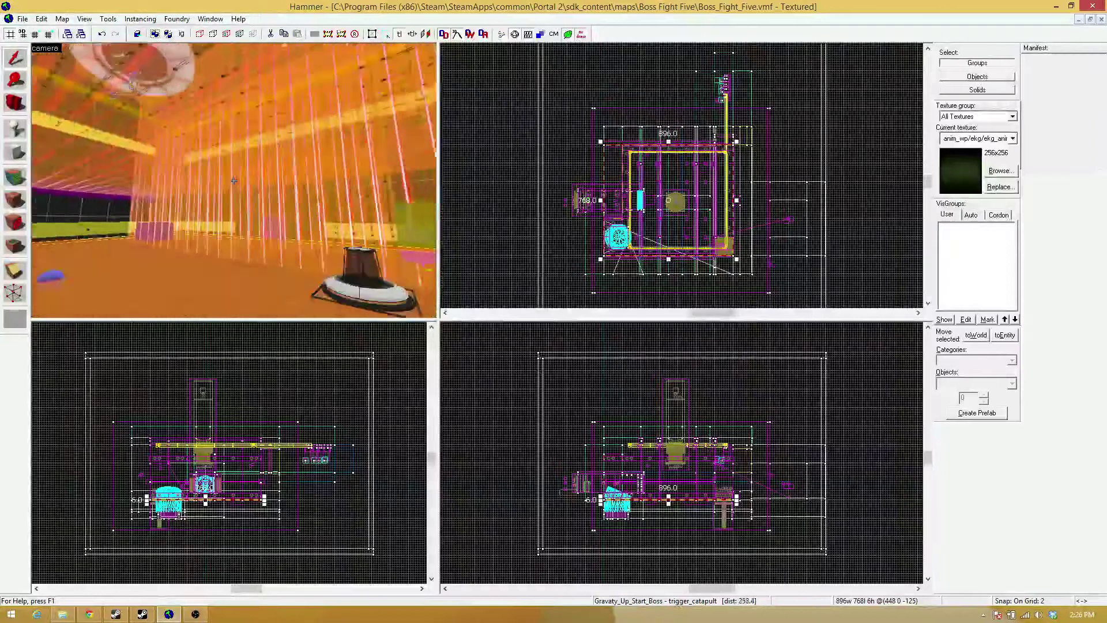
Open the object properties of the Gravaty_Up_Start_Boss trigger_catapult covering the arena floor
double_click(233, 181)
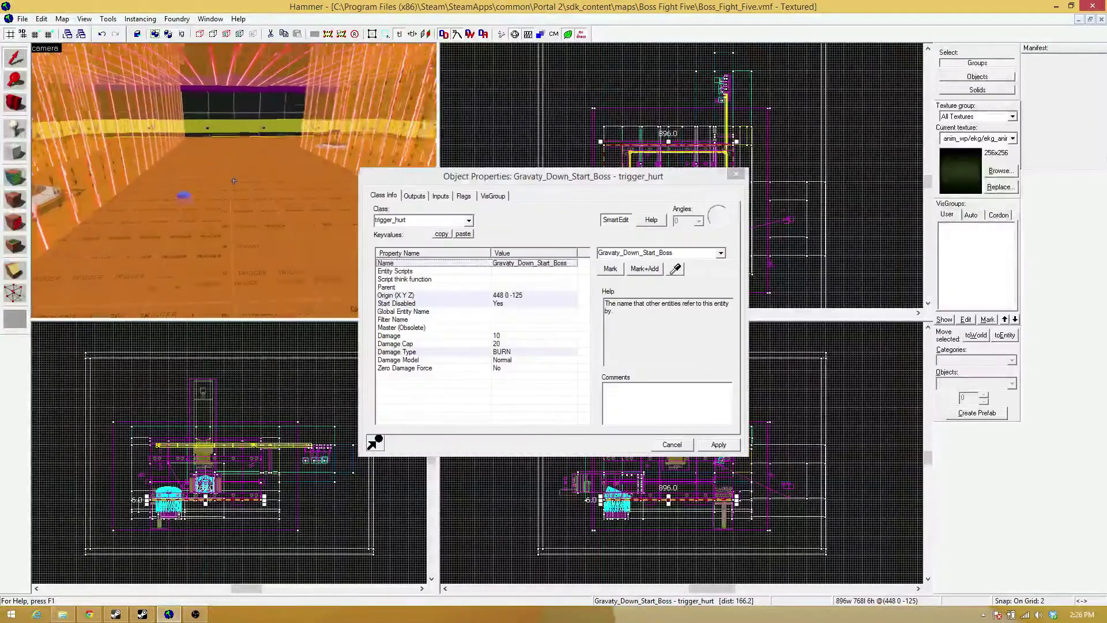
left_click(234, 185)
key("z")
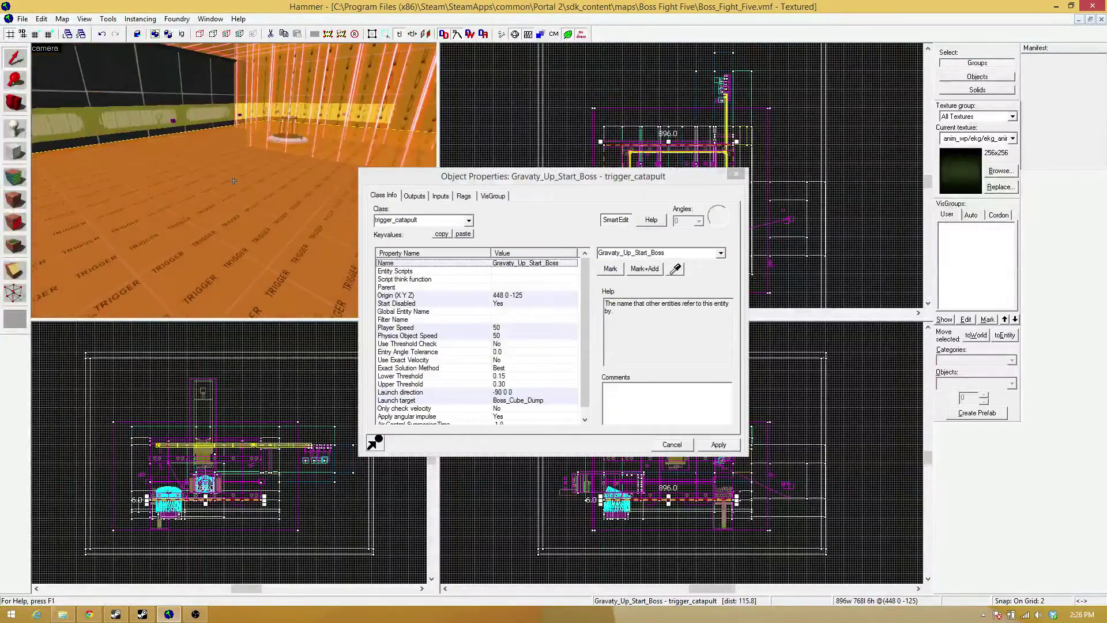
Fly through the boss arena to examine the area covered by the Gravaty_Up_Start_Boss trigger
key("w")
key("w")
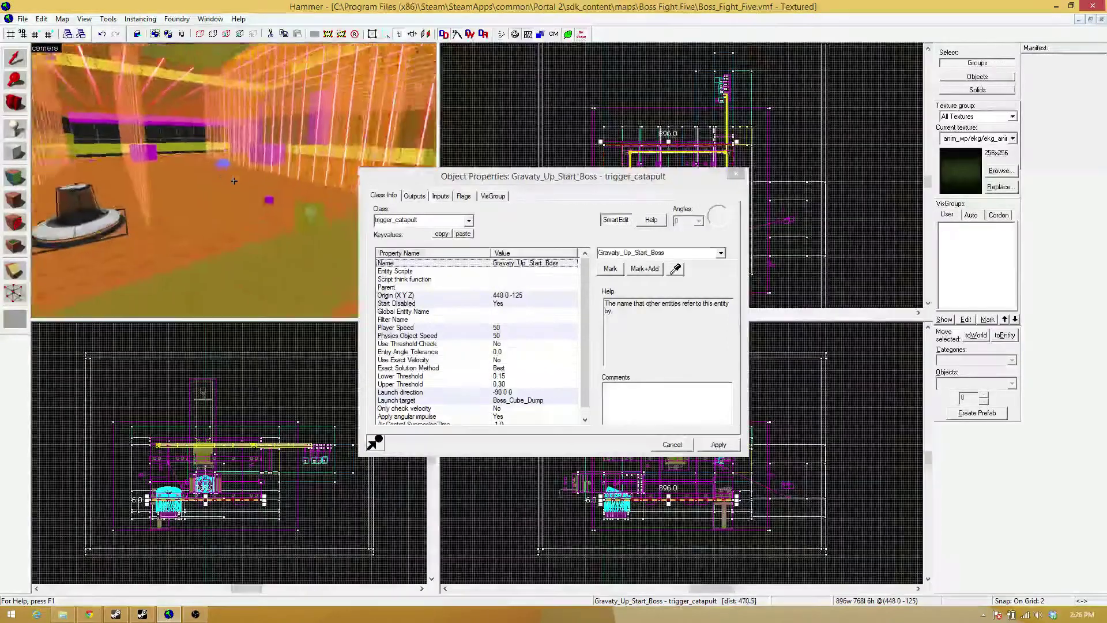
key("w")
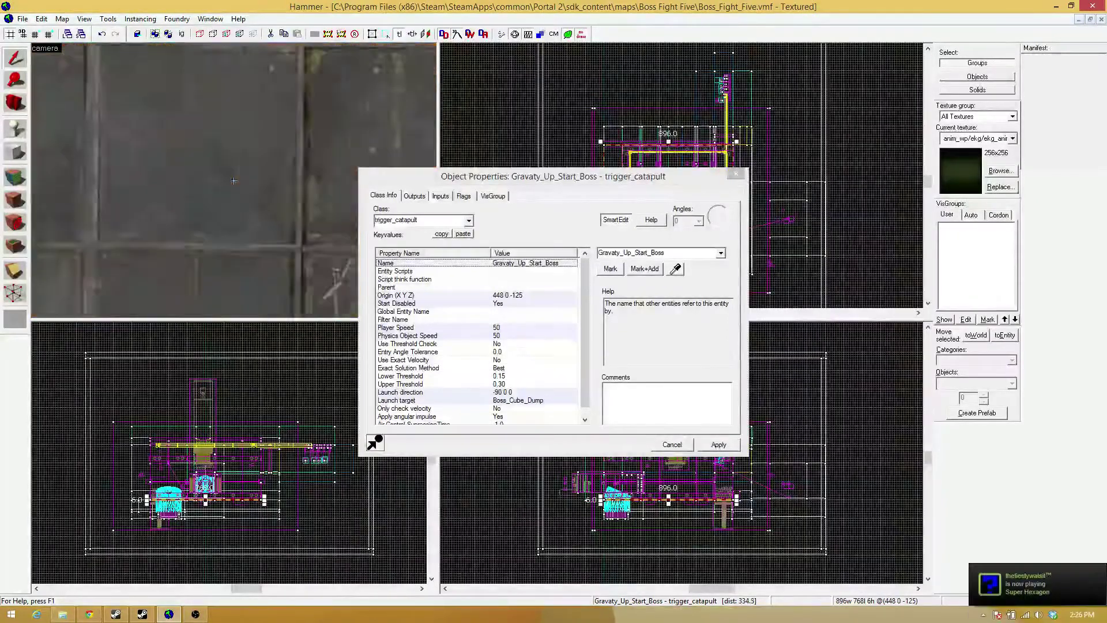
key("w")
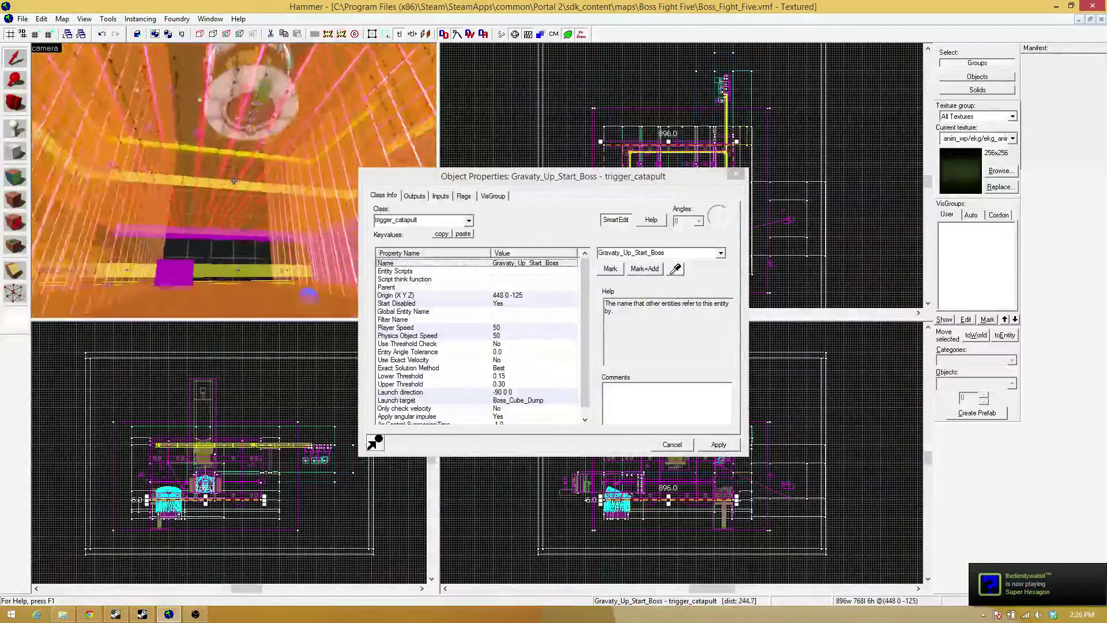
key("w")
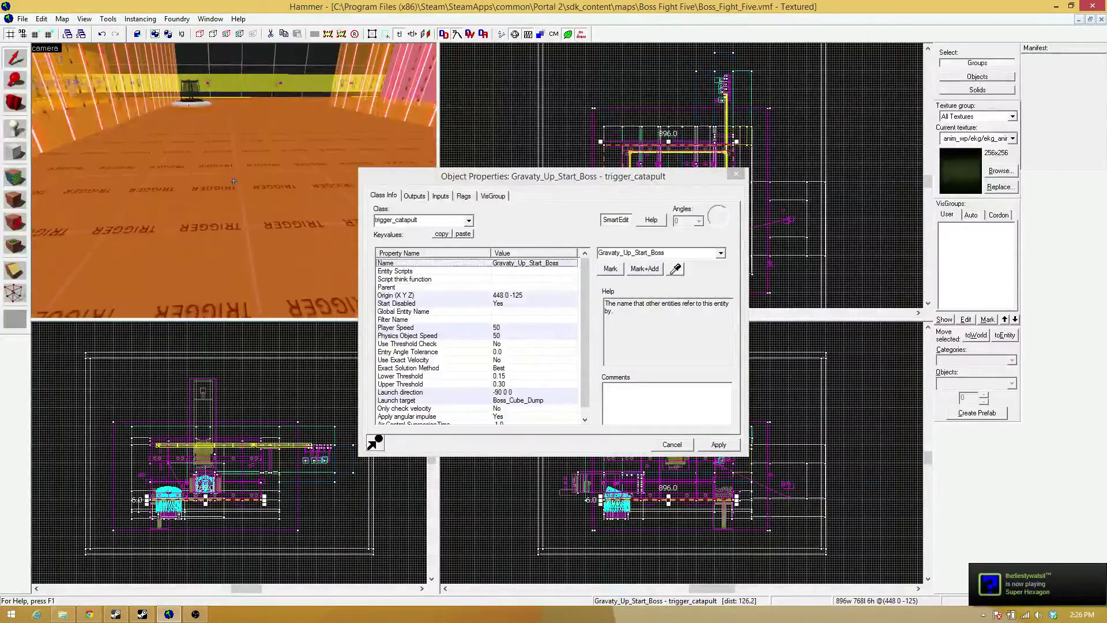
key("w")
key("w")
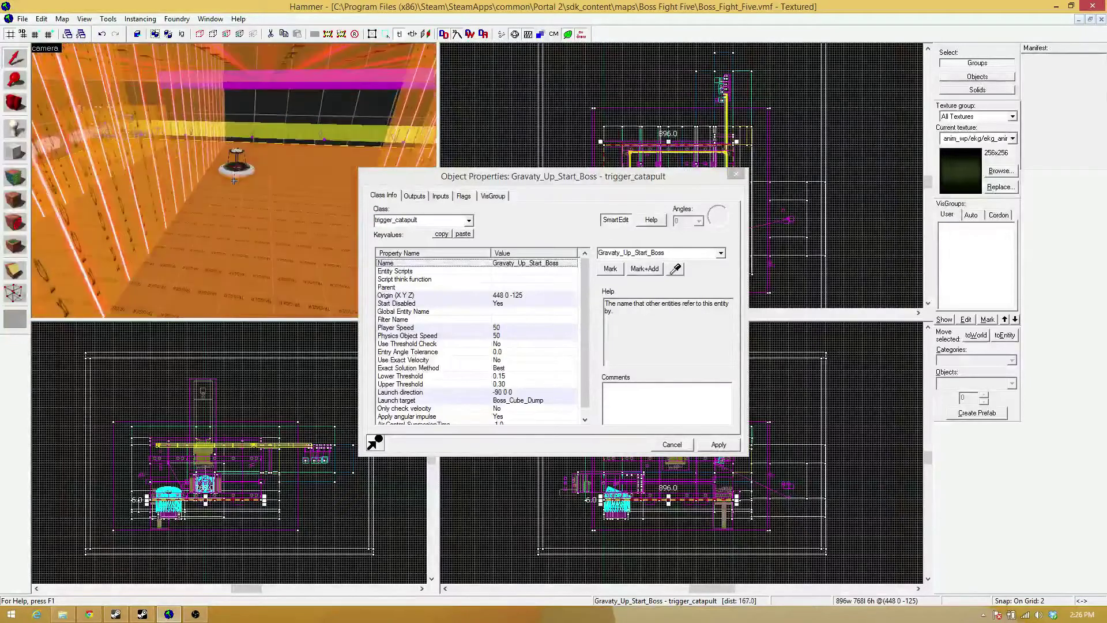
key("w")
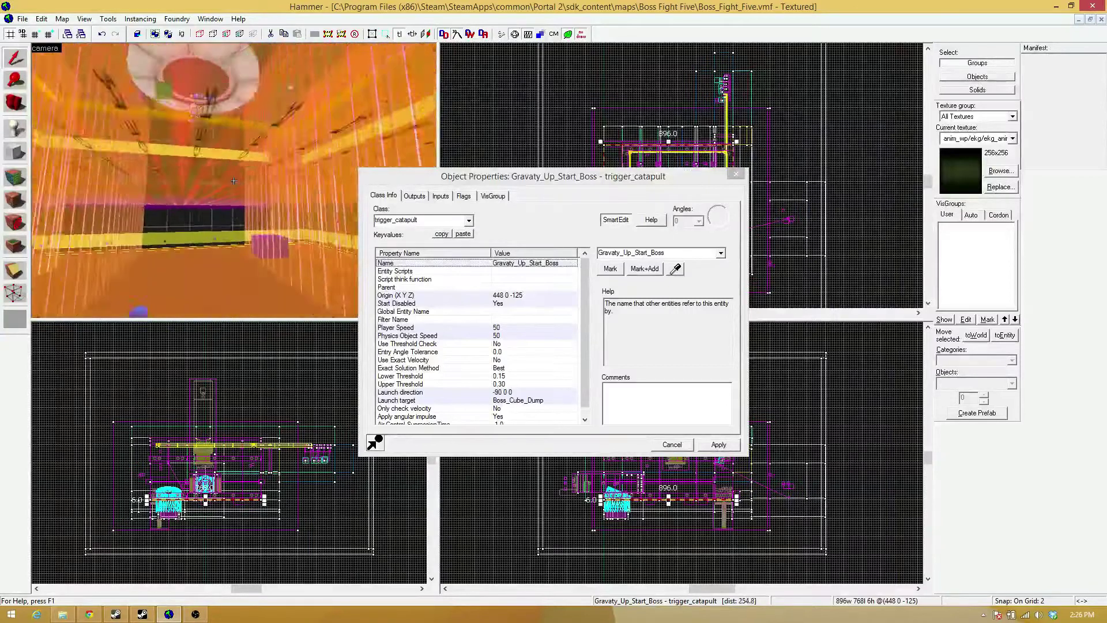
Change the Gravaty_Up_Start_Boss entity's class from trigger_catapult to trigger_push and apply it
left_click(430, 229)
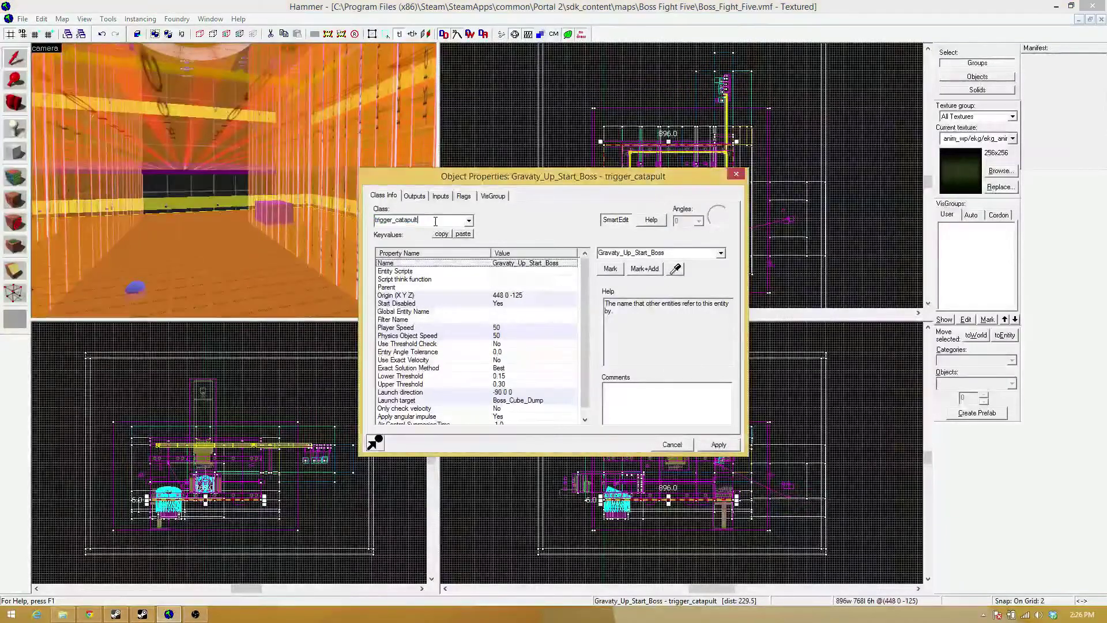
key("BackSpace")
key("BackSpace")
key("BackSpace")
key("BackSpace")
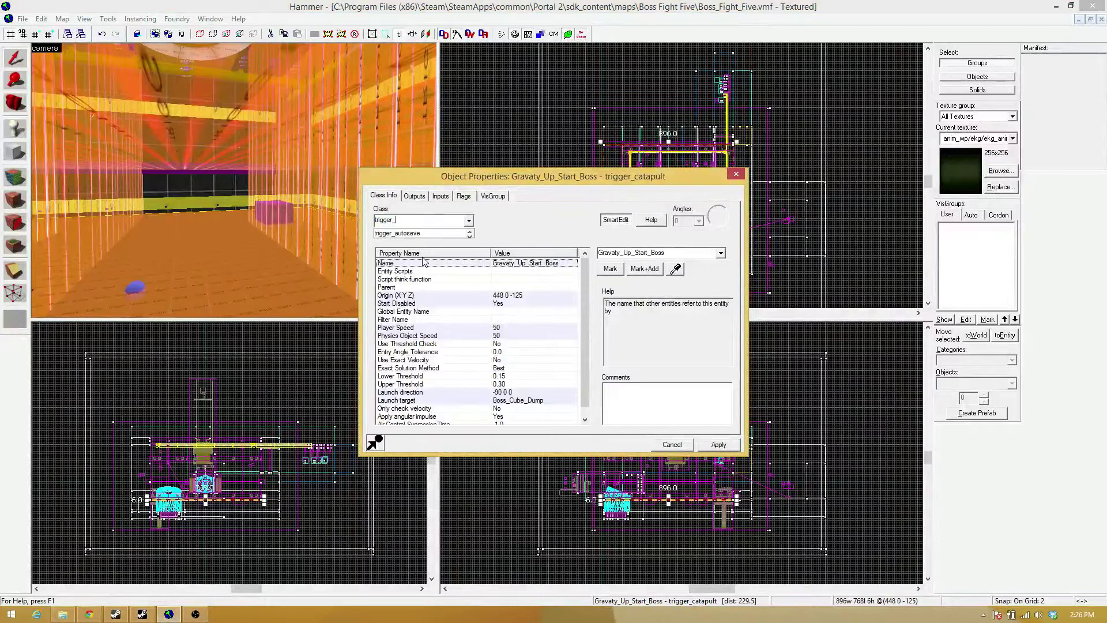
type("push")
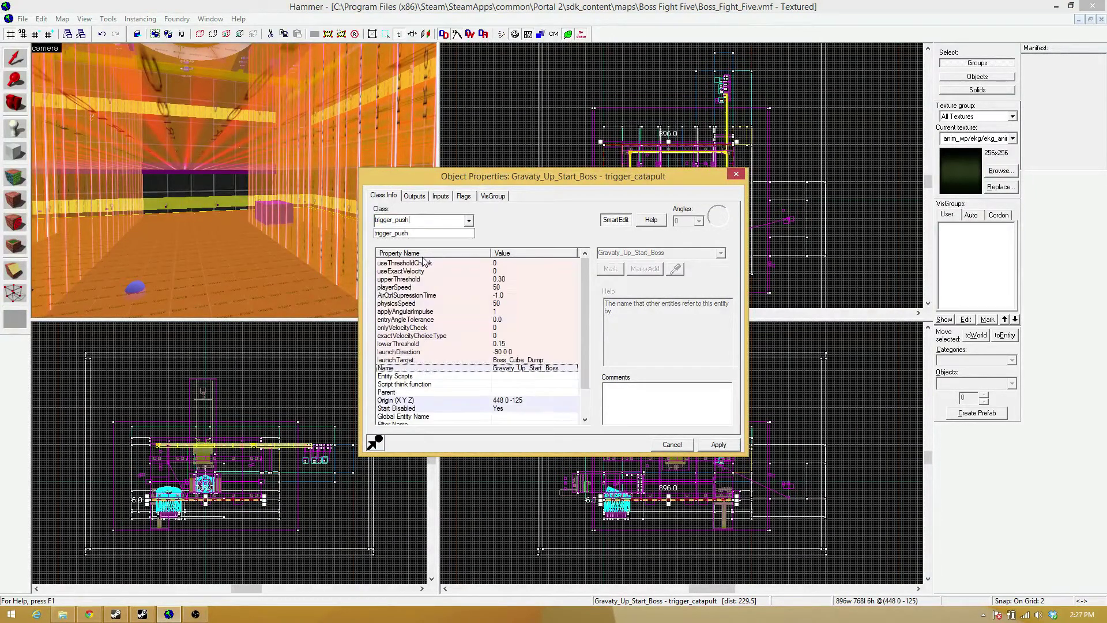
left_click(417, 233)
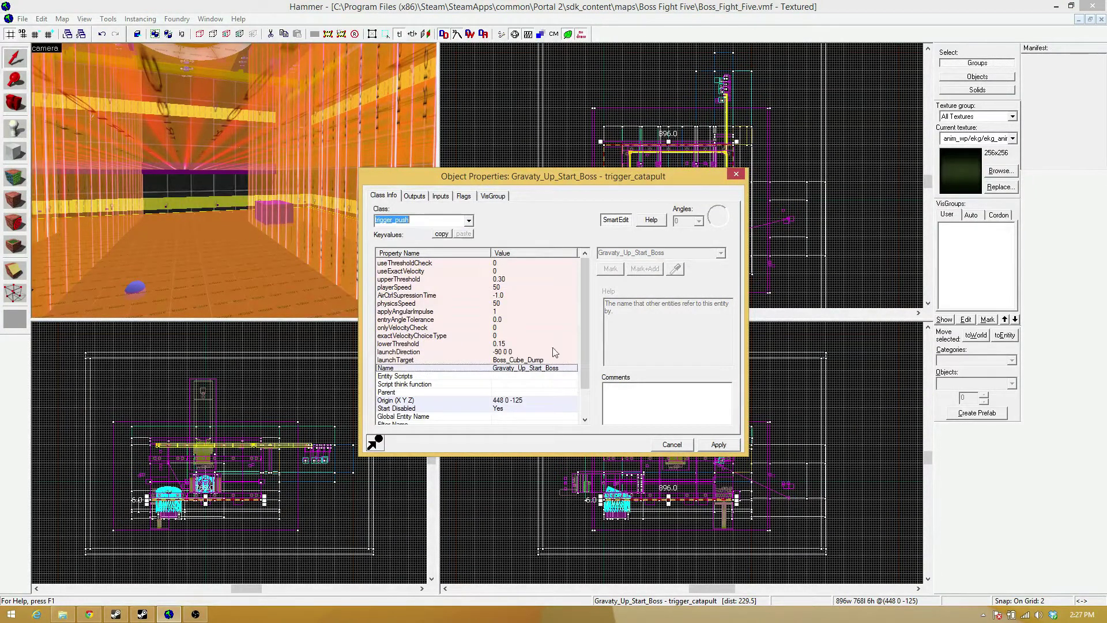
key("Return")
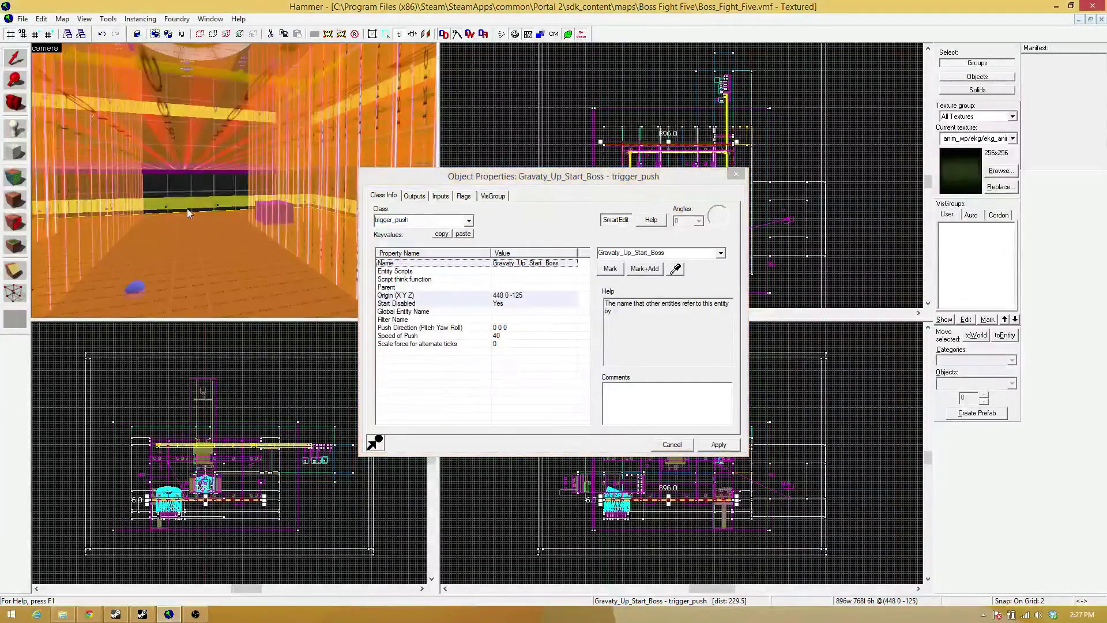
Review the flags of the Gravaty_Up_Start_Boss push trigger and close its properties
key("z")
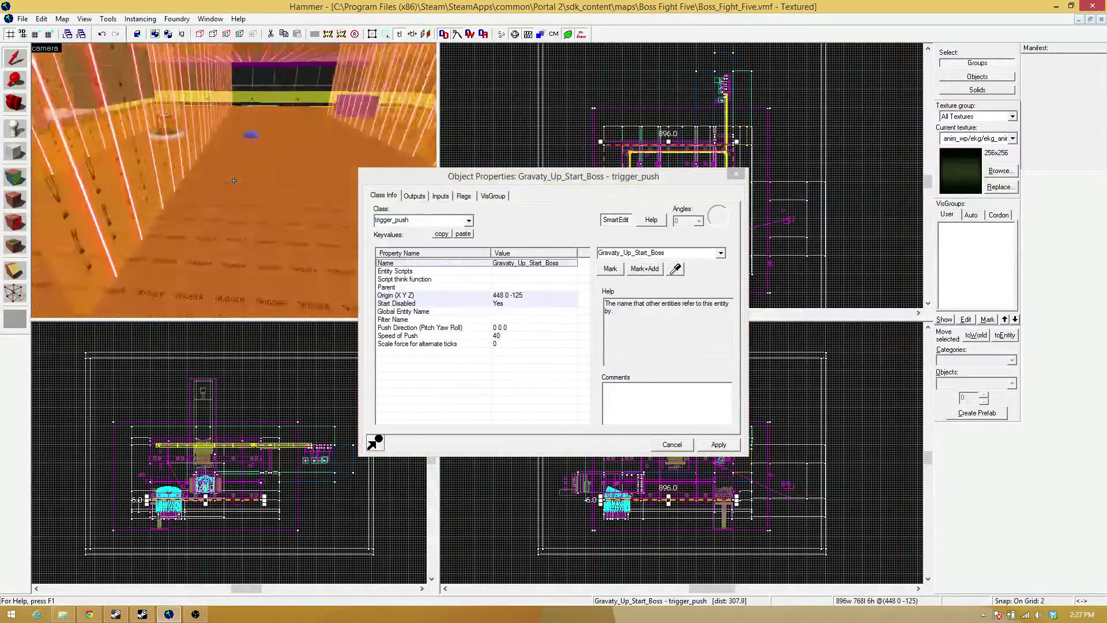
key("z")
left_click(463, 196)
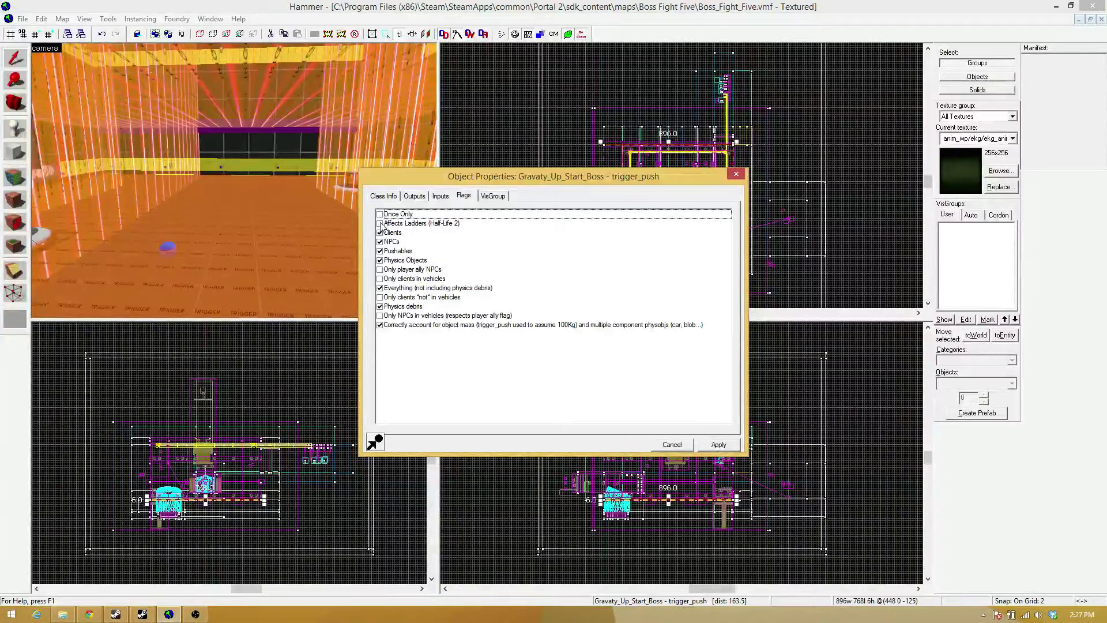
left_click(734, 175)
Inspect the properties of the overlapping Gravaty_Down_Start_Boss trigger_hurt and return to the Gravaty_Up_Start_Boss push trigger's properties
key("z")
key("z")
left_click(213, 188)
key("alt+Return")
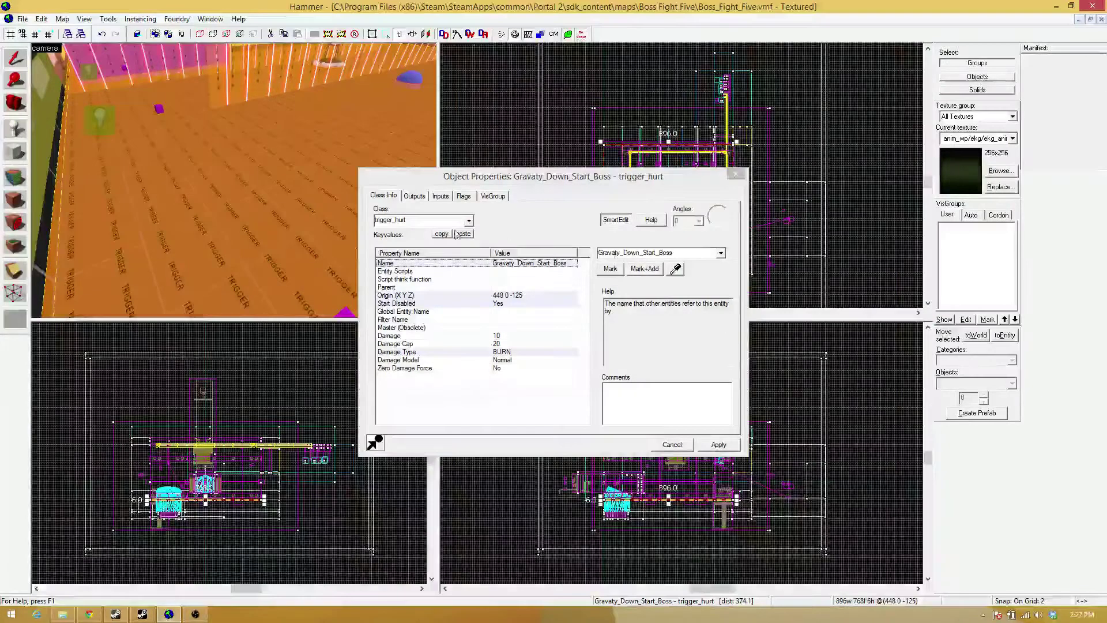
key("z")
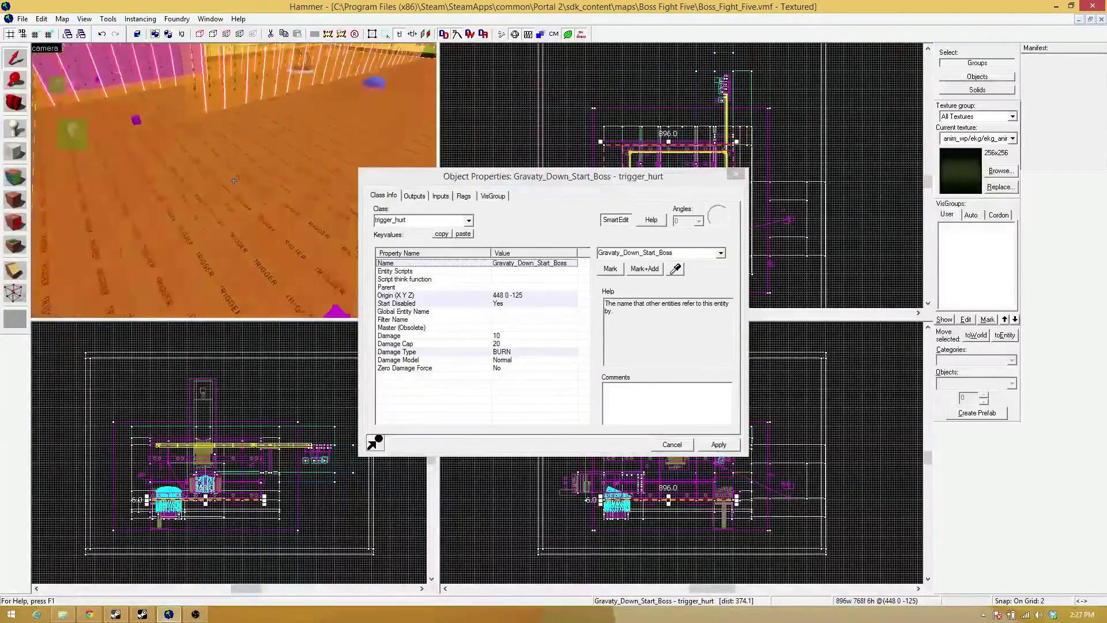
key("z")
left_click(295, 153)
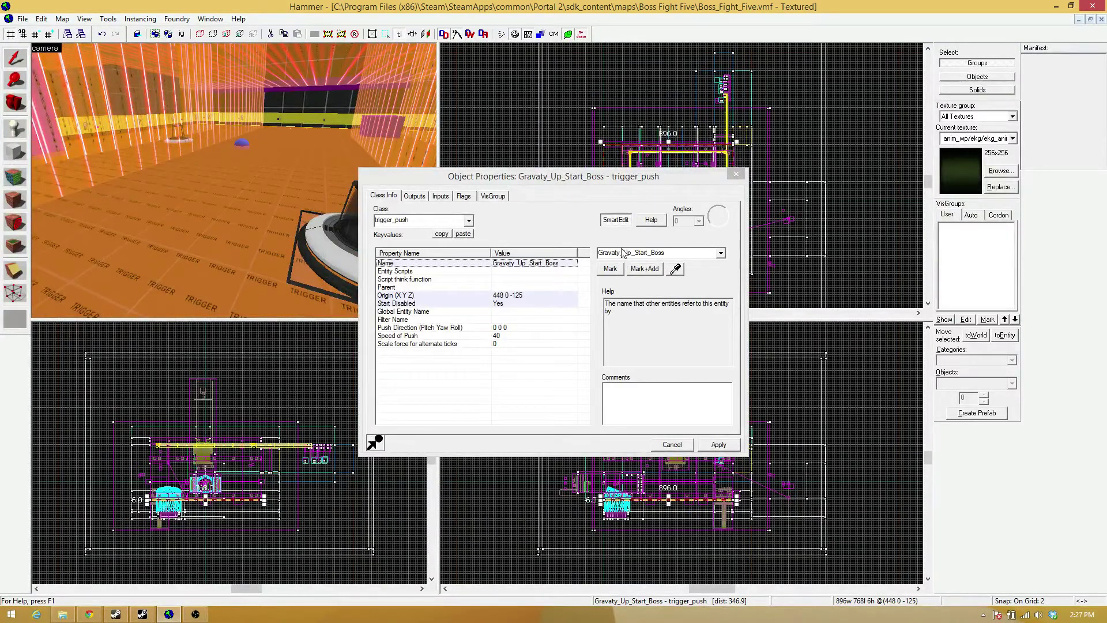
Turn off SmartEdit and clear the push trigger's raw origin and pushdir values
left_click(624, 226)
left_click(509, 312)
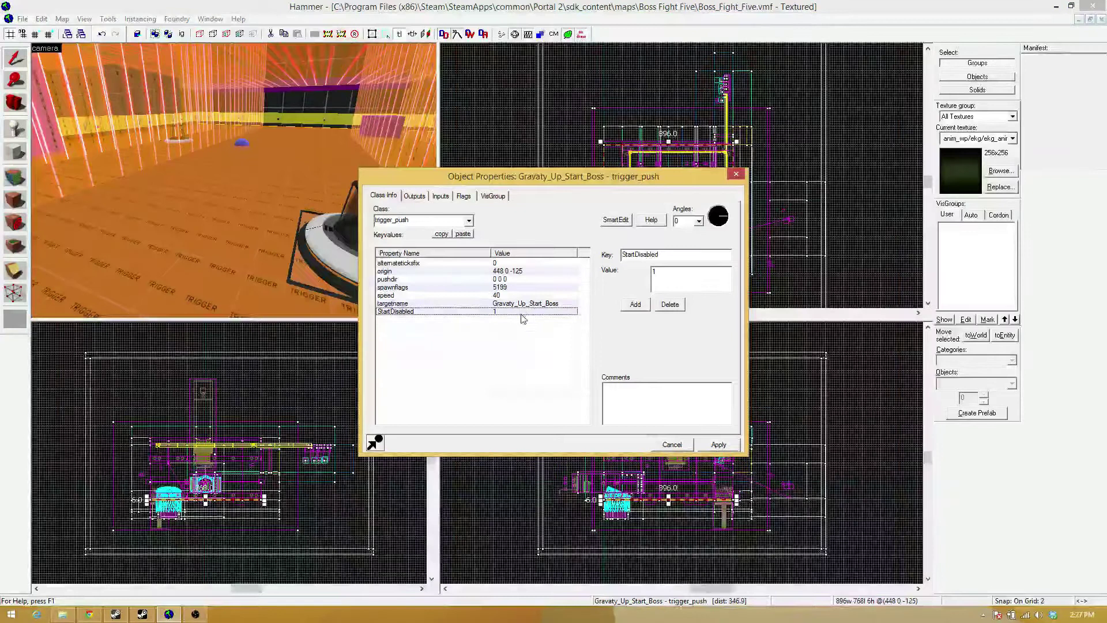
left_click(437, 264)
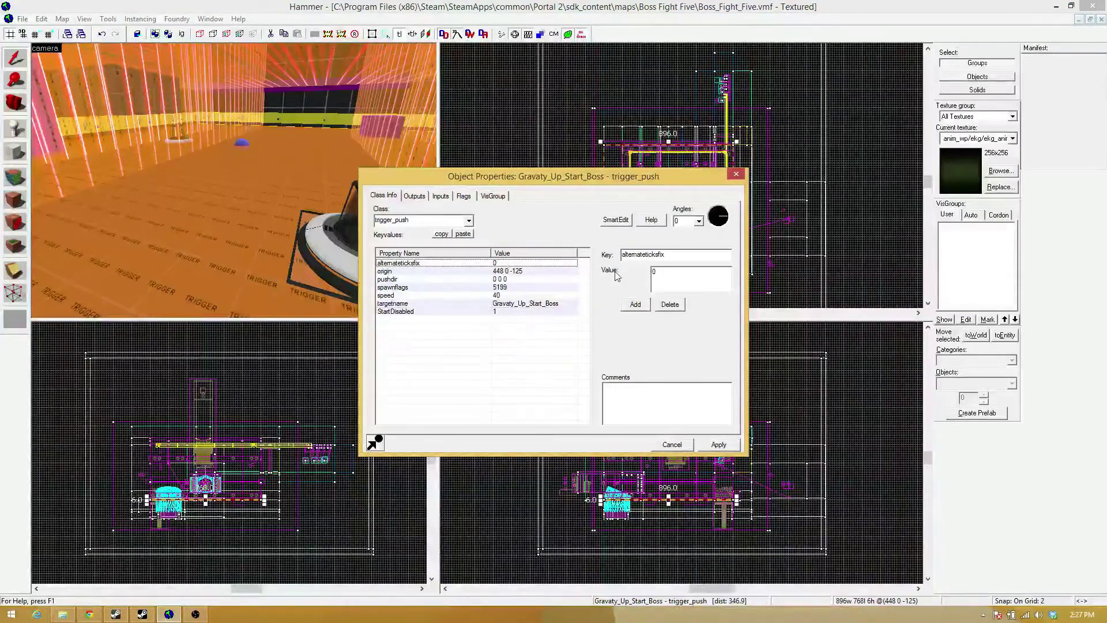
key("BackSpace")
left_click(629, 348)
left_click(518, 272)
key("BackSpace")
left_click(549, 279)
Clear the push trigger's raw spawnflags, speed and StartDisabled values and apply the changes
left_click(531, 287)
double_click(681, 279)
key("BackSpace")
left_click(552, 296)
double_click(686, 283)
key("BackSpace")
left_click(517, 312)
double_click(717, 276)
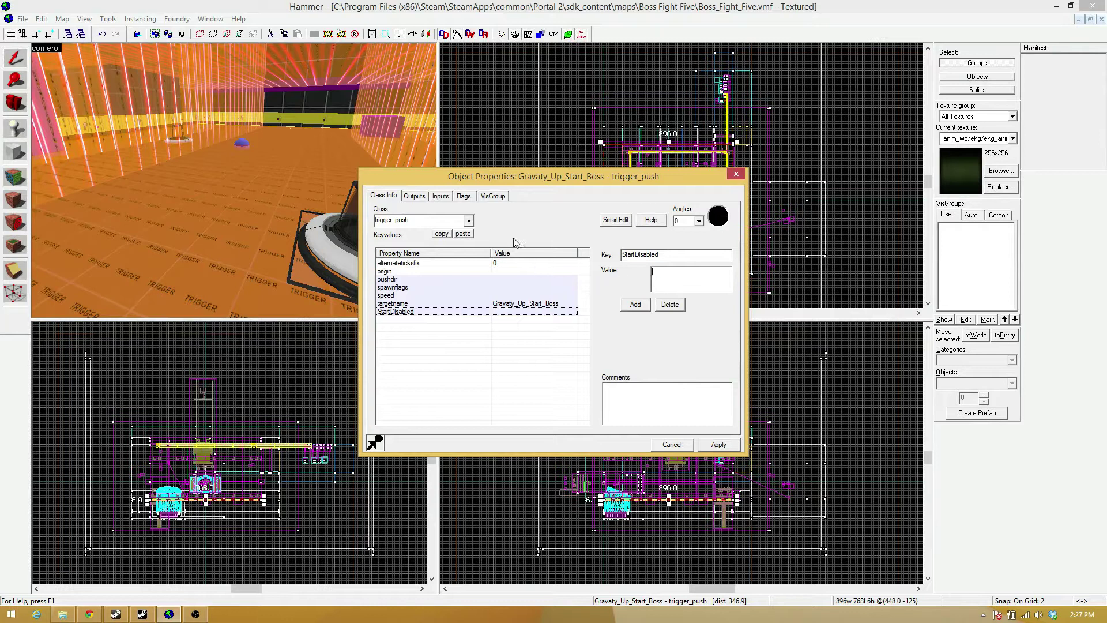
left_click(718, 444)
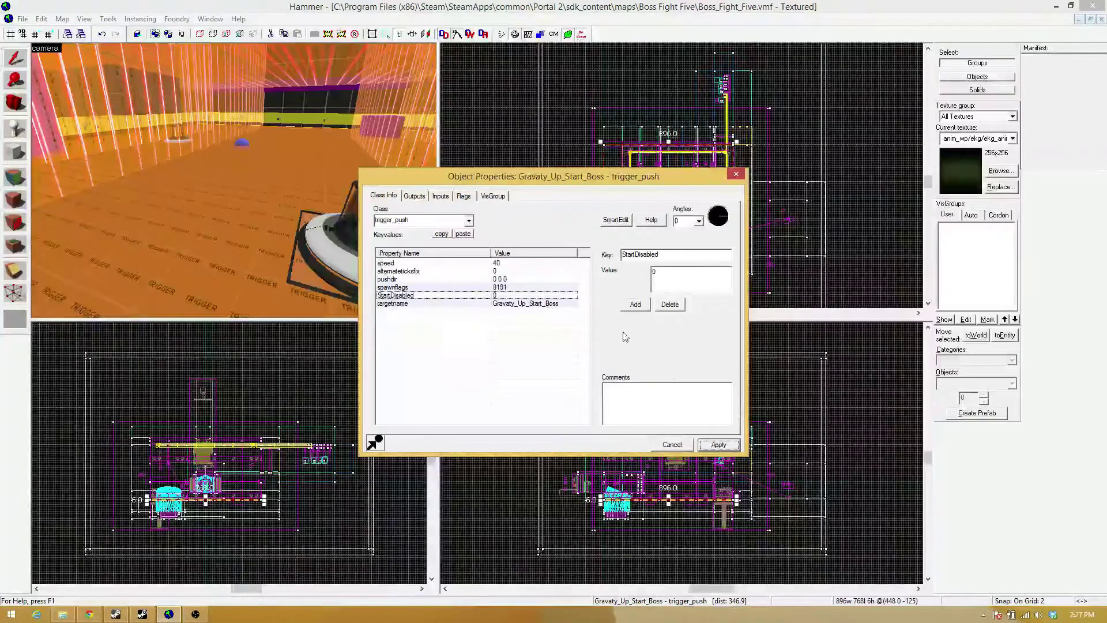
Switch the Gravaty_Up_Start_Boss entity's class to trigger_remove and apply it
left_click(469, 220)
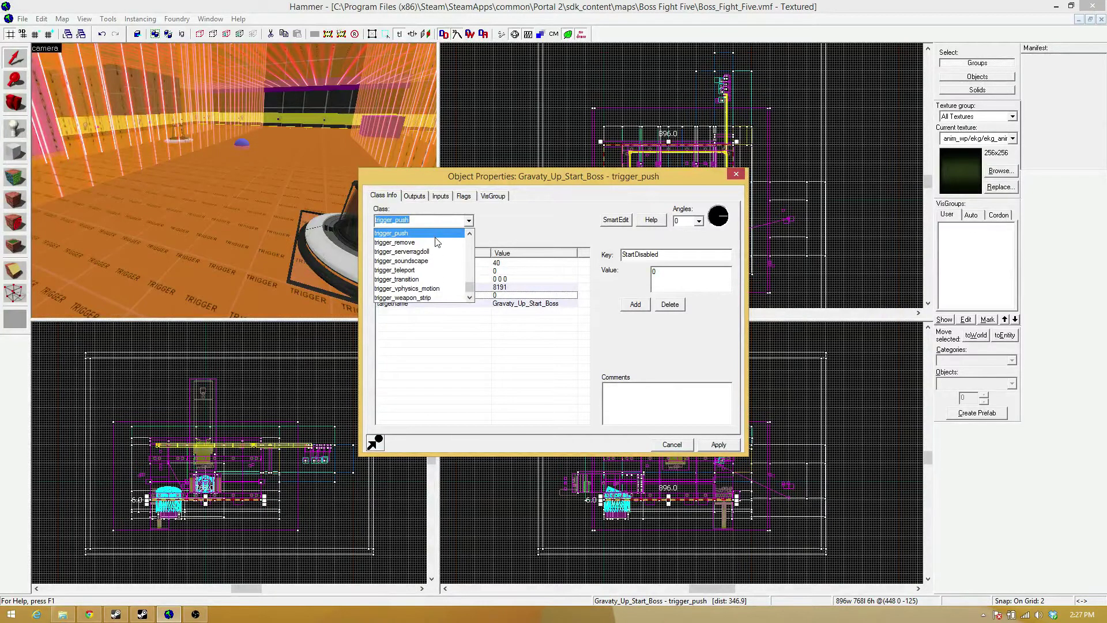
left_click(436, 243)
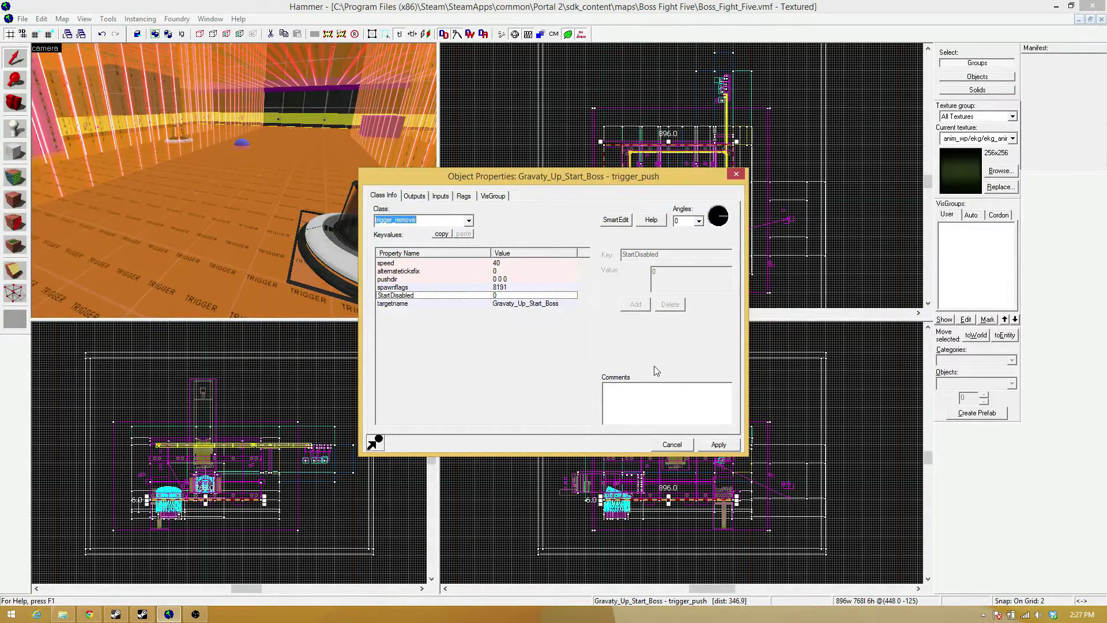
left_click(736, 446)
Set the Gravaty_Up_Start_Boss entity's class back to trigger_push and apply it
left_click(469, 223)
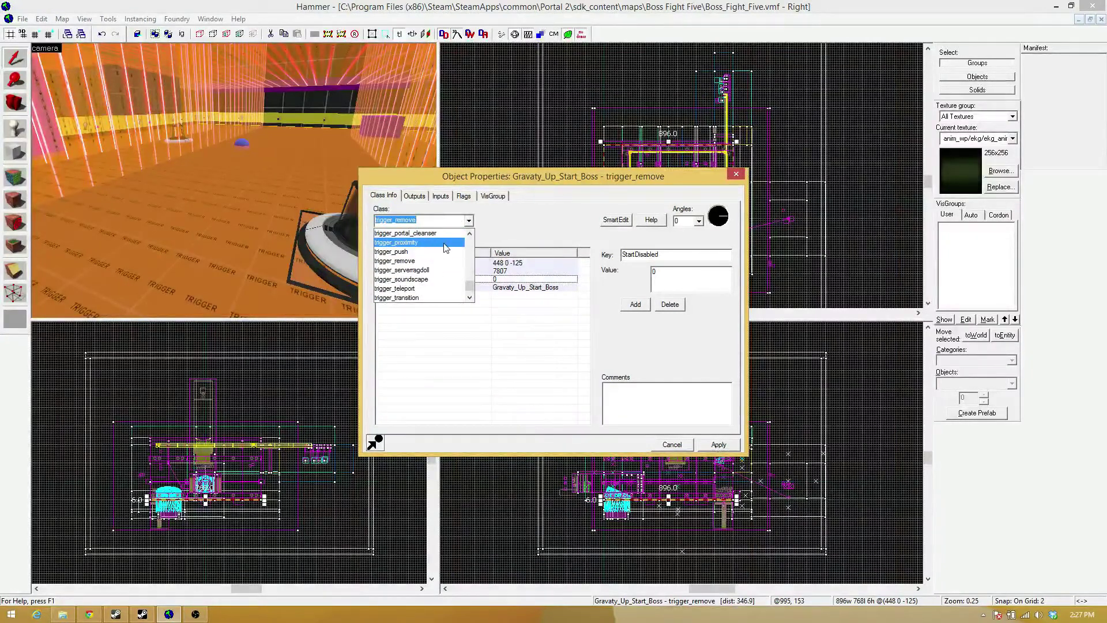
left_click(443, 252)
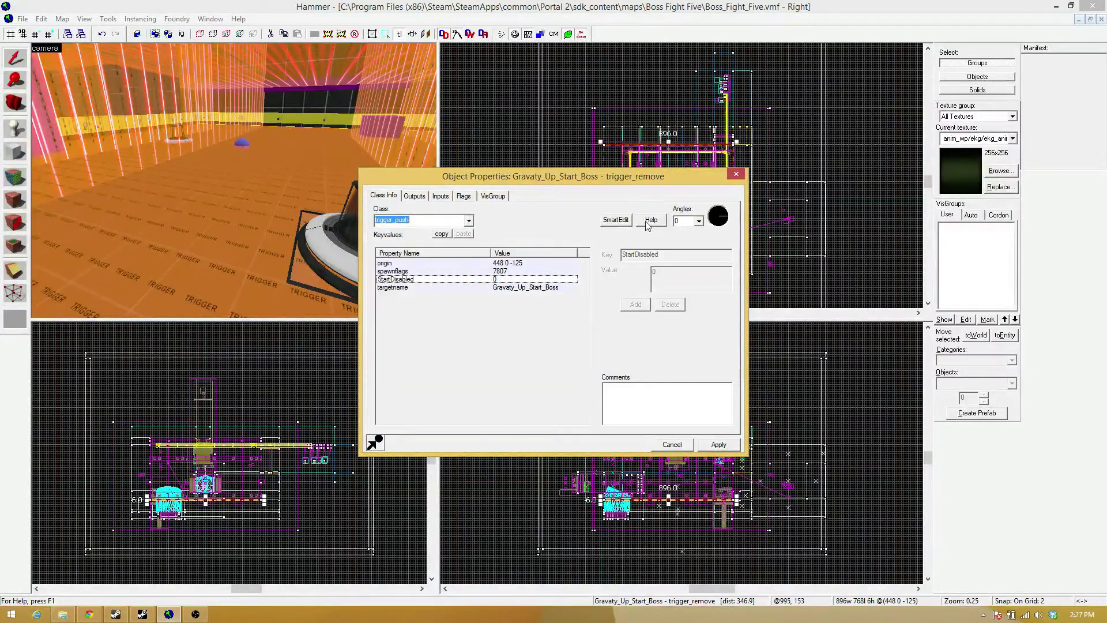
left_click(718, 444)
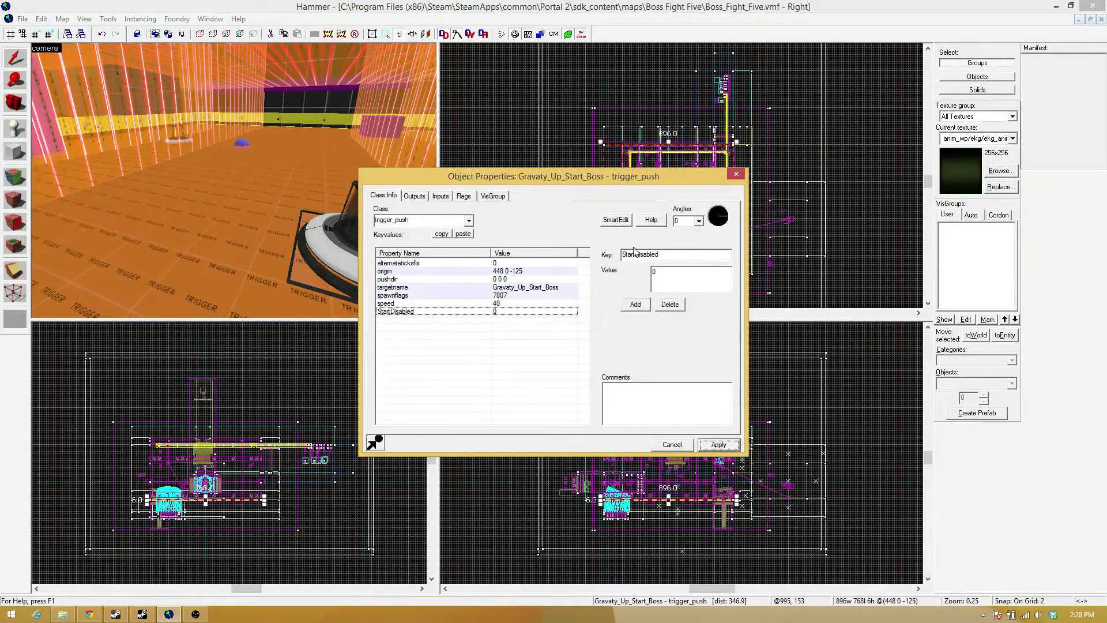
Turn SmartEdit back on and set the push trigger's Start Disabled property to Yes
left_click(614, 223)
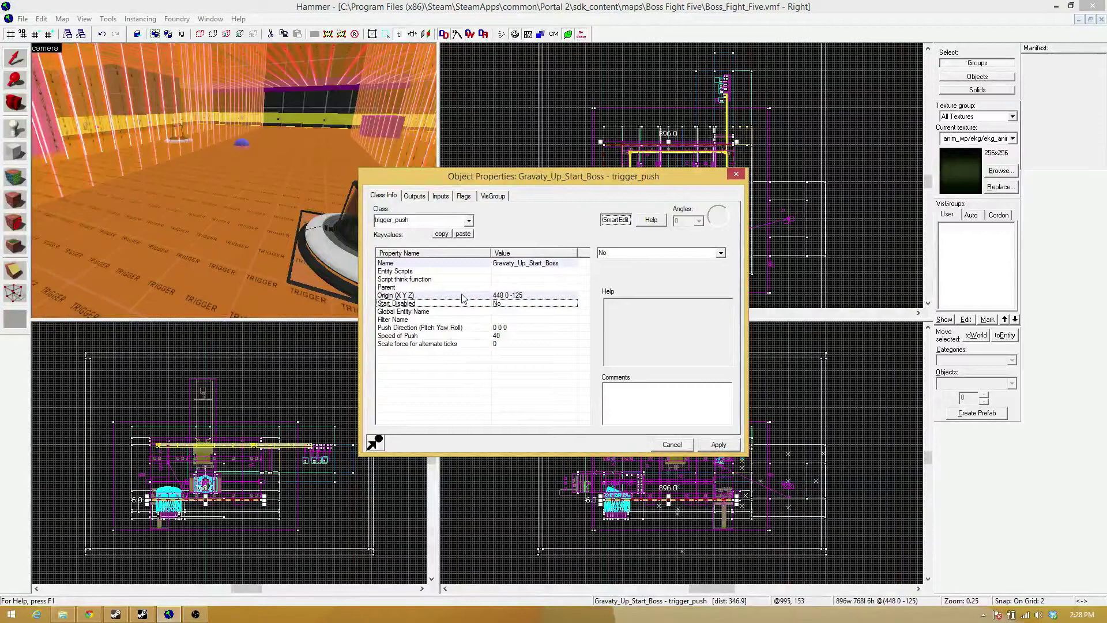
left_click(485, 295)
left_click(496, 304)
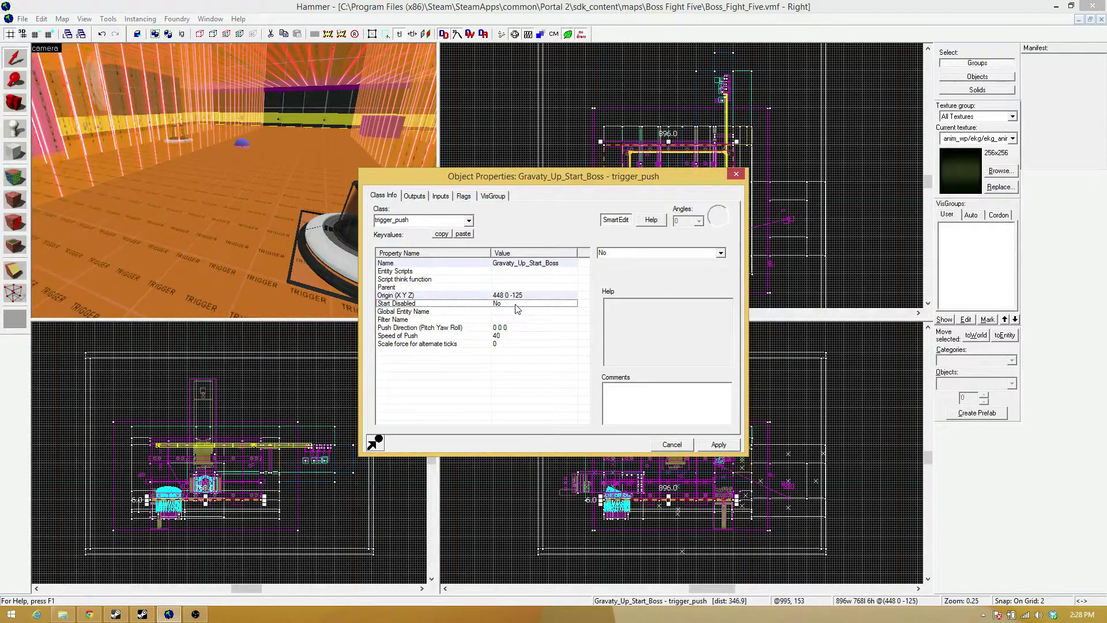
left_click(720, 253)
left_click(711, 265)
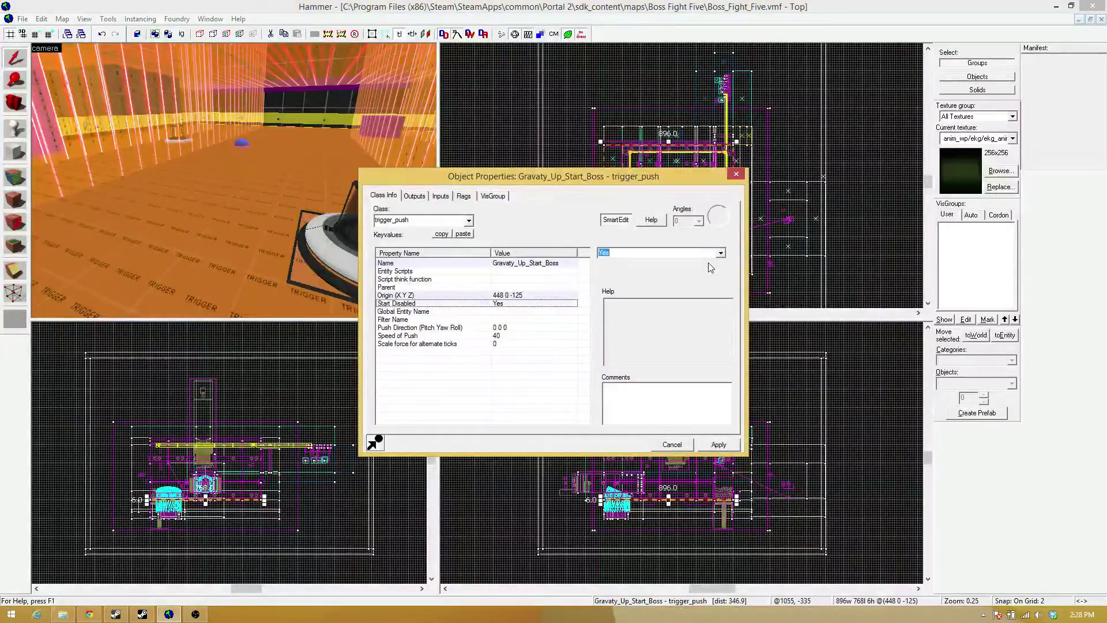
Set the push trigger's Push Direction to Up (-90 0 0) and review its push speed and alternate-tick force scale
left_click(453, 312)
left_click(490, 320)
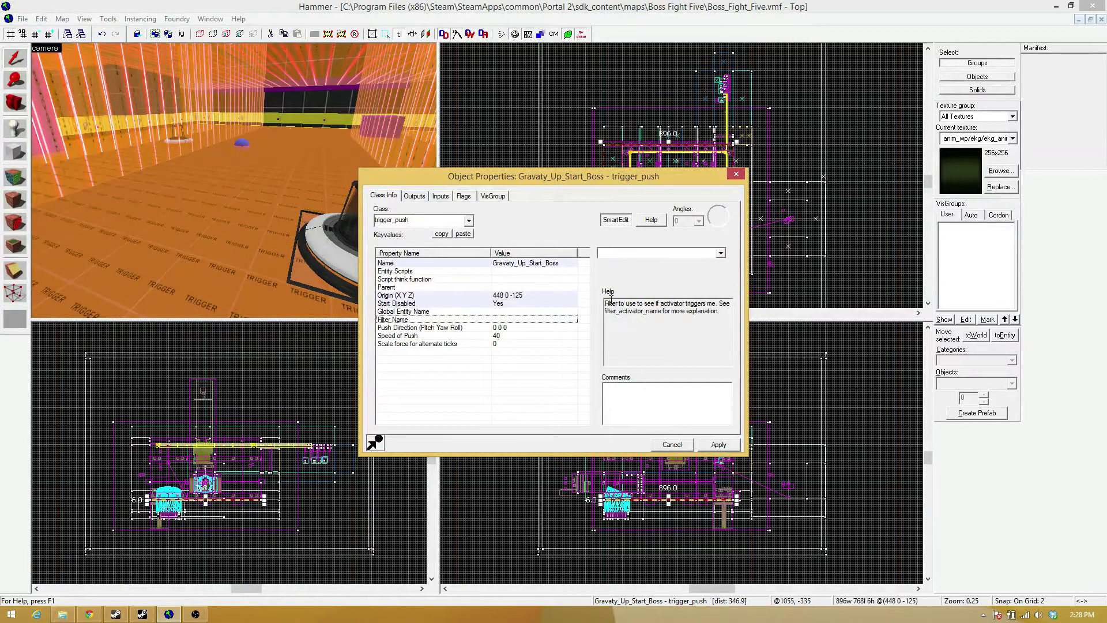
left_click(517, 328)
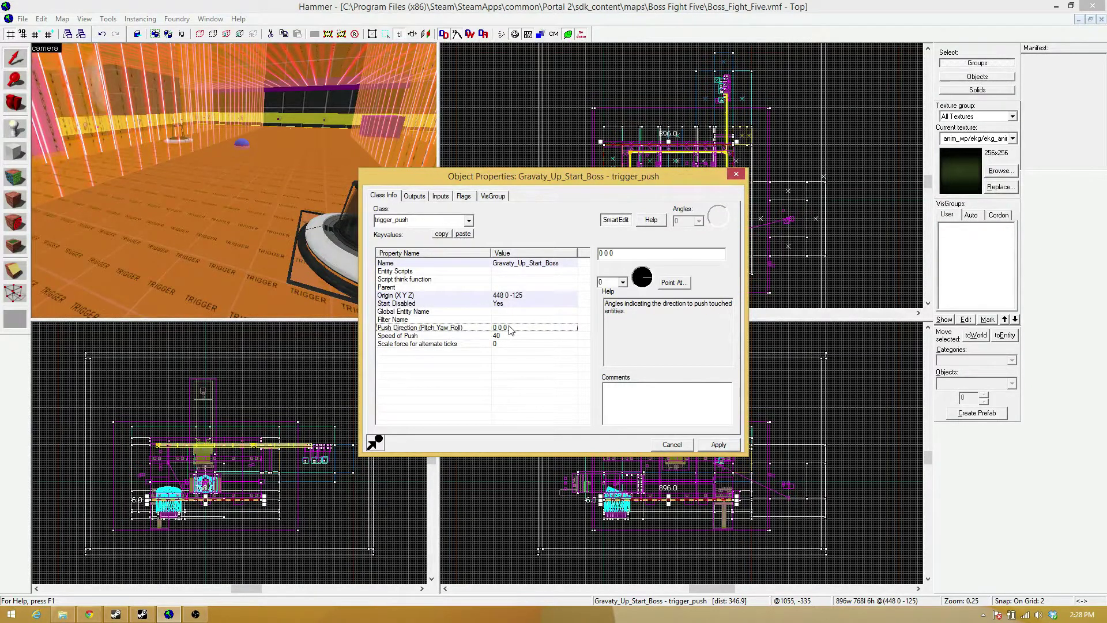
left_click(618, 287)
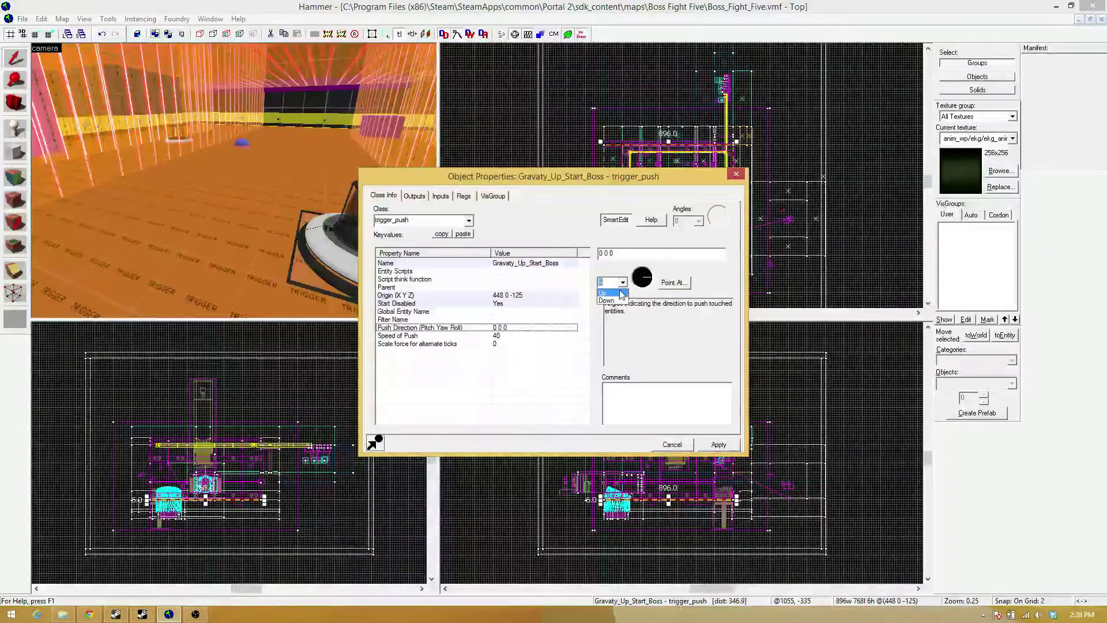
left_click(467, 337)
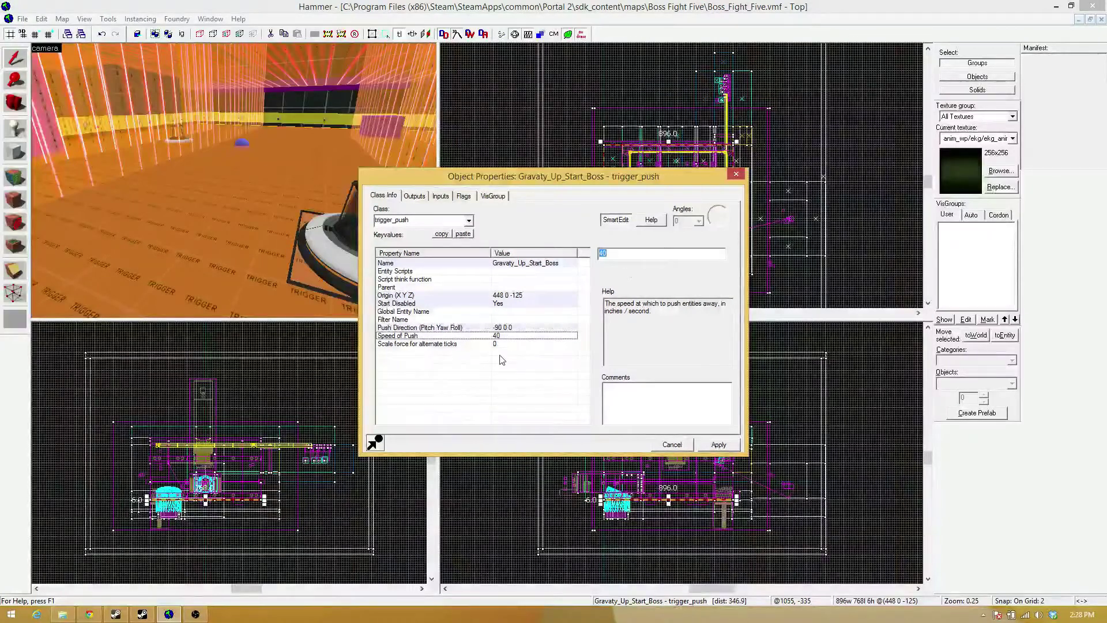
left_click(511, 345)
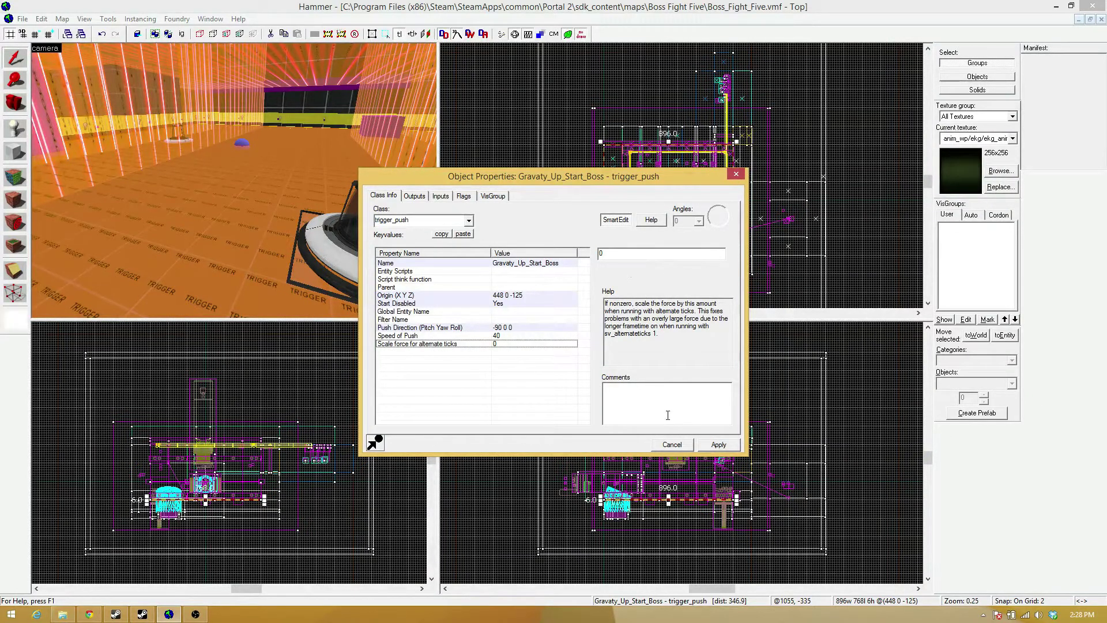
Disable the push trigger's two client-vehicle flags, Only player ally NPCs and Only NPCs in vehicles, then apply the changes and close its properties
left_click(463, 196)
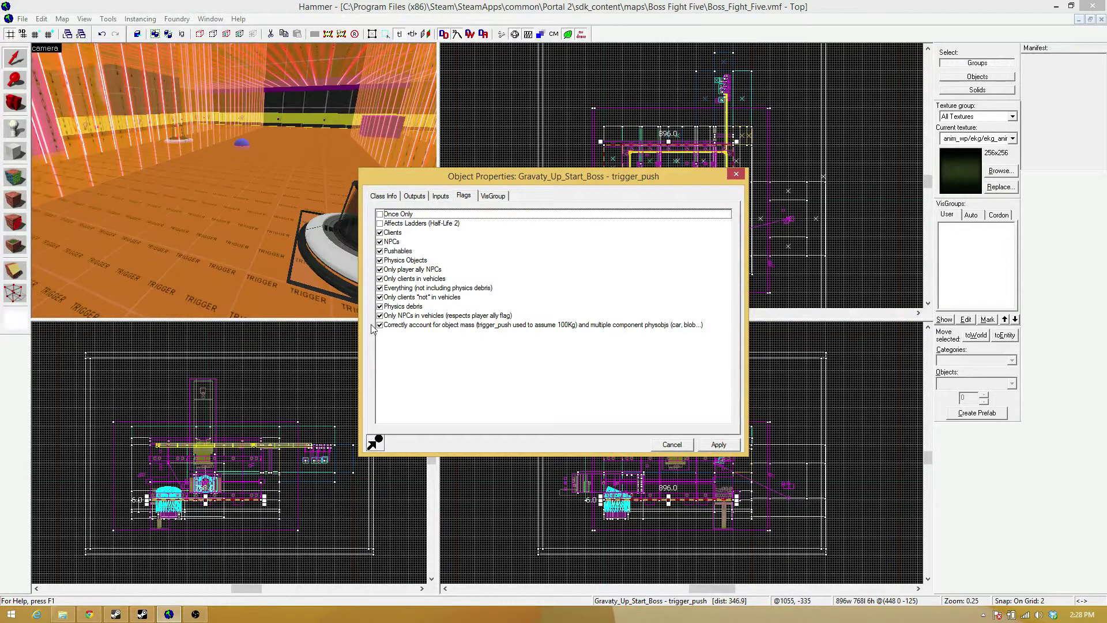
left_click(380, 279)
left_click(380, 269)
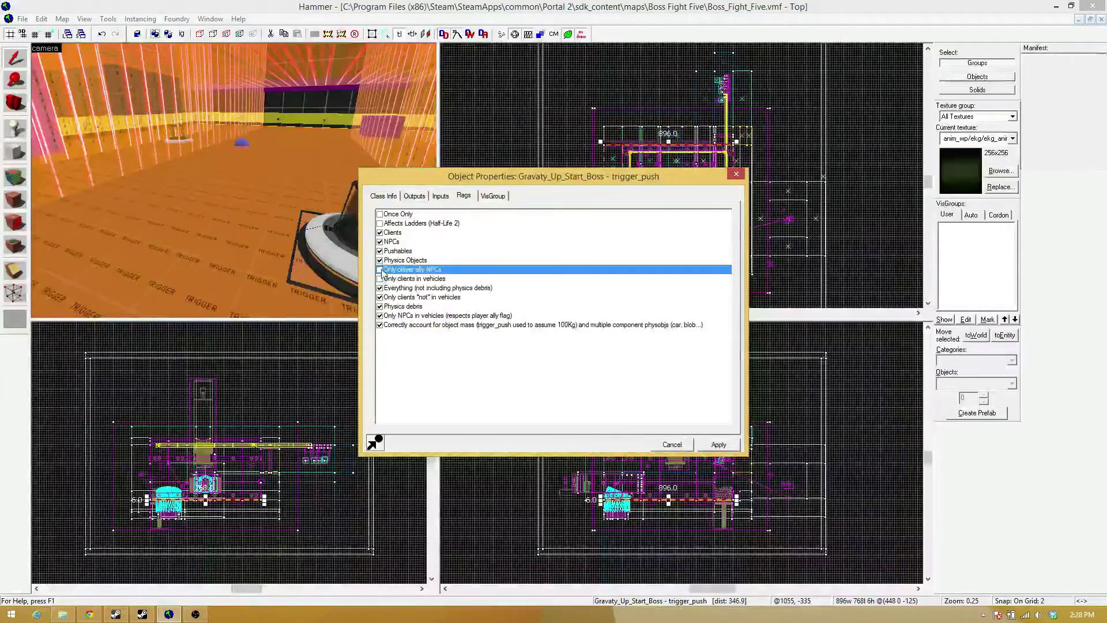
left_click(380, 297)
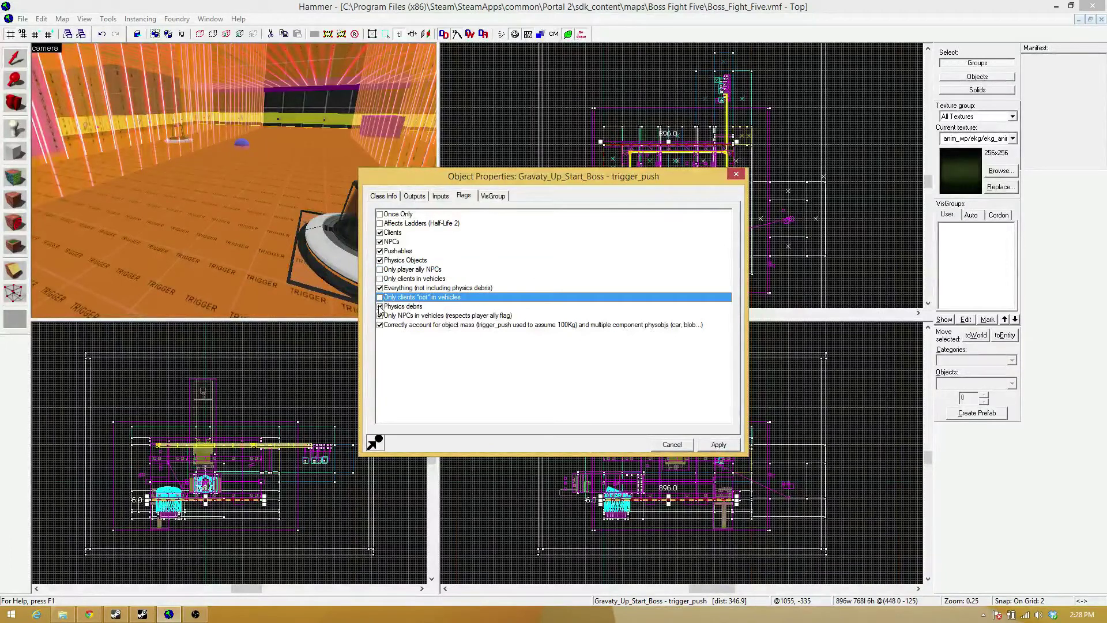
left_click(380, 316)
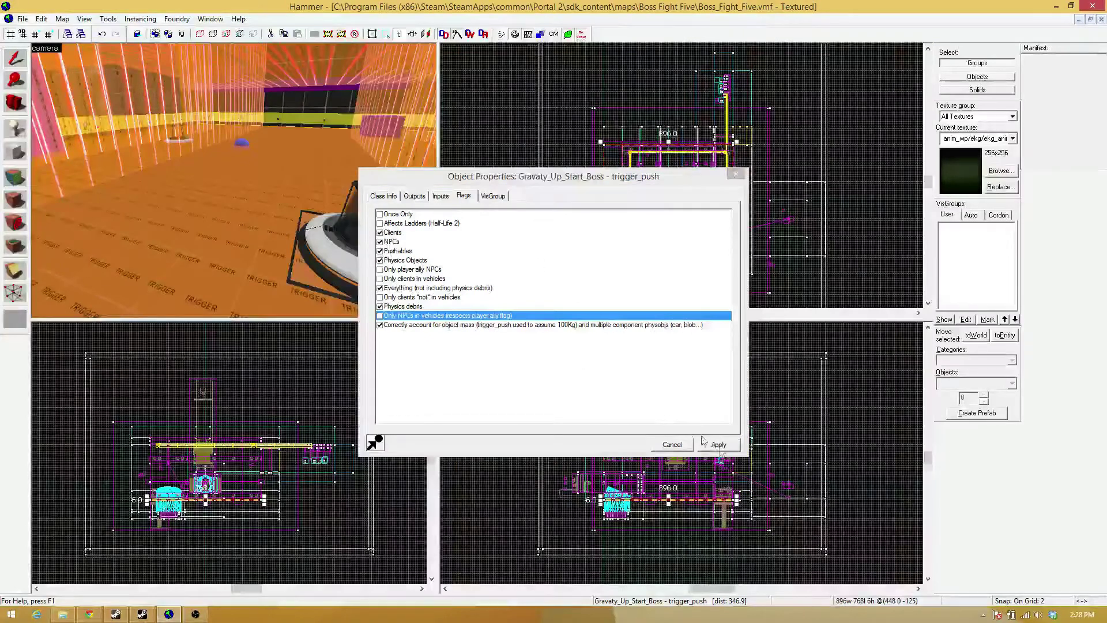
left_click(720, 449)
left_click(736, 174)
mouse_move(242, 185)
left_mouse_down()
mouse_move(219, 179)
mouse_move(248, 181)
mouse_move(234, 181)
left_mouse_up()
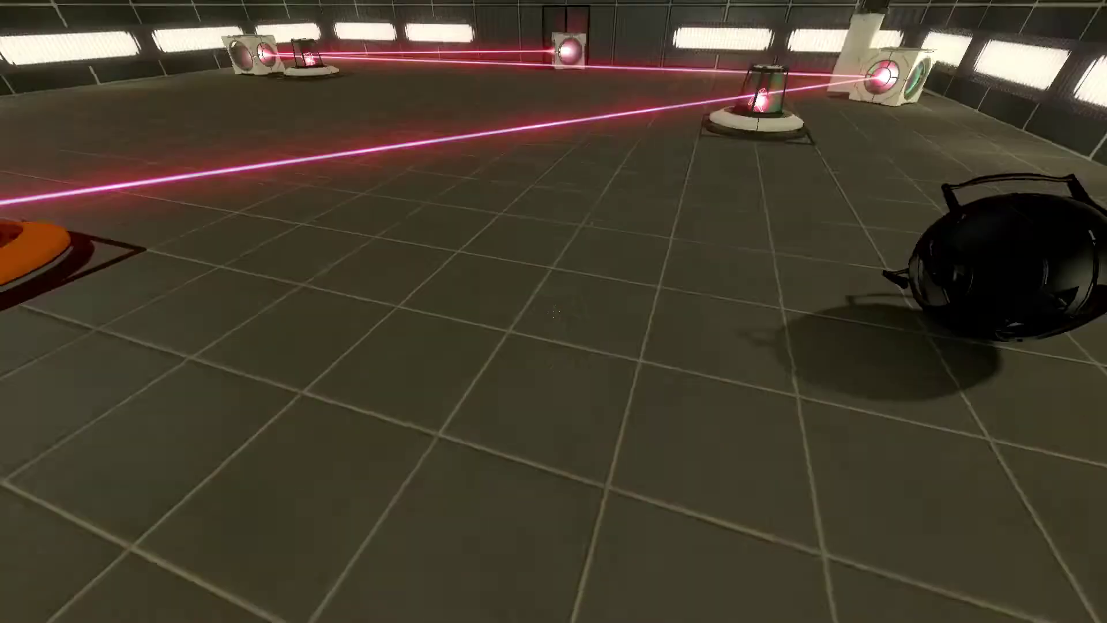
Close the trigger's properties and stretch the Gravaty_Up_Start_Boss brush upward in the side view to 64 units tall
key("Escape")
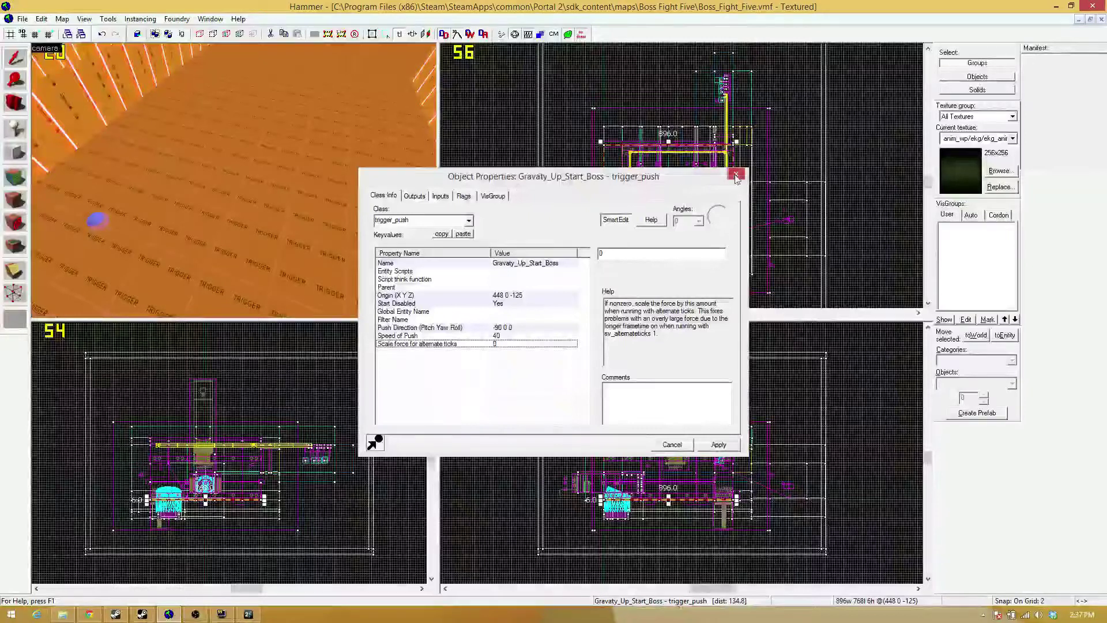
left_click(736, 174)
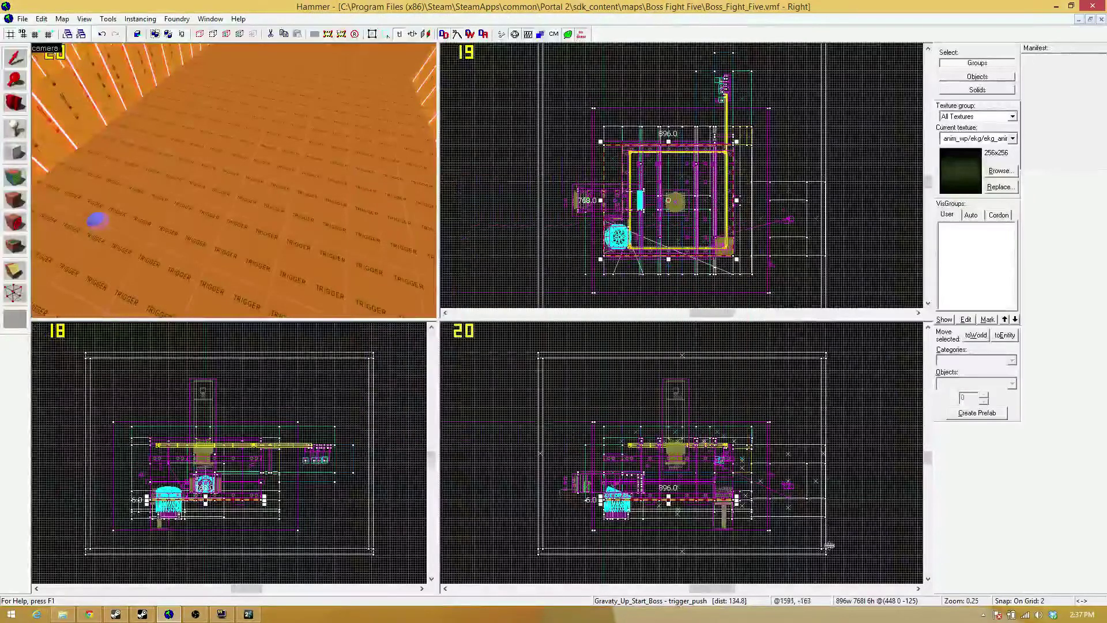
scroll(605, 418, "up", 3)
left_click_drag(640, 428, 639, 400)
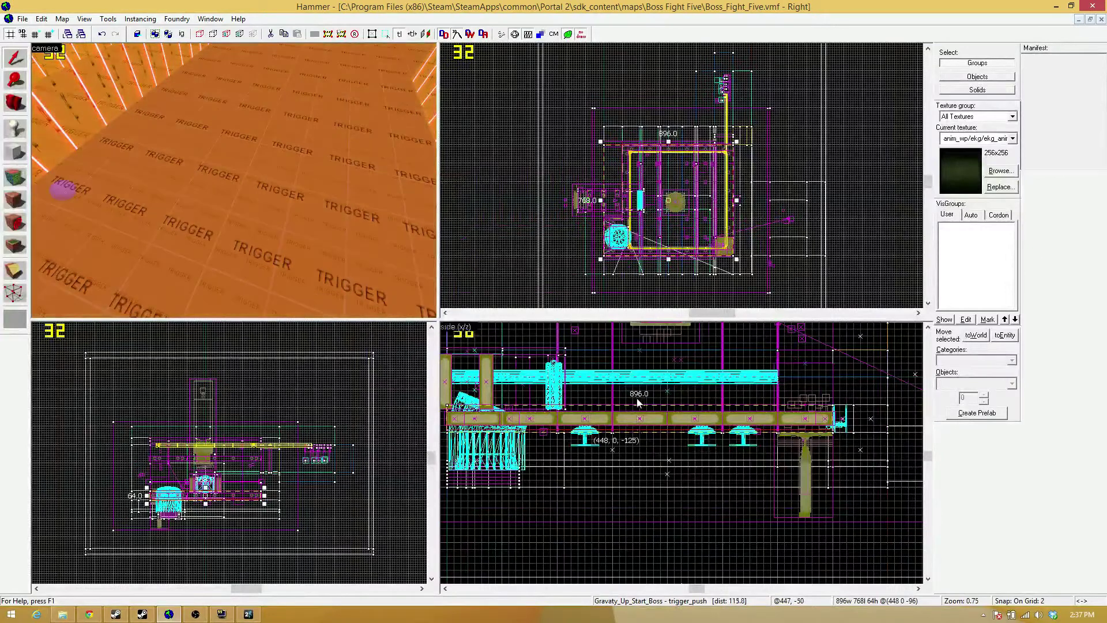
Inspect the resized trigger in the arena and trace its incoming Enable connection to the source relay, Grav_Up_Relay
key("z")
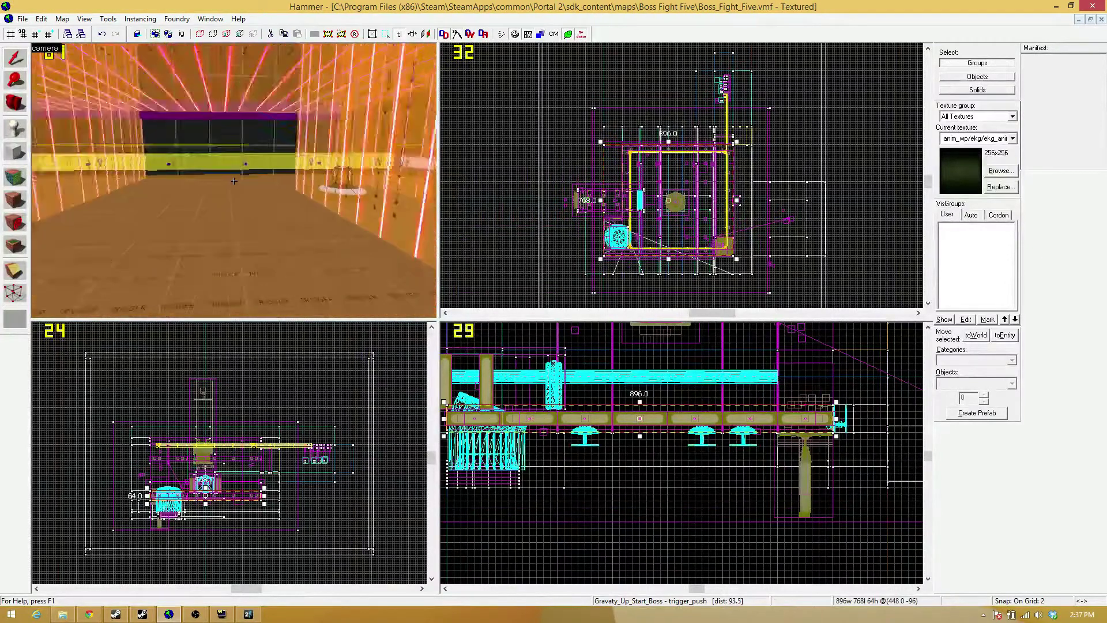
key("w")
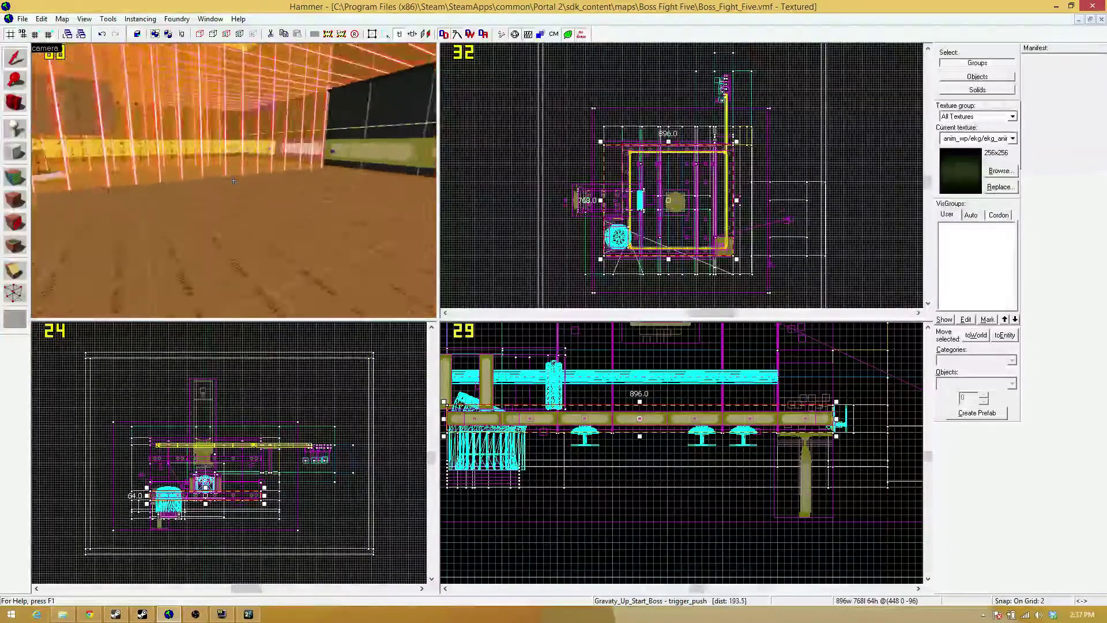
key("w")
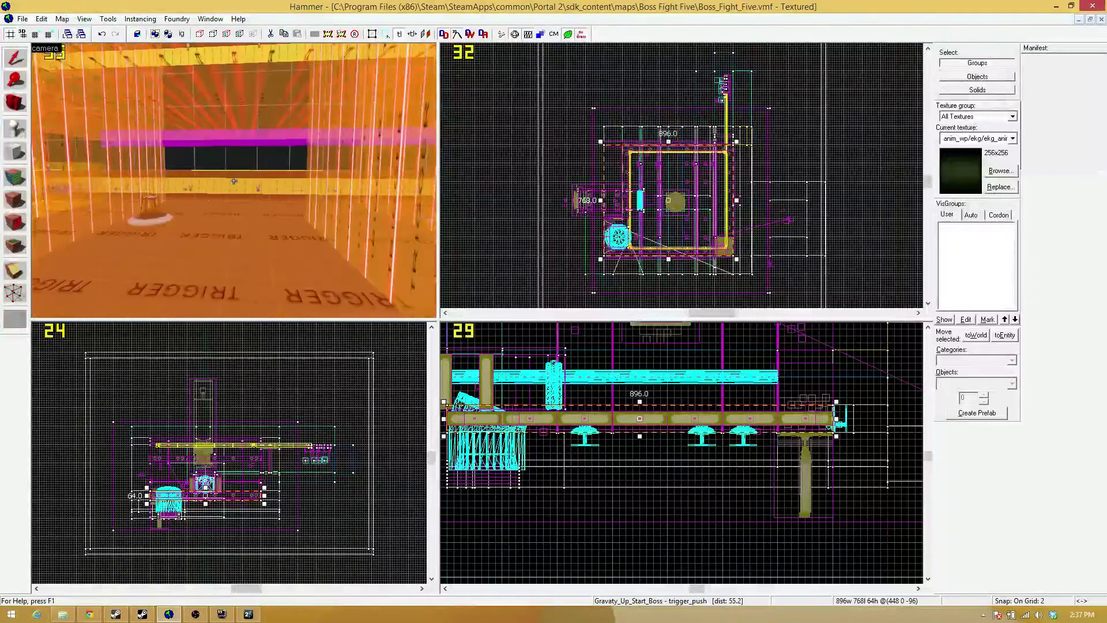
key("z")
key("alt+Return")
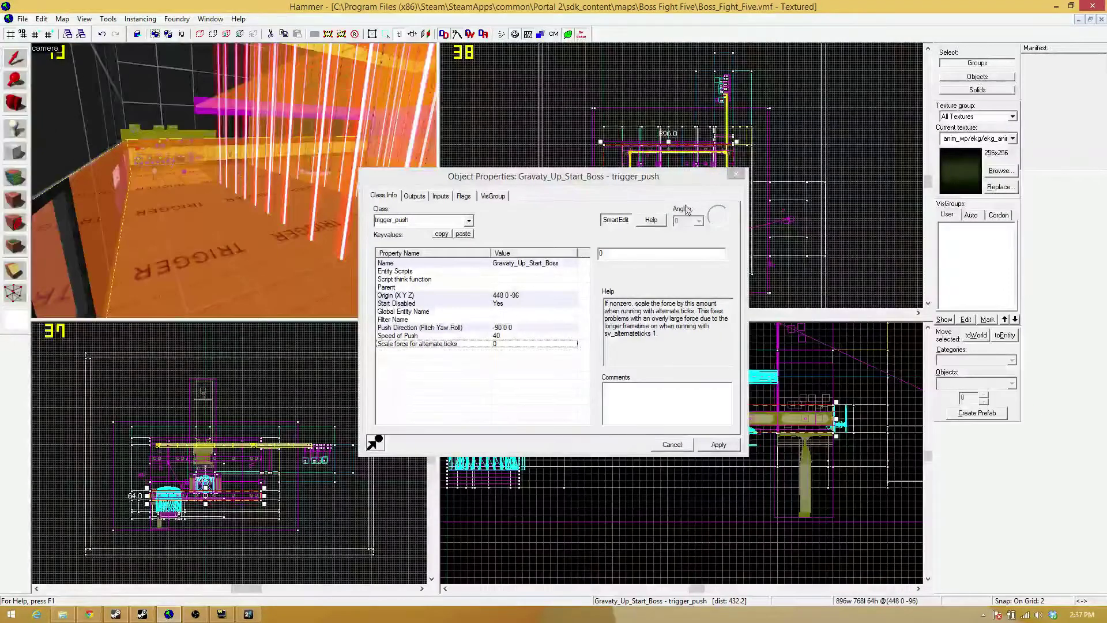
left_click(440, 196)
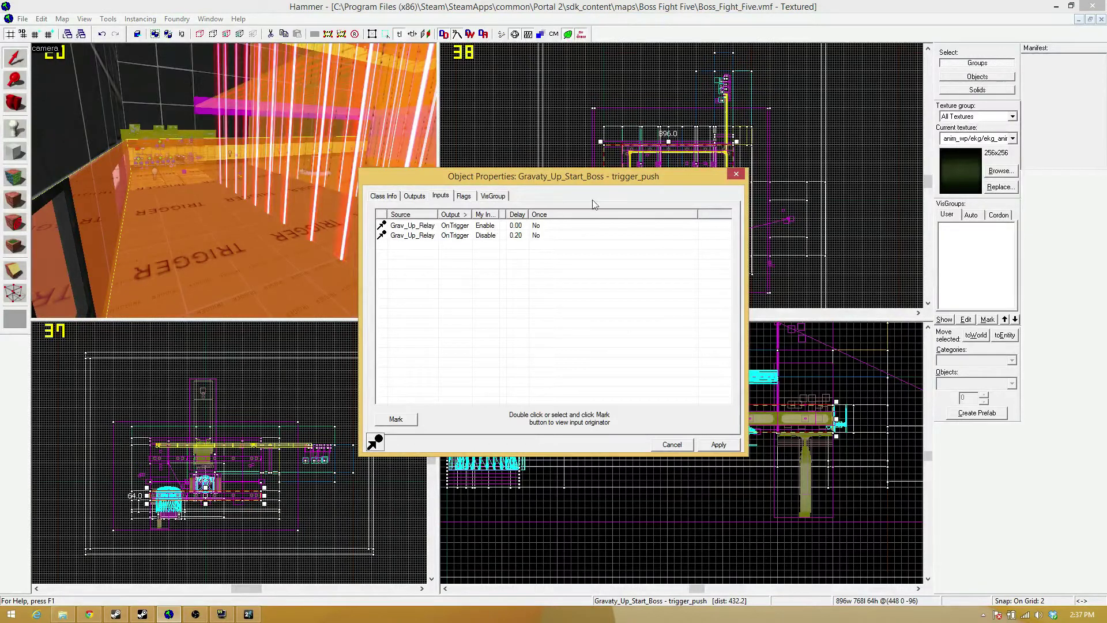
double_click(468, 226)
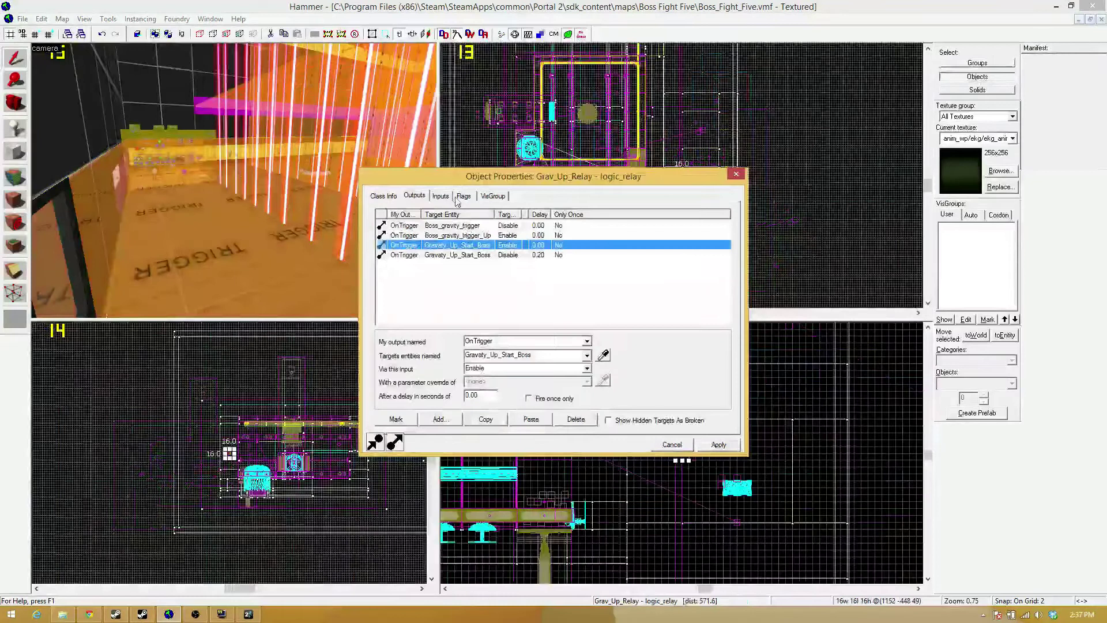
Review Grav_Up_Relay's incoming connections from the gravity timer and Boss_Stage_3, along with its class properties
left_click(440, 195)
left_click(460, 231)
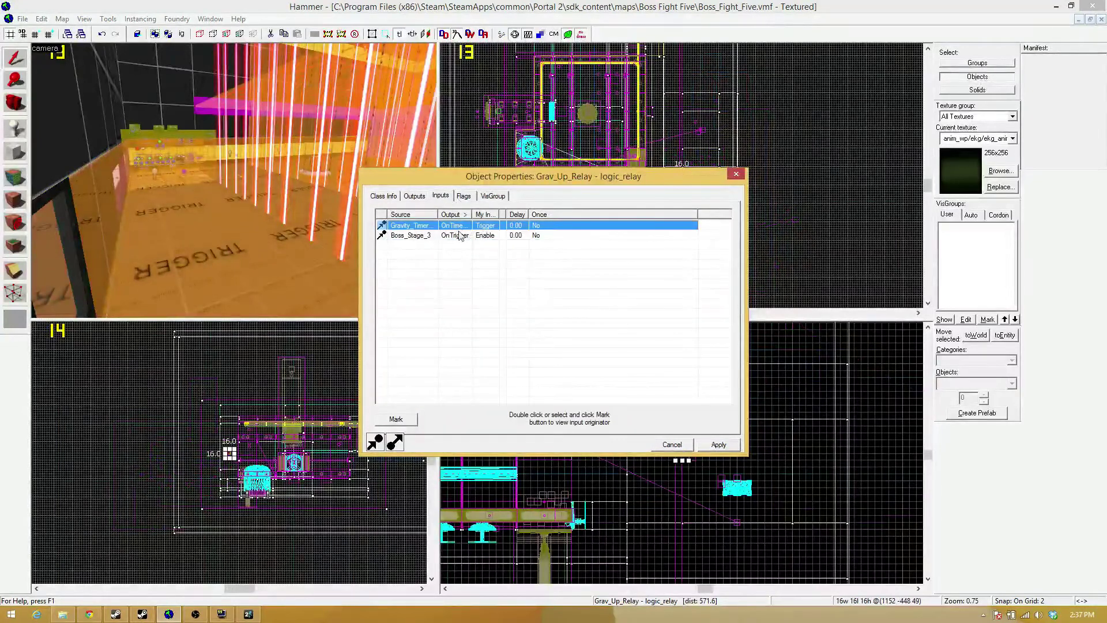
left_click_drag(472, 214, 495, 214)
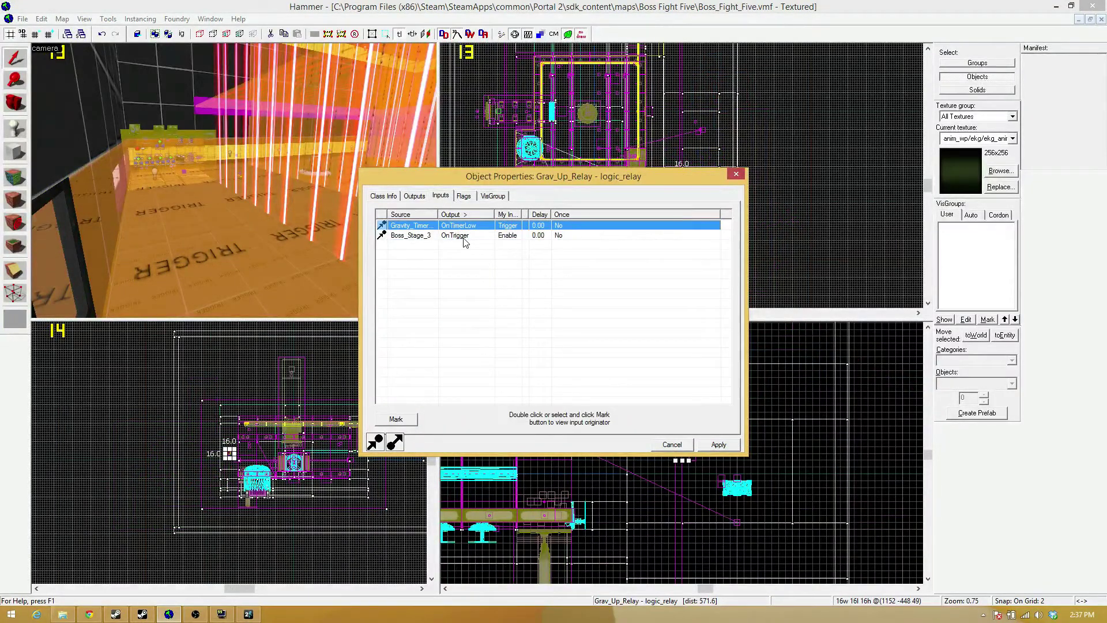
left_click(467, 237)
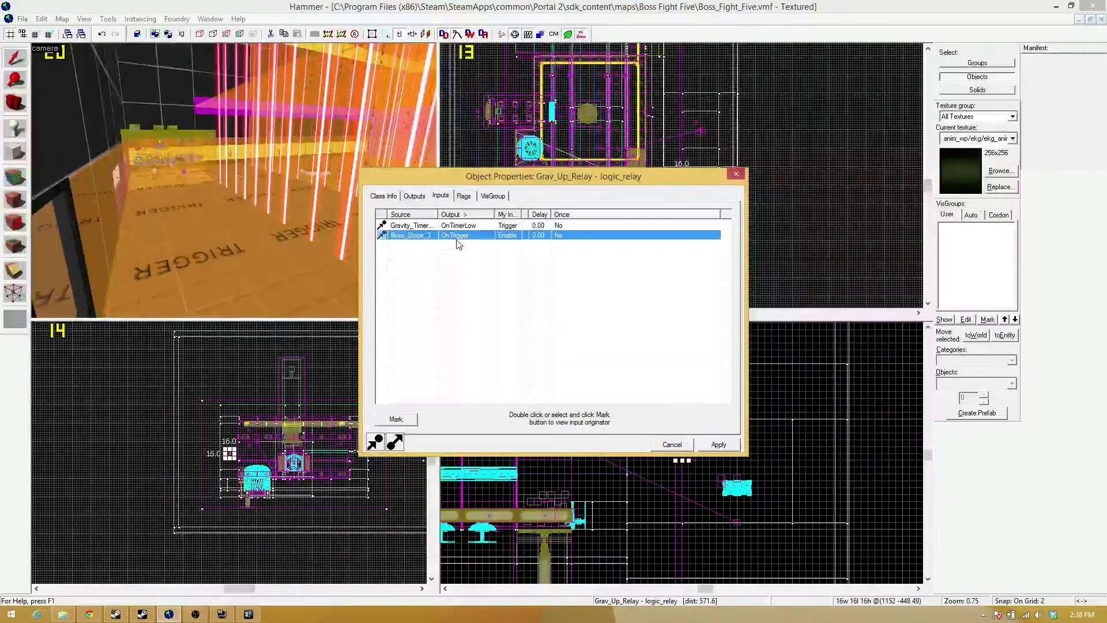
left_click(391, 197)
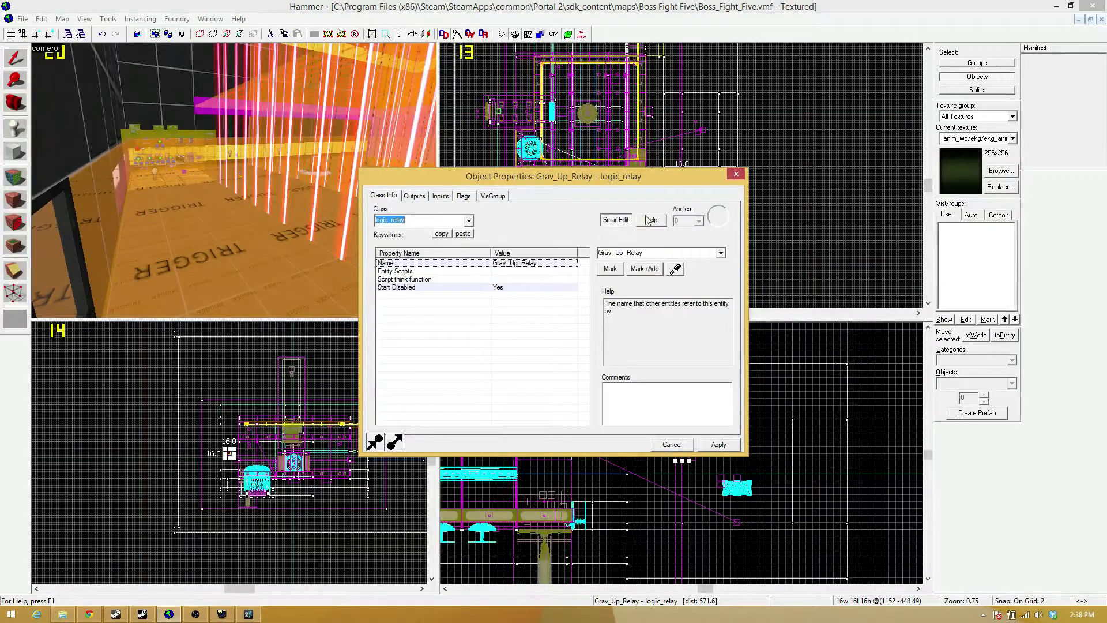
left_click(450, 197)
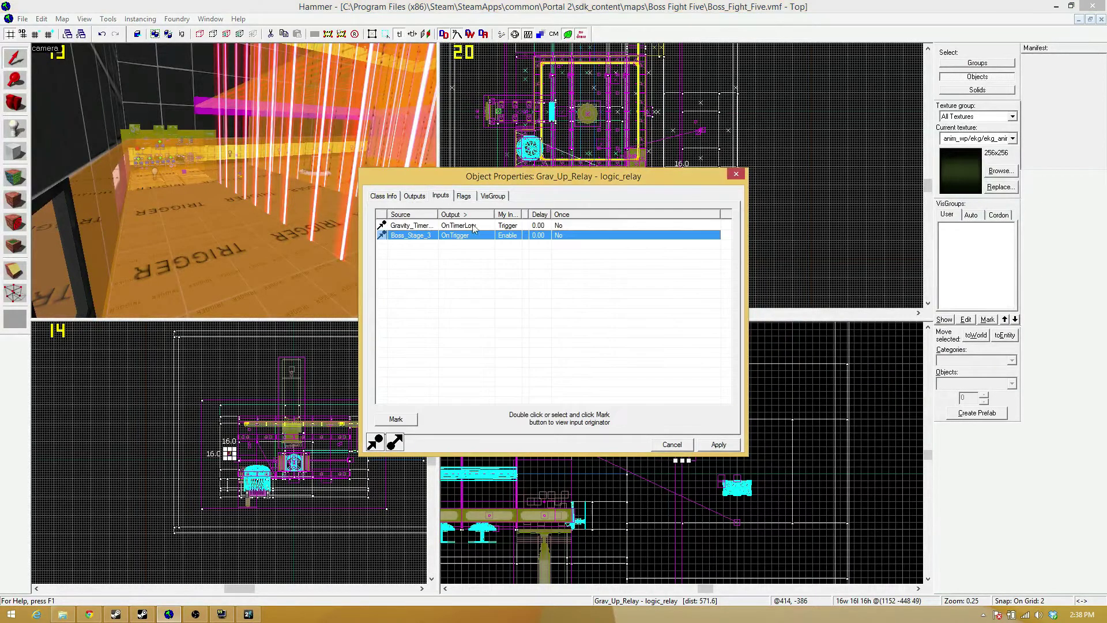
Trace Grav_Up_Relay's Enable connection to the Boss_Stage_3 relay, review that relay's outputs, and close its properties
double_click(476, 239)
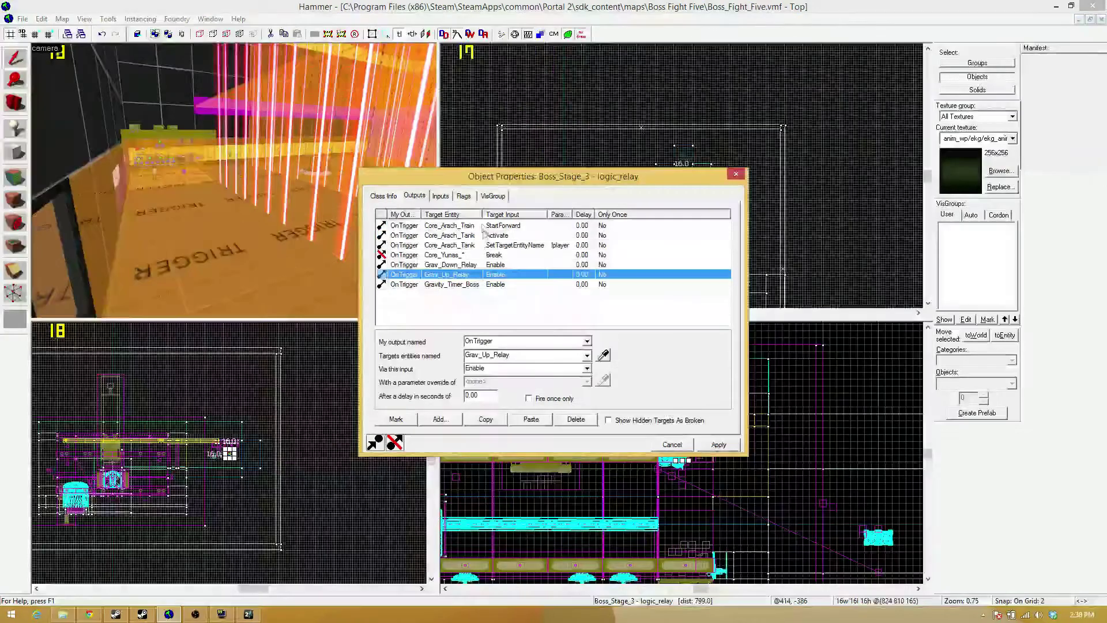
left_click(483, 245)
left_click(486, 227)
left_click(736, 174)
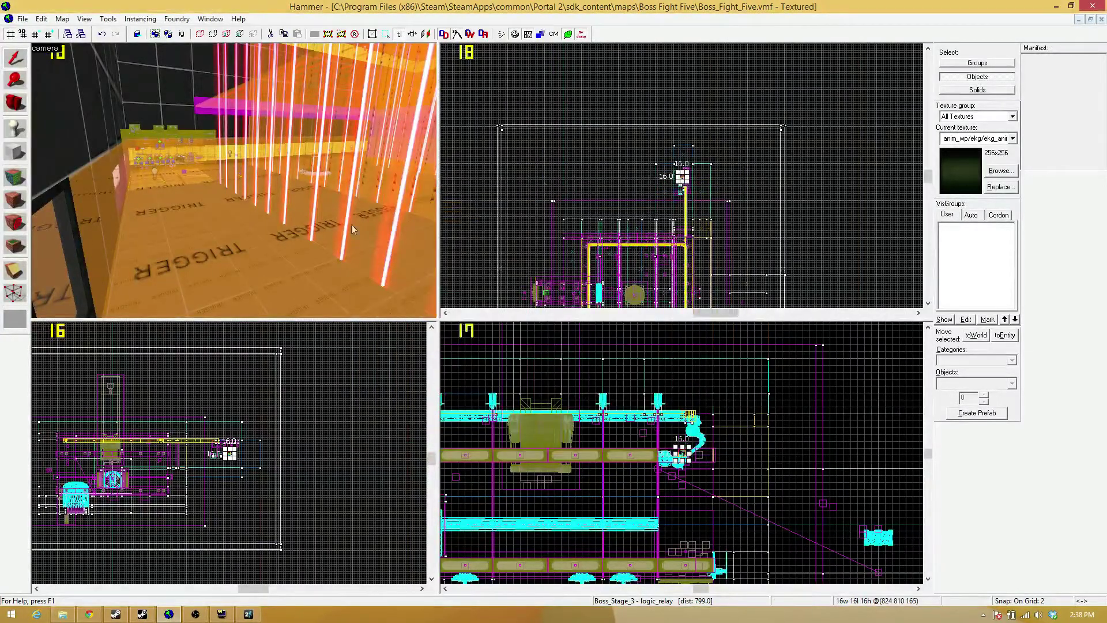
Fly through the boss arena in the 3D view to examine the trigger volumes around the floor, walls and button
key("z")
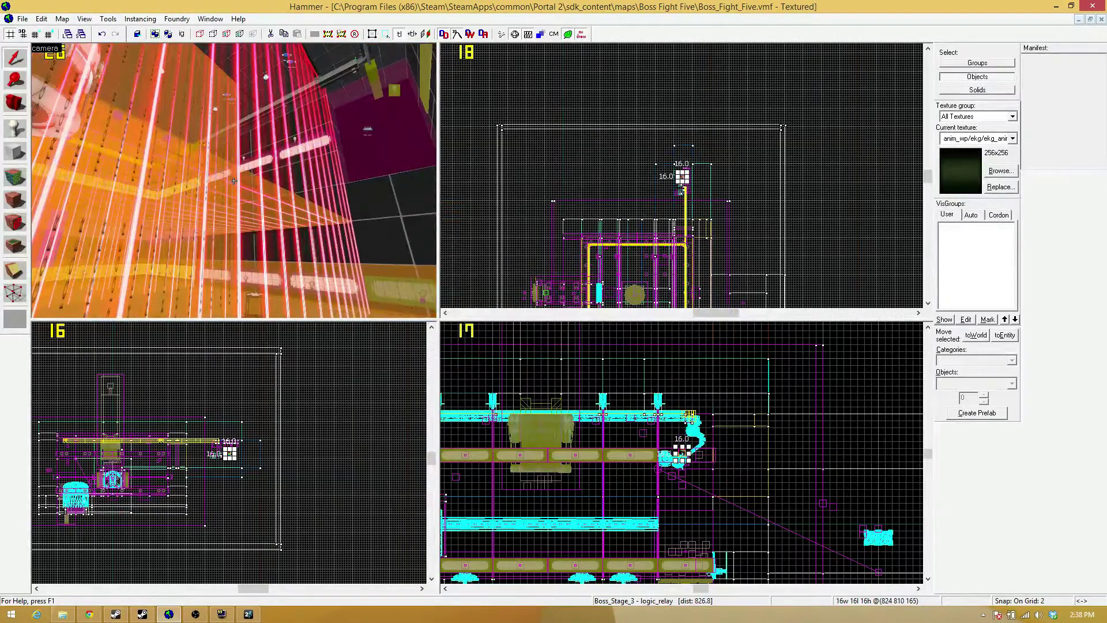
key("w")
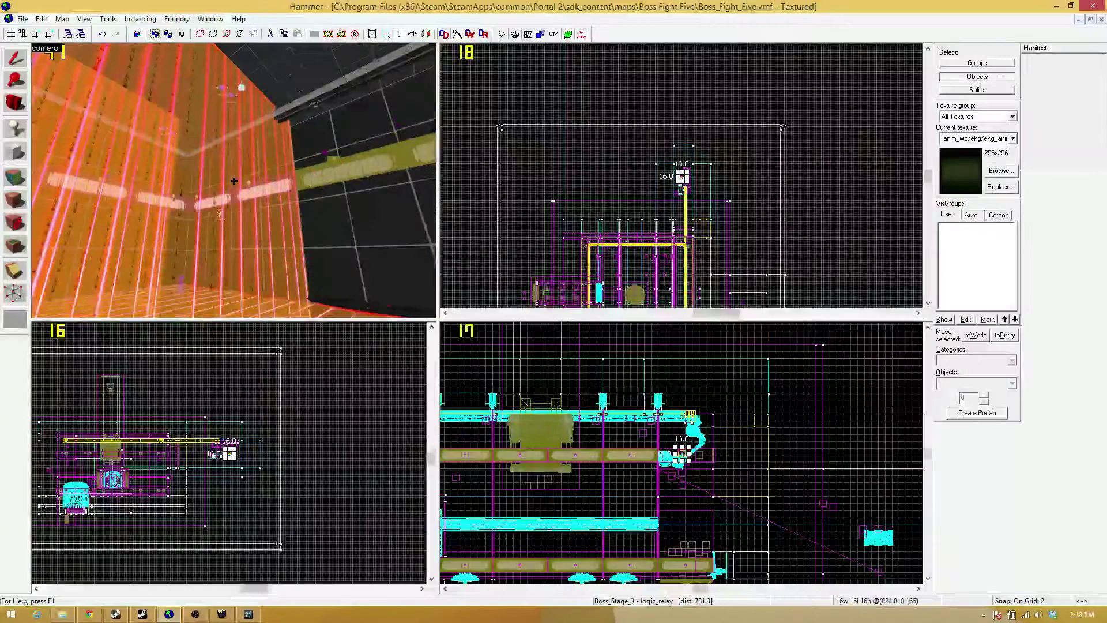
key("w")
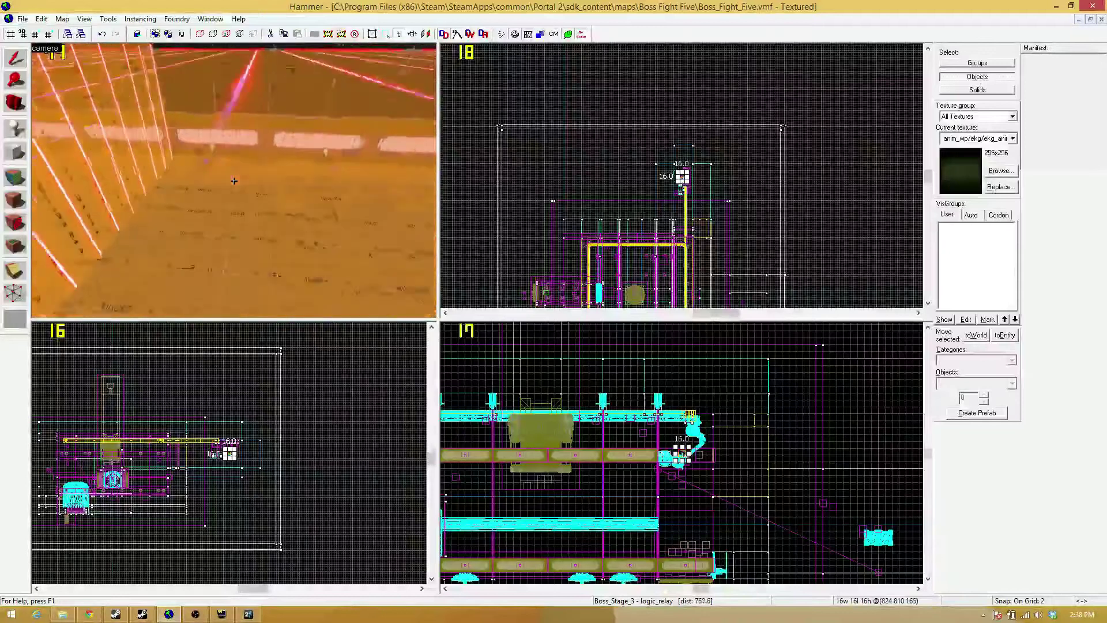
key("w")
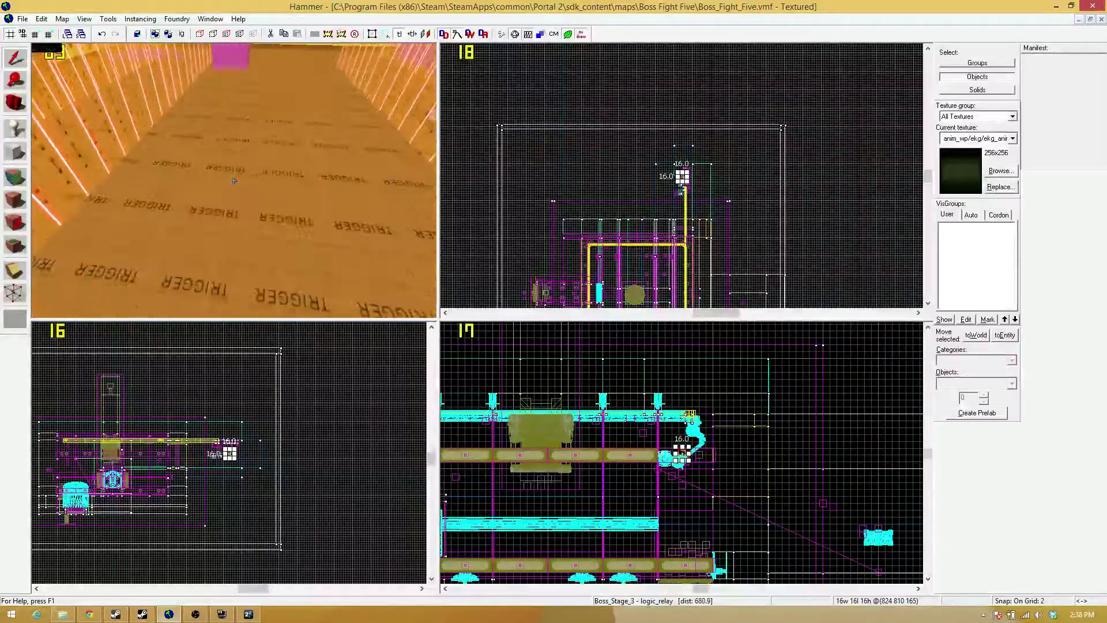
key("w")
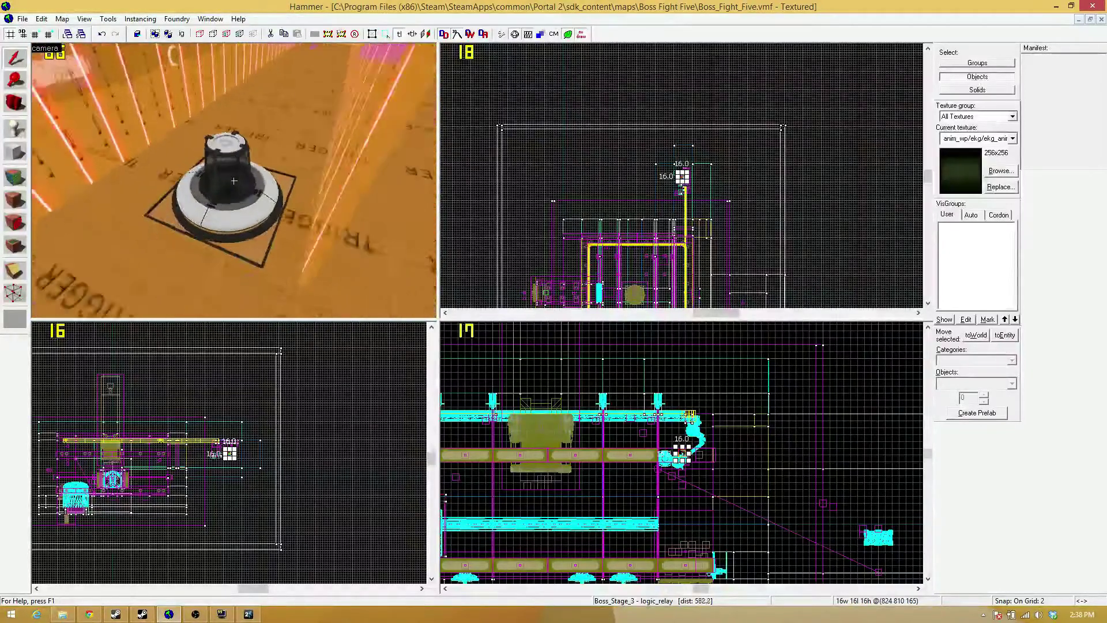
key("w")
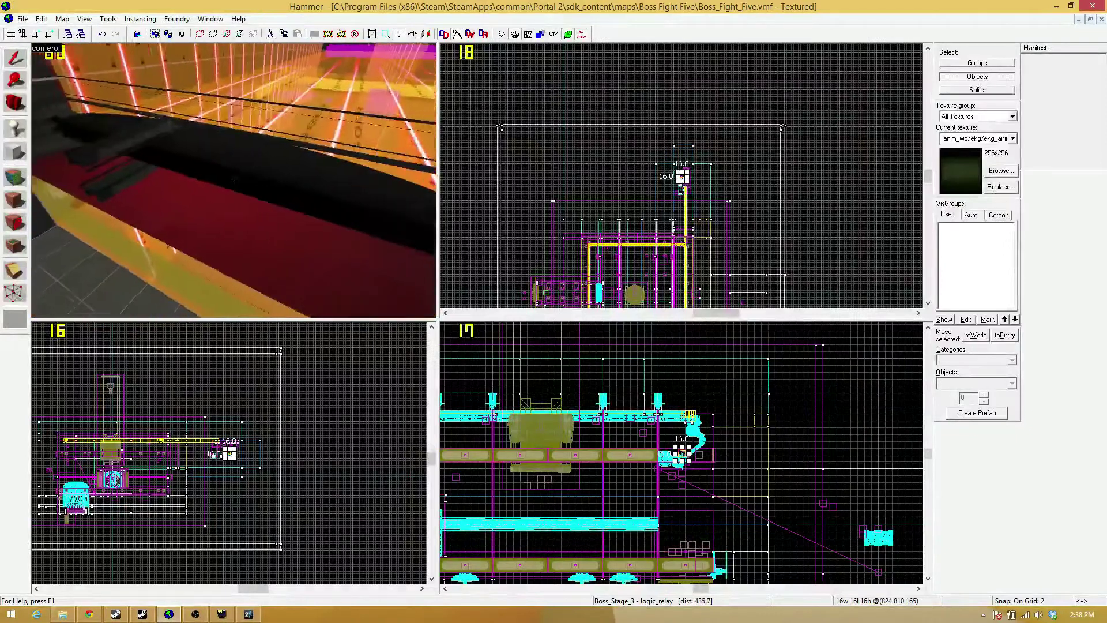
key("d")
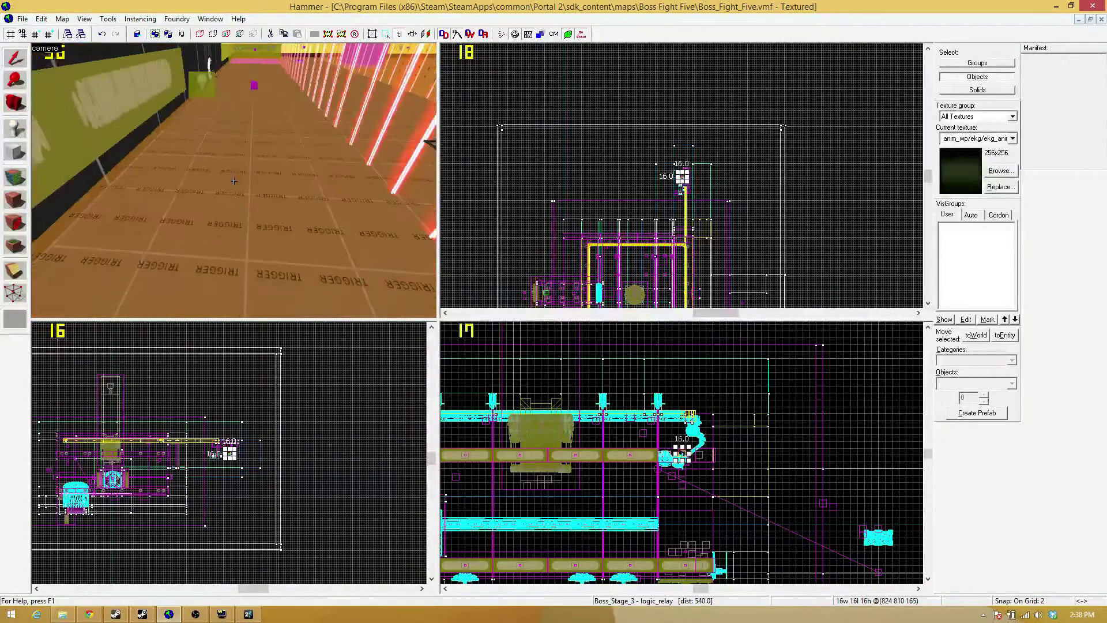
key("a")
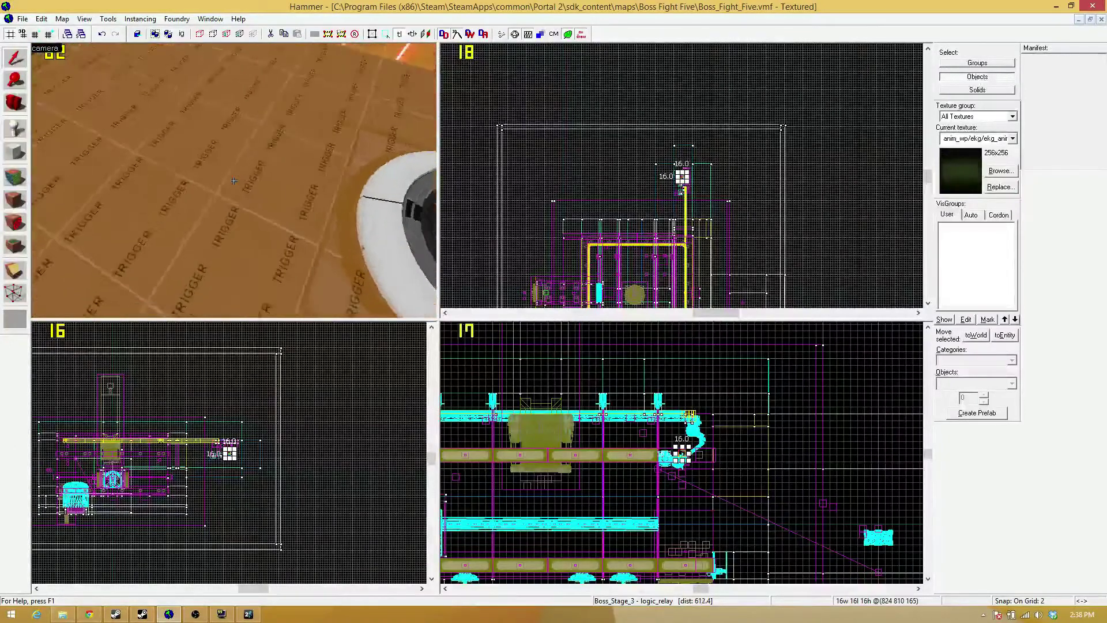
key("s")
key("d")
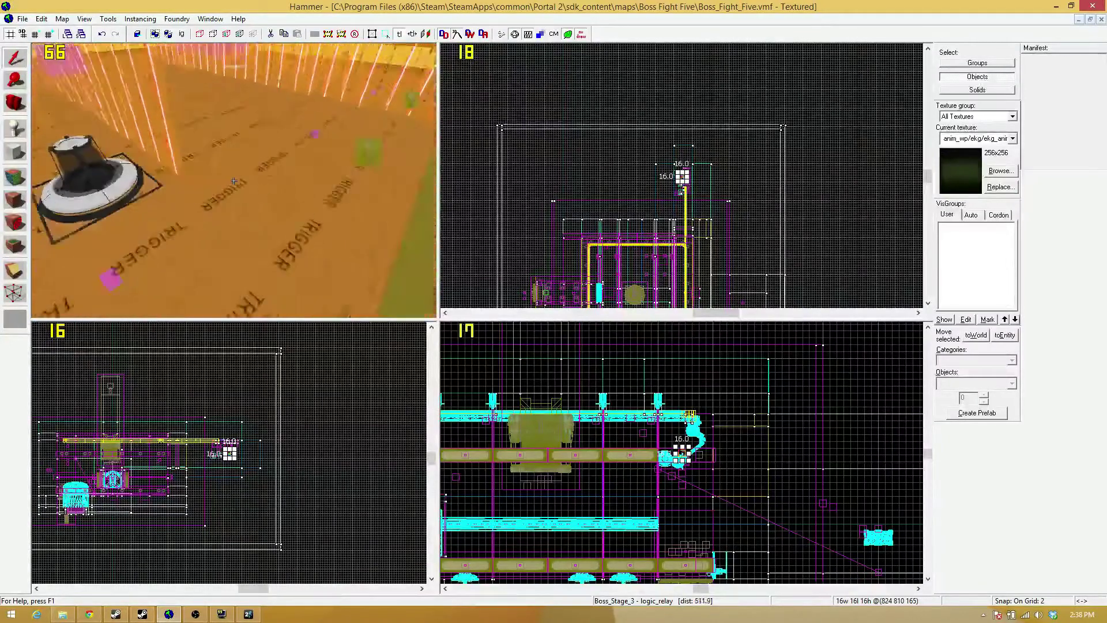
key("s")
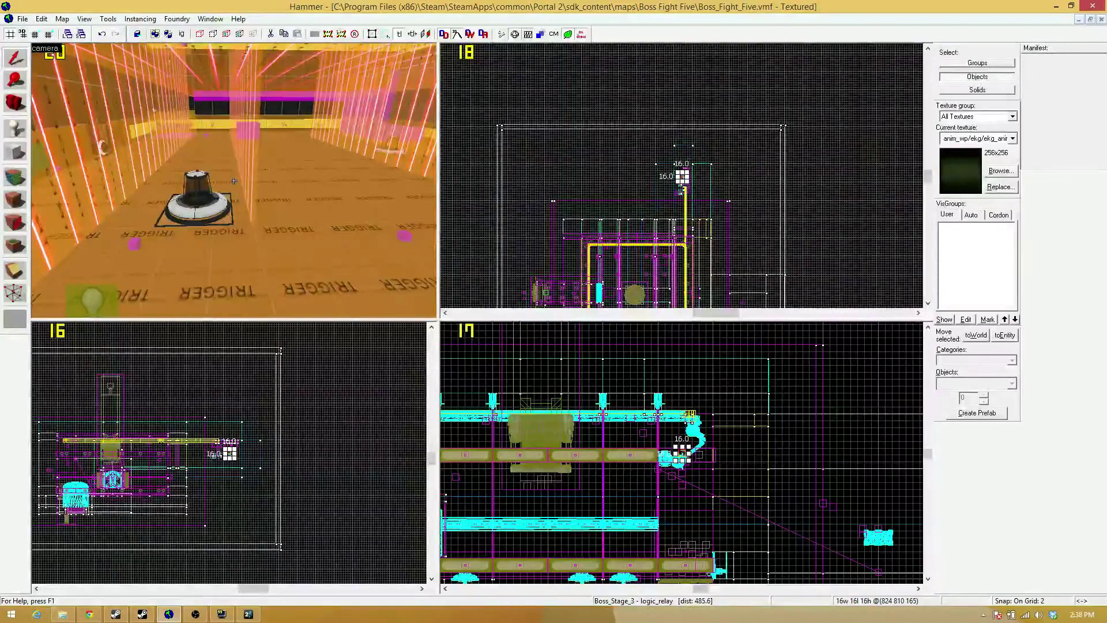
key("a")
key("w")
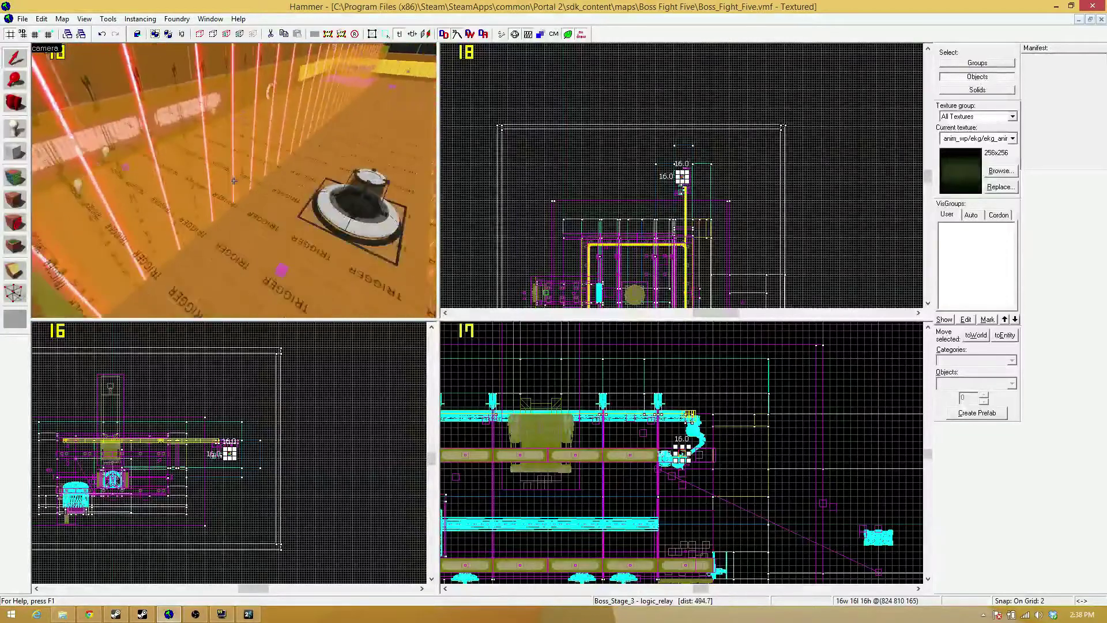
key("w")
key("s")
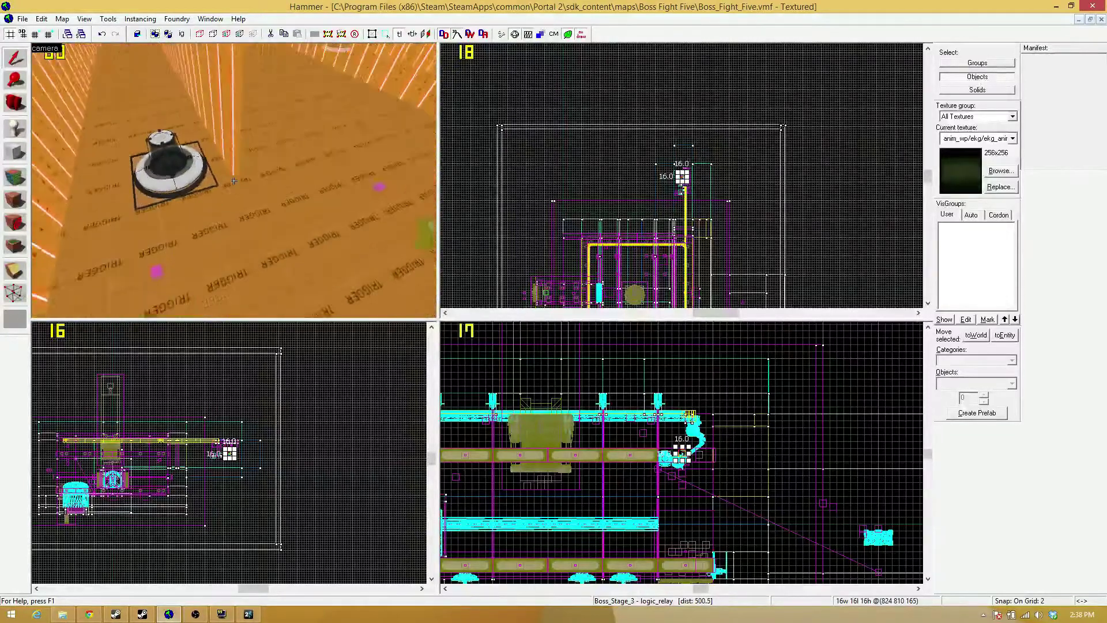
key("z")
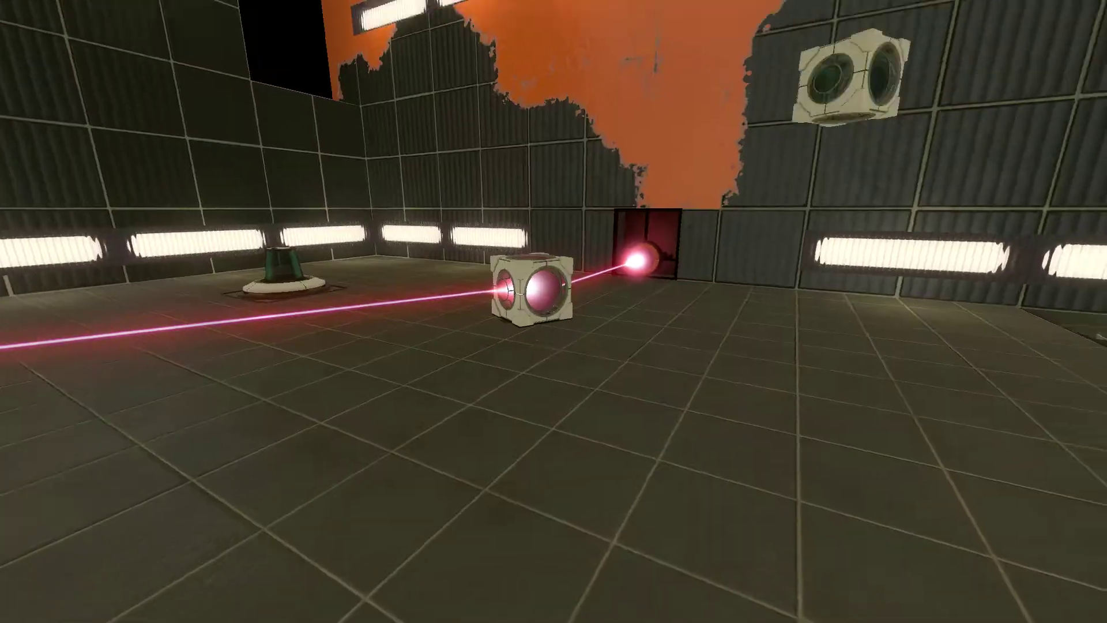
key("w")
key("e")
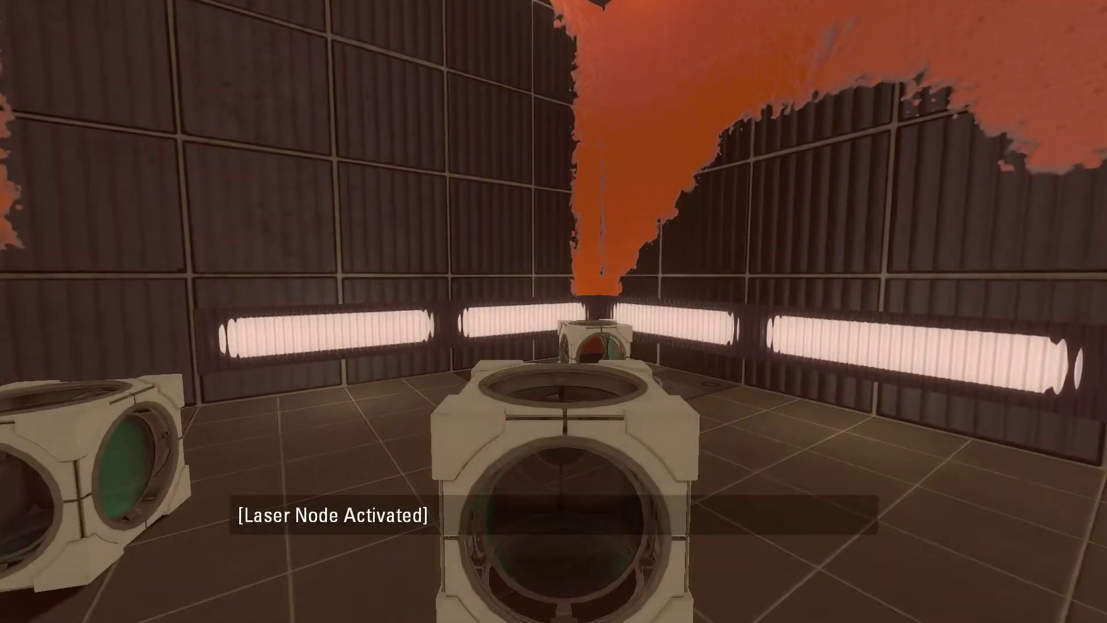
key("e")
key("s")
key("s")
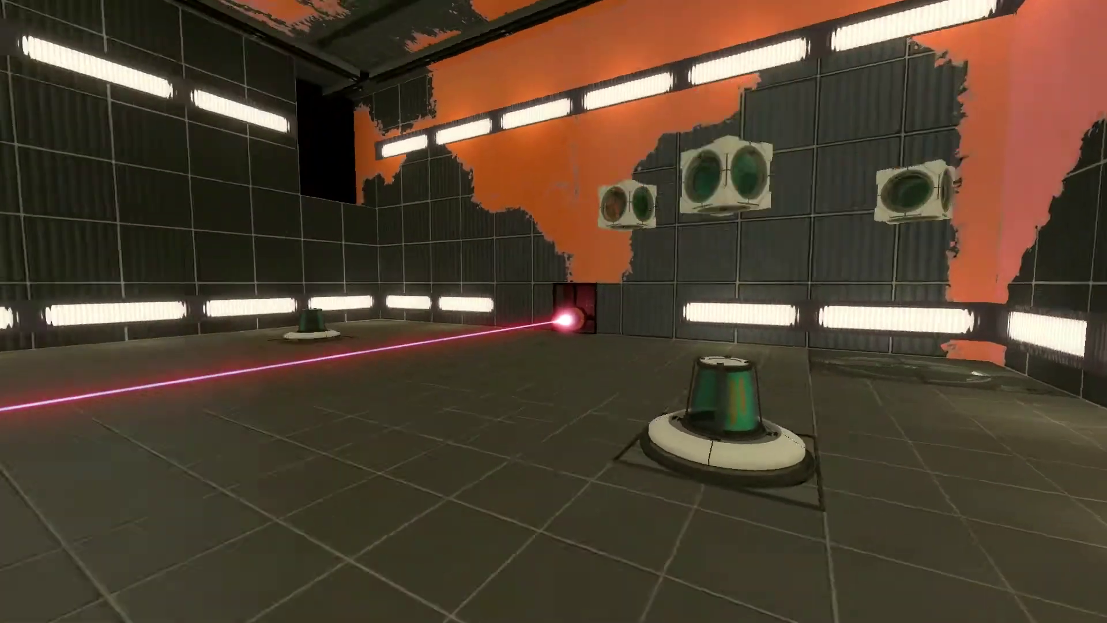
key("w")
key("a")
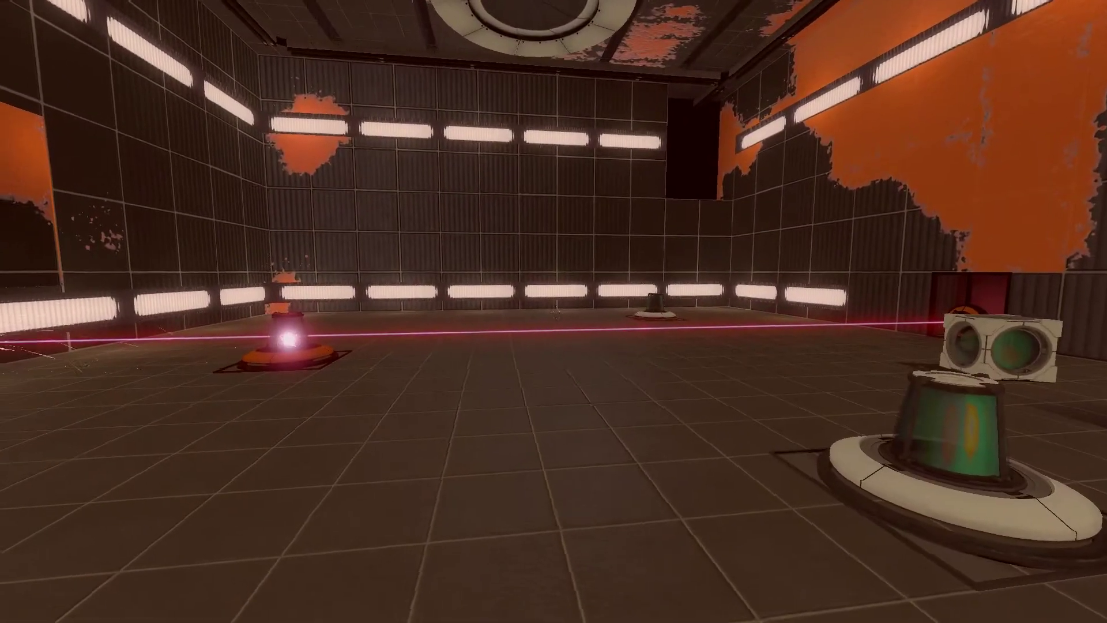
key("w")
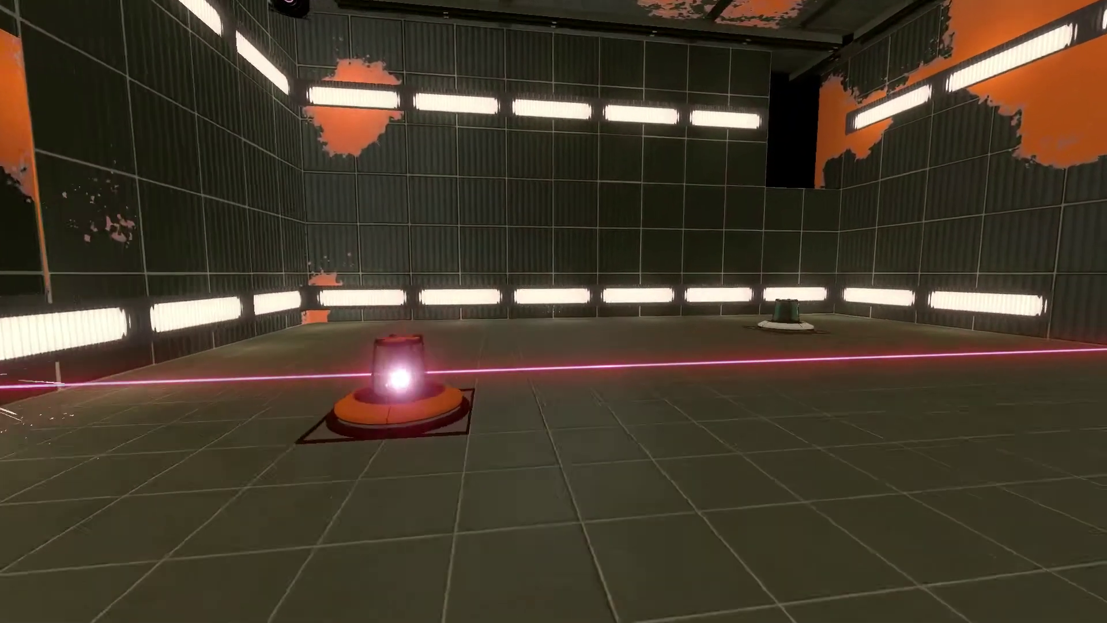
key("d")
key("d")
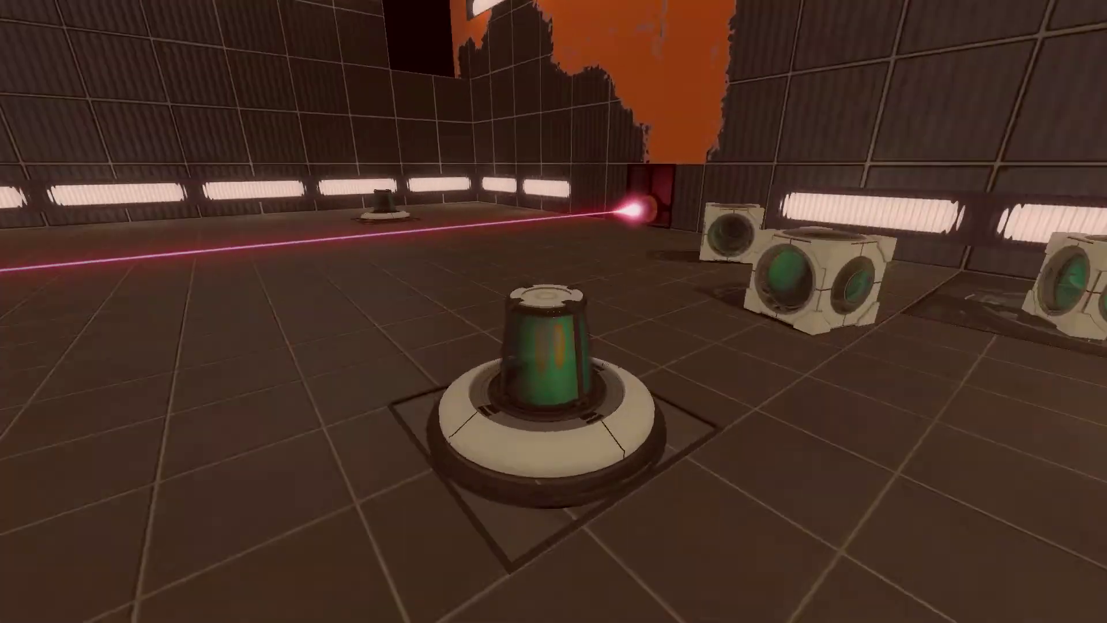
key("w")
key("s")
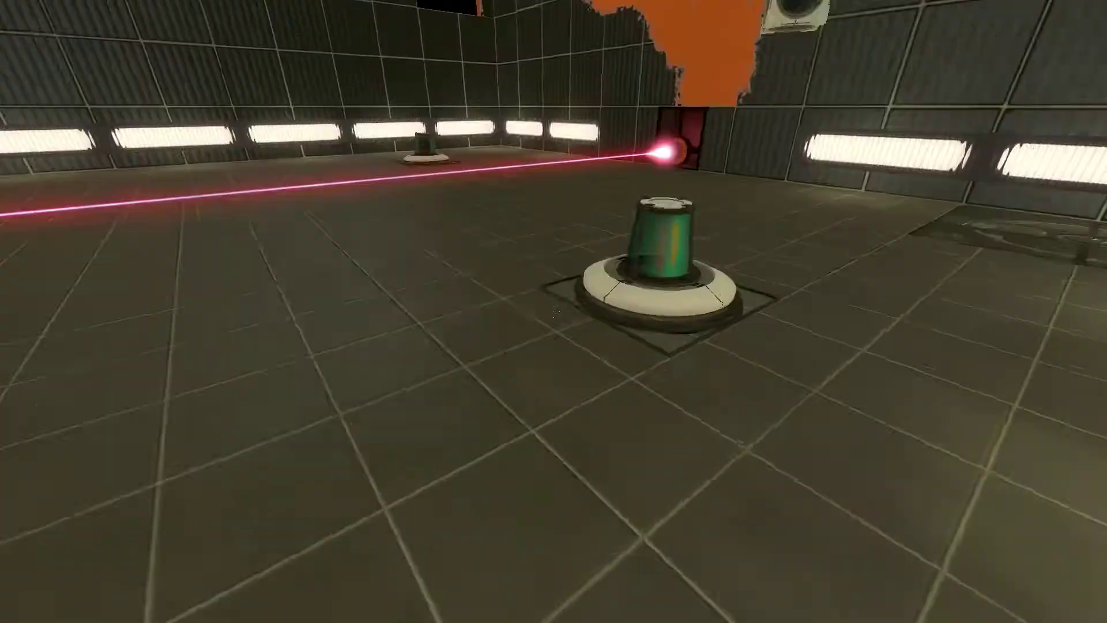
key("d")
key("s")
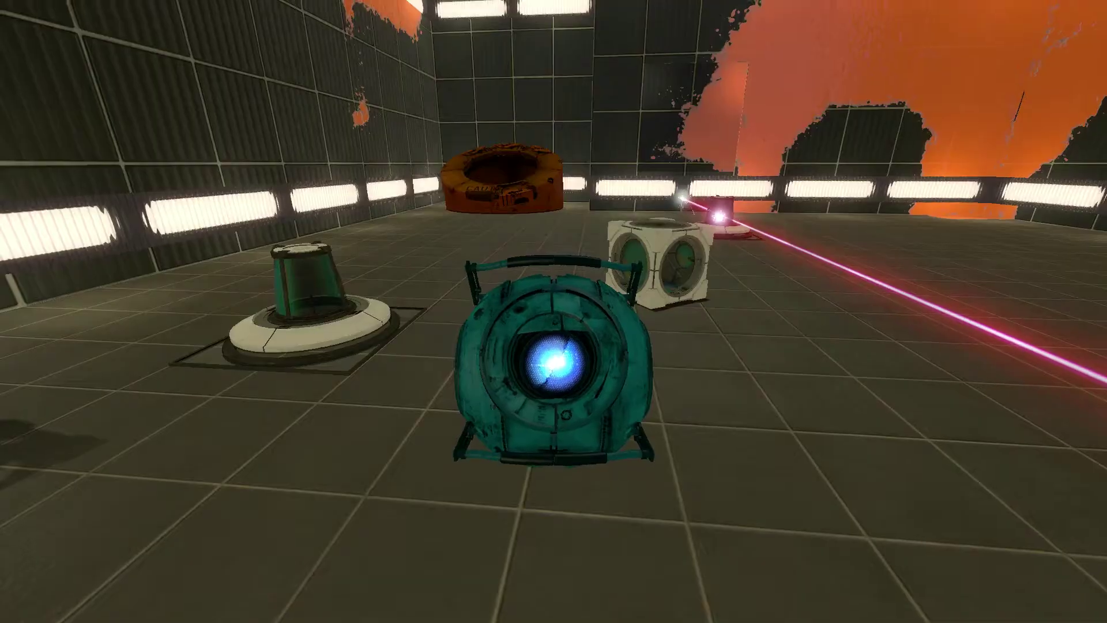
key("w")
key("w")
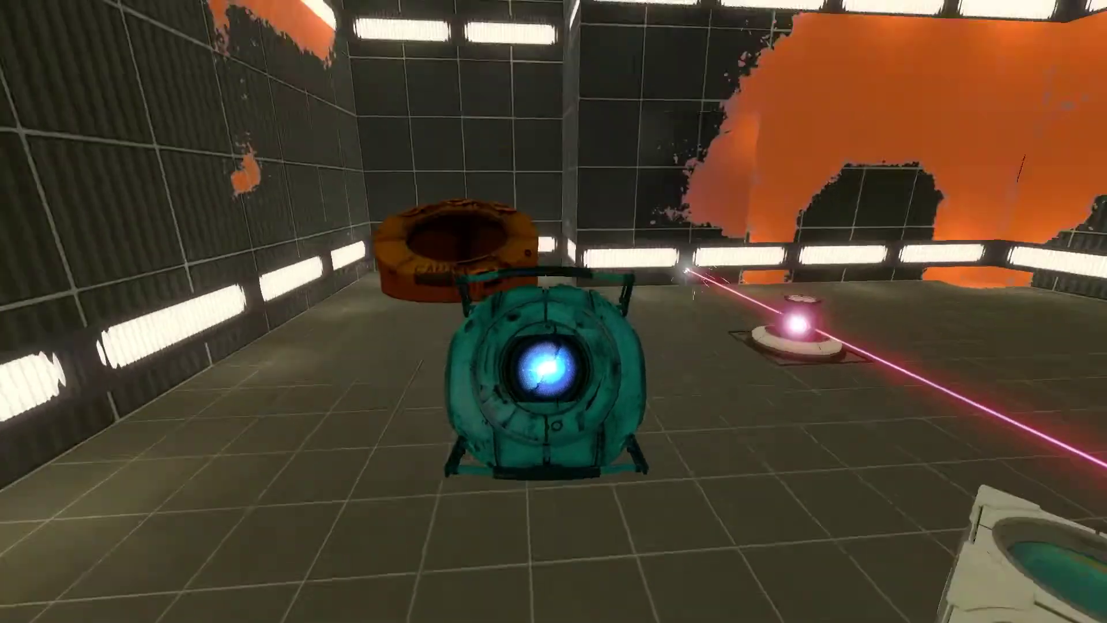
key("w")
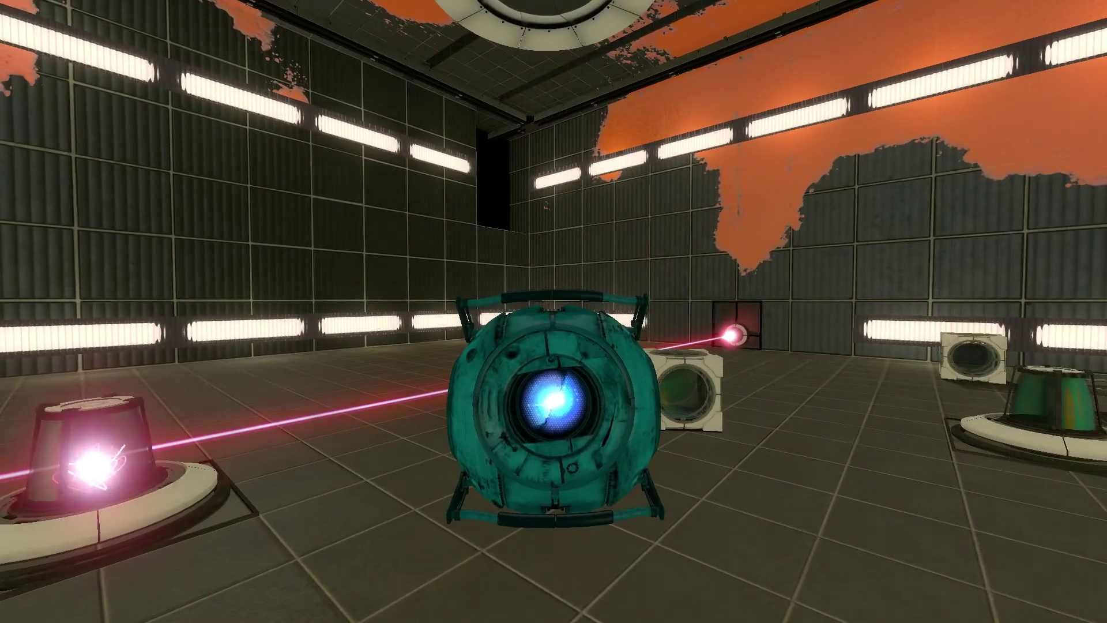
key("w")
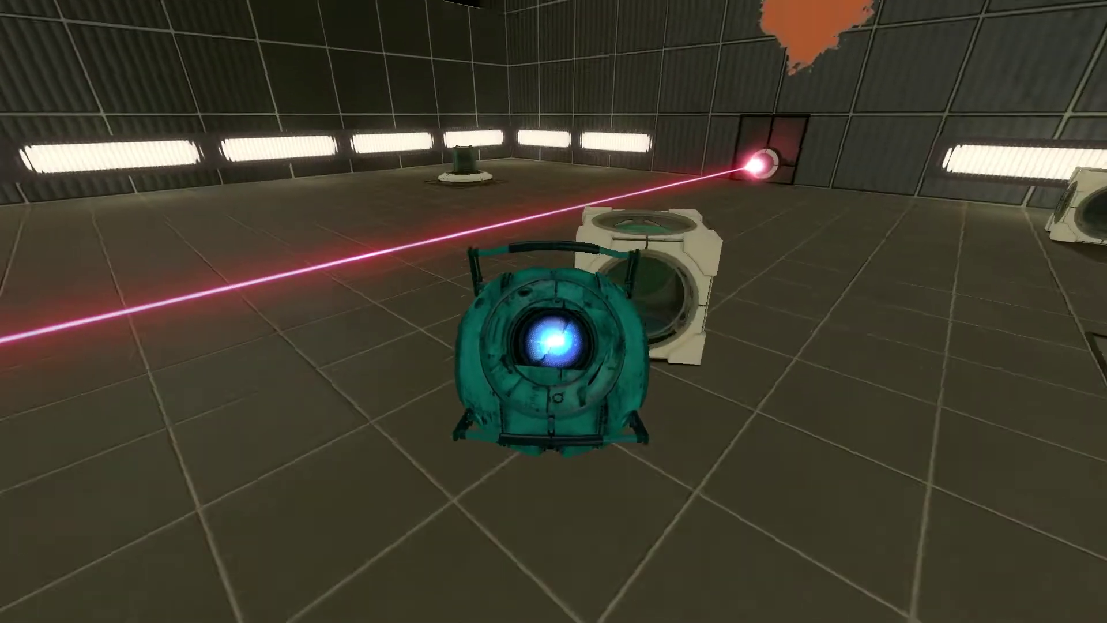
key("a")
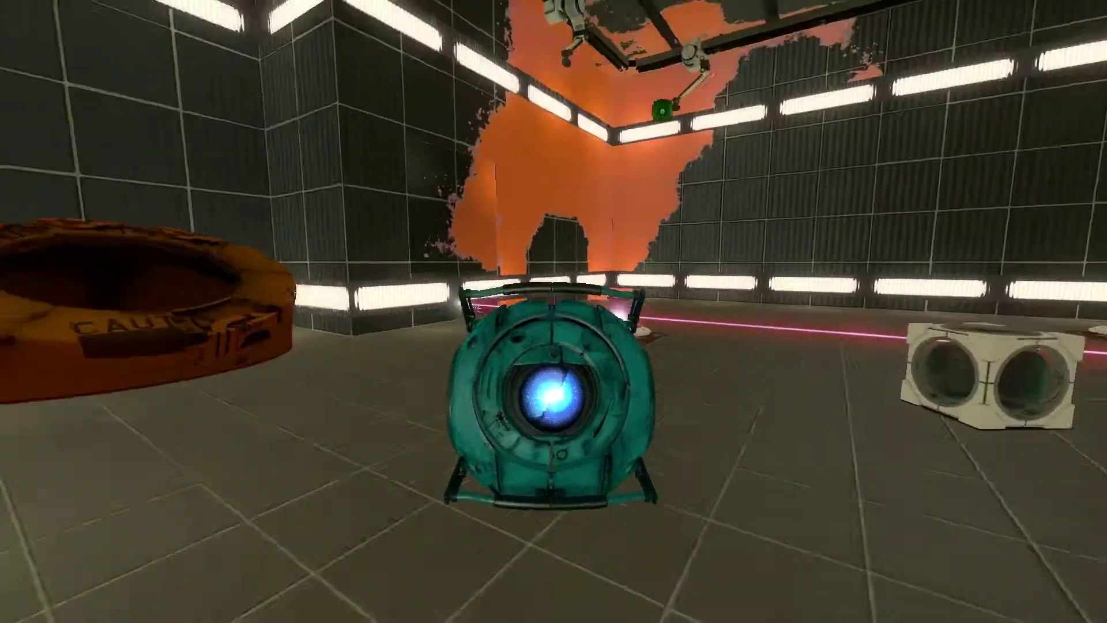
key("w")
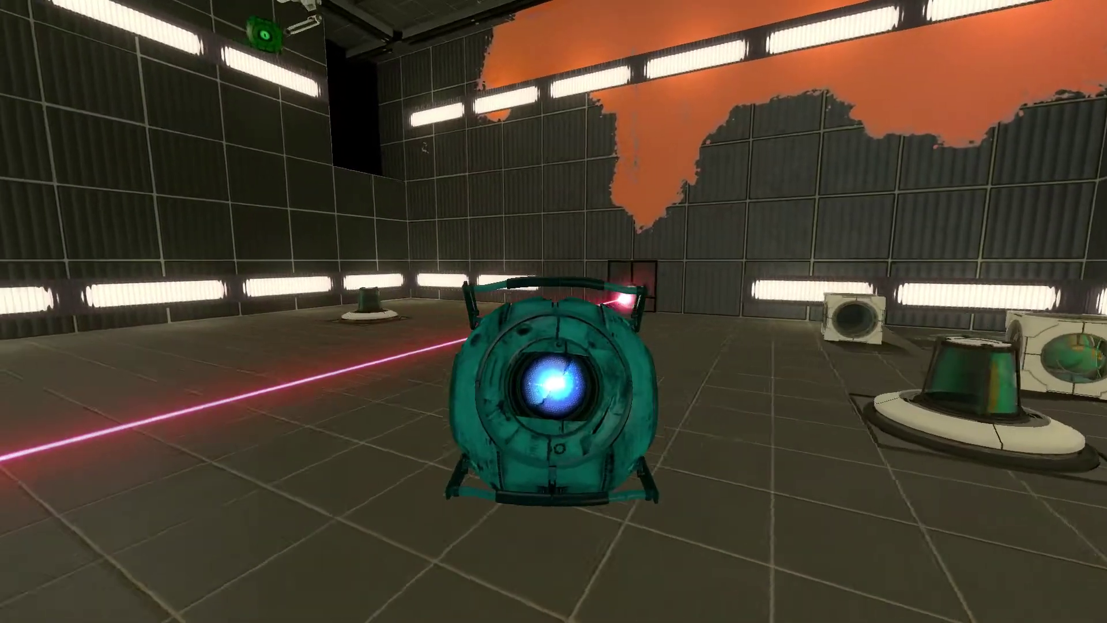
key("d")
key("s")
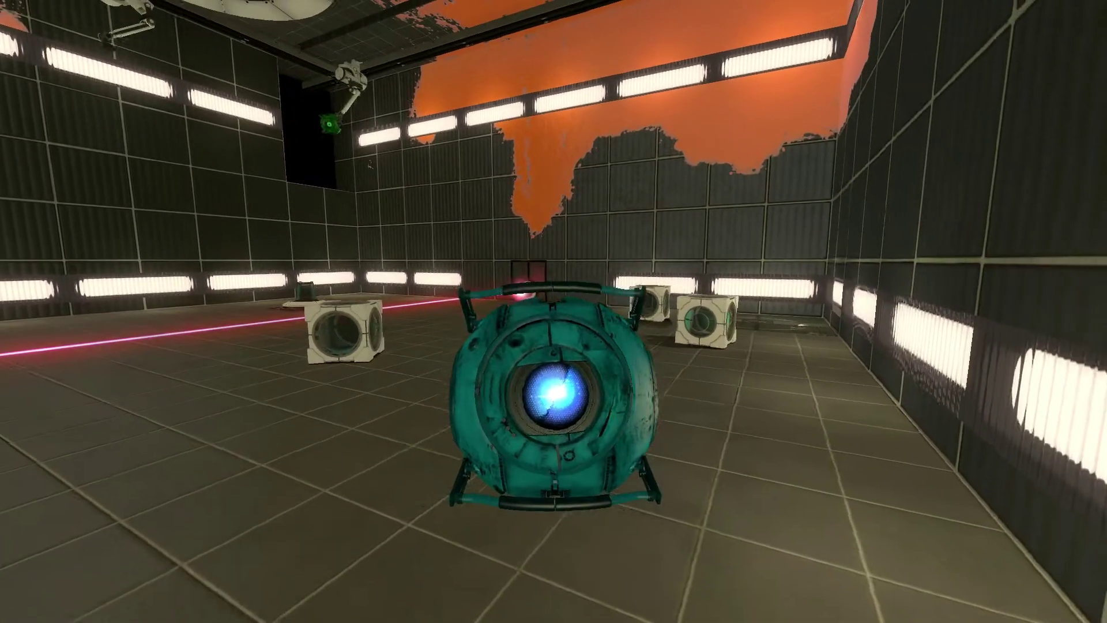
key("a")
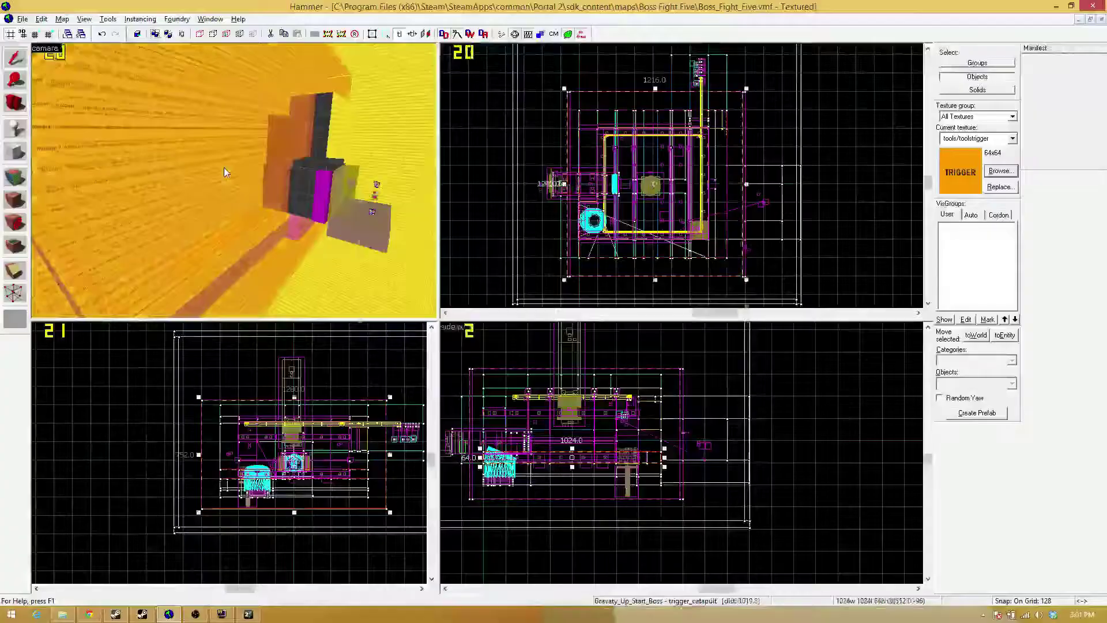
Set the gravity of the Boss_gravity_trigger volume to 5, apply it and close its properties
double_click(225, 172)
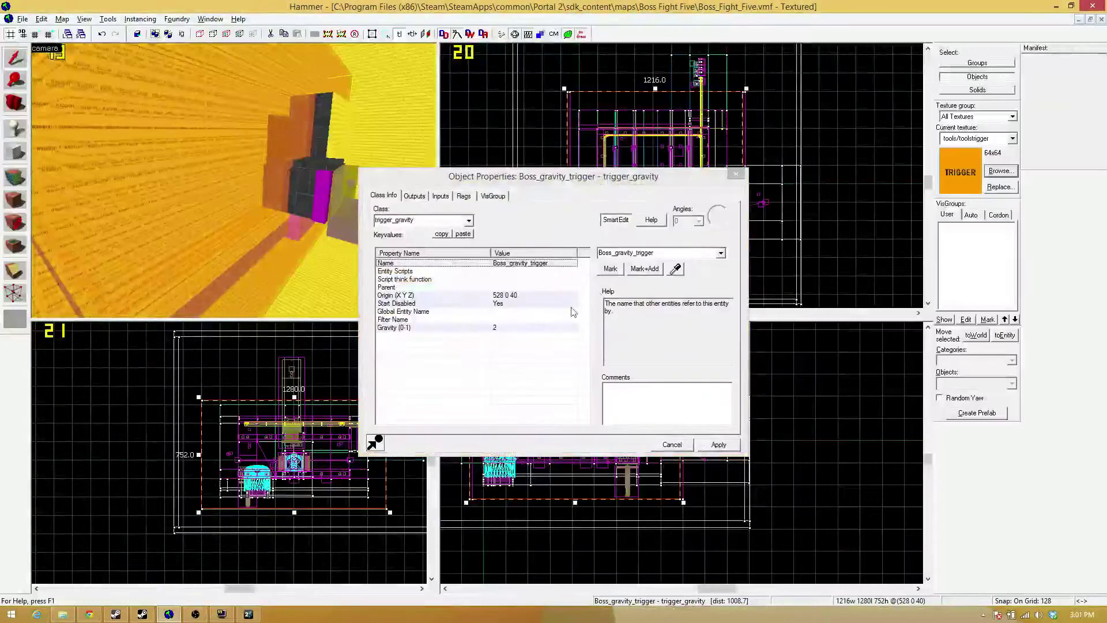
left_click(529, 327)
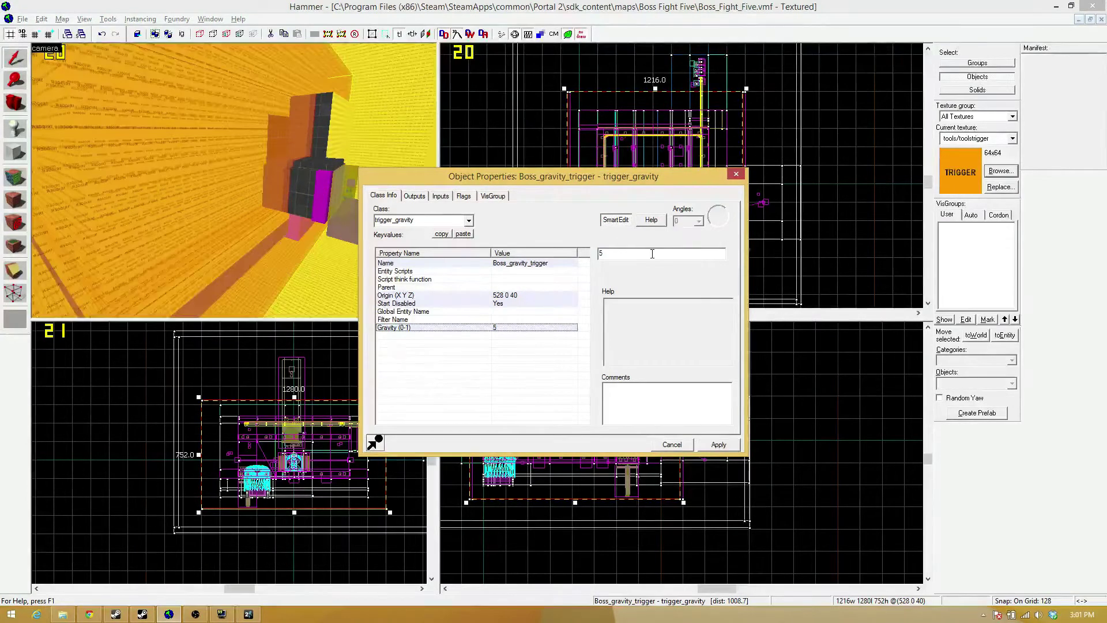
left_click(718, 444)
left_click(734, 174)
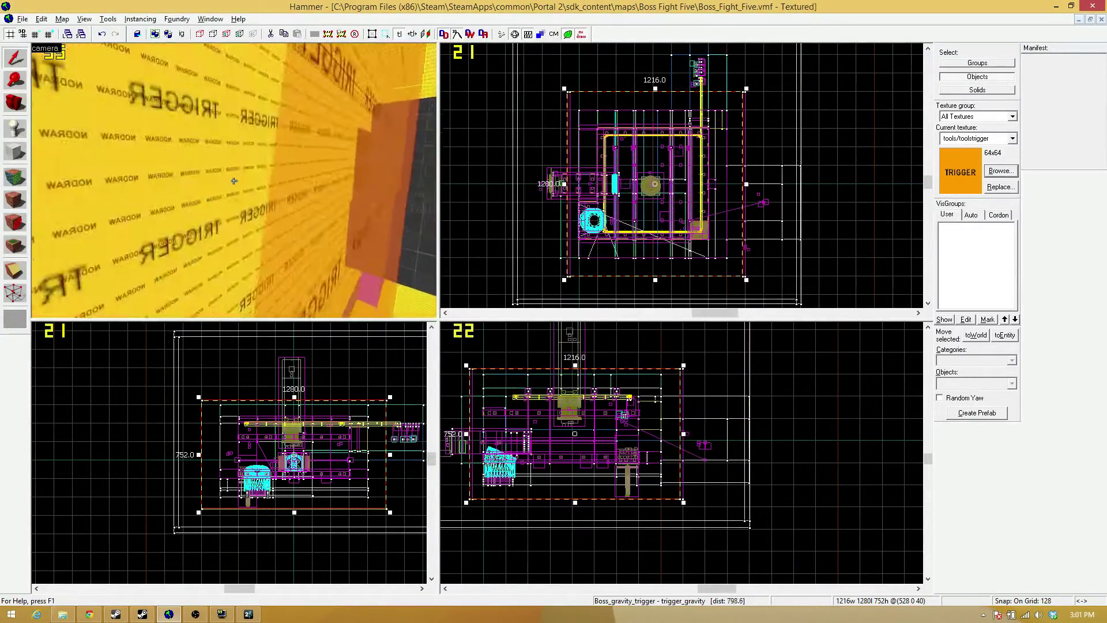
Select the overlapping Boss_gravity_trigger_Up volume in the 3D view, set its gravity to -.2, and apply the change
key("w")
key("s")
key("z")
key("alt+Return")
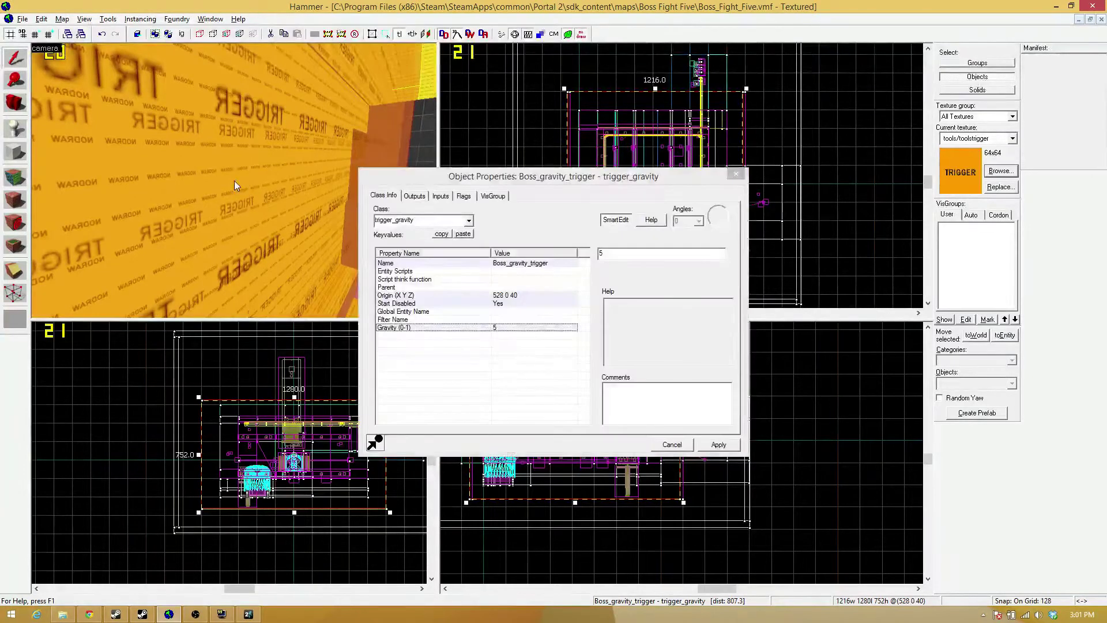
key("z")
key("w")
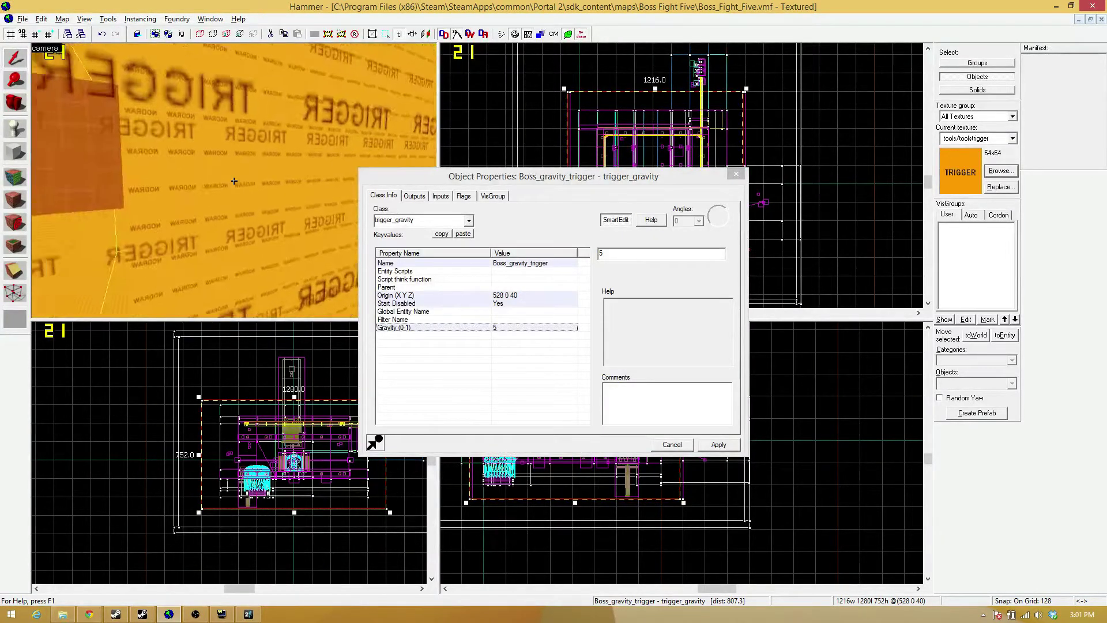
key("z")
left_click(234, 182)
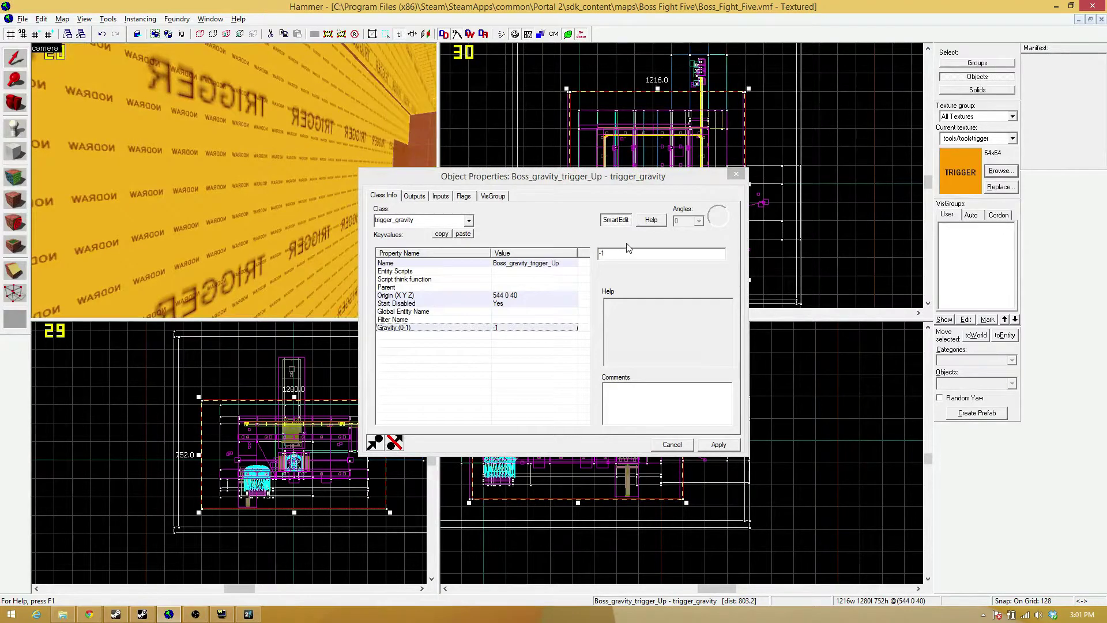
left_click(628, 252)
key("BackSpace")
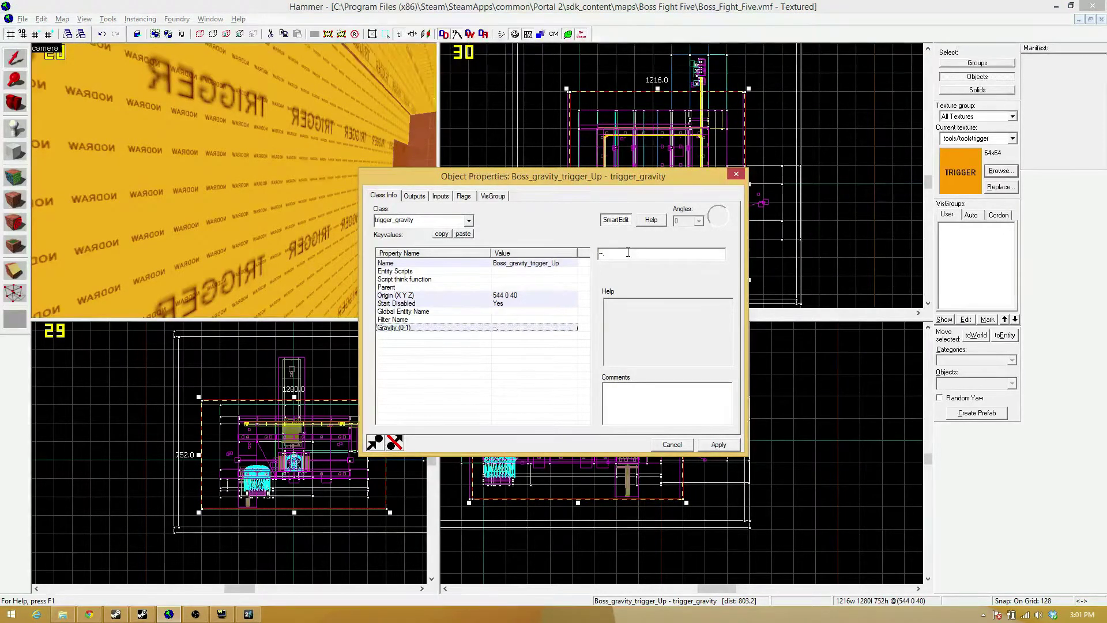
type(".2")
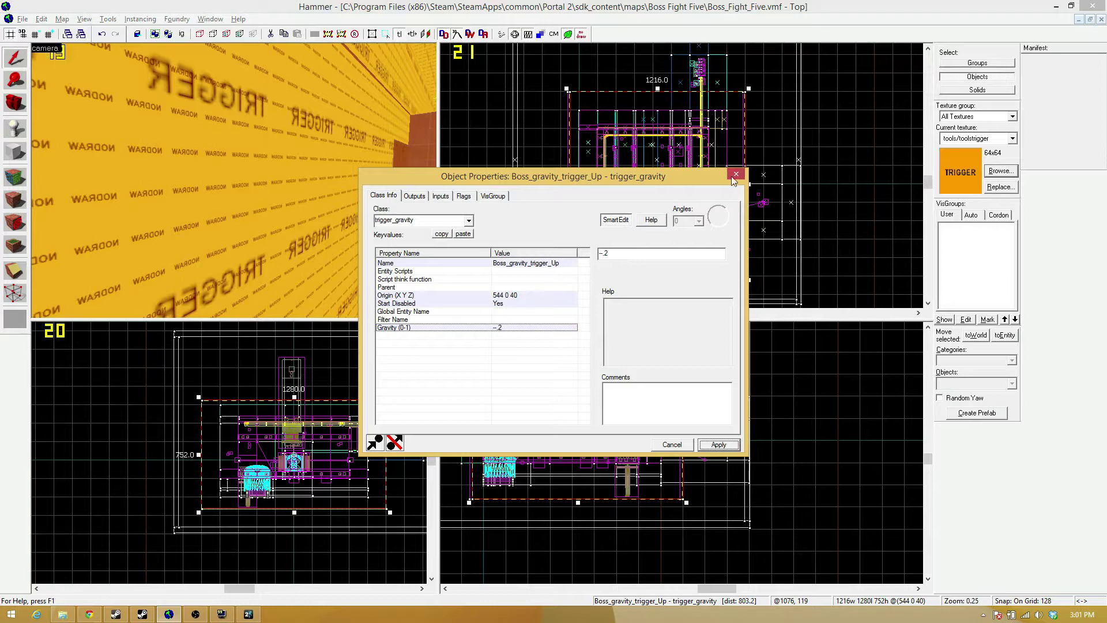
left_click(738, 174)
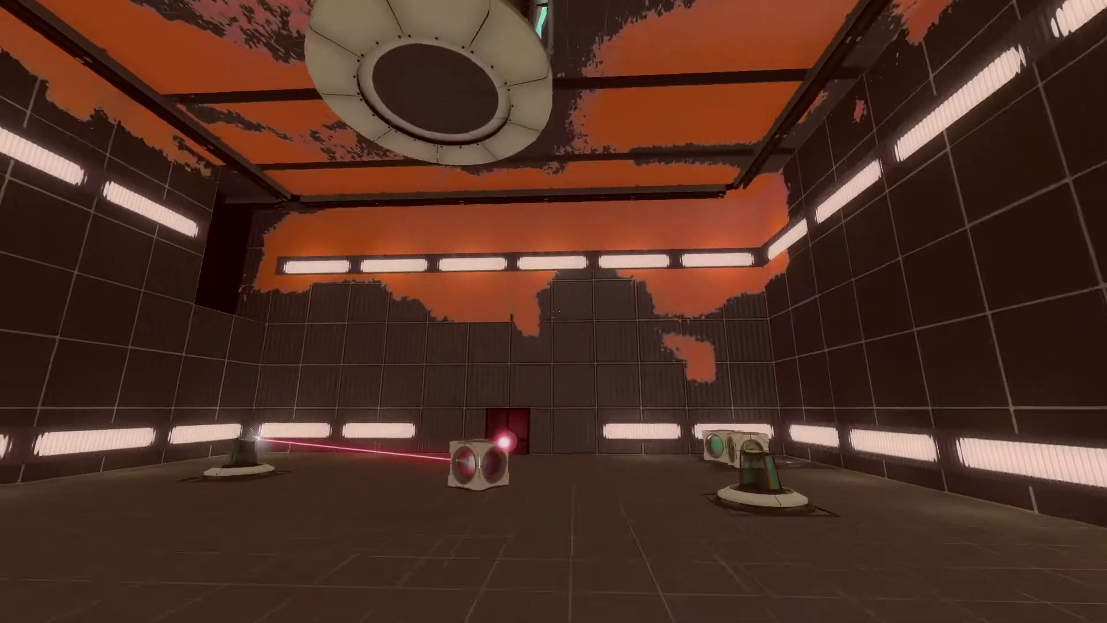
key("space")
key("a")
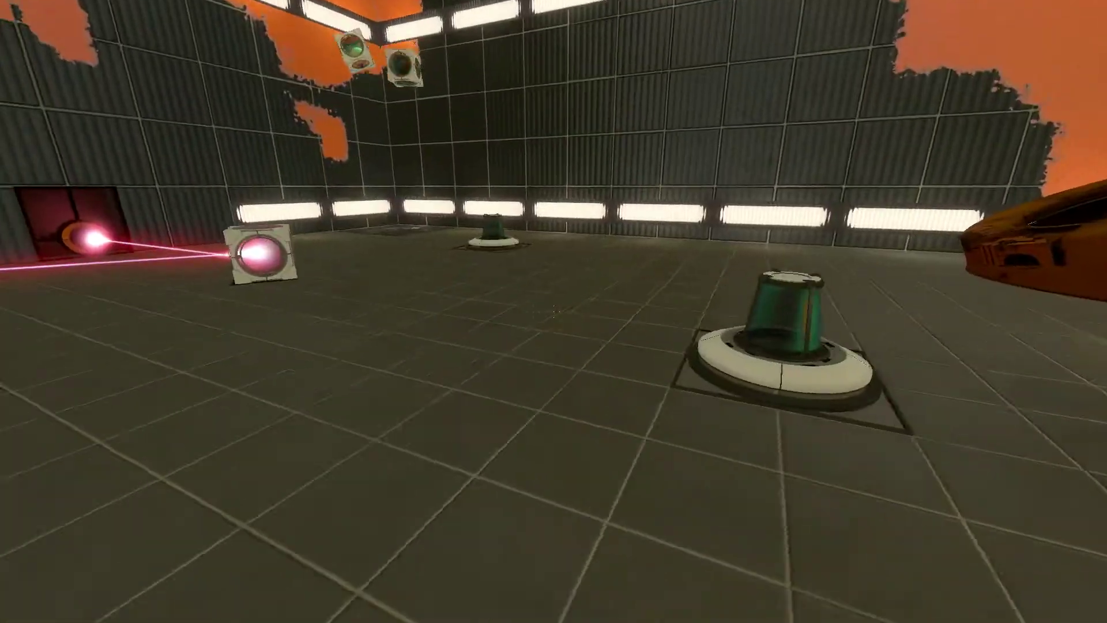
key("a")
key("s")
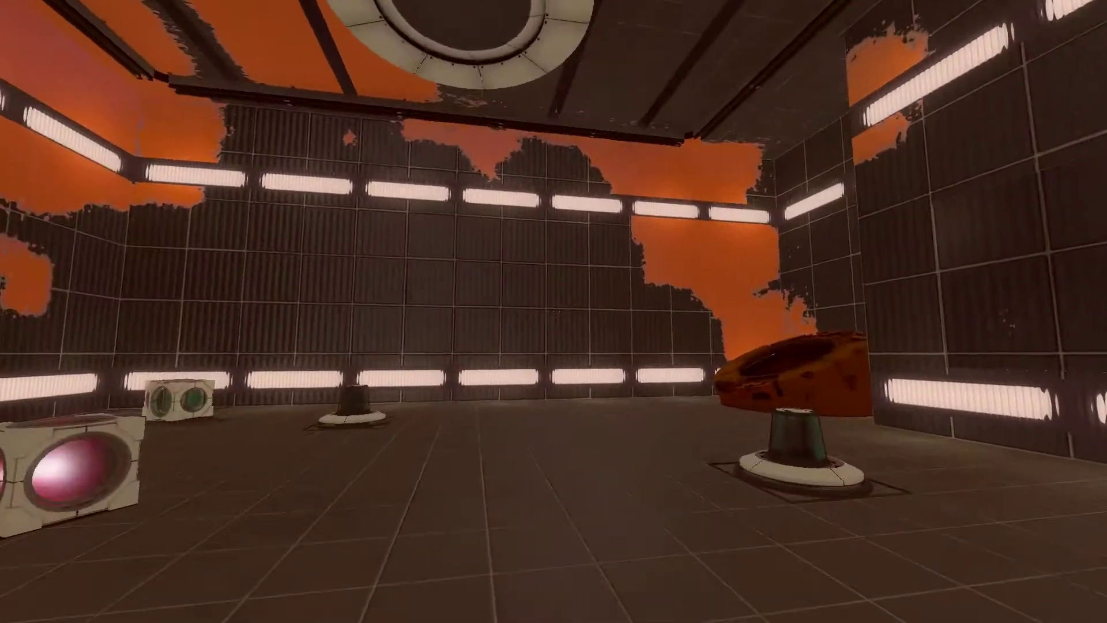
key("s")
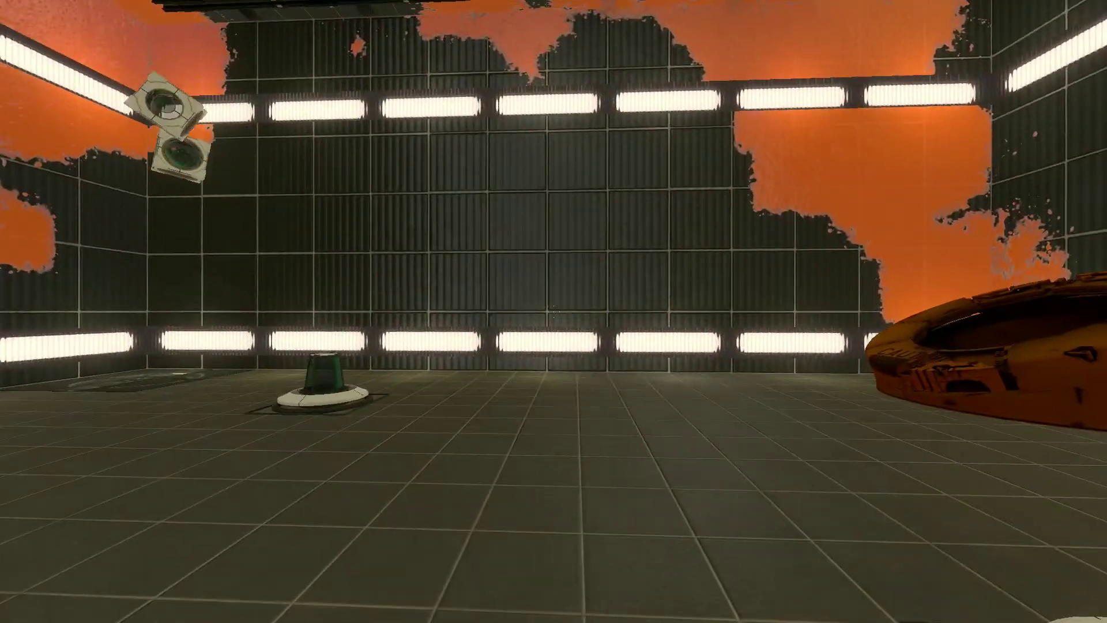
key("s")
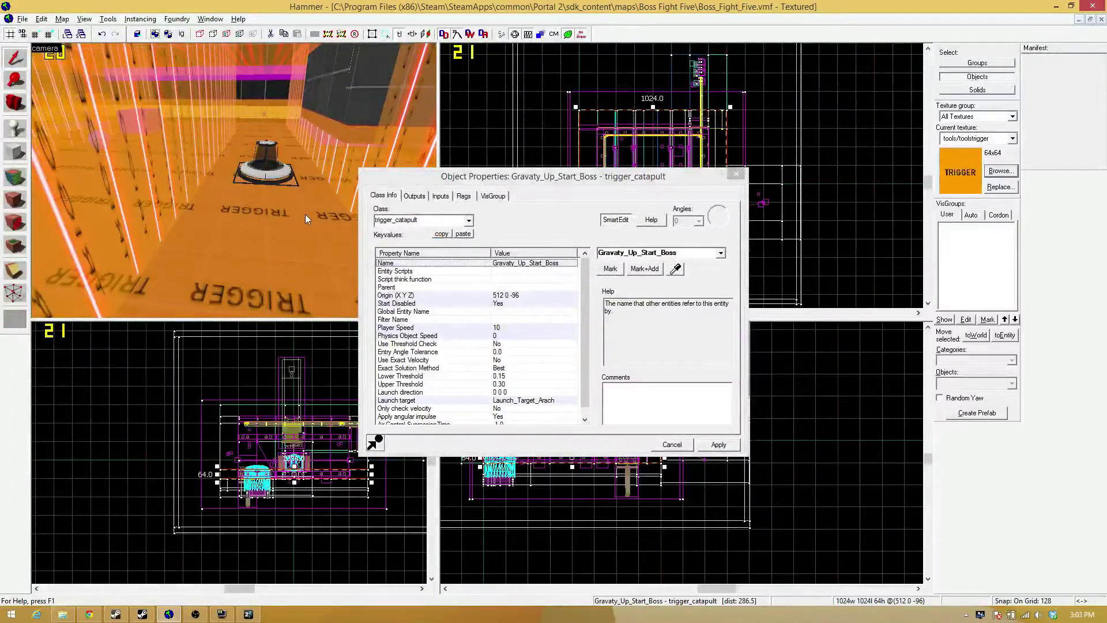
Pick the Gravaty_Up_Start_Boss trigger_push among the overlapping floor triggers, turn off its Clients flag, apply, and close its properties
key("z")
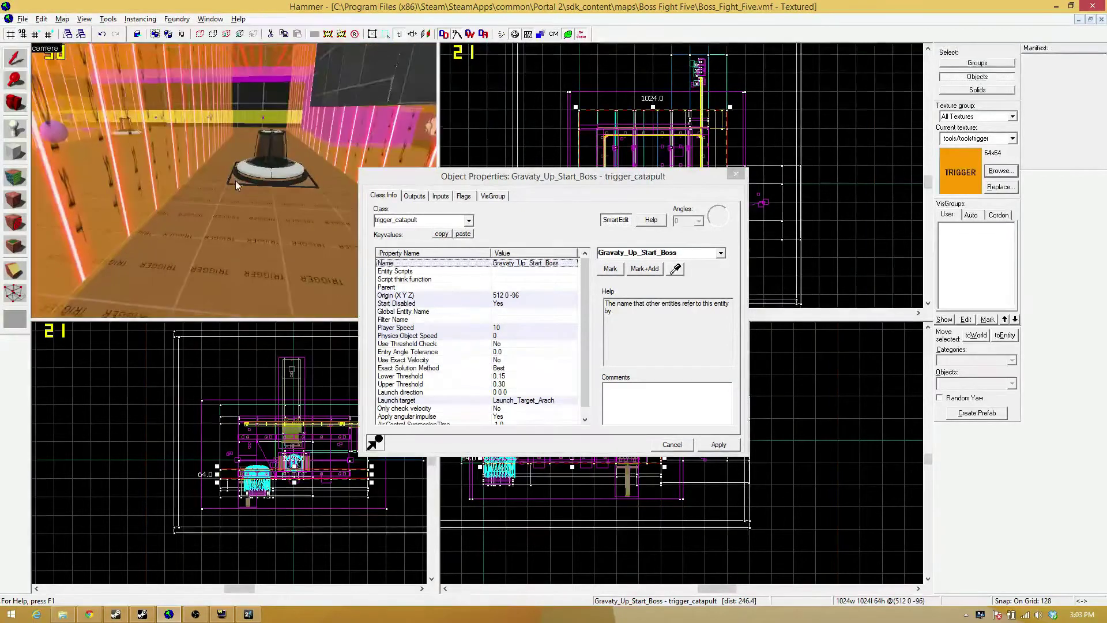
left_click(234, 181)
key("z")
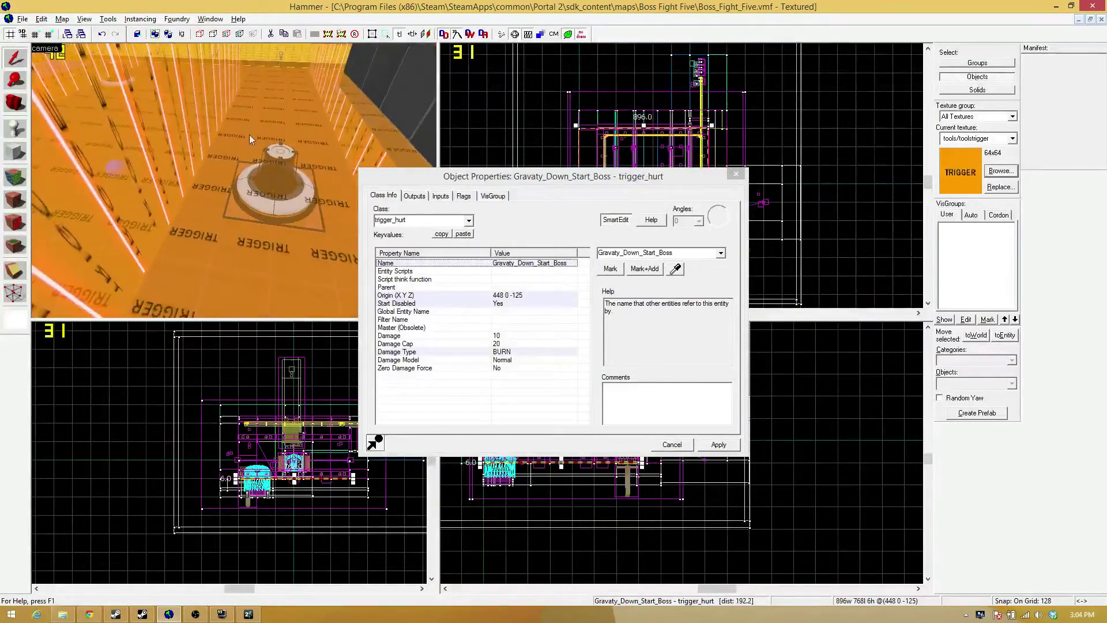
left_click(282, 54)
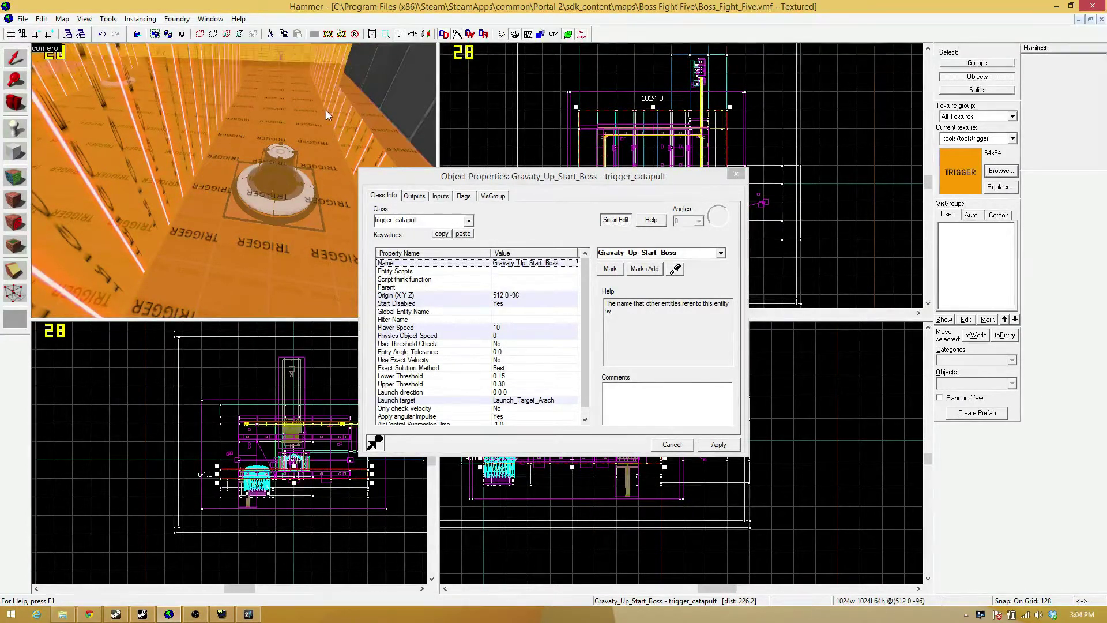
key("ctrl+z")
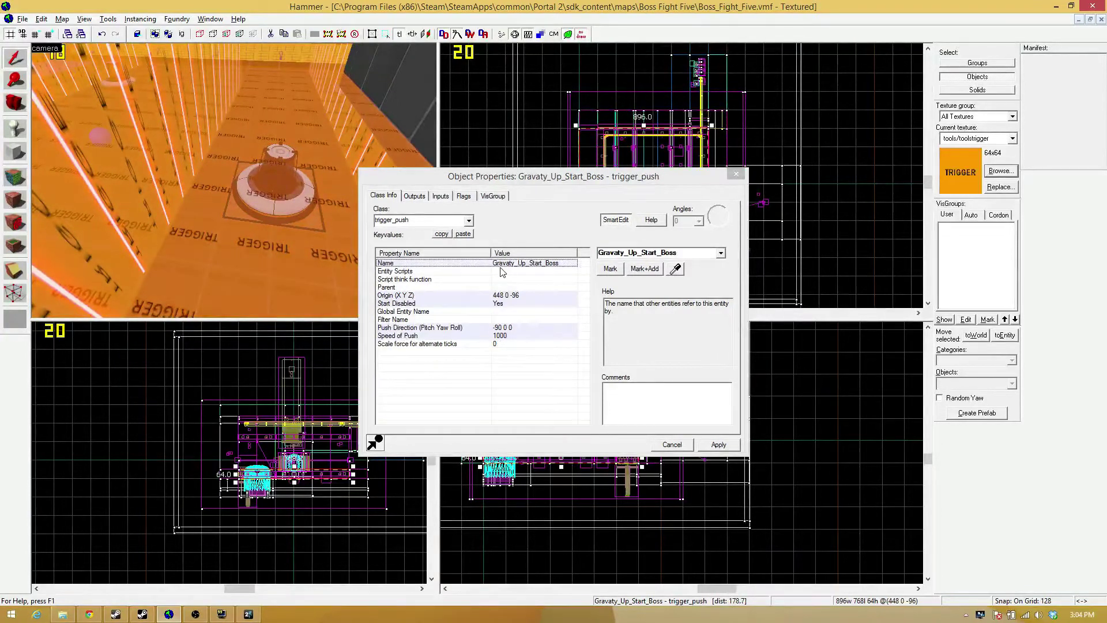
left_click(463, 197)
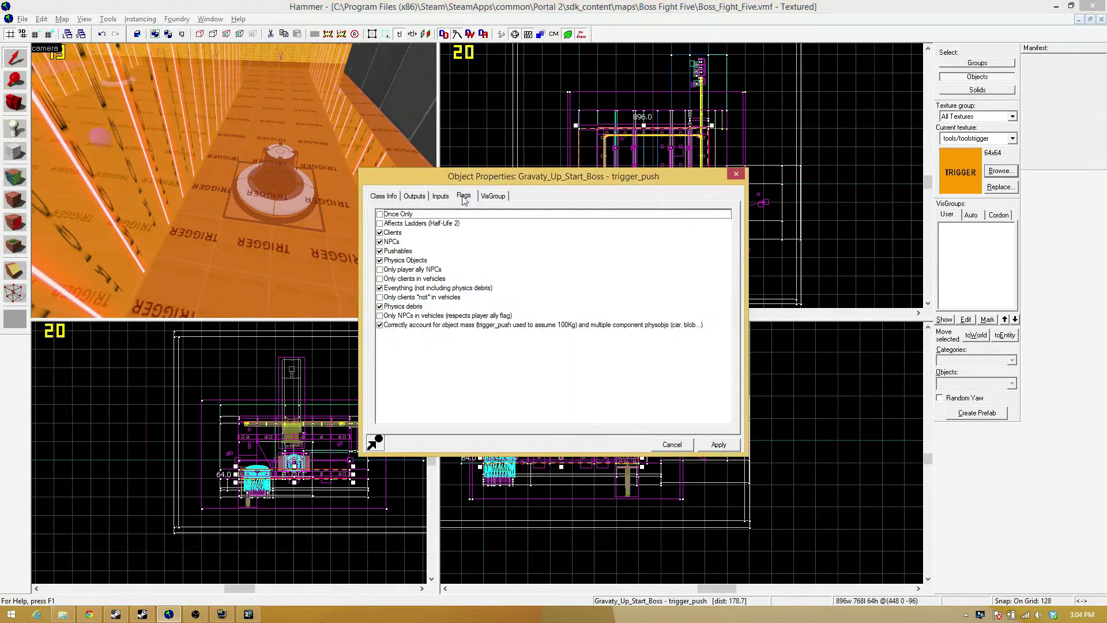
left_click(380, 233)
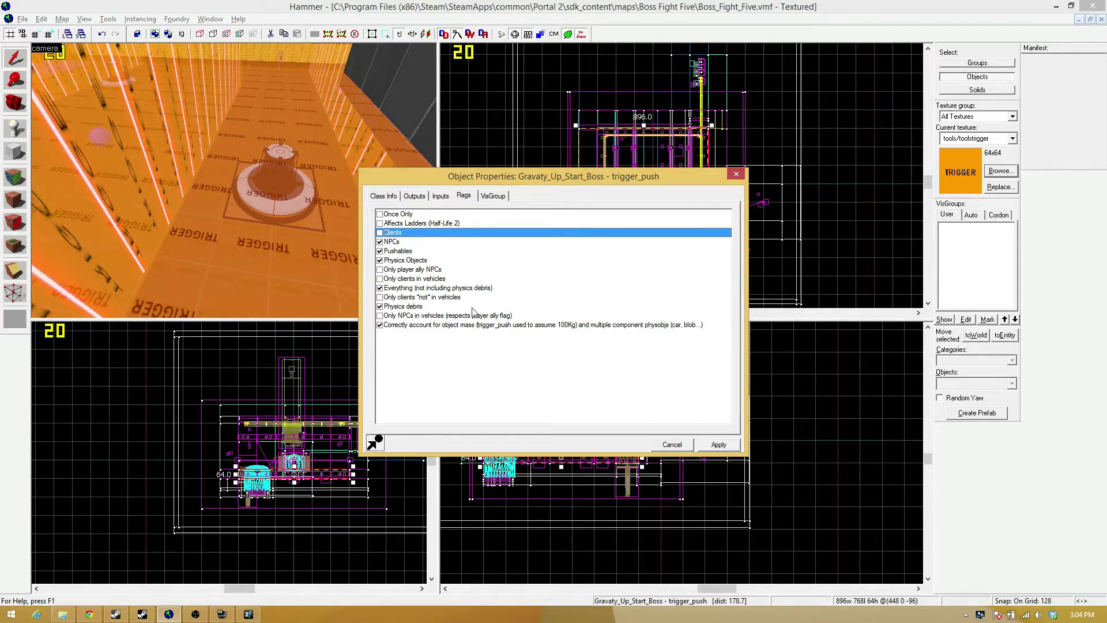
left_click(718, 444)
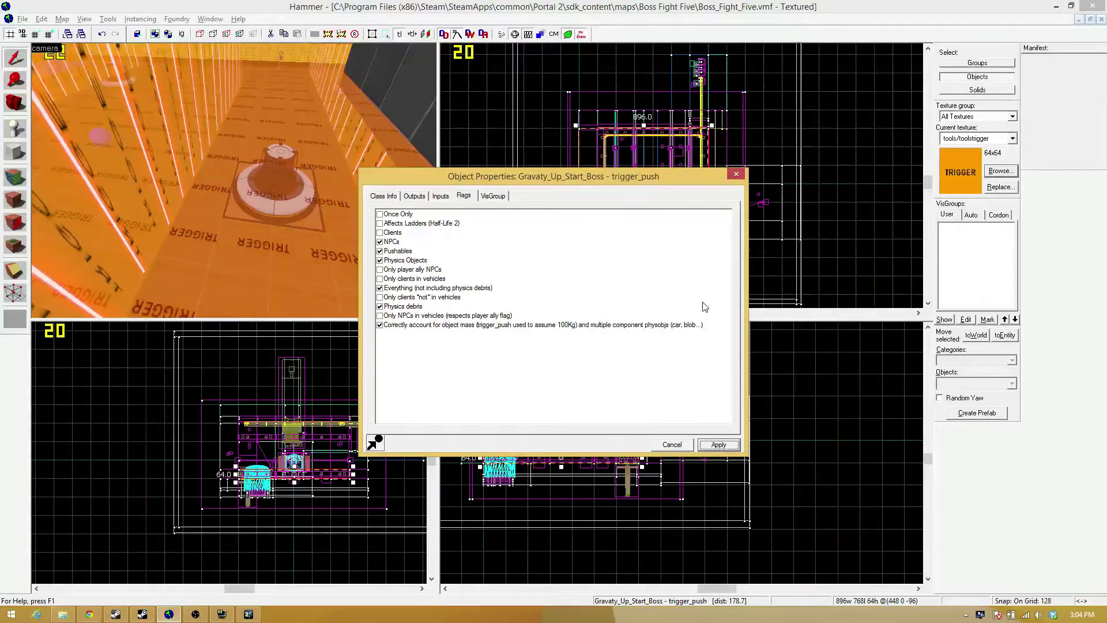
left_click(736, 173)
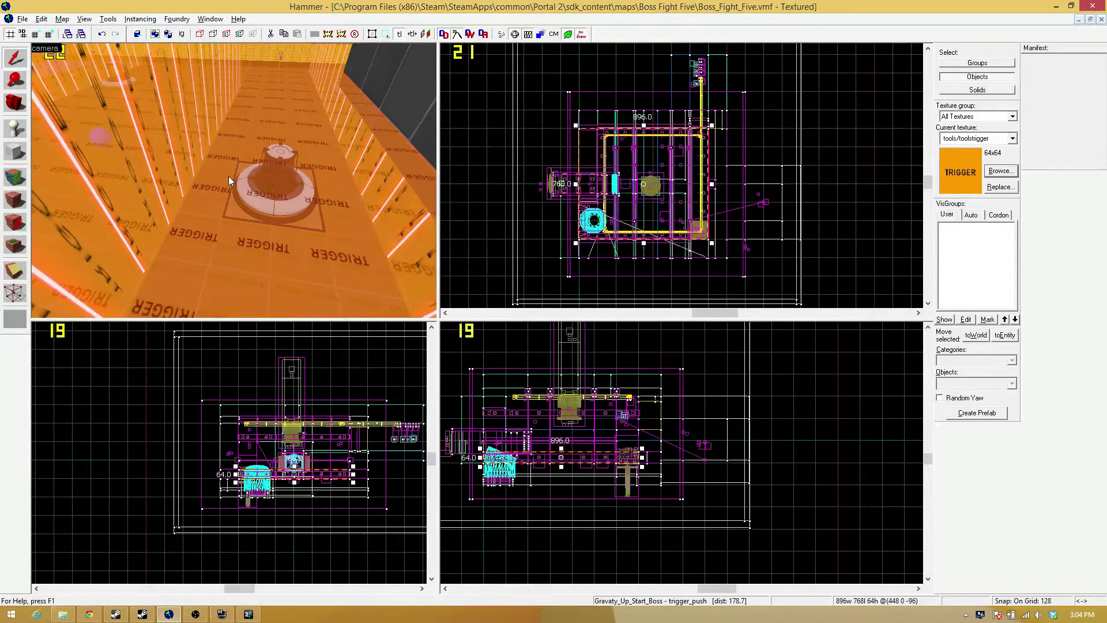
key("z")
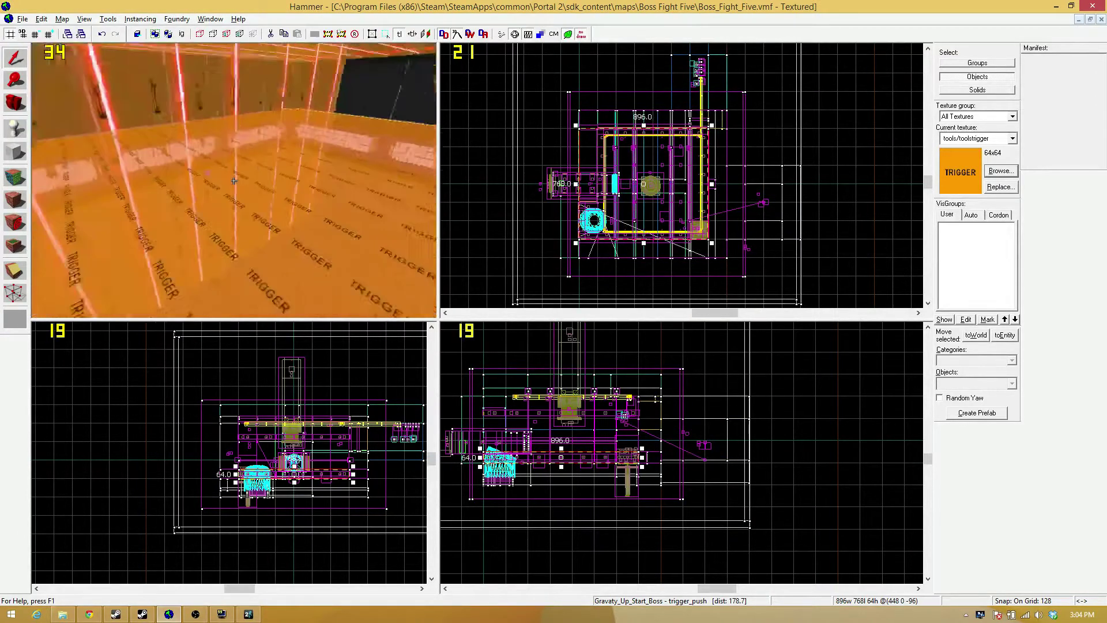
Set the Refire Interval of the Gravity_Timer_Boss logic_timer outside the arena to 1, apply it and close its properties
key("w")
key("w")
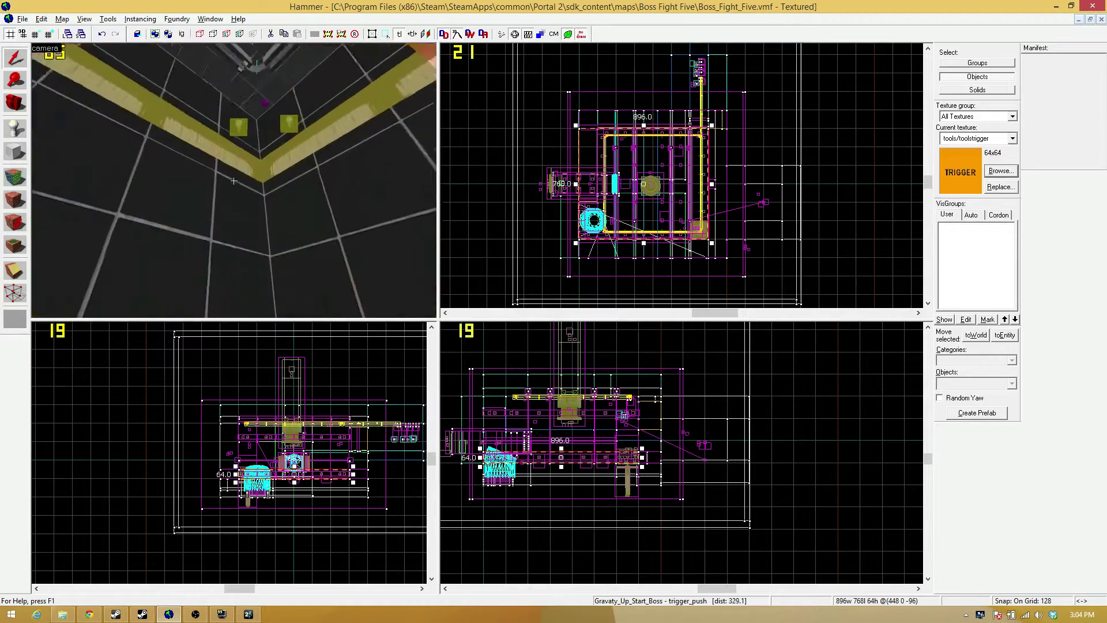
key("w")
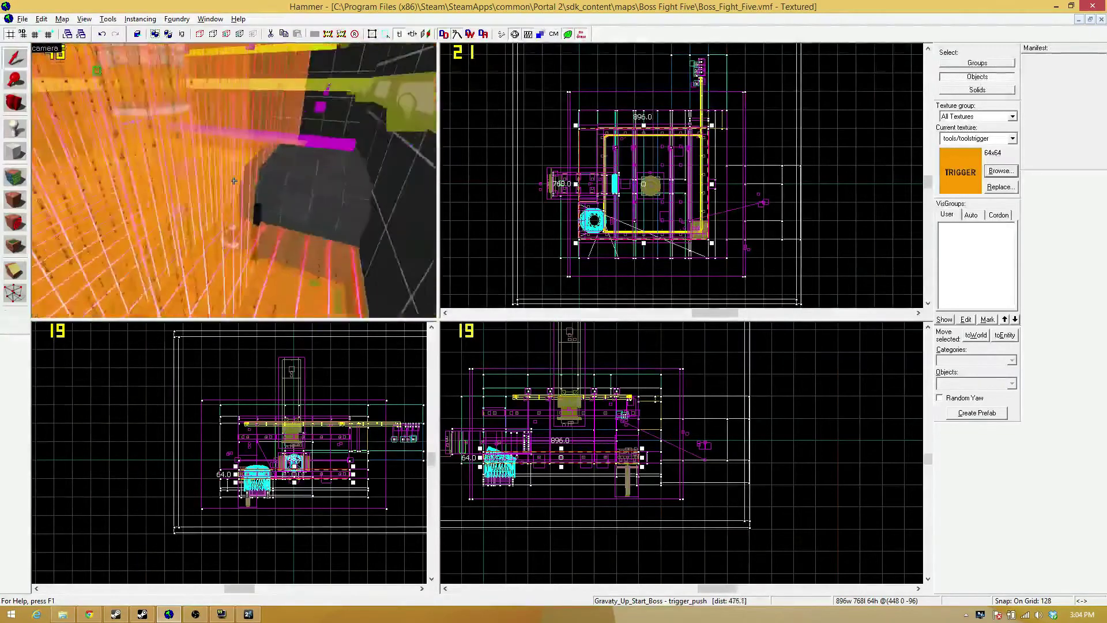
key("w")
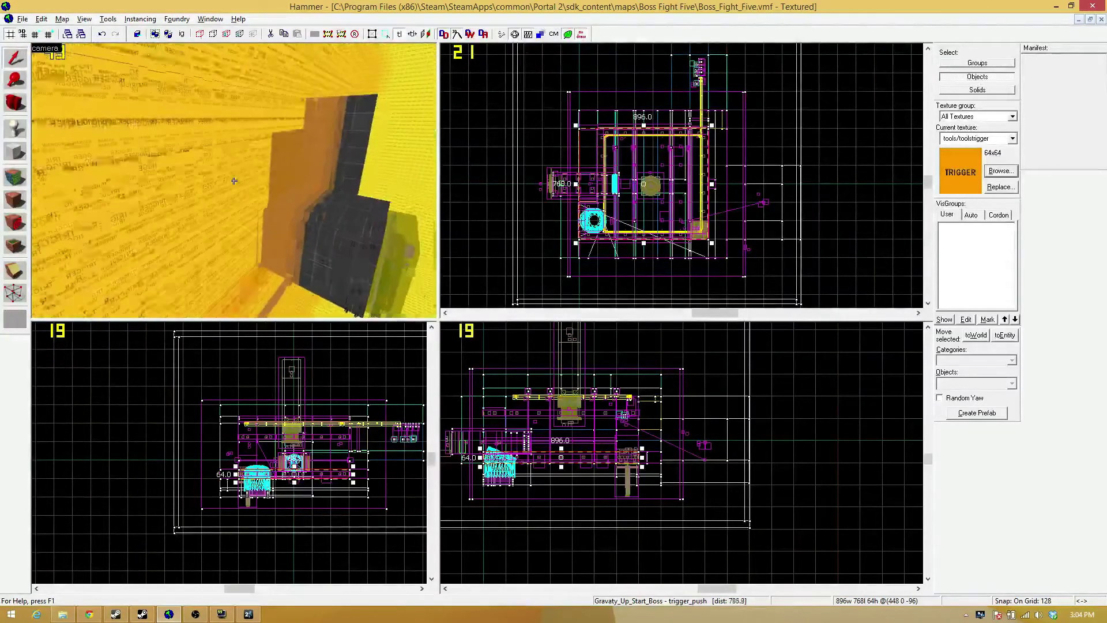
key("w")
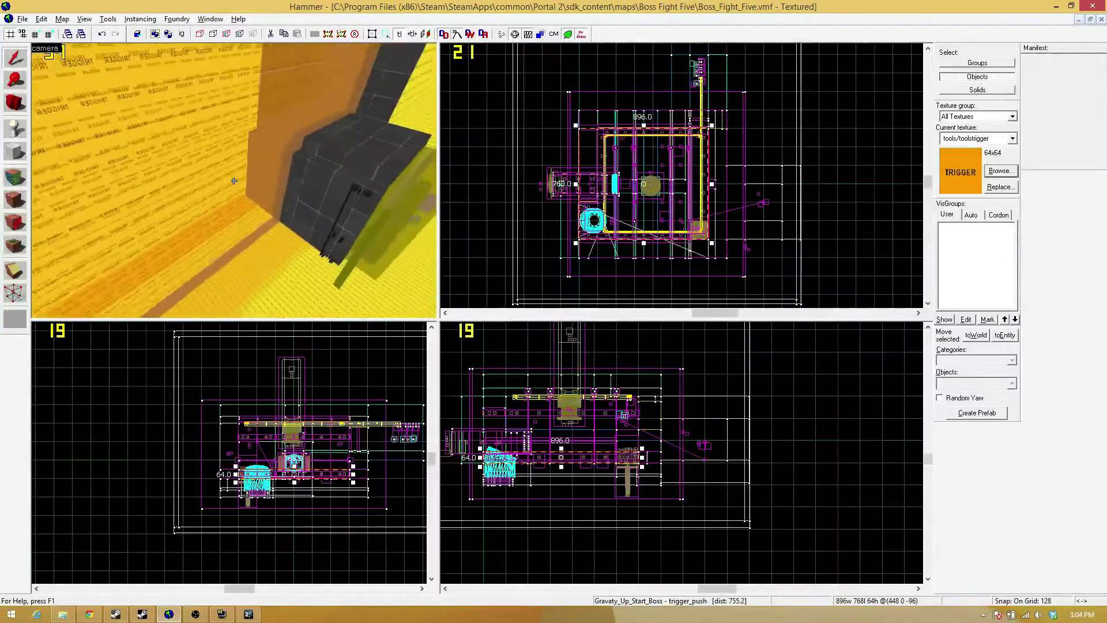
key("w")
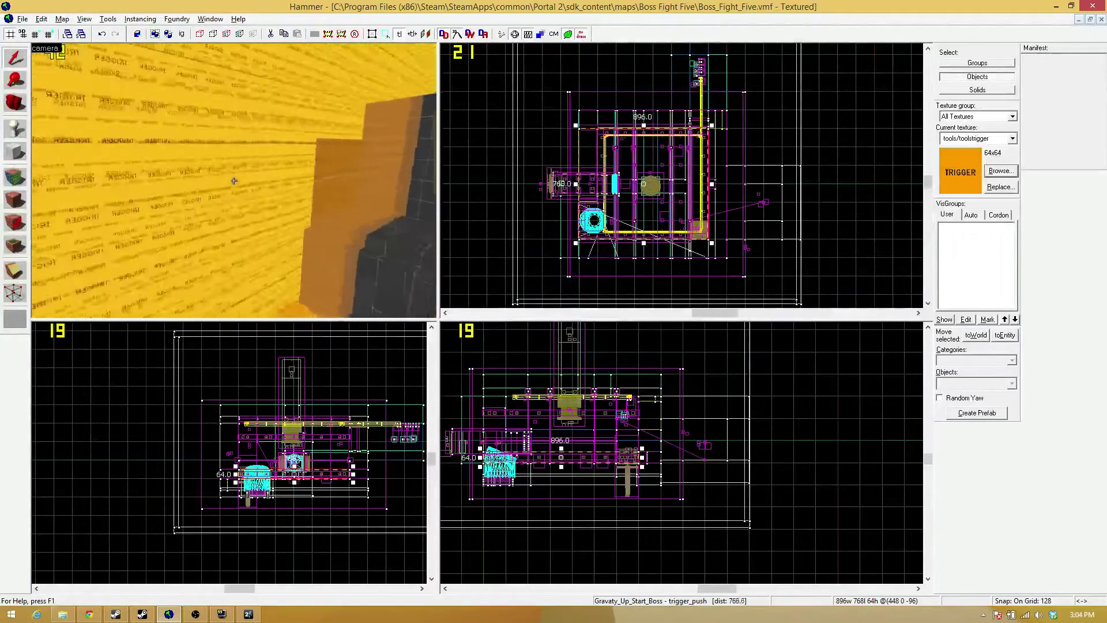
key("w")
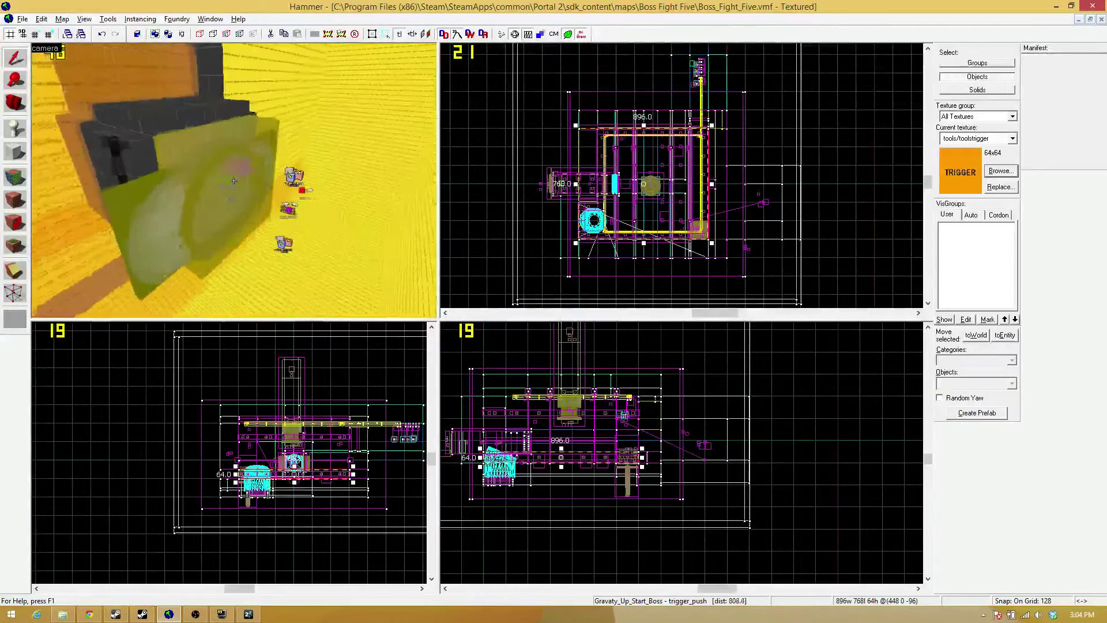
key("w")
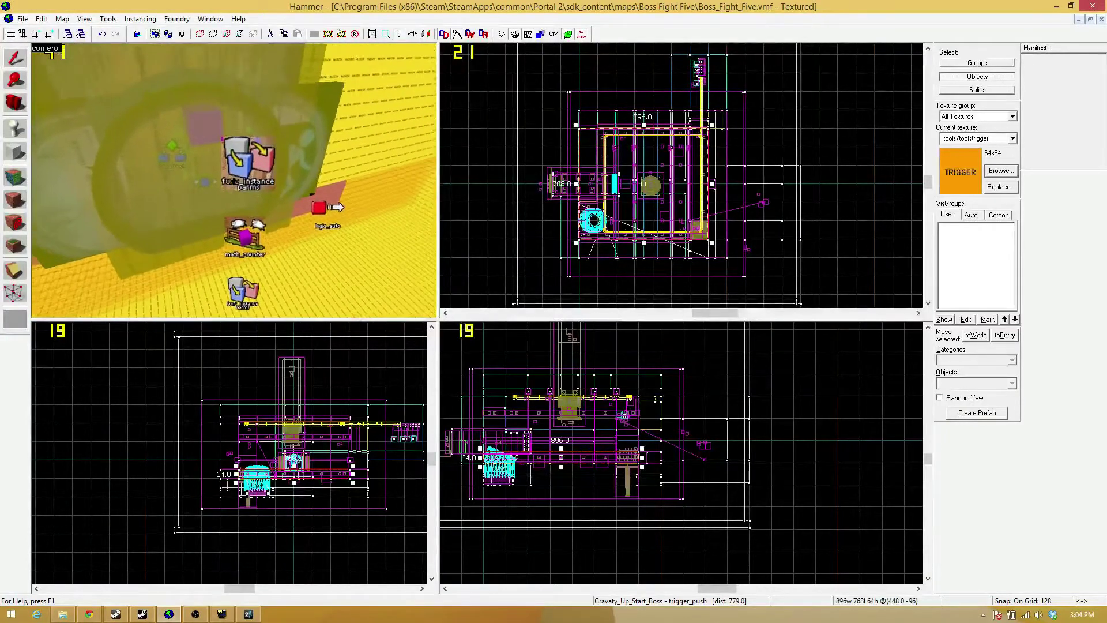
key("w")
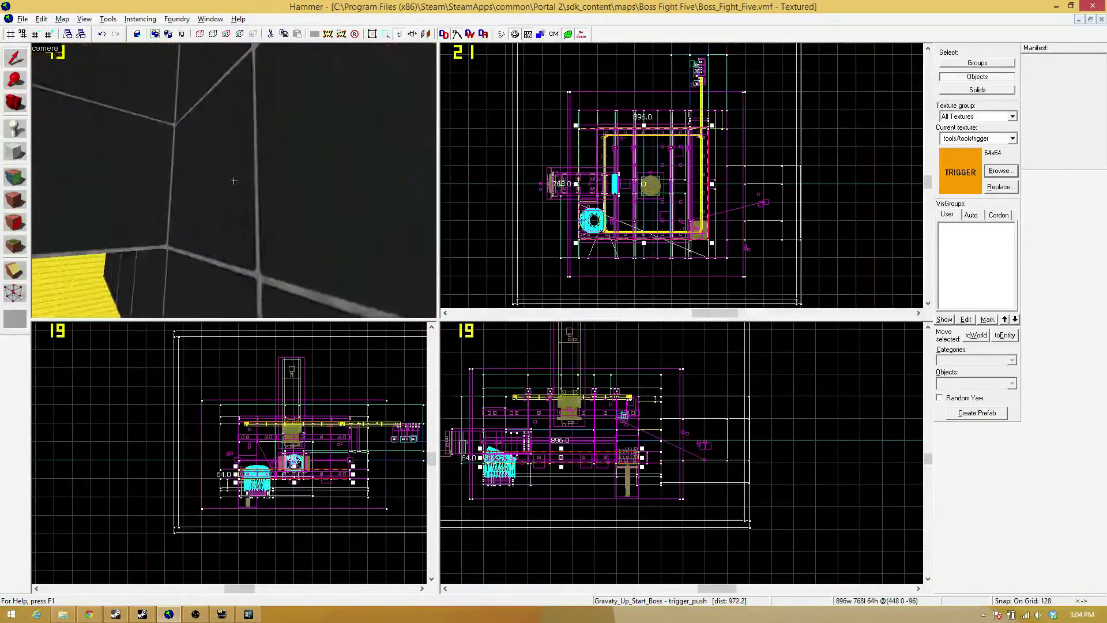
key("w")
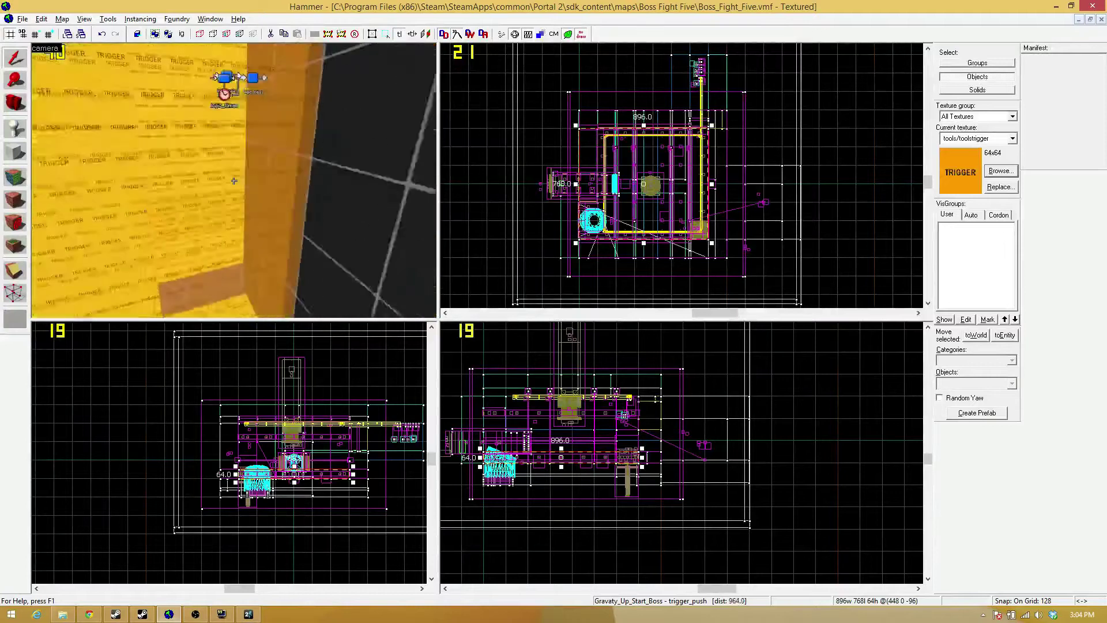
double_click(236, 209)
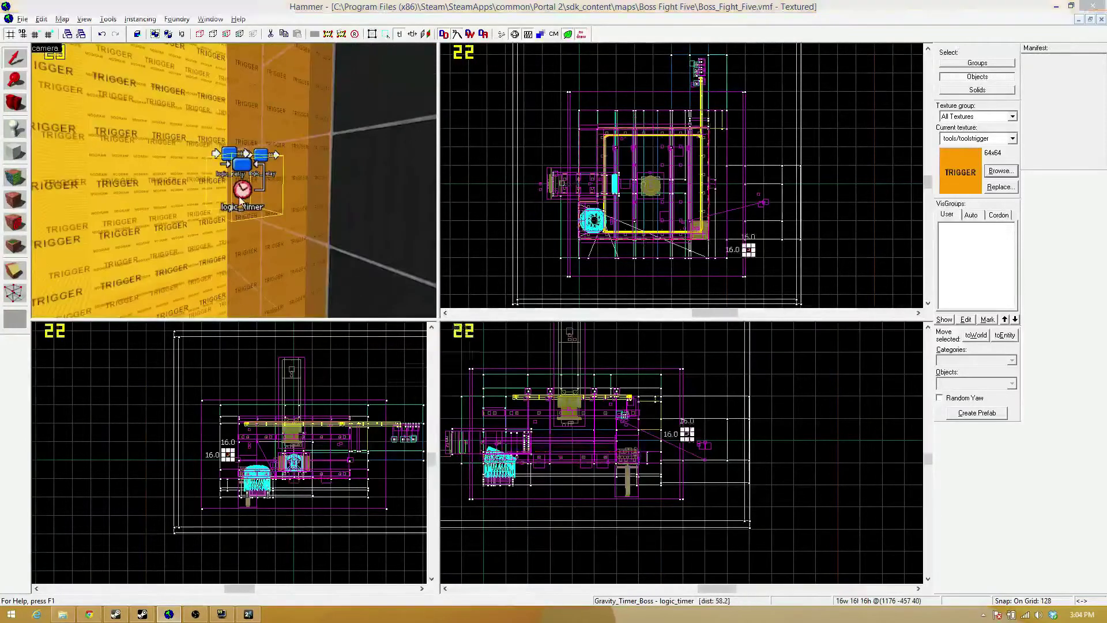
left_click(516, 320)
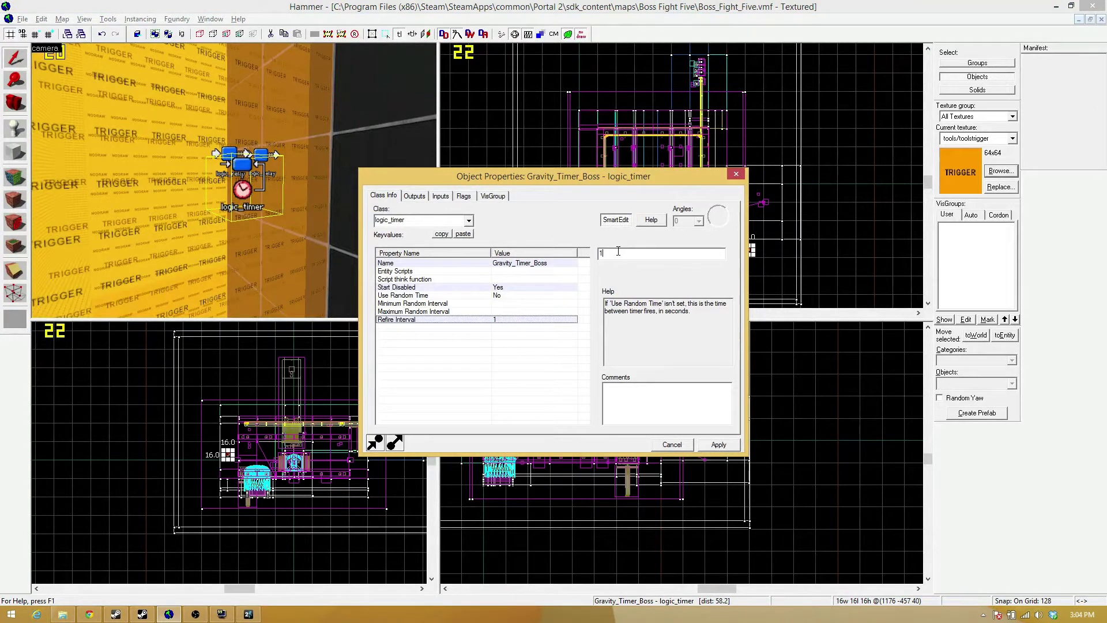
left_click(714, 446)
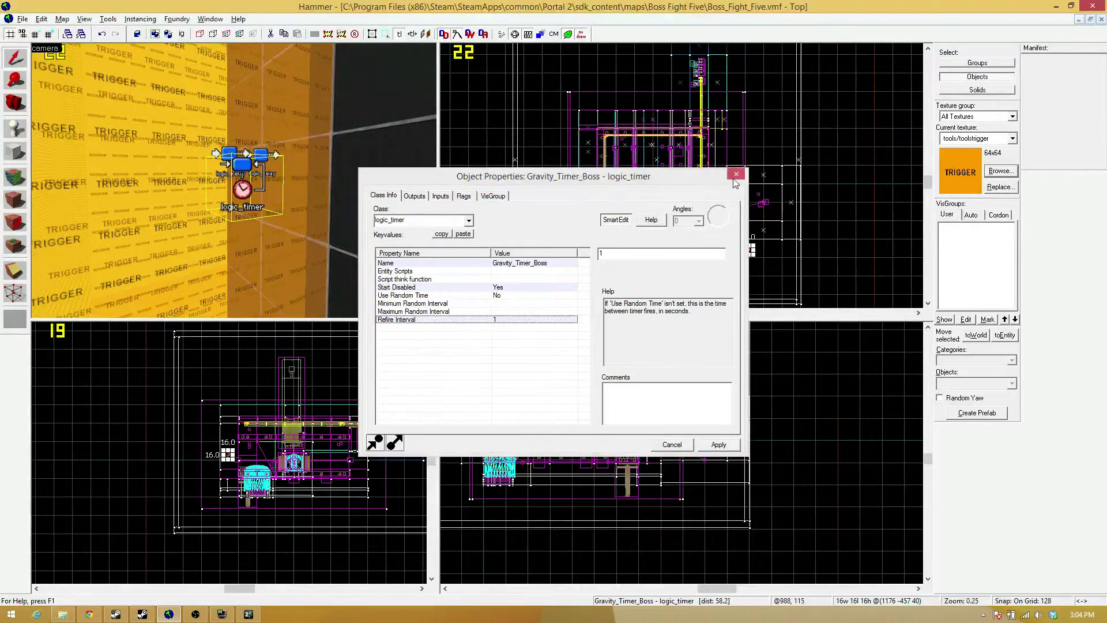
left_click(737, 176)
Save the boss fight map and open its run settings for compiling
left_click(26, 20)
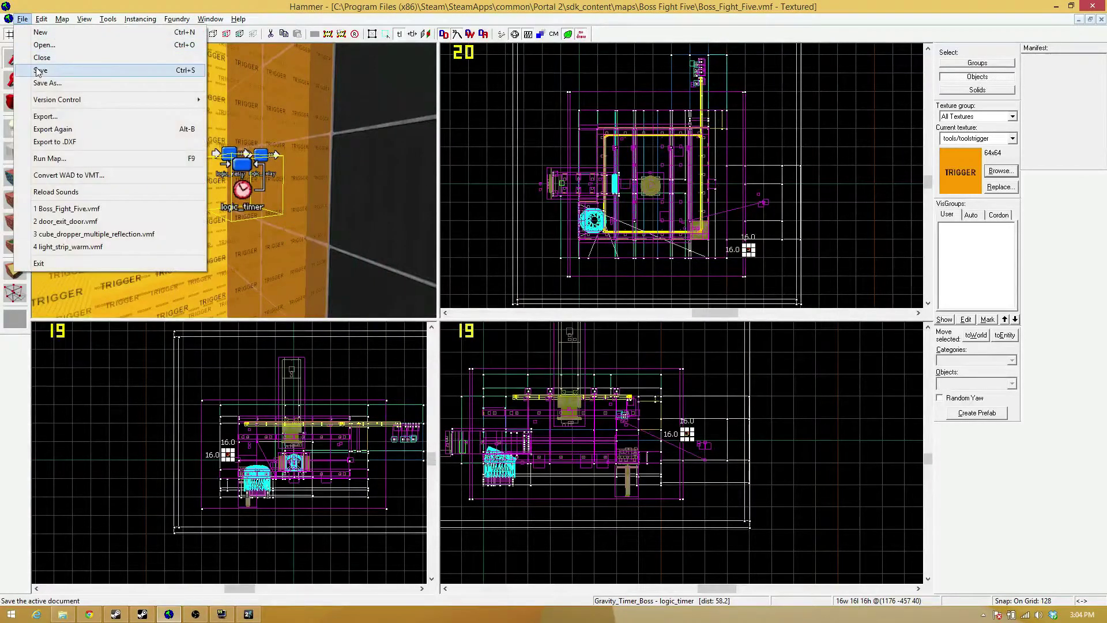
left_click(37, 71)
left_click(23, 19)
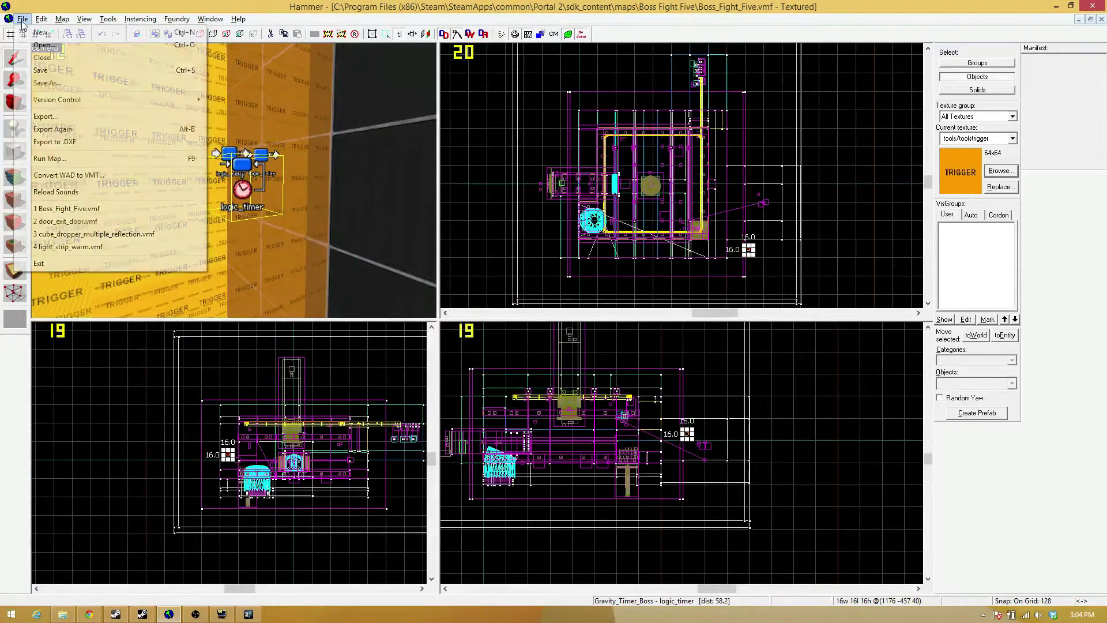
left_click(47, 158)
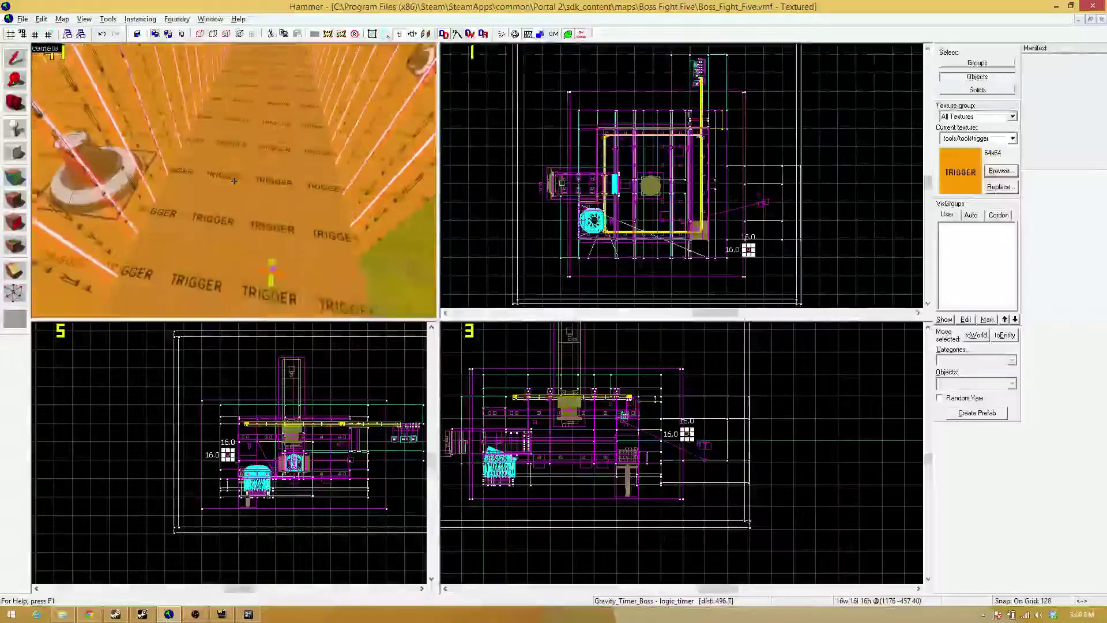
Reduce the Gravaty_Up_Start_Boss trigger_catapult to a height of 32 units by lowering its upper face on a 32-unit grid
double_click(234, 181)
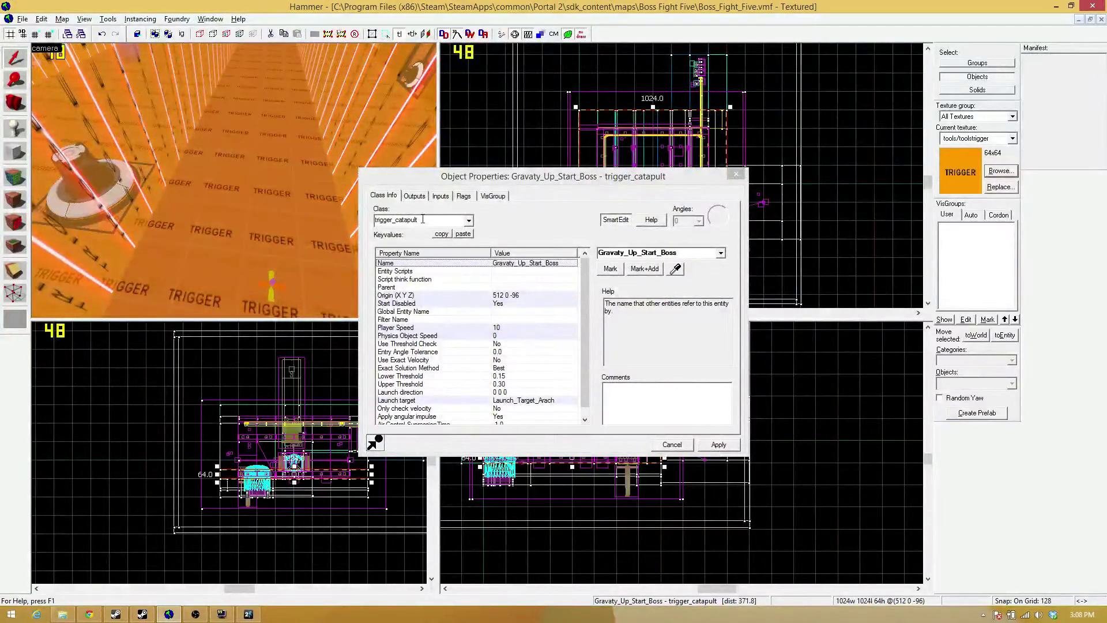
left_click(736, 174)
scroll(616, 456, "up", 6)
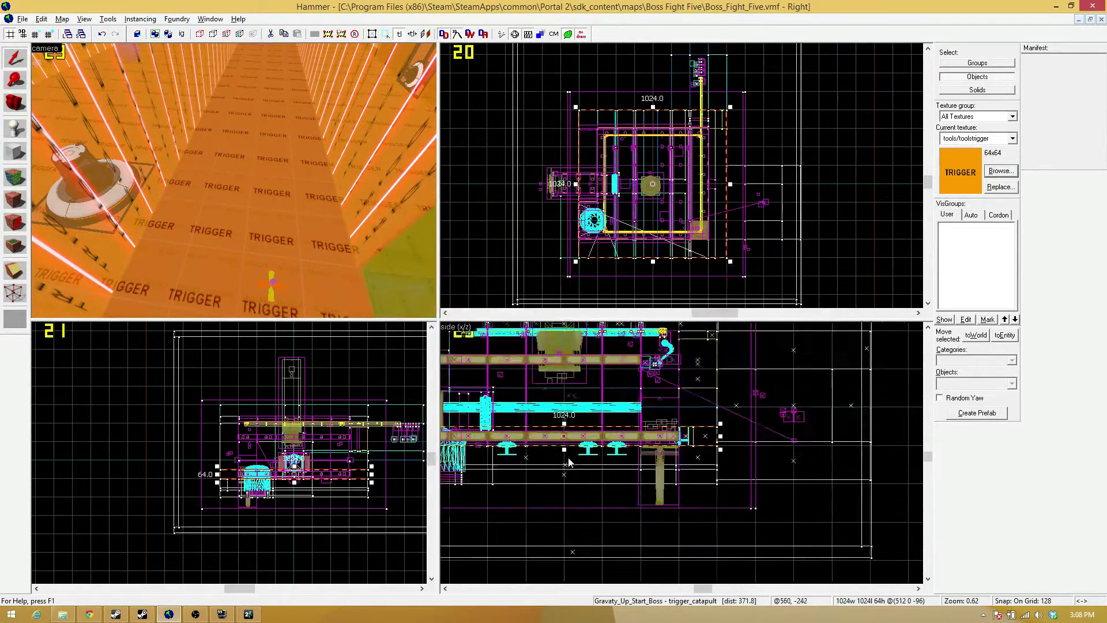
key("bracketleft")
key("bracketleft")
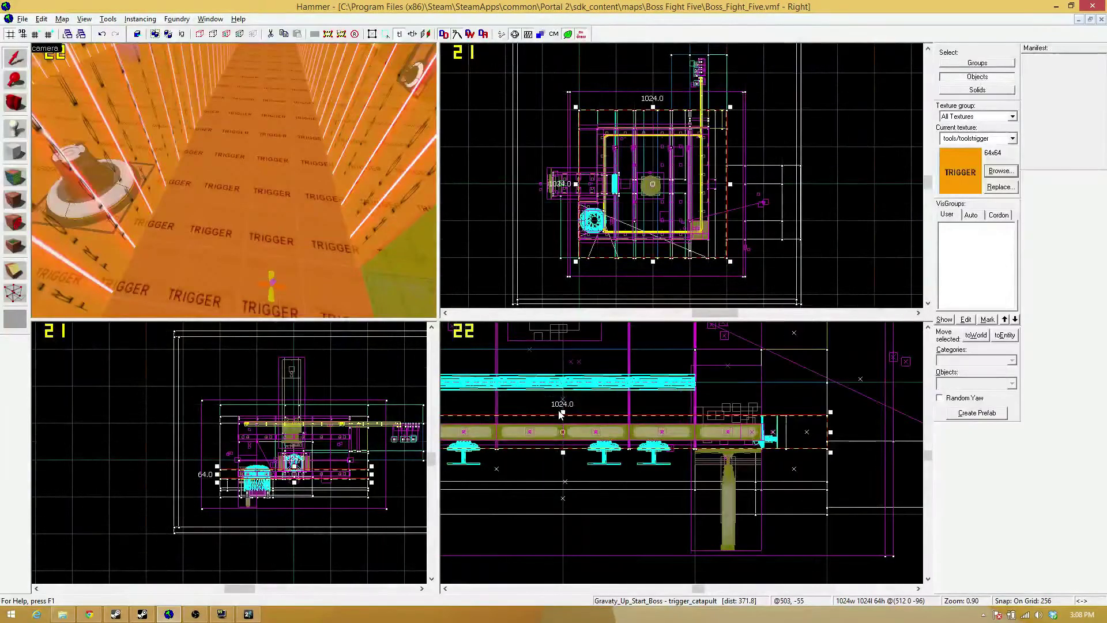
left_click_drag(563, 413, 563, 430)
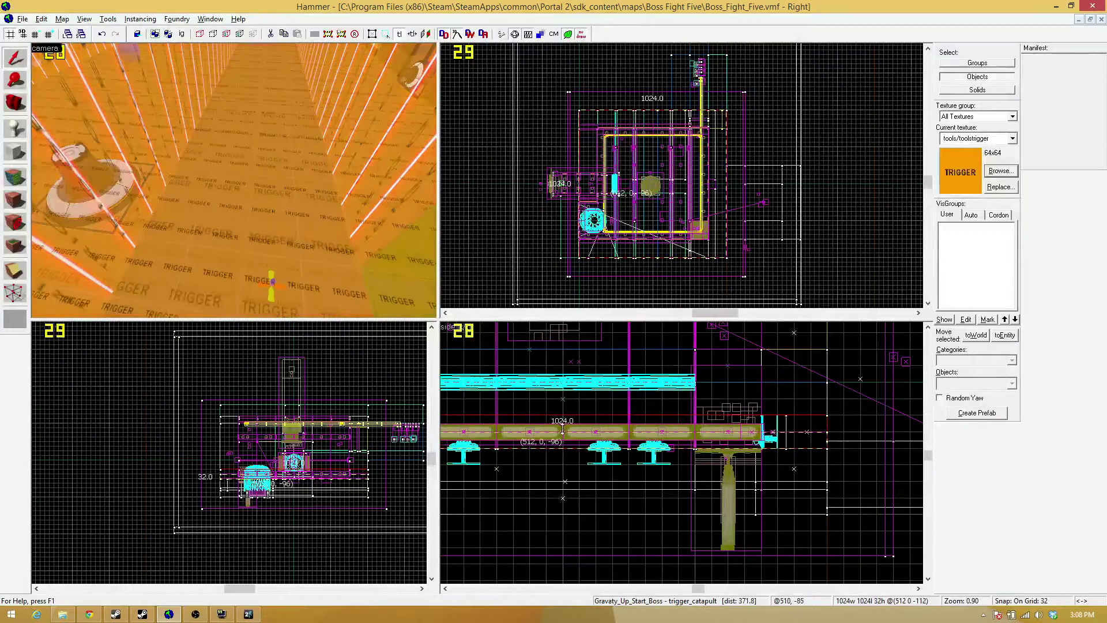
Refine the grid to 8 units and lower the catapult trigger's upper face until the volume is 16 units high
left_click_drag(303, 229, 234, 181)
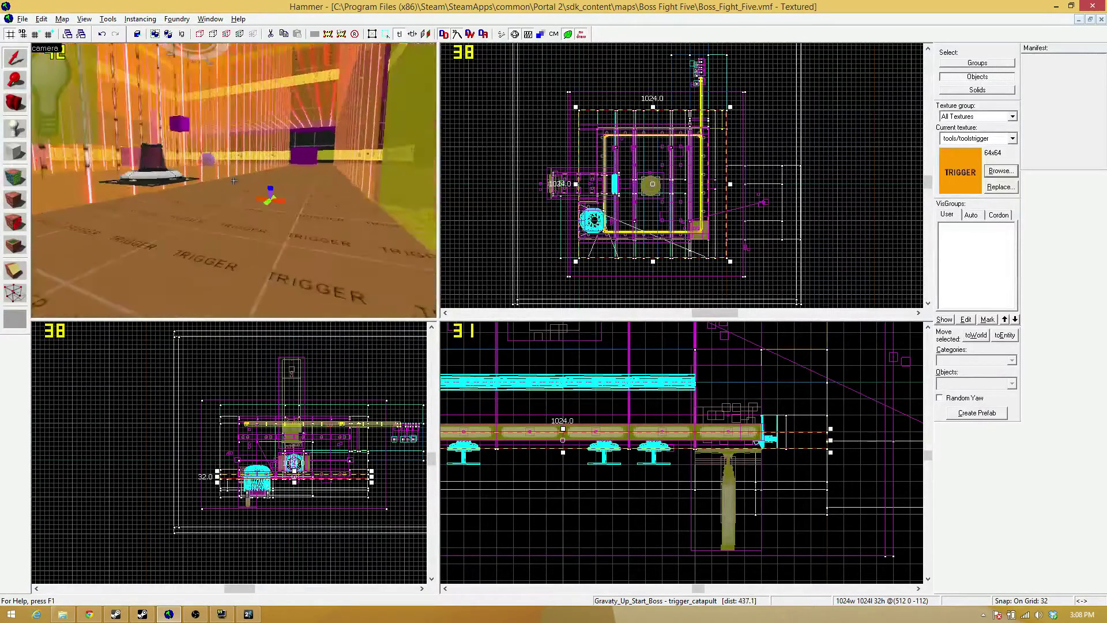
key("s")
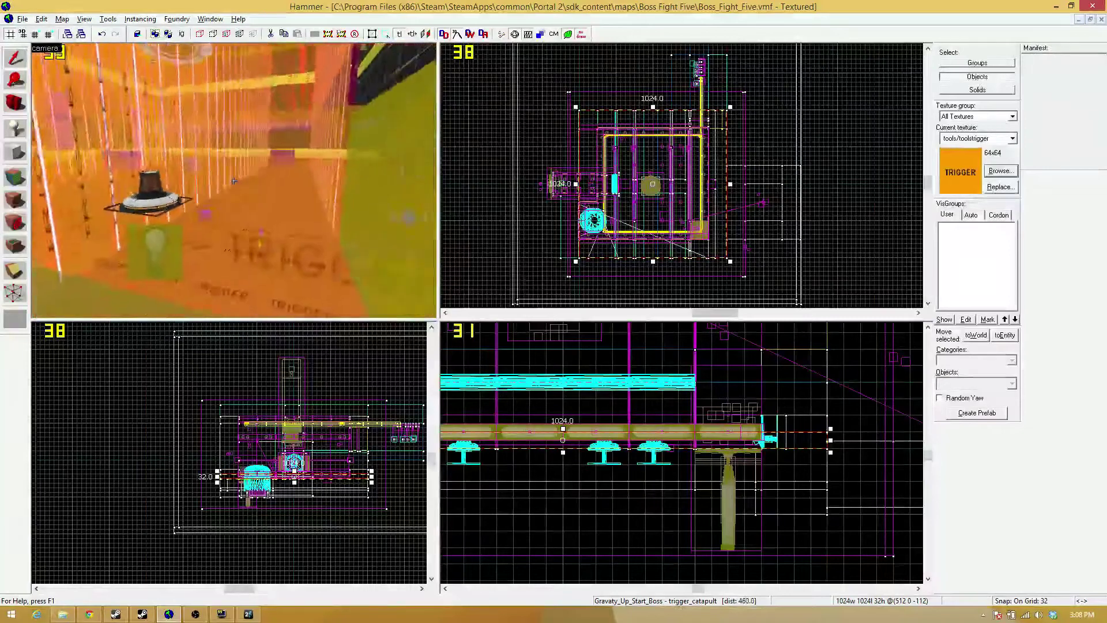
key("w")
key("s")
key("s")
key("w")
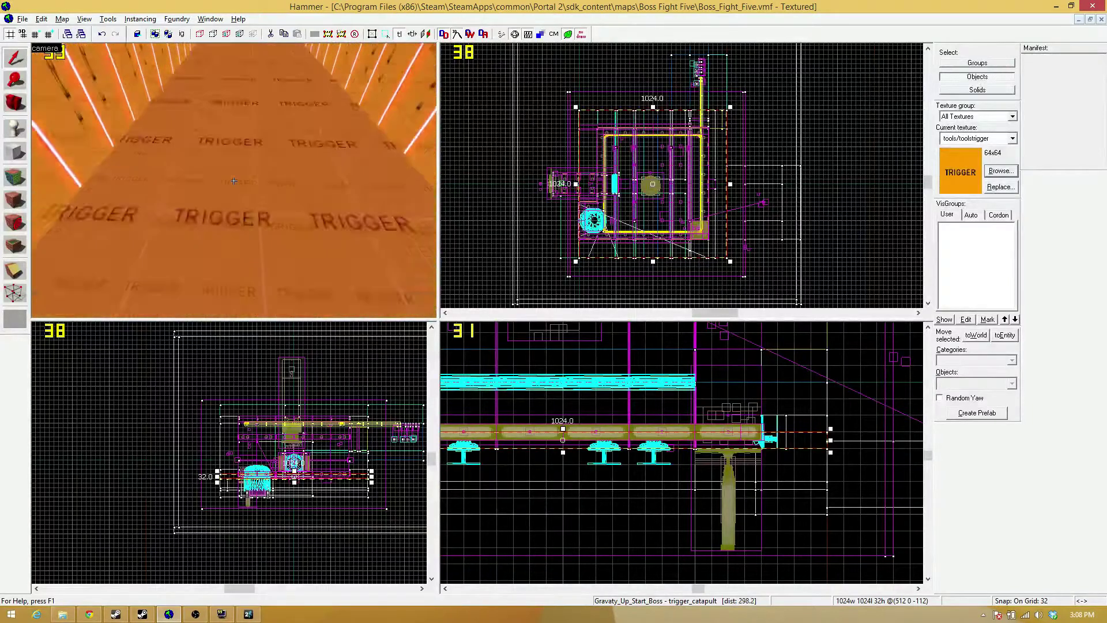
scroll(571, 460, "up", 2)
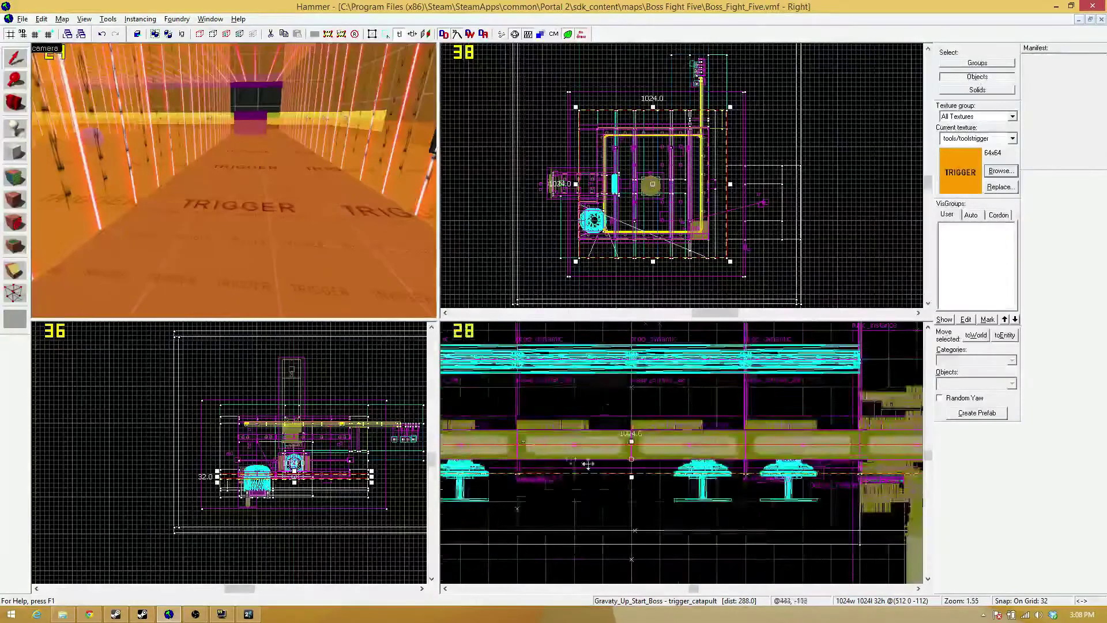
scroll(646, 449, "up", 4)
key("bracketleft")
key("bracketleft")
left_click_drag(669, 422, 669, 452)
scroll(669, 453, "down", 8)
scroll(675, 438, "up", 4)
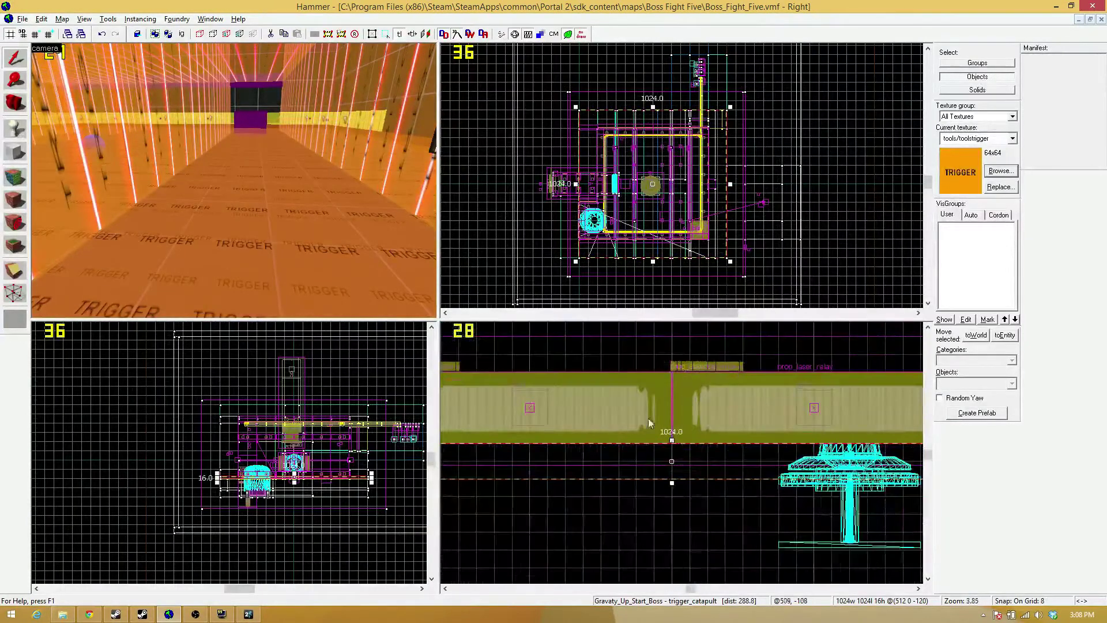
Inspect the properties of the Grav_Up_Relay logic_relay beside the gravity timer, and close them
key("s")
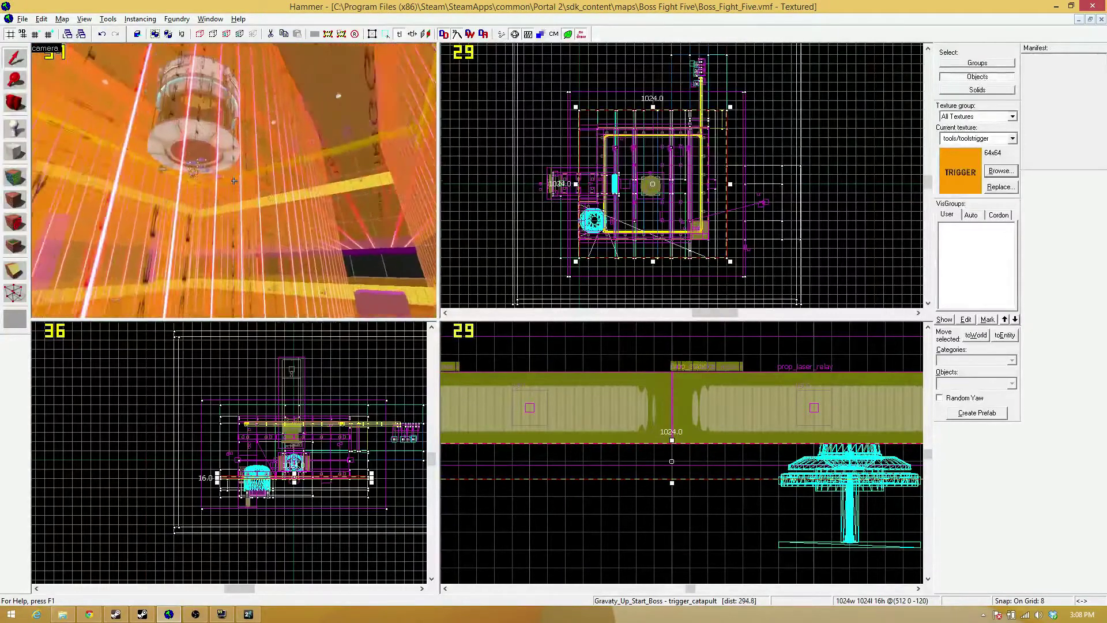
key("w")
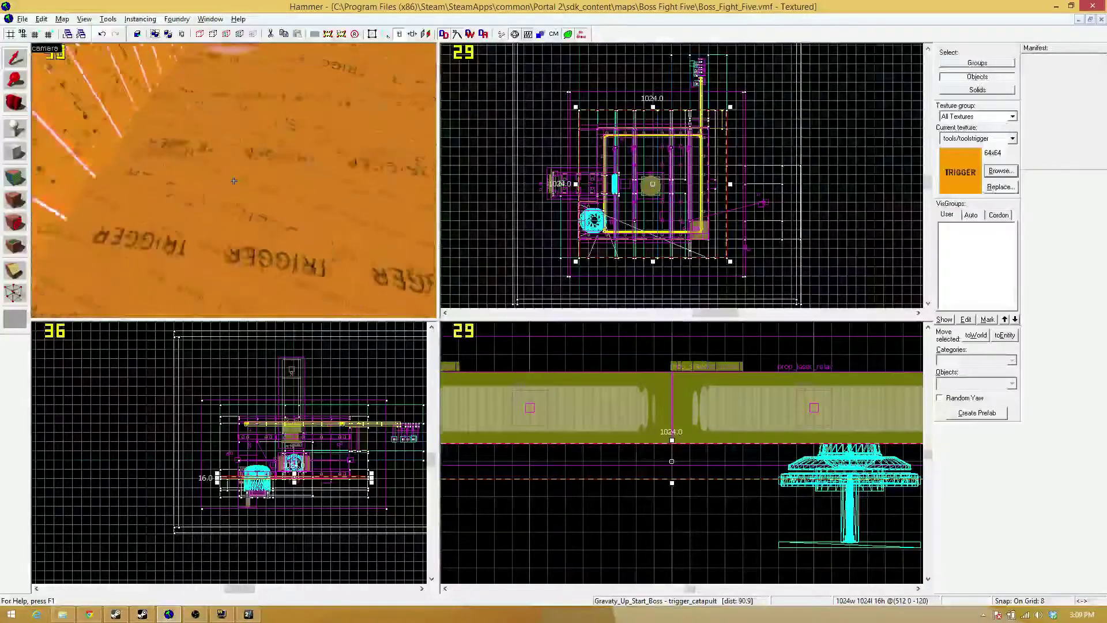
key("w")
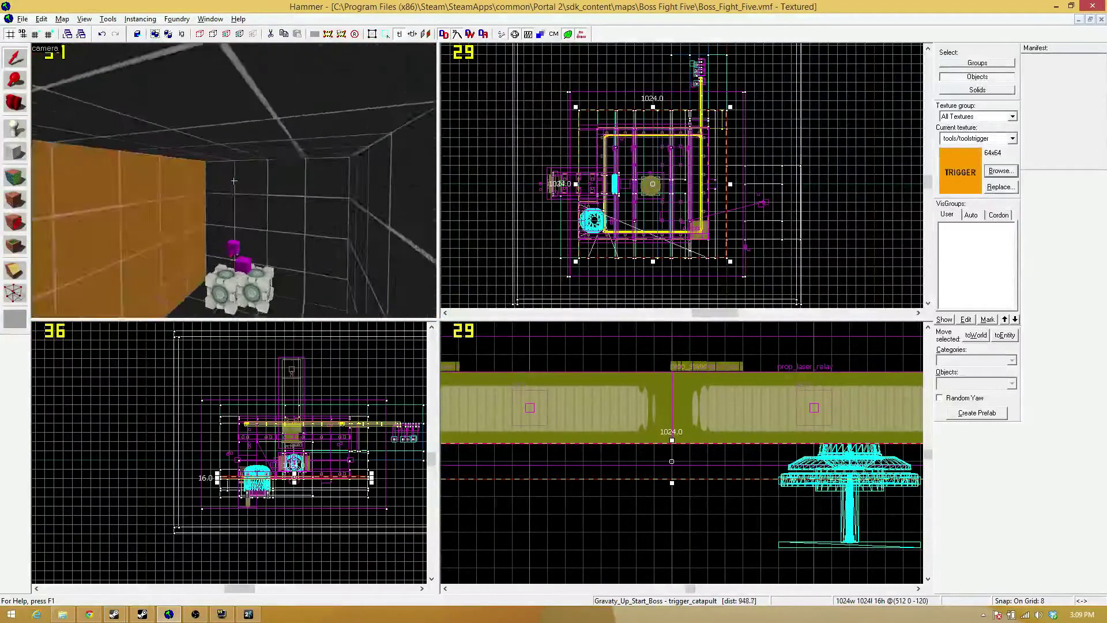
key("w")
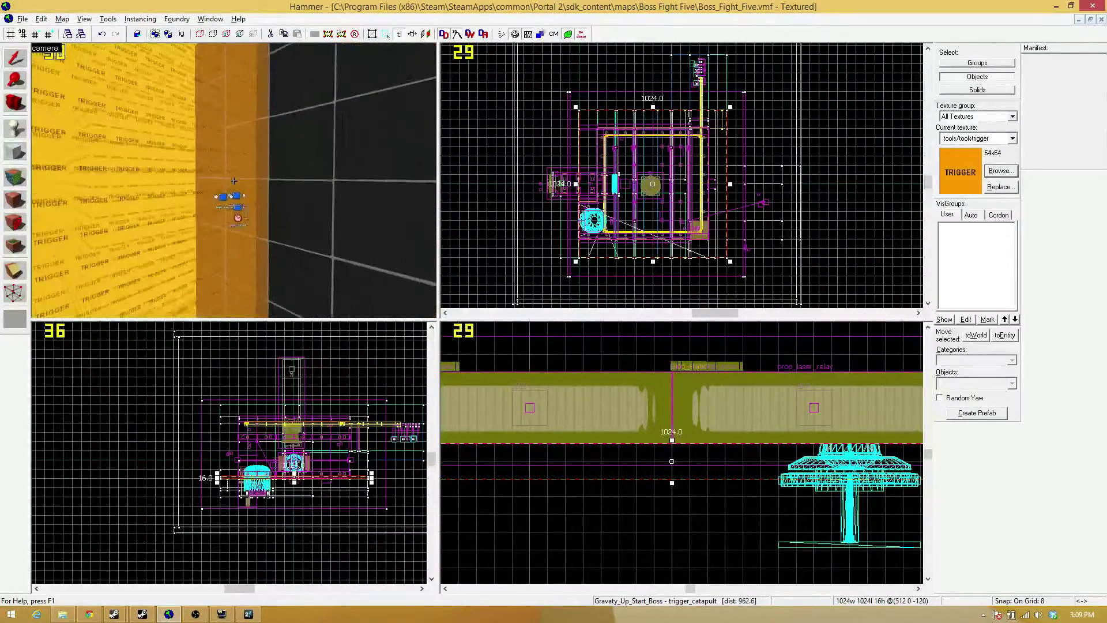
left_click(248, 192)
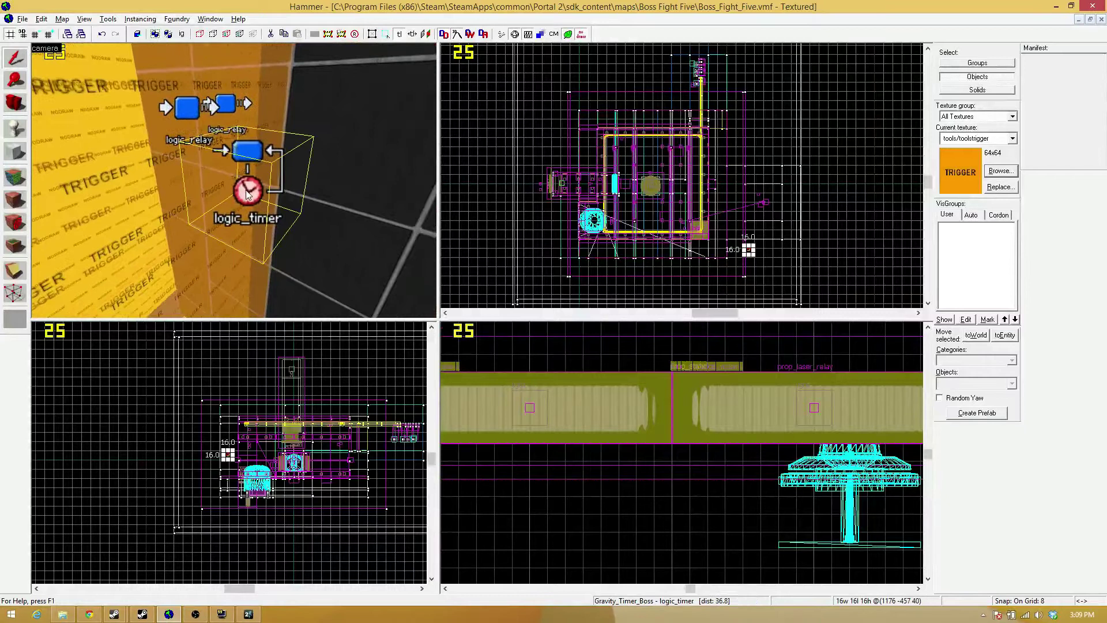
double_click(196, 119)
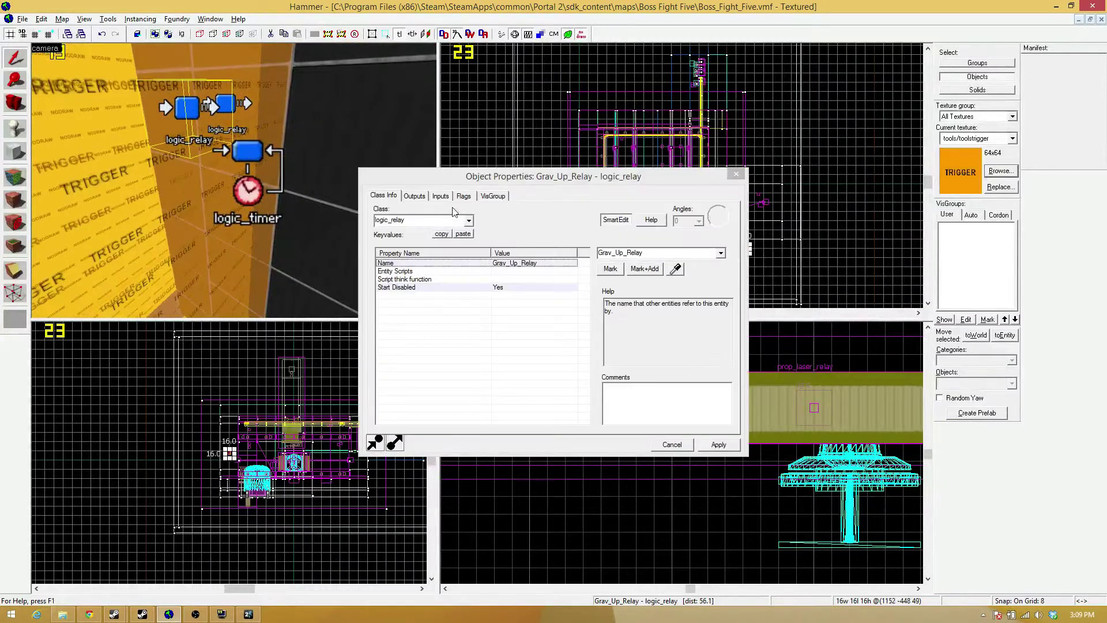
left_click(736, 175)
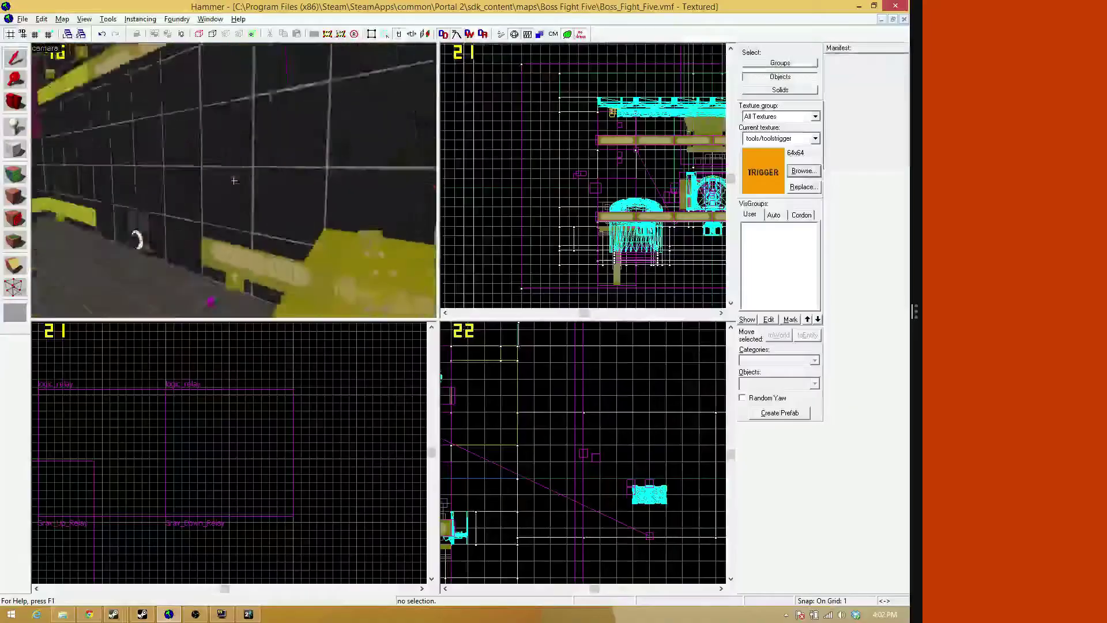
key("w")
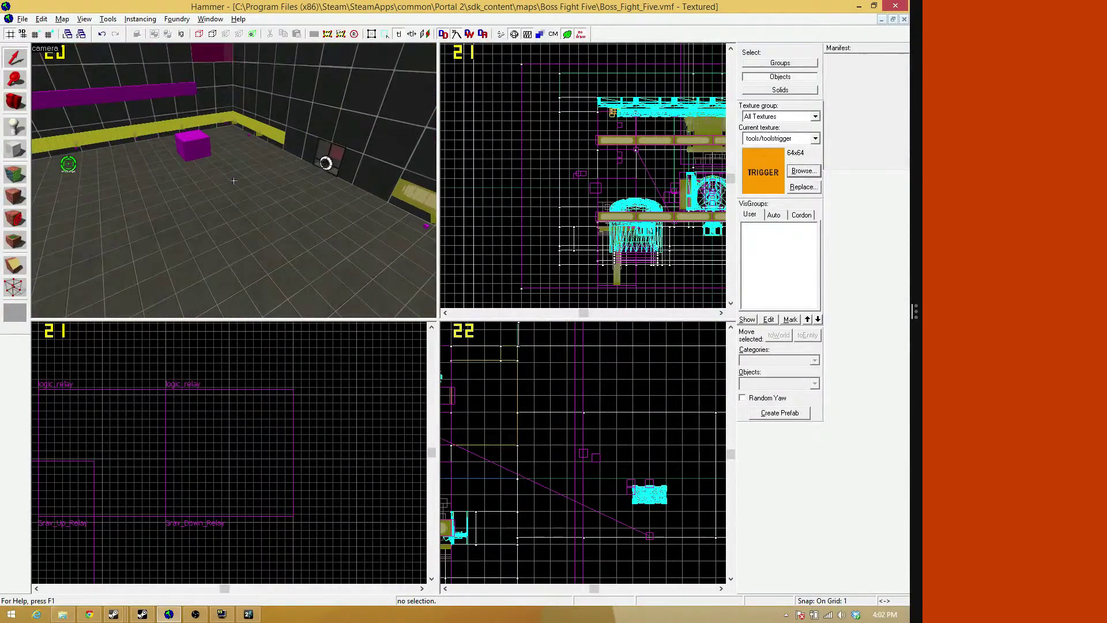
key("w")
key("a")
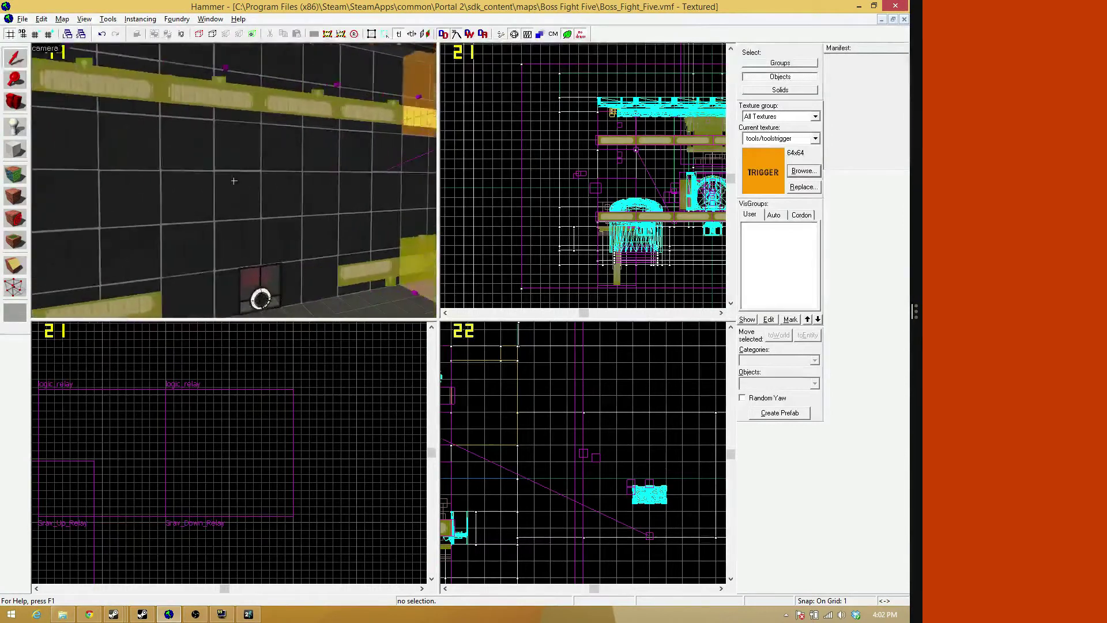
key("w")
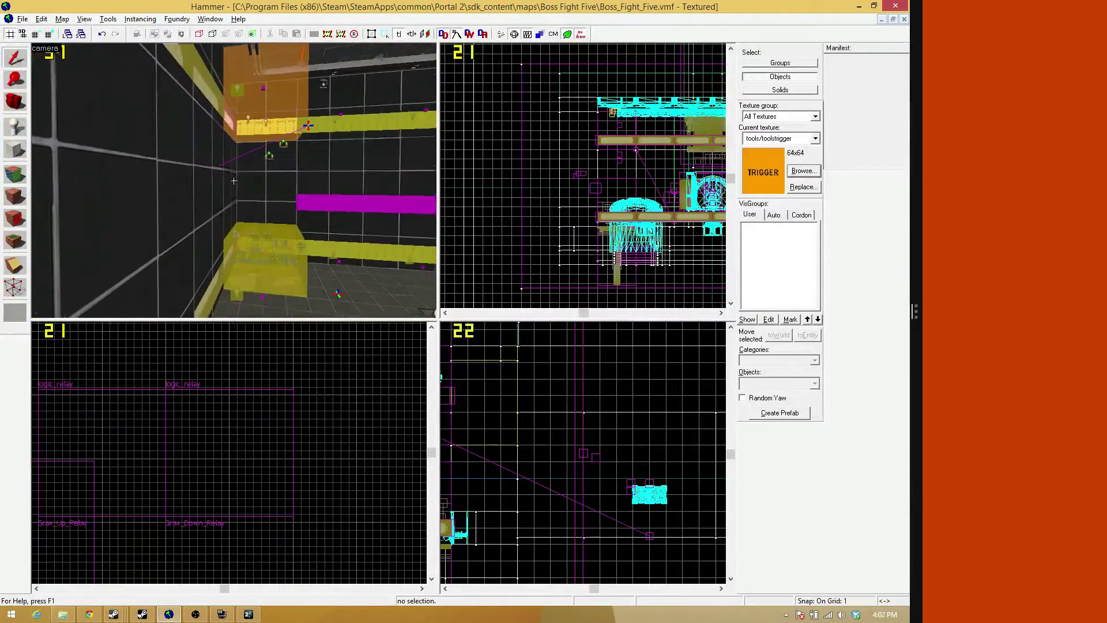
key("w")
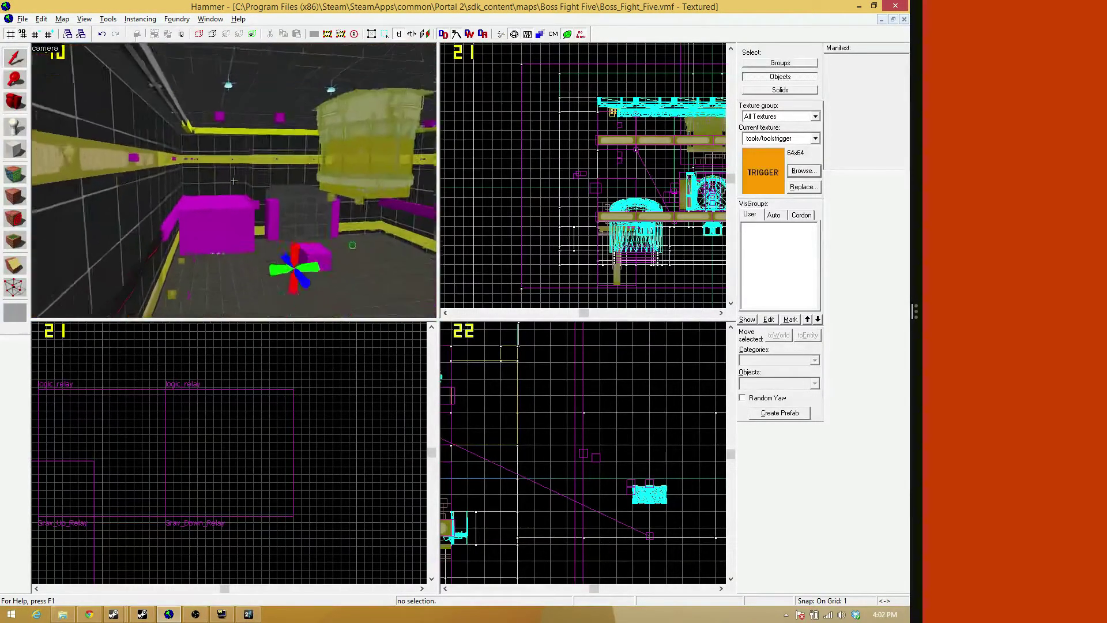
Survey the boss arena in the 3D view, examining the walls, triggers, and the row of filter entities beside the core receptacle
key("w")
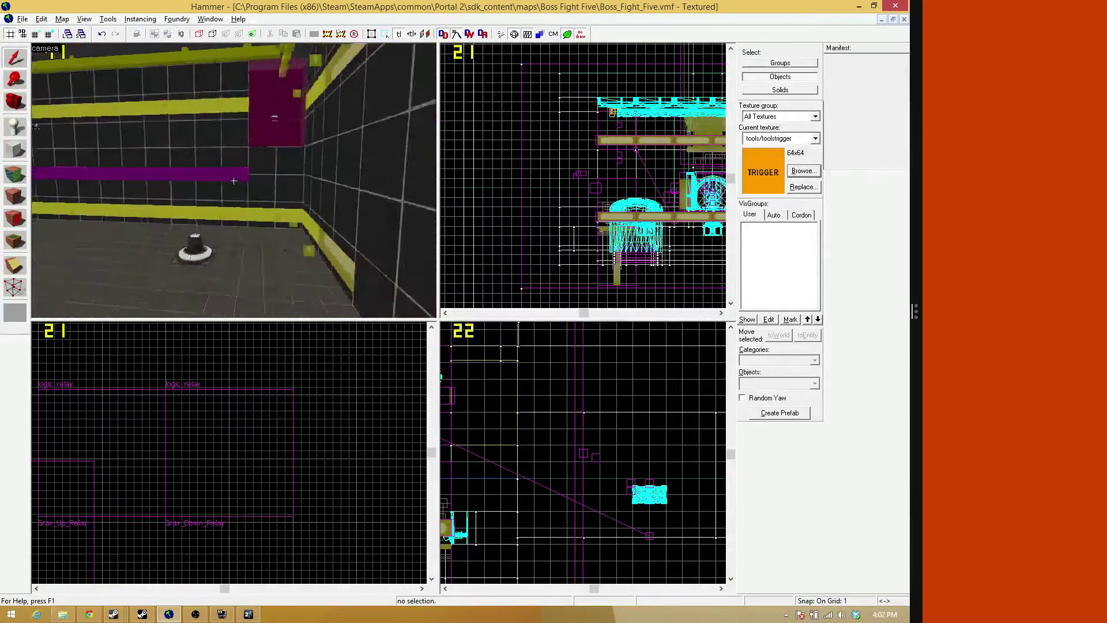
key("w")
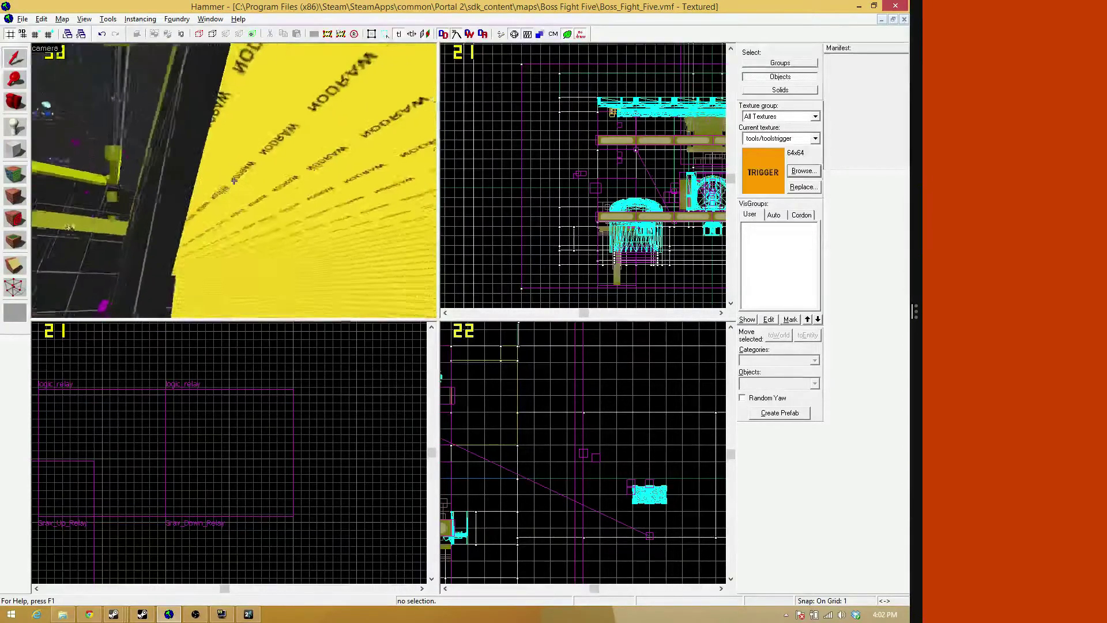
key("w")
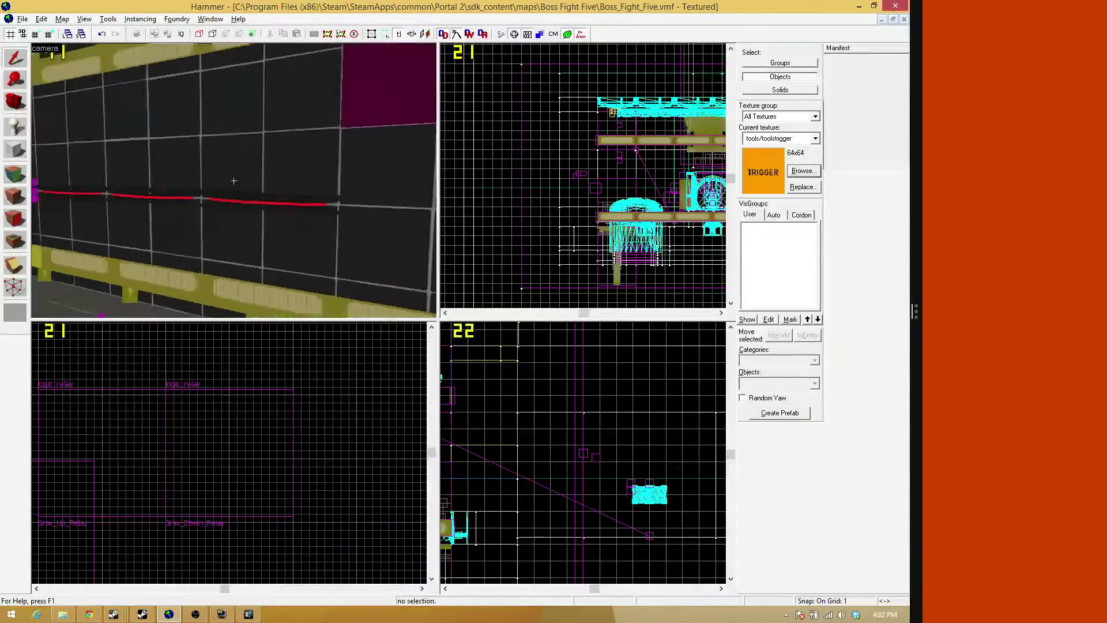
key("w")
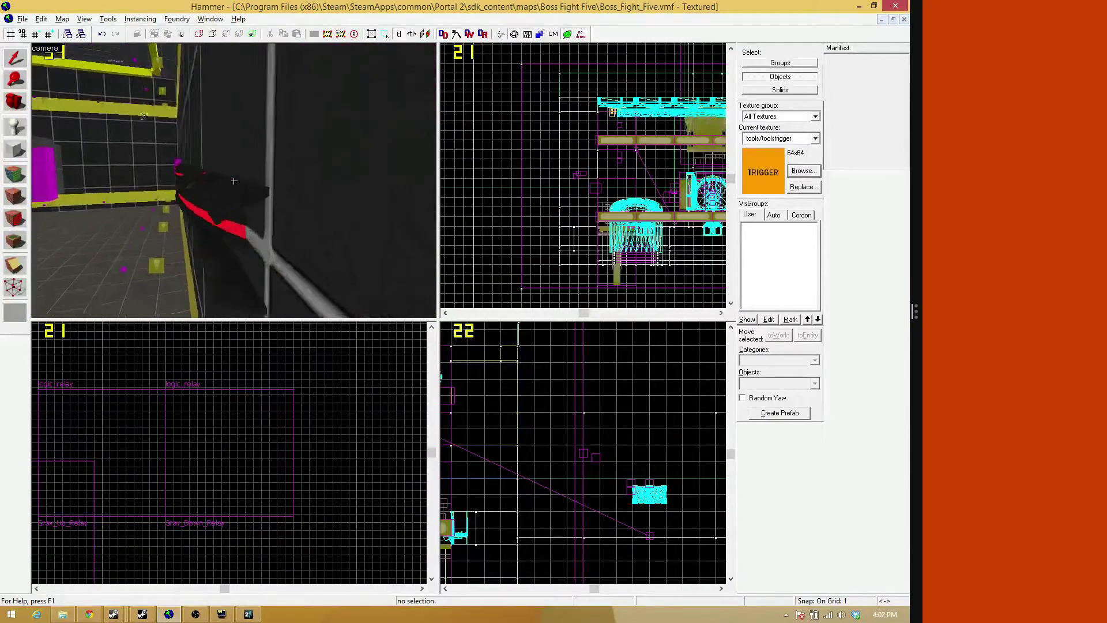
key("s")
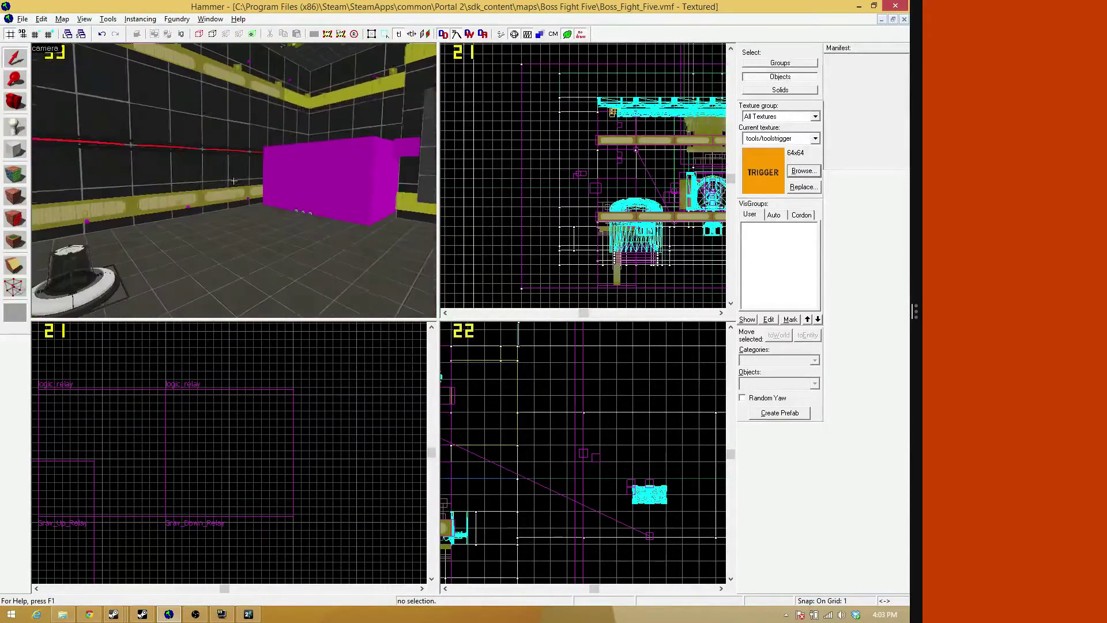
key("w")
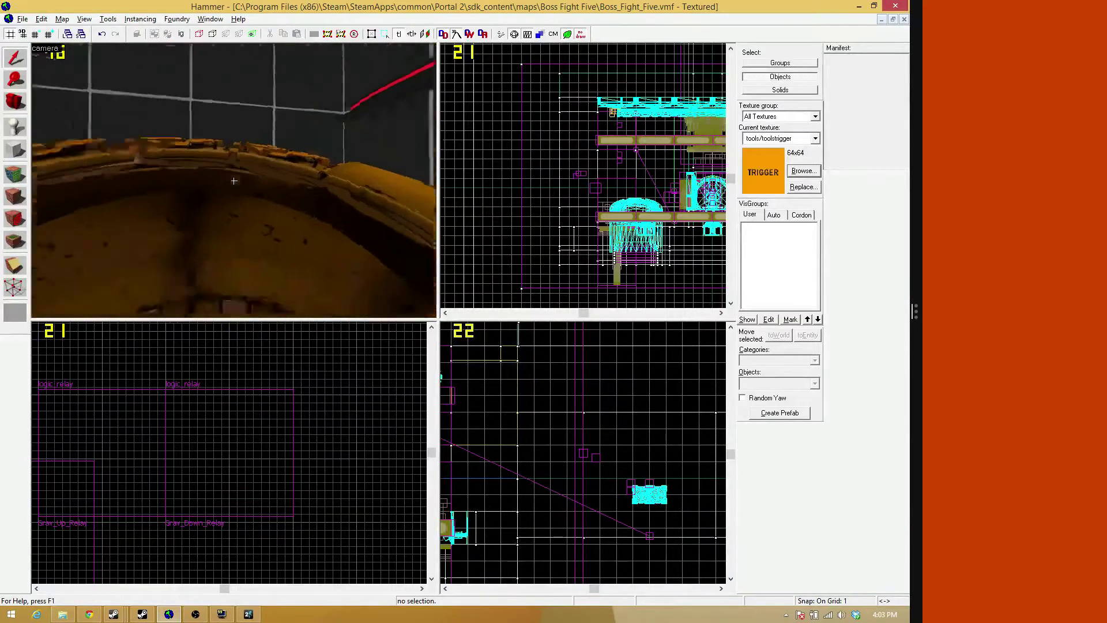
key("w")
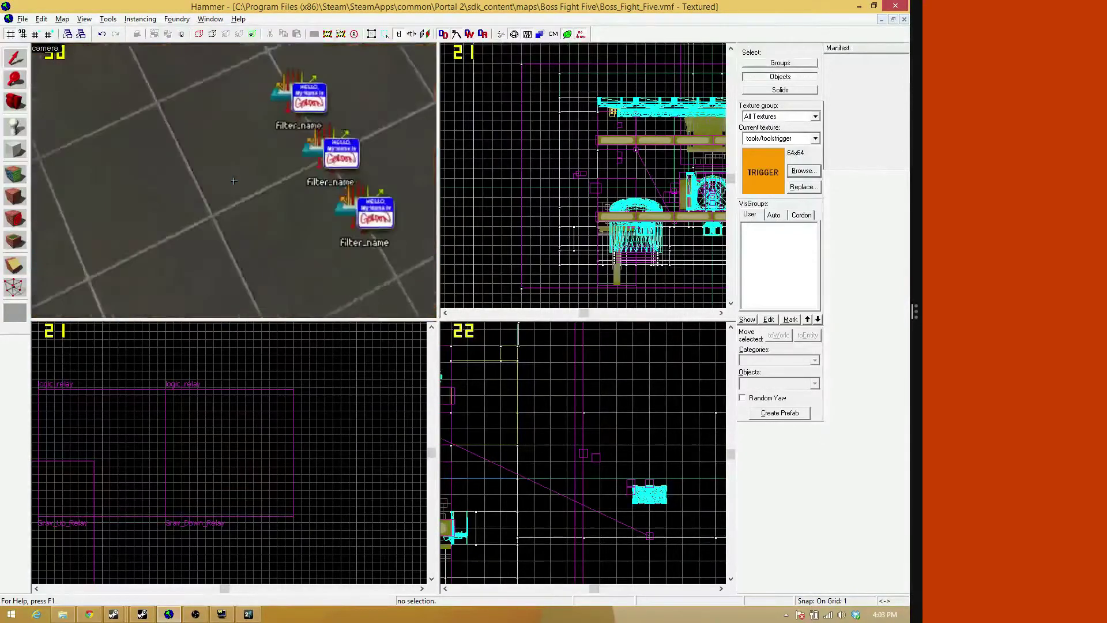
key("w")
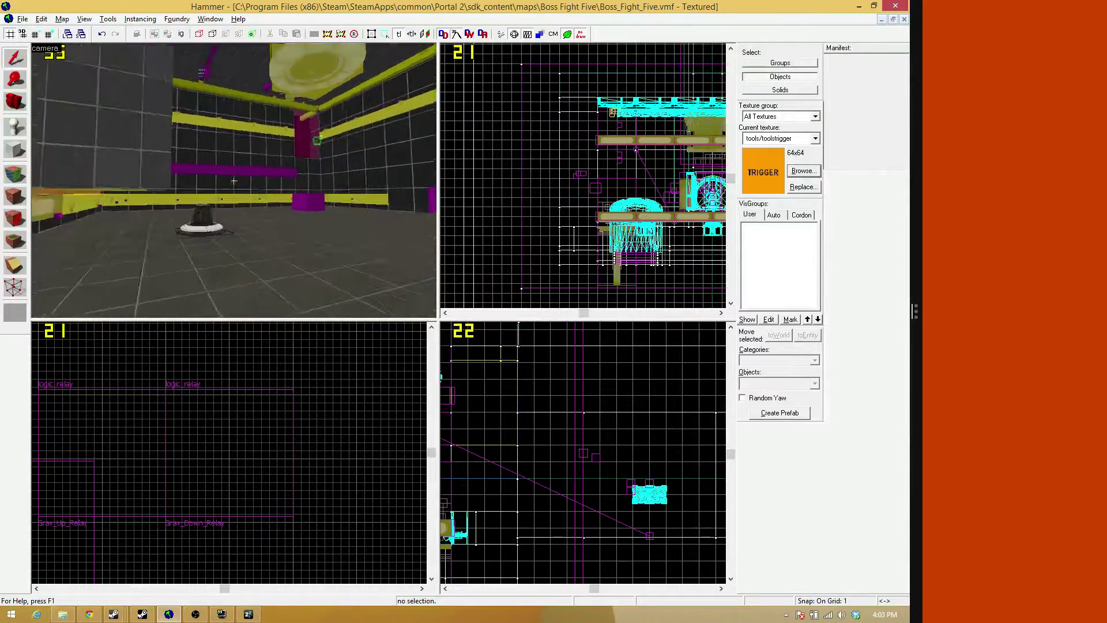
key("w")
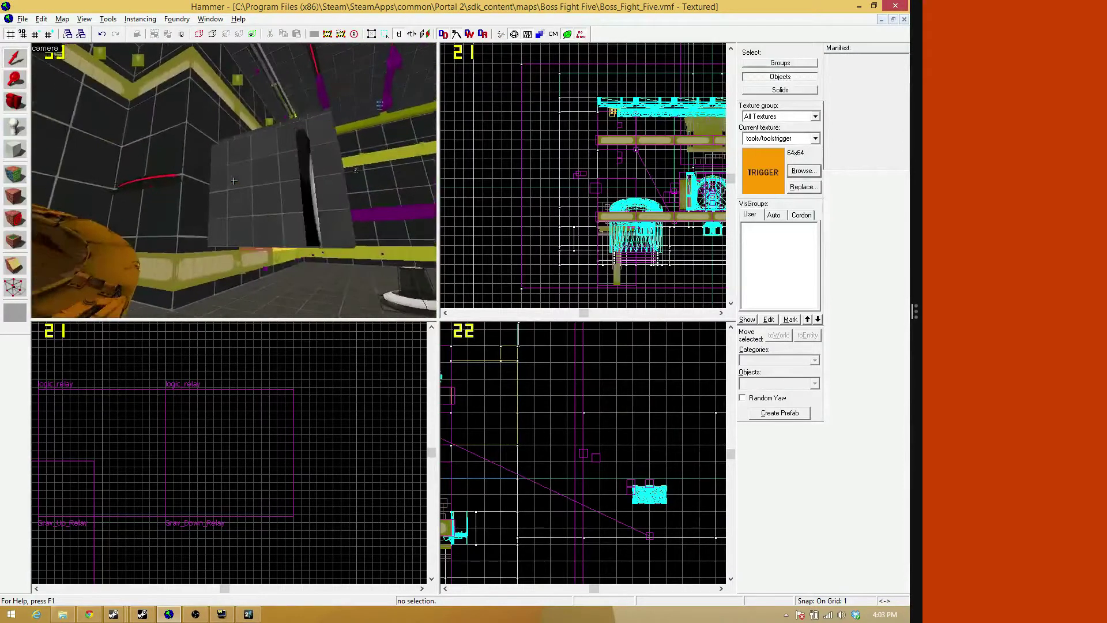
key("w")
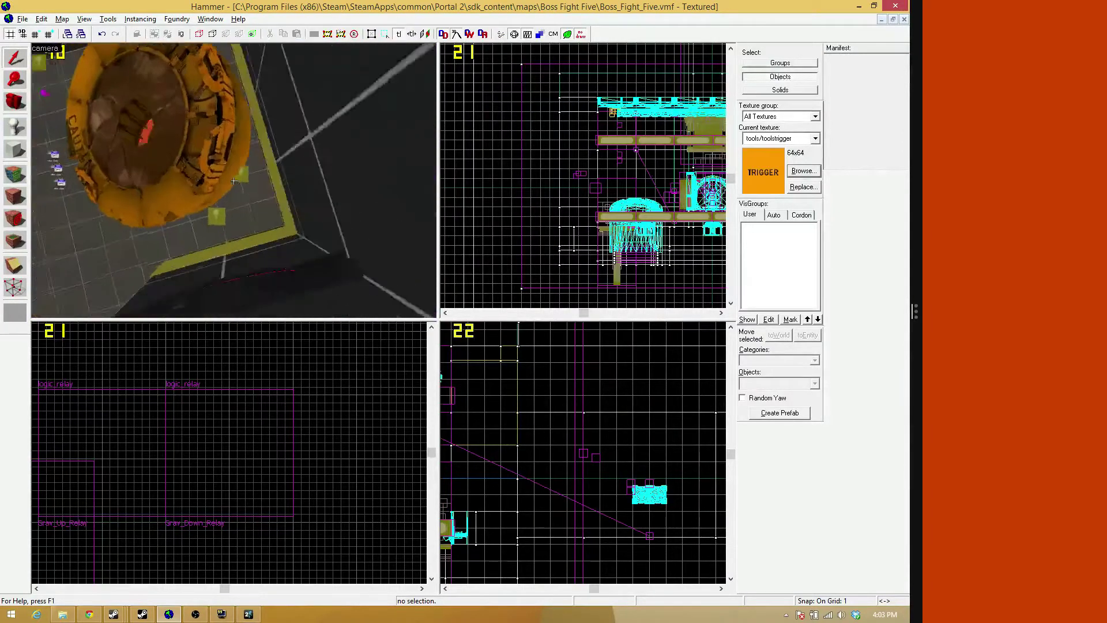
key("w")
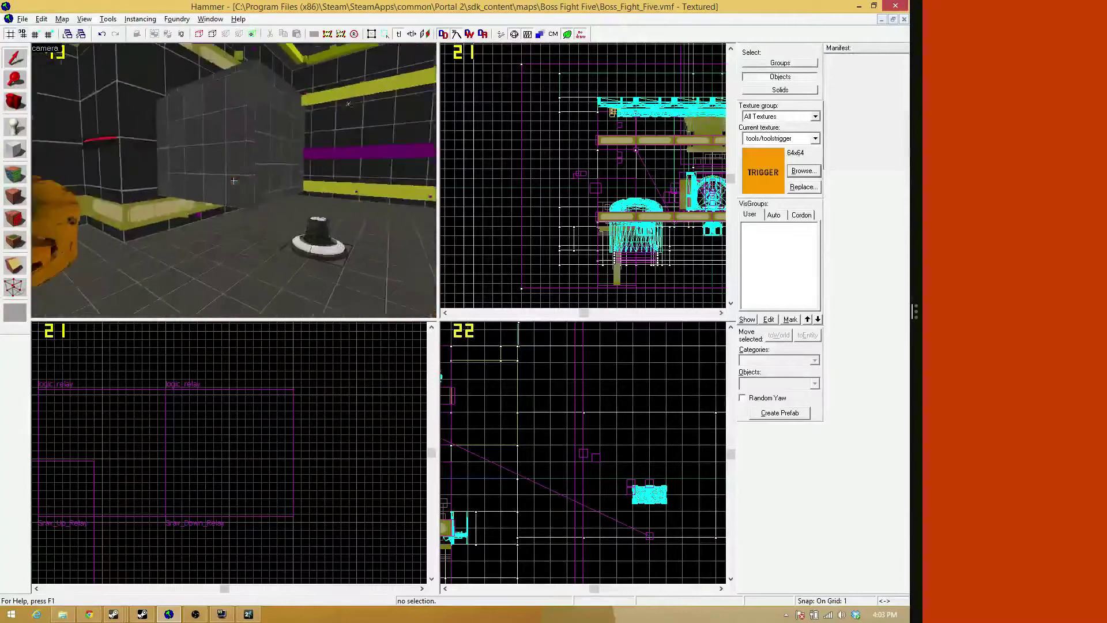
key("w")
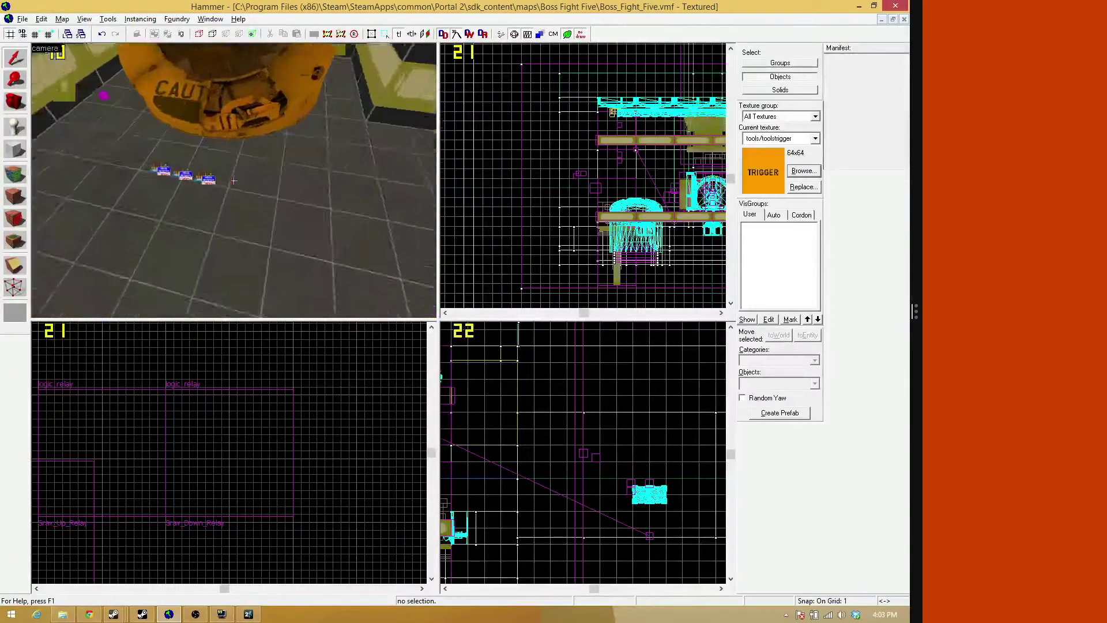
key("w")
key("z")
Inspect the properties of the Filter_Yunas and Filter_Linking filter_activator_name entities, close them, and select Filter_Yunas
double_click(243, 167)
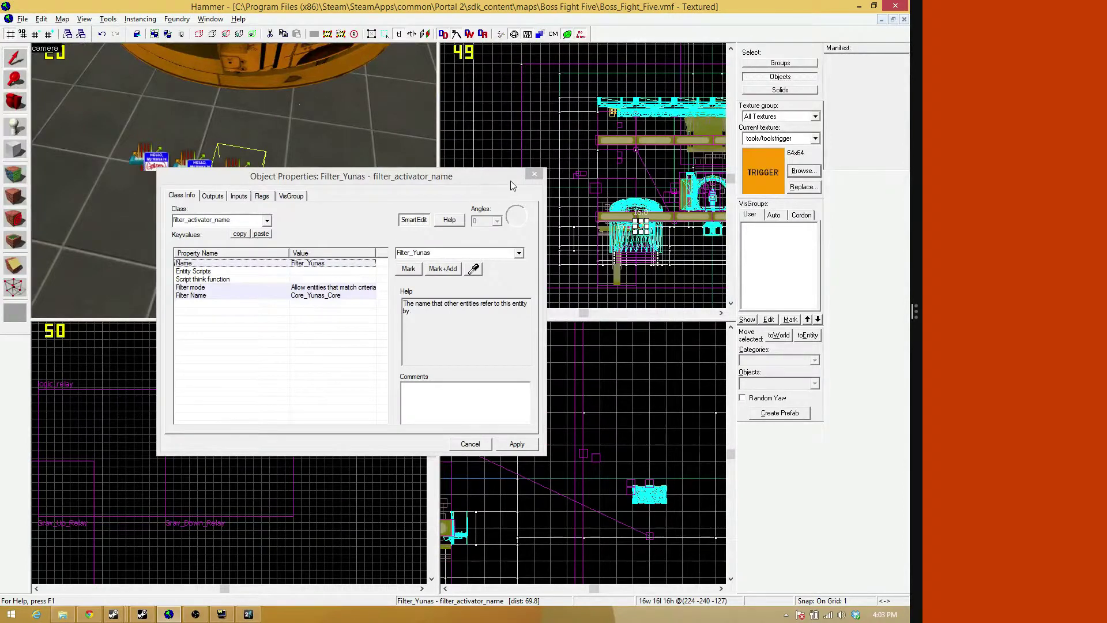
left_click(534, 174)
double_click(200, 167)
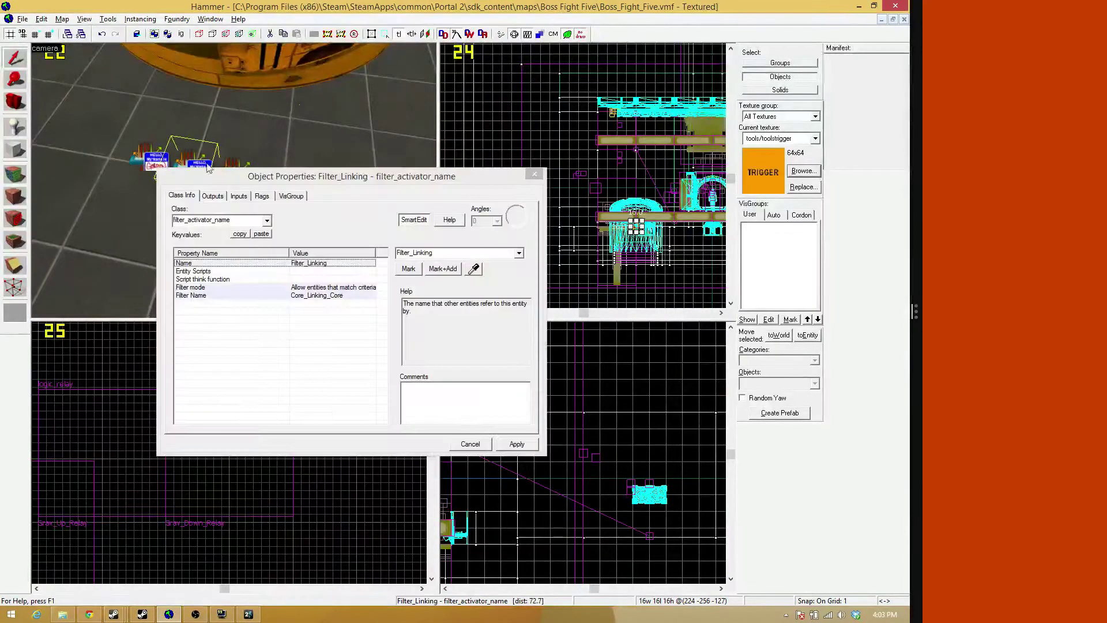
key("Escape")
left_click(253, 176)
Examine the arena layout around the selected Filter_Yunas entity in the front and side 2D views
scroll(545, 113, "down", 12)
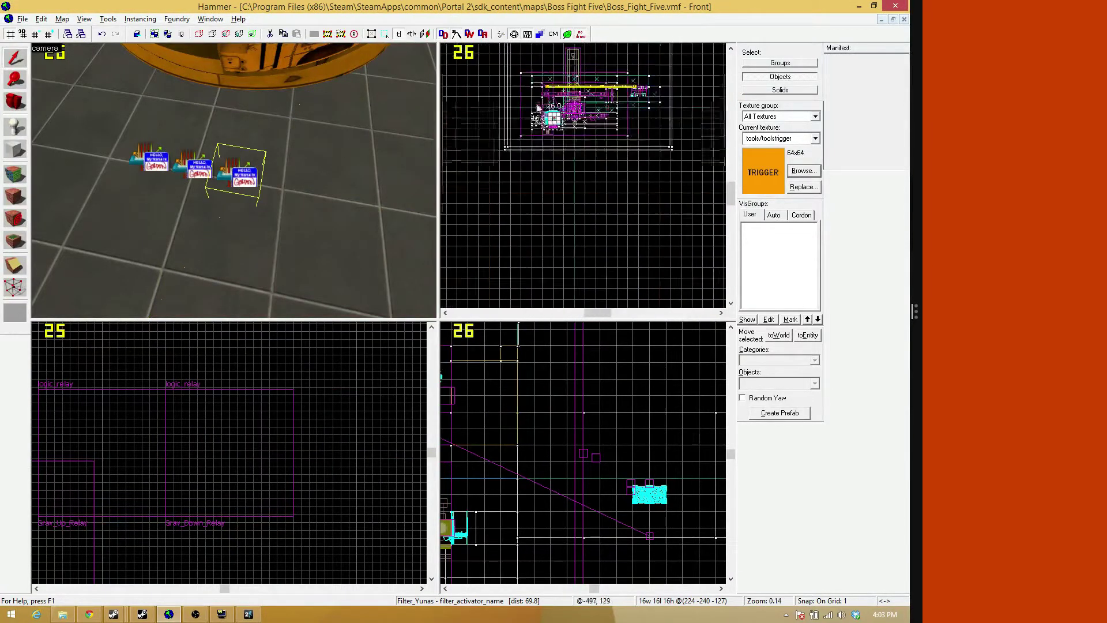
scroll(533, 141, "up", 12)
scroll(581, 172, "up", 2)
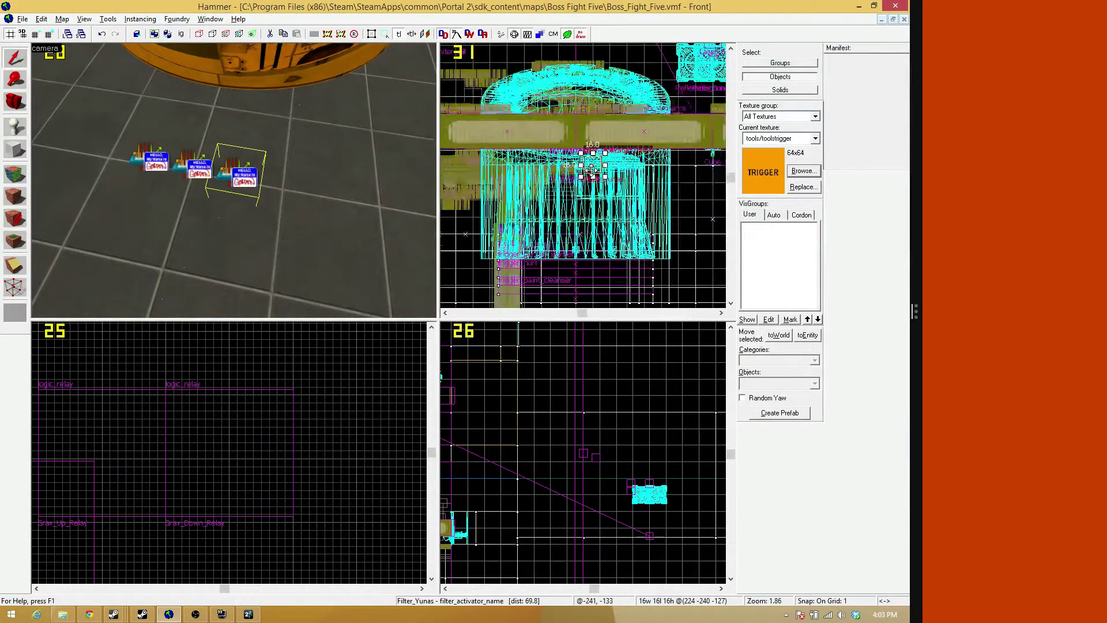
scroll(596, 212, "down", 4)
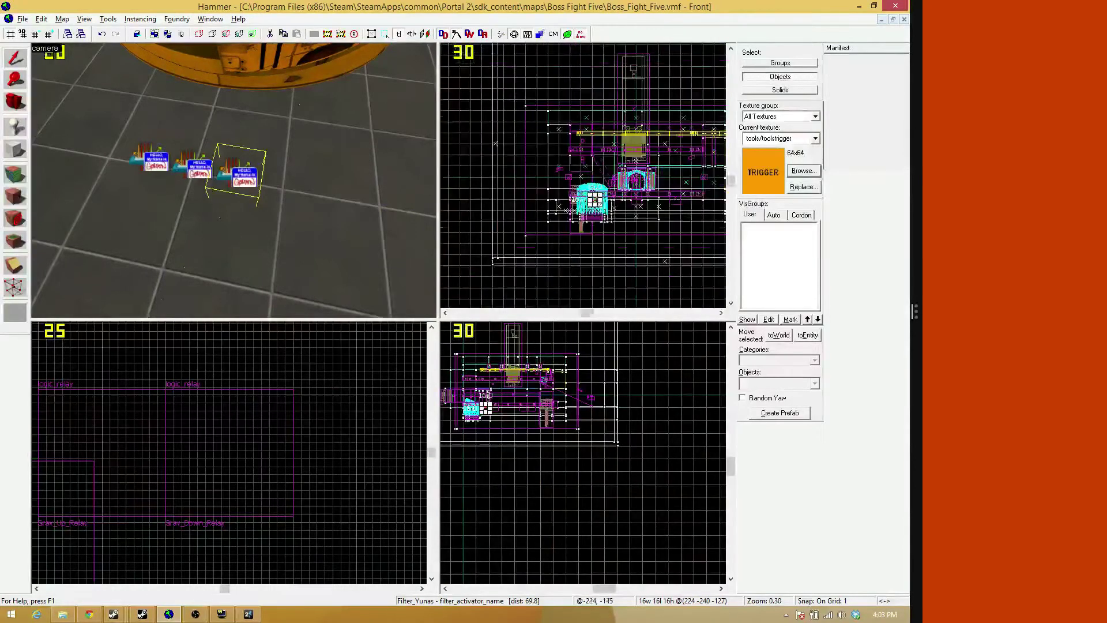
scroll(600, 199, "down", 2)
scroll(603, 194, "up", 2)
scroll(602, 193, "down", 1)
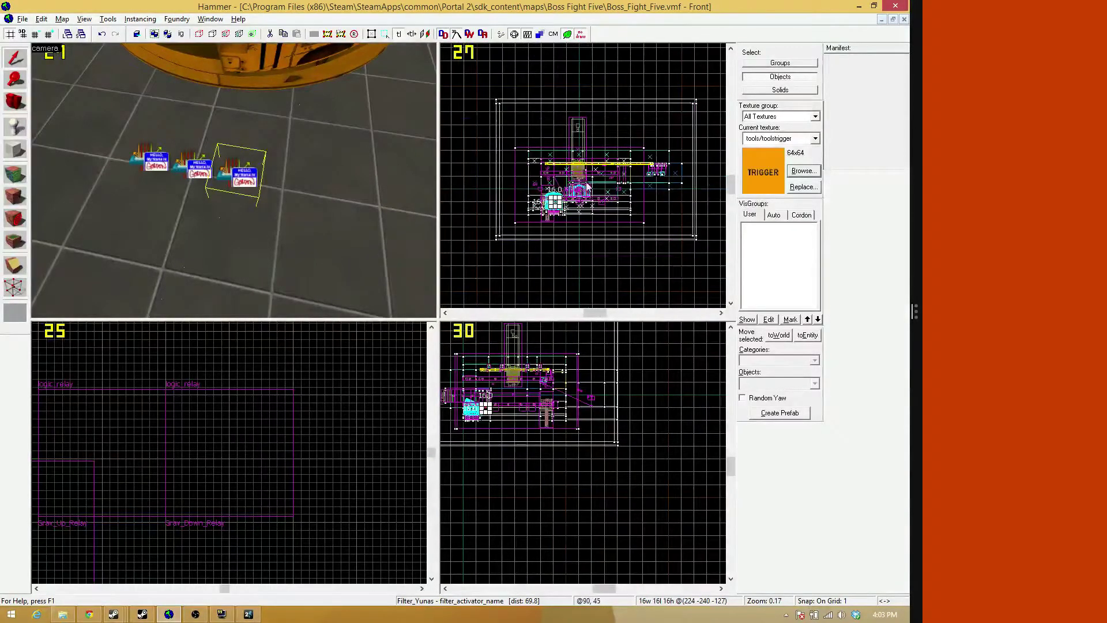
scroll(580, 167, "up", 3)
scroll(580, 163, "down", 1)
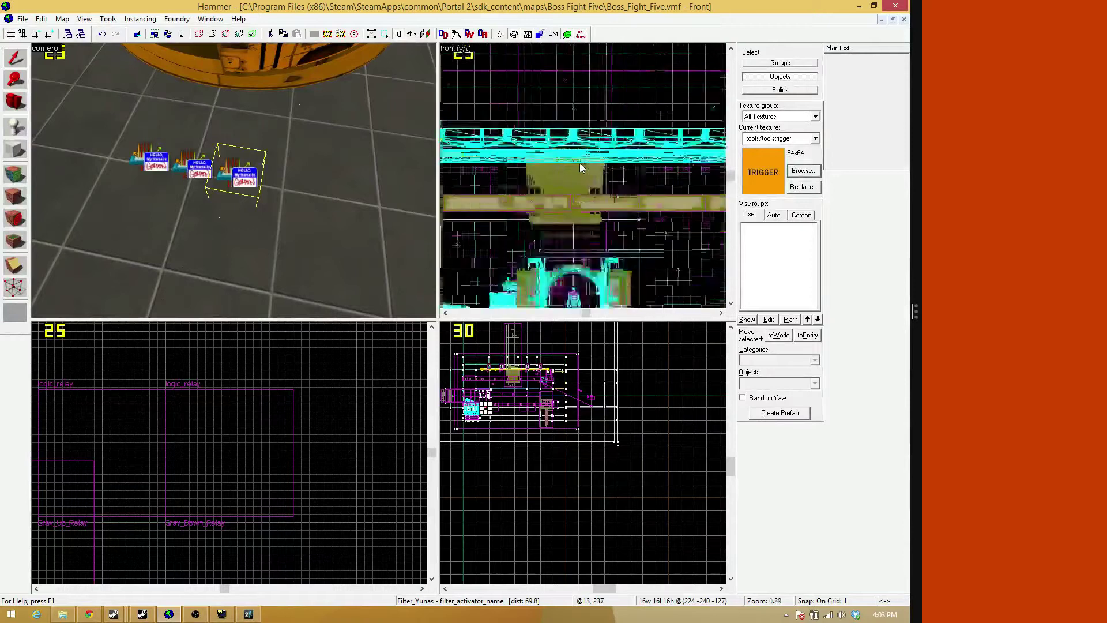
scroll(543, 420, "down", 3)
scroll(542, 420, "up", 3)
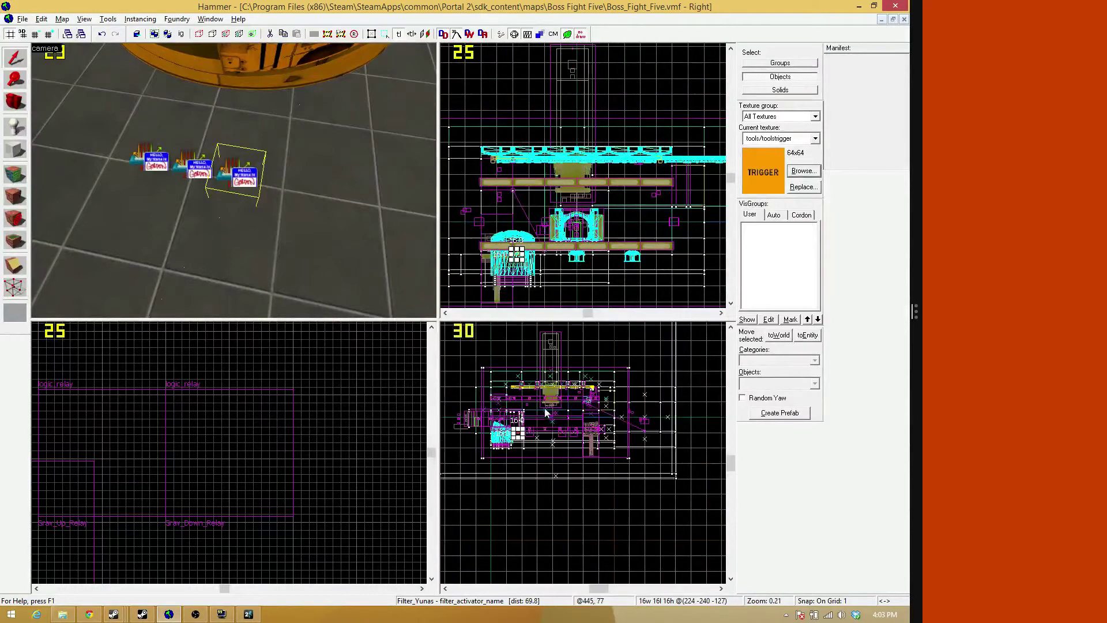
scroll(545, 421, "down", 2)
scroll(541, 189, "down", 1)
scroll(540, 189, "up", 2)
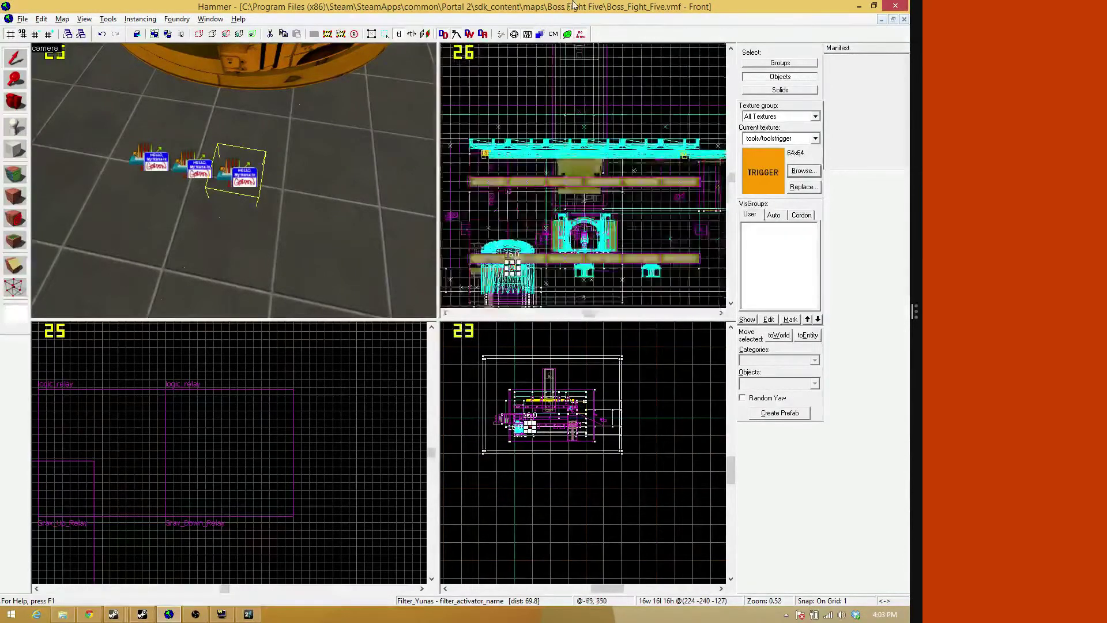
left_click(84, 19)
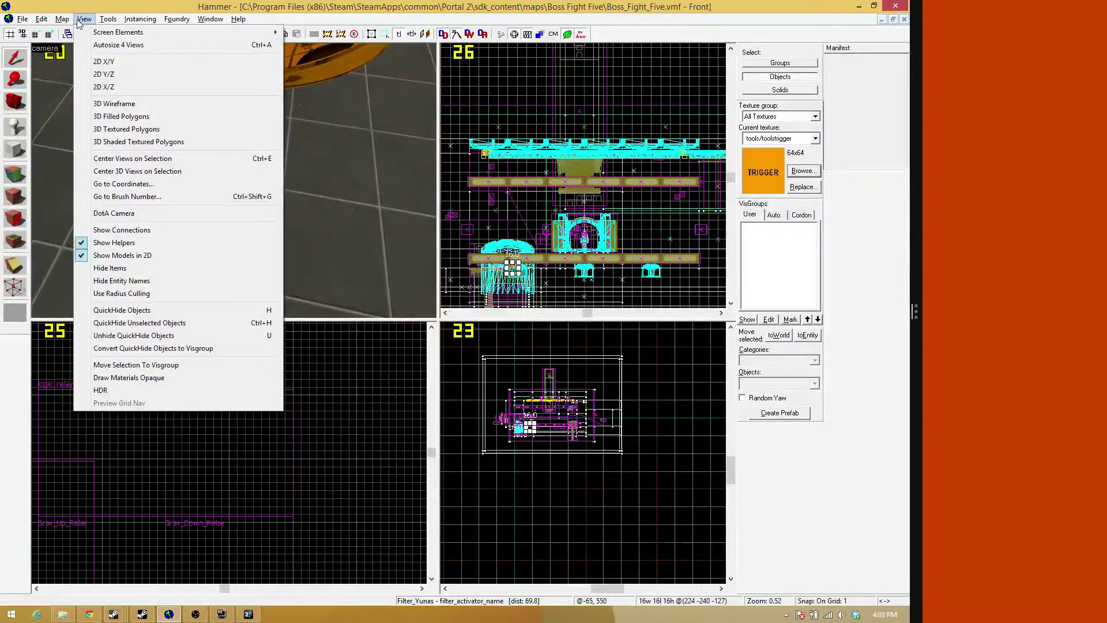
left_click(137, 64)
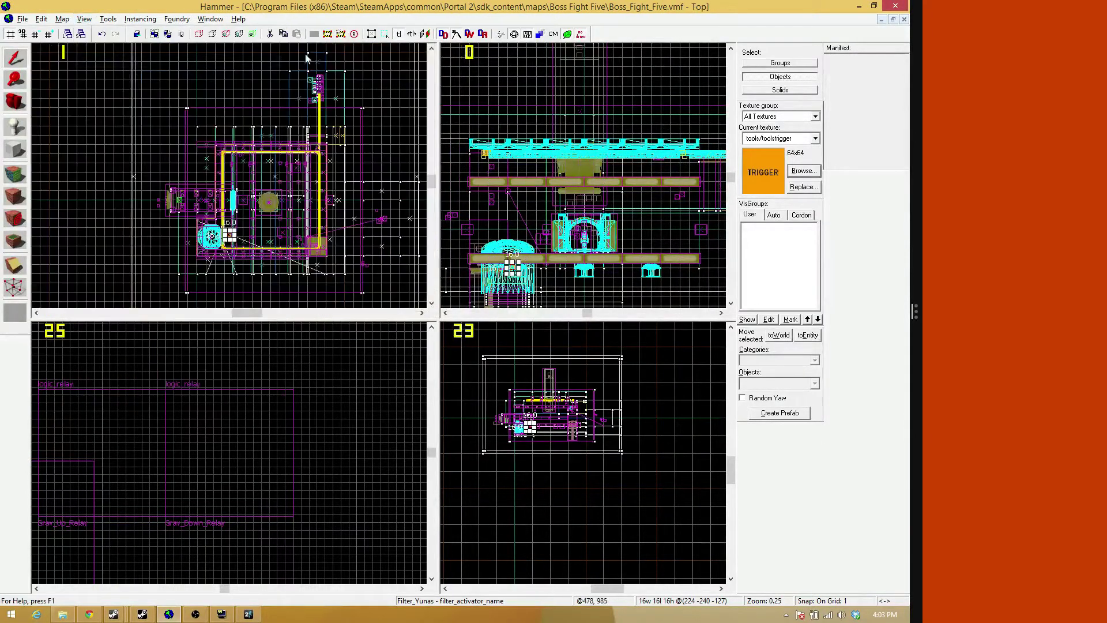
left_click(64, 19)
mouse_move(84, 19)
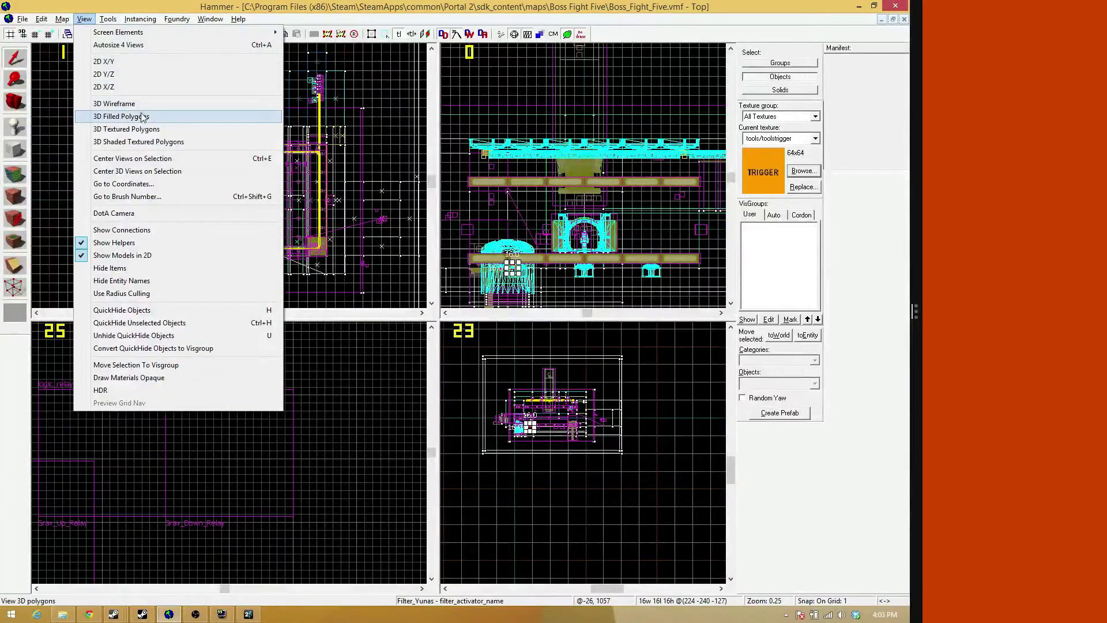
left_click(166, 129)
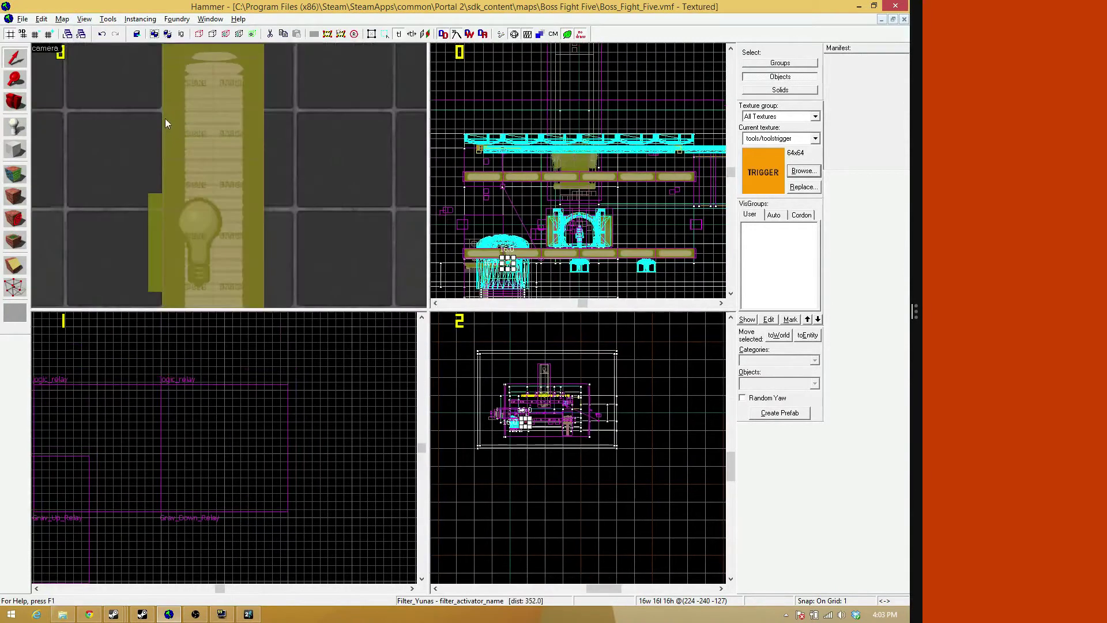
key("z")
key("w")
key("z")
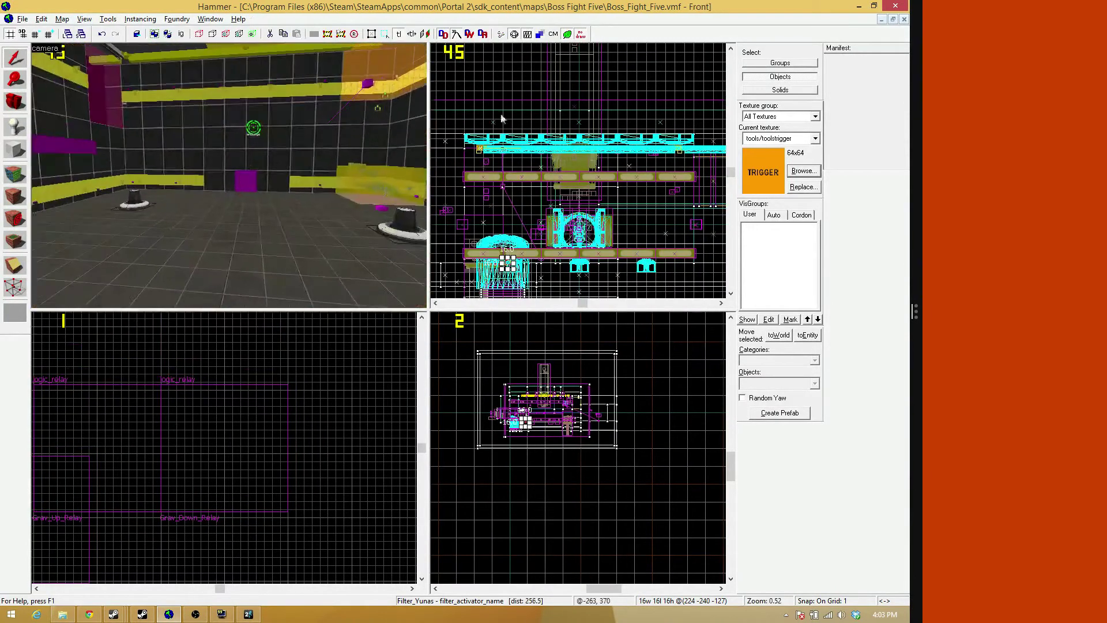
Clear the selection and change the front (y/z) viewport to the 2D X/Y view, framing the arena
left_click(517, 84)
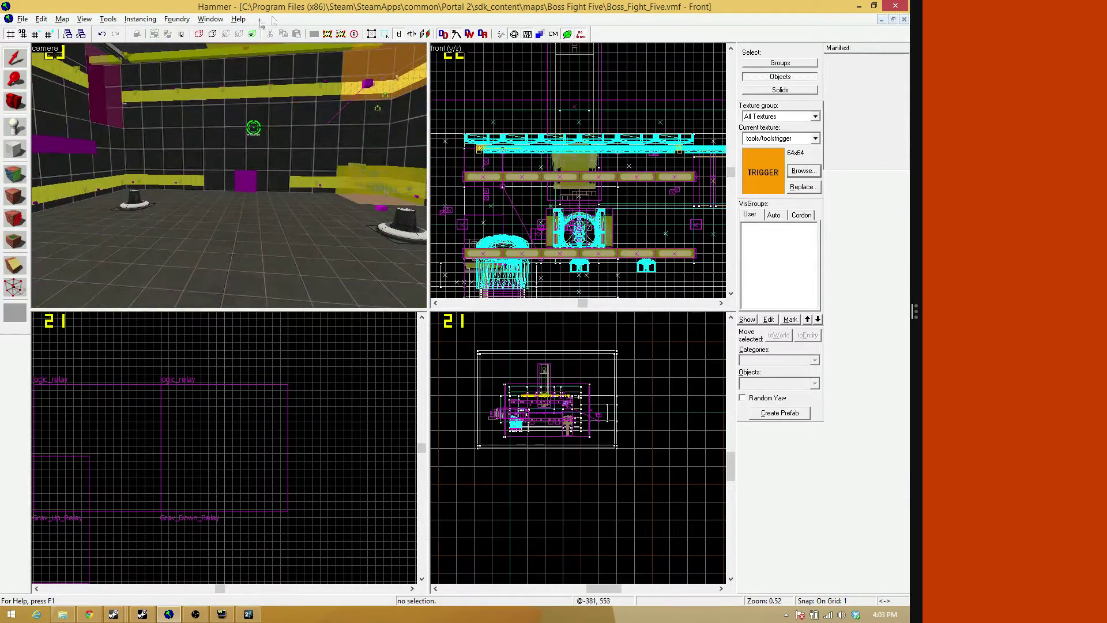
left_click(84, 19)
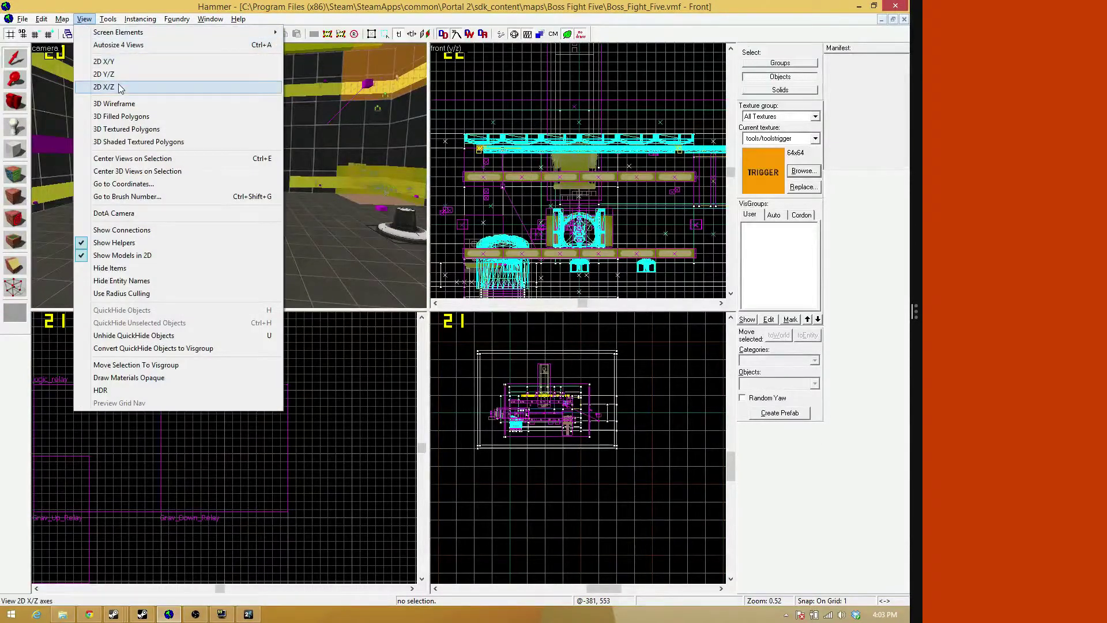
left_click(130, 60)
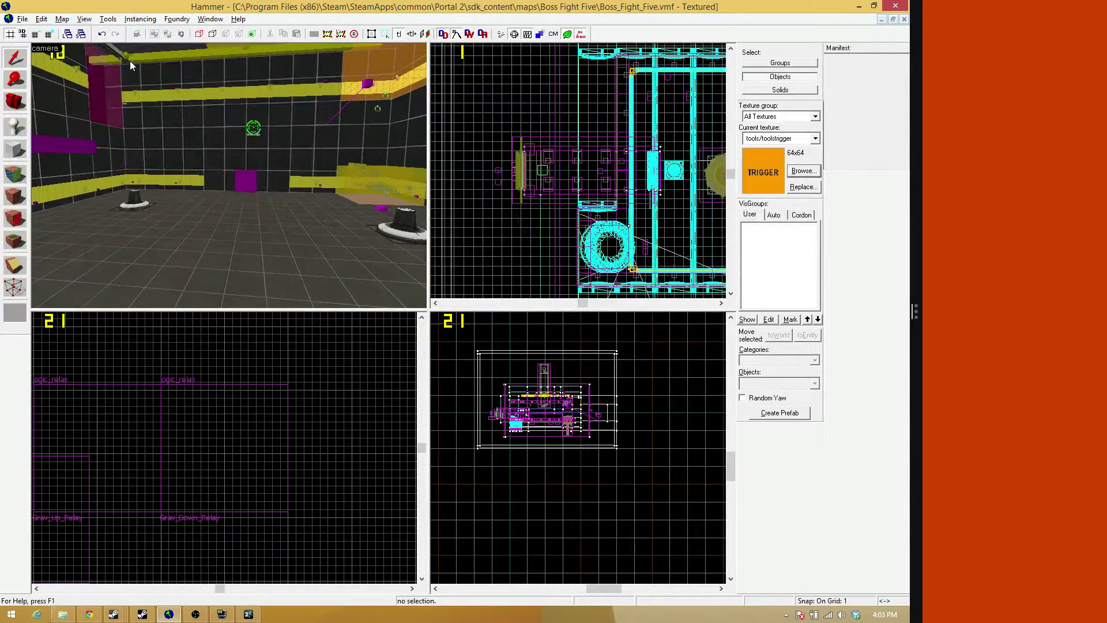
scroll(564, 189, "down", 10)
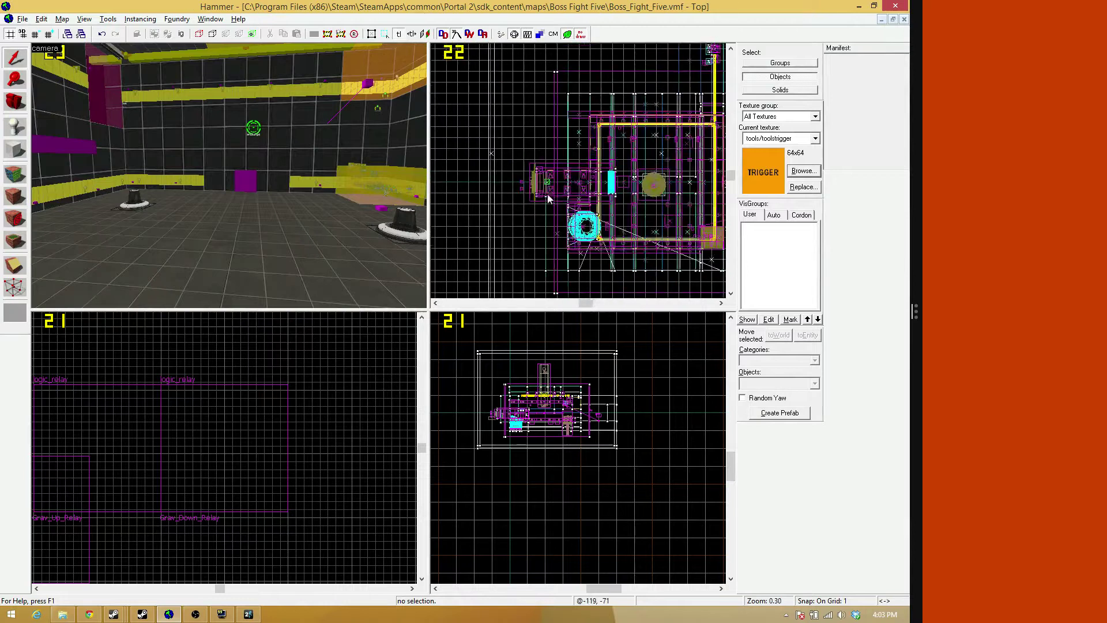
scroll(564, 189, "up", 8)
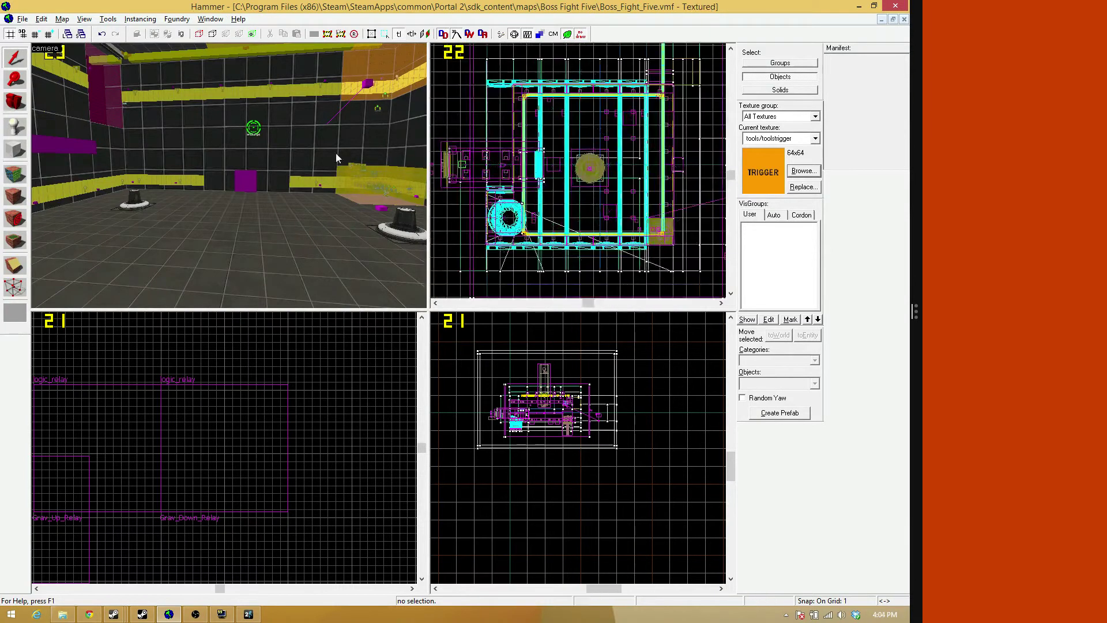
Duplicate the Filter_Yunas filter_activator_name entity in the top view, placing the copy at the end of the filter row
key("z")
key("z")
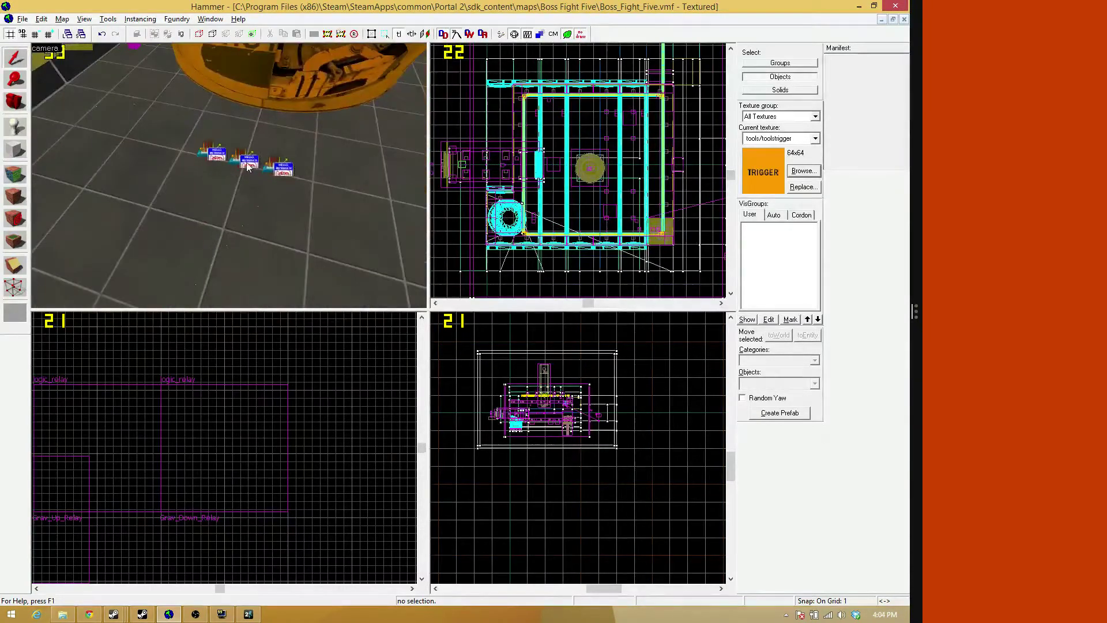
left_click(227, 166)
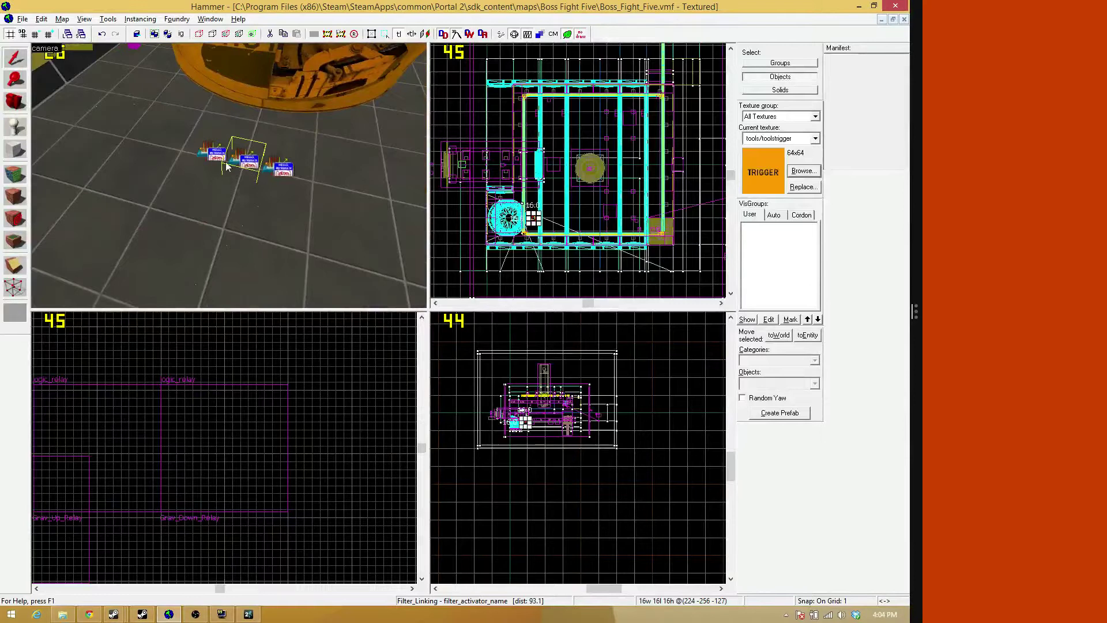
left_click(283, 168)
scroll(464, 201, "up", 12)
mouse_move(518, 214)
left_mouse_down("shift")
mouse_move(517, 179)
mouse_move(501, 178)
left_mouse_up("shift")
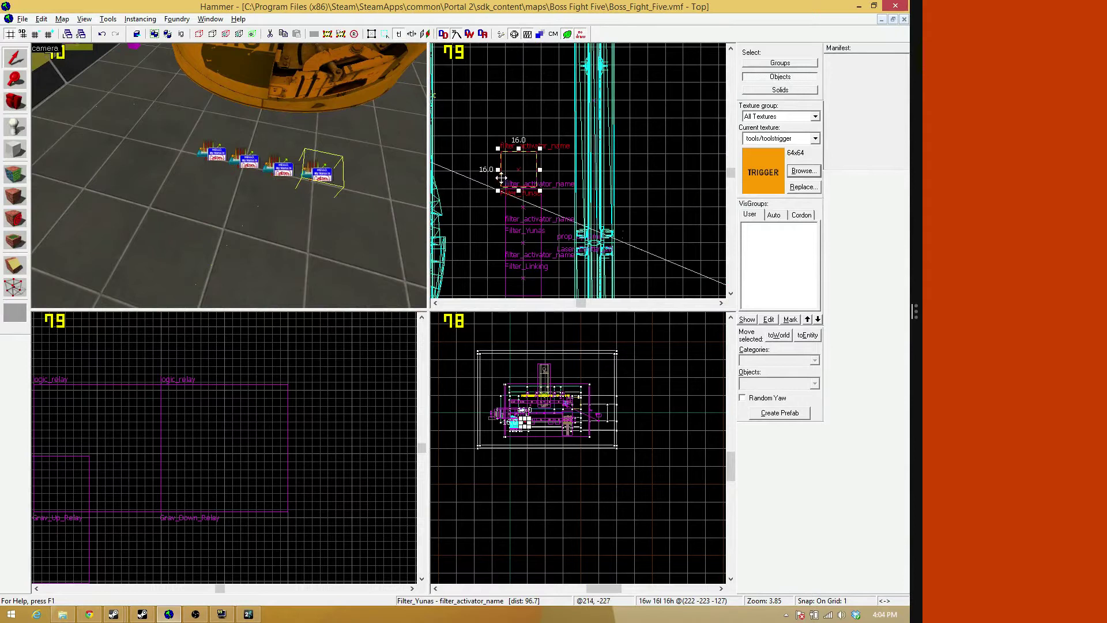
Set the grid to 16 units and move the copied filter into line with the other filter entities
key("bracketright")
key("bracketright")
key("bracketright")
key("bracketright")
left_click_drag(518, 171, 522, 173)
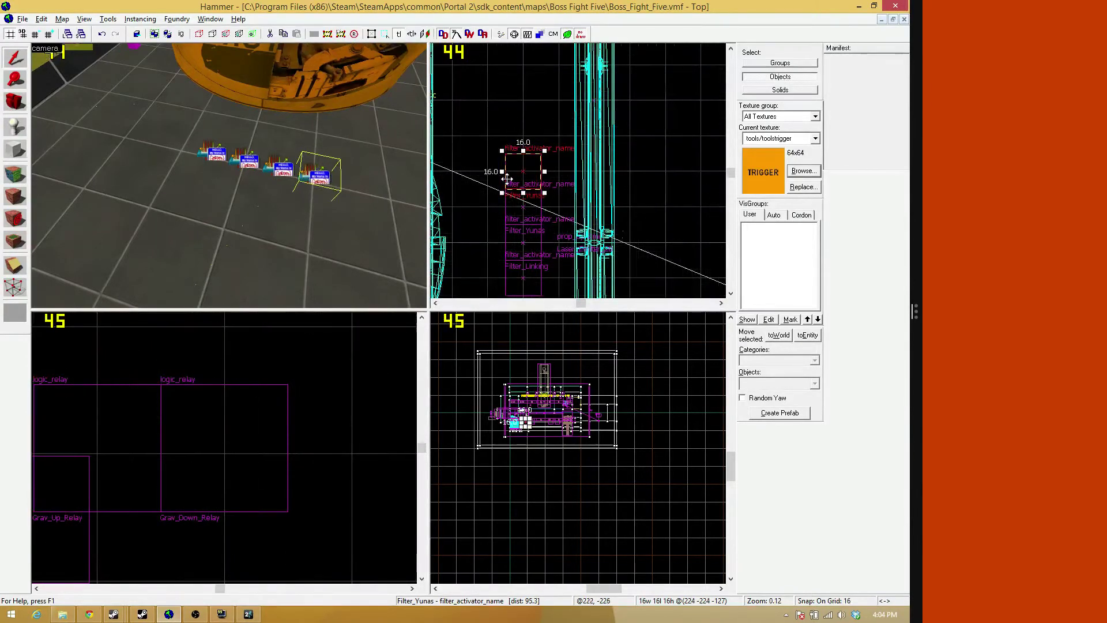
Rename the copied filter_activator_name entity to Filter_Arach
double_click(522, 173)
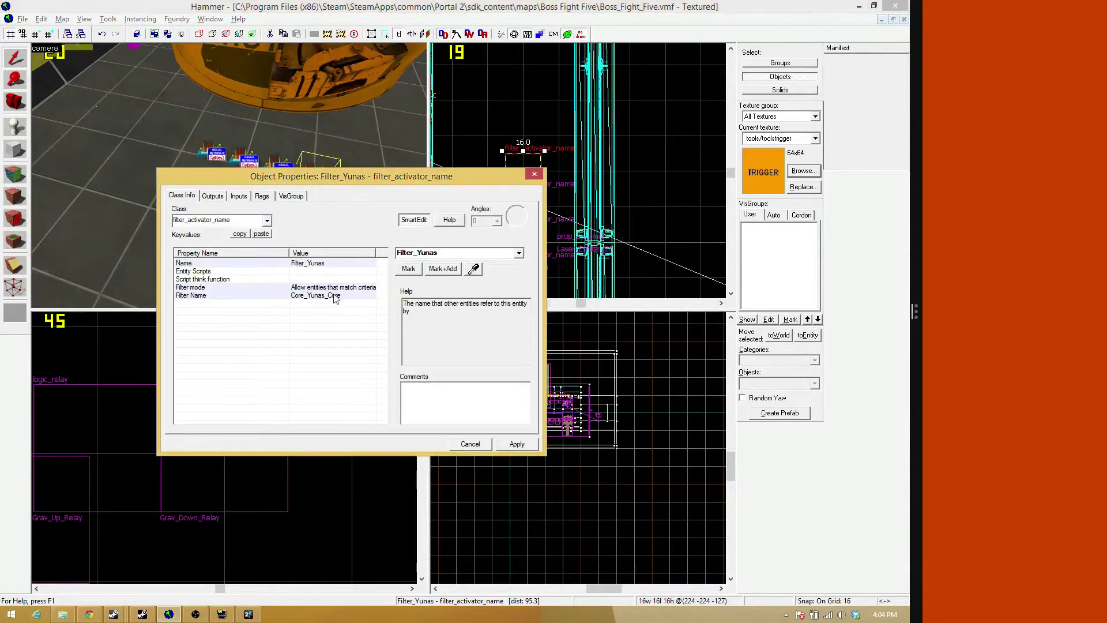
left_click(327, 265)
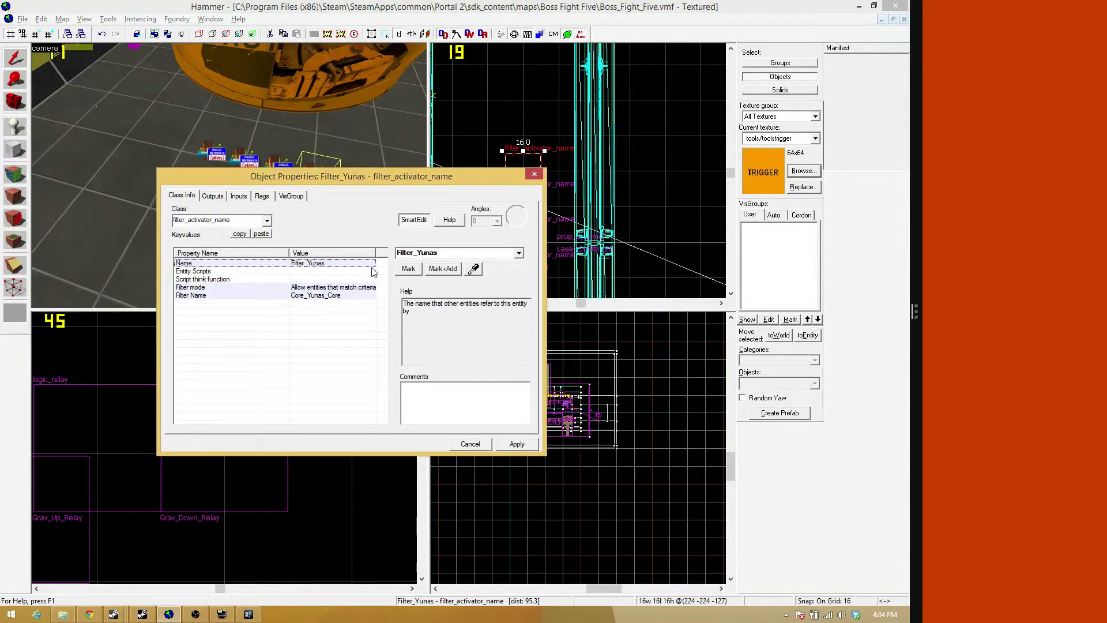
left_click(479, 254)
left_click(480, 254)
key("BackSpace")
key("BackSpace")
key("BackSpace")
key("BackSpace")
key("BackSpace")
type("Arach")
key("Return")
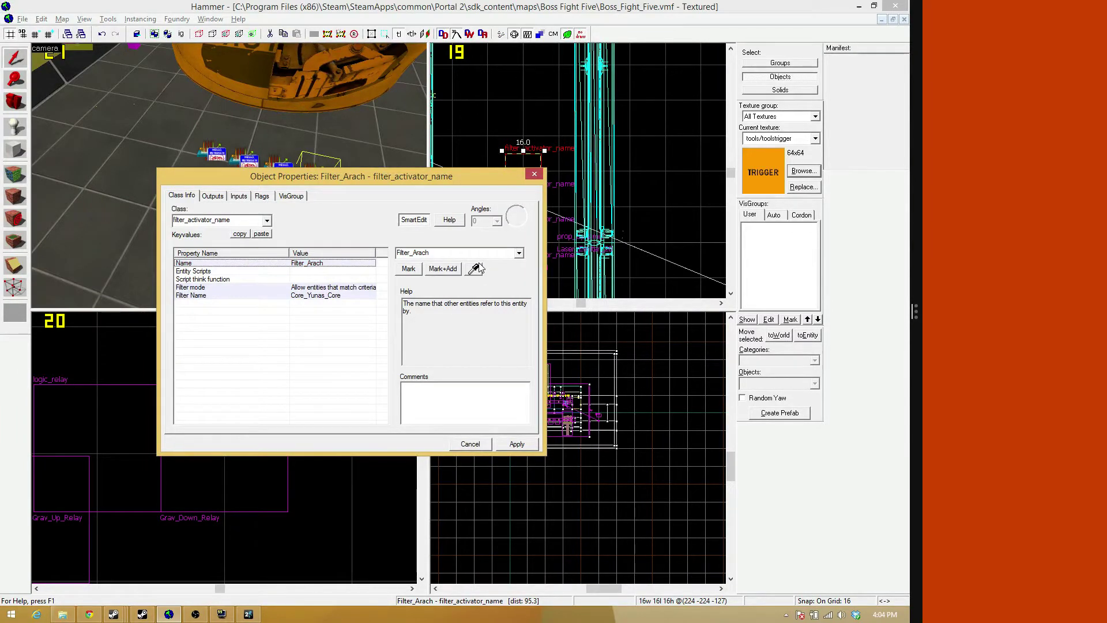
Set the Filter_Arach entity's Filter Name to Core_Arach_Core and close its properties
left_click(326, 295)
left_click(437, 255)
left_click(442, 252)
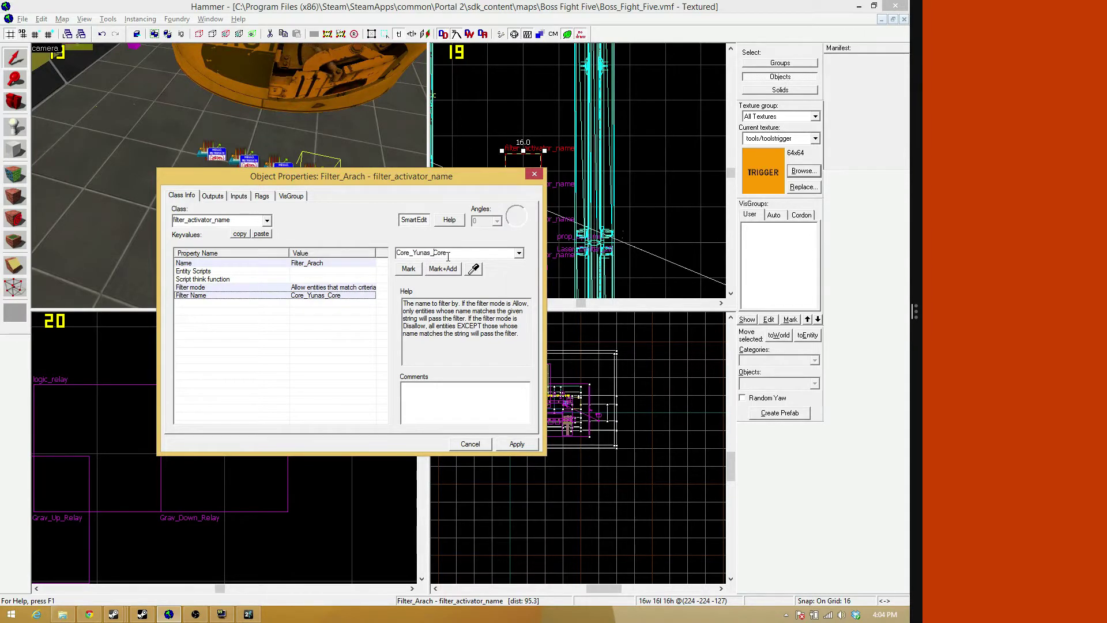
key("BackSpace")
key("BackSpace")
key("BackSpace")
key("BackSpace")
key("BackSpace")
type("Arach")
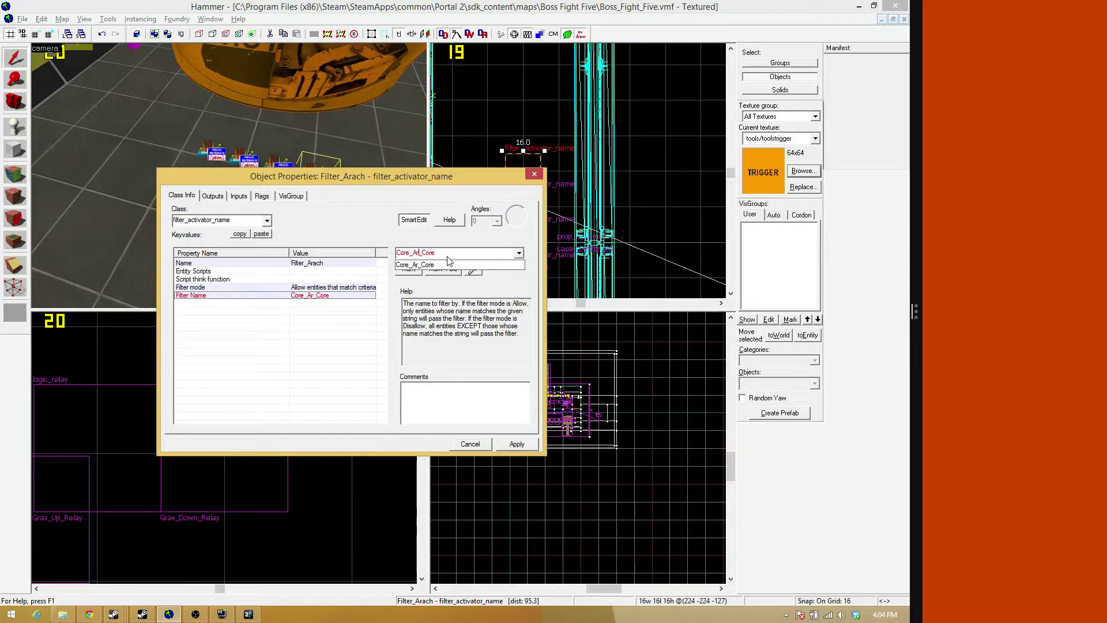
left_click(449, 264)
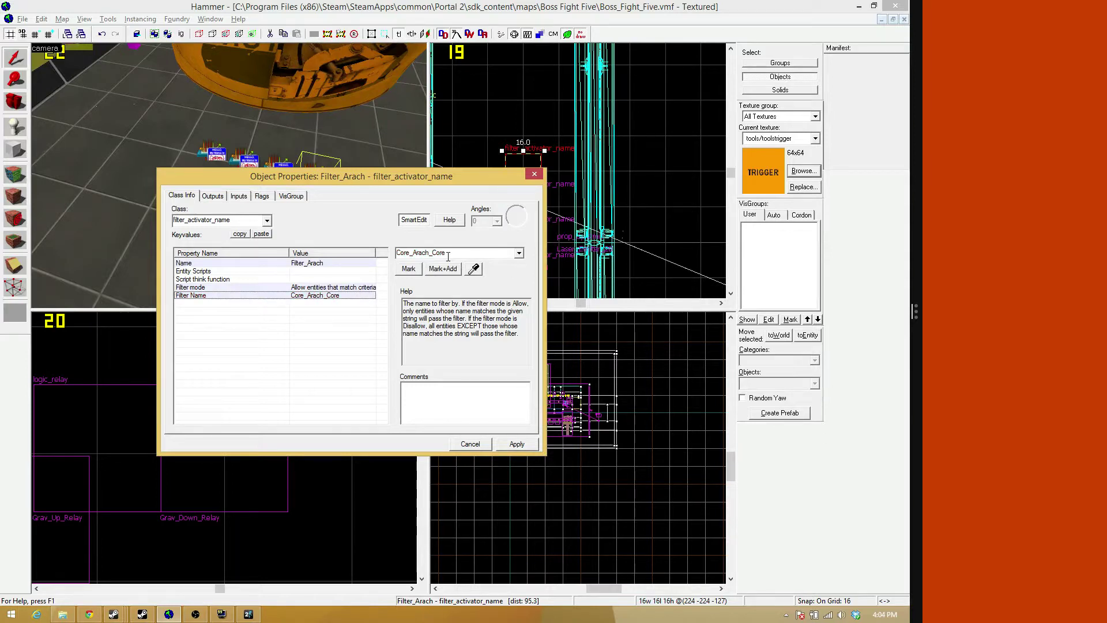
left_click(536, 174)
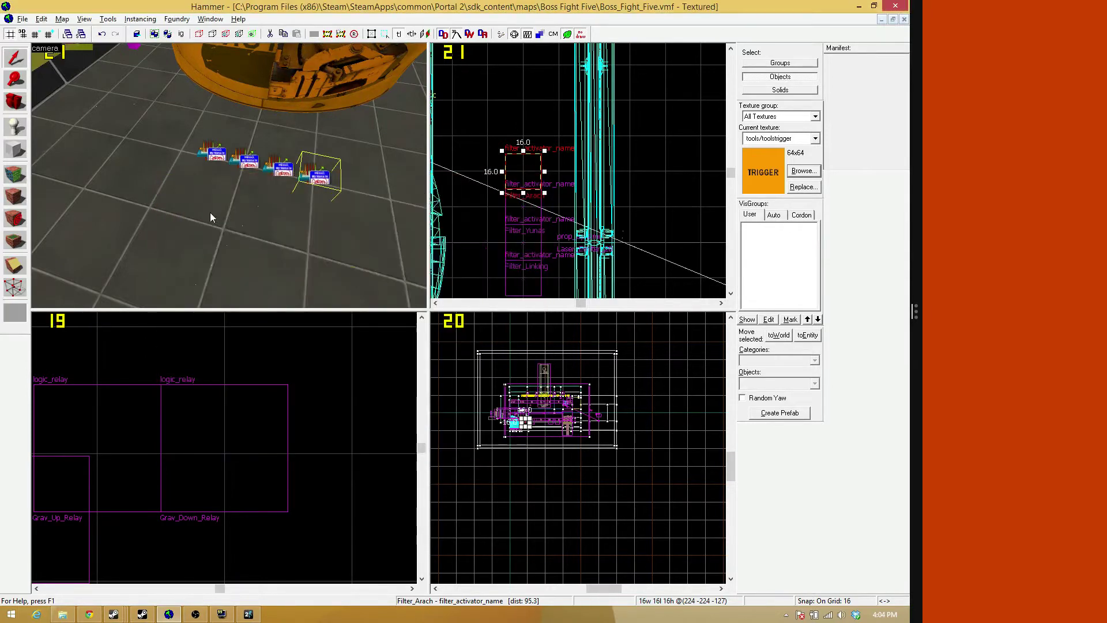
Select the trigger_multiple inside the round yellow machine's opening and check its properties
key("z")
key("a")
key("w")
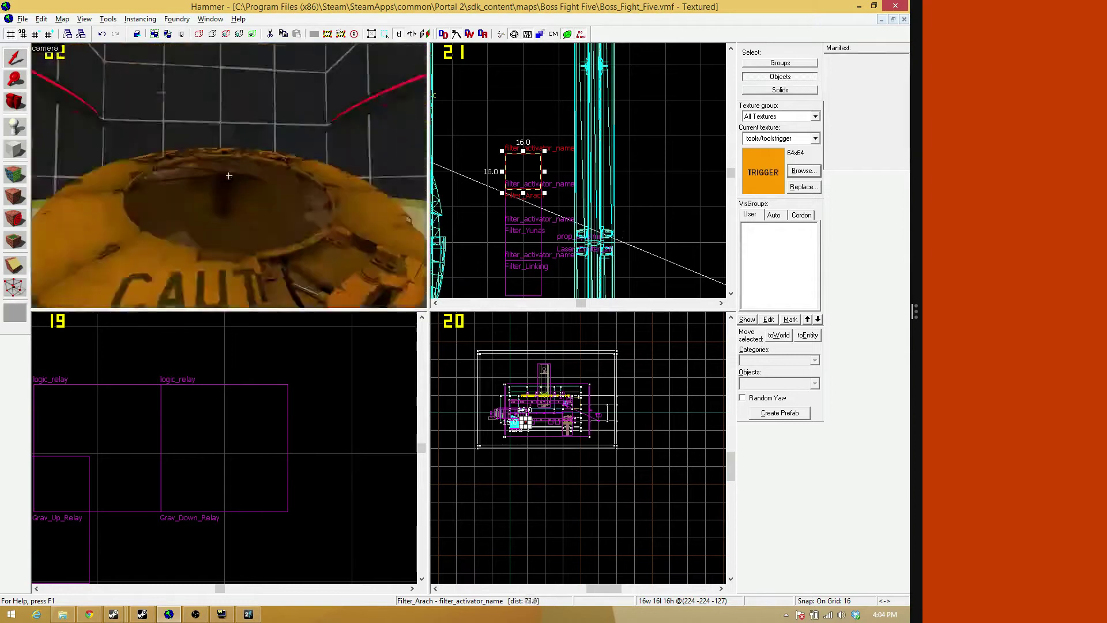
key("w")
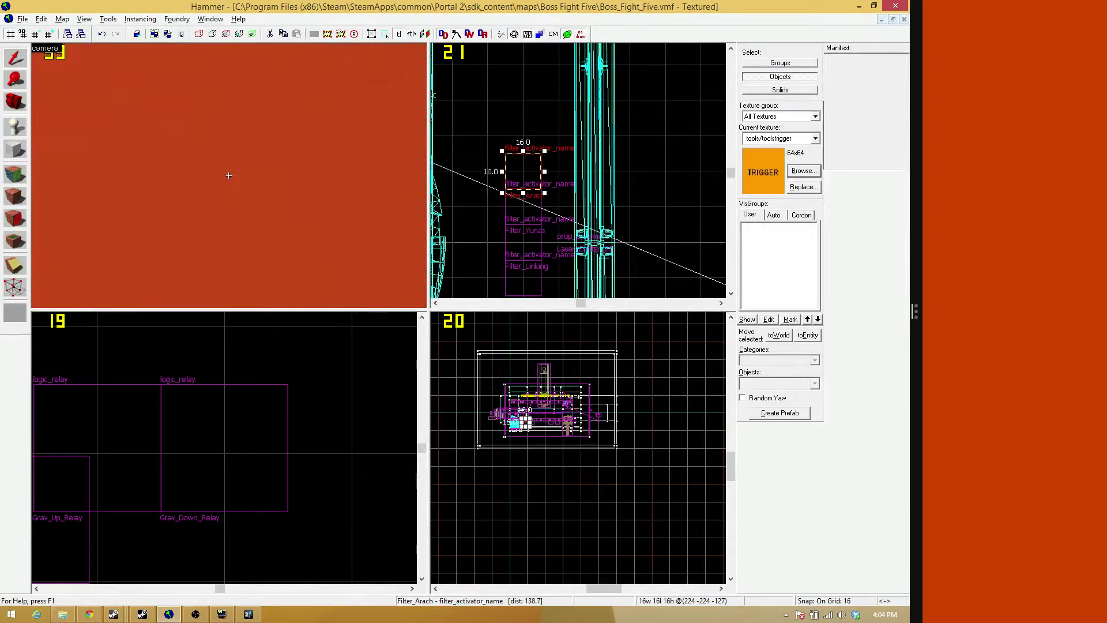
key("s")
key("z")
double_click(229, 180)
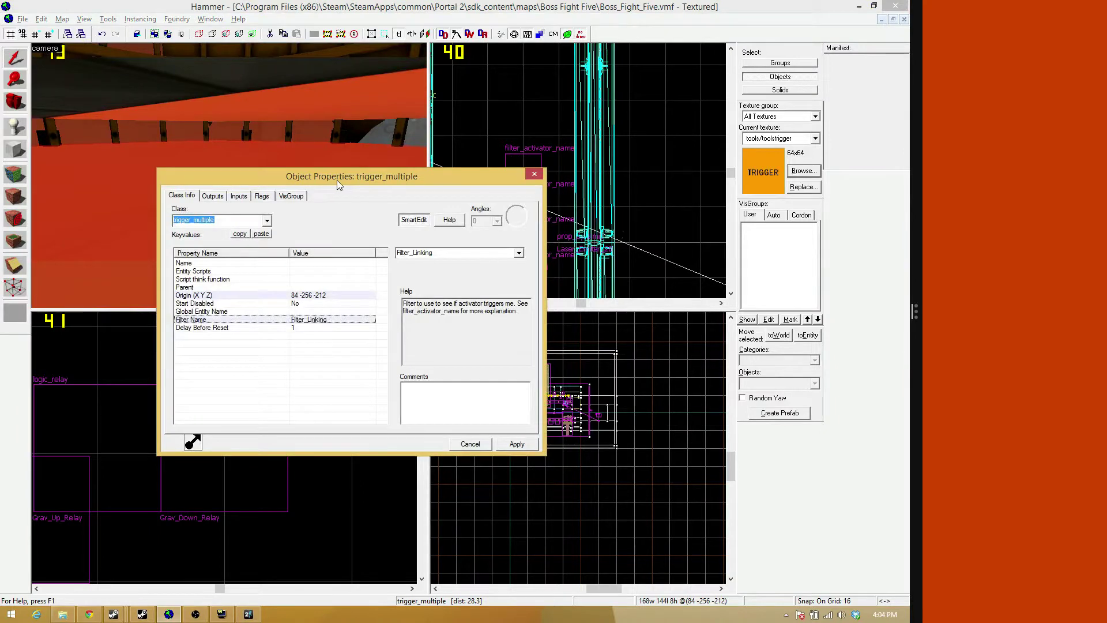
left_click(534, 173)
Set the grid to 8 units and position the trigger_multiple at 84 -256 -212 in the side view
scroll(525, 433, "up", 10)
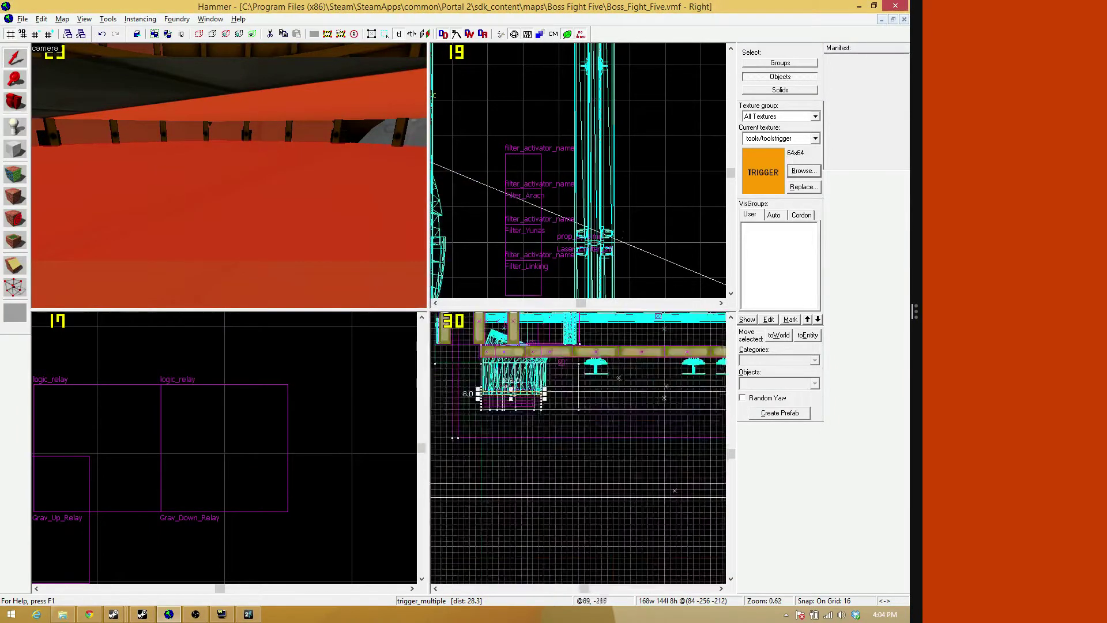
mouse_move(575, 342)
left_mouse_down()
mouse_move(576, 373)
mouse_move(563, 339)
left_mouse_up()
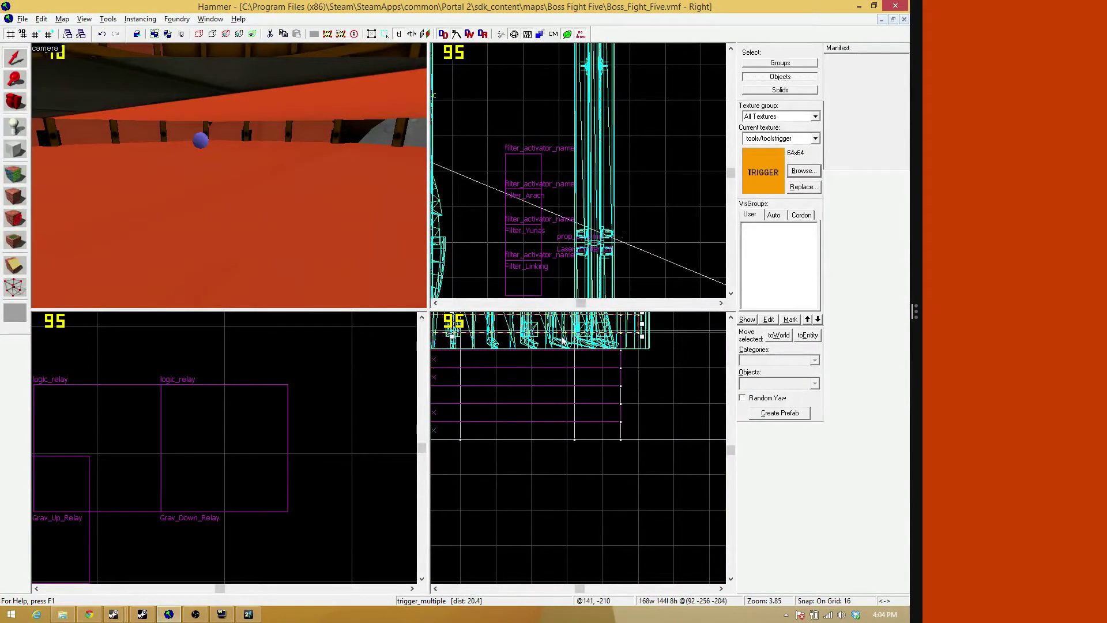
key("bracketleft")
left_click_drag(564, 338, 546, 354)
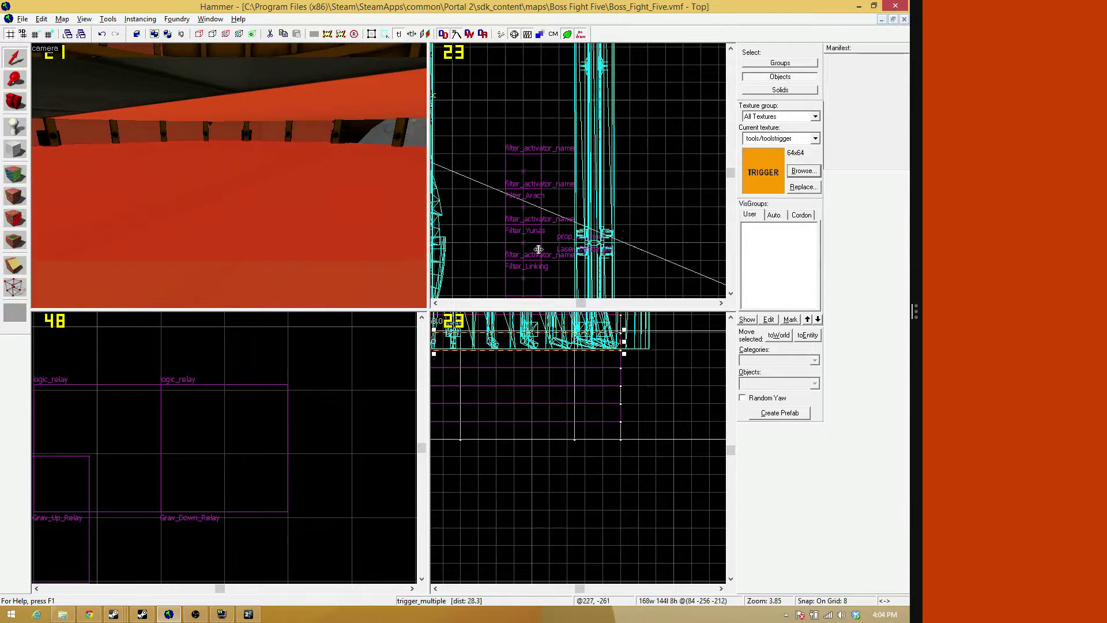
Set the selected trigger_multiple's Filter Name to Filter_Arach and apply it
key("alt+Return")
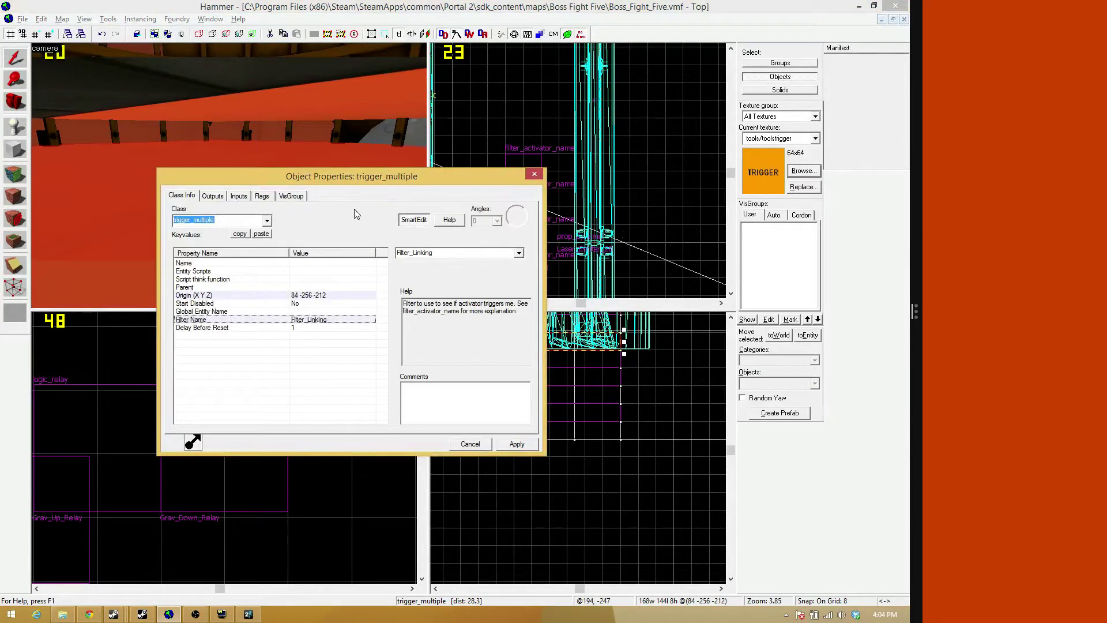
left_click(519, 252)
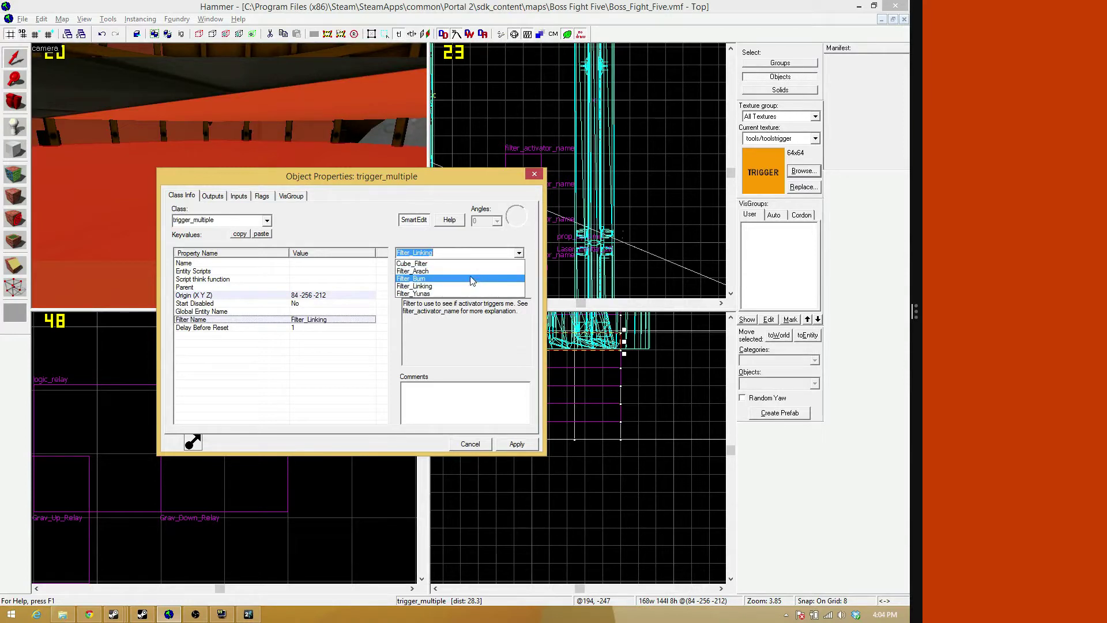
left_click(471, 271)
left_click(504, 444)
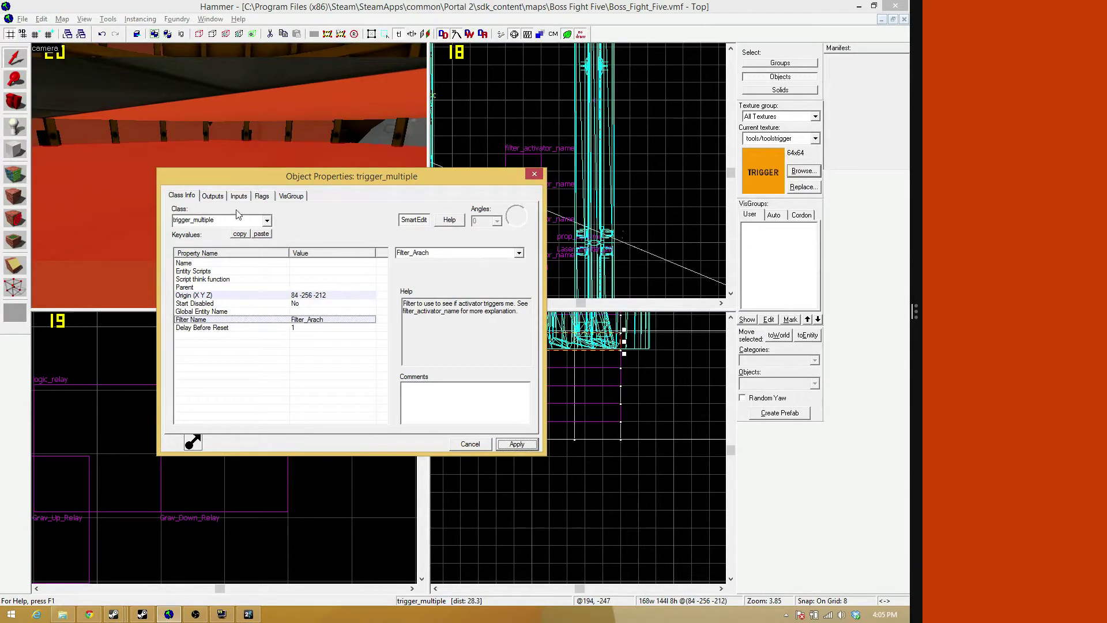
Delete the trigger's two OnStartTouch outputs that disable Linking_Sprey_Relay_1 and Linking_Sprey_Relay_2
left_click(218, 196)
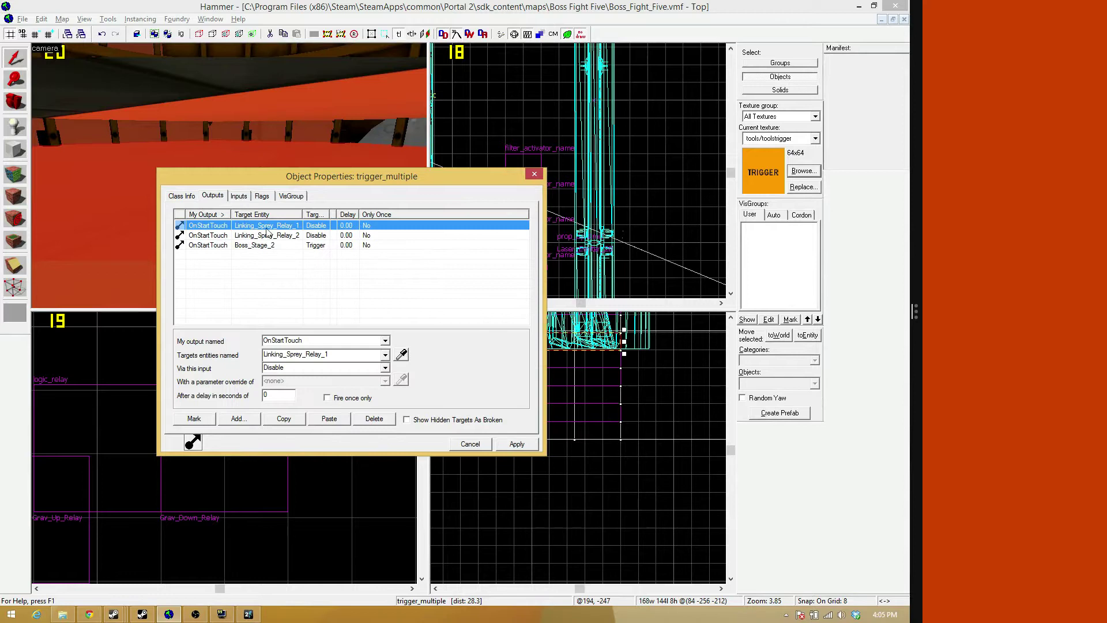
left_click(295, 236)
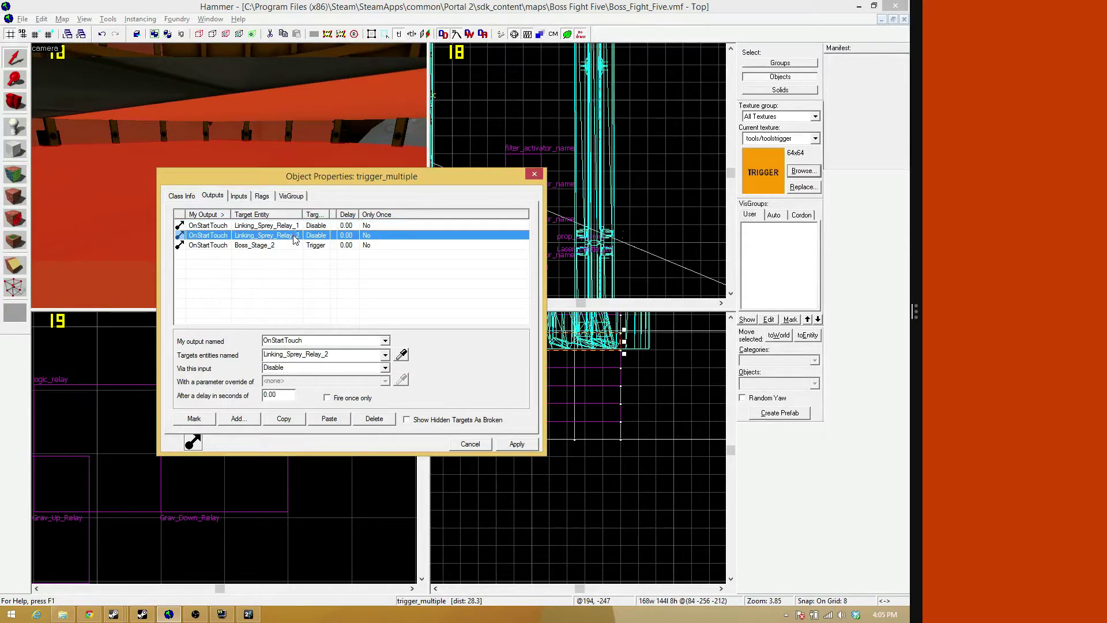
left_click(293, 230, "ctrl")
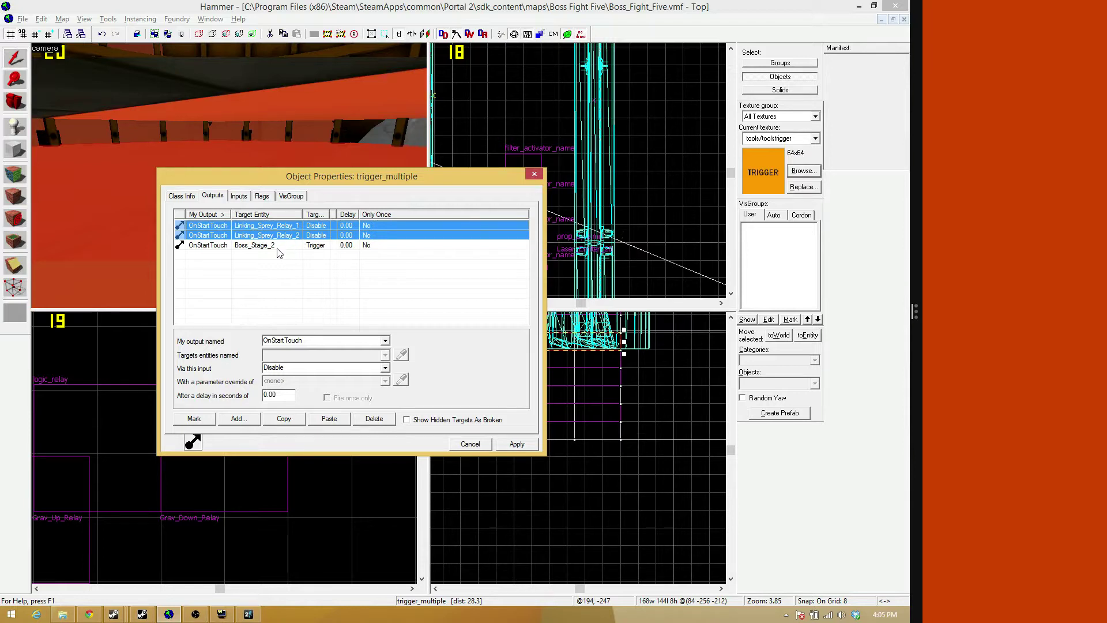
left_click(374, 420)
Retarget the trigger's remaining OnStartTouch output to Boss_Stage_3 and close its properties
left_click(249, 228)
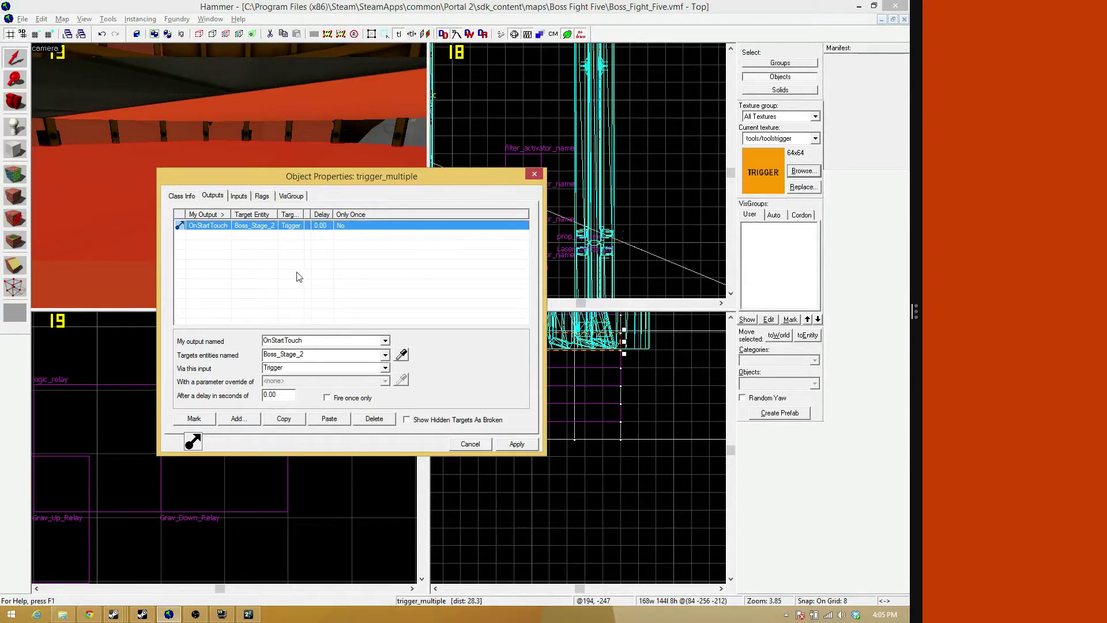
left_click(324, 354)
left_click(331, 357)
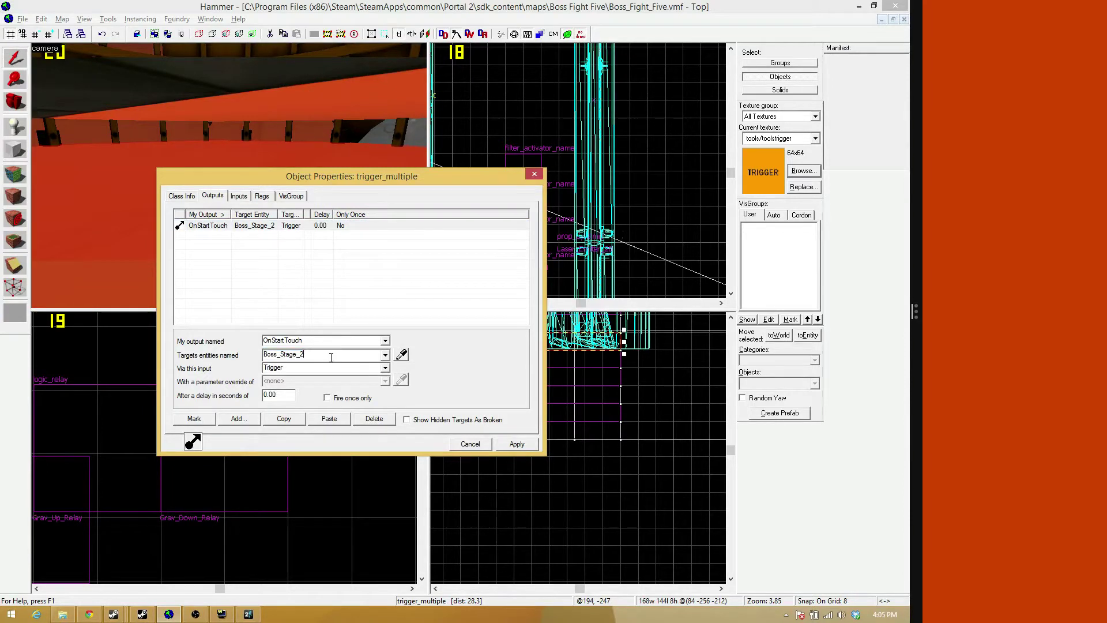
key("BackSpace")
type("3")
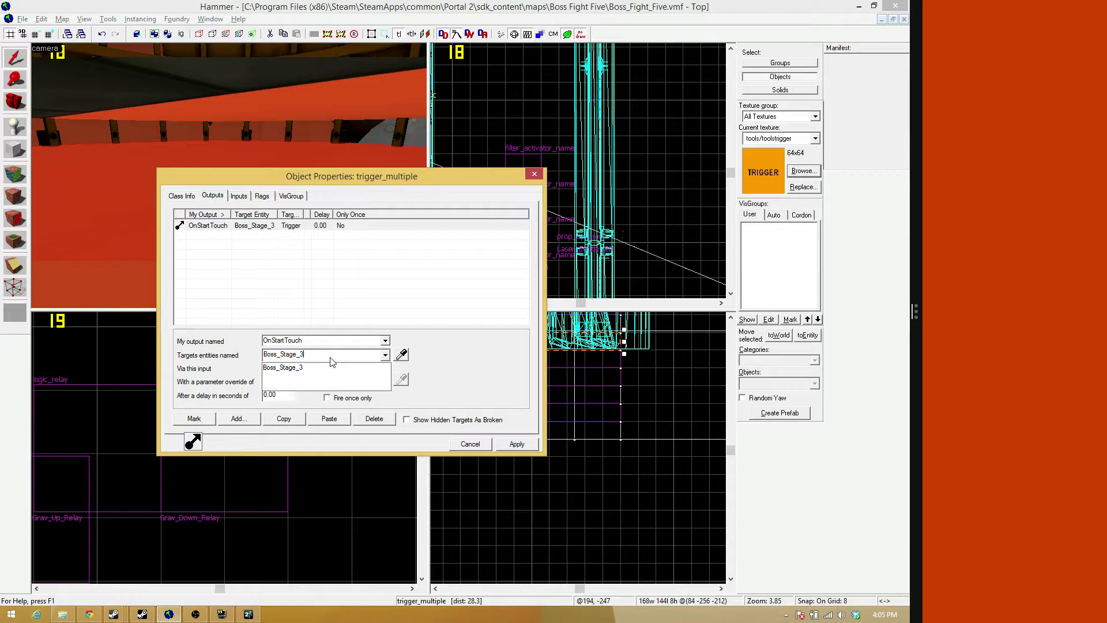
double_click(331, 357)
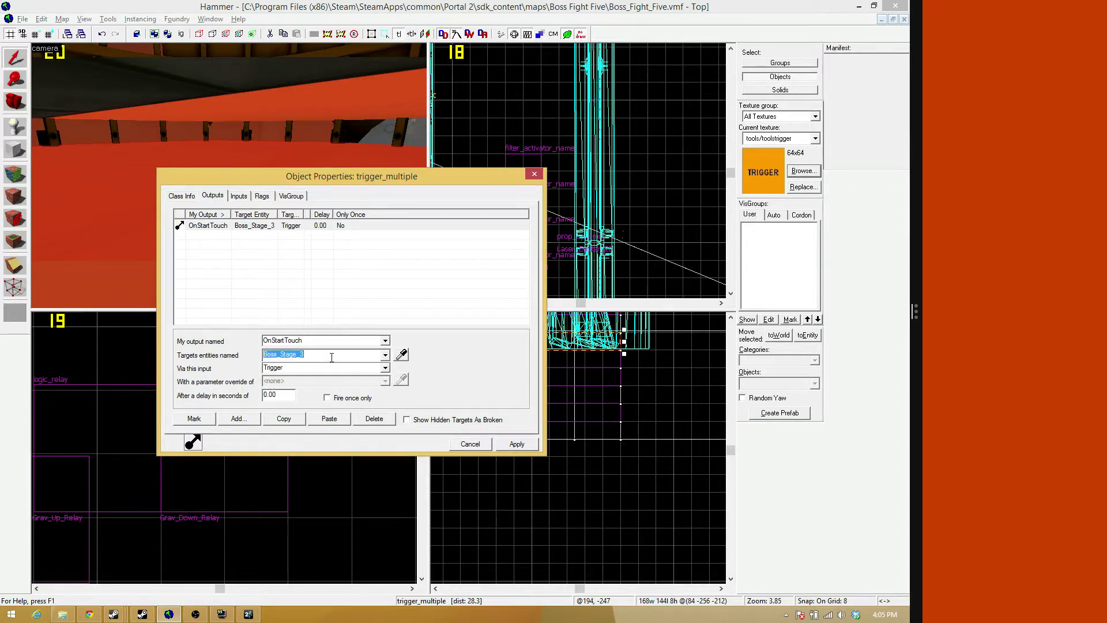
left_click(534, 173)
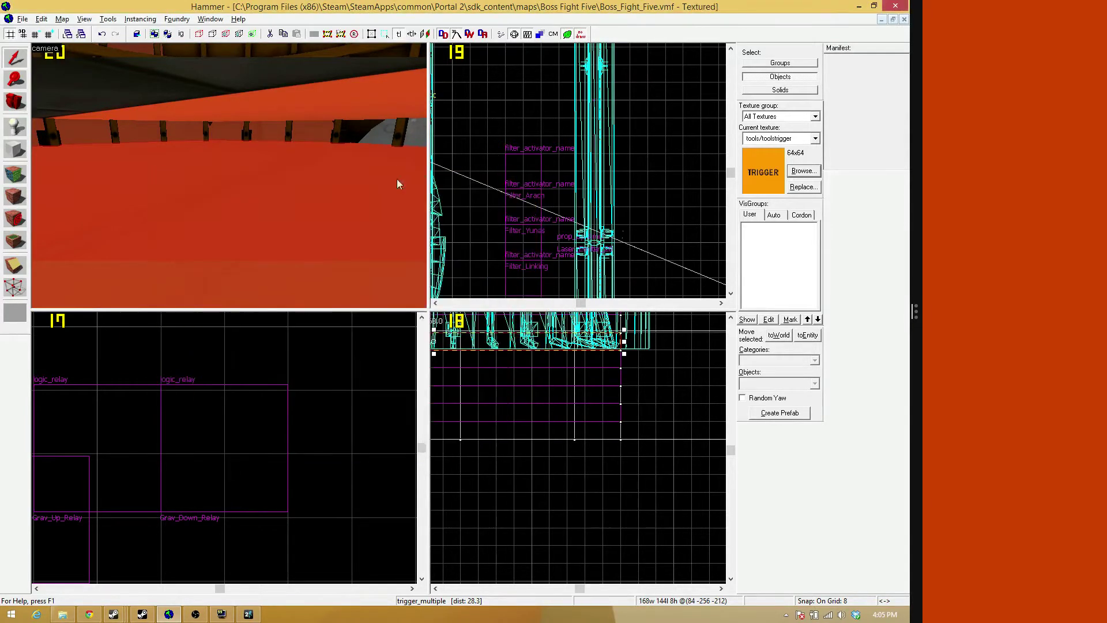
Check the properties of the Boss_Stage_2 and Boss_Stage_3 logic_relay entities beside the hanging cores
key("z")
key("w")
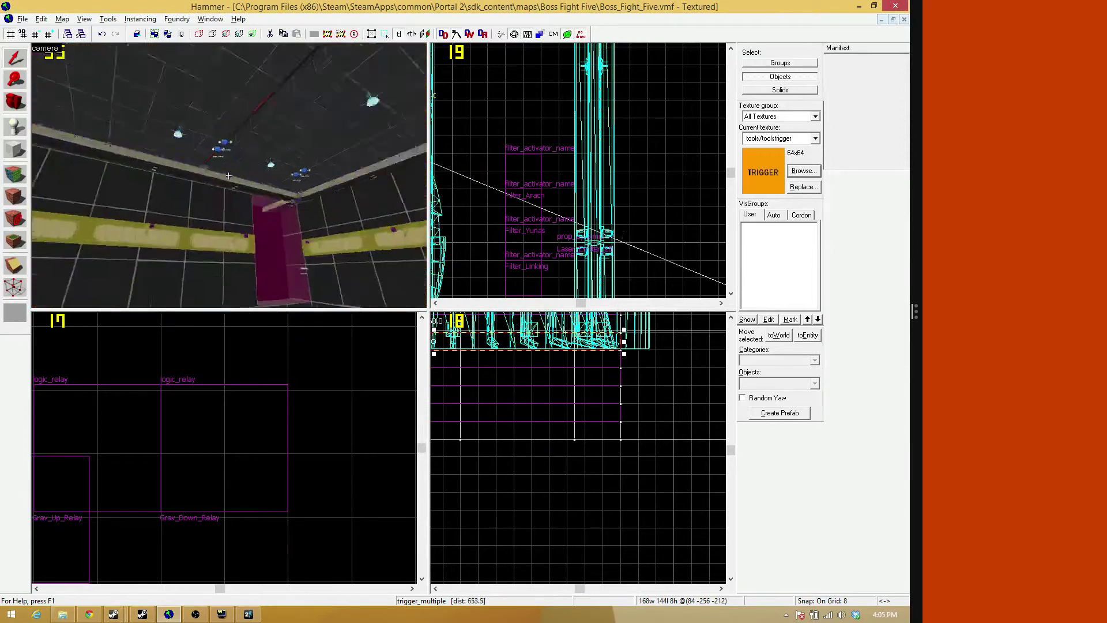
key("w")
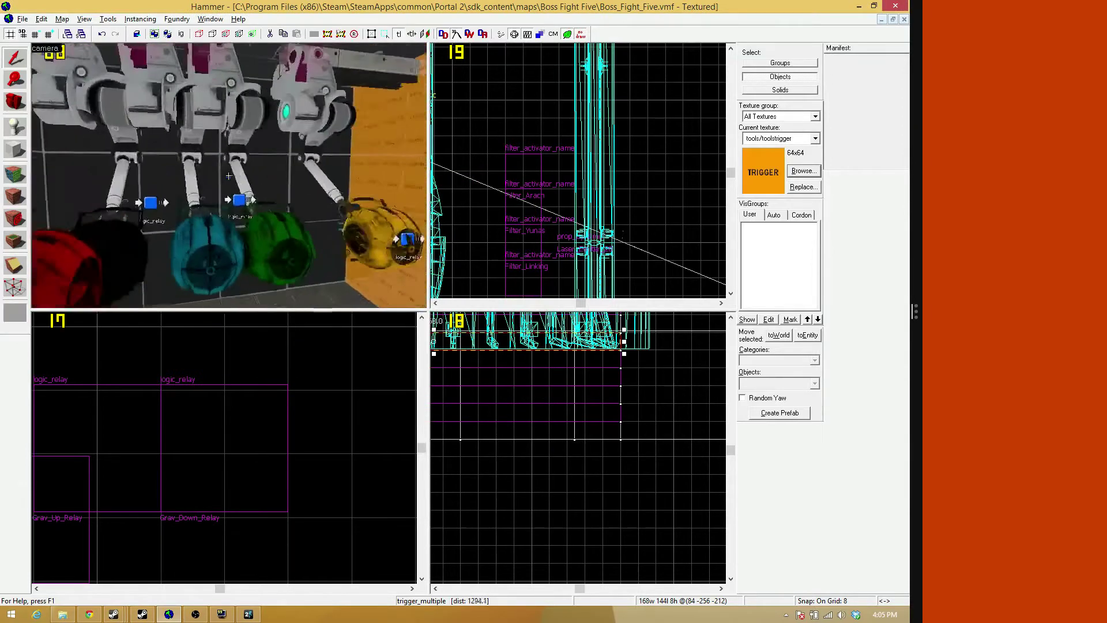
key("z")
double_click(272, 193)
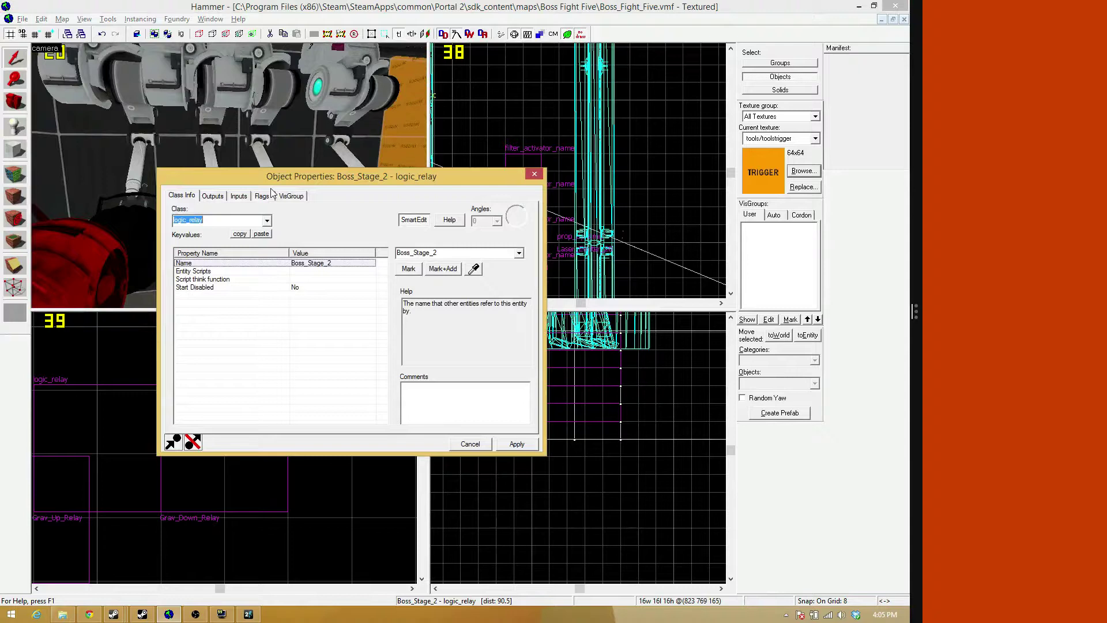
left_click(205, 136)
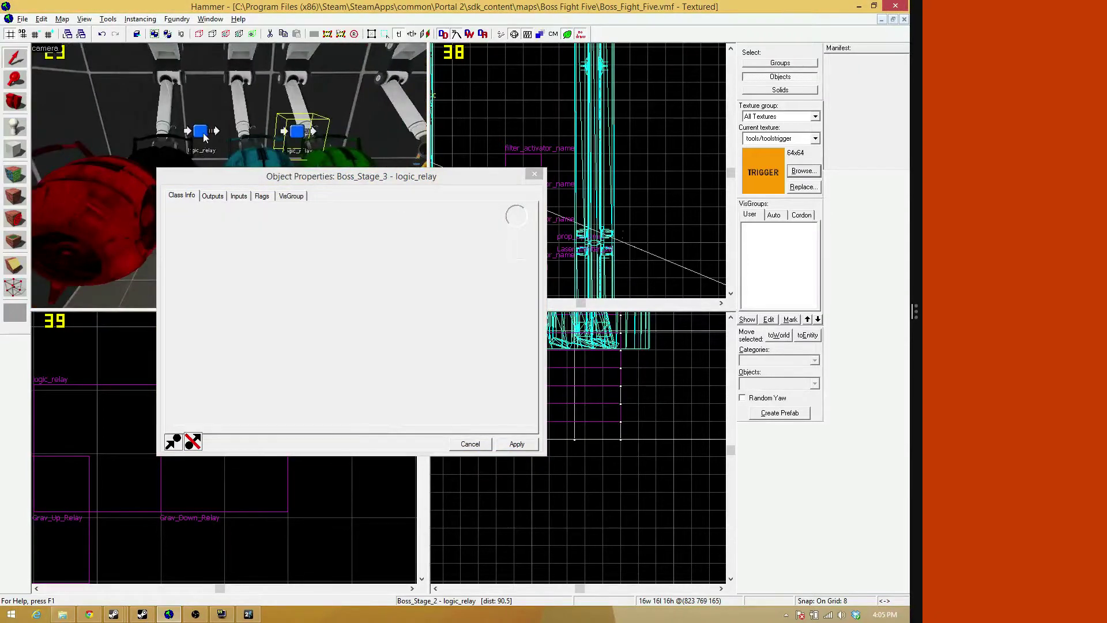
Check the Filter_Arach entity's keyvalues and inputs near the yellow machine, and close its properties
key("z")
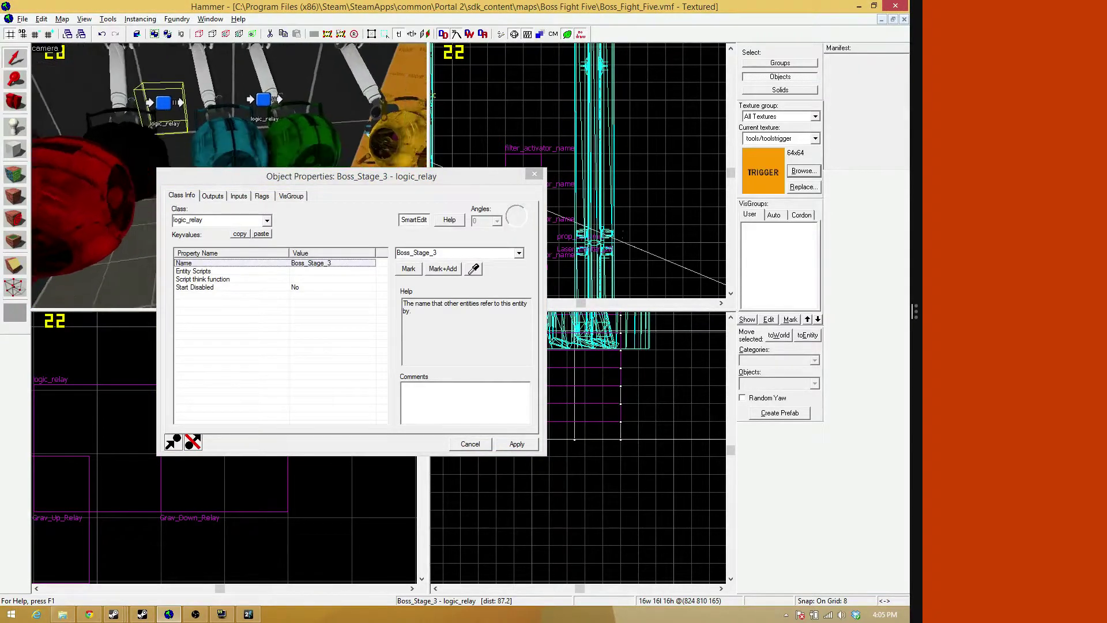
key("w")
key("w")
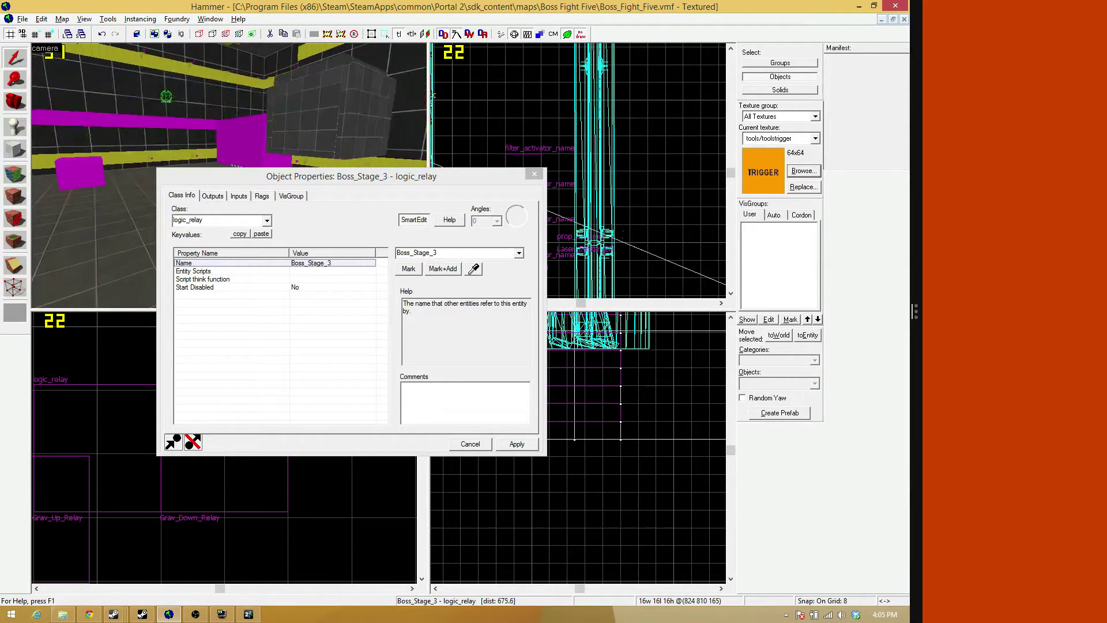
key("w")
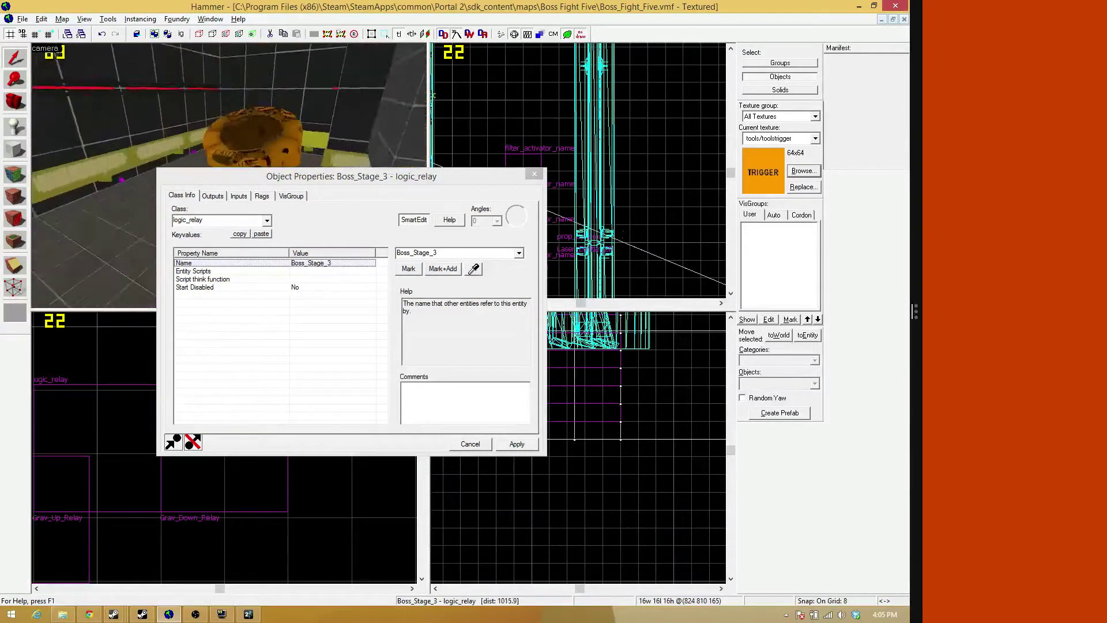
key("z")
left_click(244, 121)
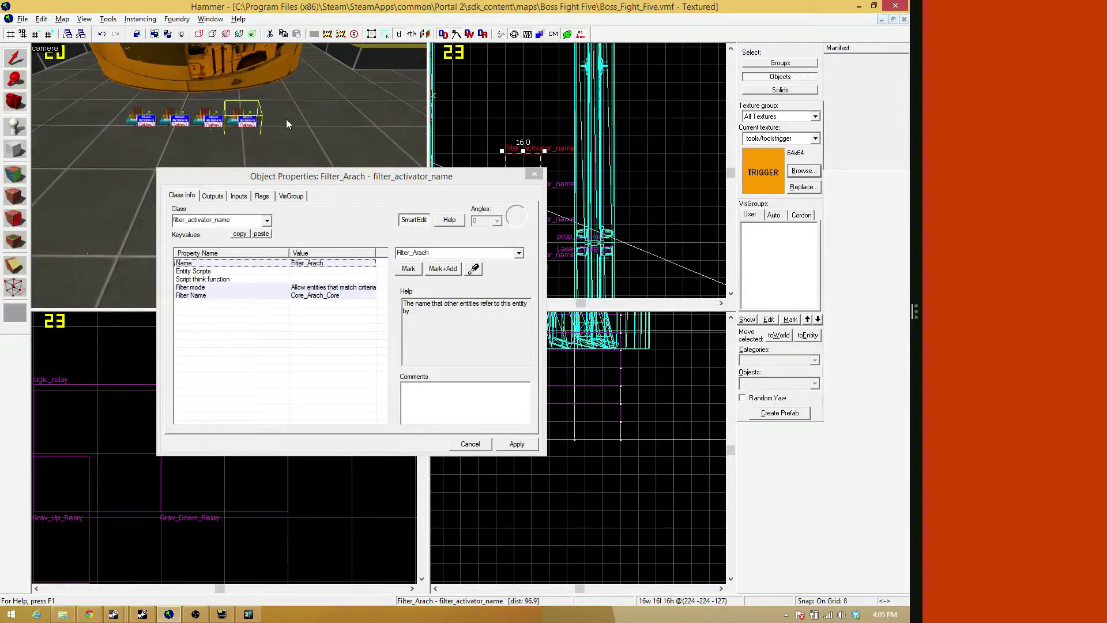
left_click(239, 196)
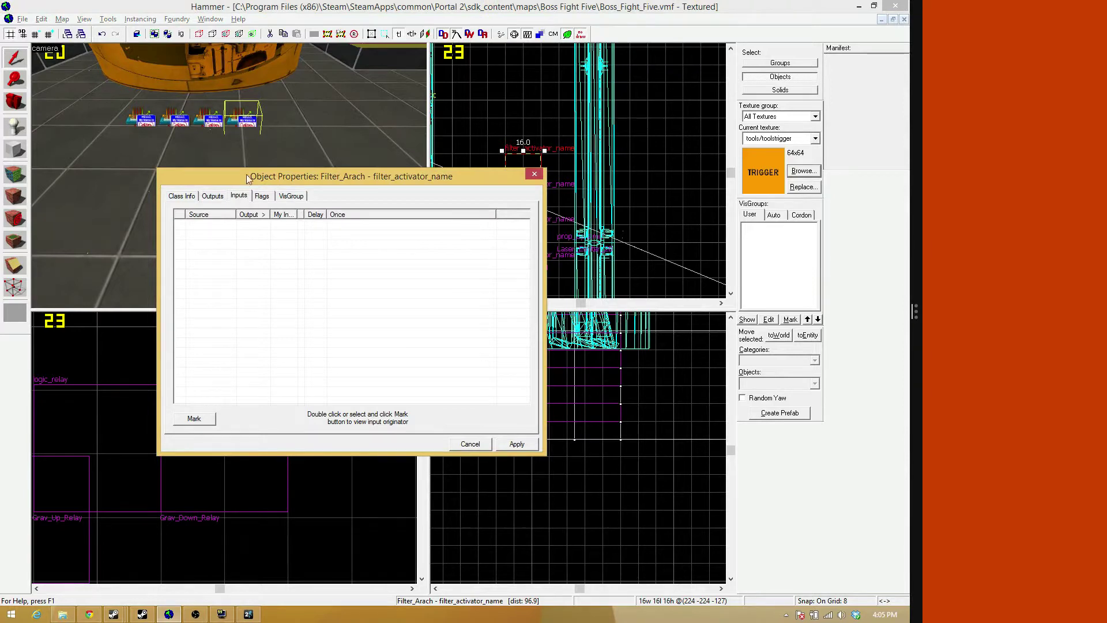
key("z")
key("w")
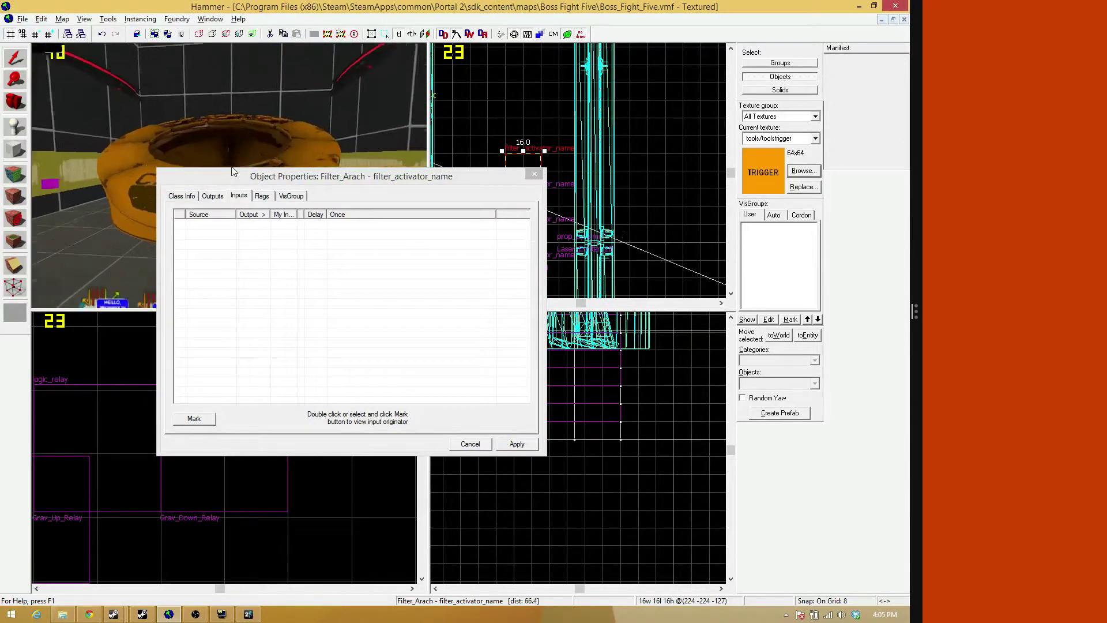
left_click(535, 174)
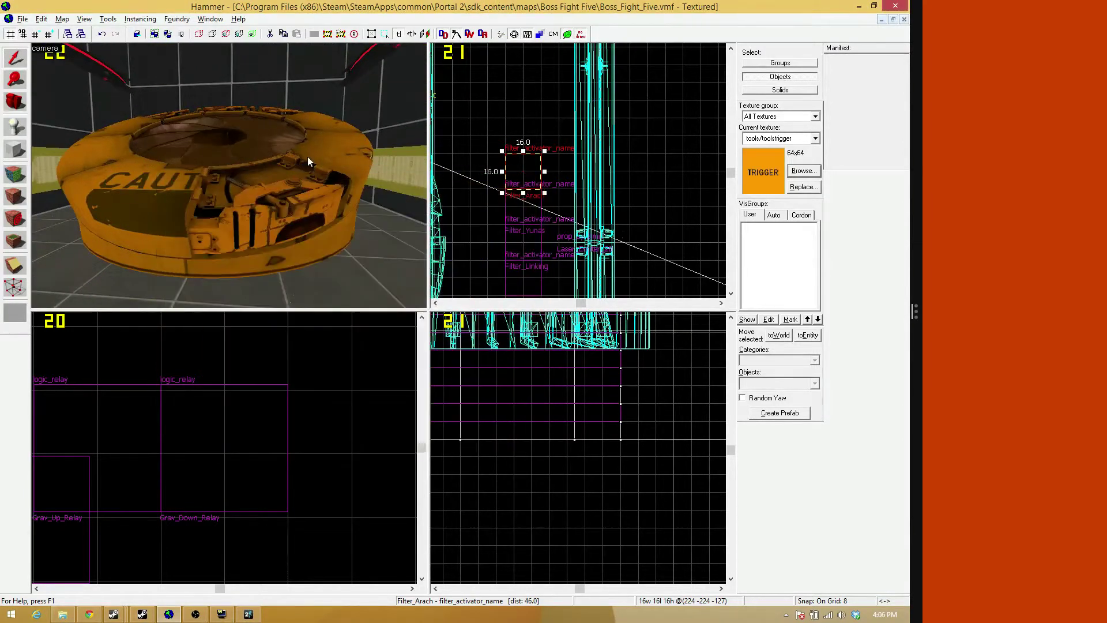
Check the keyvalues of the trigger_multiple brush in the boss arena, and close its properties
key("z")
key("w")
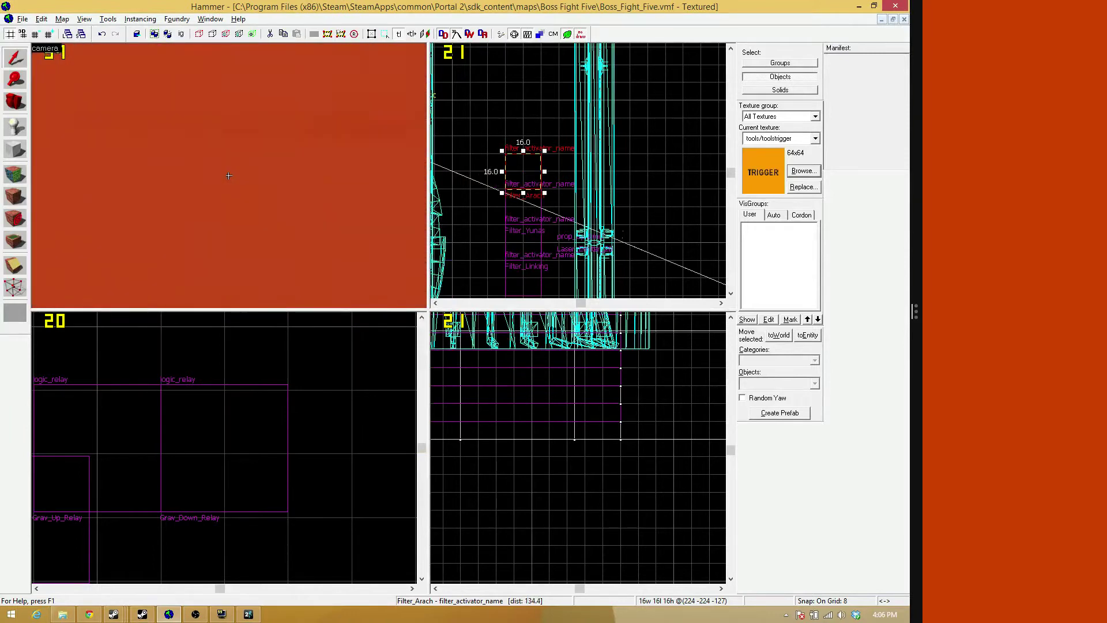
key("w")
key("z")
left_click(229, 179)
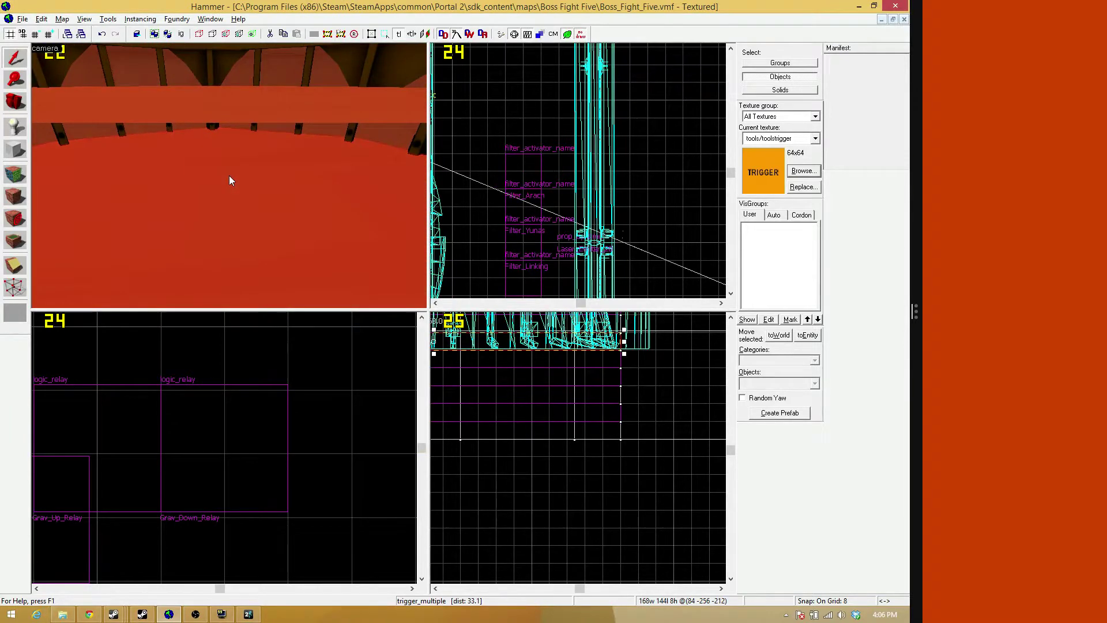
key("alt+Return")
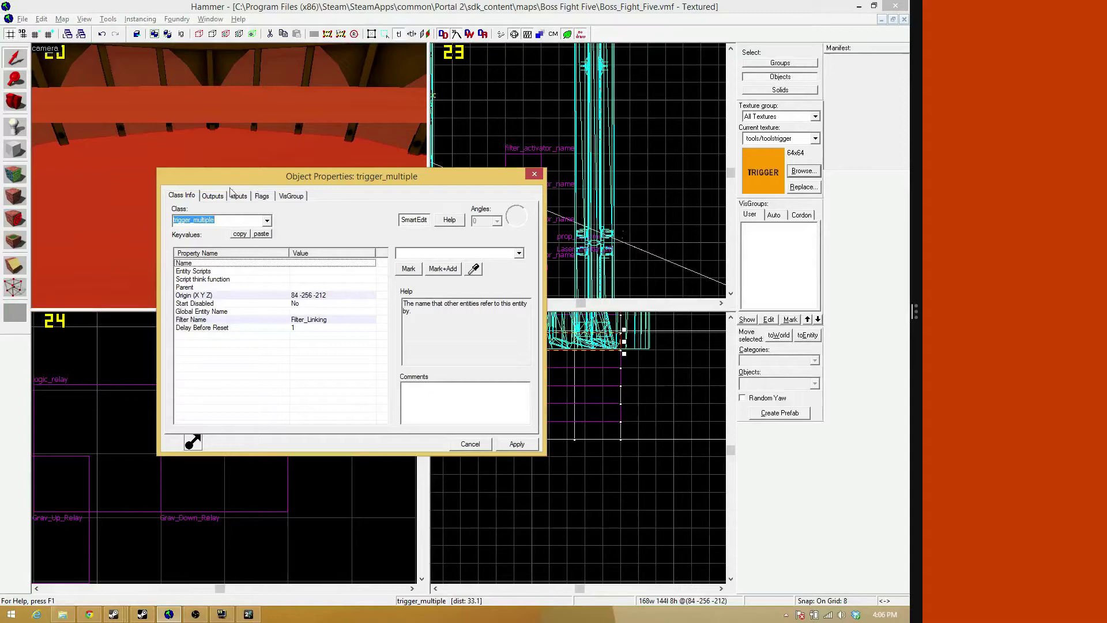
left_click(525, 175)
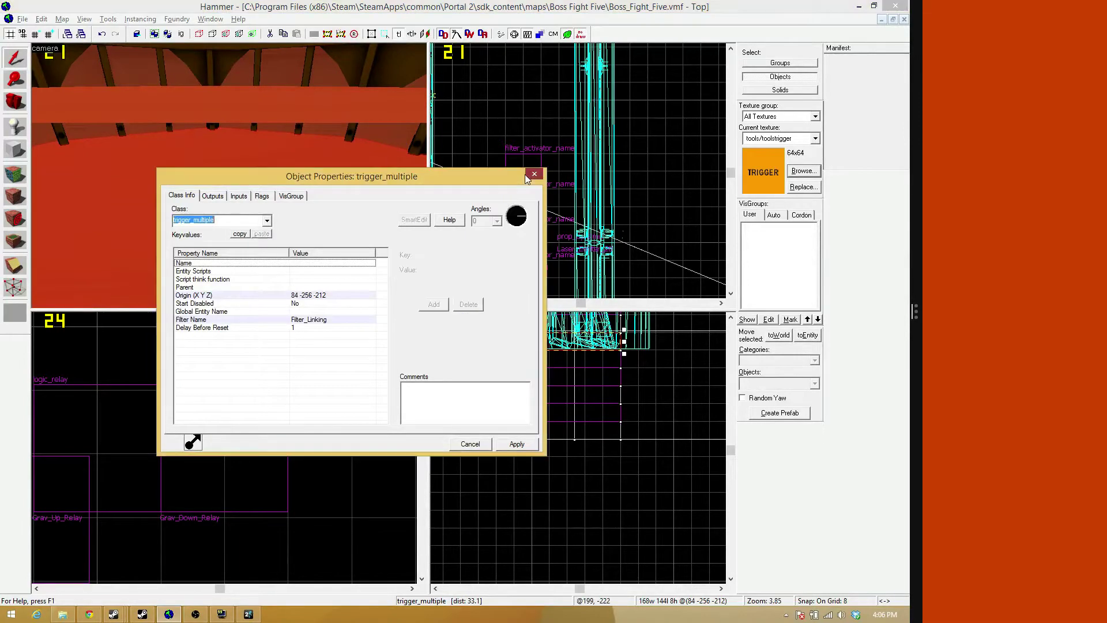
left_click(525, 175)
Follow the Boss_Stage_3 relay's inputs to its second source trigger_multiple, and check that trigger's outputs and filter name
key("z")
key("w")
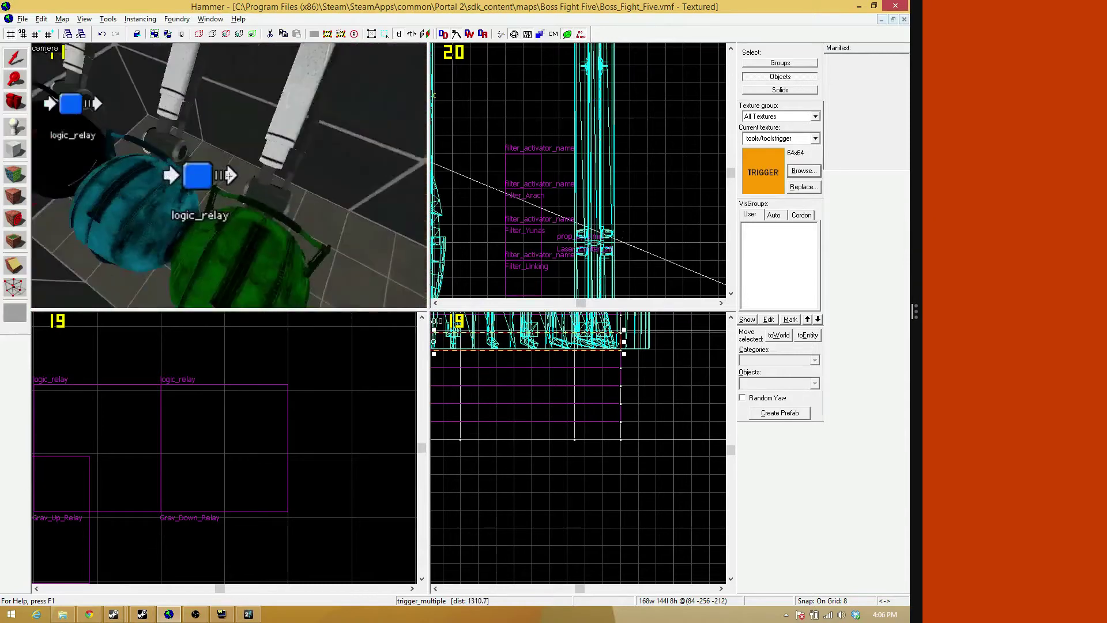
key("z")
double_click(246, 129)
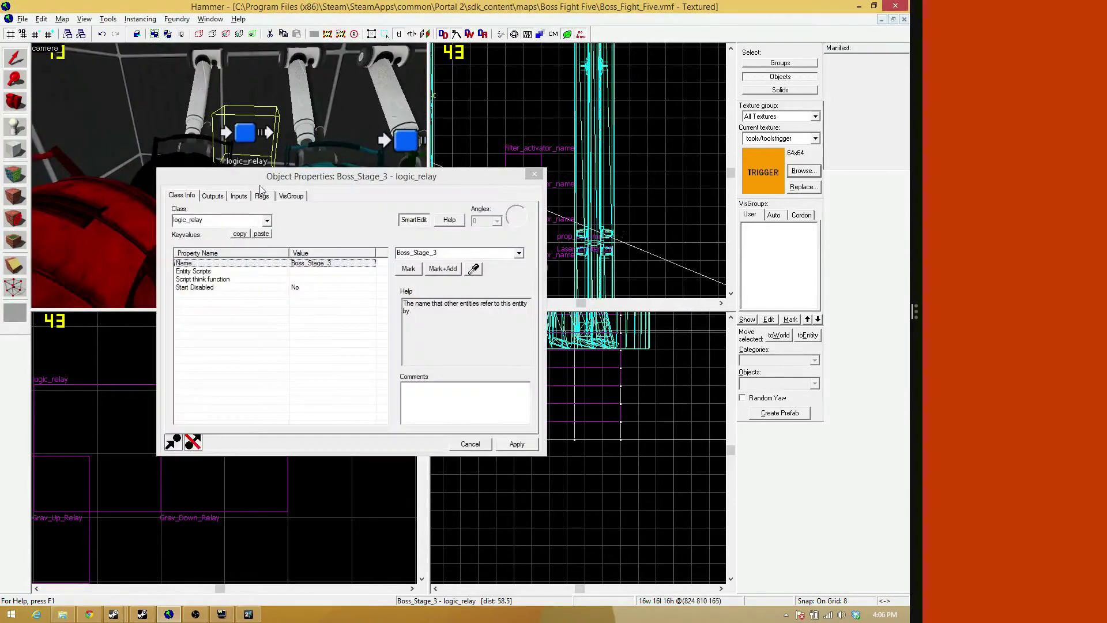
left_click(241, 196)
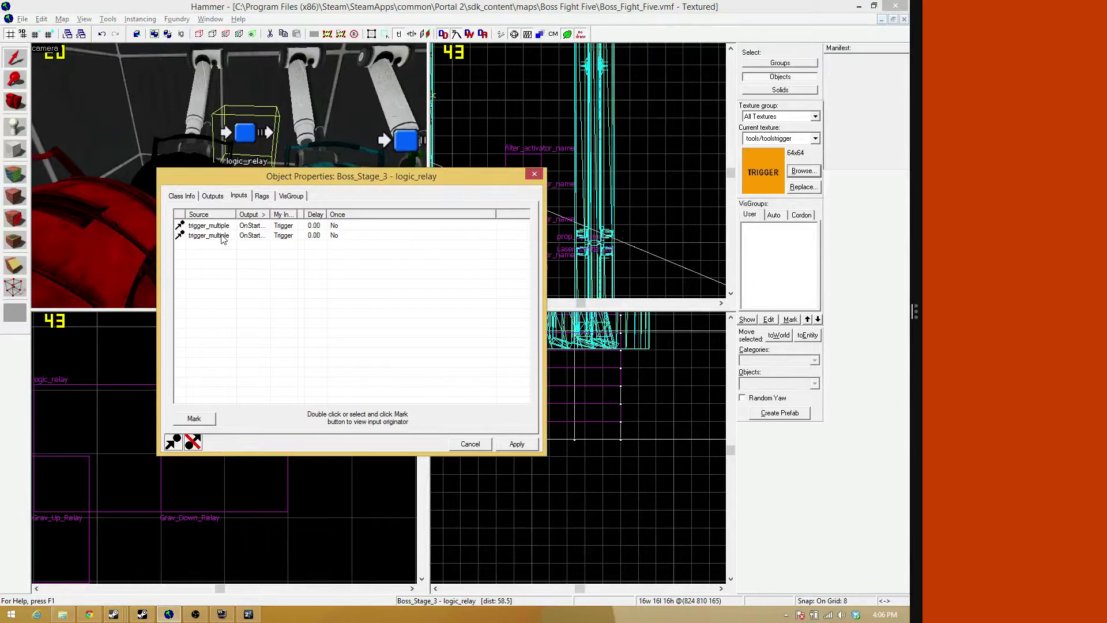
double_click(222, 236)
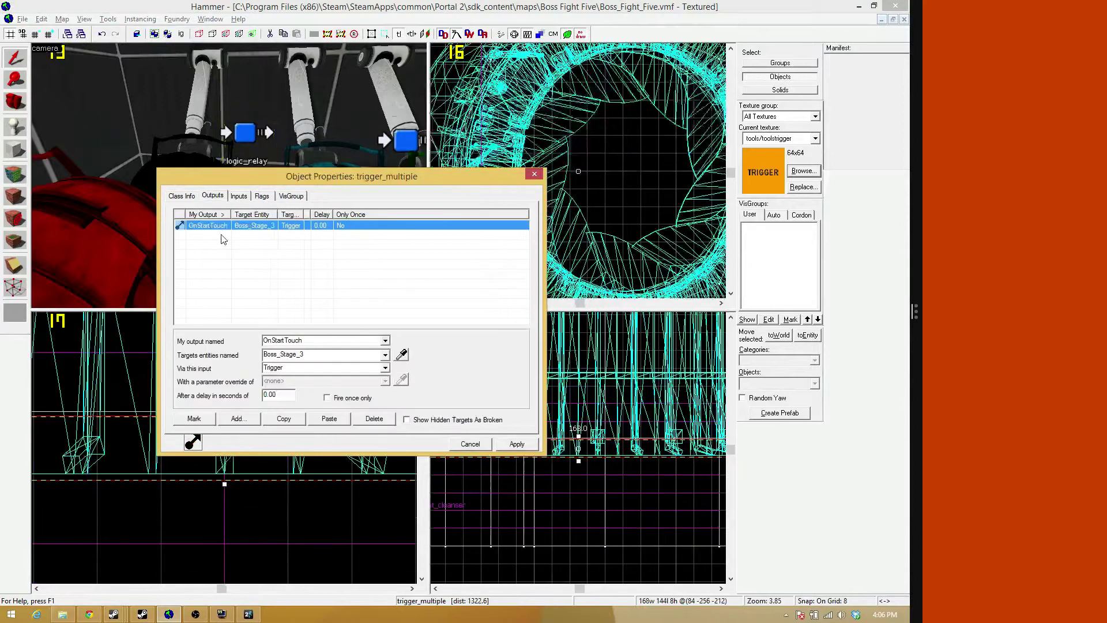
left_click(183, 196)
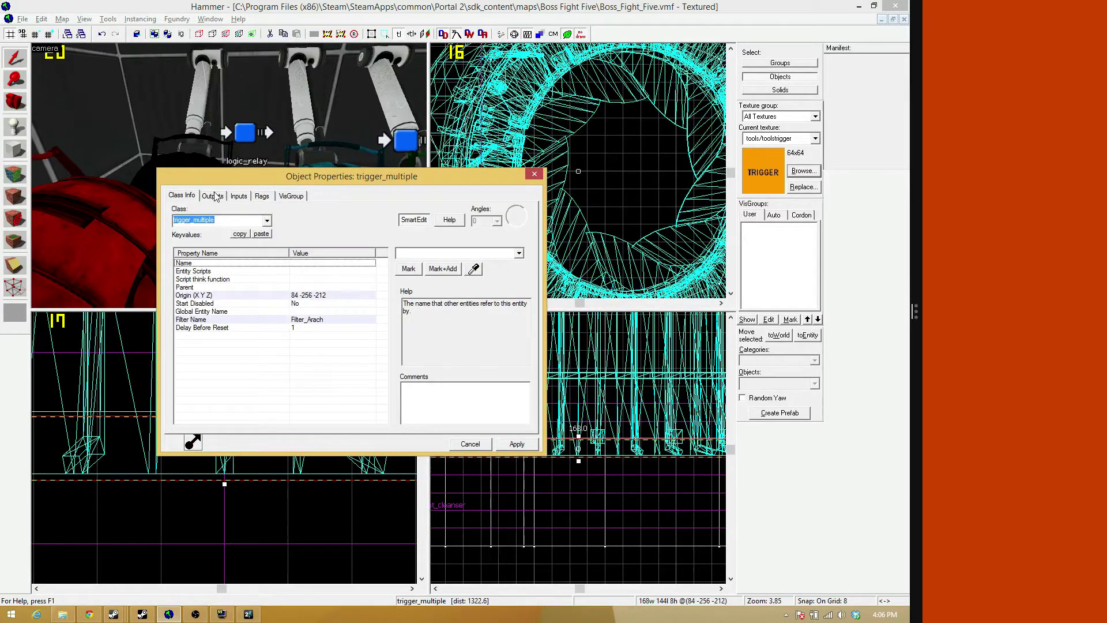
left_click(211, 196)
Retarget the Filter_Arach trigger's OnStartTouch output to Boss_Stage_4, apply it and close the properties
left_click(330, 354)
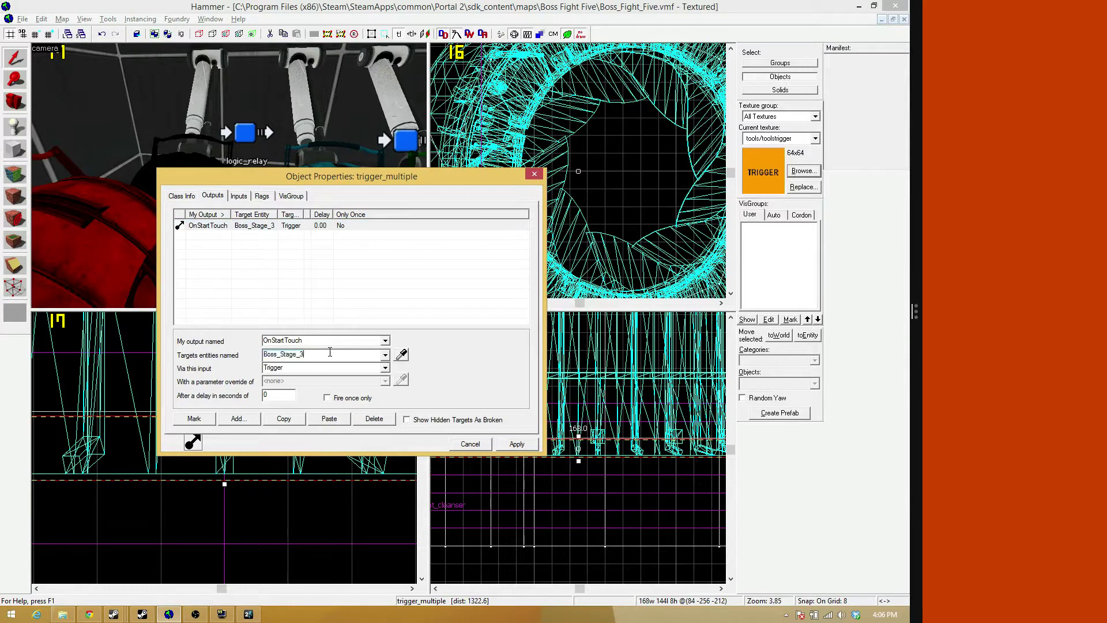
key("BackSpace")
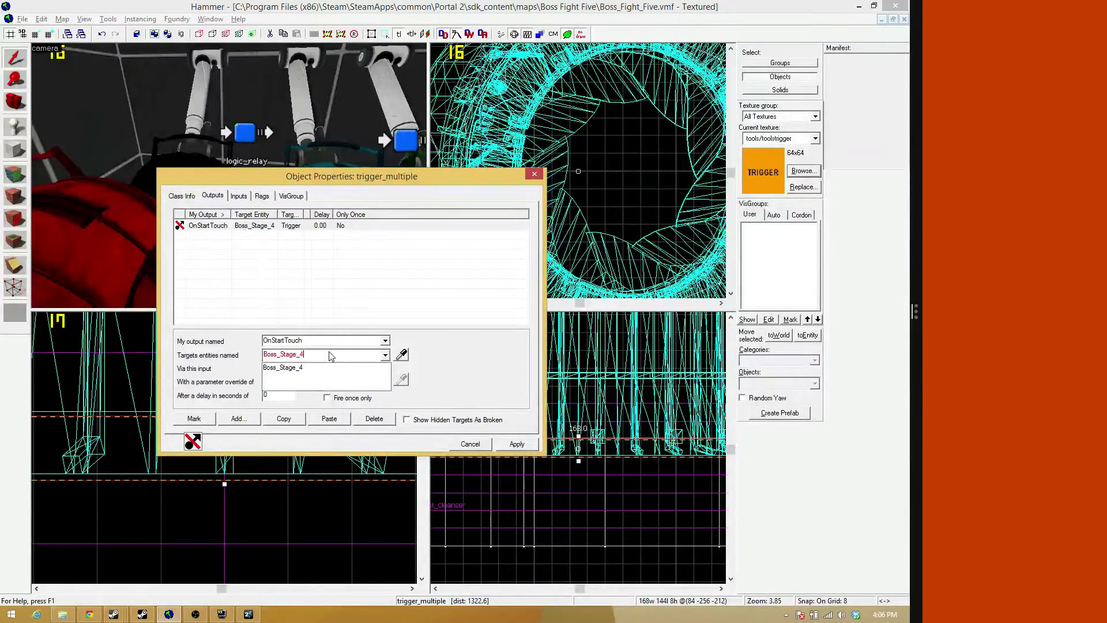
type("4")
left_click(463, 495)
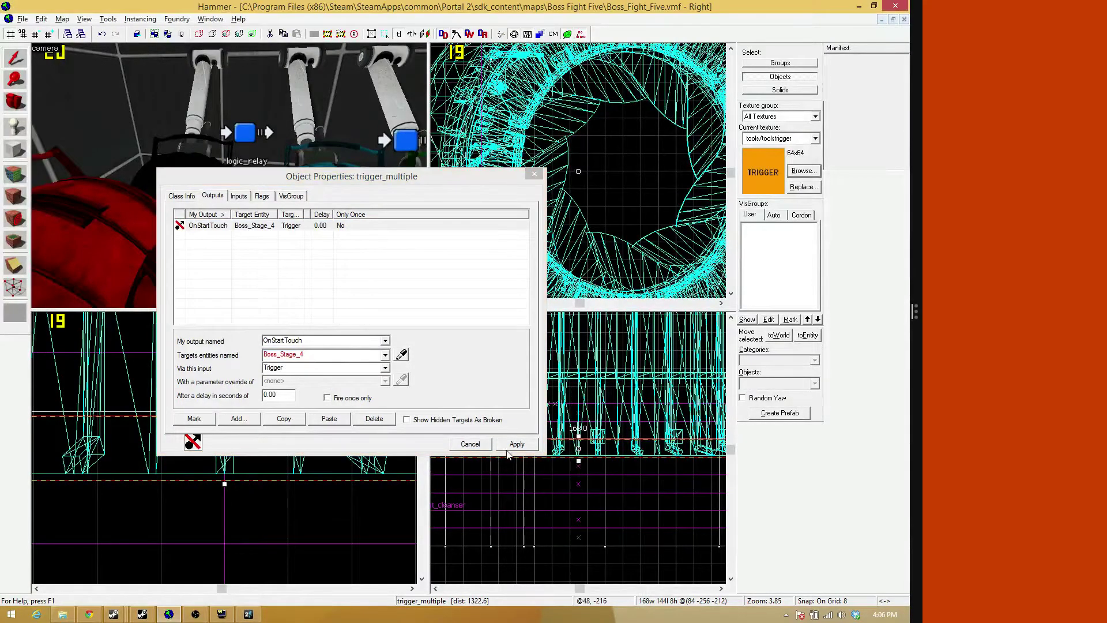
left_click(510, 449)
left_click(534, 174)
Rotate the red personality core about the Z axis so it faces the same way as the black hanging core
key("z")
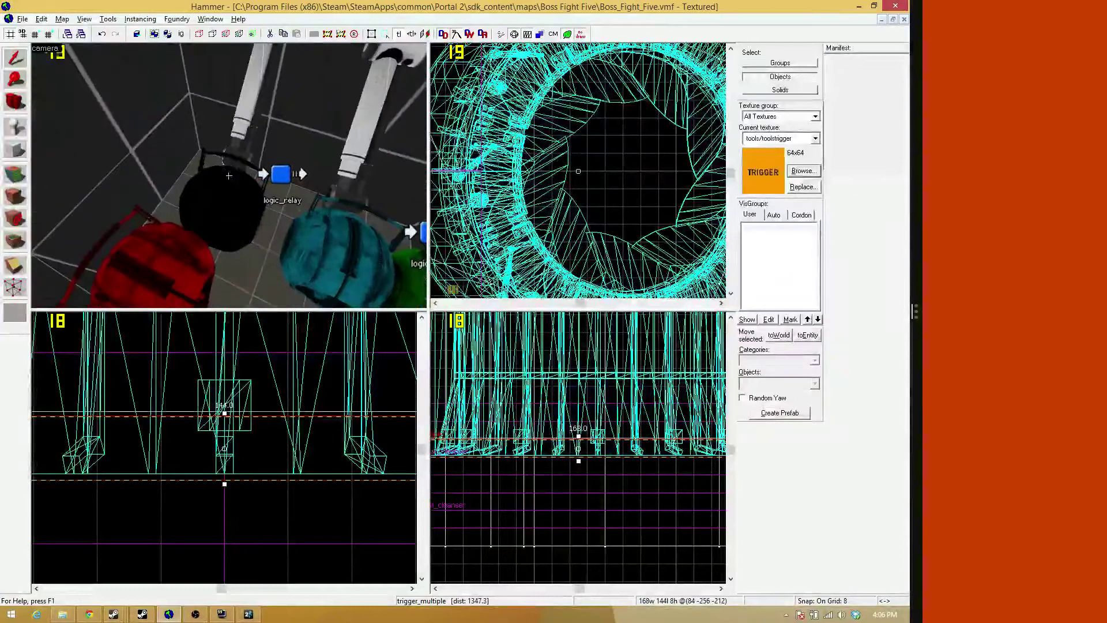
left_click(228, 175)
key("z")
left_click(157, 253)
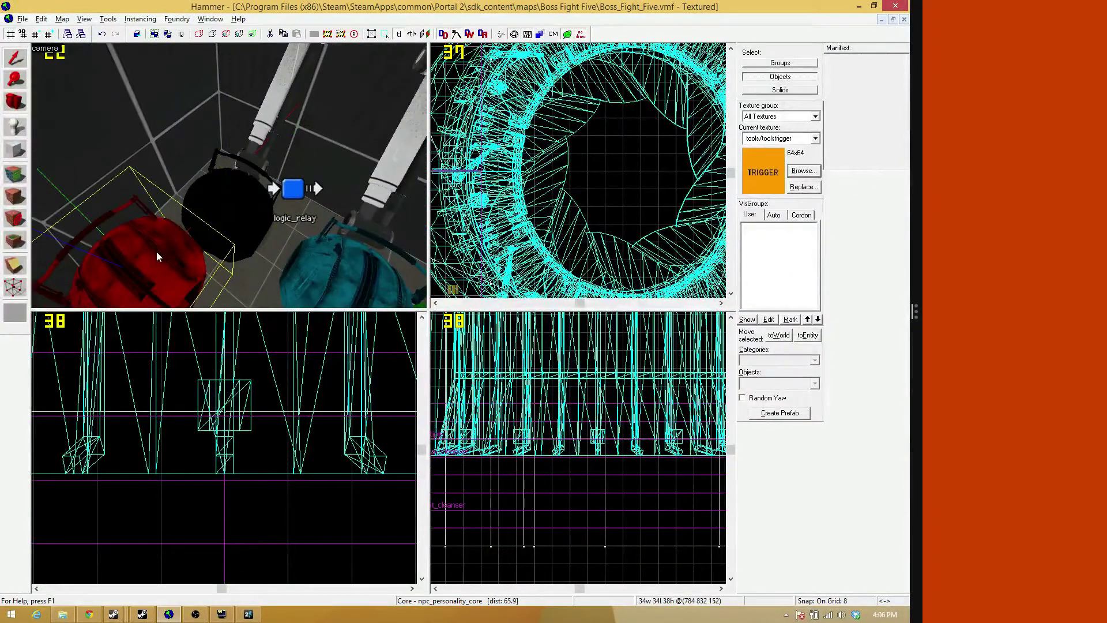
key("ctrl+m")
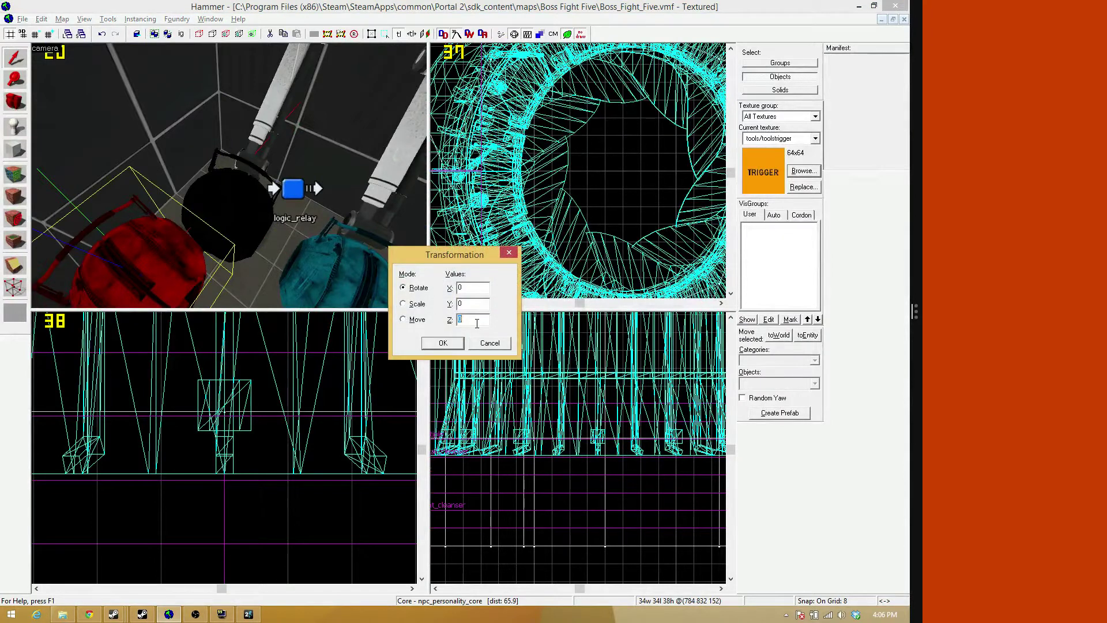
key("Return")
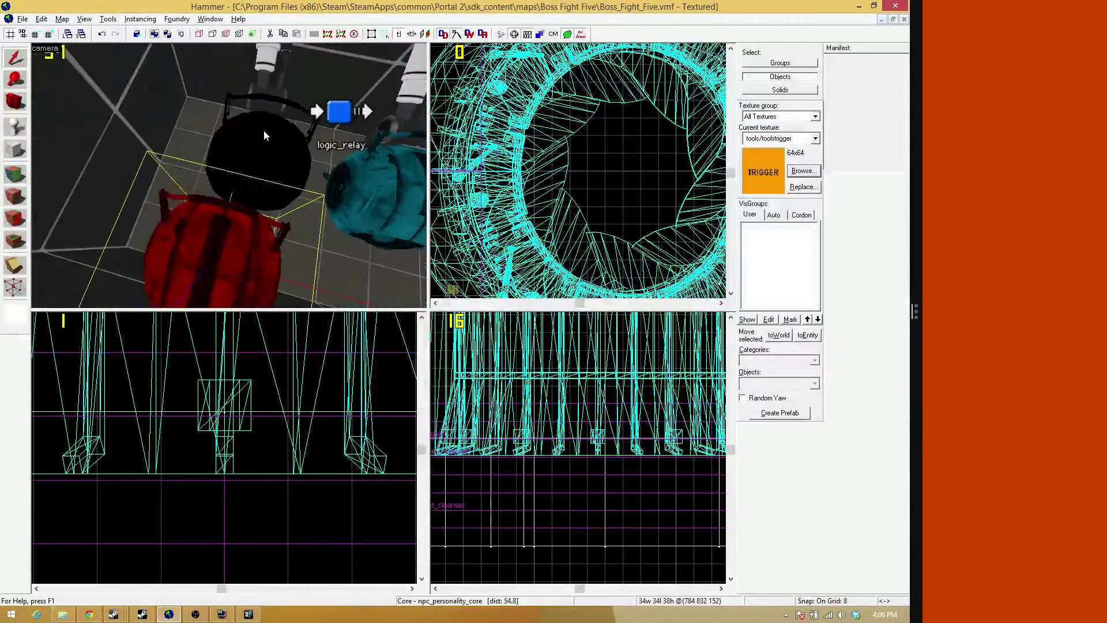
Duplicate the black Core_Arach_Core together with its arm and mounting parts, placing the copy about 45 units further along the row in the top view
left_click(265, 128)
key("z")
key("s")
key("w")
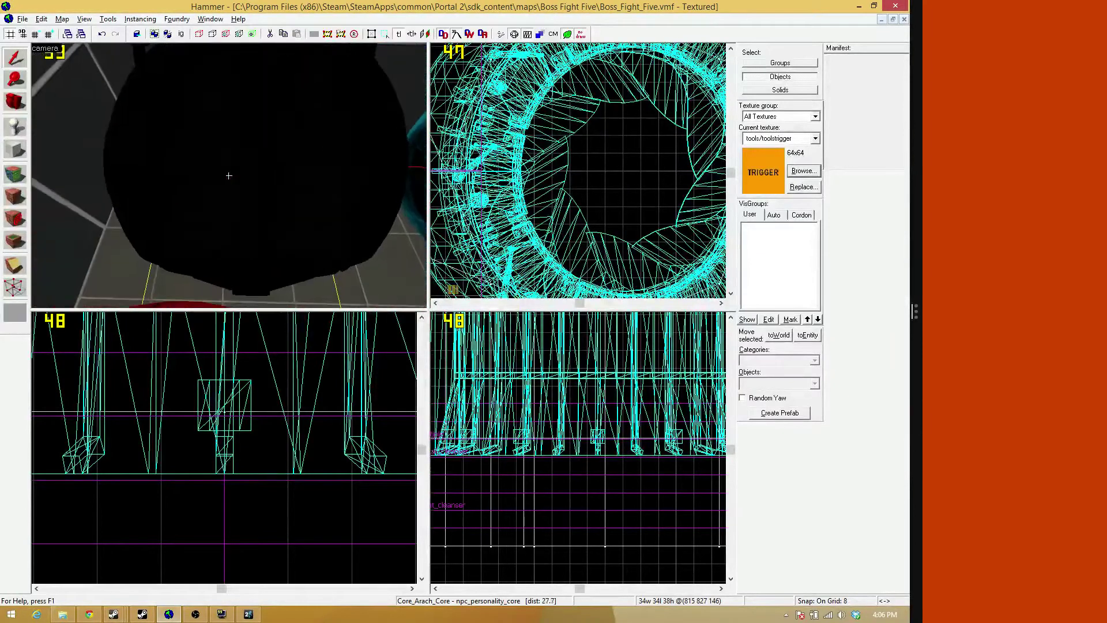
key("z")
left_click(220, 164, "ctrl")
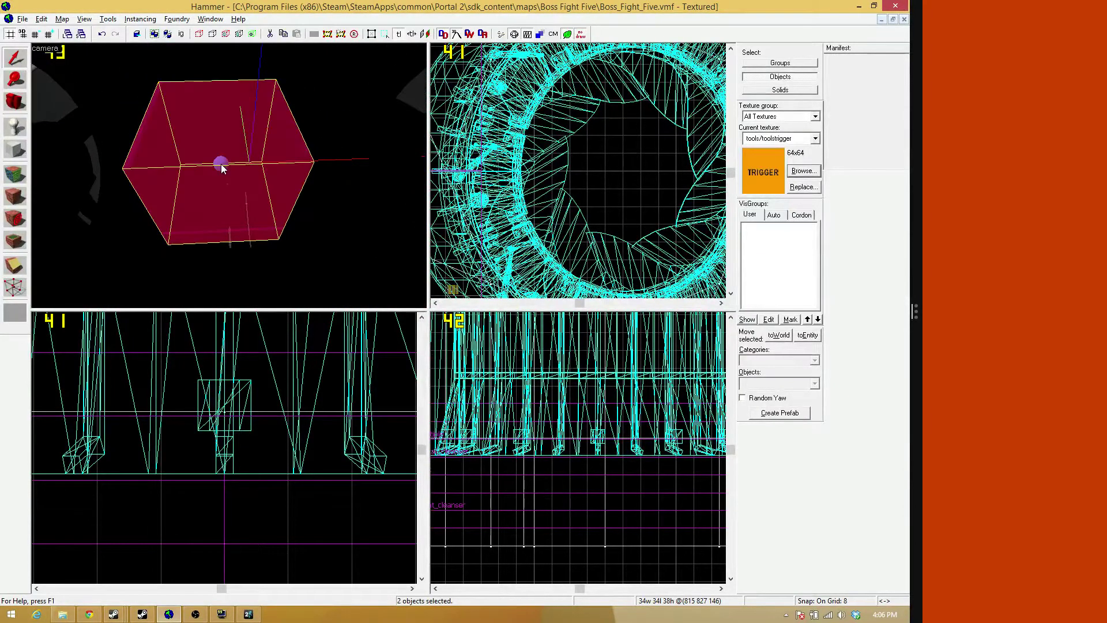
key("z")
key("s")
key("w")
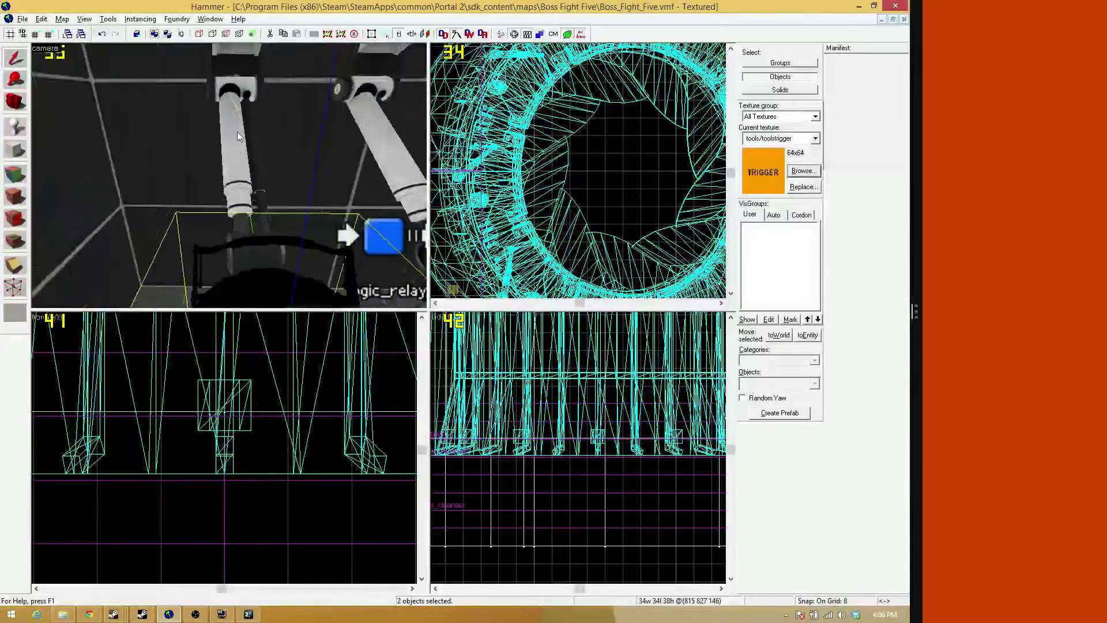
left_click(229, 175, "ctrl")
left_click(229, 175, "ctrl")
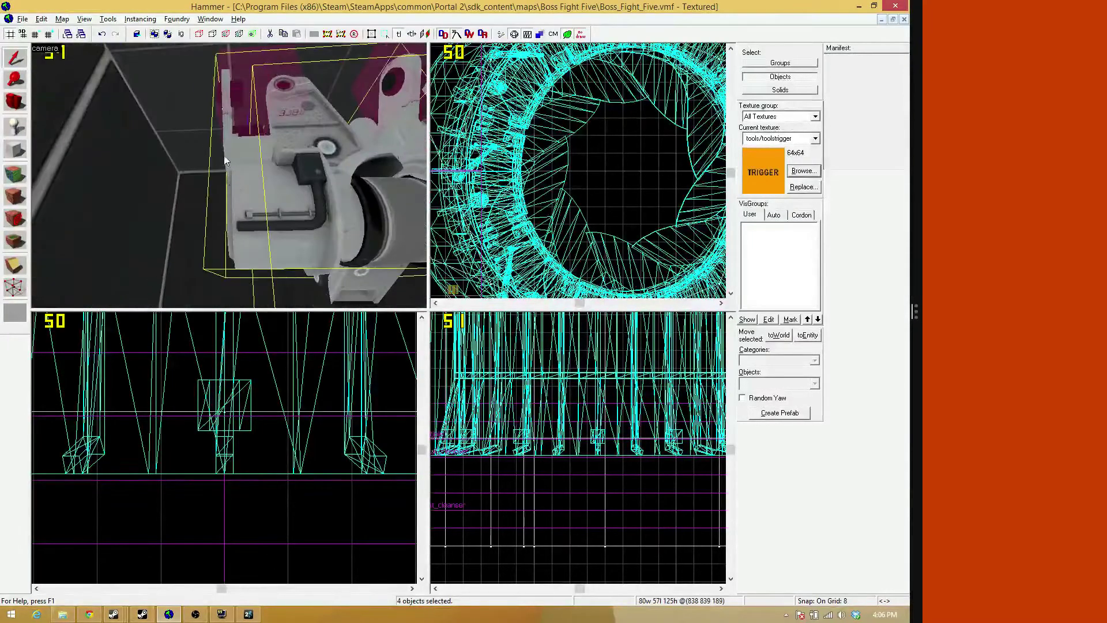
key("z")
left_click(218, 117, "ctrl")
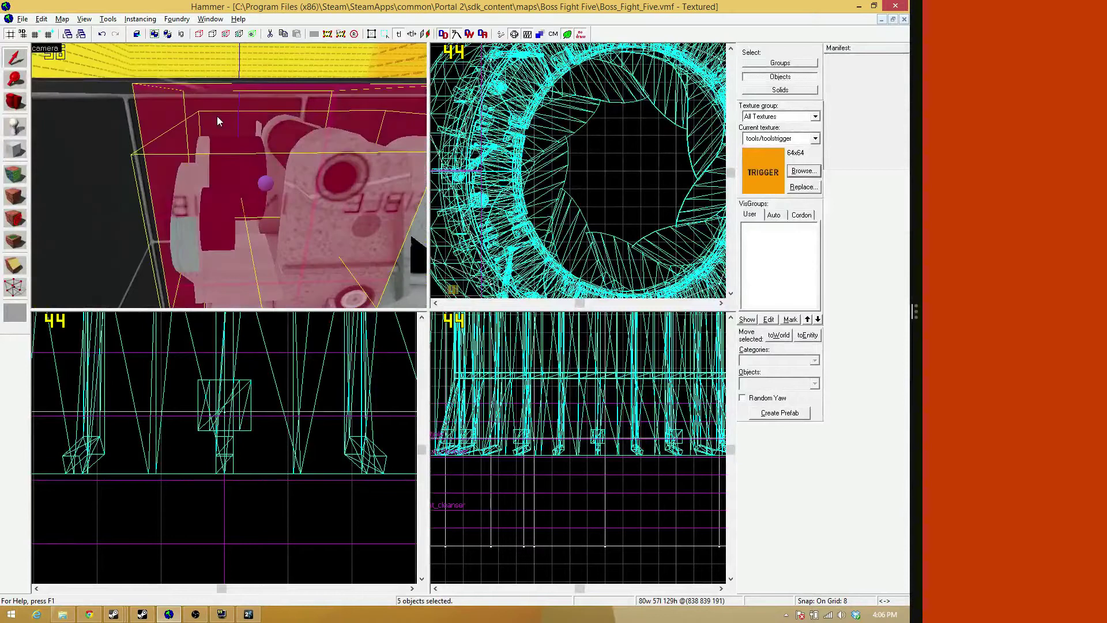
key("z")
key("z")
scroll(638, 154, "down", 8)
scroll(595, 154, "down", 8)
scroll(595, 155, "up", 15)
key("ctrl+shift+e")
left_click_drag(606, 106, 606, 106, "shift")
key("z")
key("w")
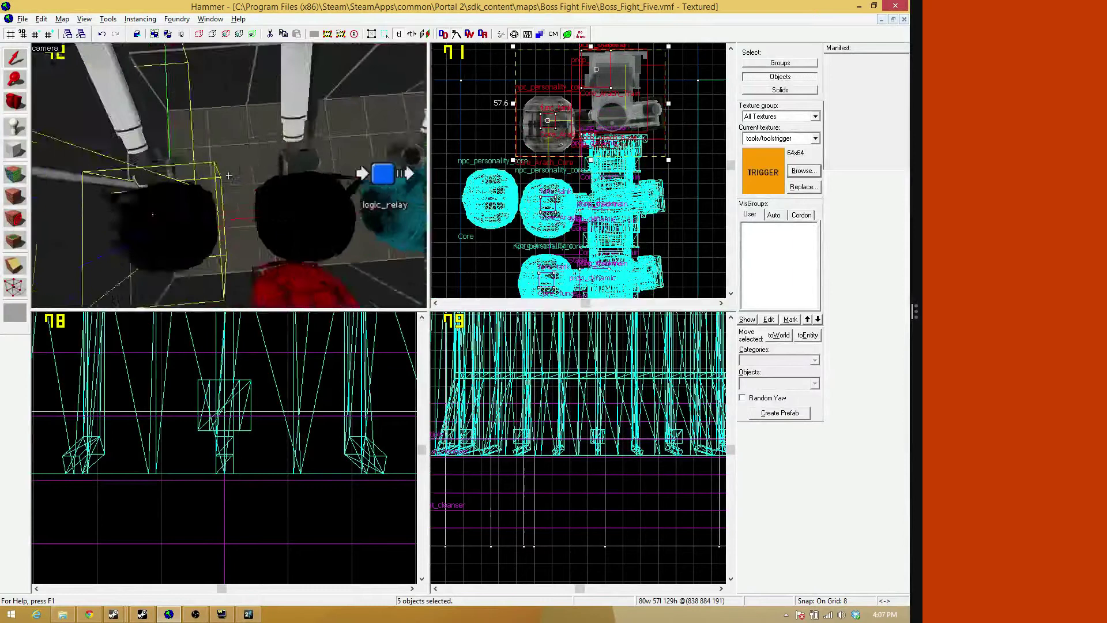
key("s")
key("z")
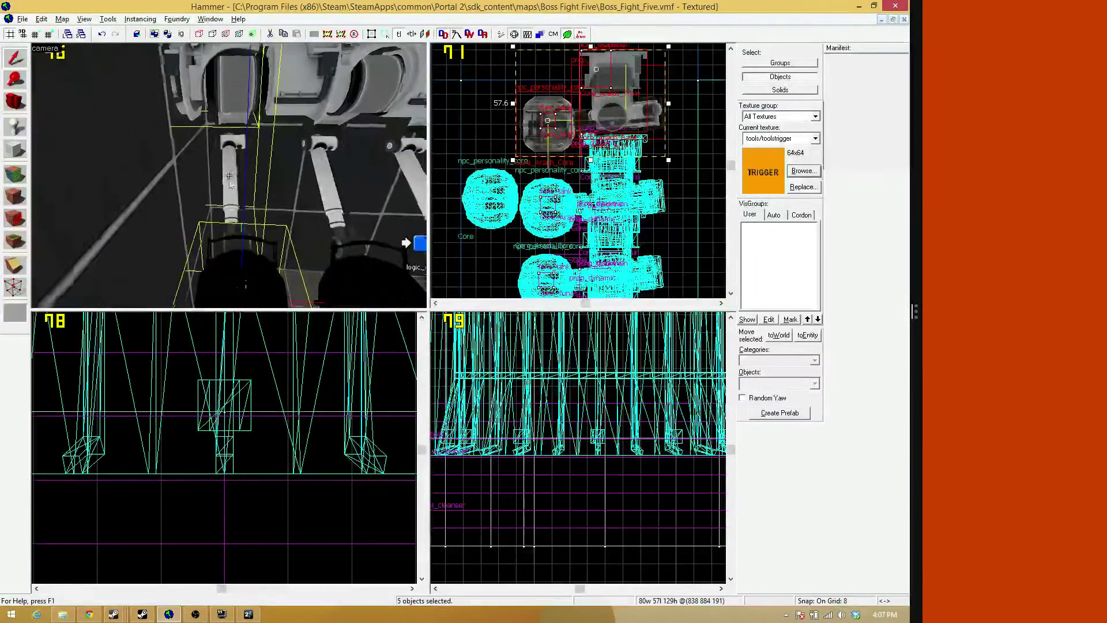
key("w")
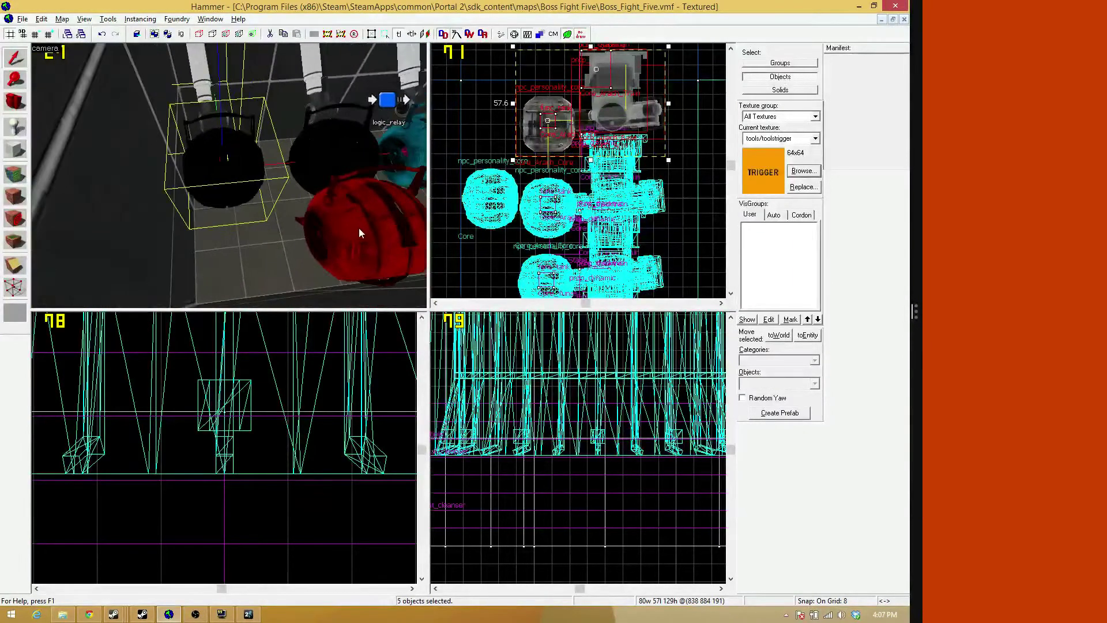
Rename the red personality core to Core_Inferno_Core and apply the change
double_click(357, 231)
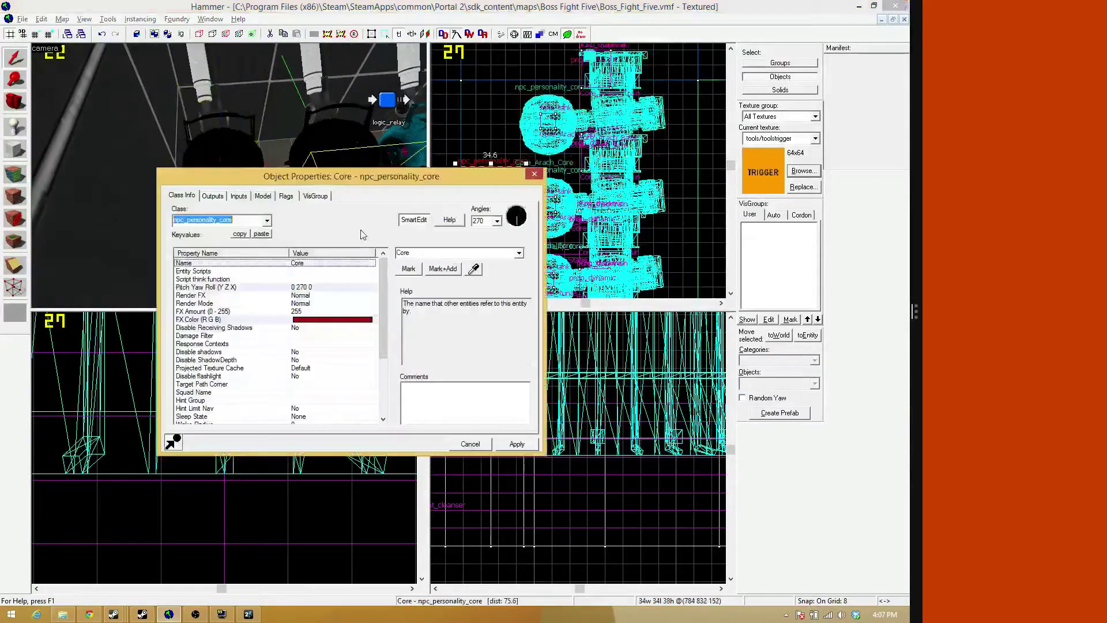
left_click(428, 251)
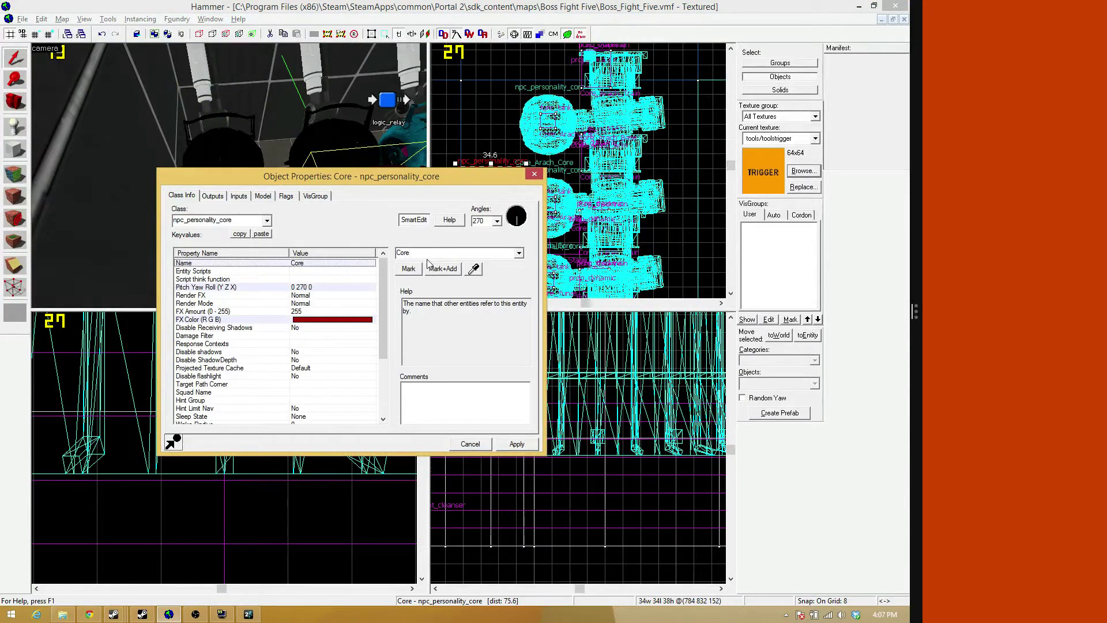
type("_")
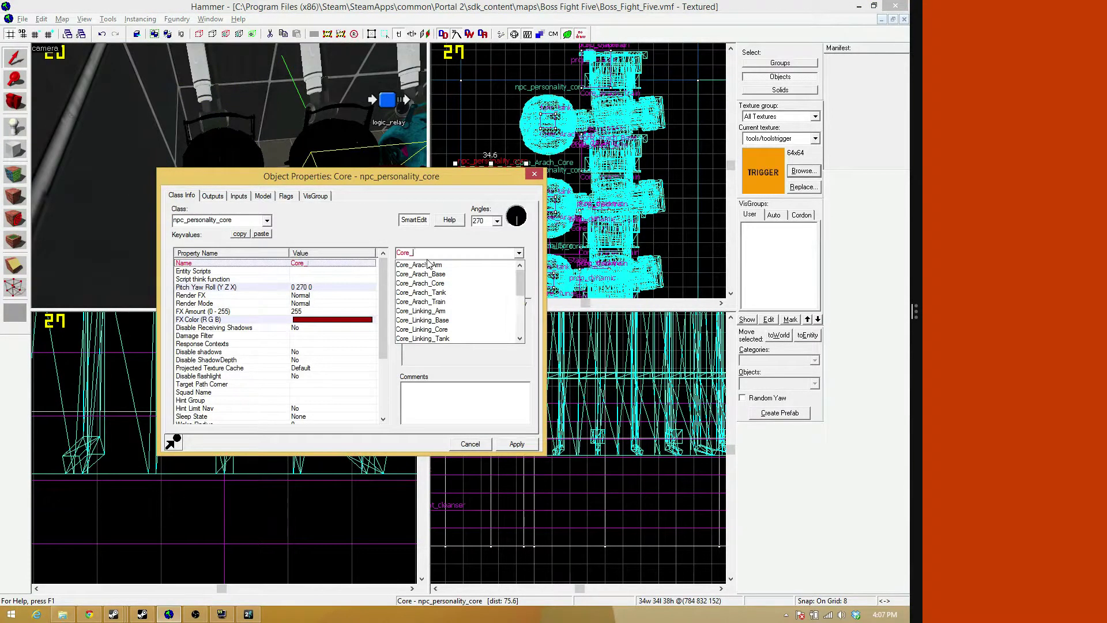
type("Inferno")
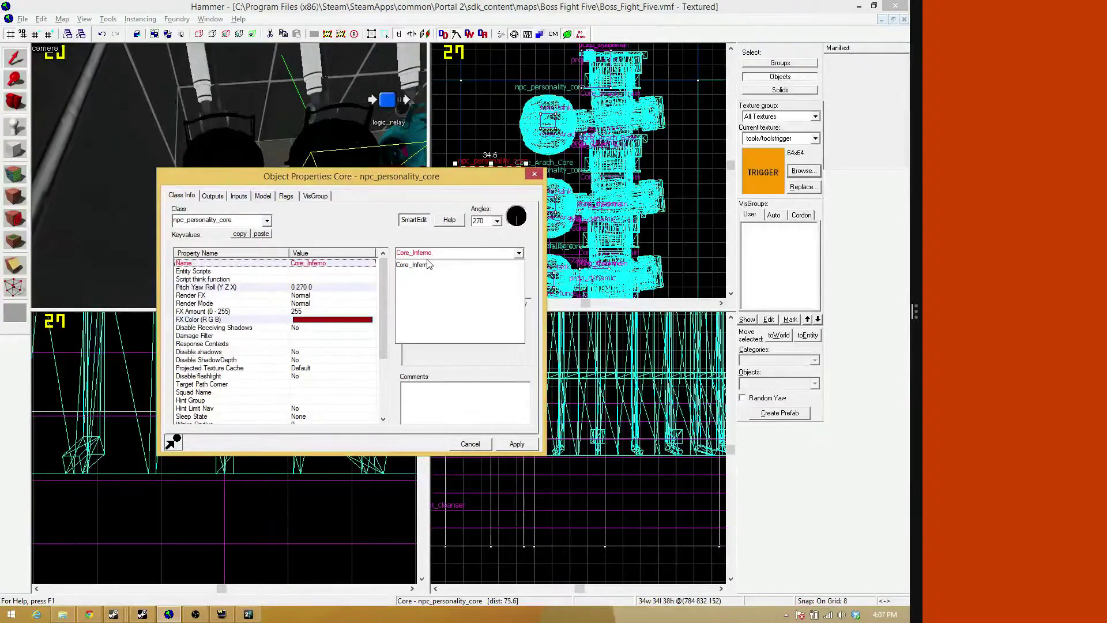
type("_Core")
key("Return")
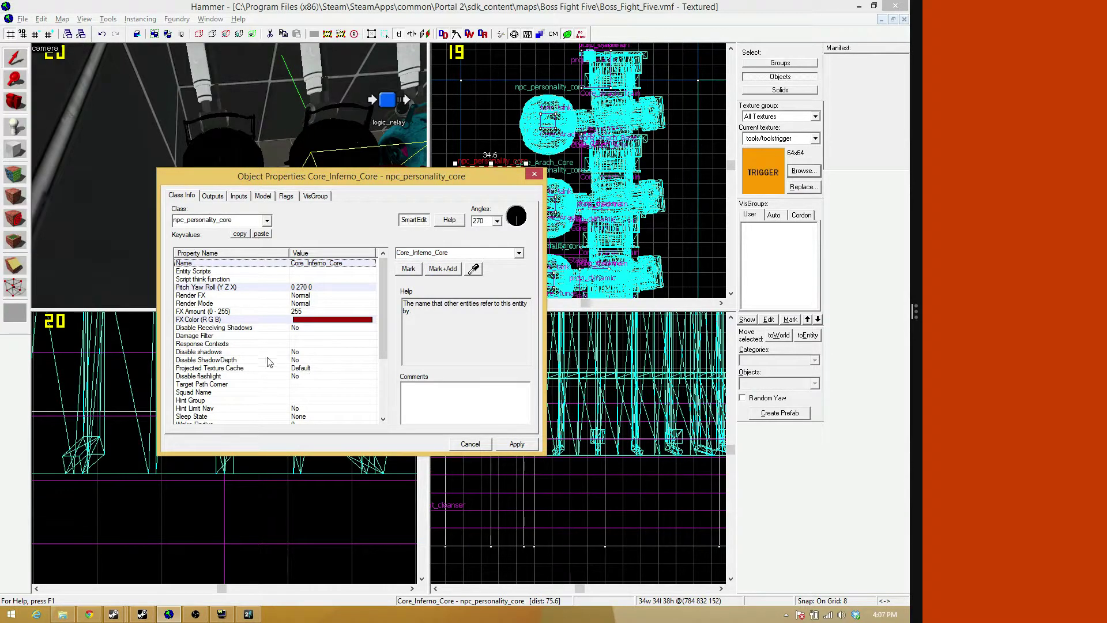
Set the red core's Parent to Core_Inferno_Tank and apply the change
left_click(229, 296)
scroll(230, 314, "down", 3)
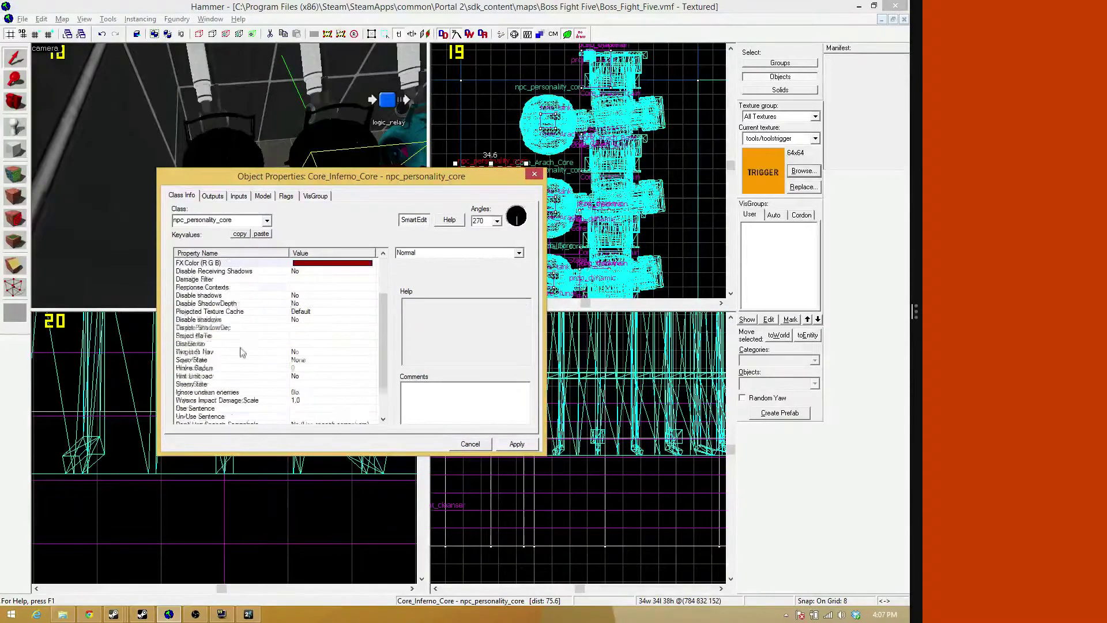
left_click(304, 409)
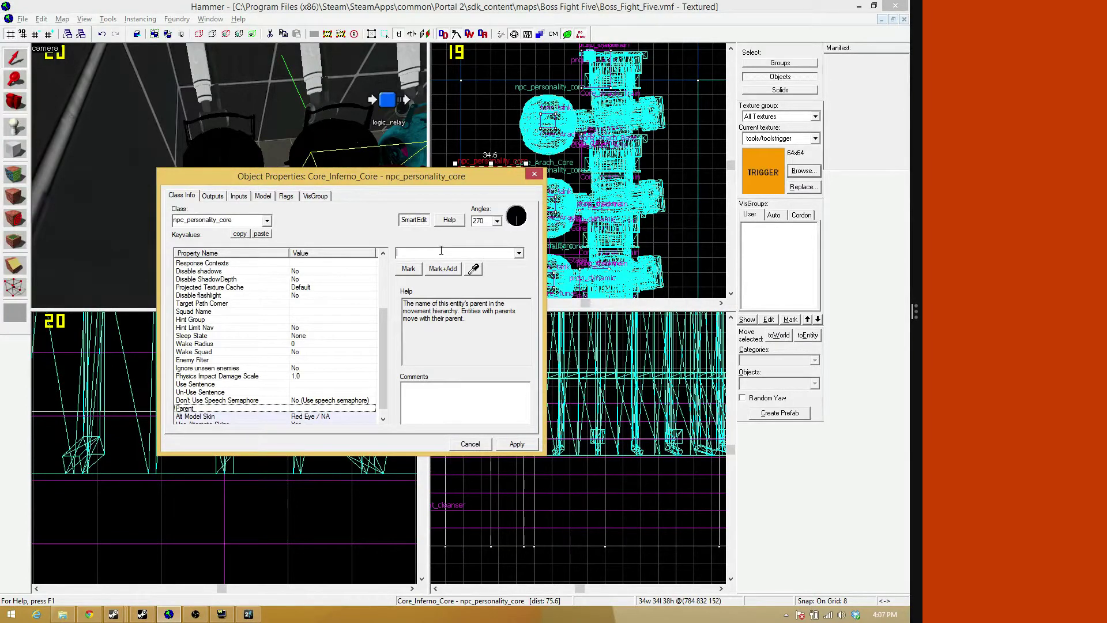
left_click(441, 250)
type("Core")
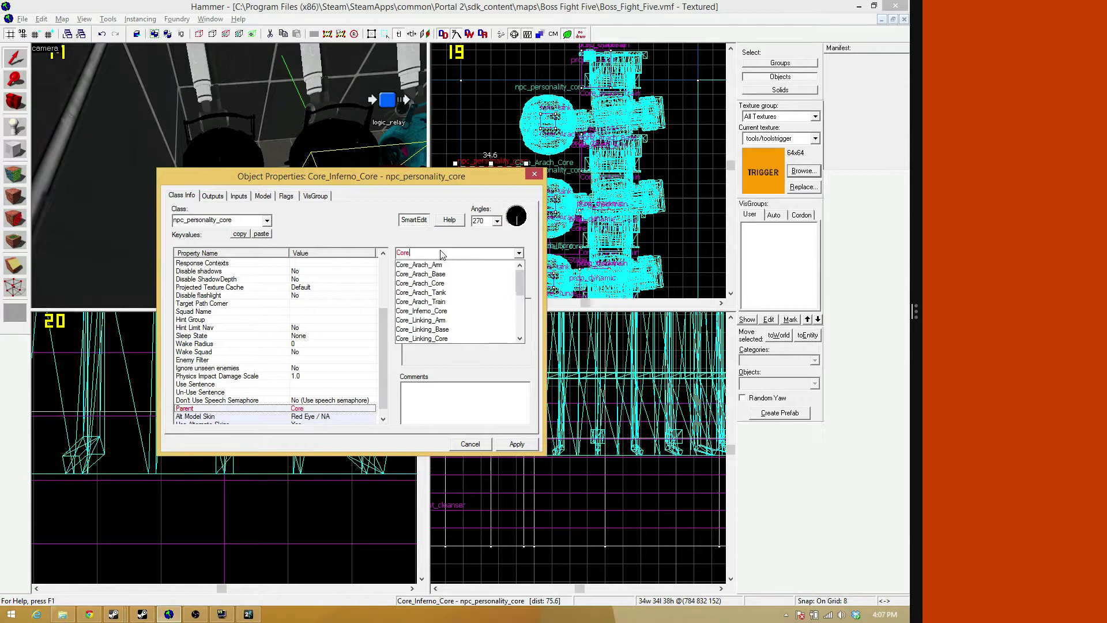
type("_In")
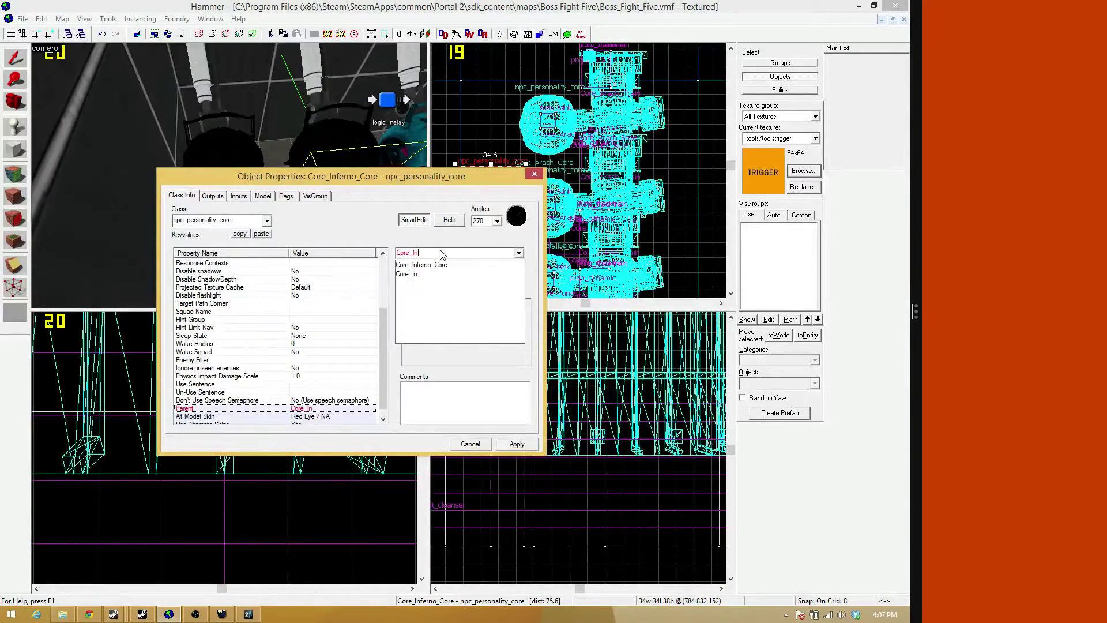
type("ferno_Tank")
key("Return")
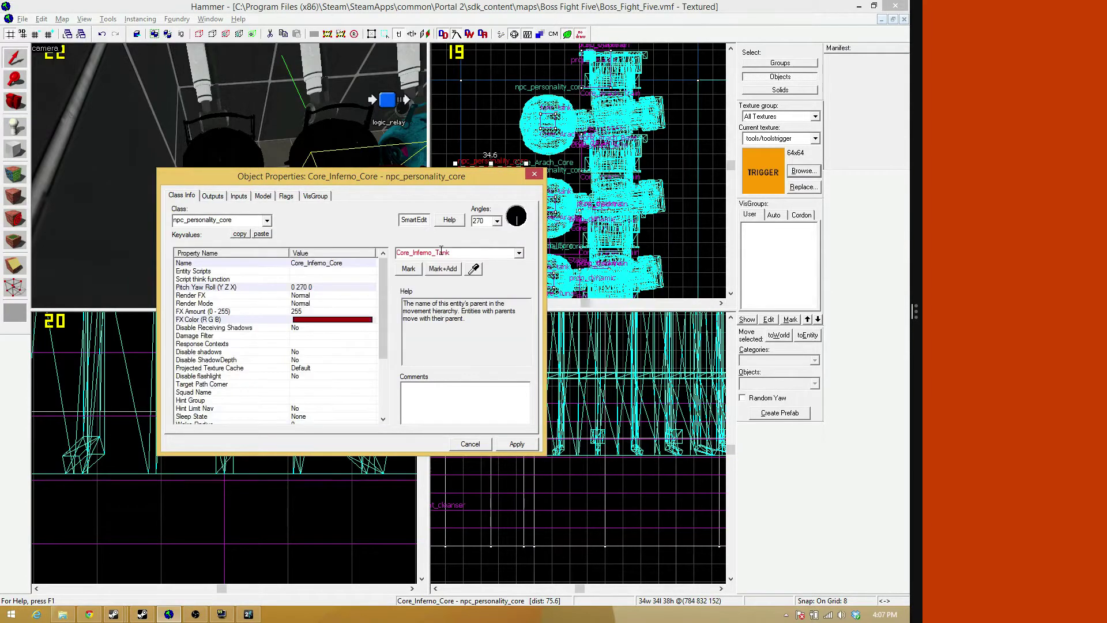
Copy the keyvalues of the red Core_Inferno_Core onto the duplicated black Core_Arach_Core hanging from the new arm and apply them
left_click(239, 234)
left_click(535, 175)
left_click(241, 185)
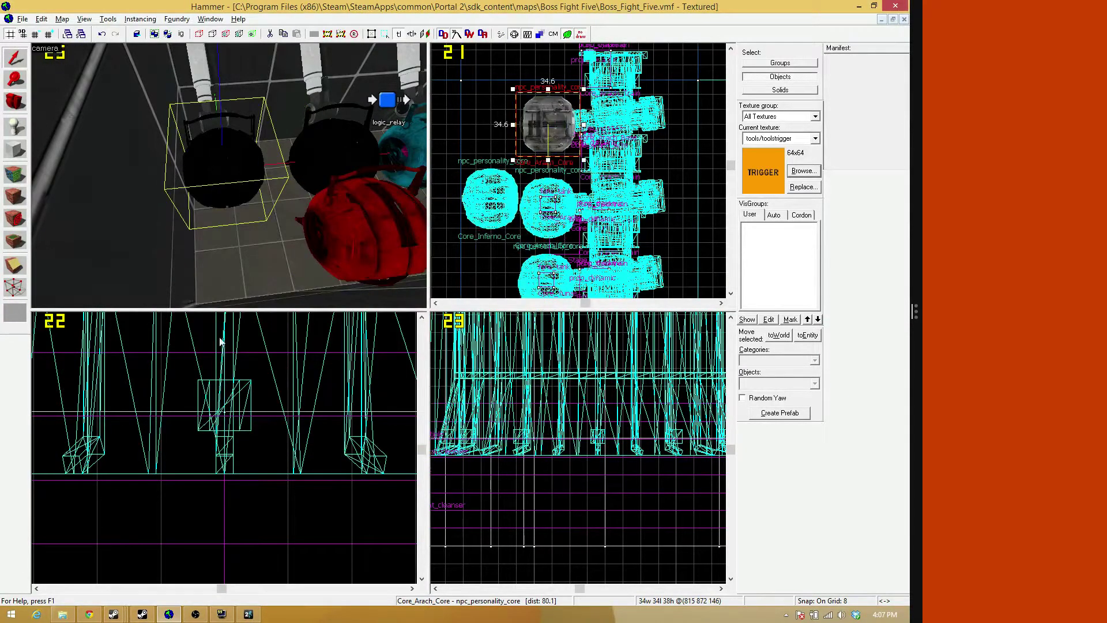
key("alt+Return")
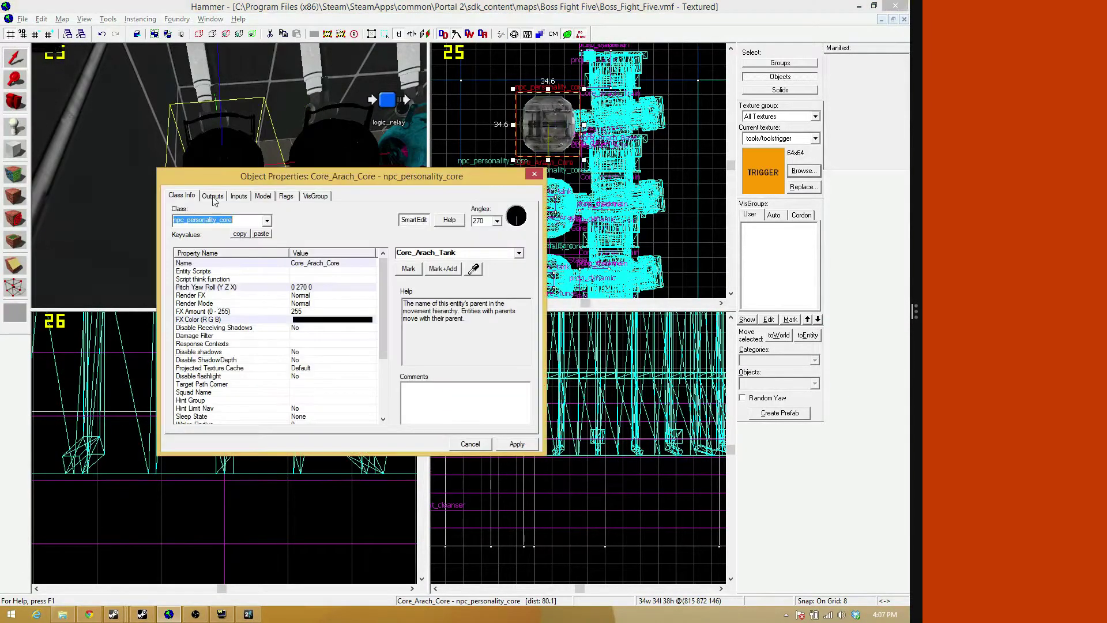
left_click(262, 233)
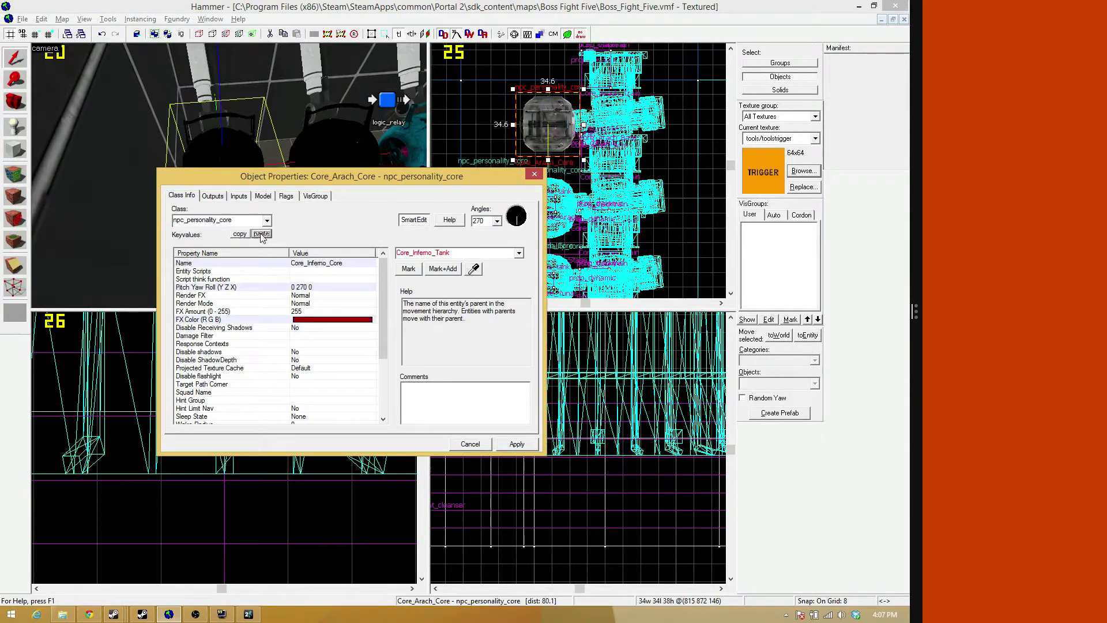
left_click(516, 443)
left_click(534, 174)
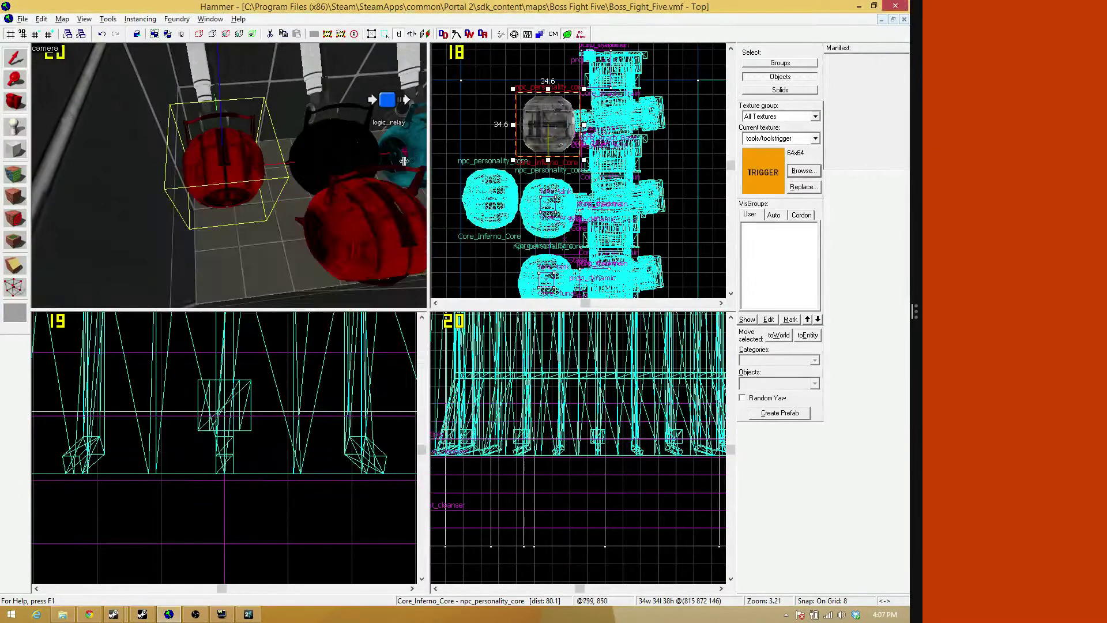
Rename the func_tank brush inside the newly red hanging core to Core_Inferno_Tank
key("z")
key("w")
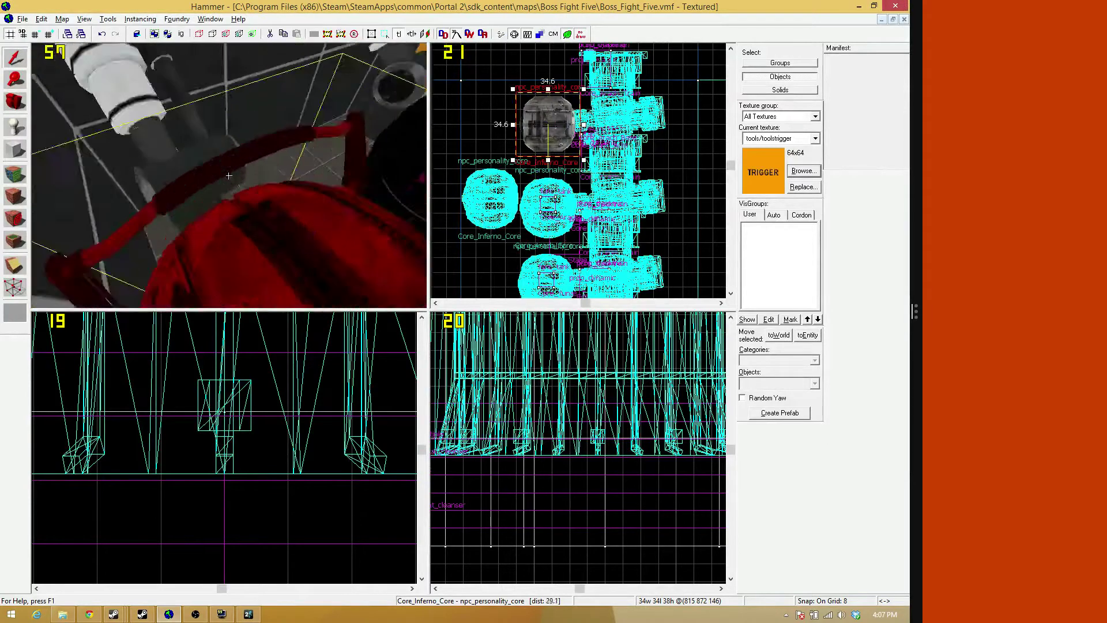
key("w")
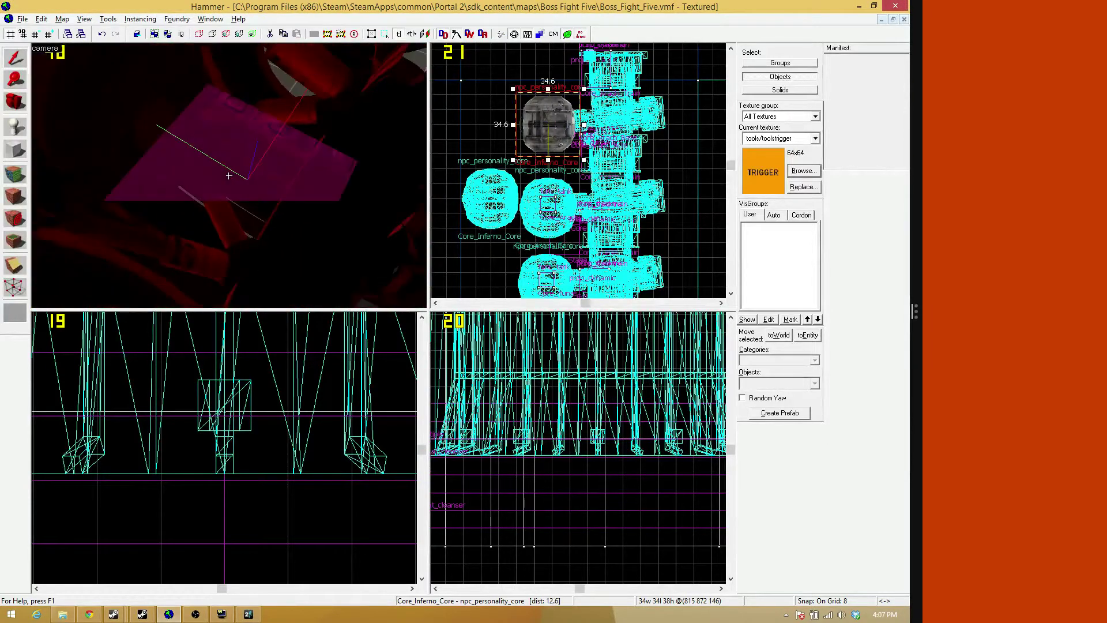
double_click(229, 177)
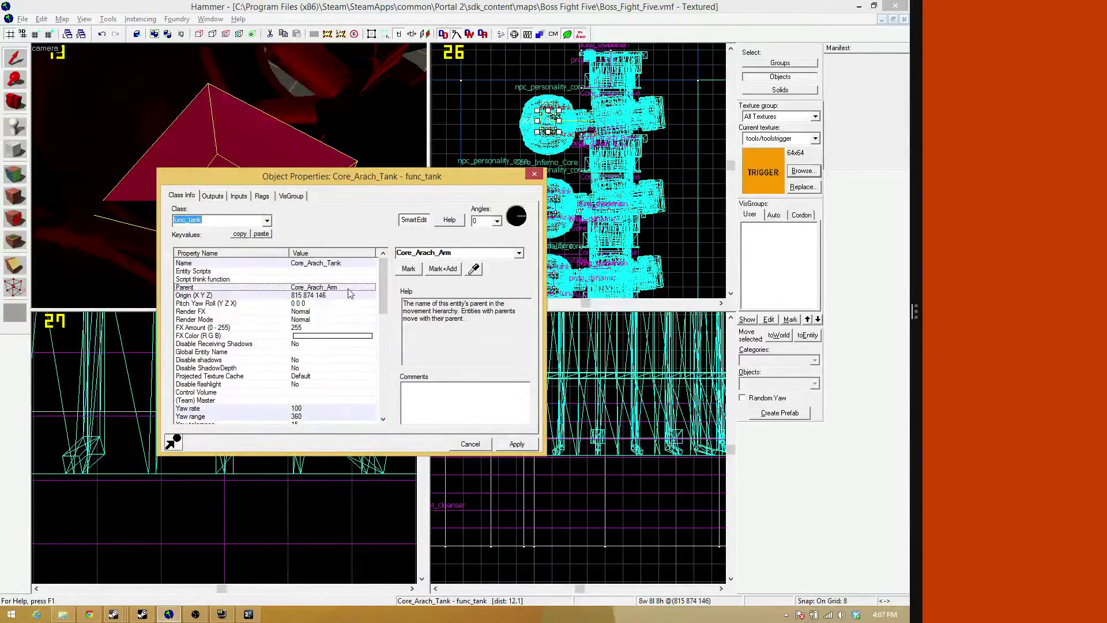
left_click(337, 263)
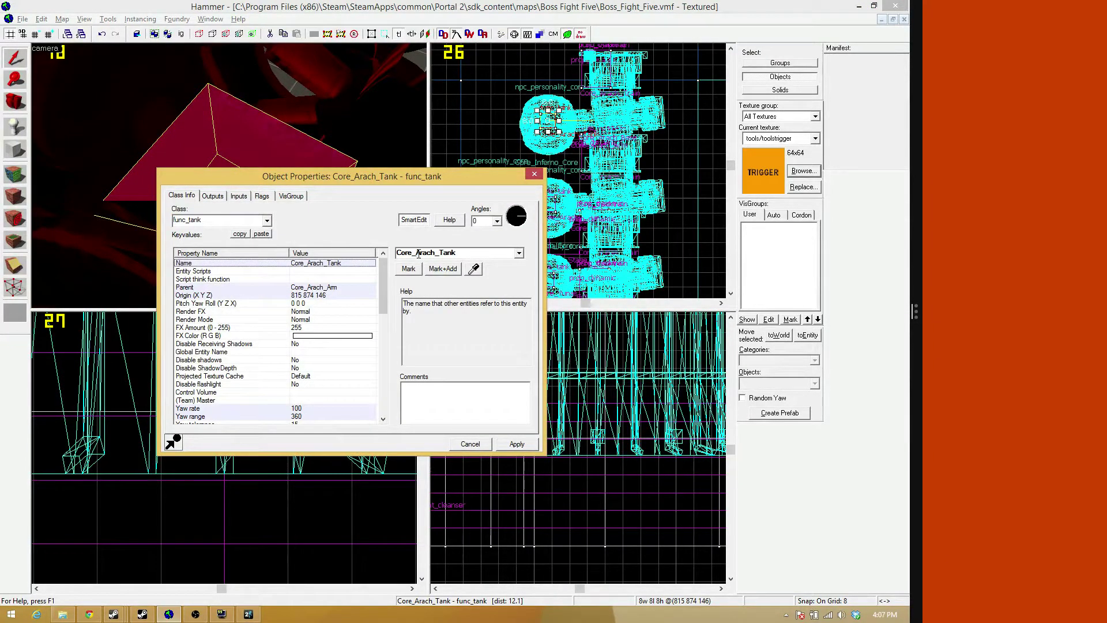
double_click(467, 254)
left_click(437, 252)
key("BackSpace")
key("BackSpace")
key("BackSpace")
key("BackSpace")
key("BackSpace")
type("Inferno")
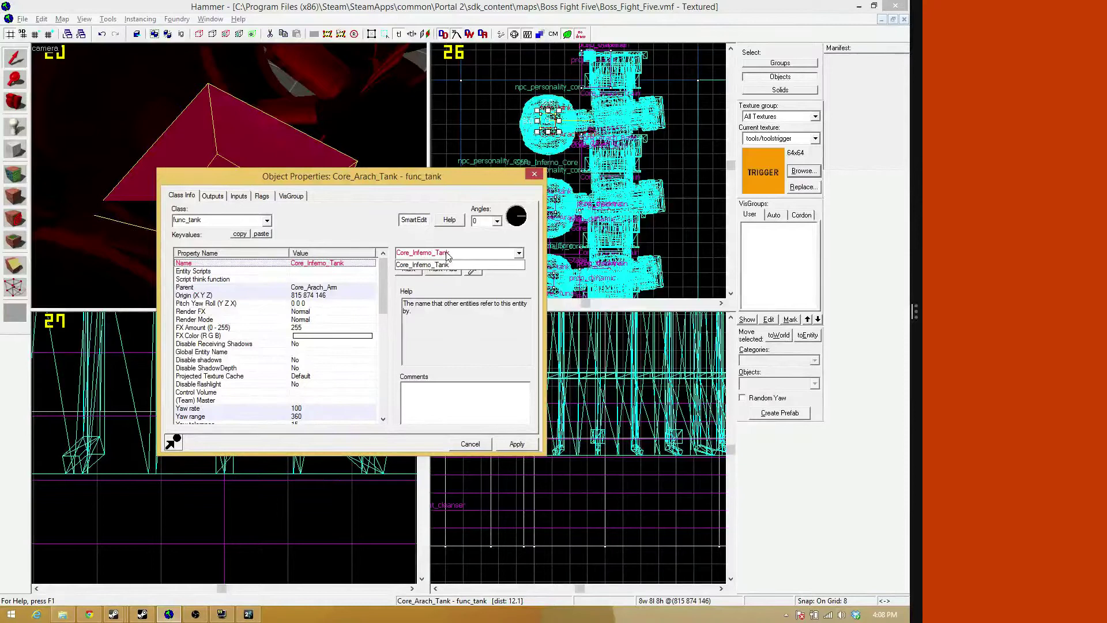
Set the Parent of the func_tank to Core_Inferno_Arm and apply the changes
left_click(345, 287)
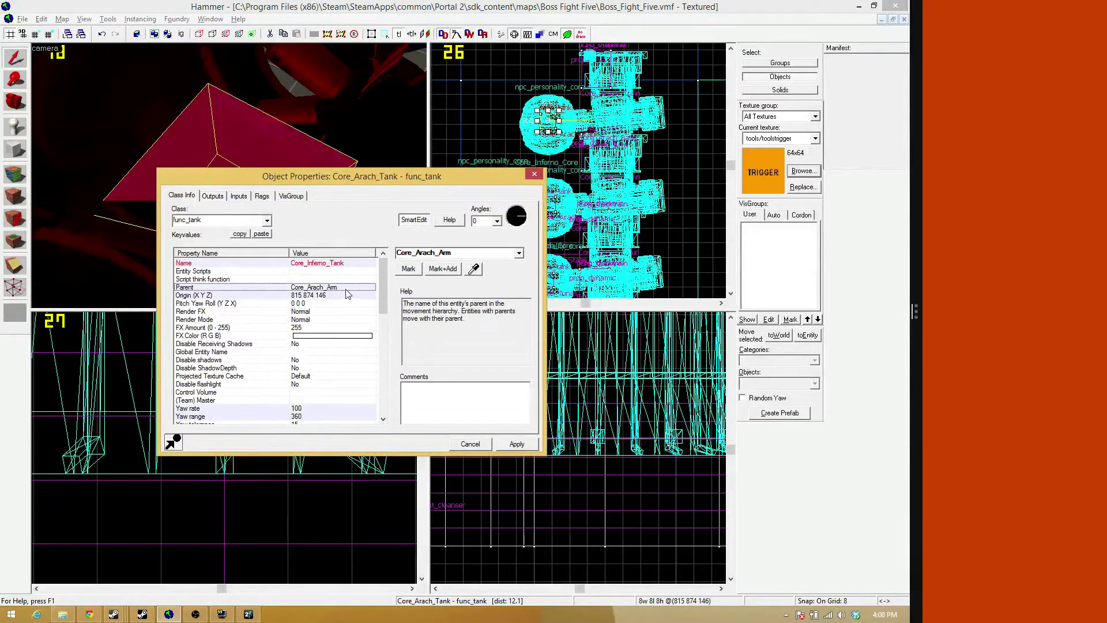
left_click(434, 253)
left_click(435, 253)
key("BackSpace")
key("BackSpace")
key("BackSpace")
key("BackSpace")
type("Inferno")
key("Return")
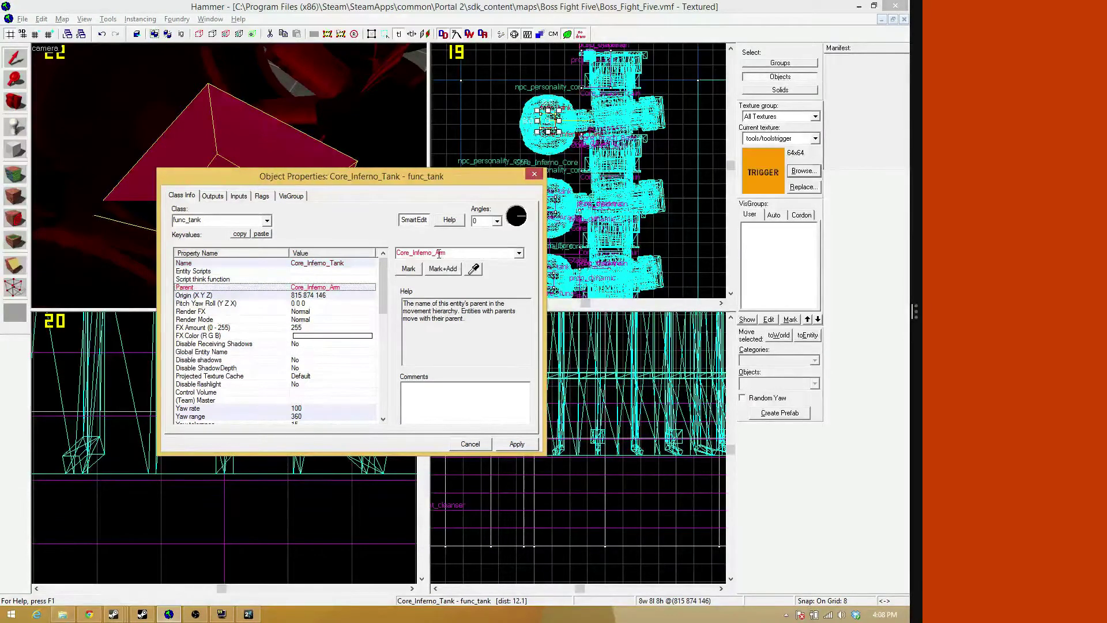
Set the Parent of the duplicated wheatley_arm_main prop holding the red core to Core_Inferno_Base
key("z")
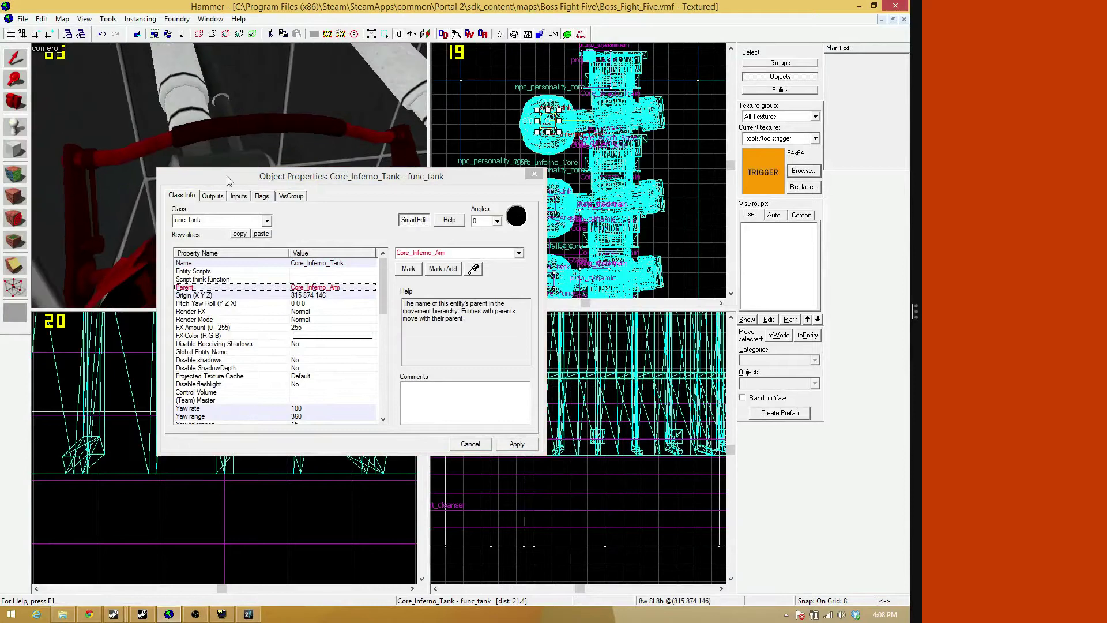
left_click(212, 122)
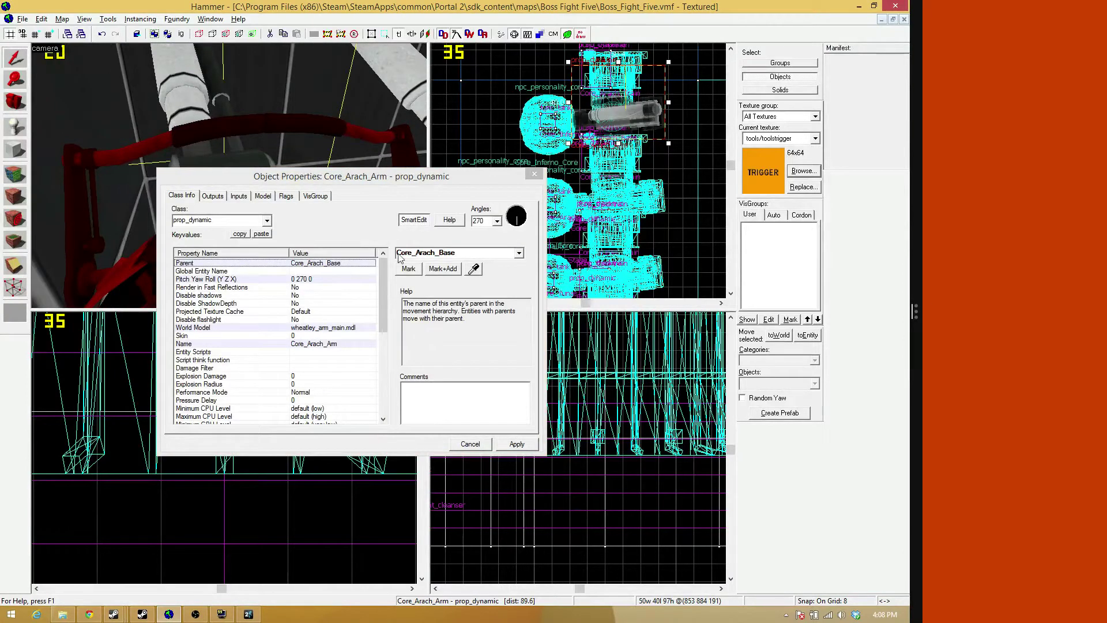
left_click(436, 254)
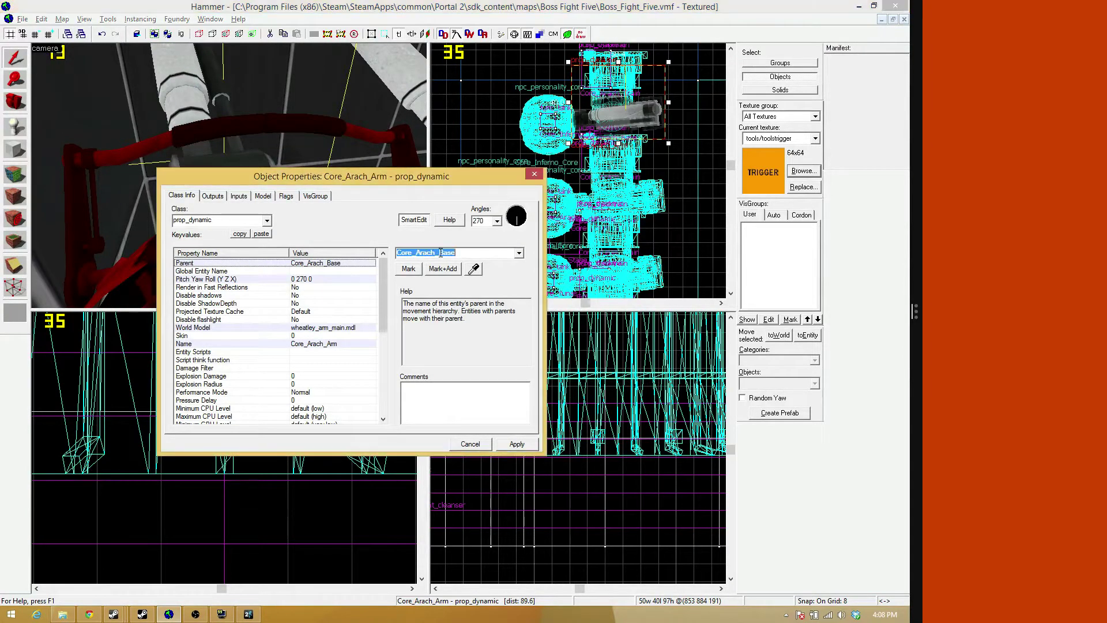
left_click(431, 255)
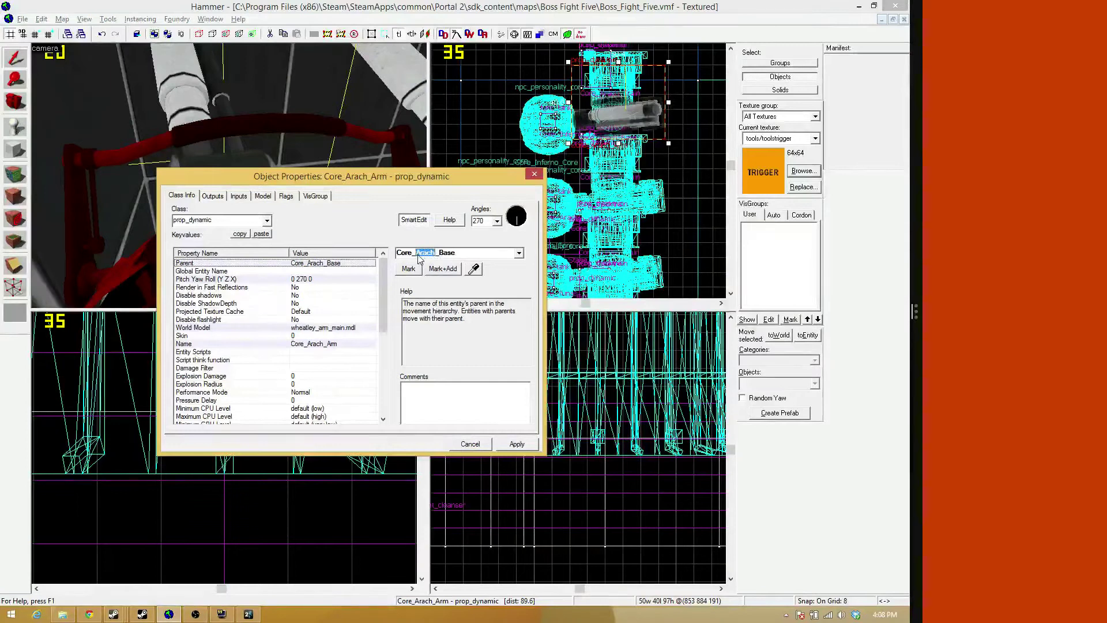
type("Info")
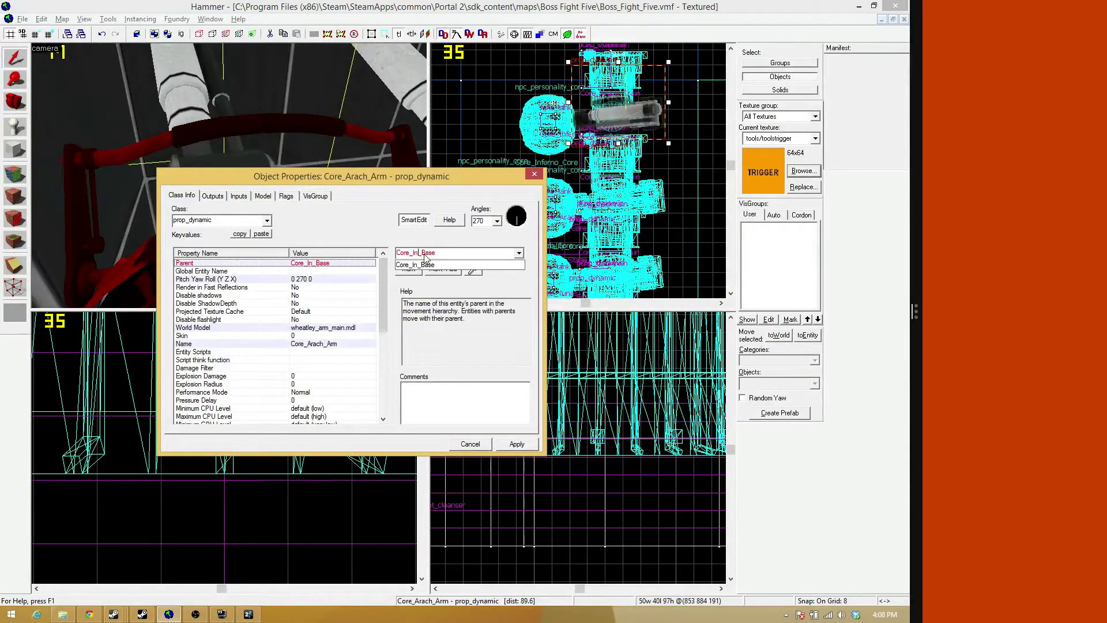
key("BackSpace")
type("erno")
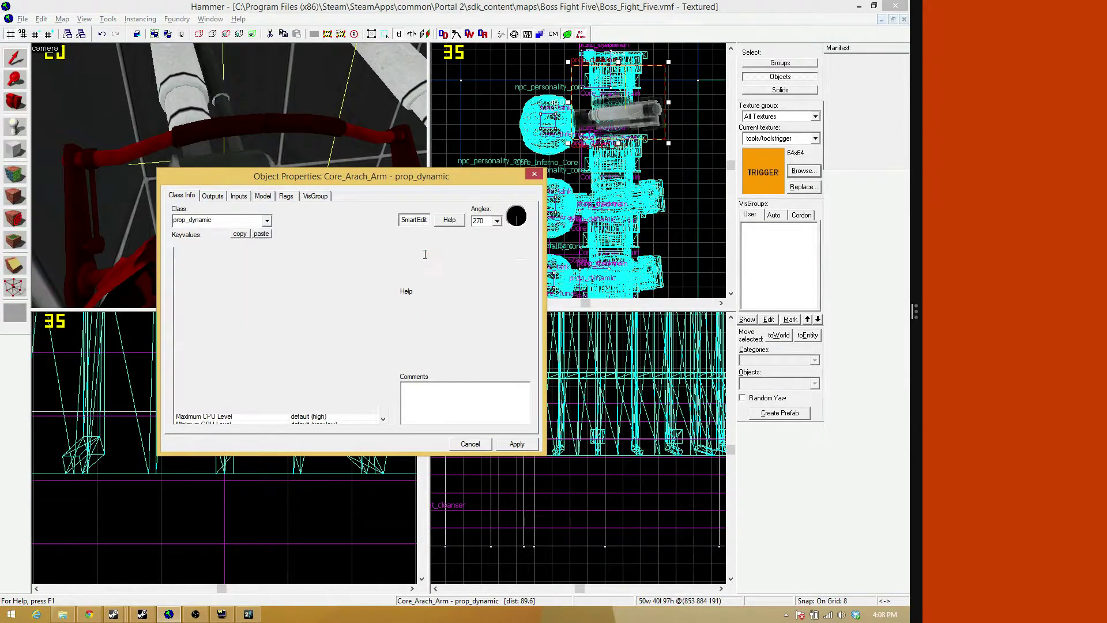
Rename the duplicated arm prop to Core_Inferno_Arm and apply the changes
left_click(323, 344)
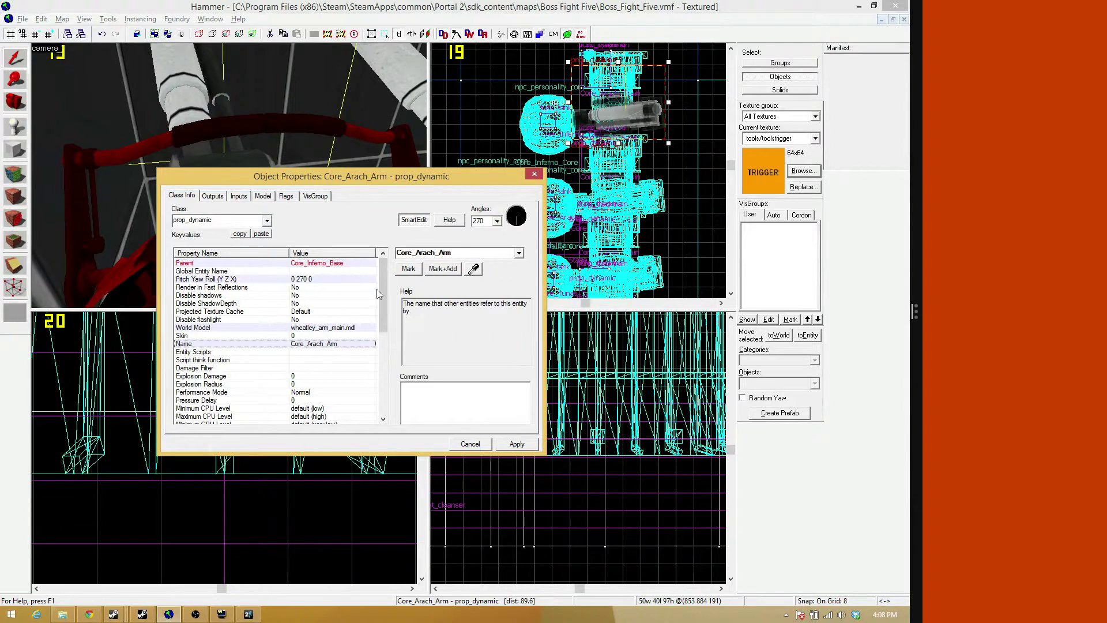
left_click(434, 253)
left_click_drag(433, 252, 417, 254)
type("Inferno")
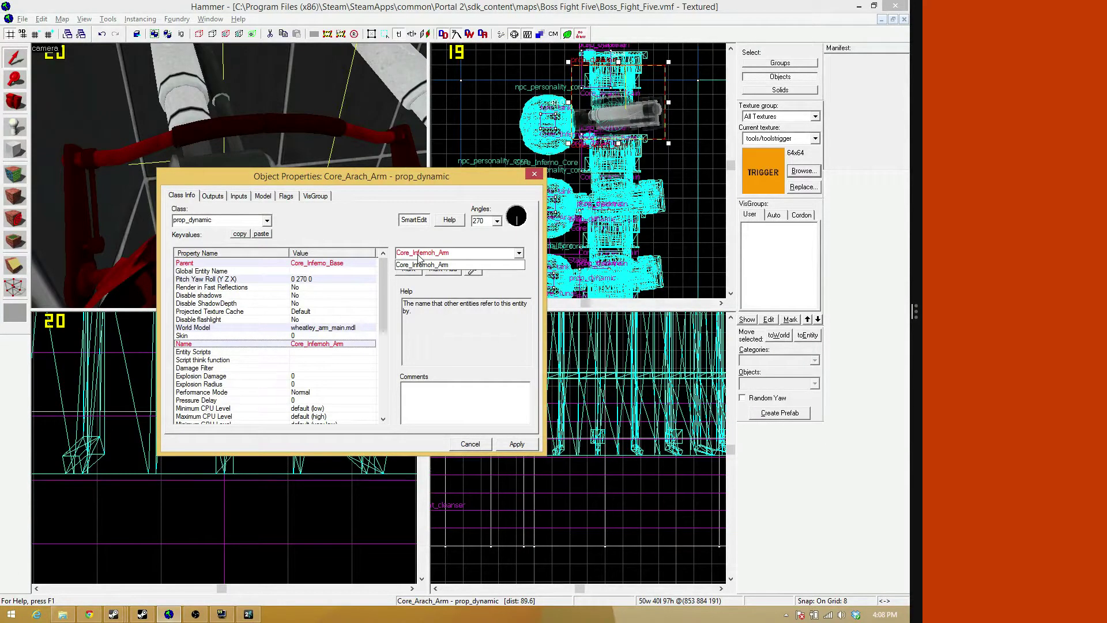
key("Delete")
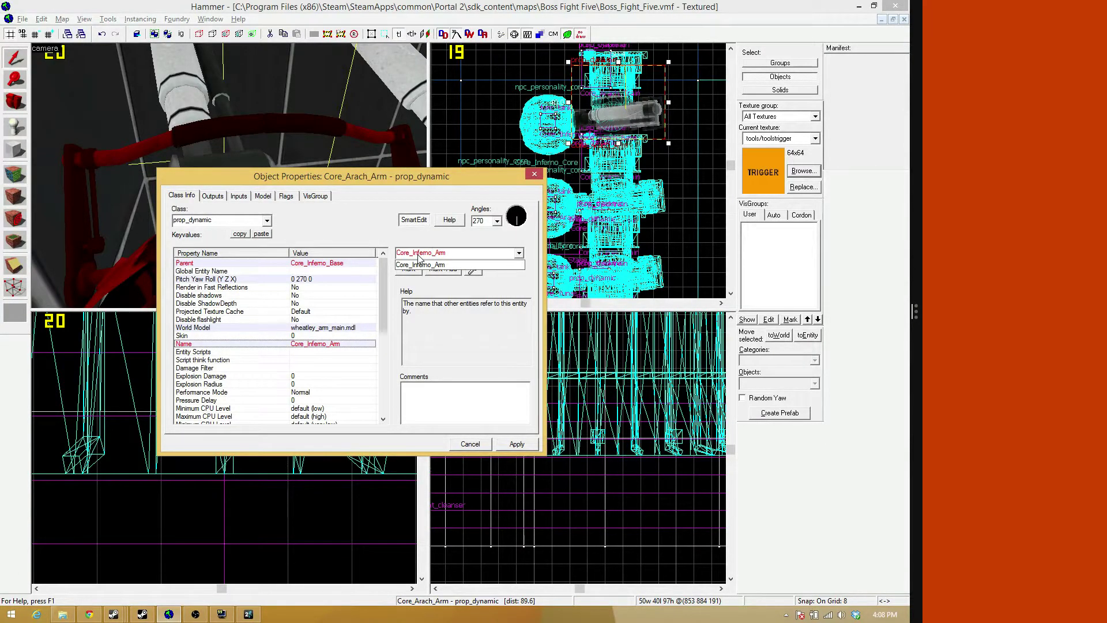
left_click(511, 444)
left_click(508, 137)
left_click(535, 174)
Name the duplicated arm base Core_Inferno_Base with Parent Core_Inferno_Train, and name its func_tracktrain Core_Inferno_Train
key("z")
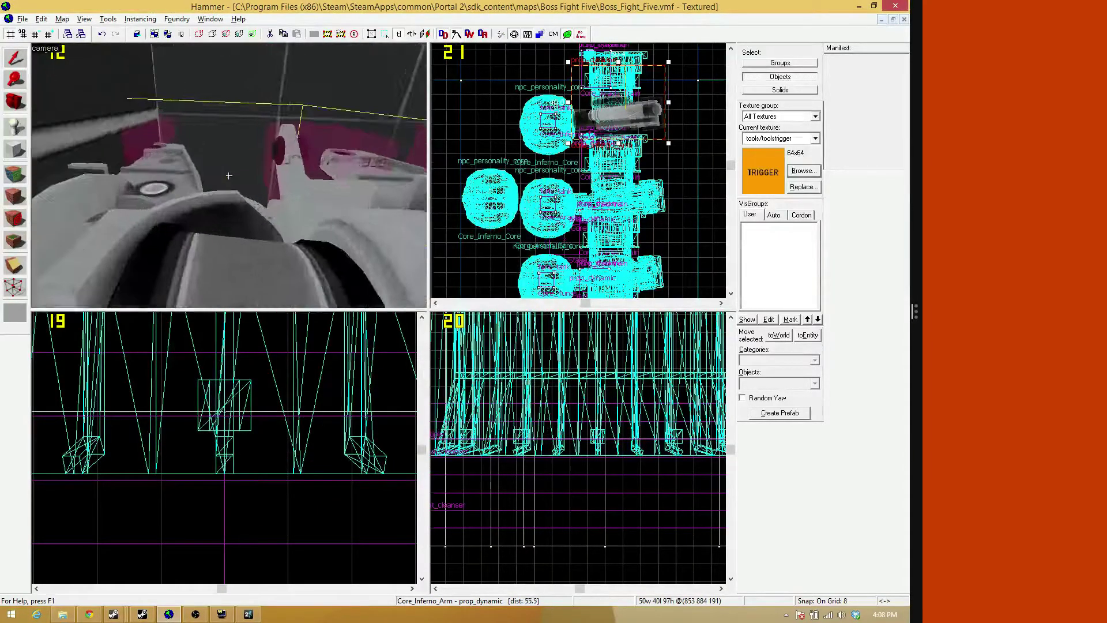
key("z")
double_click(230, 177)
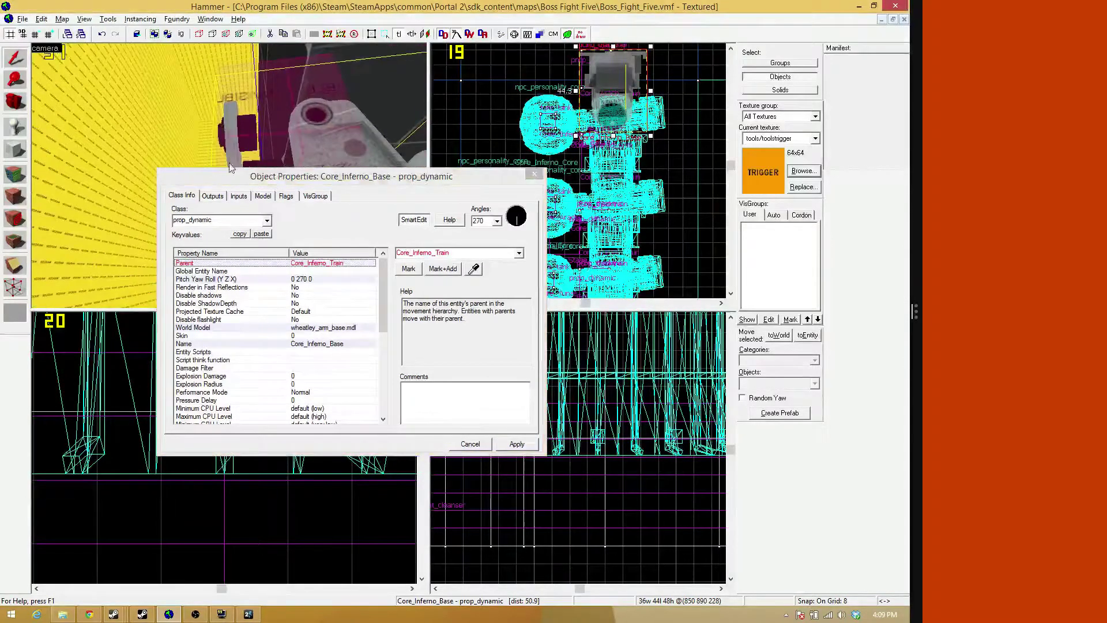
left_click(263, 118)
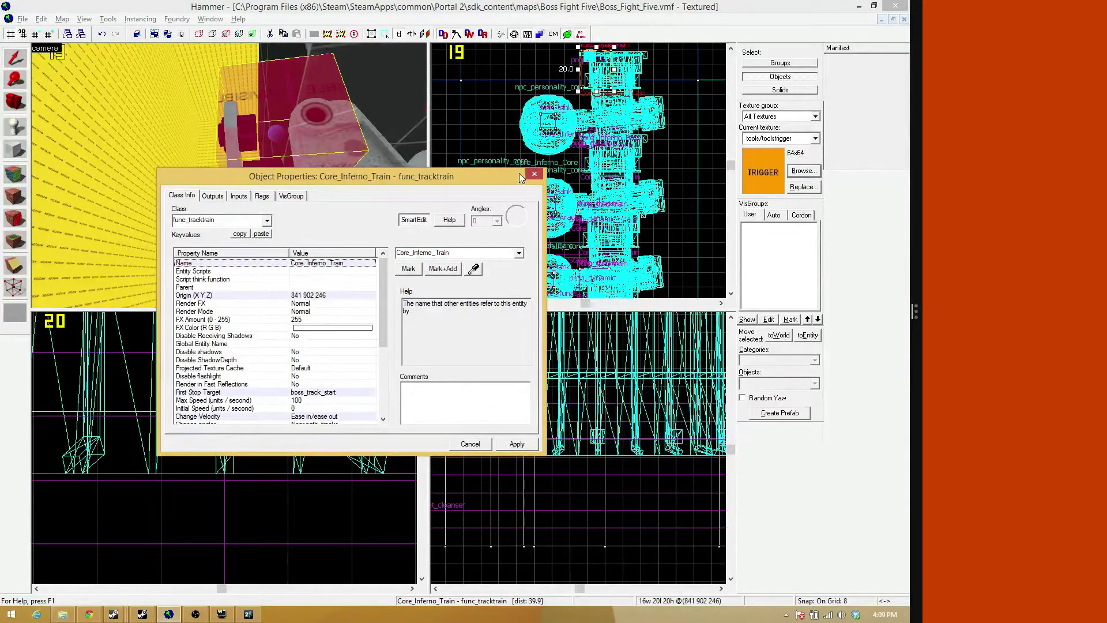
left_click(534, 174)
Duplicate the Boss_Stage_3 logic_relay, placing the copy 38 units further along the row, between the black and red hanging cores
key("z")
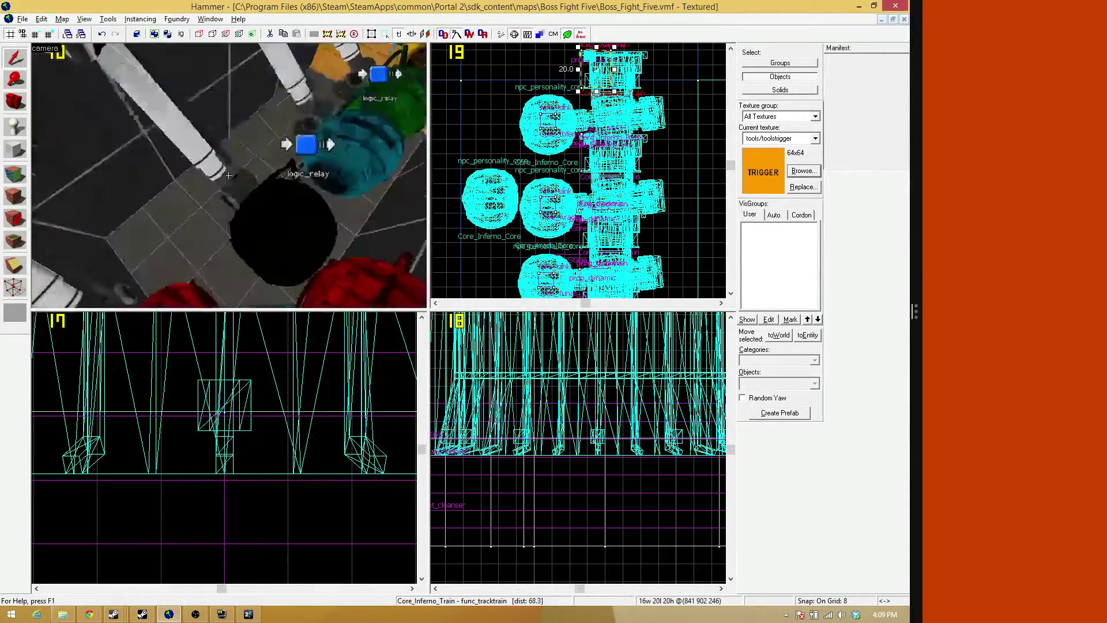
key("z")
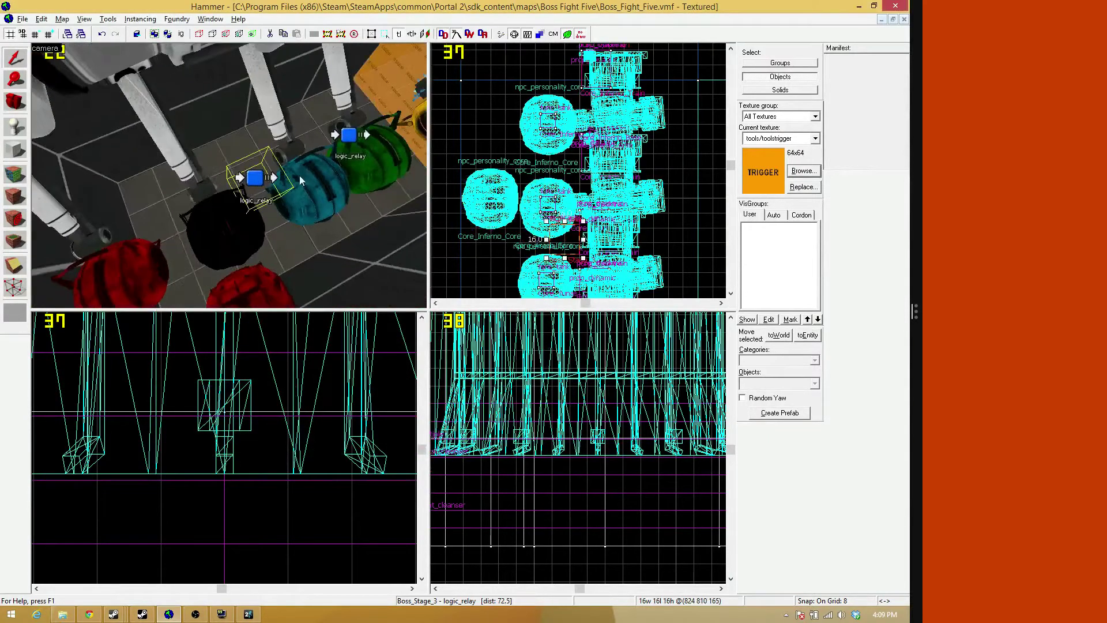
scroll(492, 166, "down", 4)
scroll(516, 180, "up", 4)
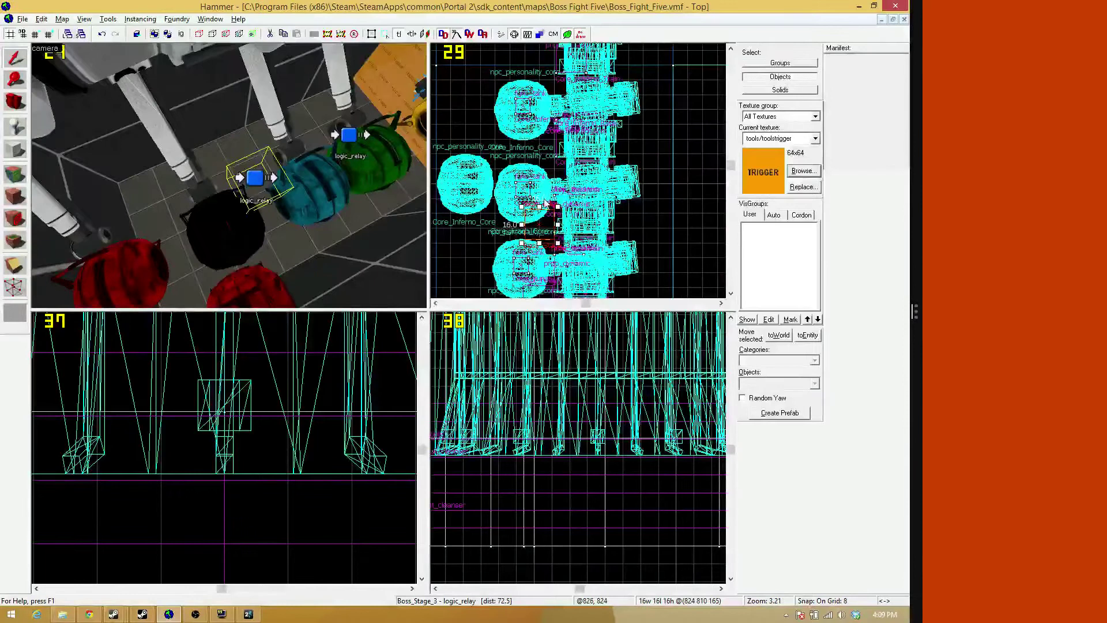
key("ctrl+shift+v")
key("Return")
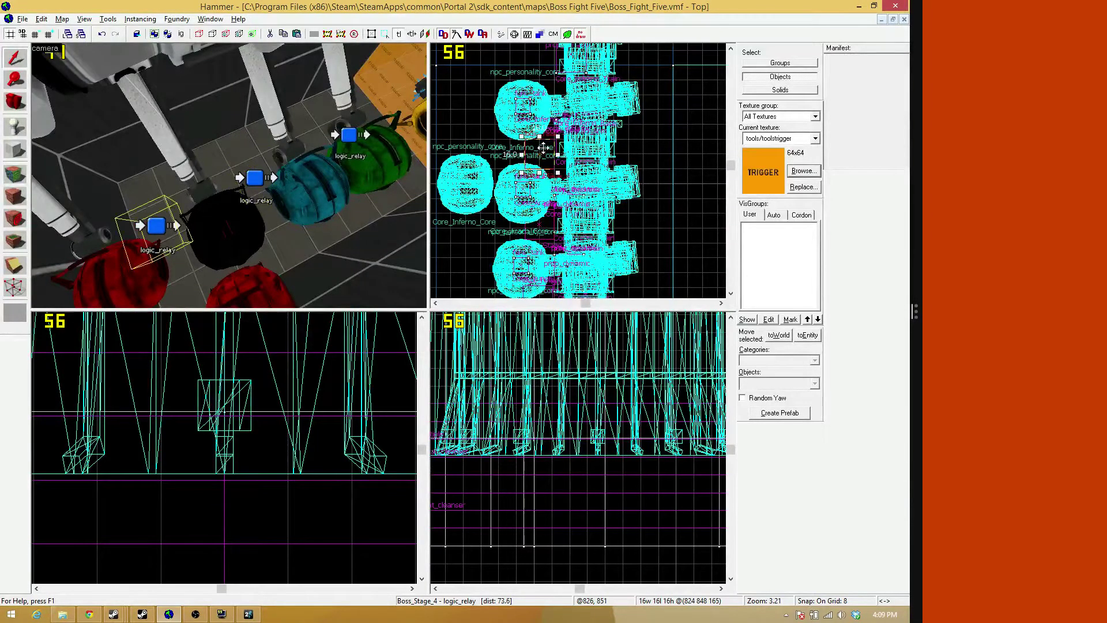
Open the outputs of the new logic_relay and select the Core_Arach_Train StartForward output
key("alt+Return")
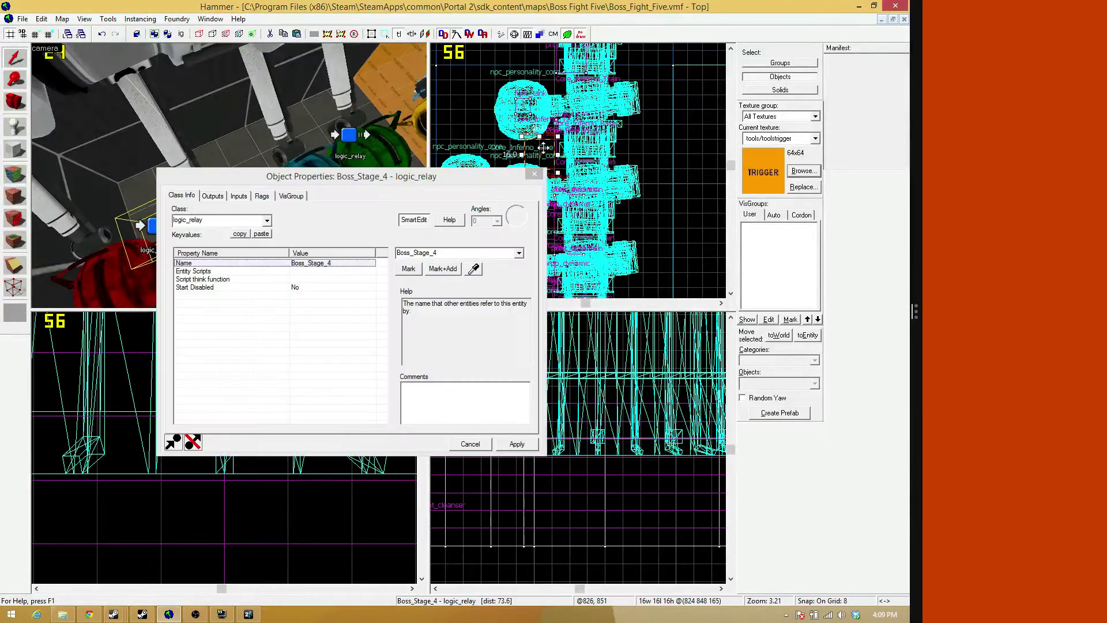
left_click(212, 196)
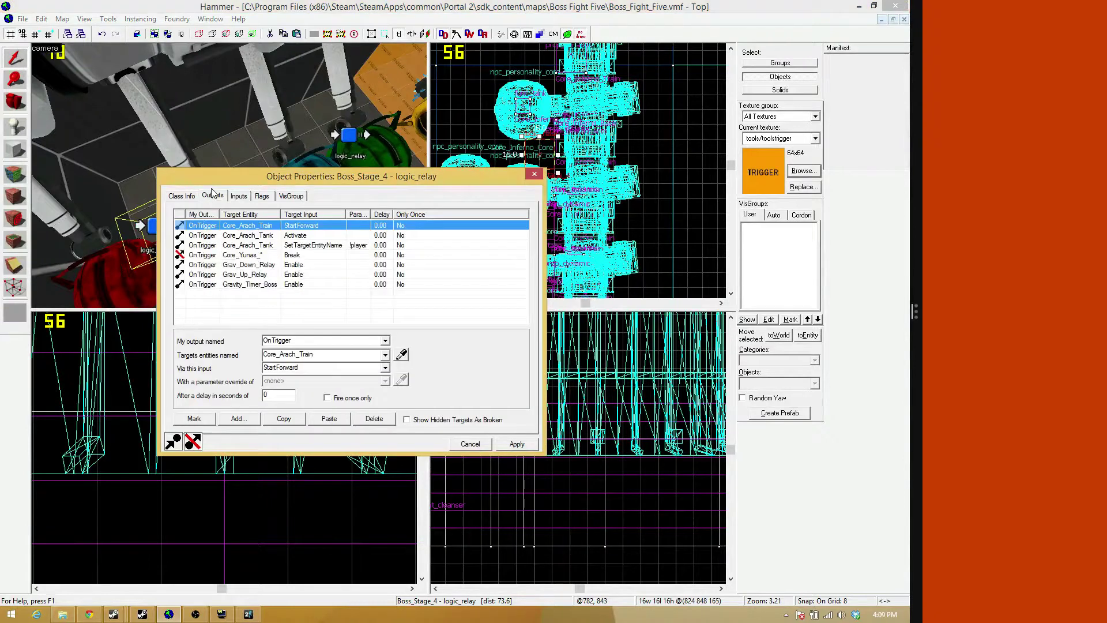
left_click(271, 285)
left_click(271, 226)
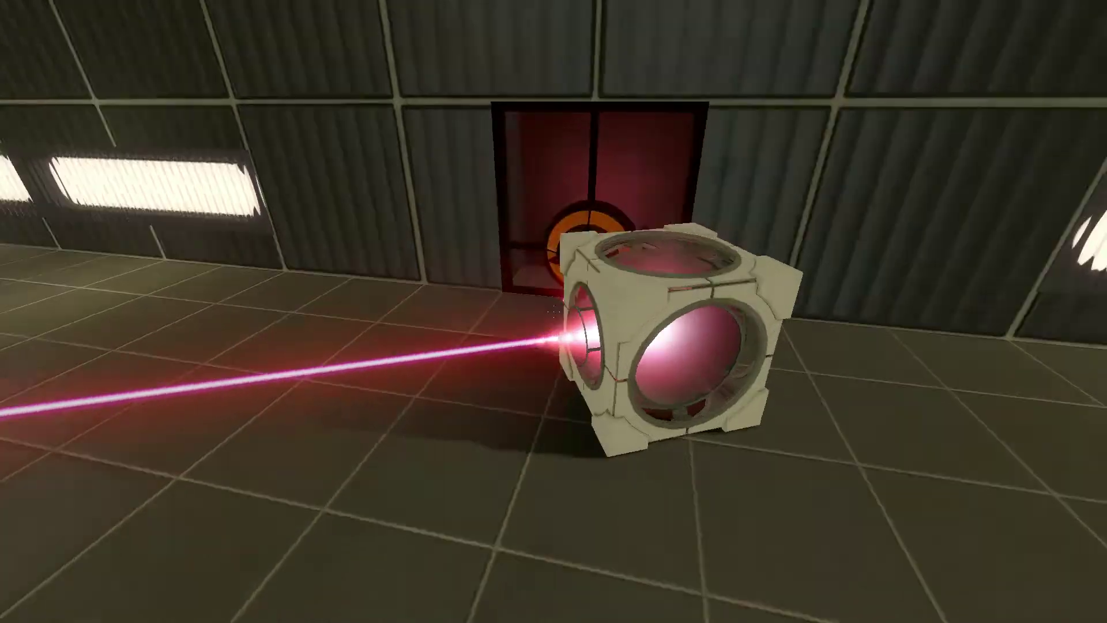
key("e")
key("w")
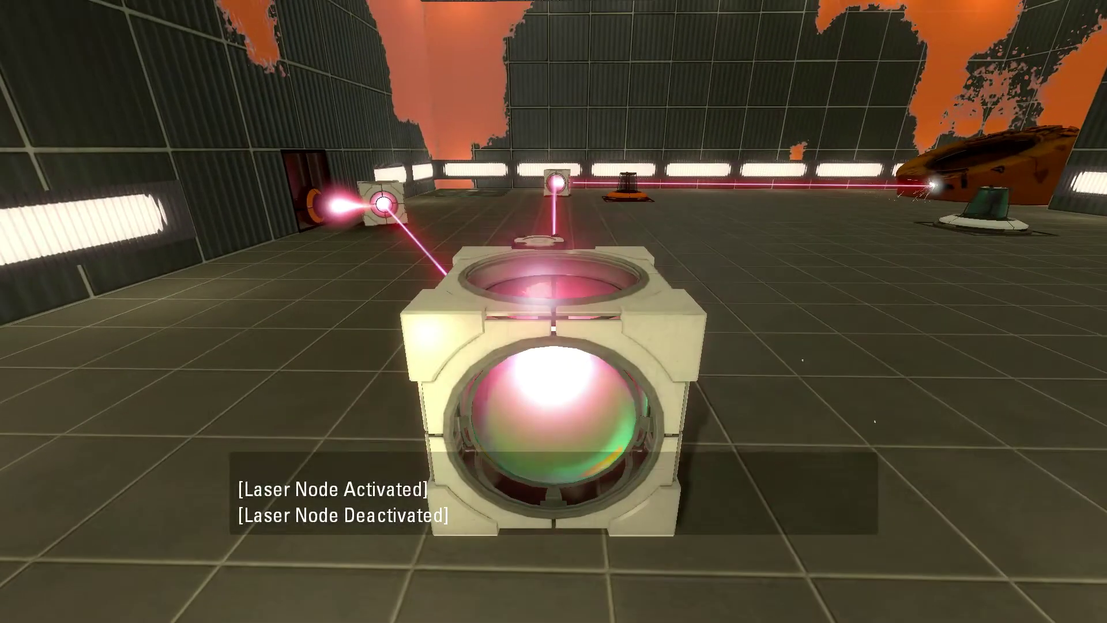
key("w")
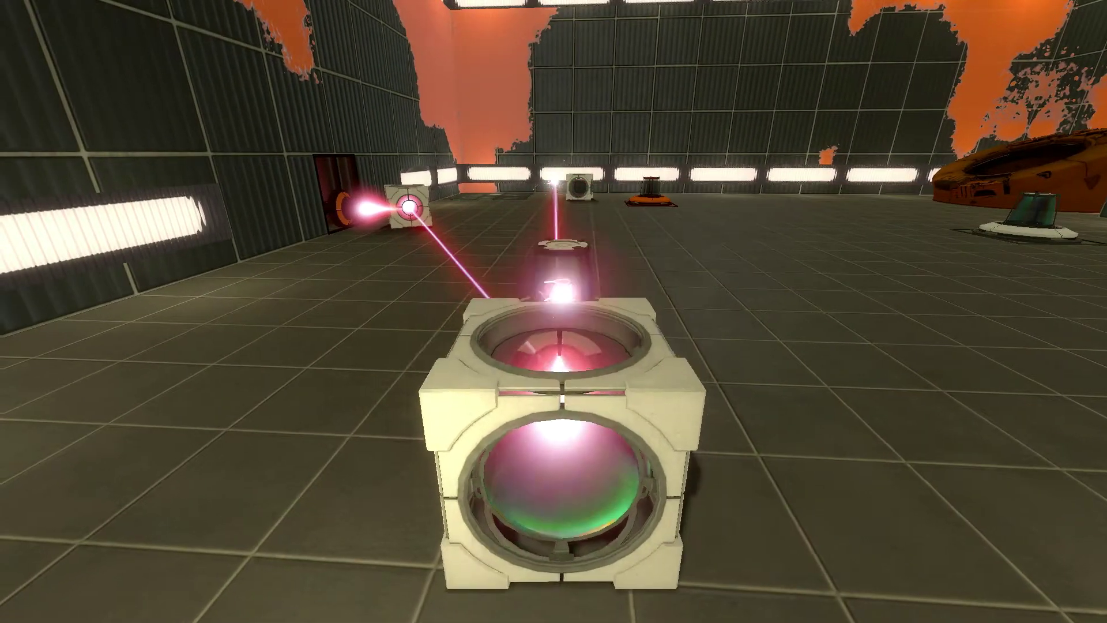
key("w")
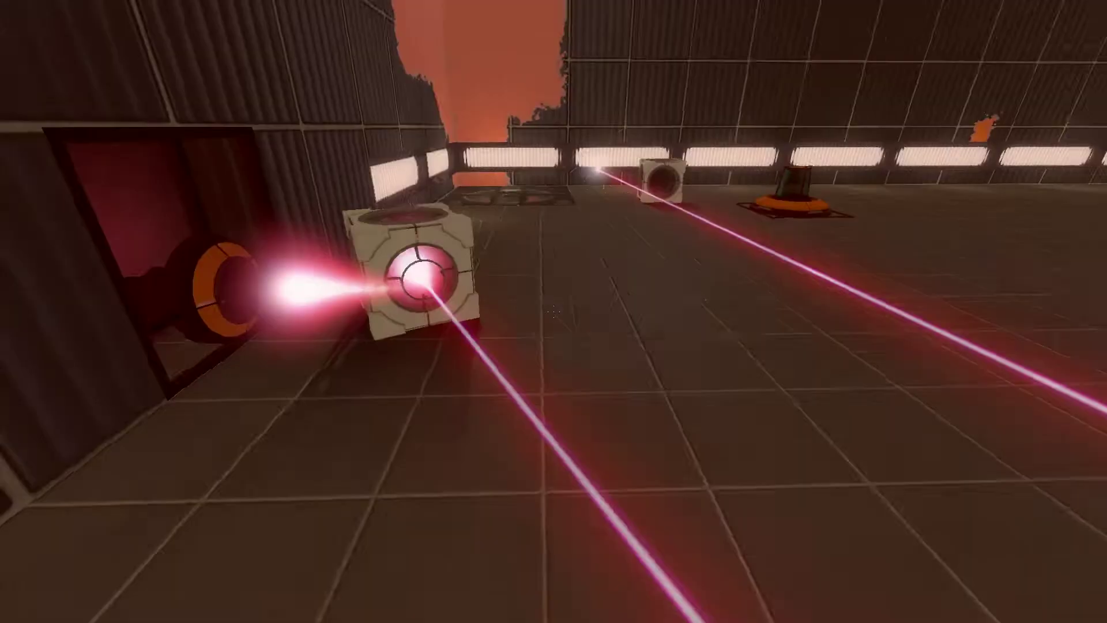
key("w")
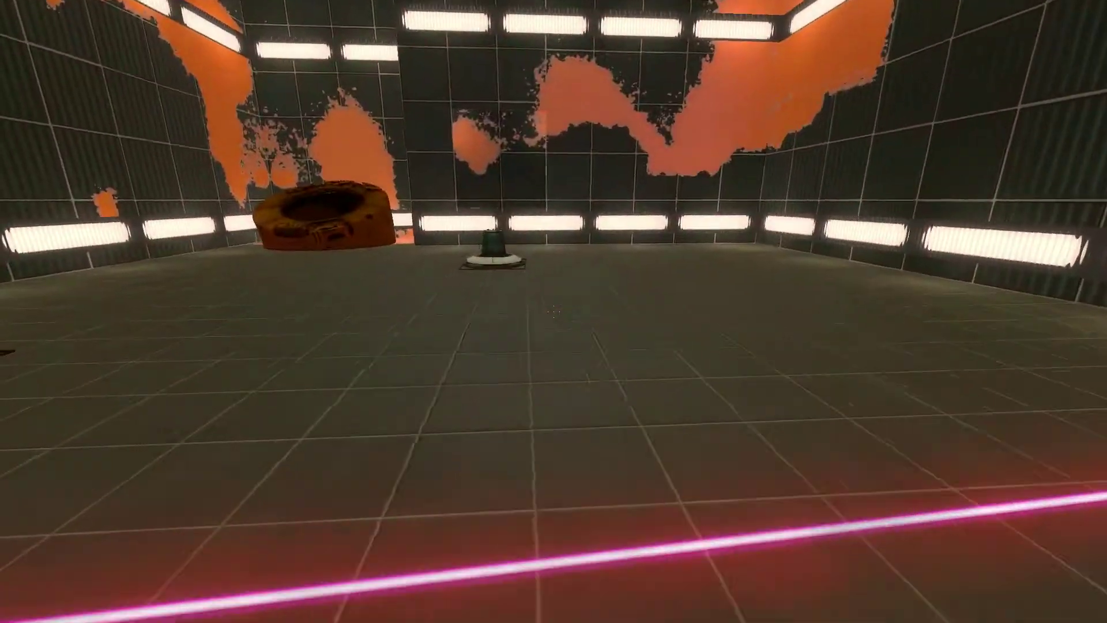
key("w")
key("a")
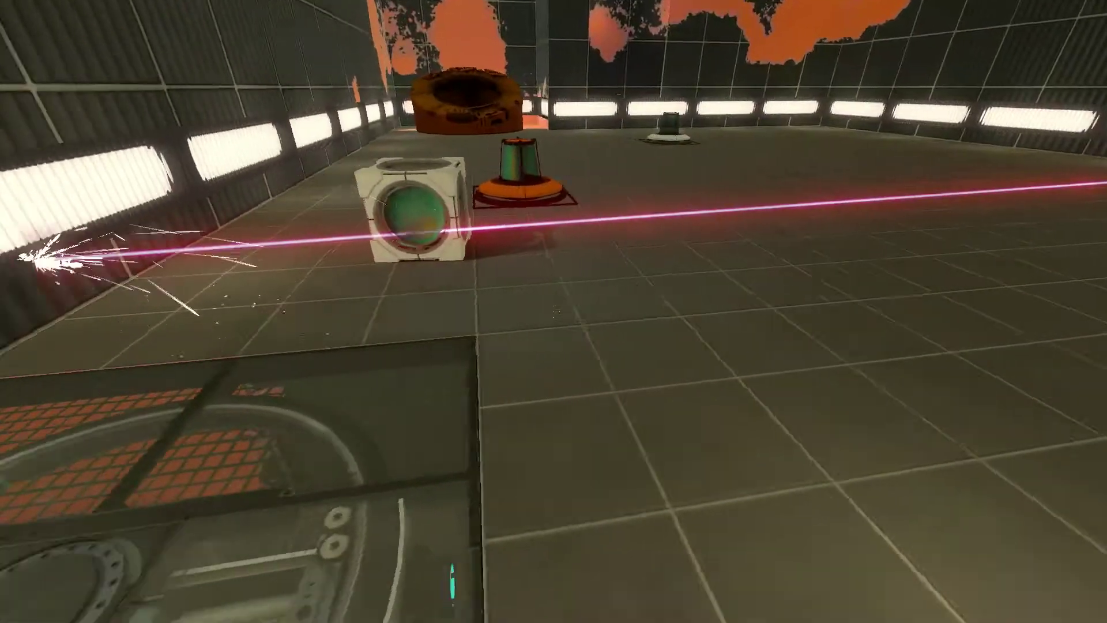
key("e")
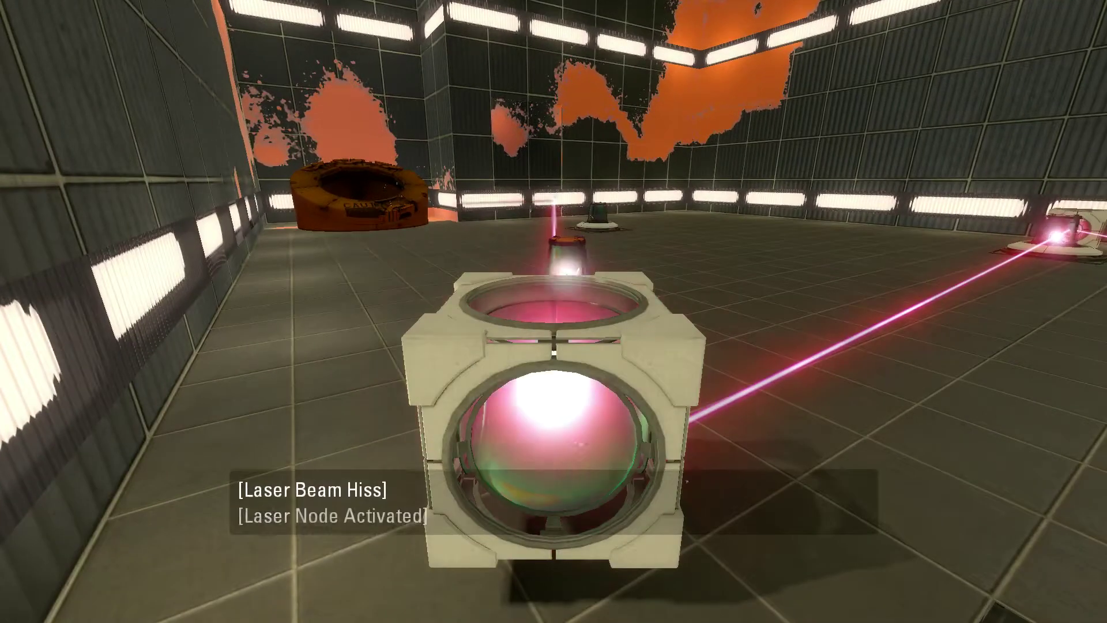
key("w")
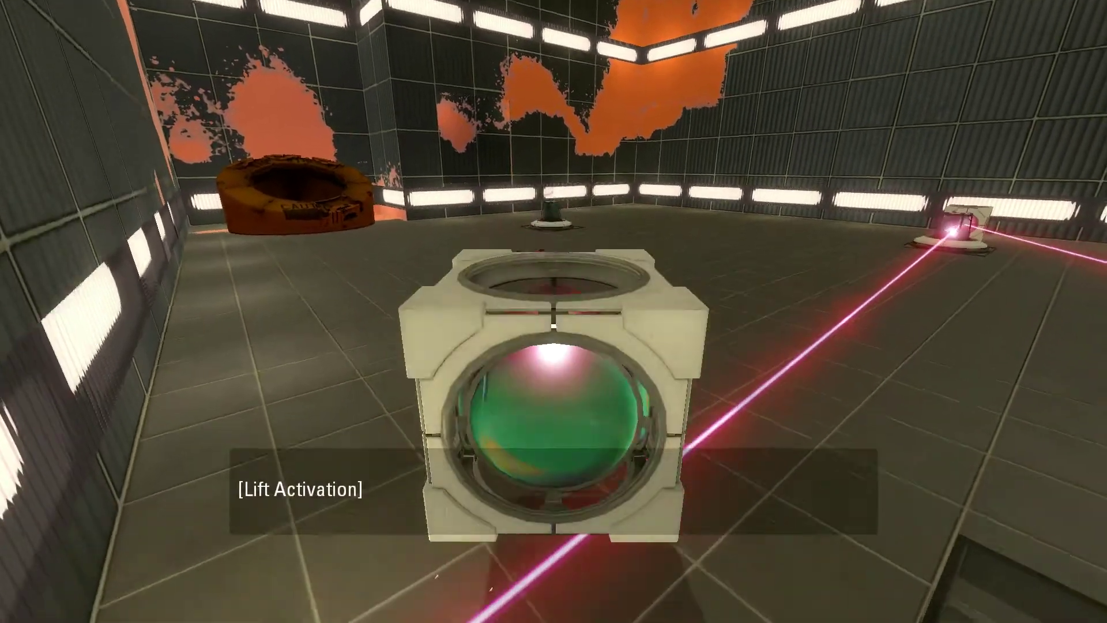
key("e")
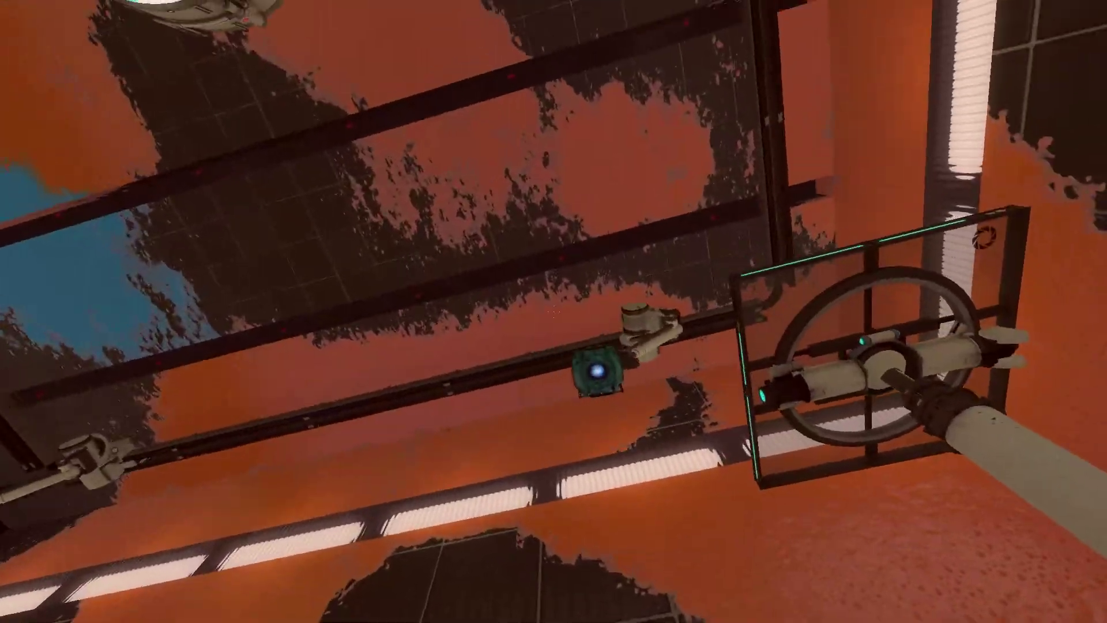
key("e")
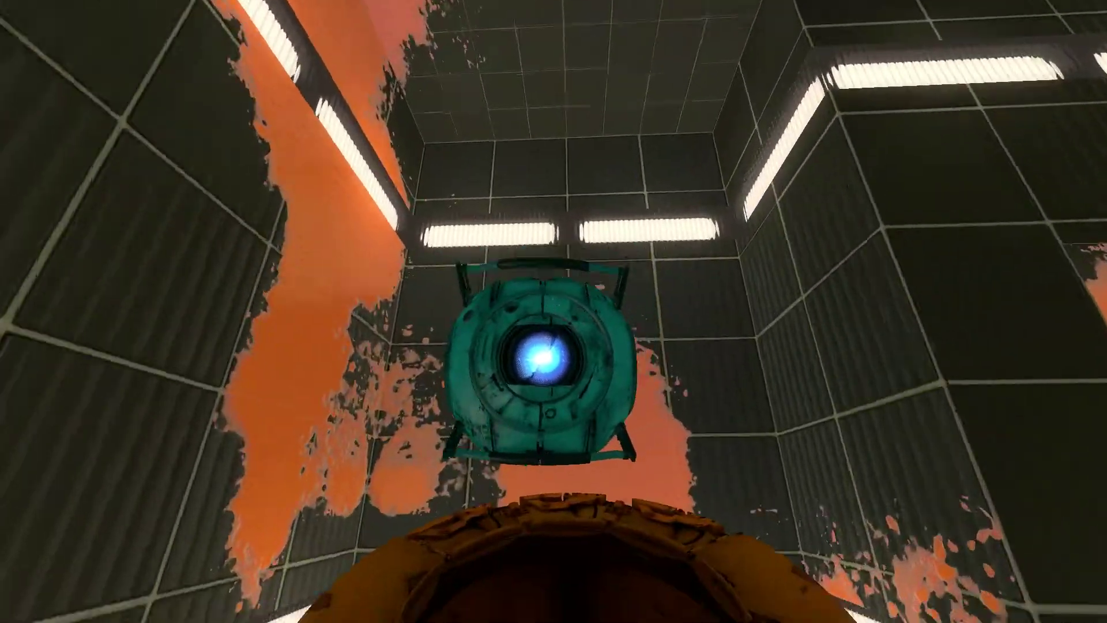
key("e")
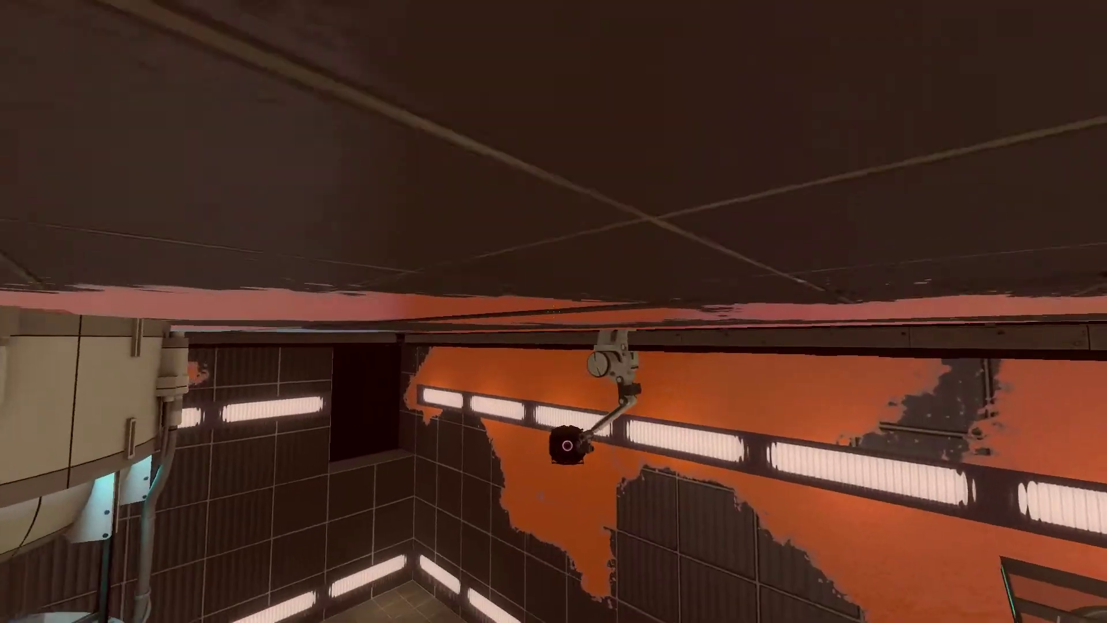
key("e")
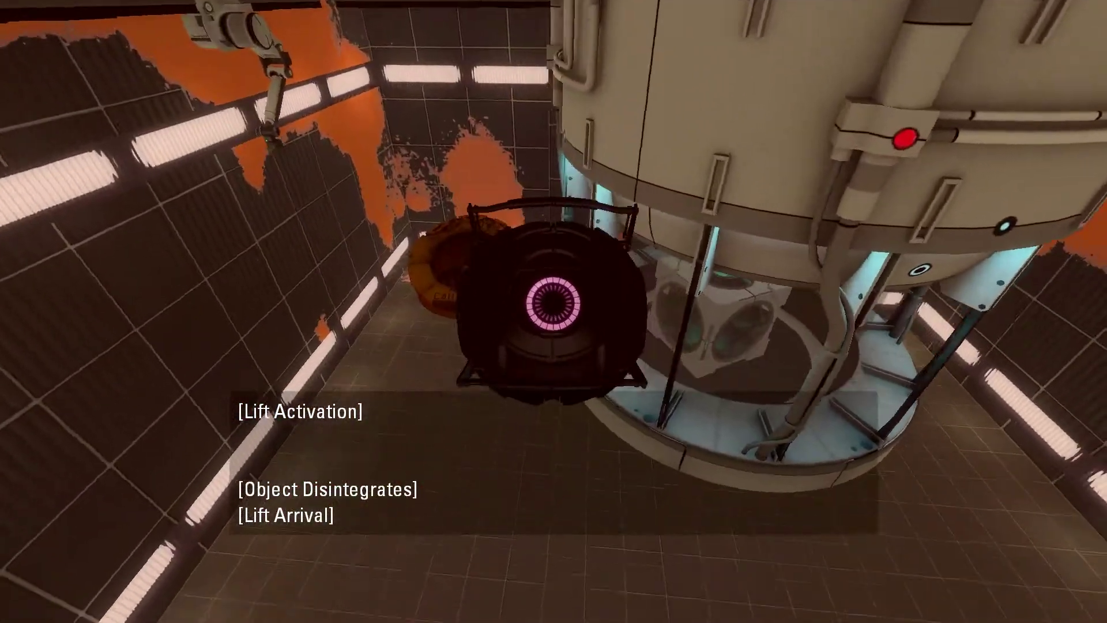
key("e")
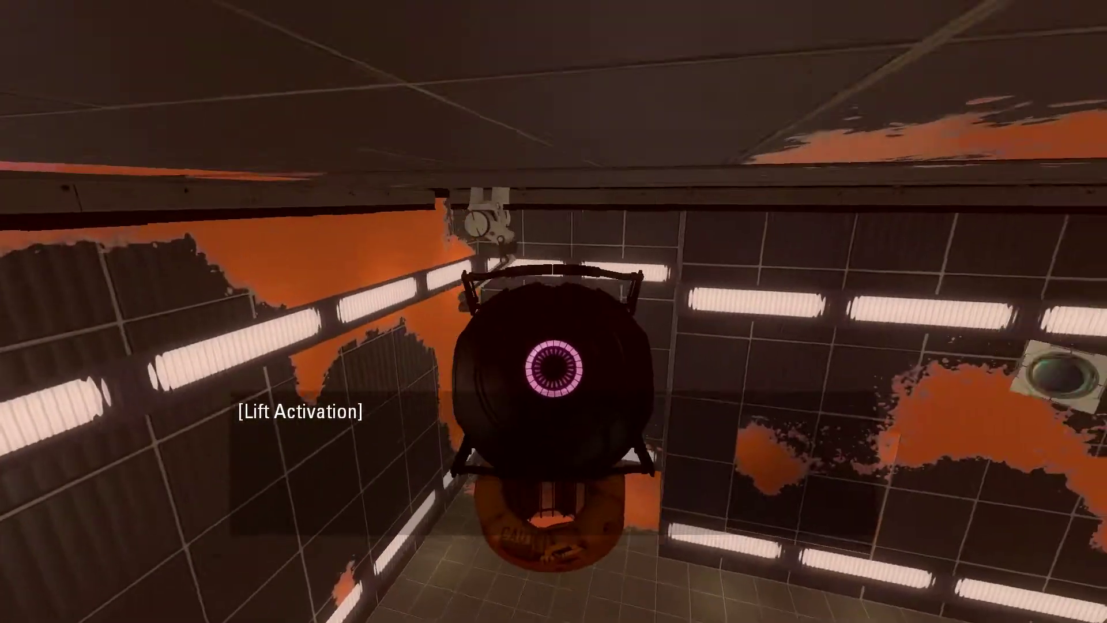
key("e")
key("e")
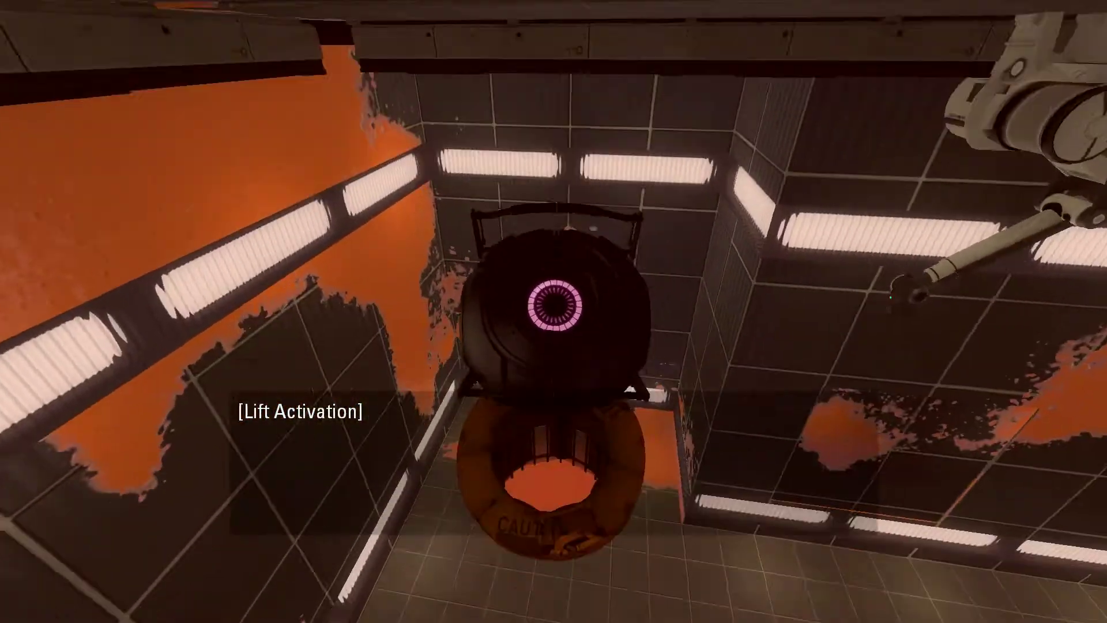
key("e")
key("e")
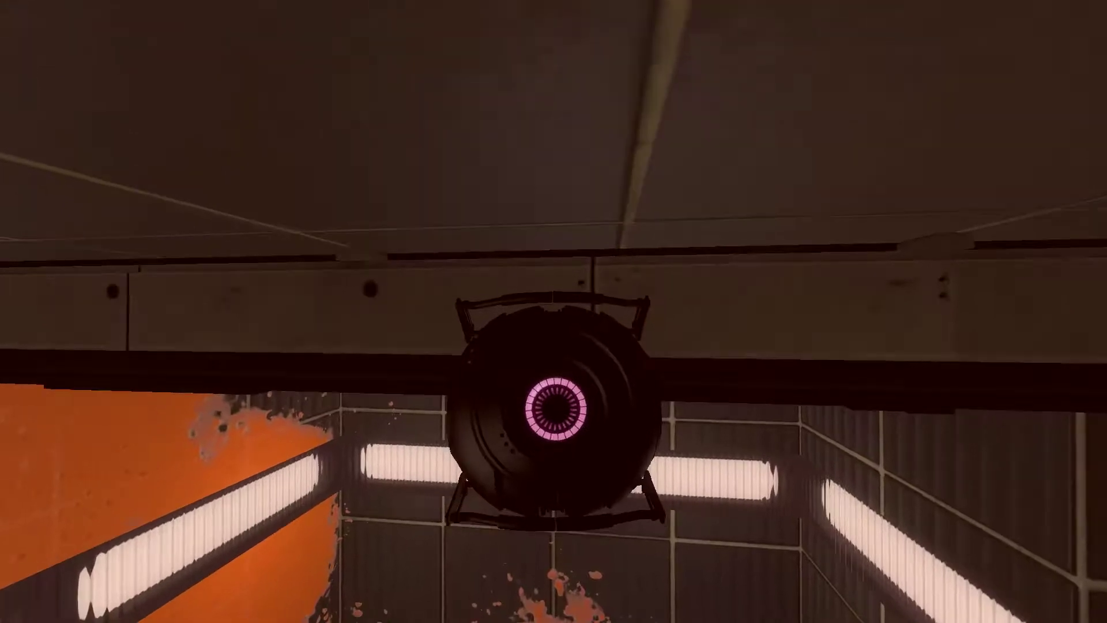
key("e")
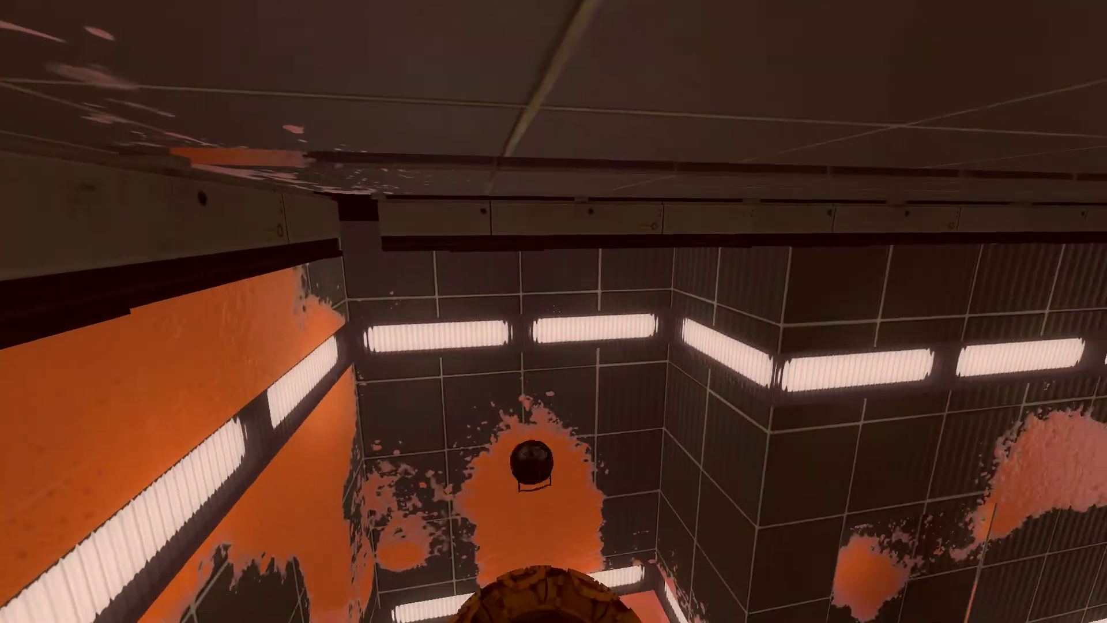
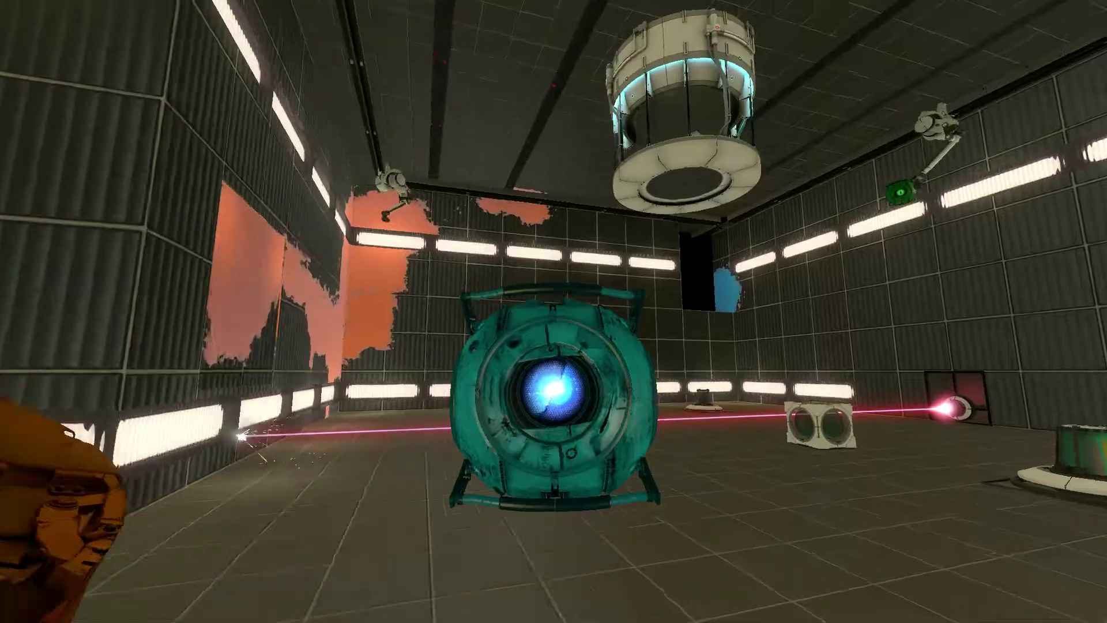
key("e")
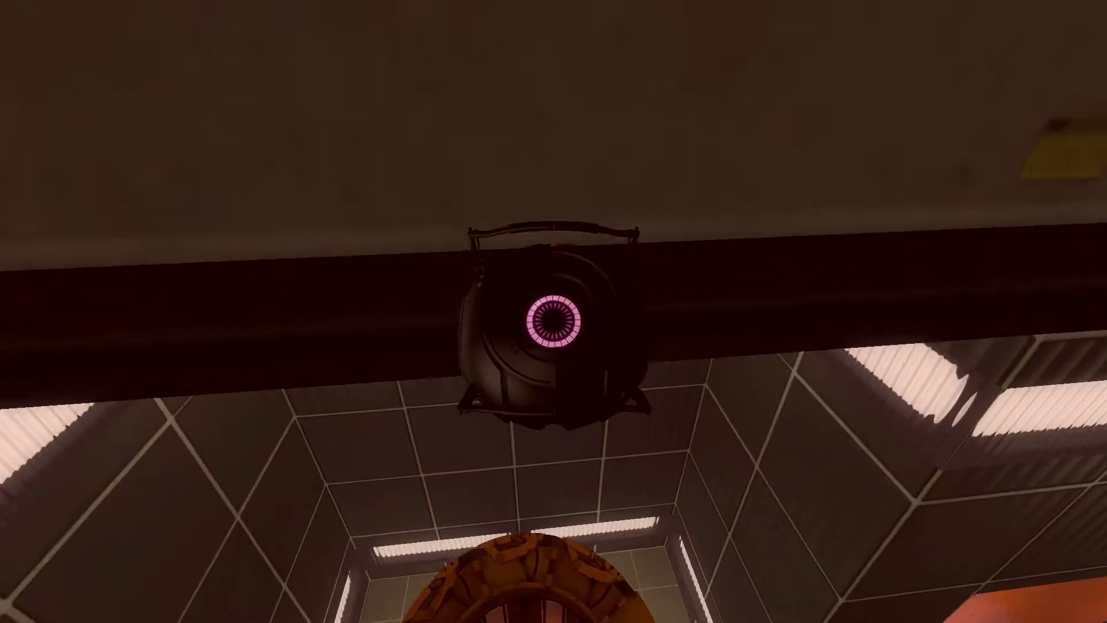
key("e")
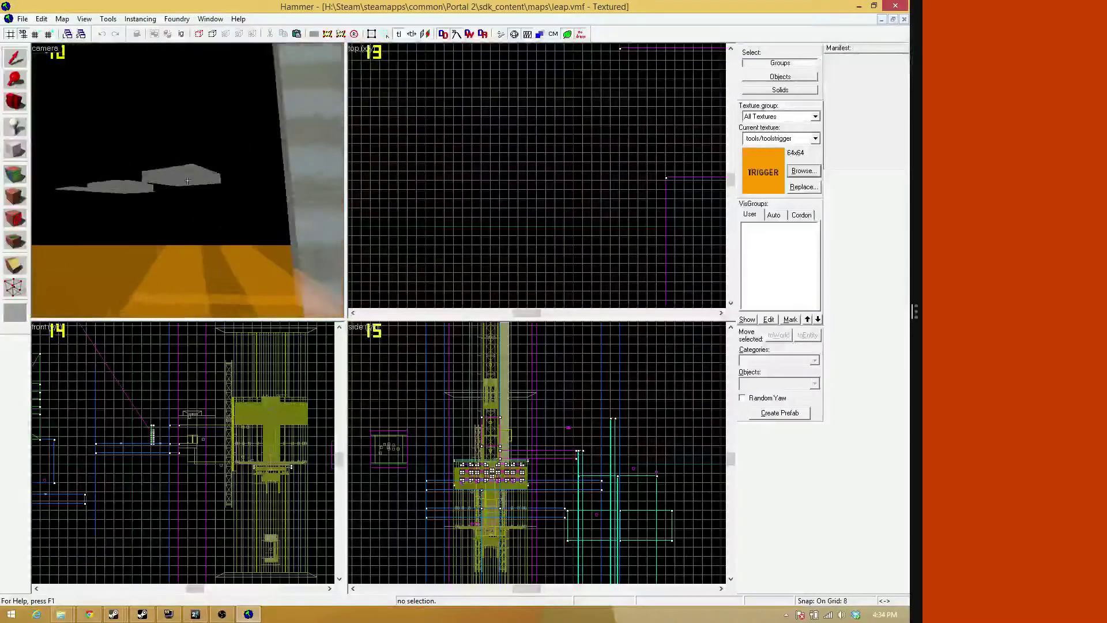
In the leap.vmf map in Hammer, select the wall timer's backing panel, one end digit's segments and the logic entities beneath that digit
left_click_drag(187, 181, 189, 184)
left_click(188, 180)
left_click(265, 161, "ctrl")
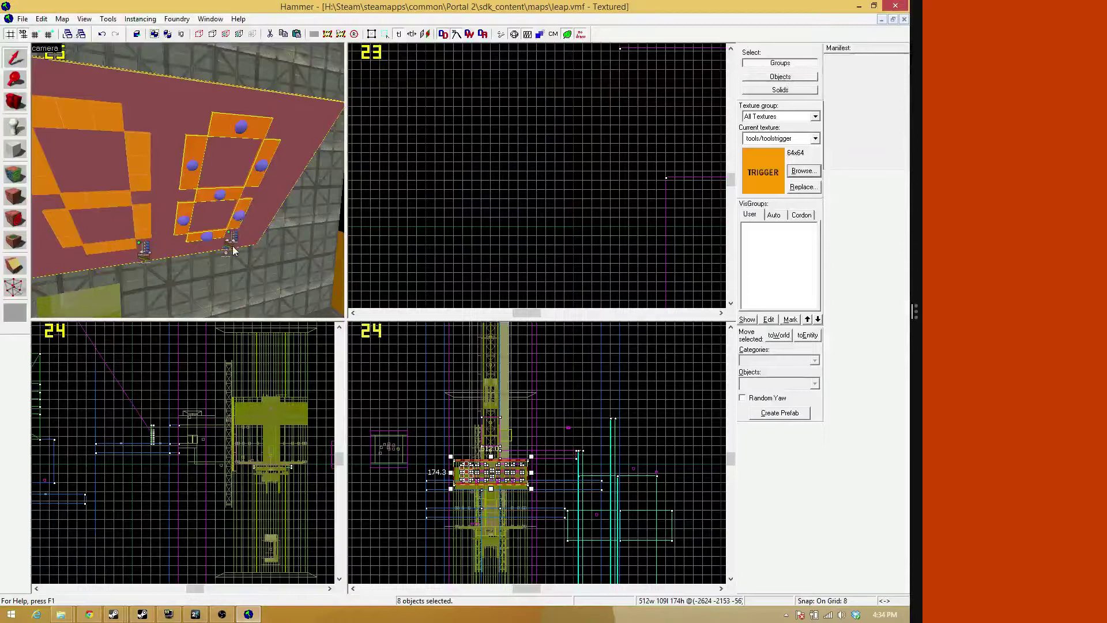
key("z")
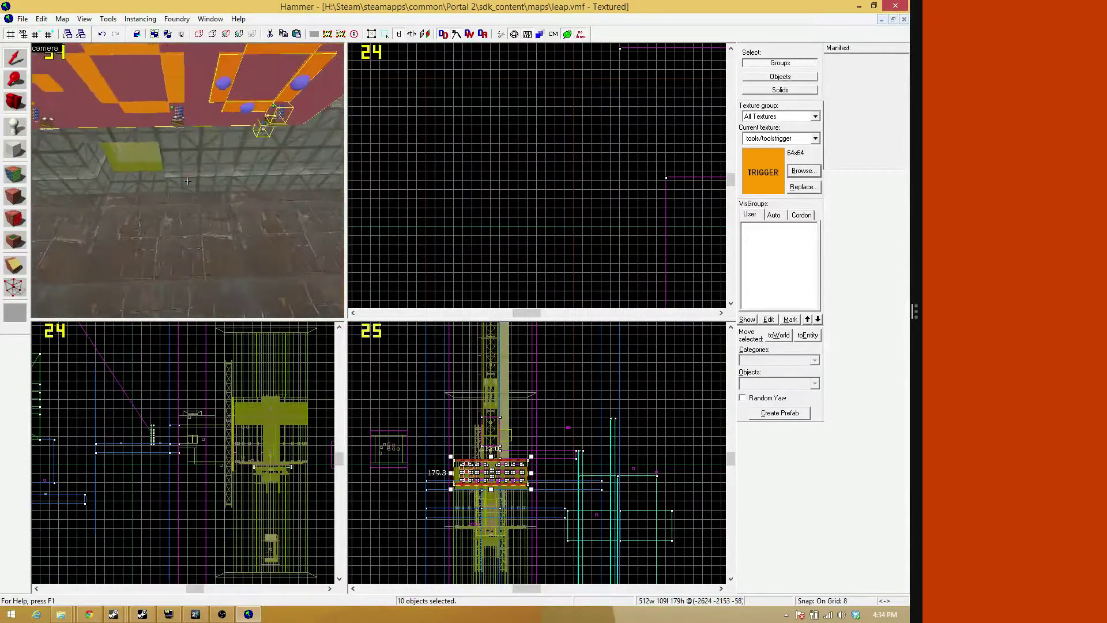
Fly through the leap map to examine the platforms, walls and trigger volumes around the timer display
key("w")
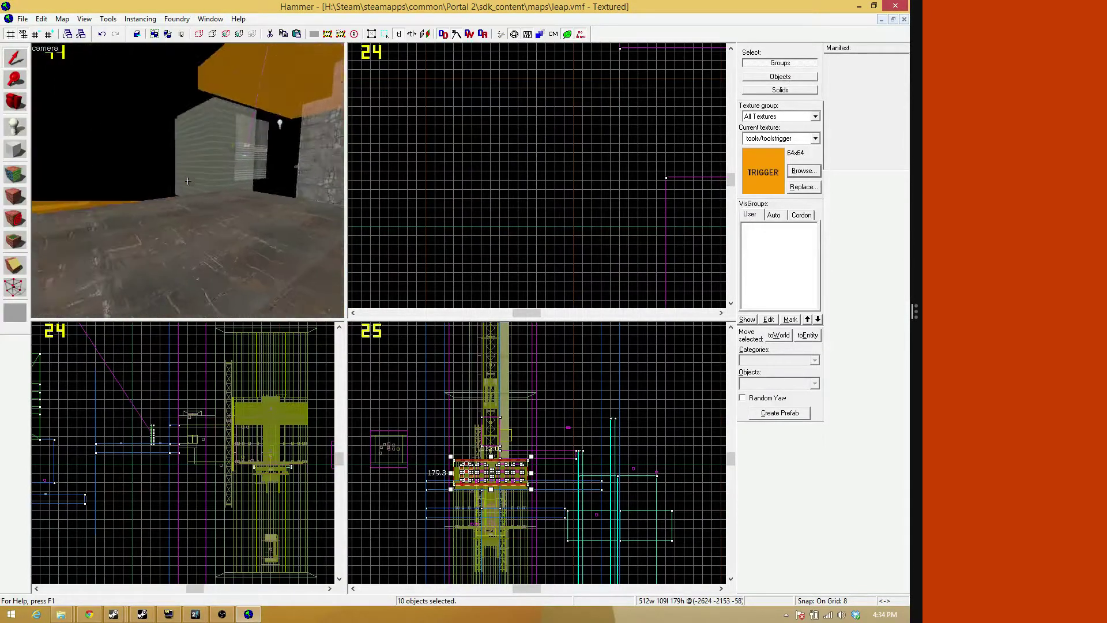
key("w")
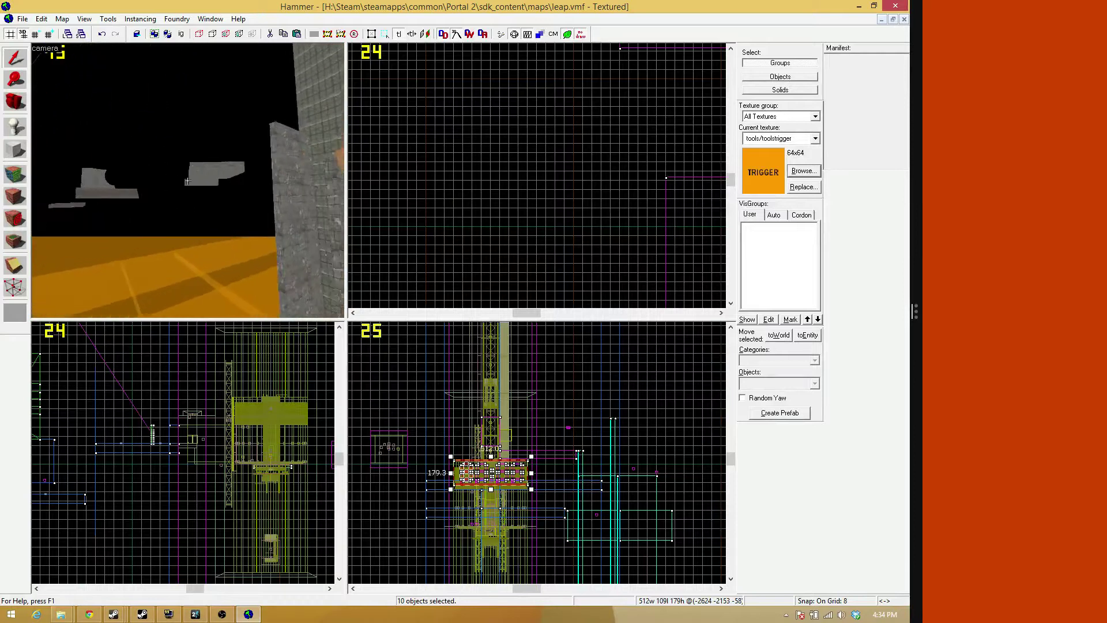
key("w")
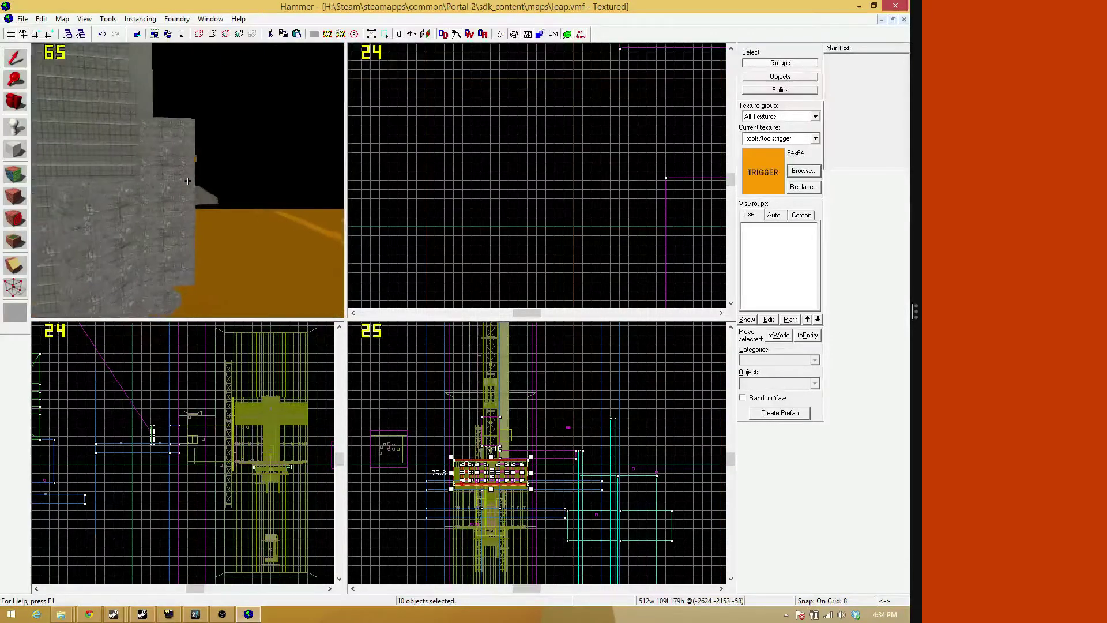
key("w")
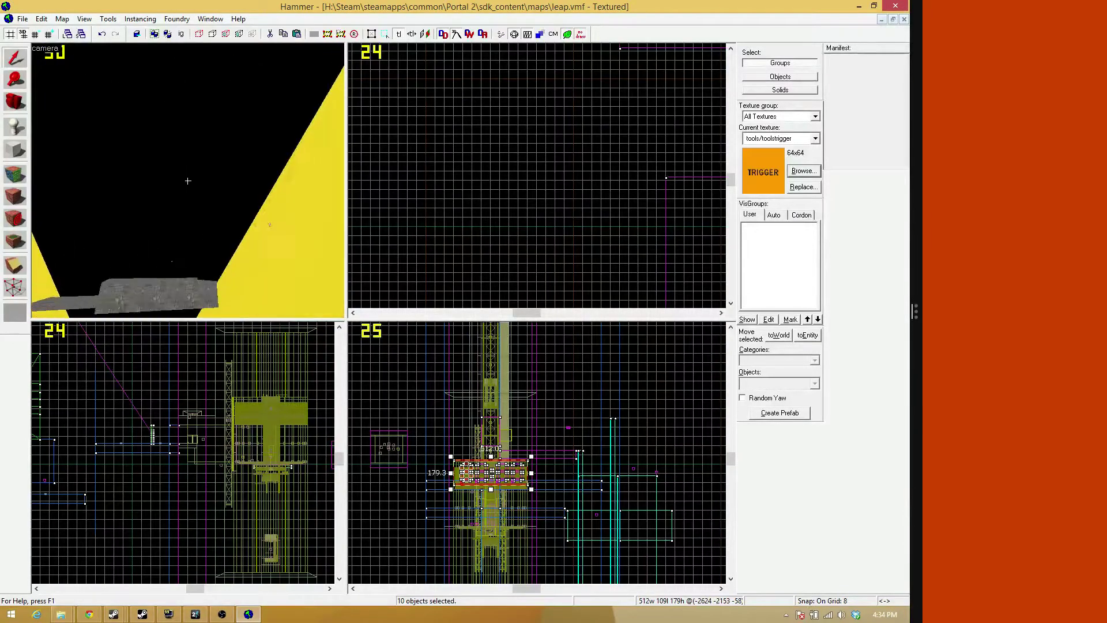
key("w")
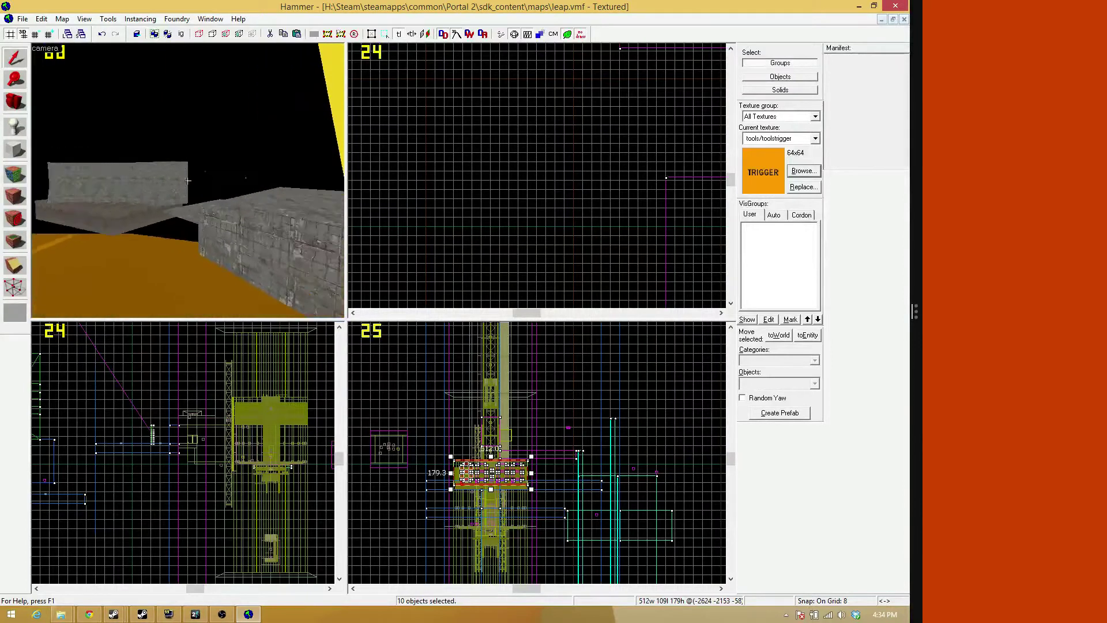
key("w")
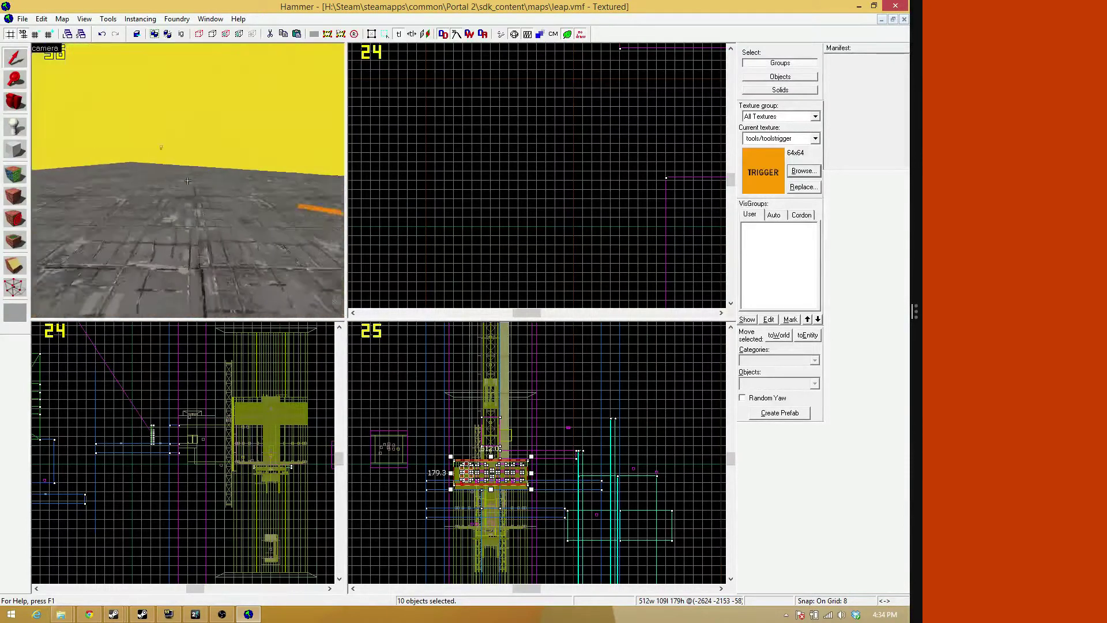
key("w")
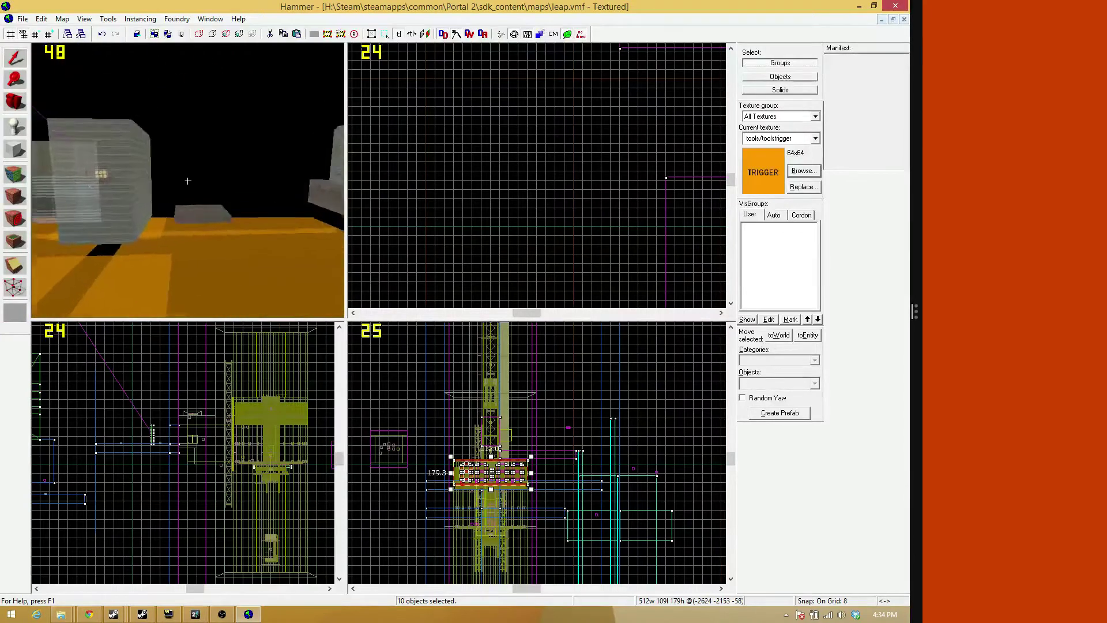
key("w")
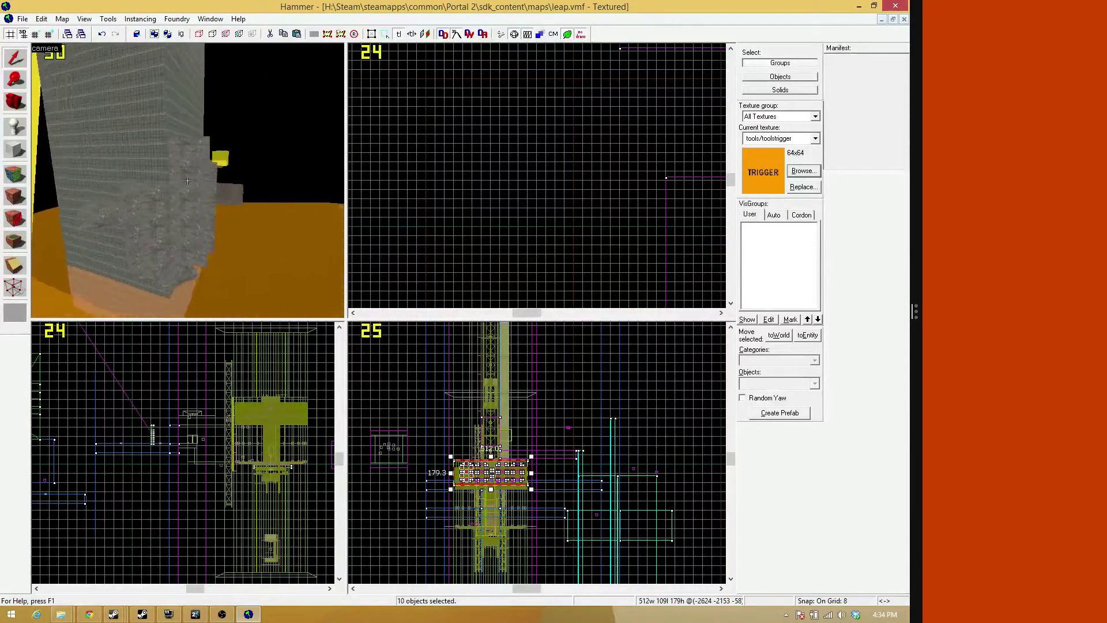
key("w")
key("w")
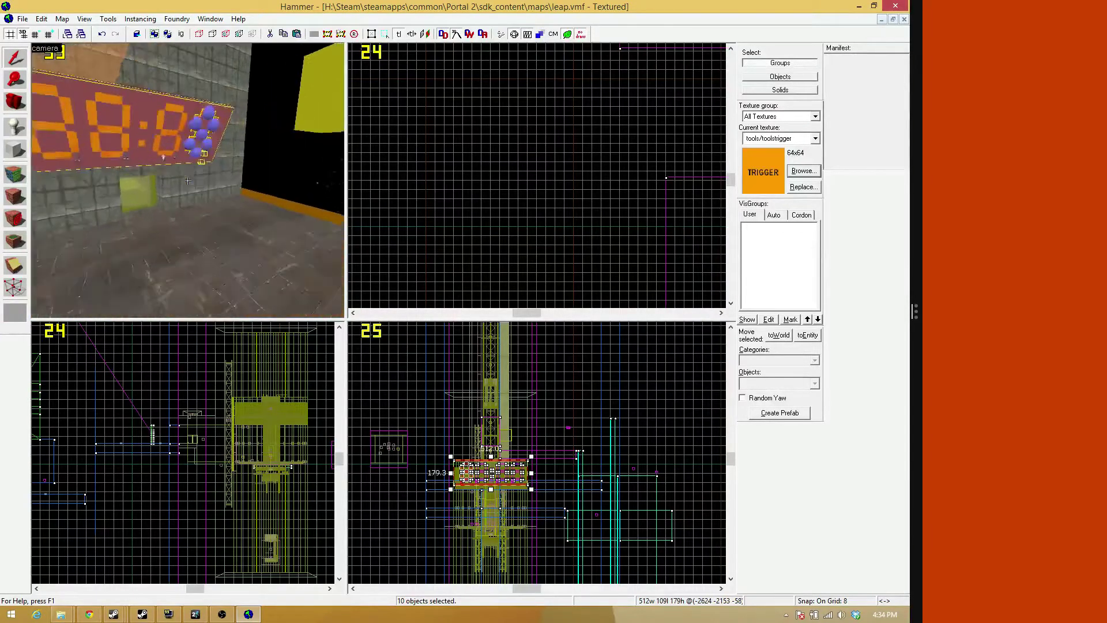
Add the other three digits, the colon blocks and the remaining logic entities of the timer display to the selection
key("z")
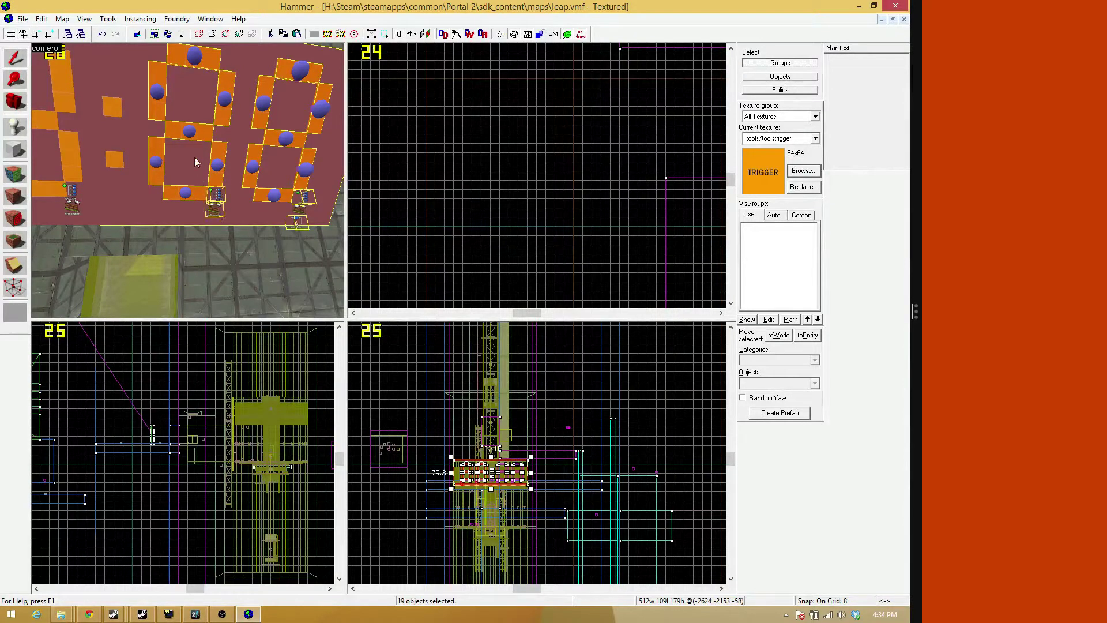
key("a")
key("z")
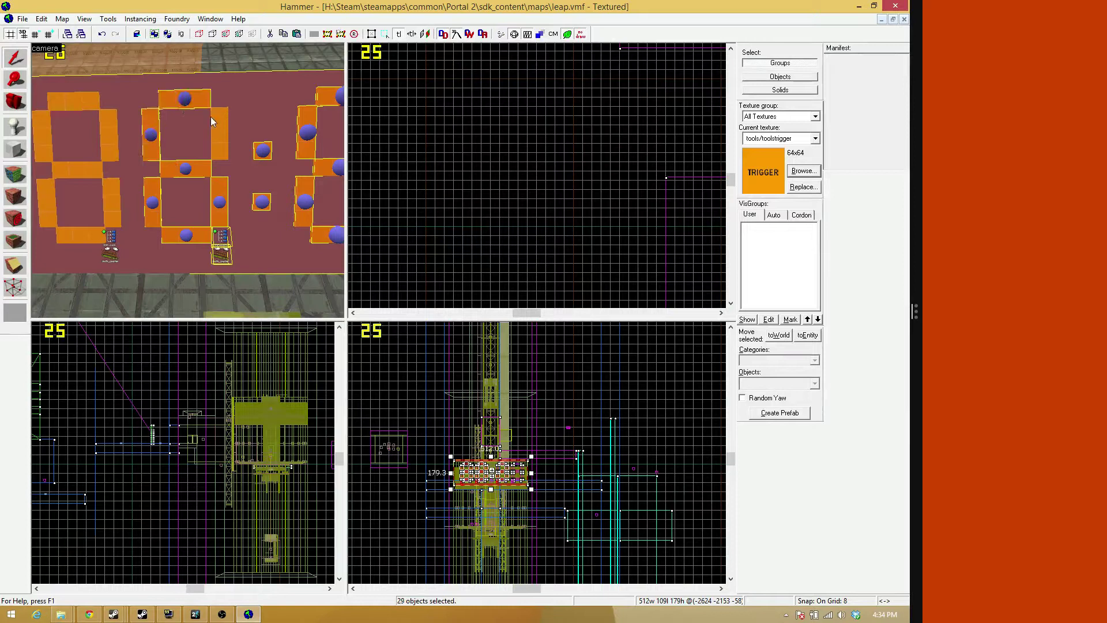
key("z")
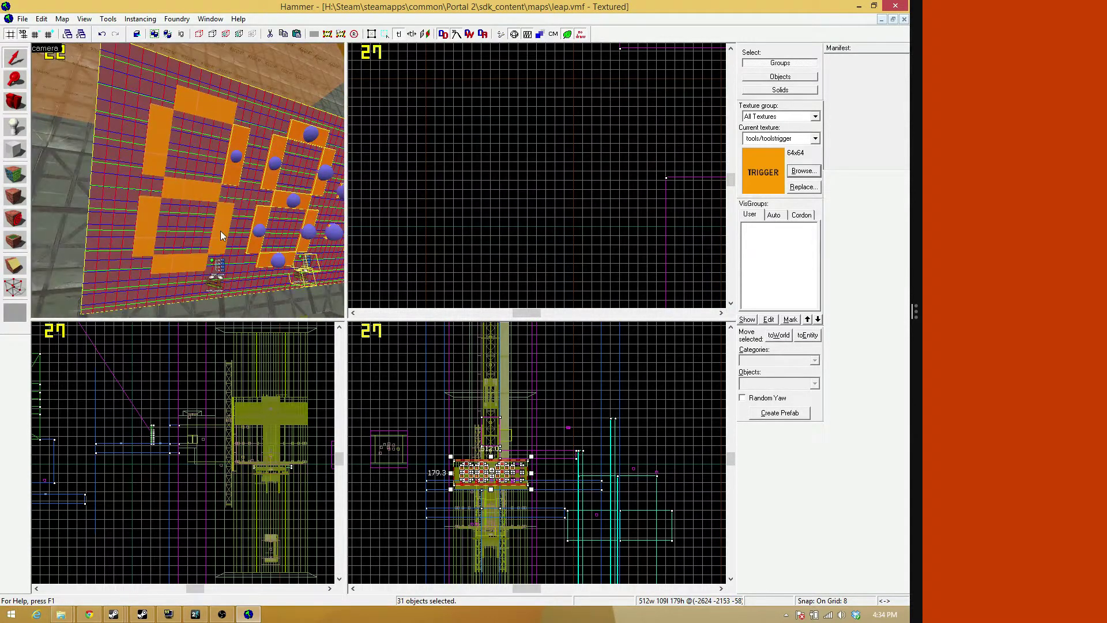
left_click(220, 231, "ctrl")
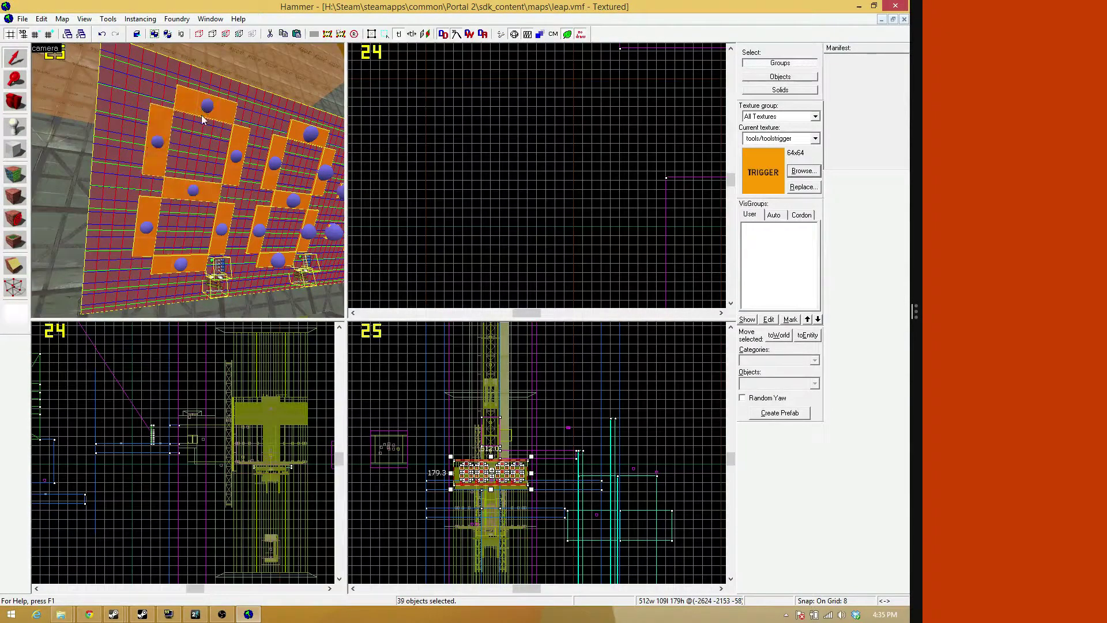
key("z")
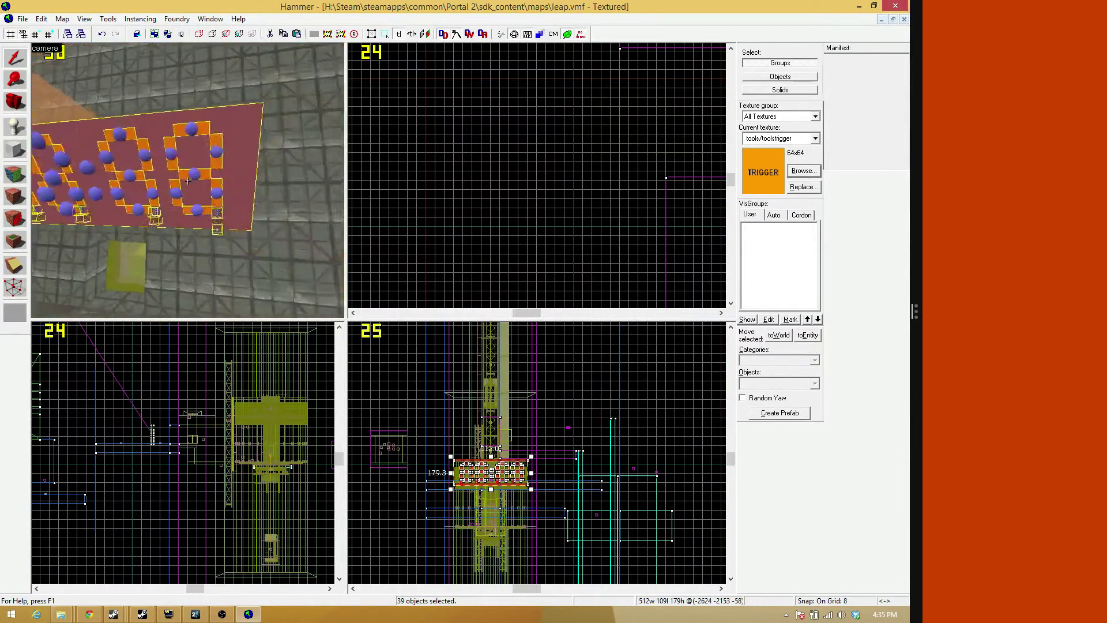
Try removing the selected timer display and its logic entities from the wall, and undo the removal
key("z")
key("z")
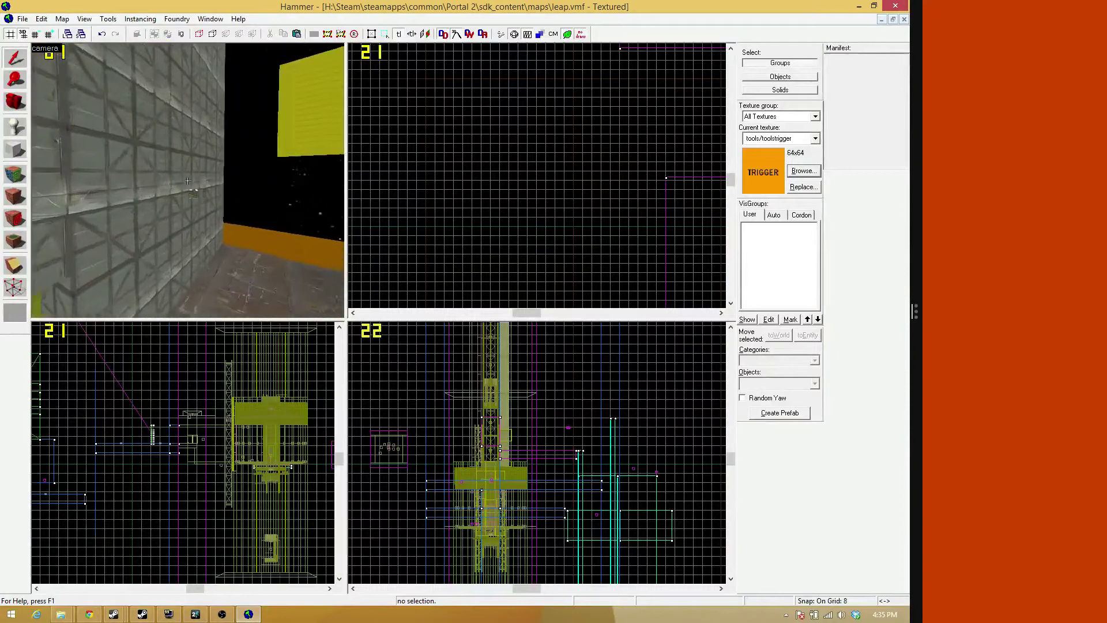
key("z")
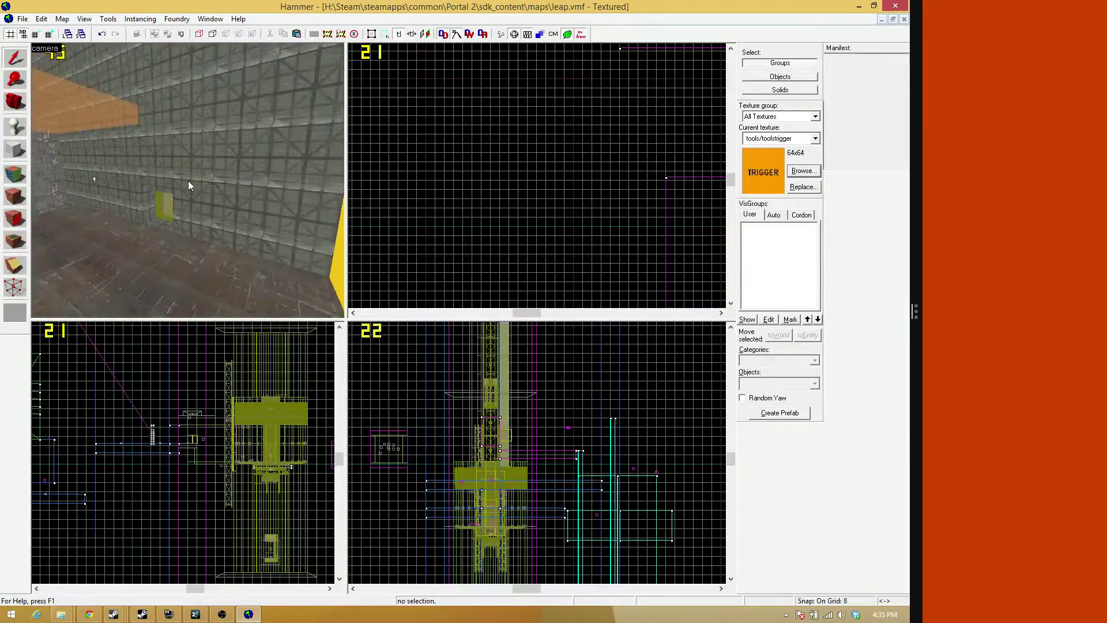
left_click(189, 181)
key("z")
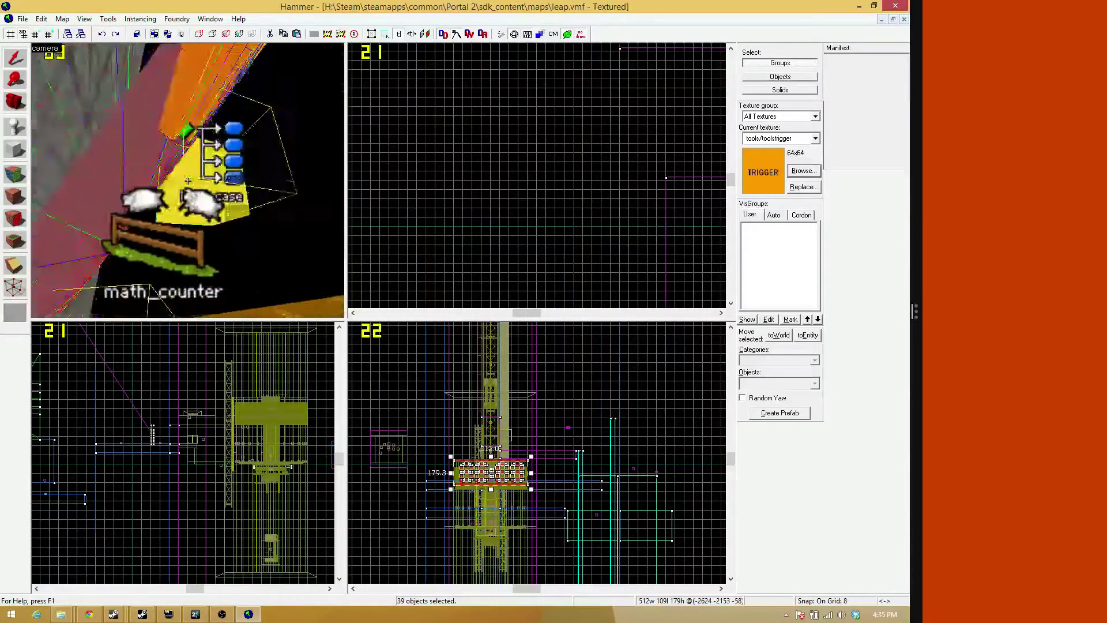
Check the timer display's selection up close and include the missed logic entities beneath its digits
key("z")
key("z")
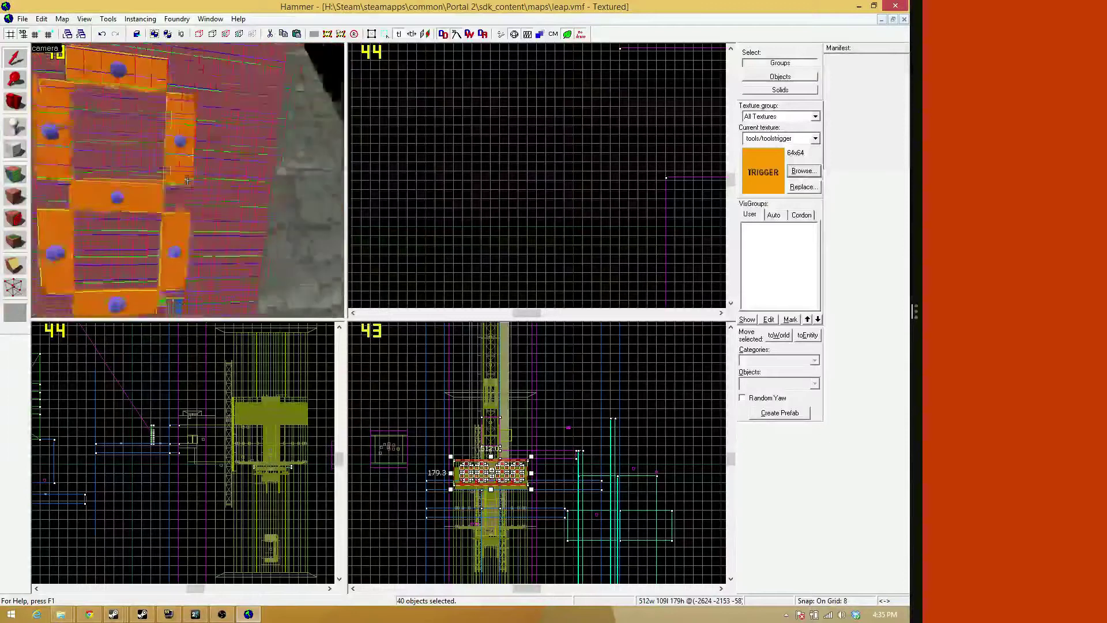
key("s")
key("z")
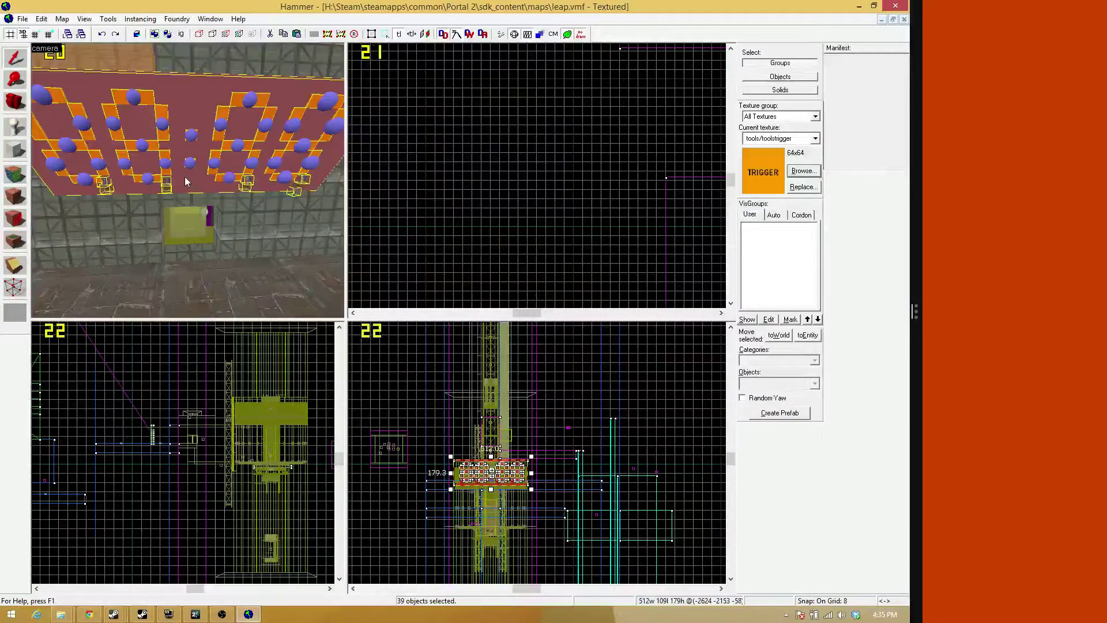
key("z")
key("w")
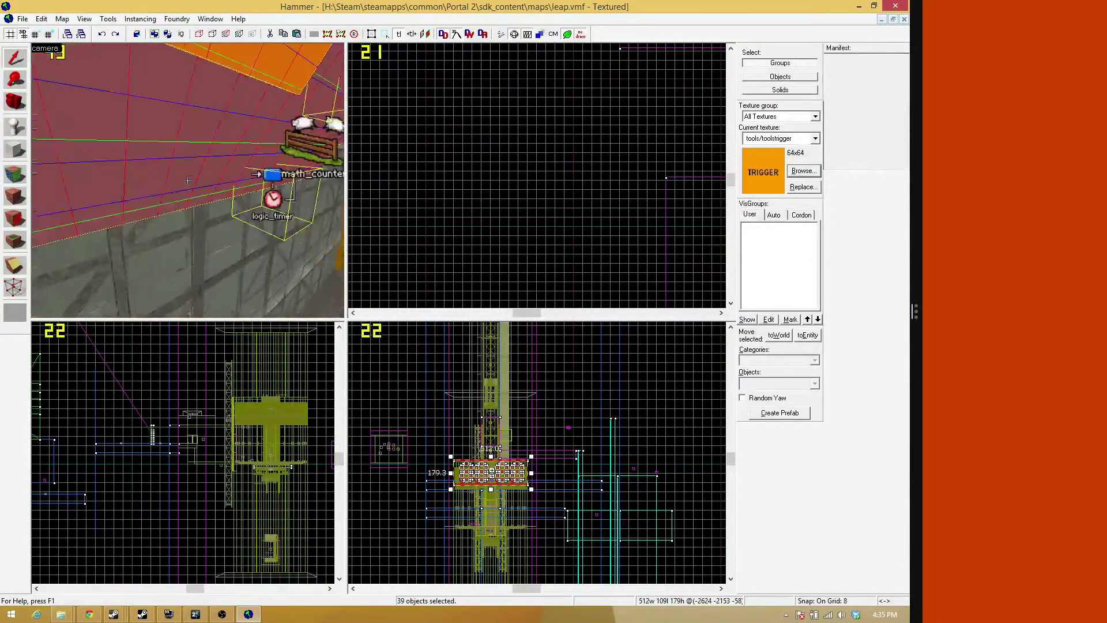
key("z")
left_click(205, 166, "ctrl")
key("z")
key("s")
key("z")
Try removing the timer display to expose leftovers, undo the removal, and add the leftover floor entity beneath it to the selection
key("Escape")
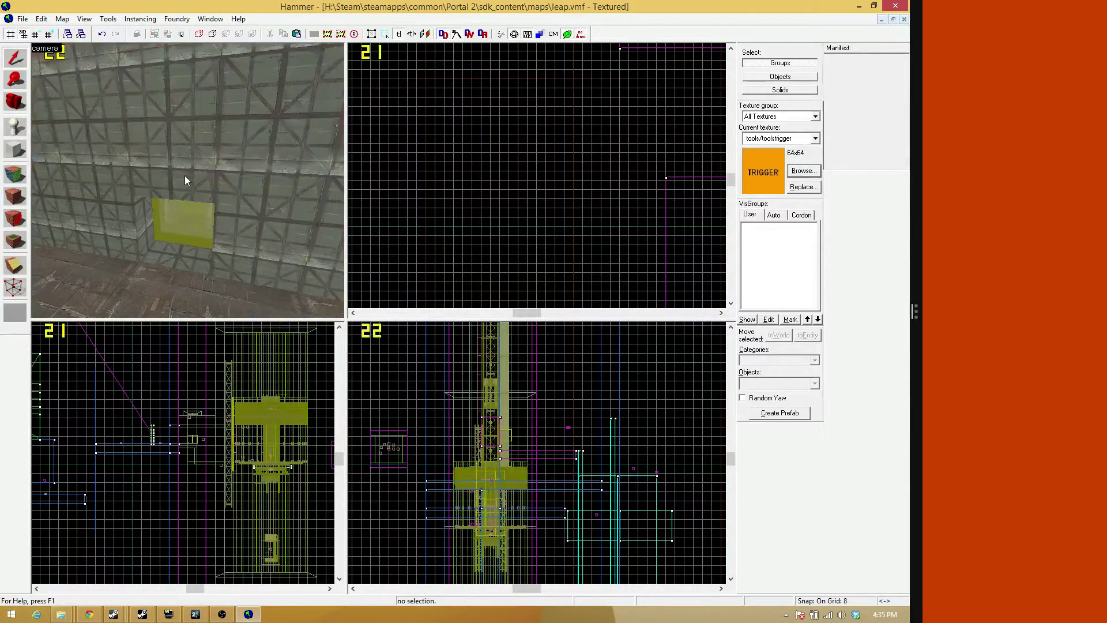
key("z")
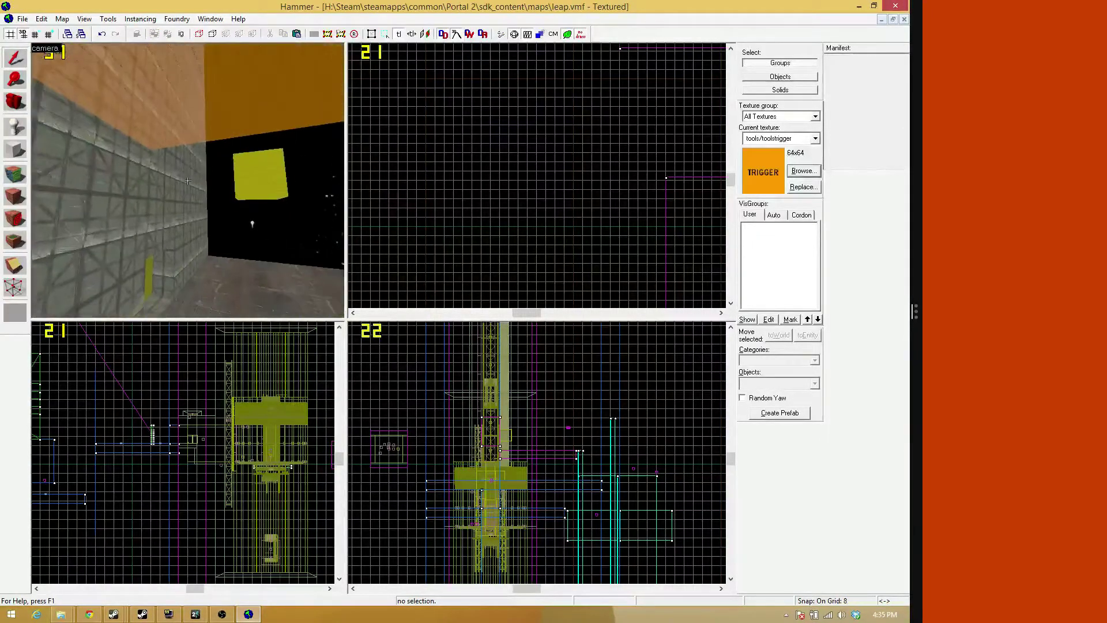
key("z")
key("ctrl+z")
key("z")
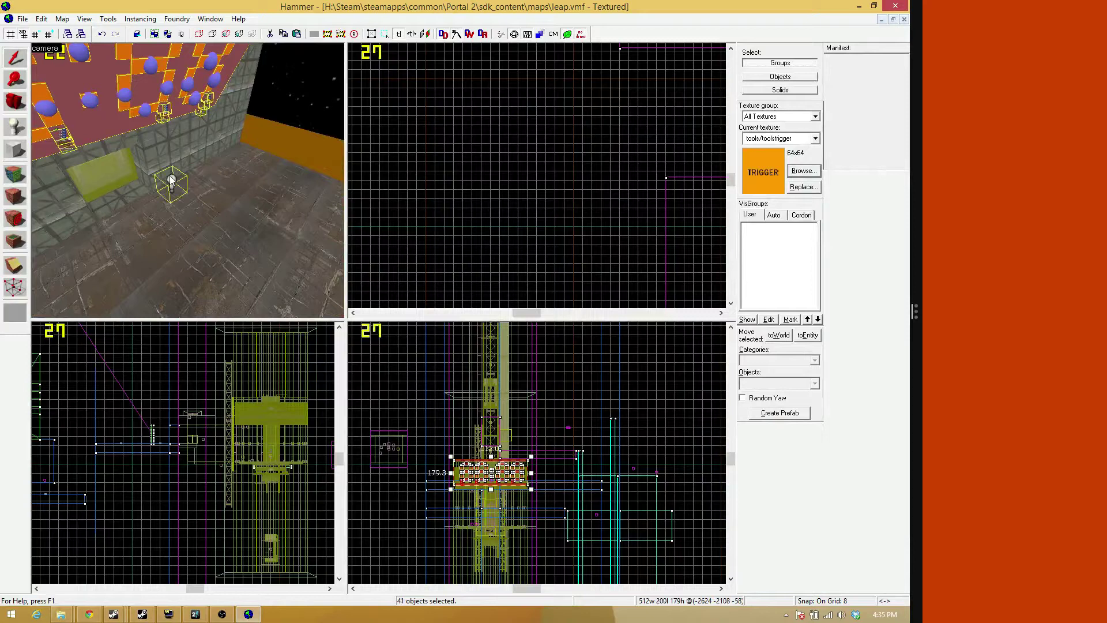
Cut the complete timer display with its entities and close leap.vmf without saving the changes
key("z")
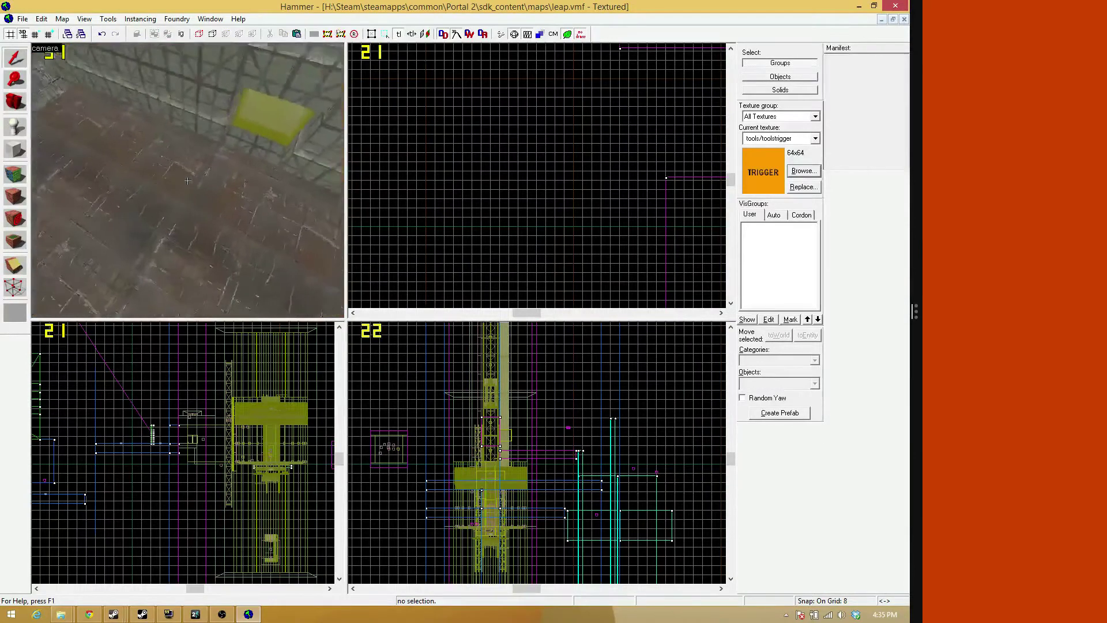
key("z")
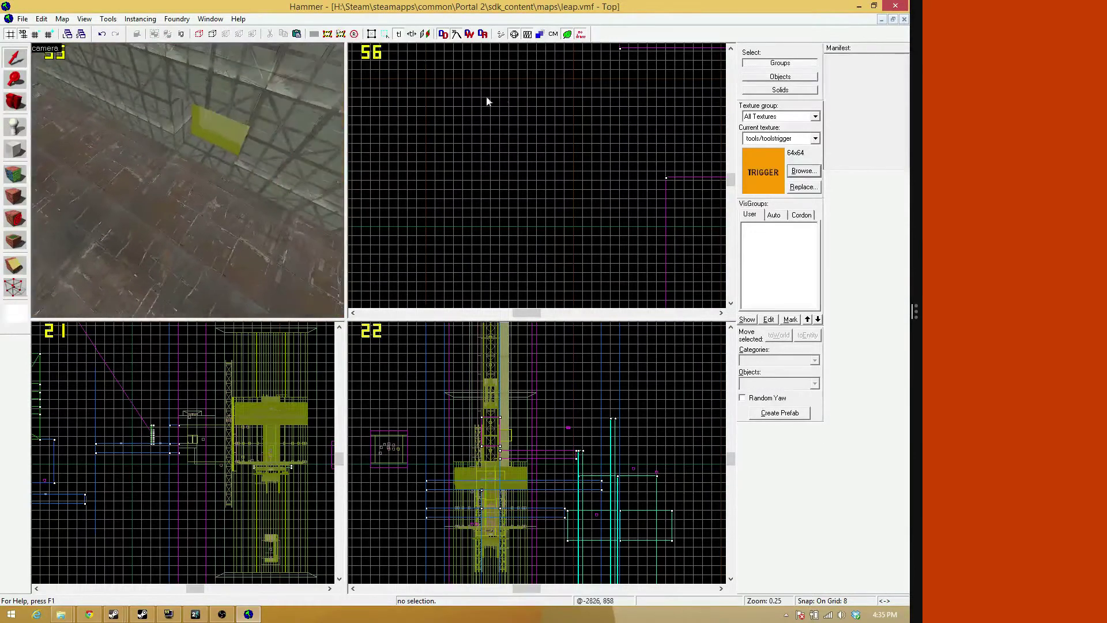
left_click(905, 19)
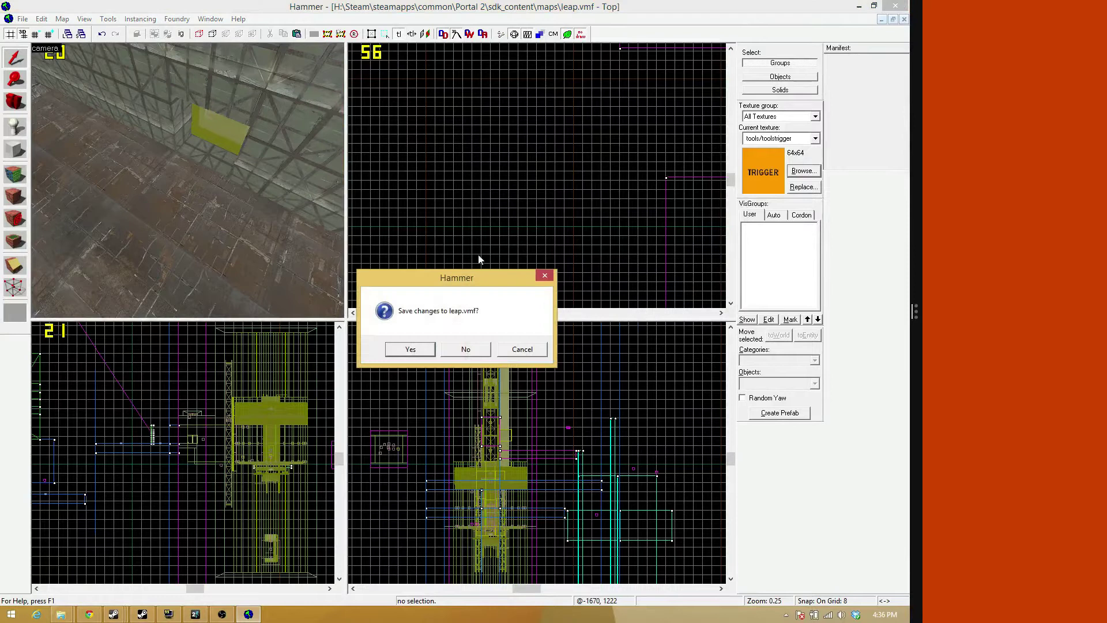
left_click(466, 350)
Look over the walls around the Hurt_Field_4 laser field in the Boss_Fight_Five map and save the map
key("z")
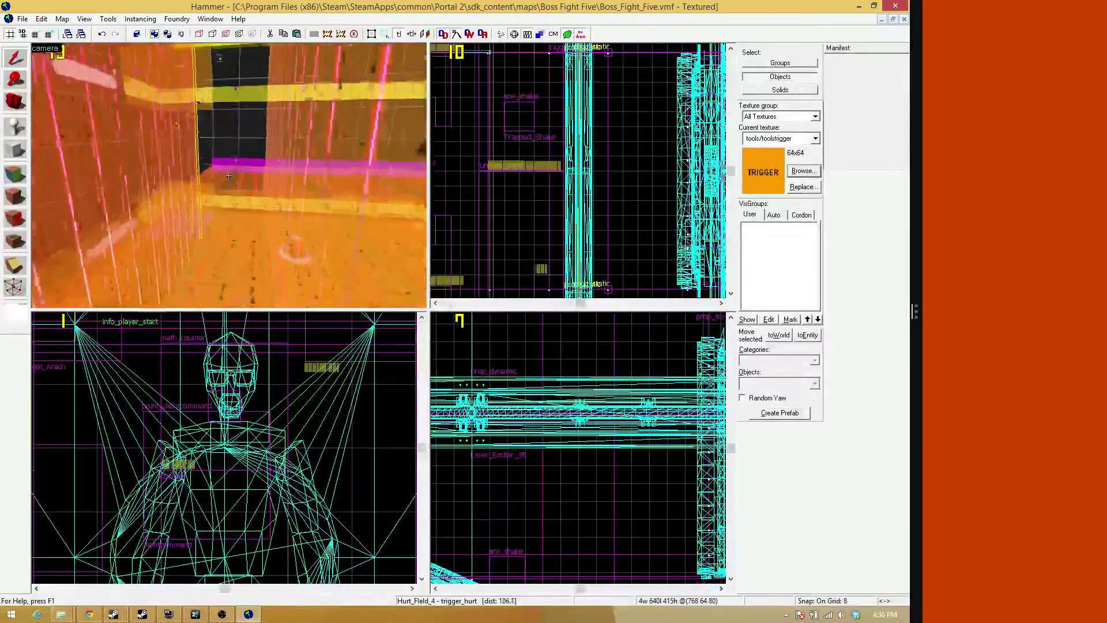
key("w")
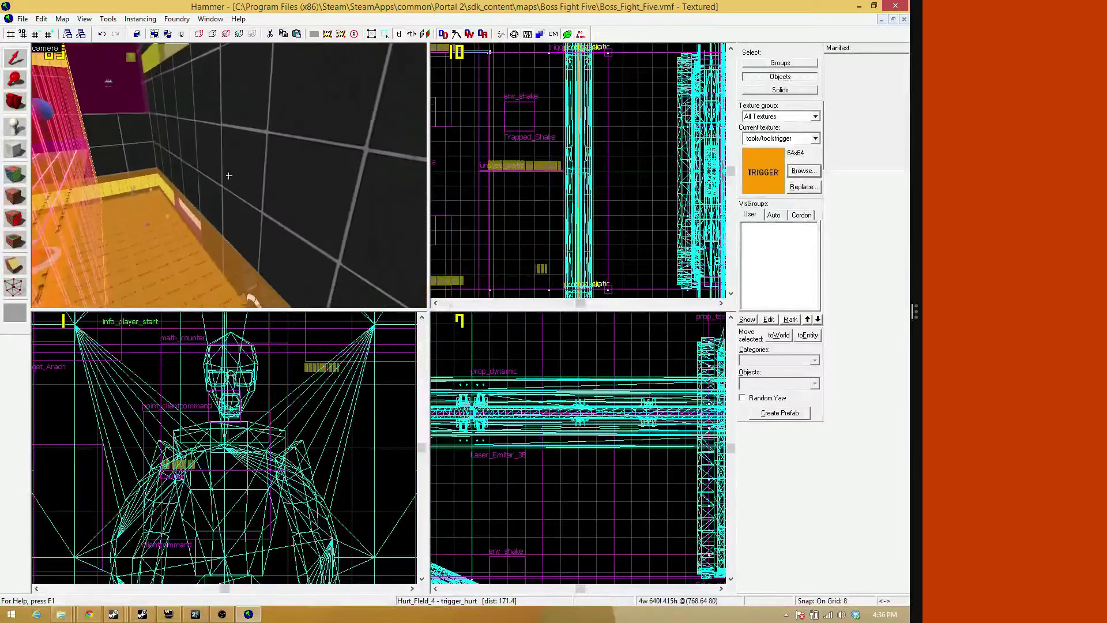
key("w")
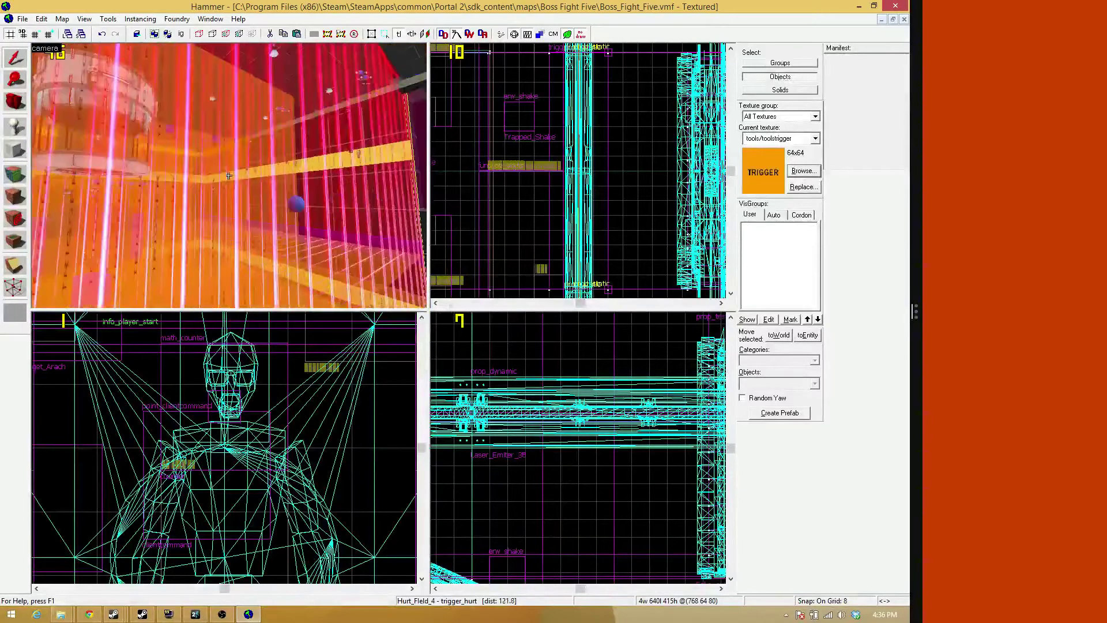
key("w")
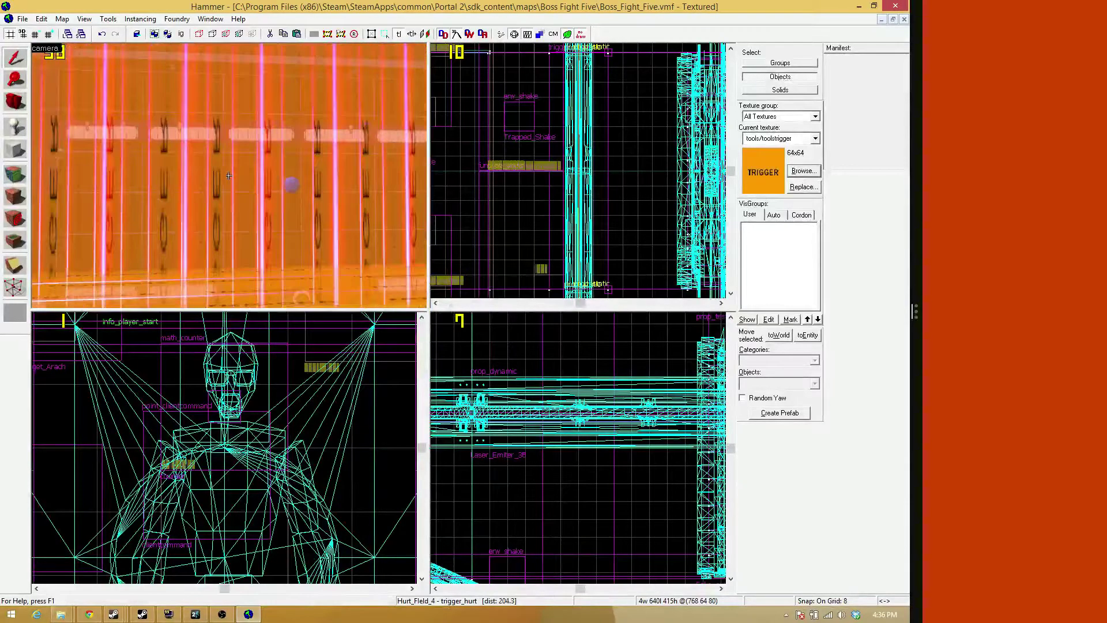
key("w")
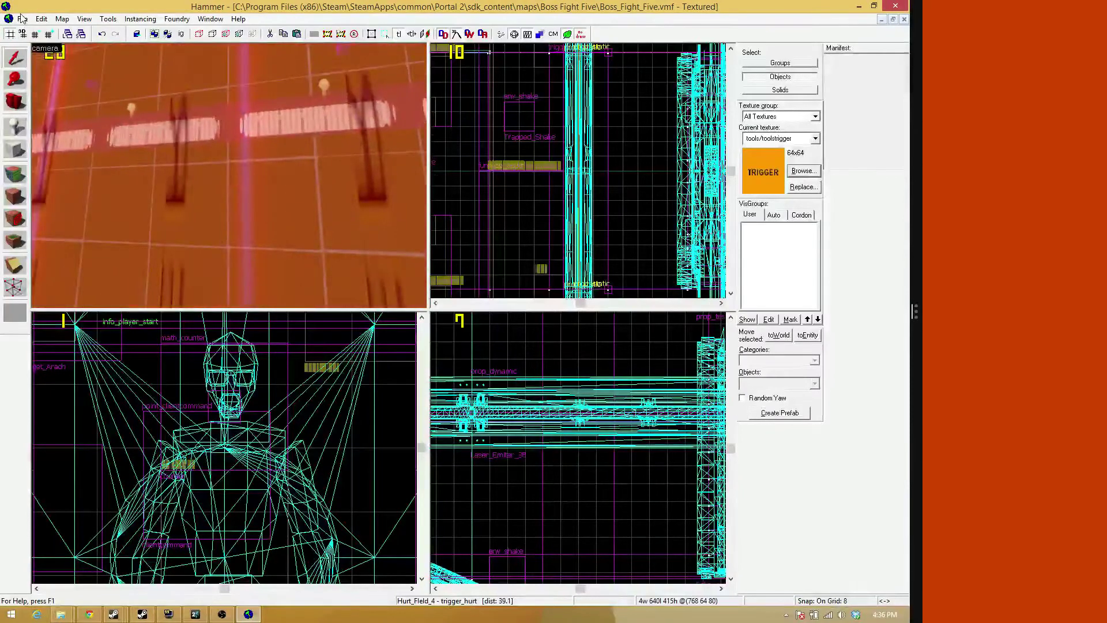
left_click(22, 18)
left_click(37, 70)
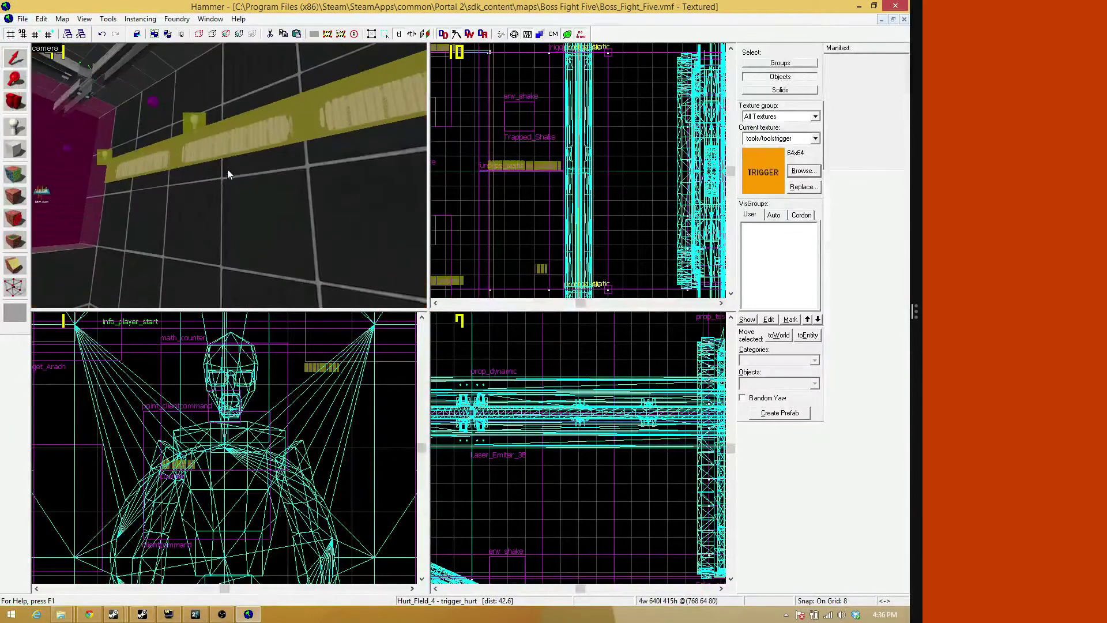
Delete two neighbouring light strip instances with their lights from the dark tiled wall
key("Delete")
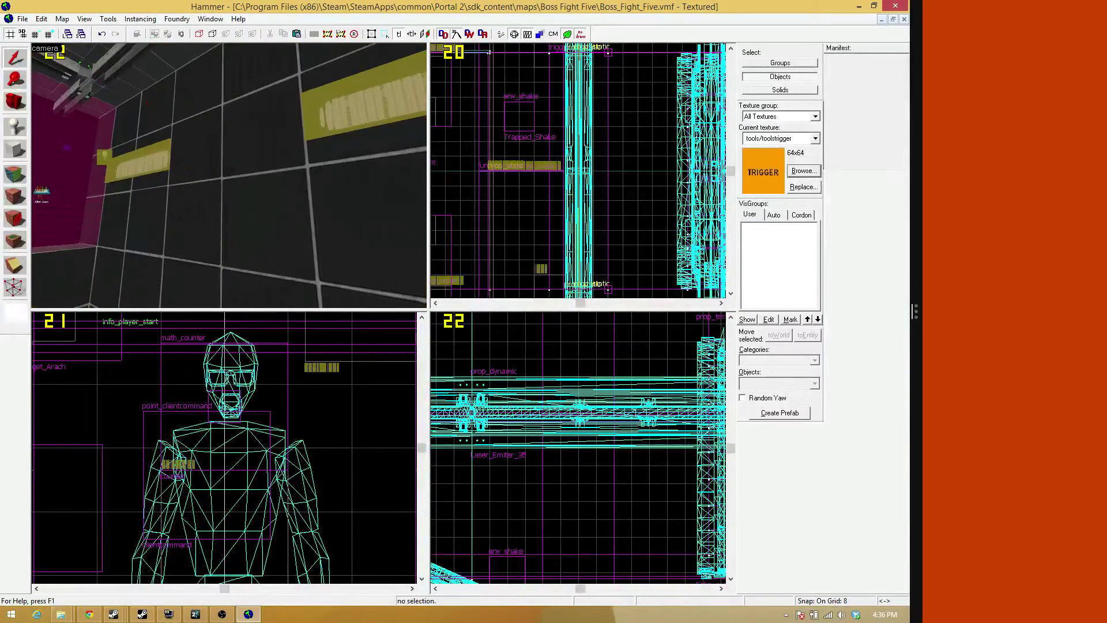
key("z")
key("z")
left_click(227, 169)
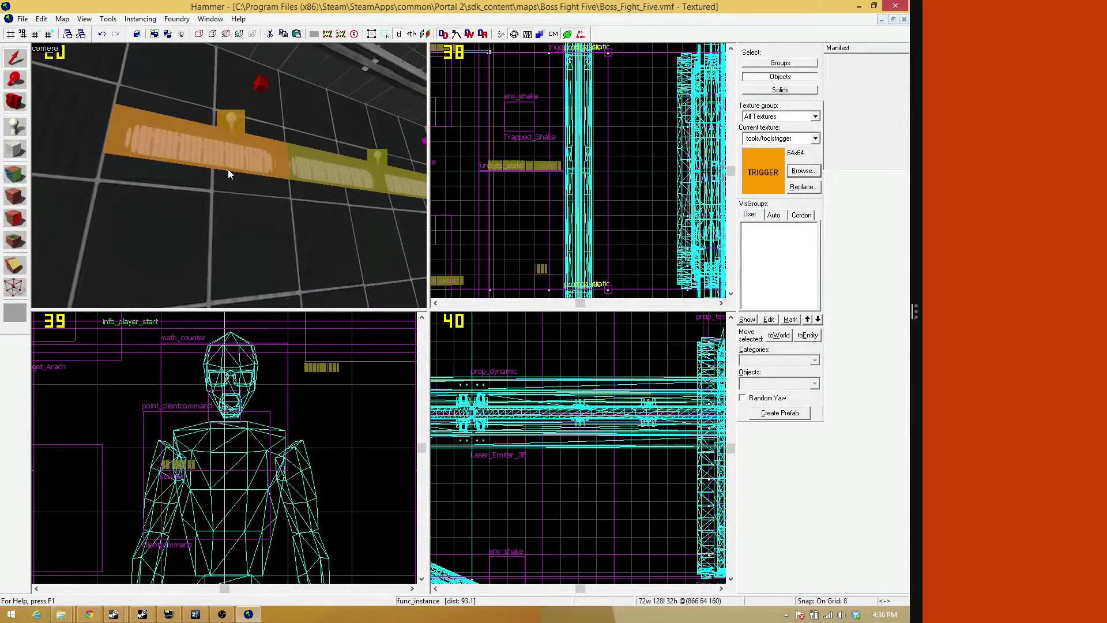
key("Delete")
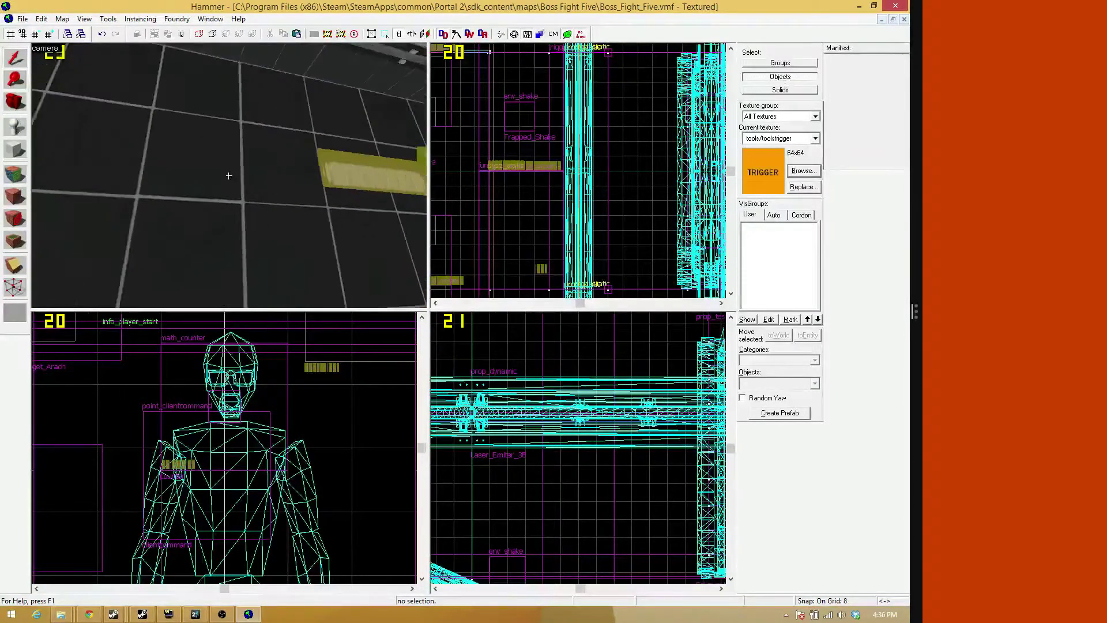
Paste the timer display with its logic entities into the boss fight map beside the dark tiled wall
key("ctrl+z")
key("z")
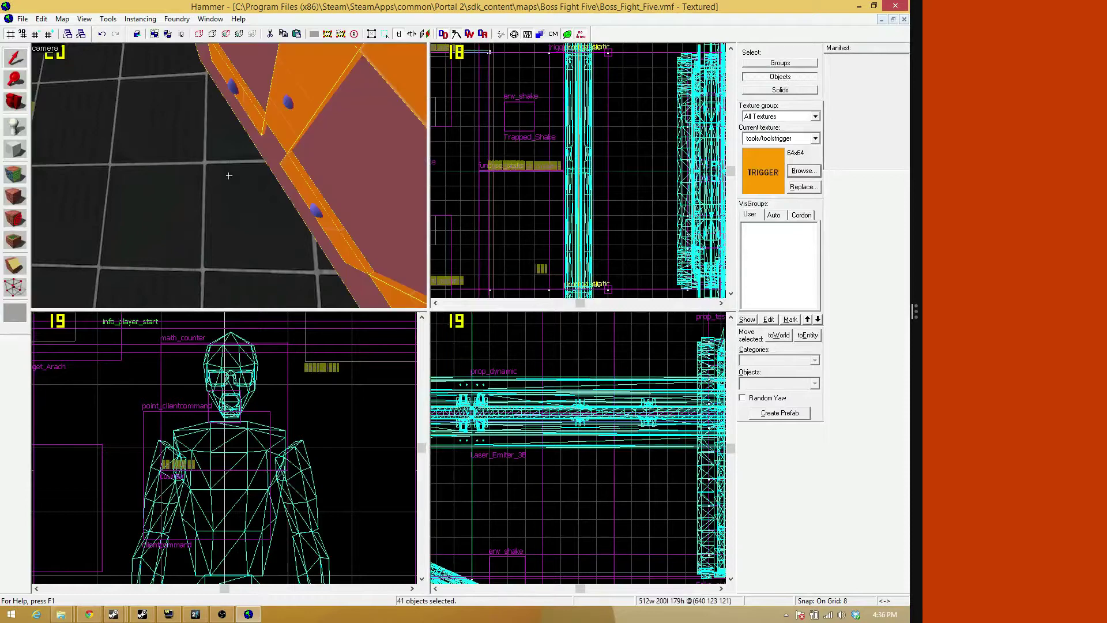
Rotate the selected digit display panel 90 degrees about the Z axis with the Transformation dialog
key("s")
key("d")
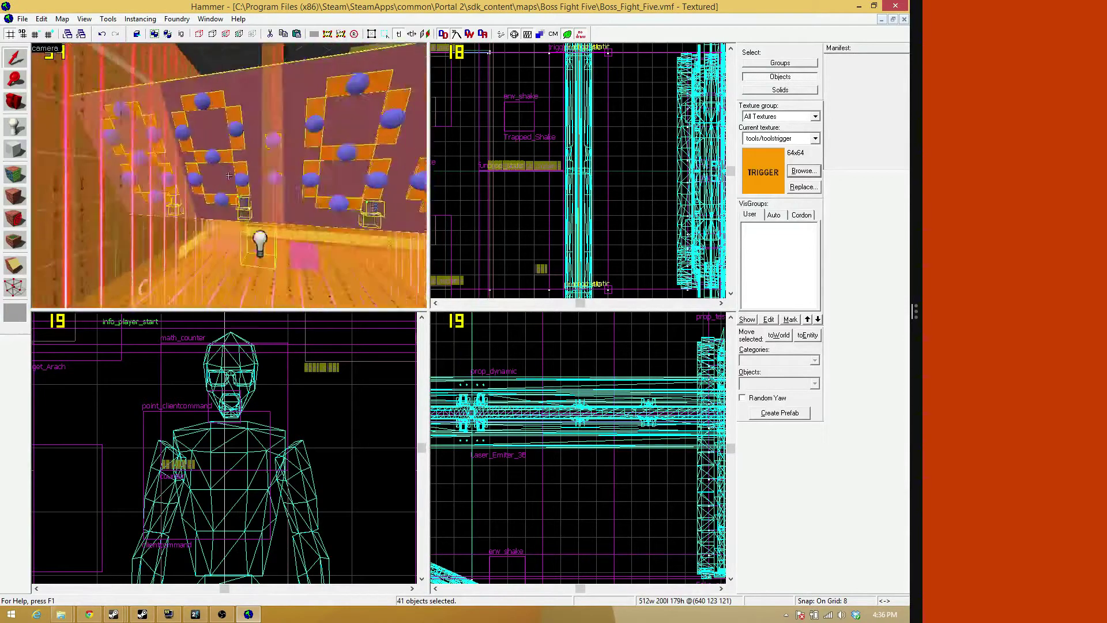
key("w")
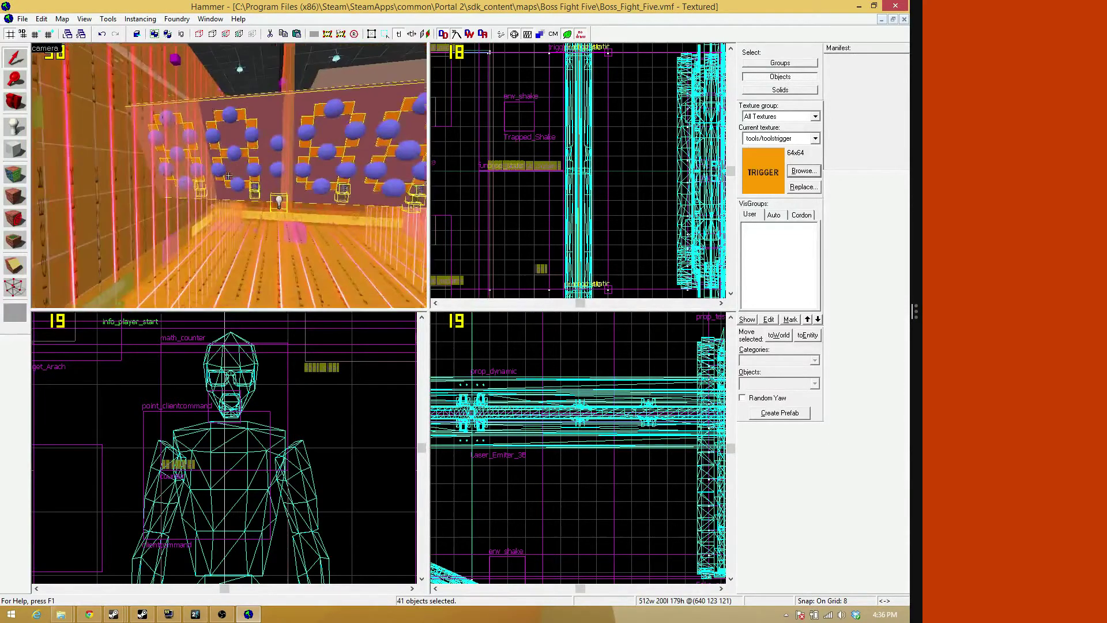
key("w")
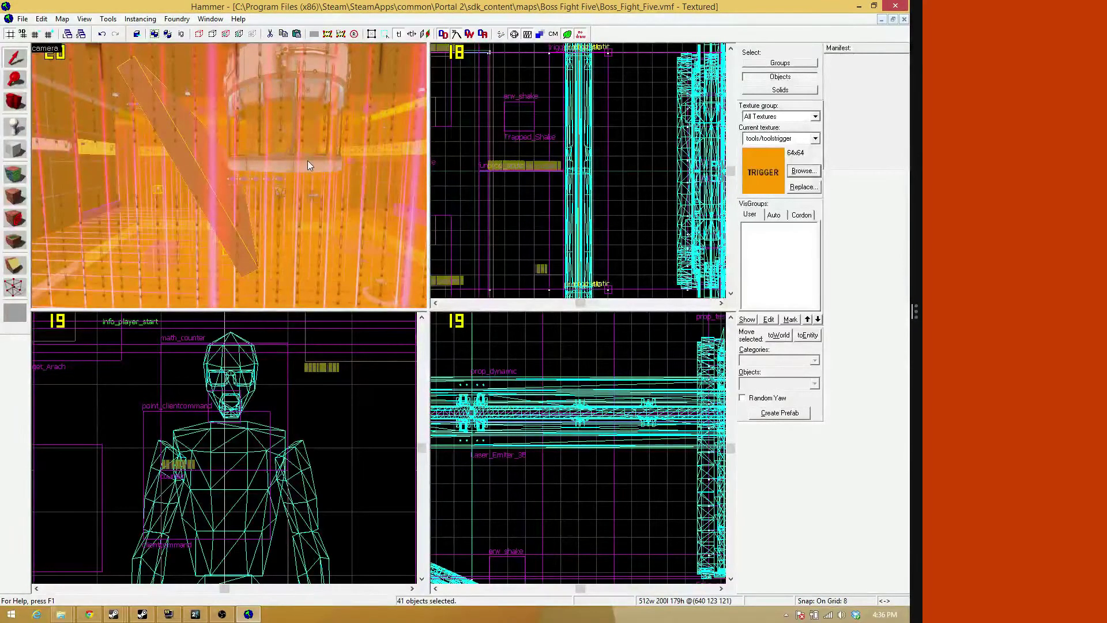
key("ctrl+m")
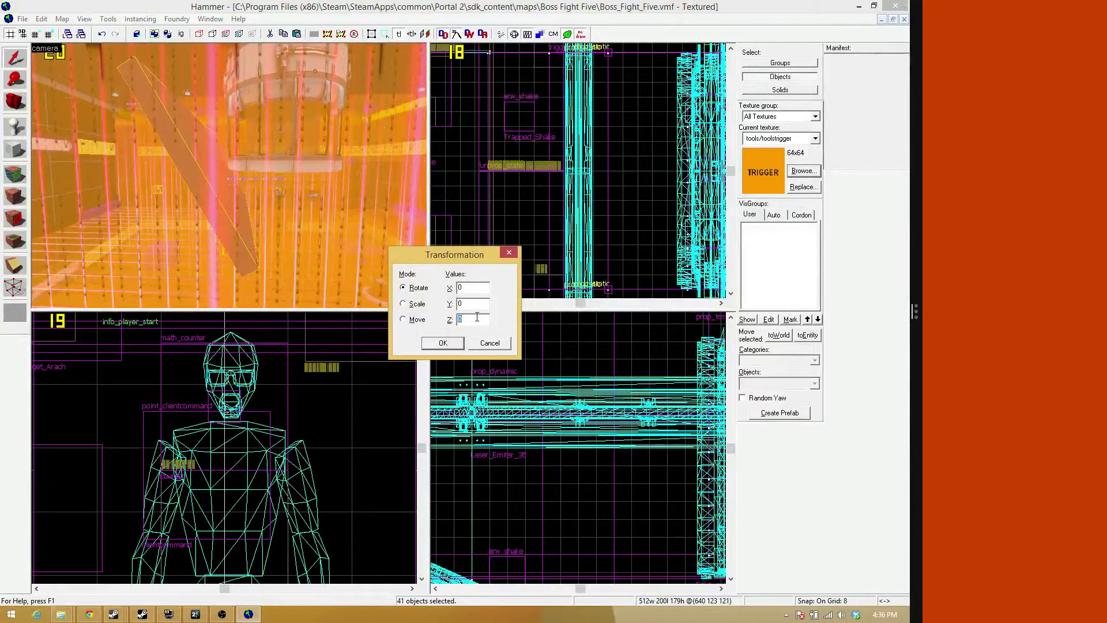
type("9")
key("Return")
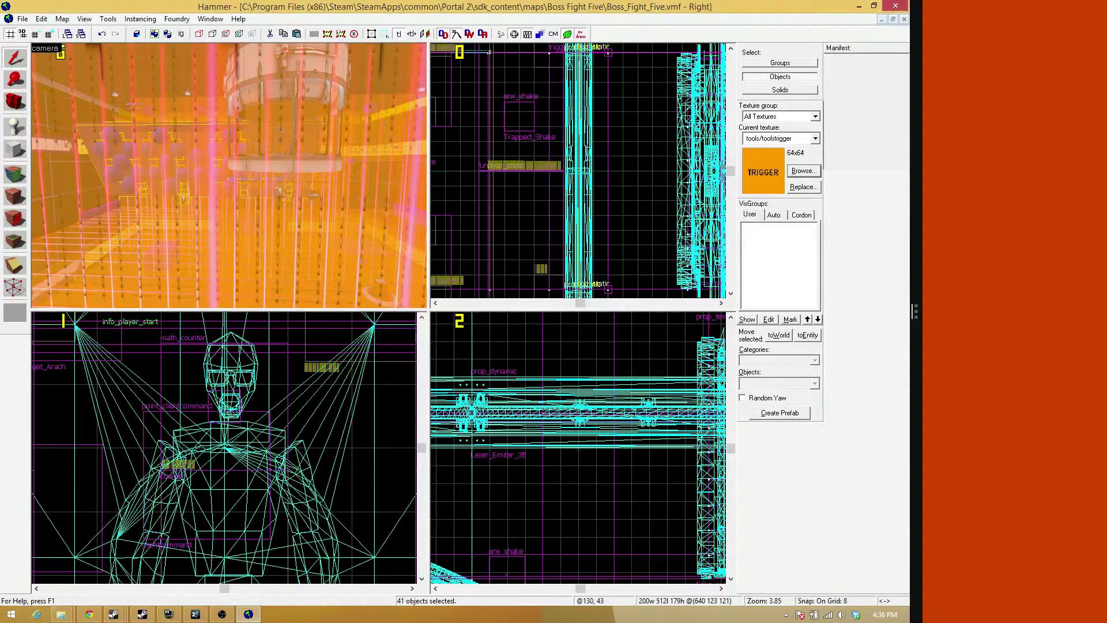
Move the rotated panel in the top view so it sits between the two laser walls beside the round machine
scroll(501, 163, "down", 10)
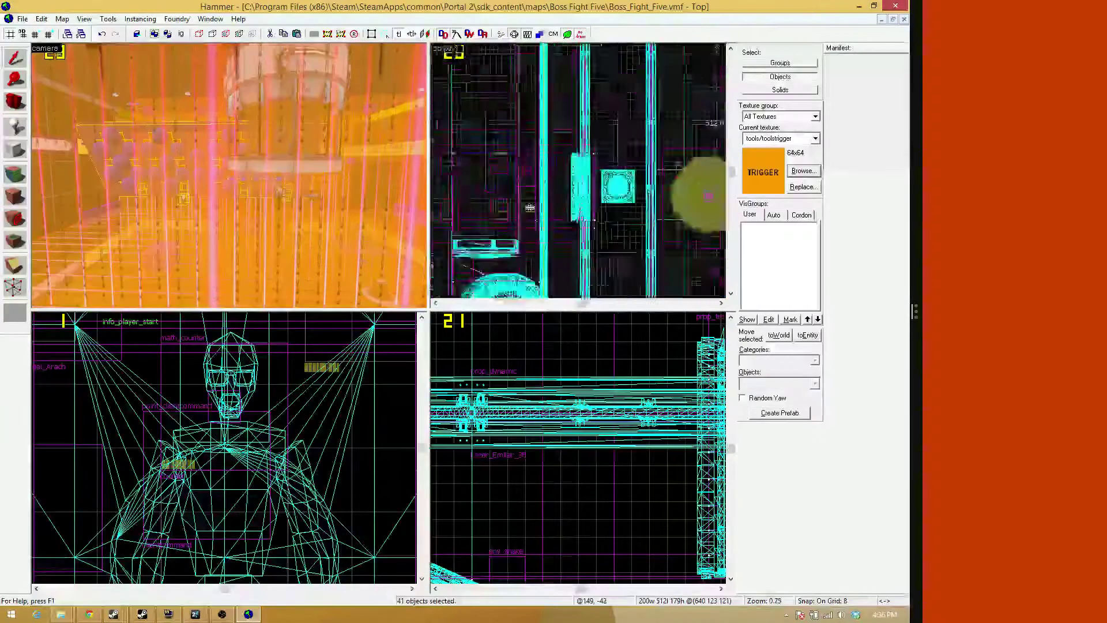
scroll(578, 170, "up", 5)
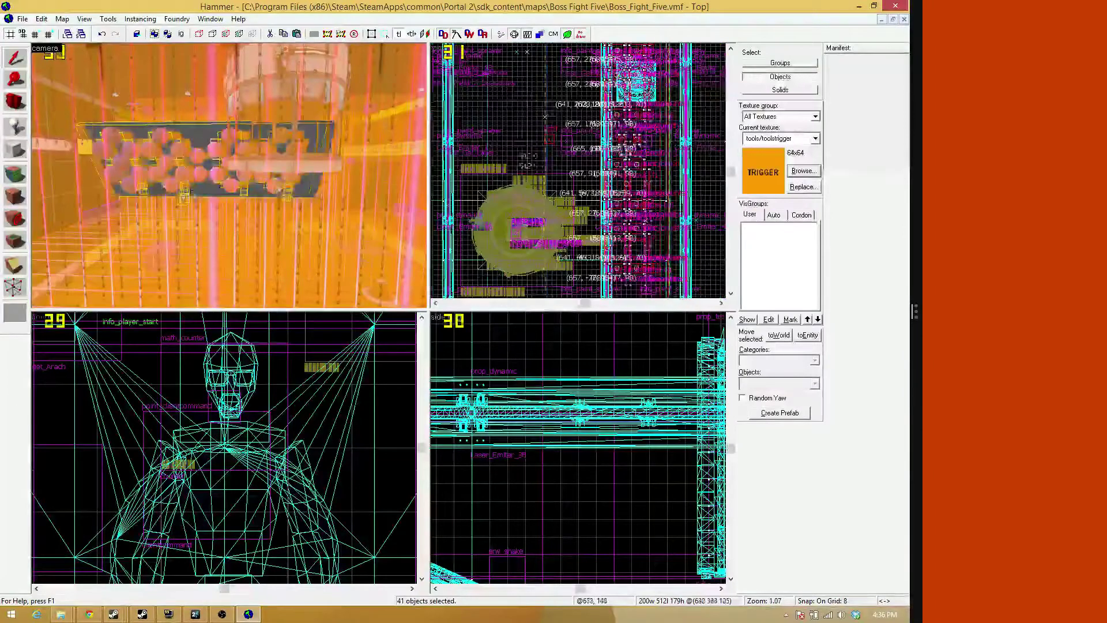
left_click_drag(636, 168, 636, 169)
Examine the display panel's placement between the laser walls from several angles in the 3D view
key("w")
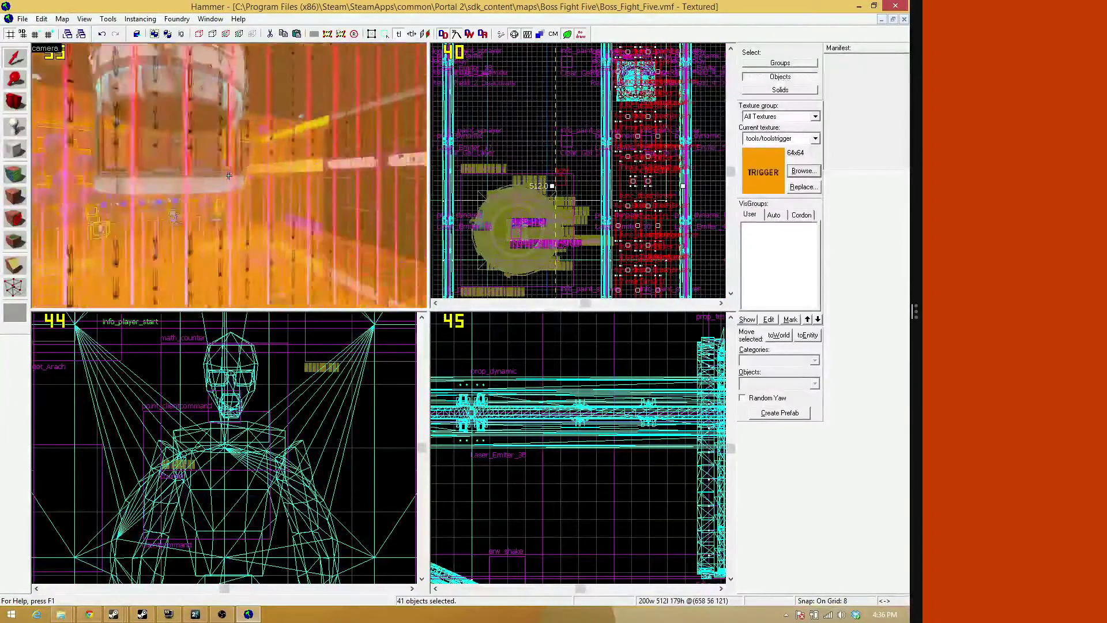
key("d")
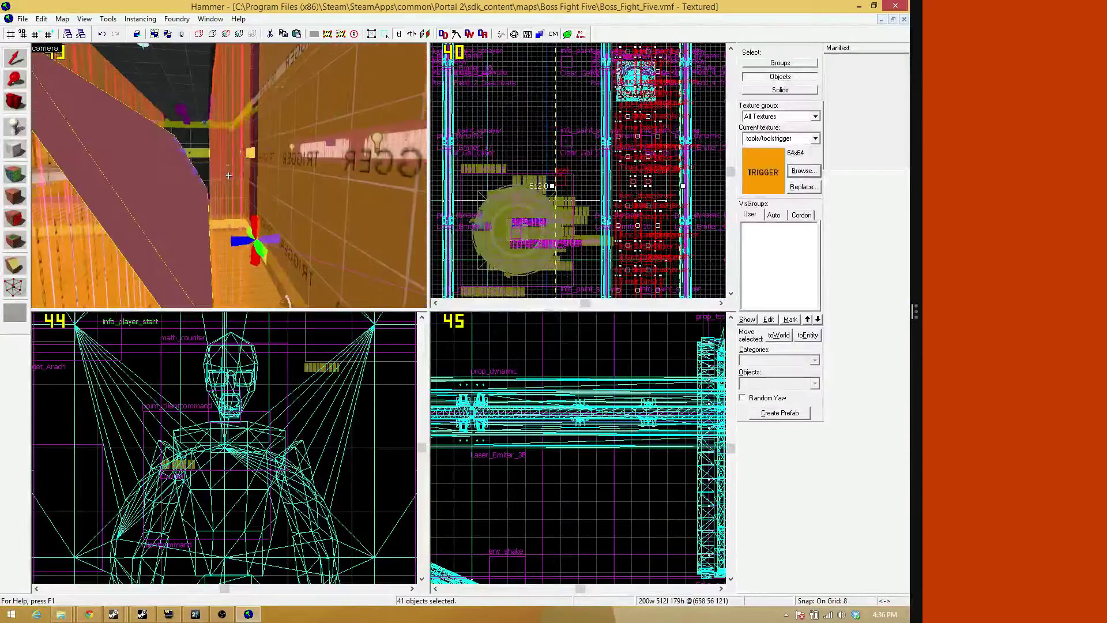
key("a")
key("a")
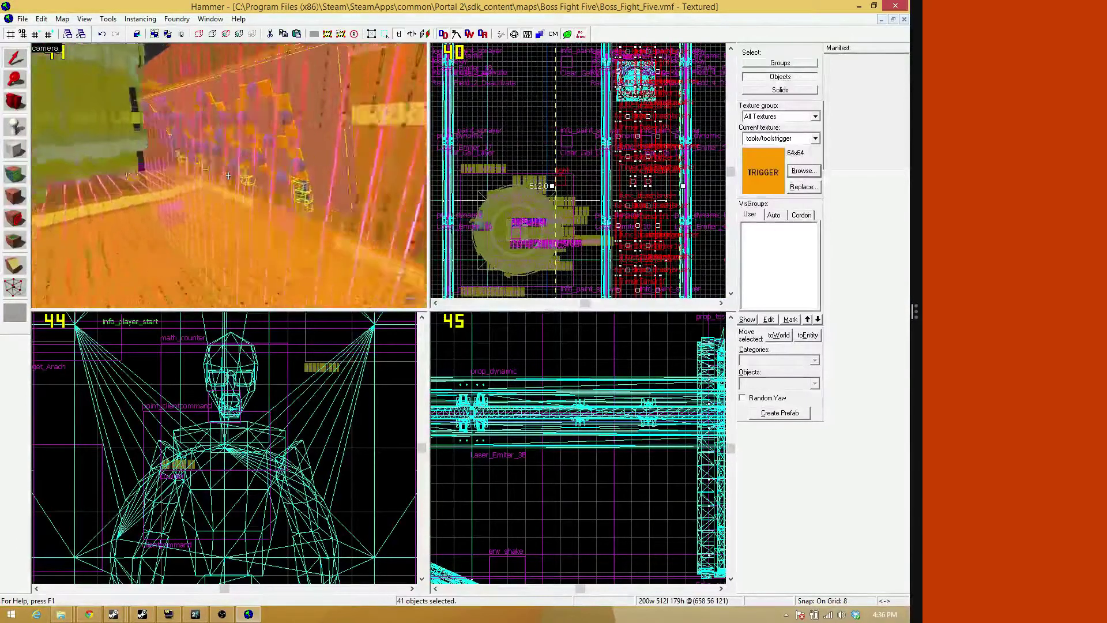
key("z")
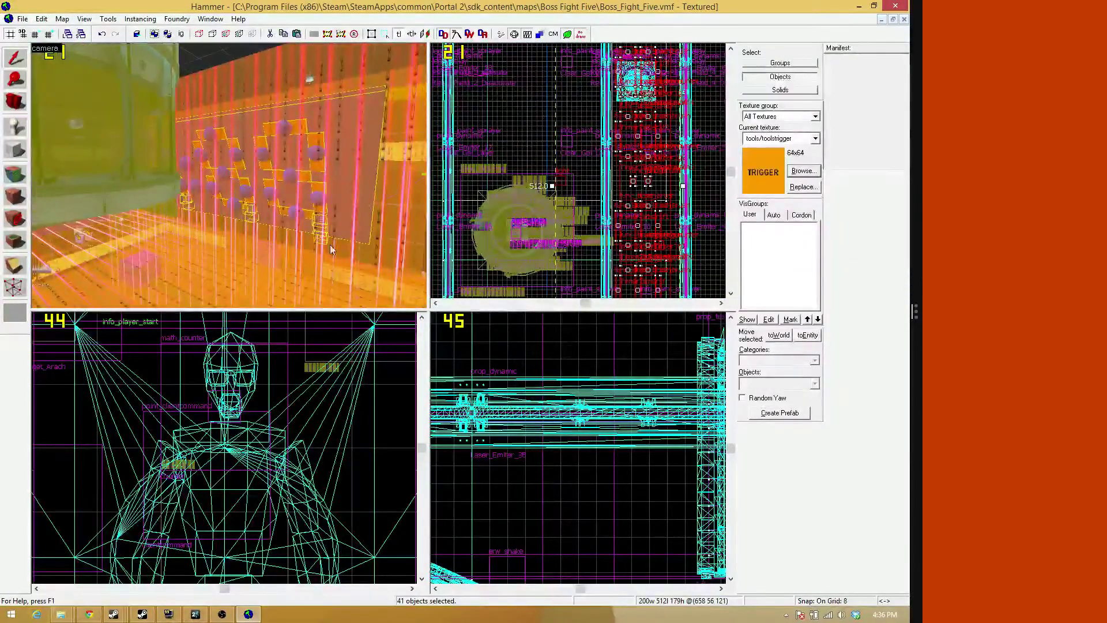
key("z")
key("w")
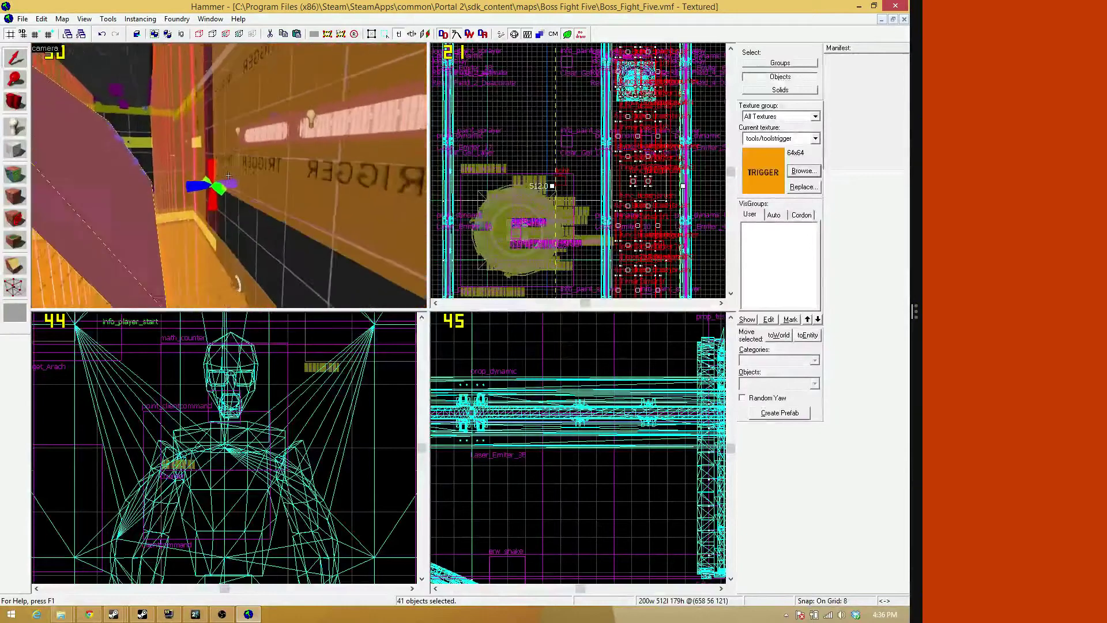
key("w")
key("w")
key("w")
key("z")
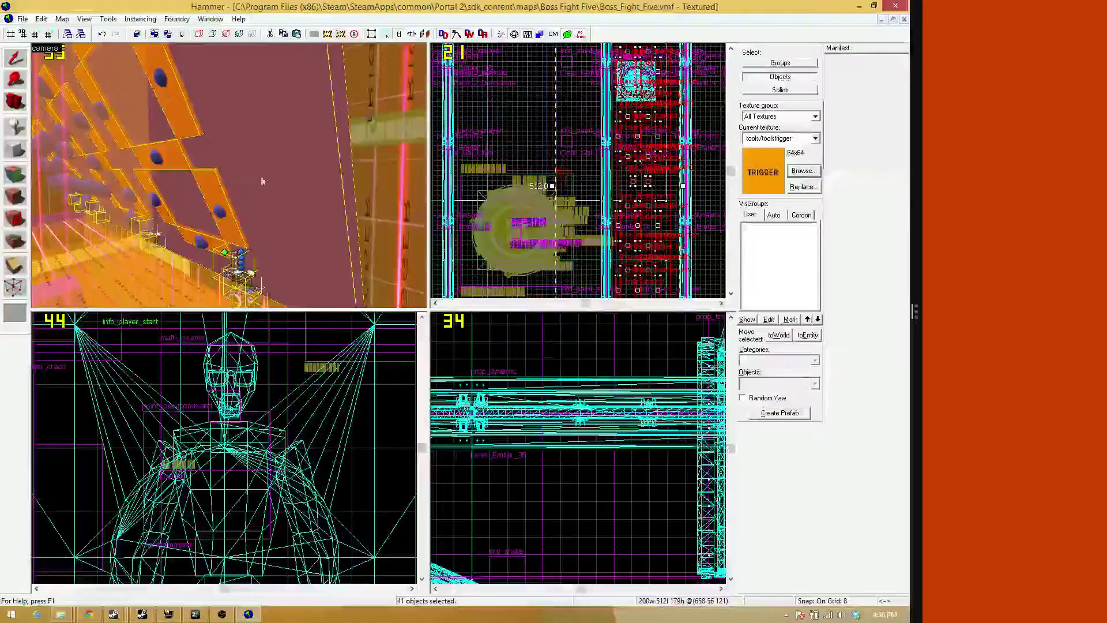
Group all selected brushes and entities of the digit display panel
right_click(620, 164)
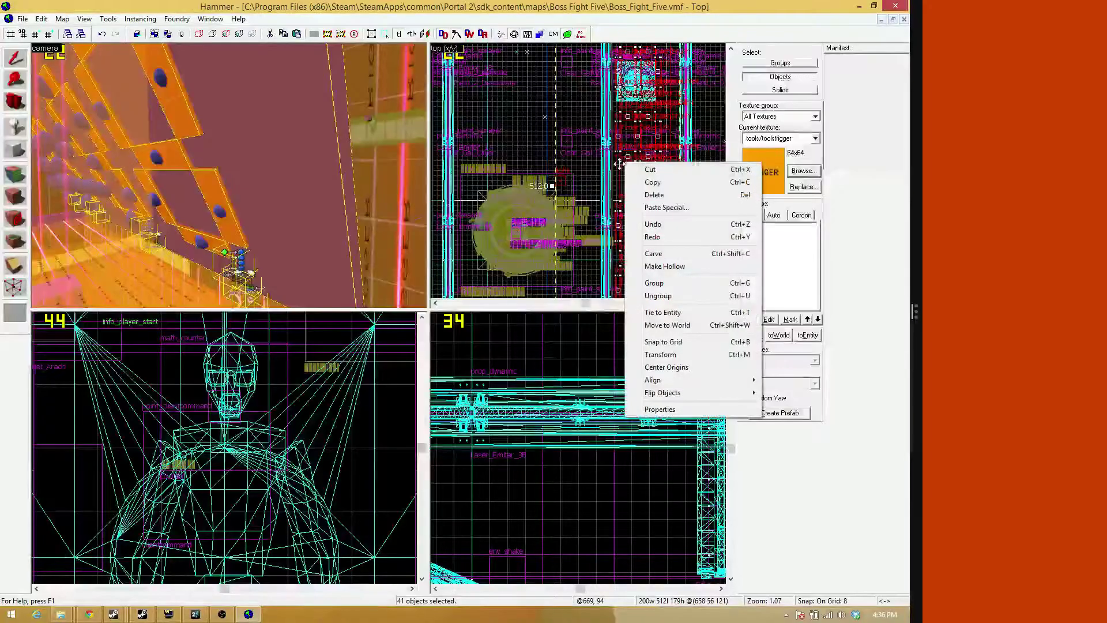
left_click(655, 282)
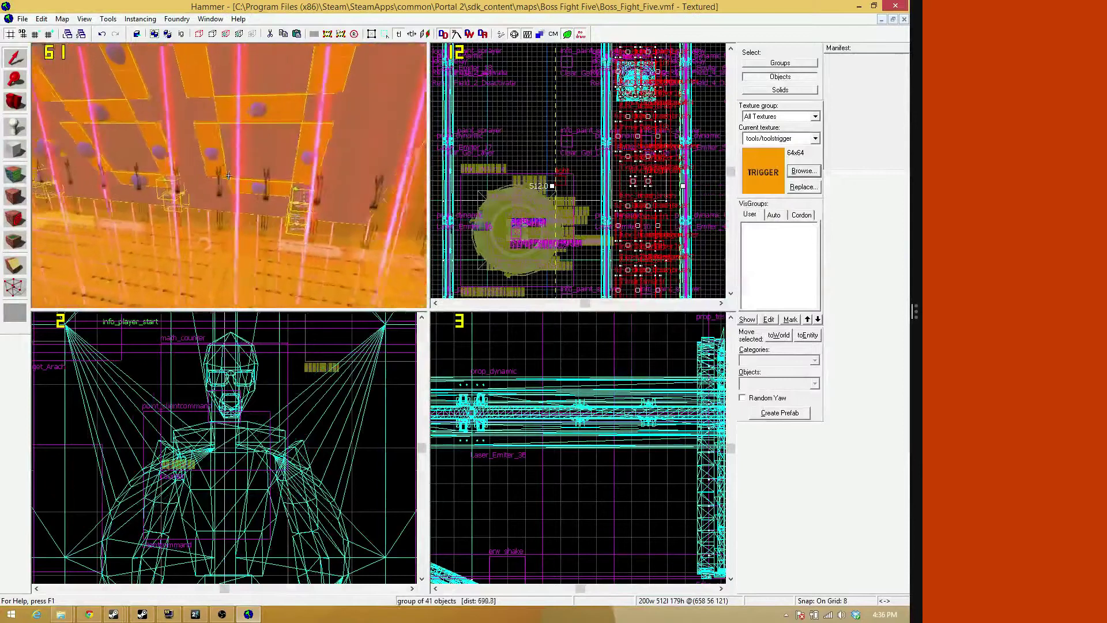
Rotate the grouped panel in the side view until its slanted face stands upright, and check it in the 3D view
scroll(647, 168, "down", 3)
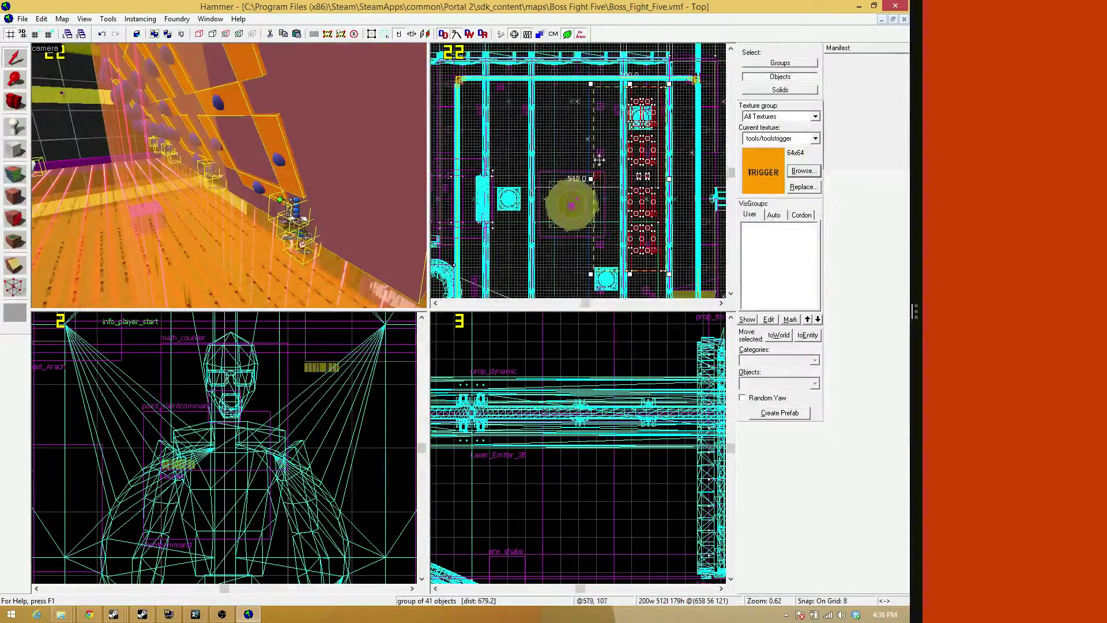
scroll(602, 409, "down", 5)
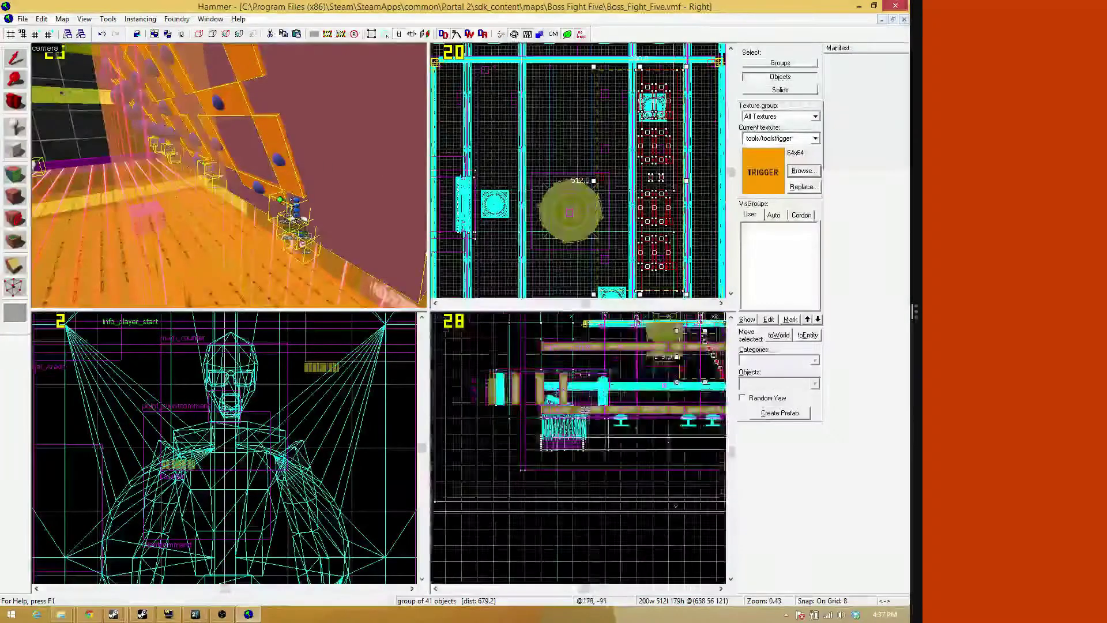
scroll(602, 409, "up", 5)
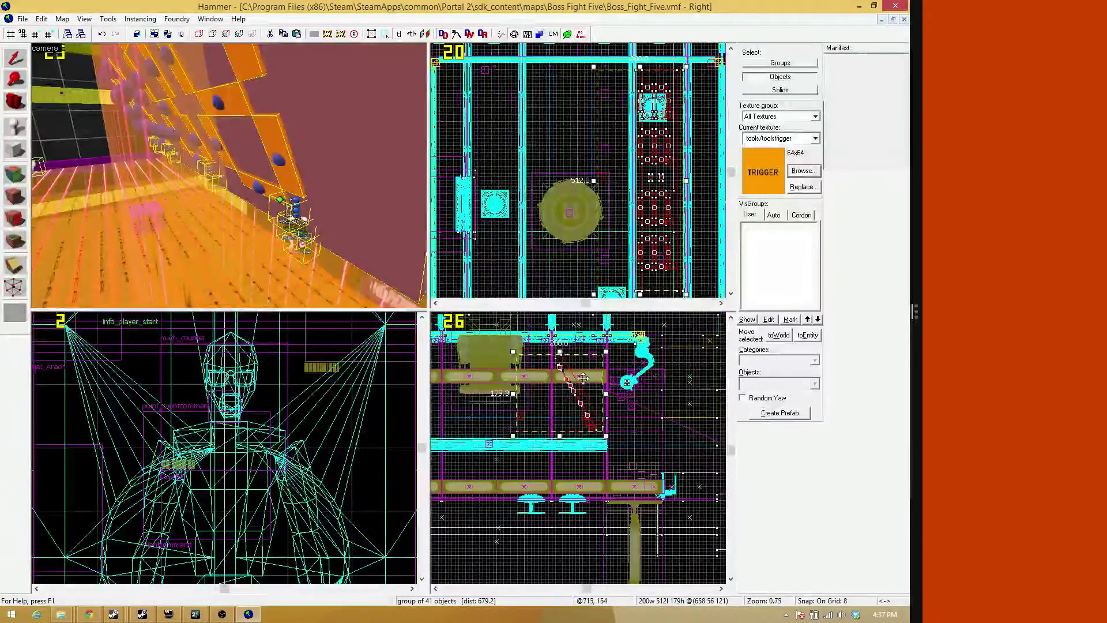
scroll(604, 360, "up", 4)
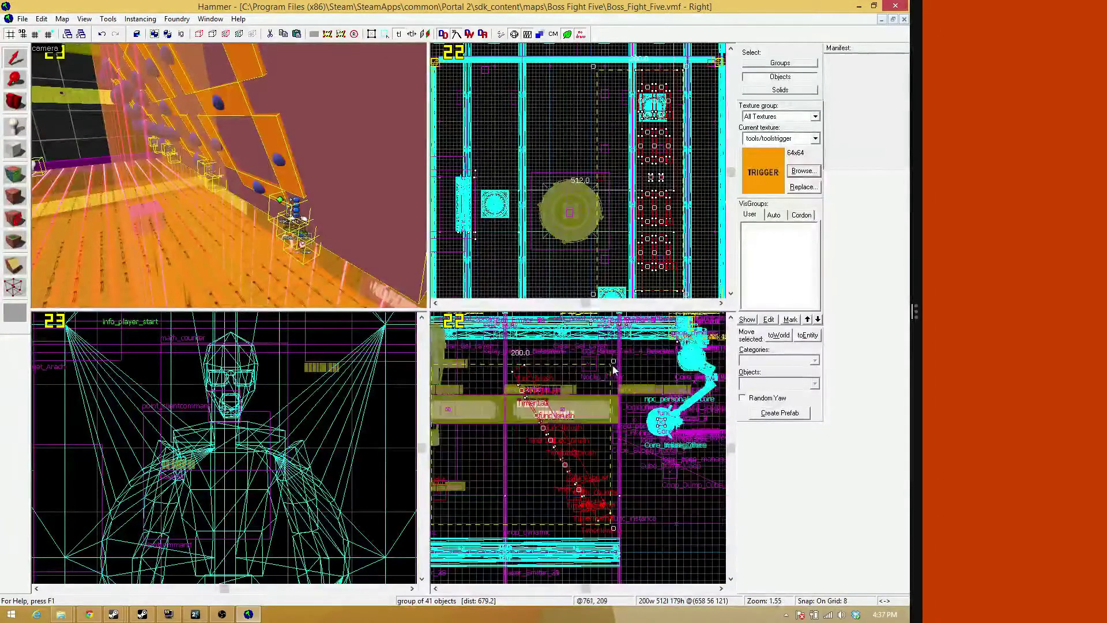
left_click_drag(613, 364, 622, 411)
key("z")
key("d")
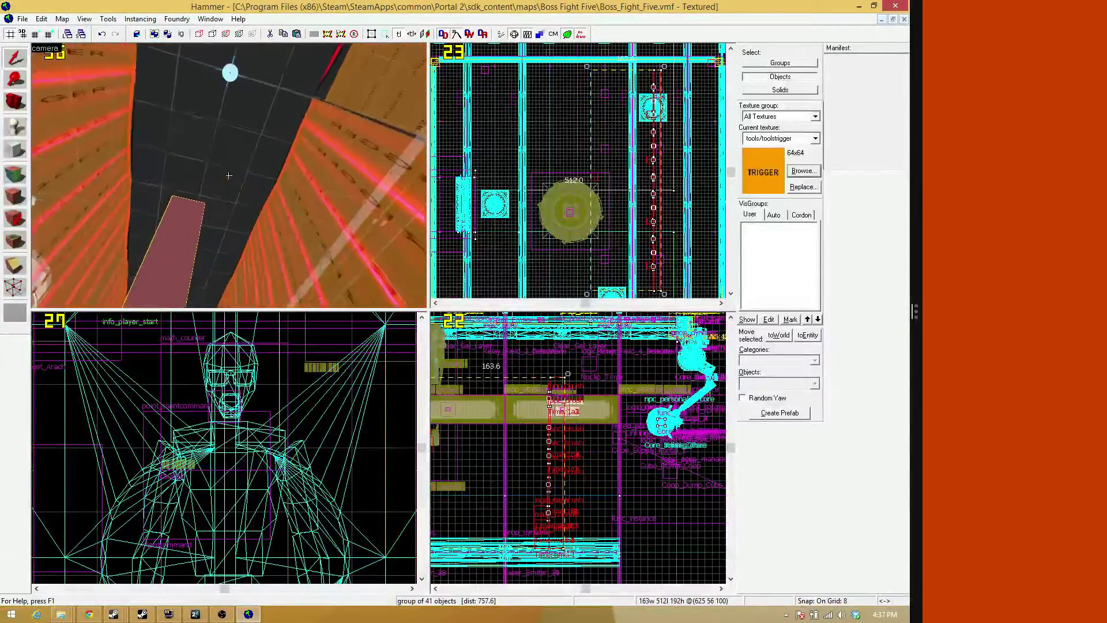
key("z")
Move the upright panel in the top view up against the adjacent laser wall and check its position
scroll(612, 234, "down", 2)
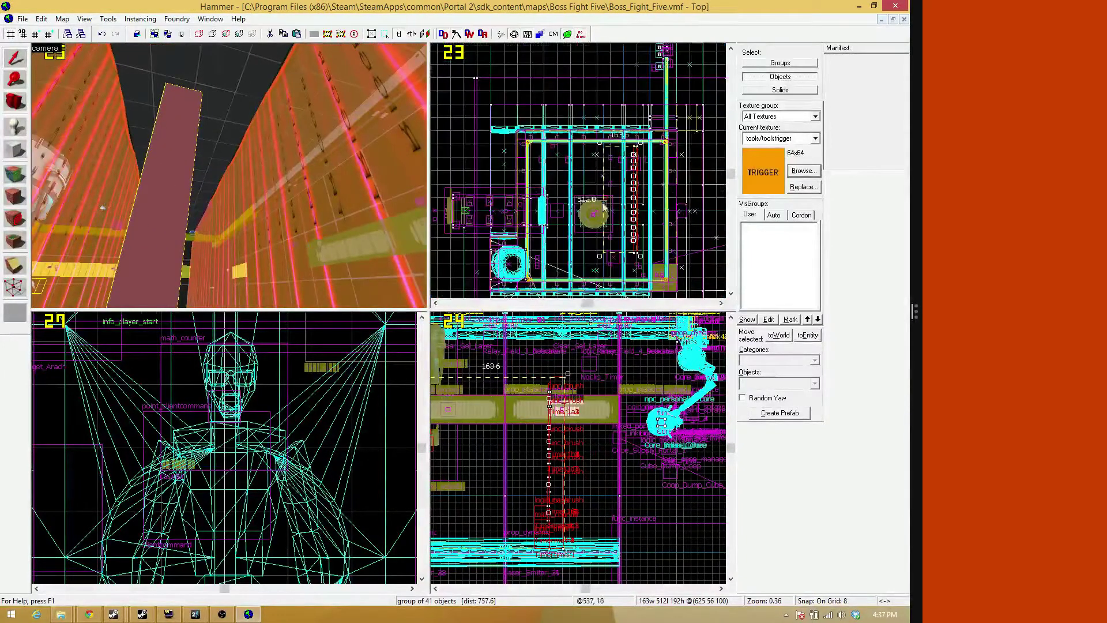
scroll(609, 215, "up", 6)
left_click_drag(583, 199, 641, 205)
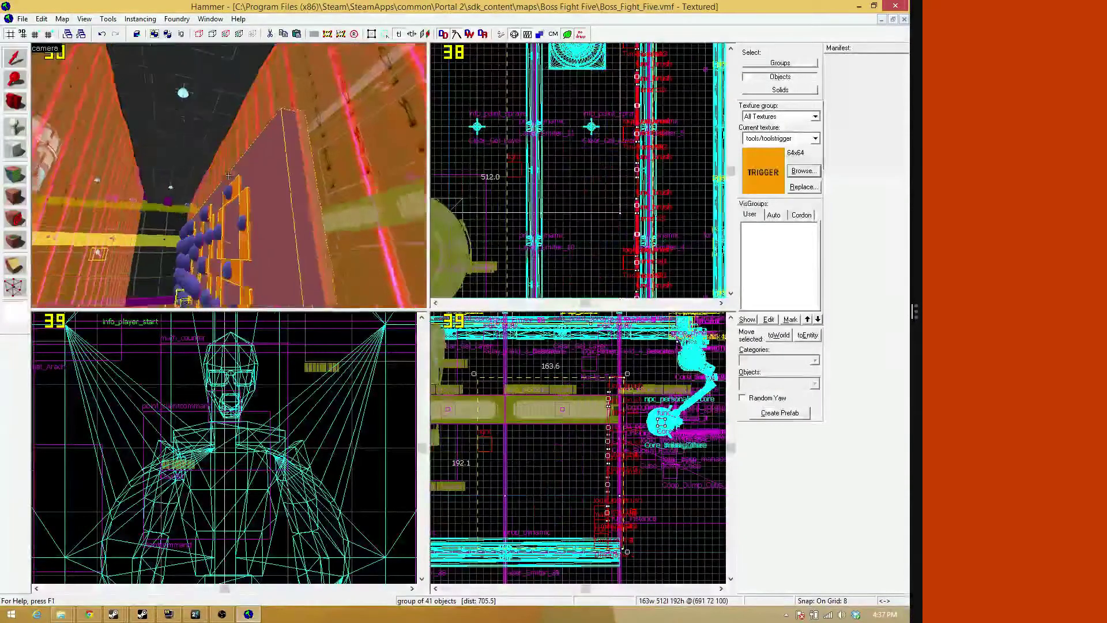
key("s")
key("a")
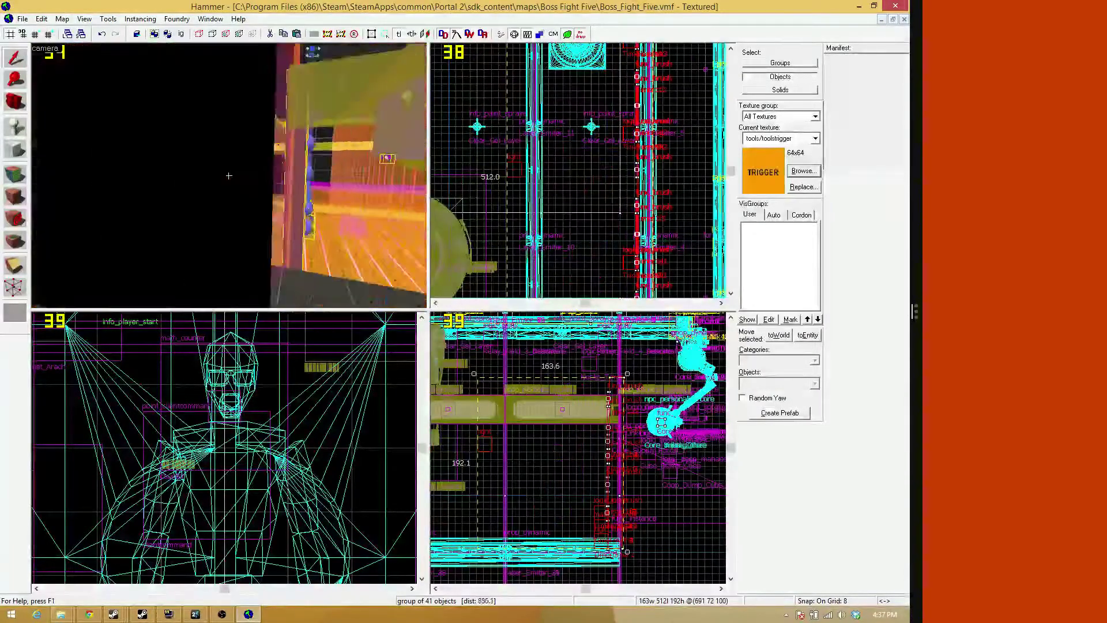
key("z")
Move the panel in the top view out past the laser wall and the chamber rail, behind the hanging core
scroll(589, 231, "down", 2)
left_click_drag(605, 214, 623, 214)
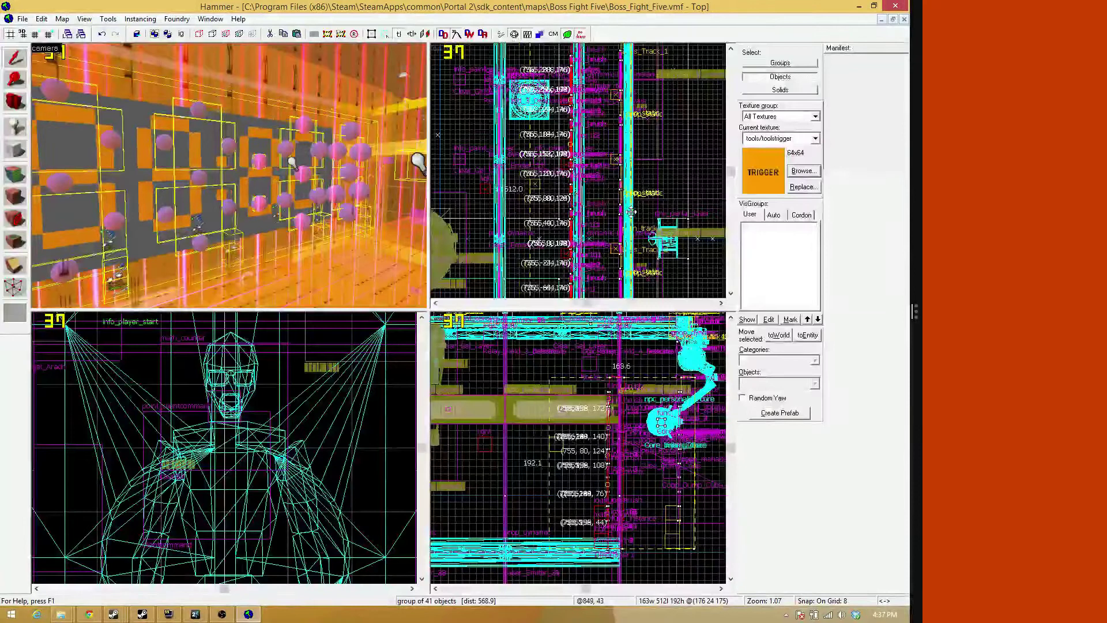
left_click_drag(646, 213, 613, 201)
key("z")
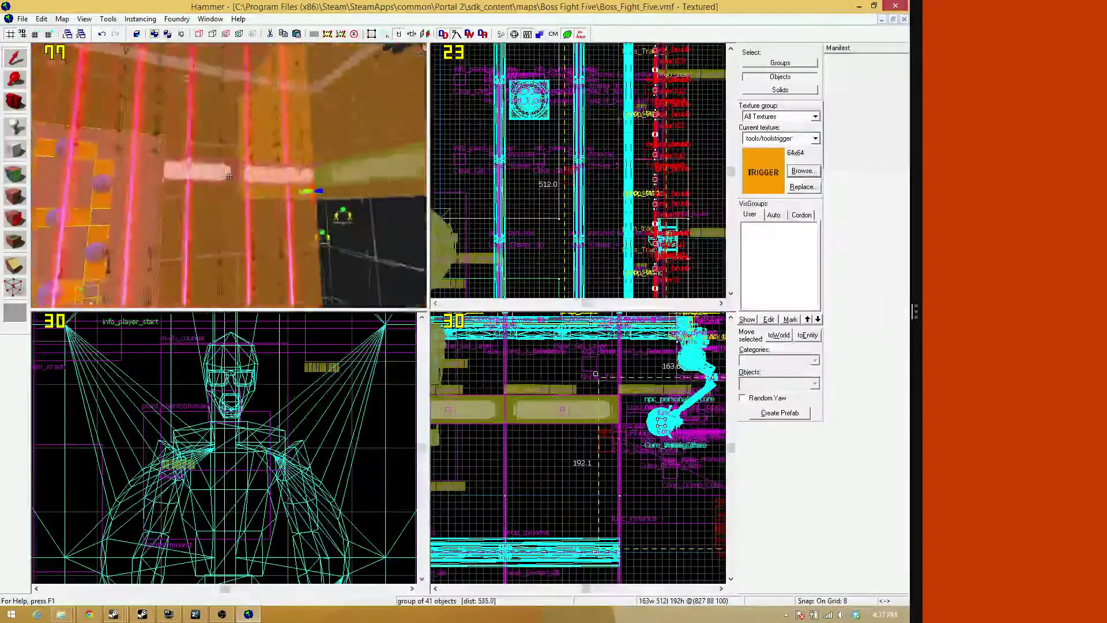
key("w")
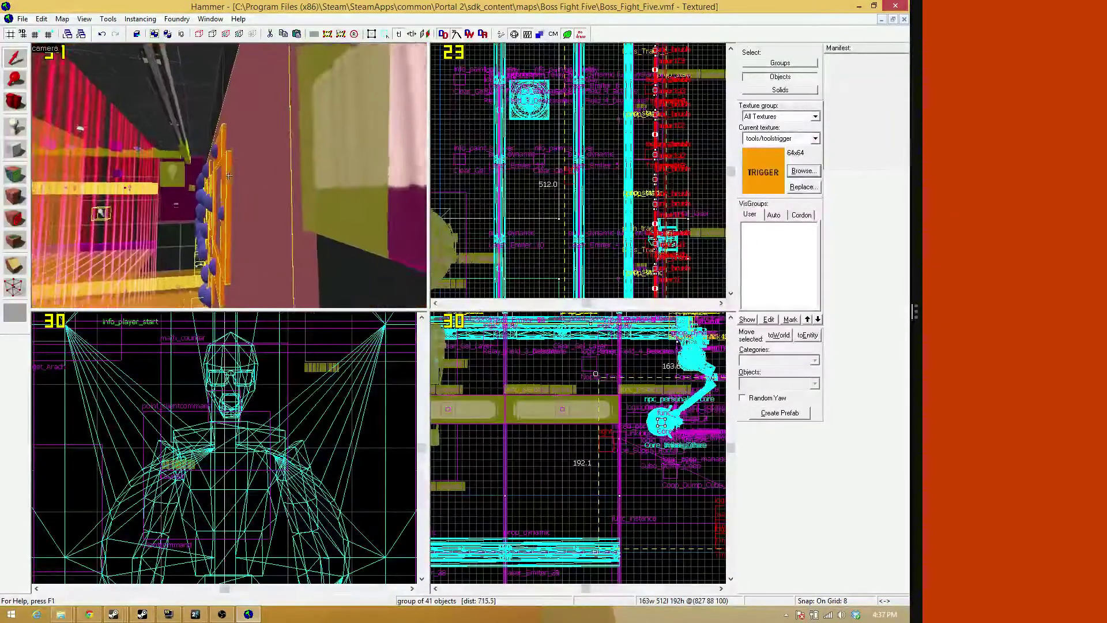
Increase the grid spacing to 64 and shift the panel sideways in the front view to centre it on the chamber
scroll(454, 401, "down", 5)
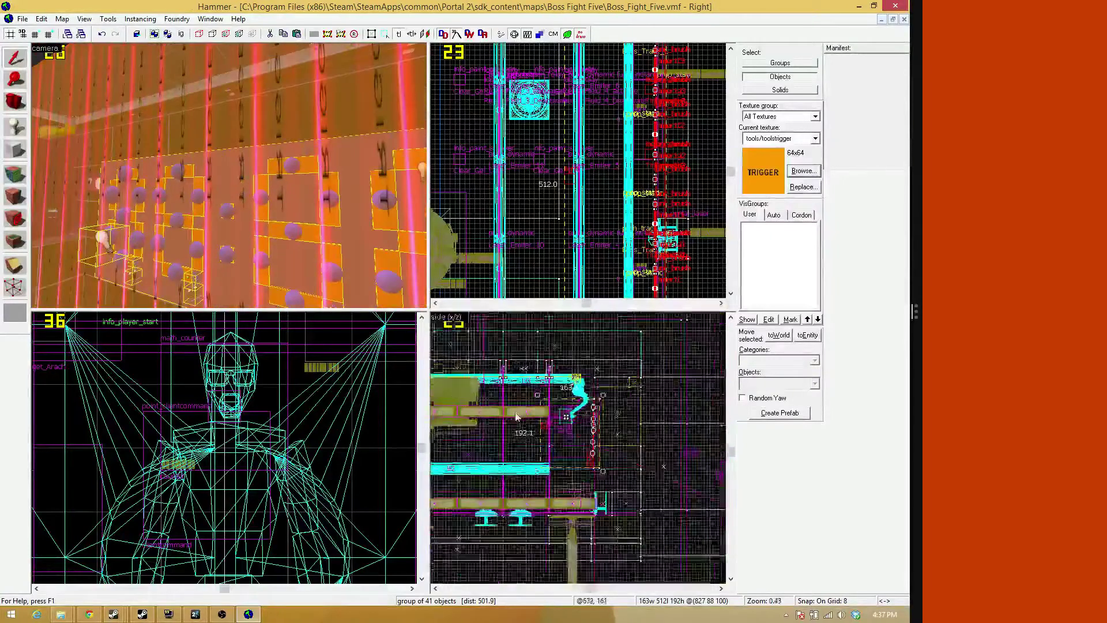
scroll(209, 457, "down", 5)
scroll(209, 457, "down", 8)
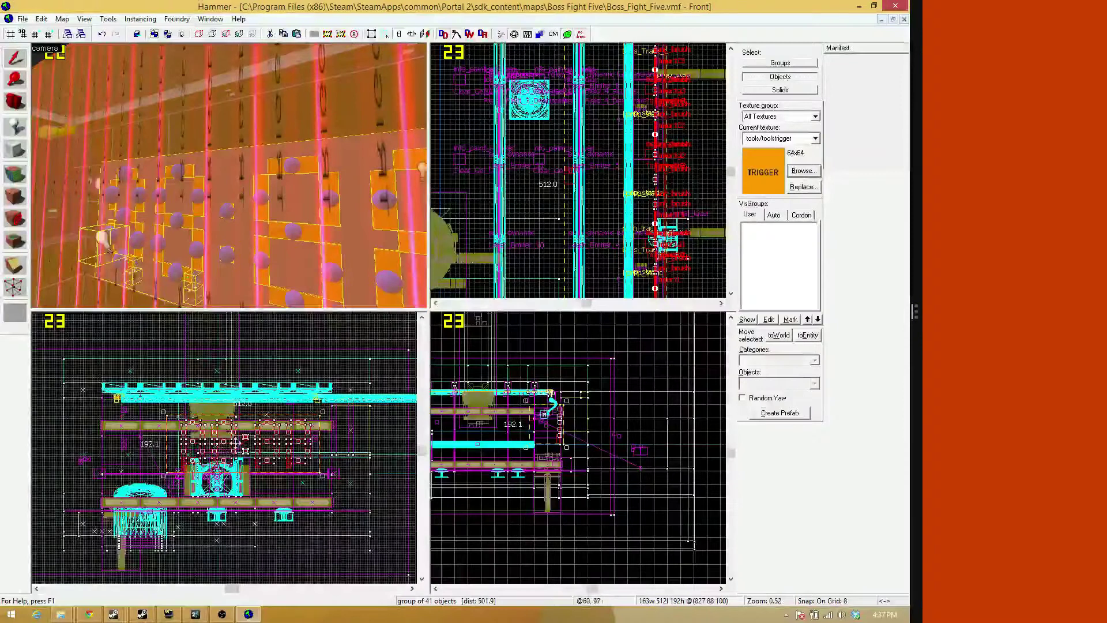
key("bracketright")
key("bracketright")
key("bracketright")
left_click_drag(236, 443, 233, 426)
Check the panel's alignment behind the laser wall in the 3D view and clear the selection
key("z")
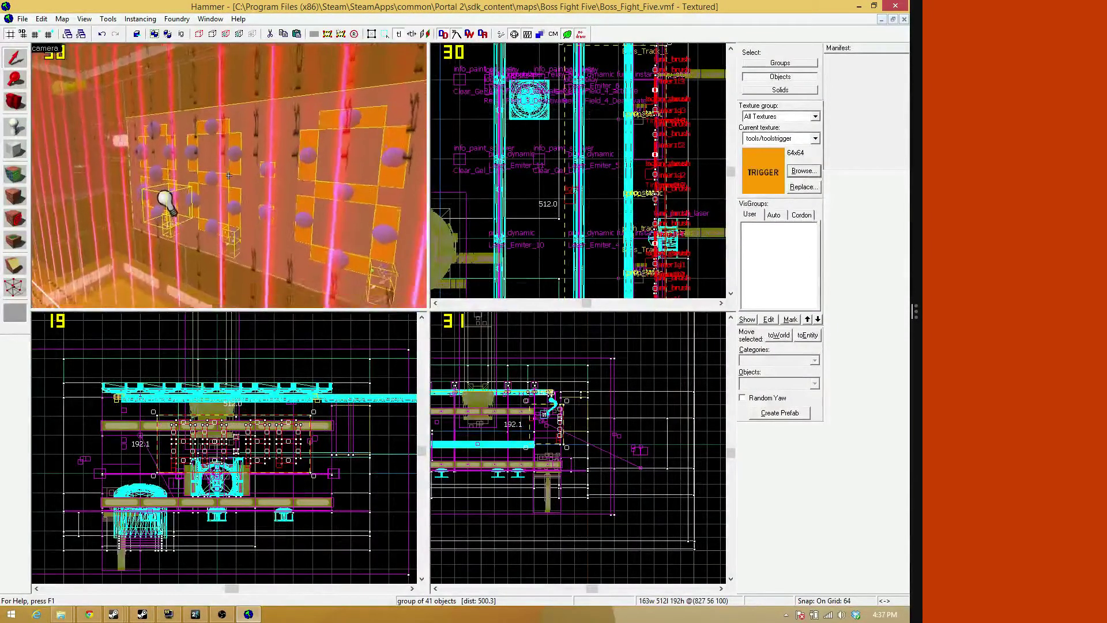
key("w")
key("s")
key("w")
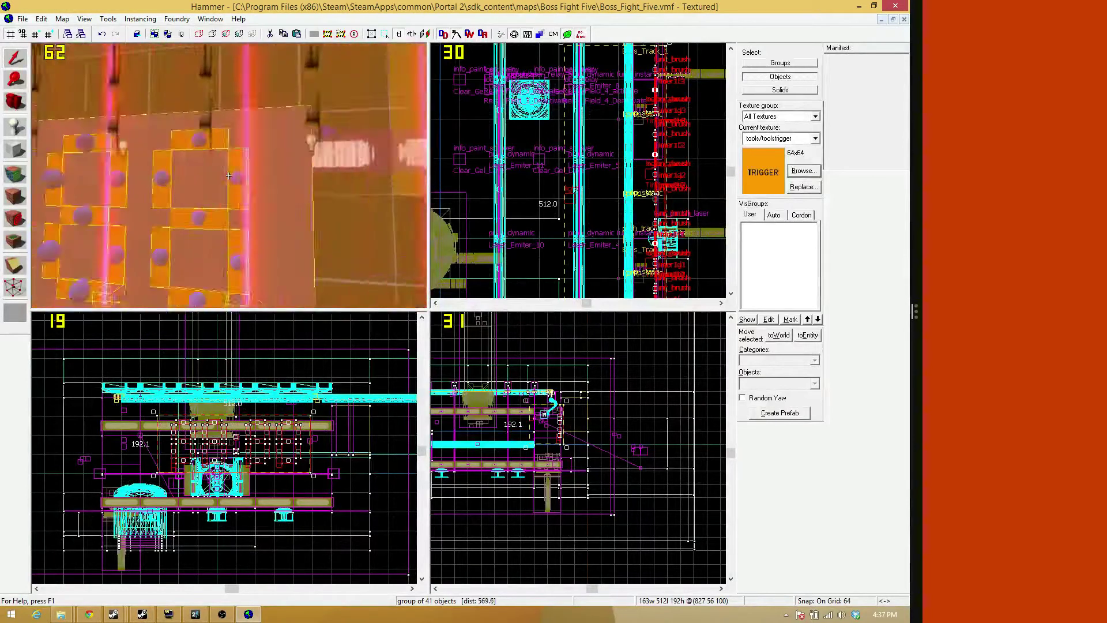
key("z")
left_click(235, 170)
key("Escape")
Inspect the wall light instances around the display panel in the 3D view, clearing any selection made
key("z")
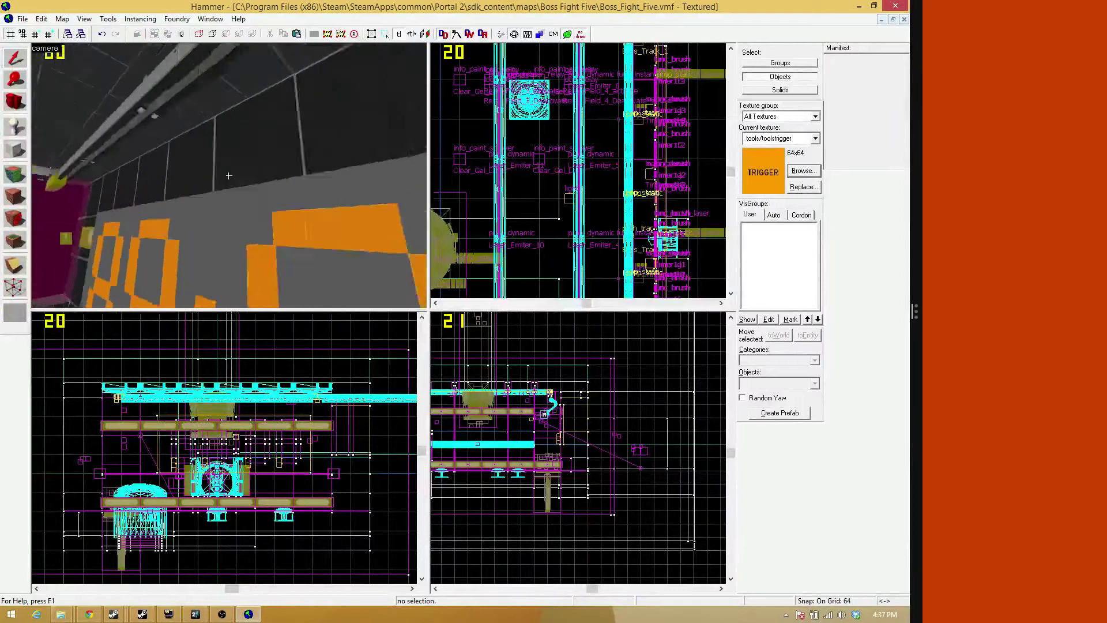
key("a")
key("w")
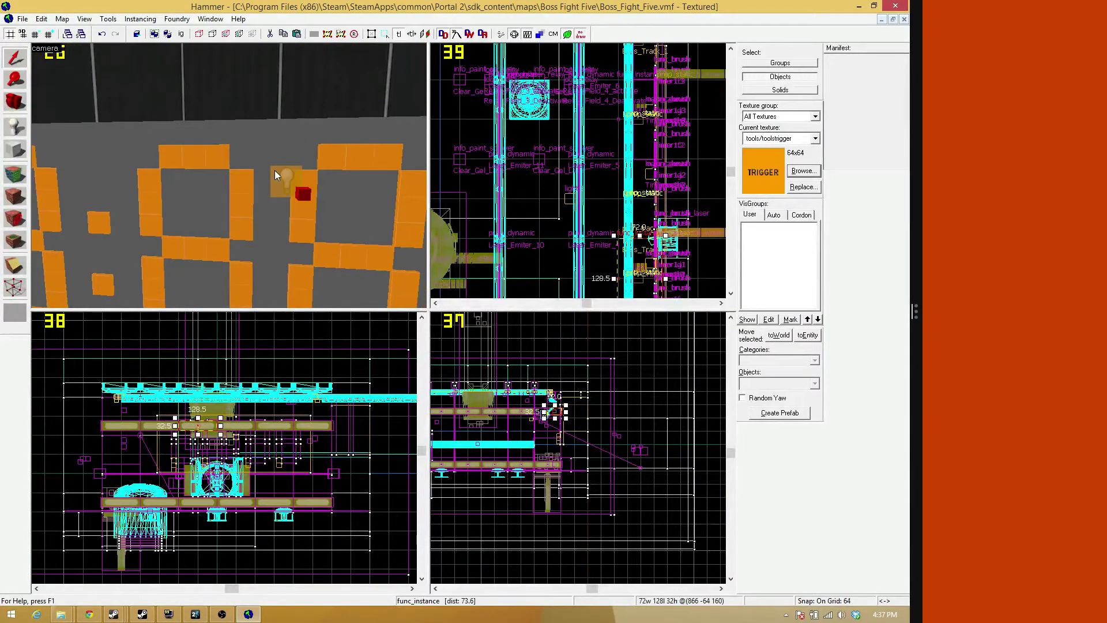
key("Escape")
key("z")
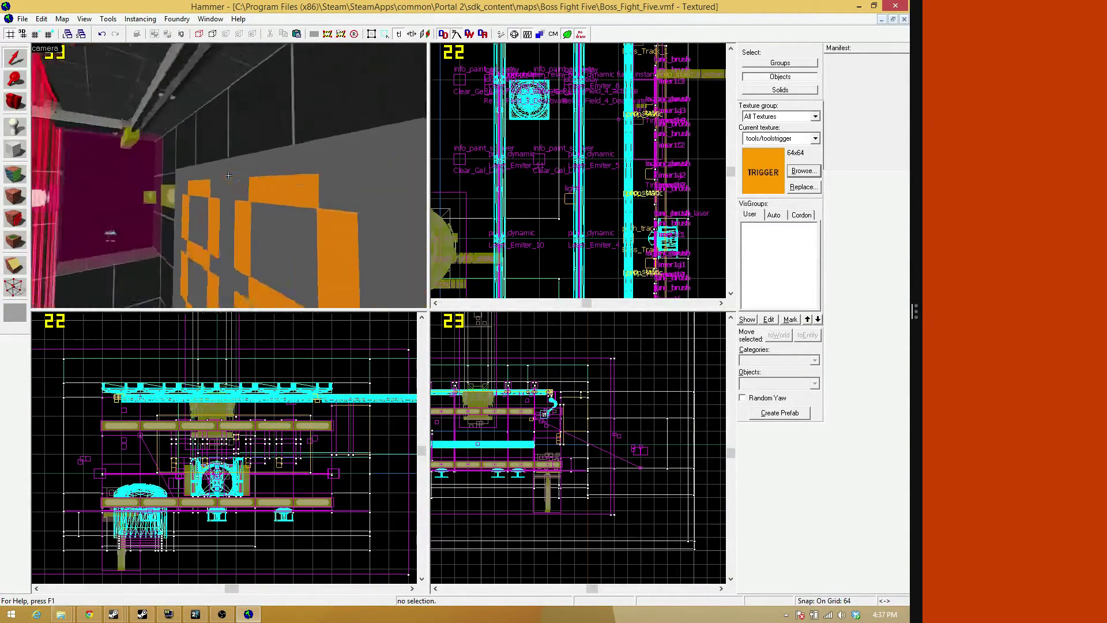
key("w")
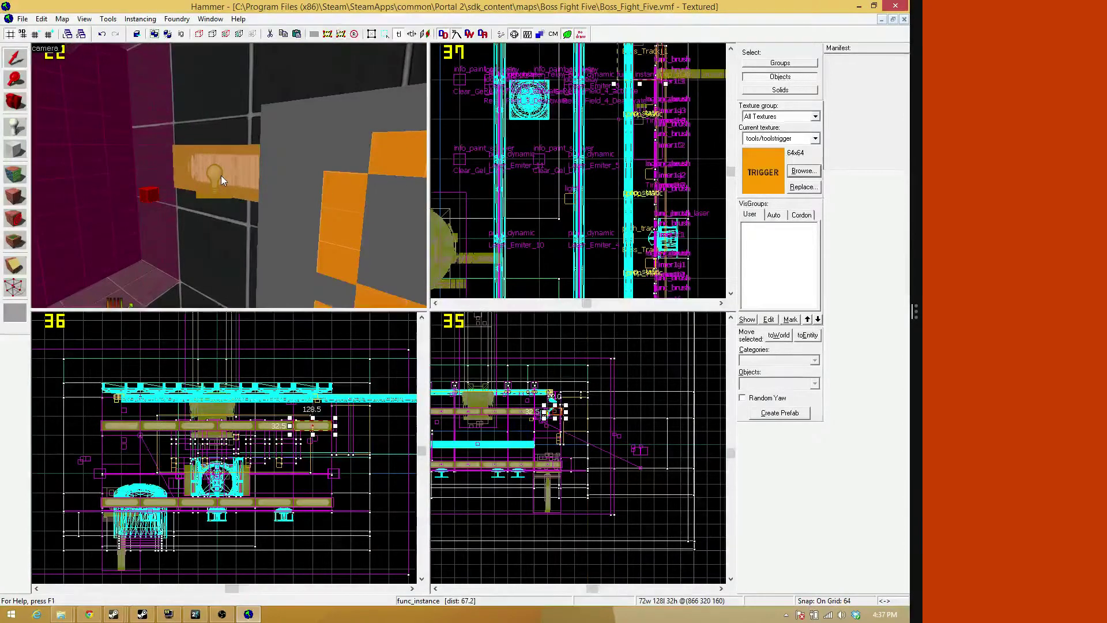
key("Escape")
key("z")
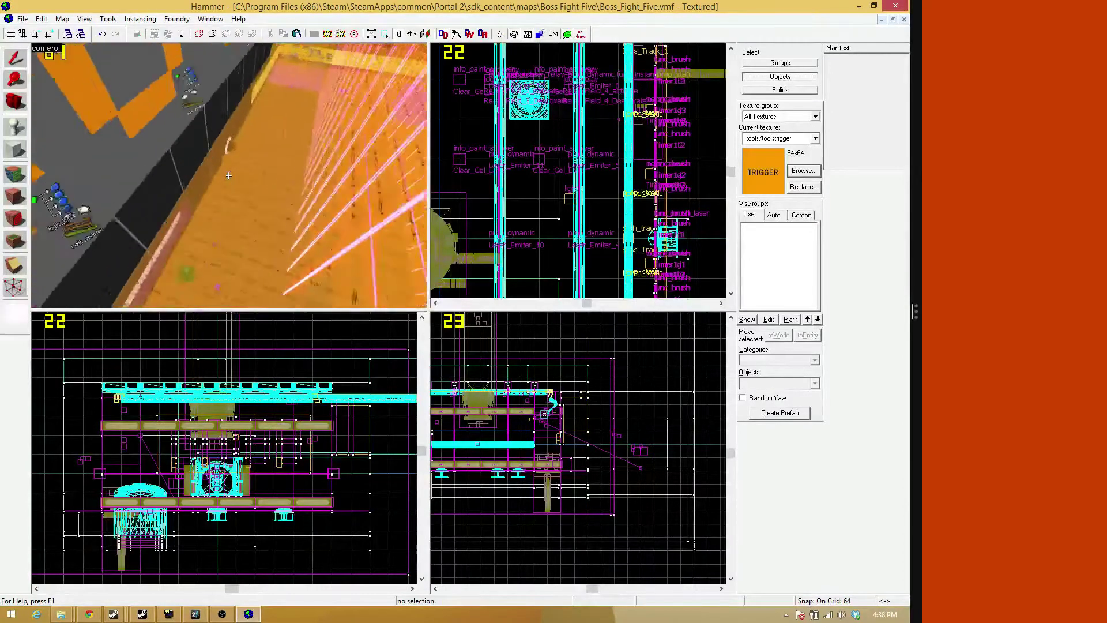
Look over the display panel's logic entities in the 3D view and check the properties of the logic_timer
key("w")
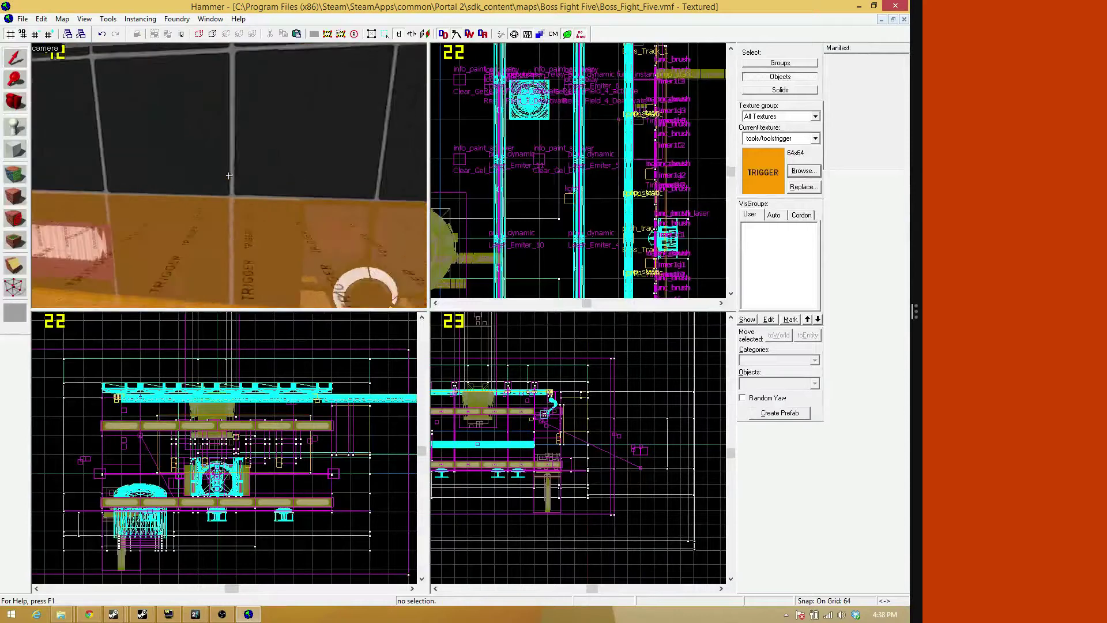
key("s")
key("w")
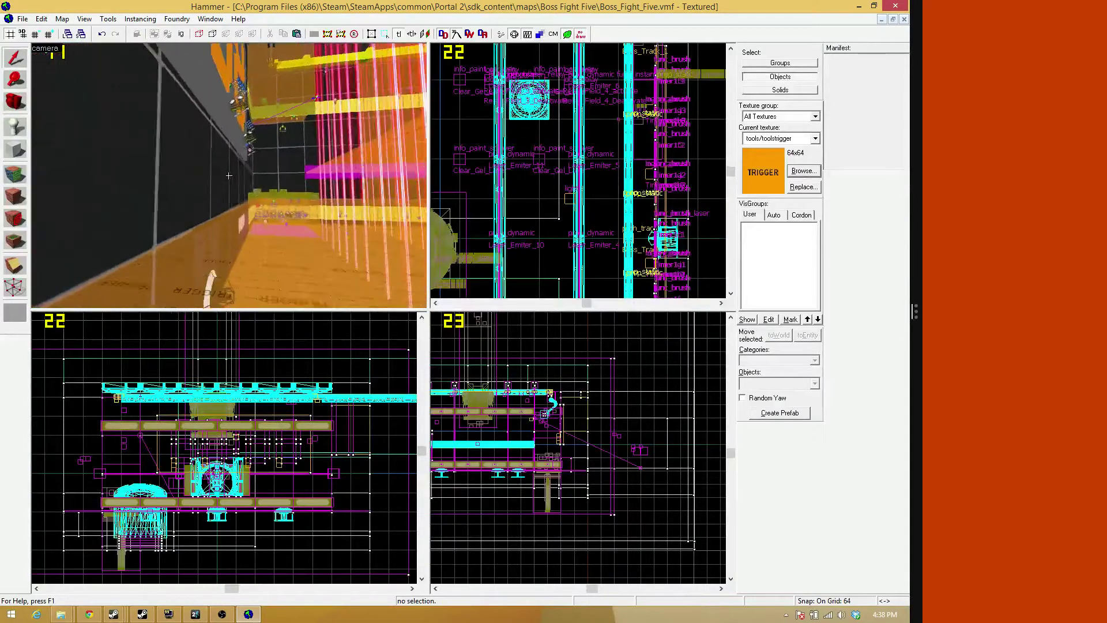
key("w")
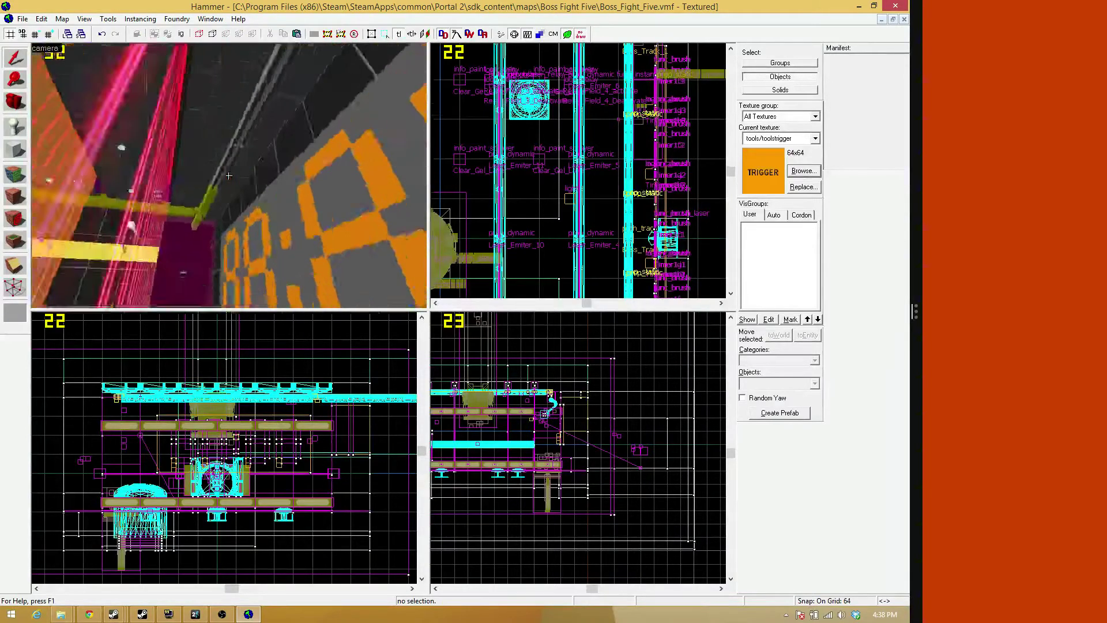
key("w")
key("s")
key("w")
key("w")
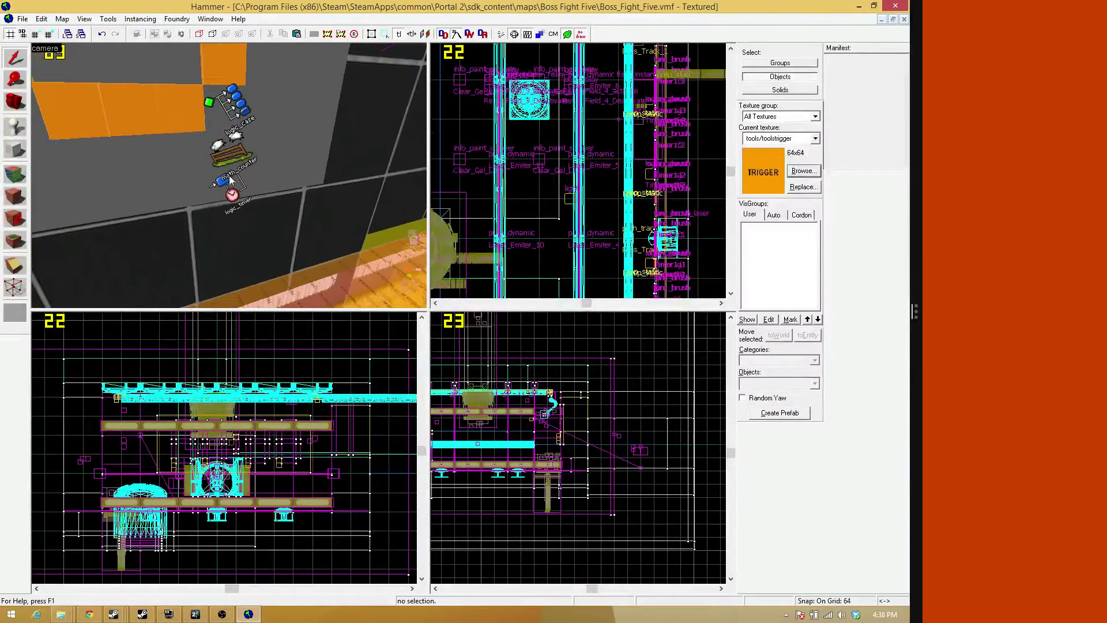
double_click(230, 185)
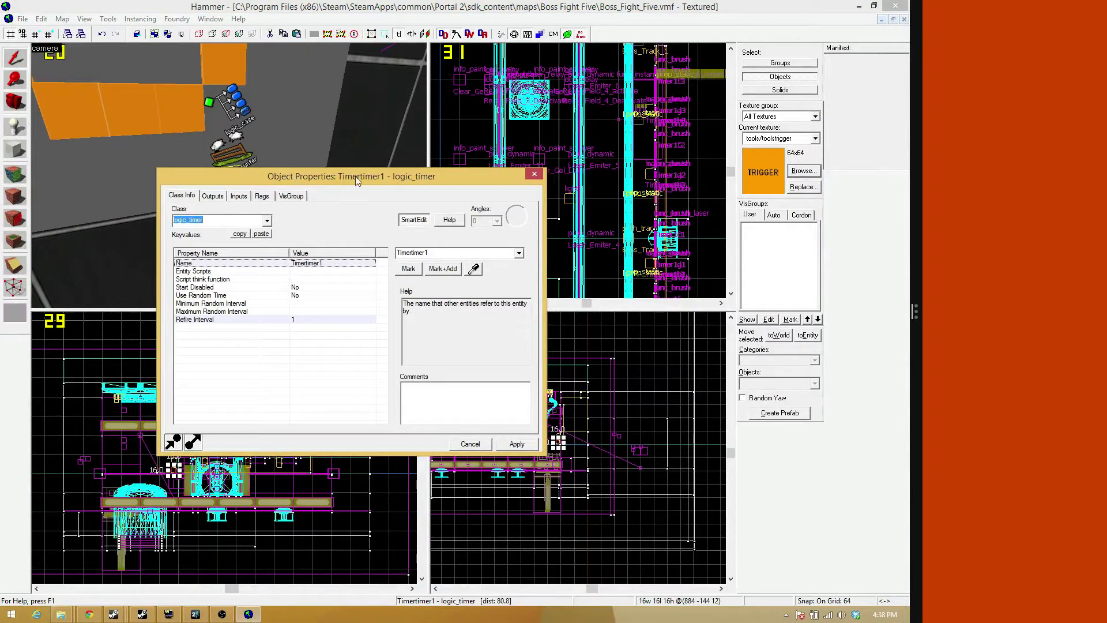
left_click(532, 176)
Trace the Timermath1 counter's input from Timertimer1 and change that timer's OnTimer output to send Subtract with parameter 1
double_click(250, 160)
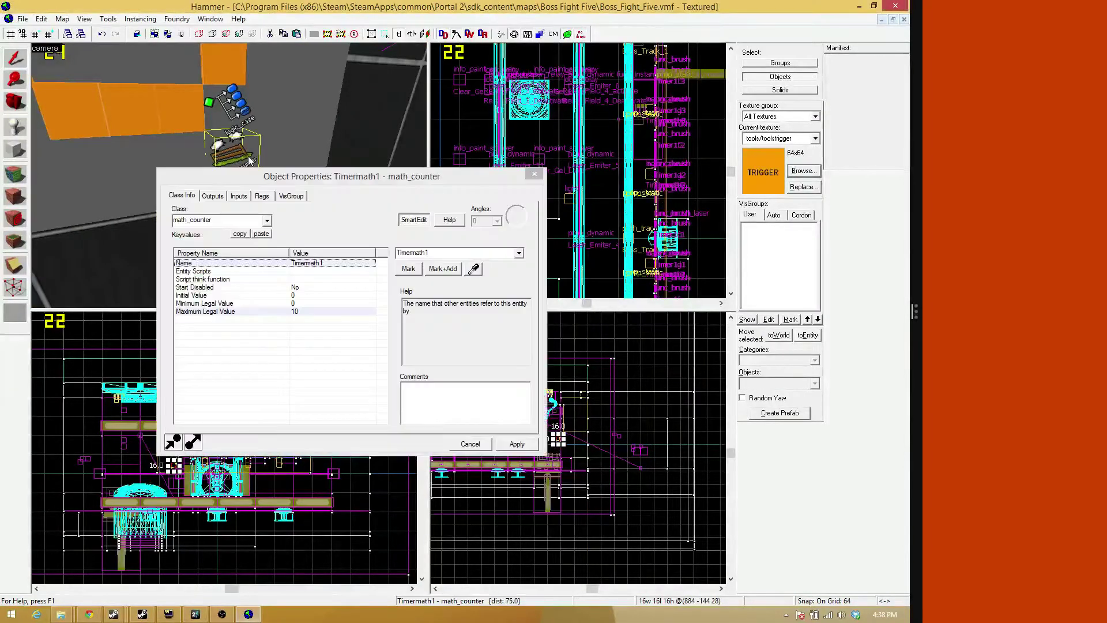
left_click(239, 197)
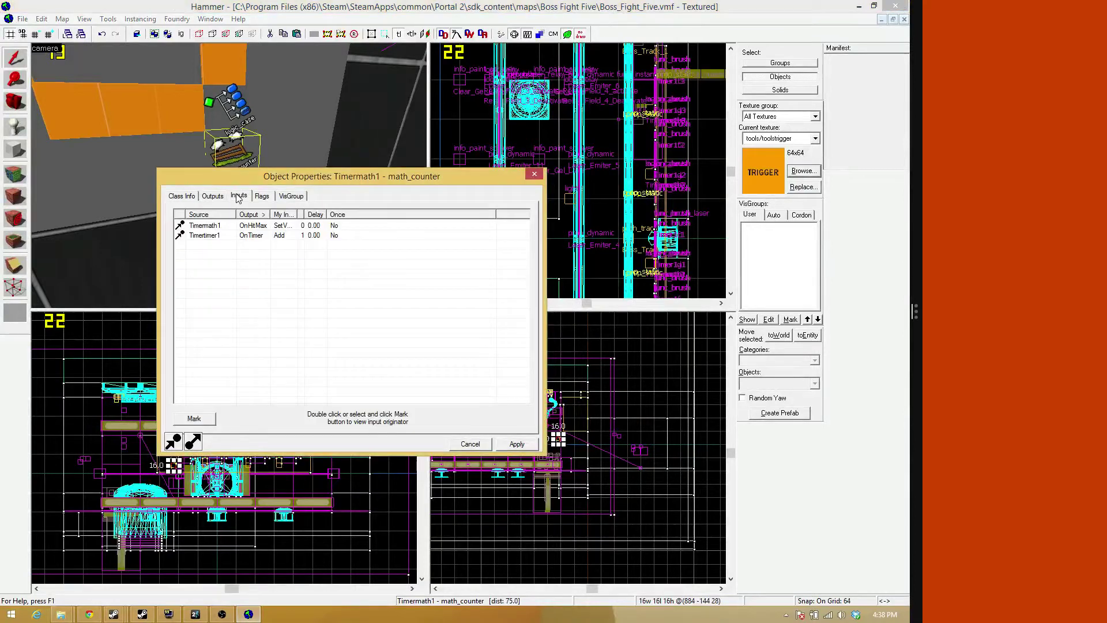
double_click(250, 237)
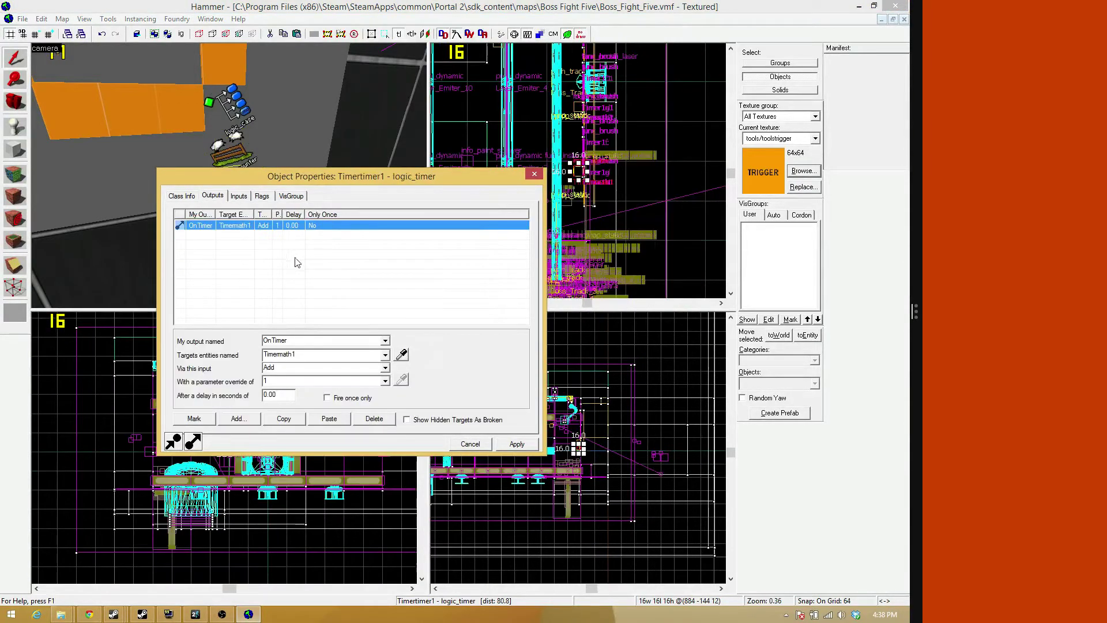
left_click(384, 382)
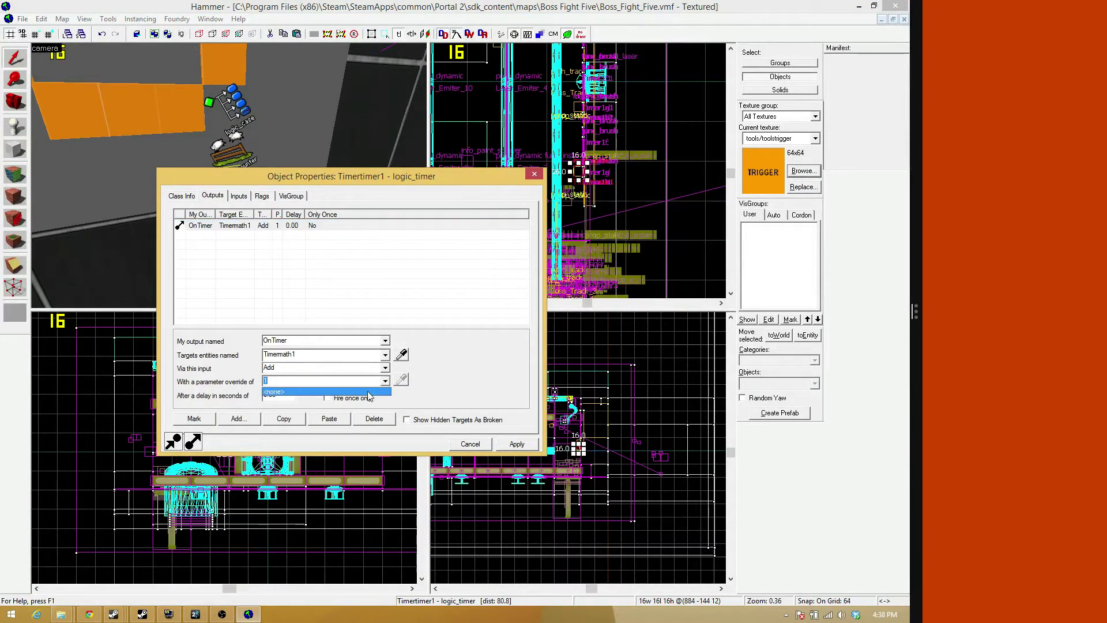
left_click(372, 392)
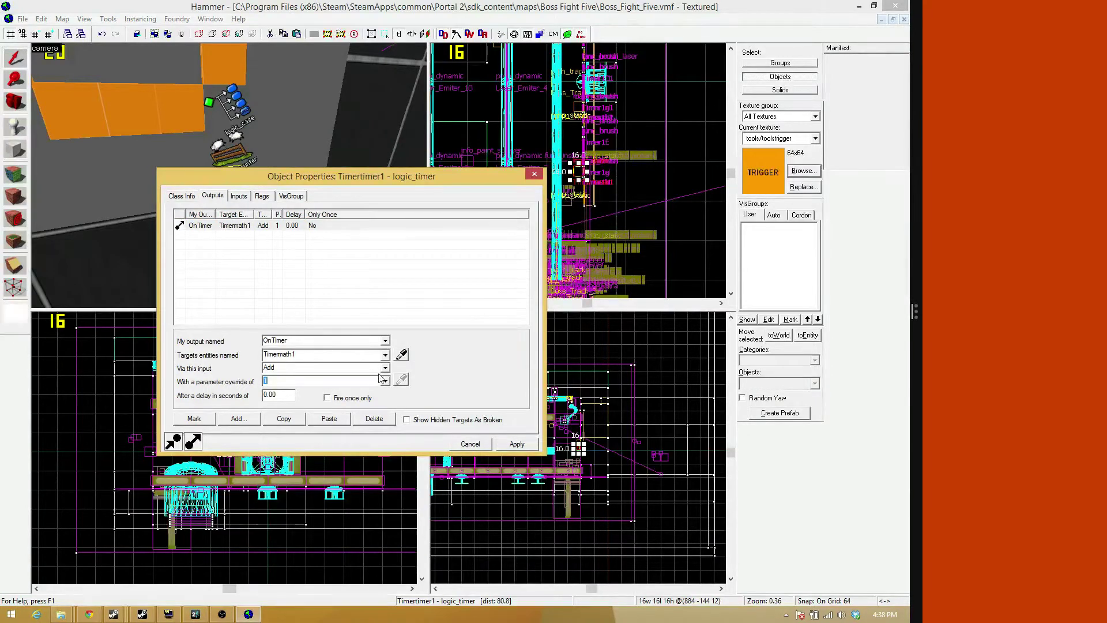
left_click(385, 368)
scroll(322, 398, "down", 5)
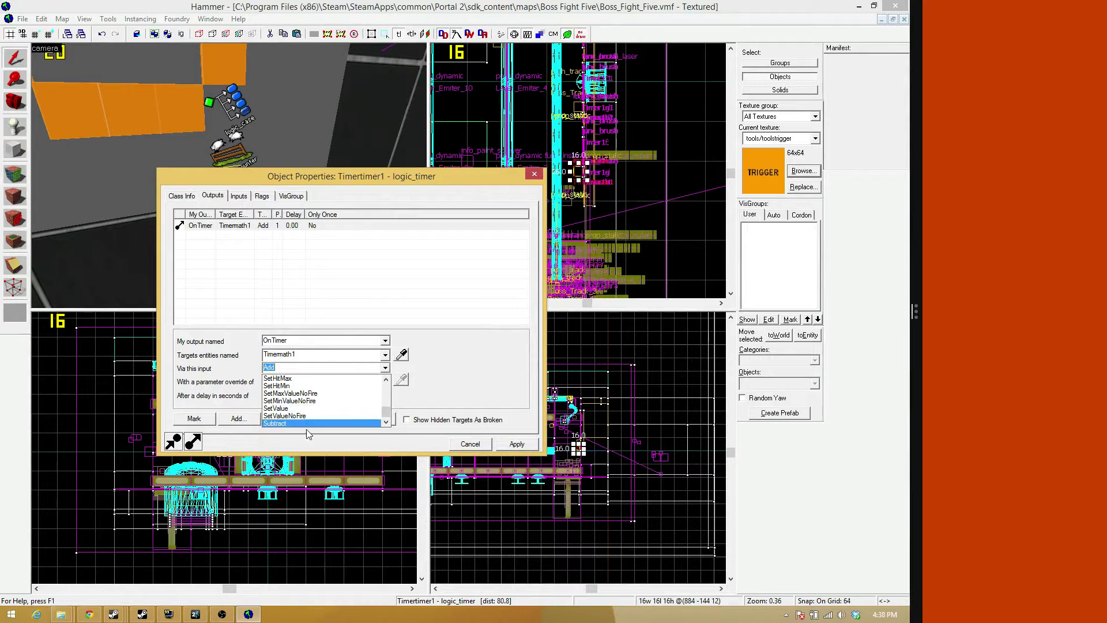
left_click(308, 424)
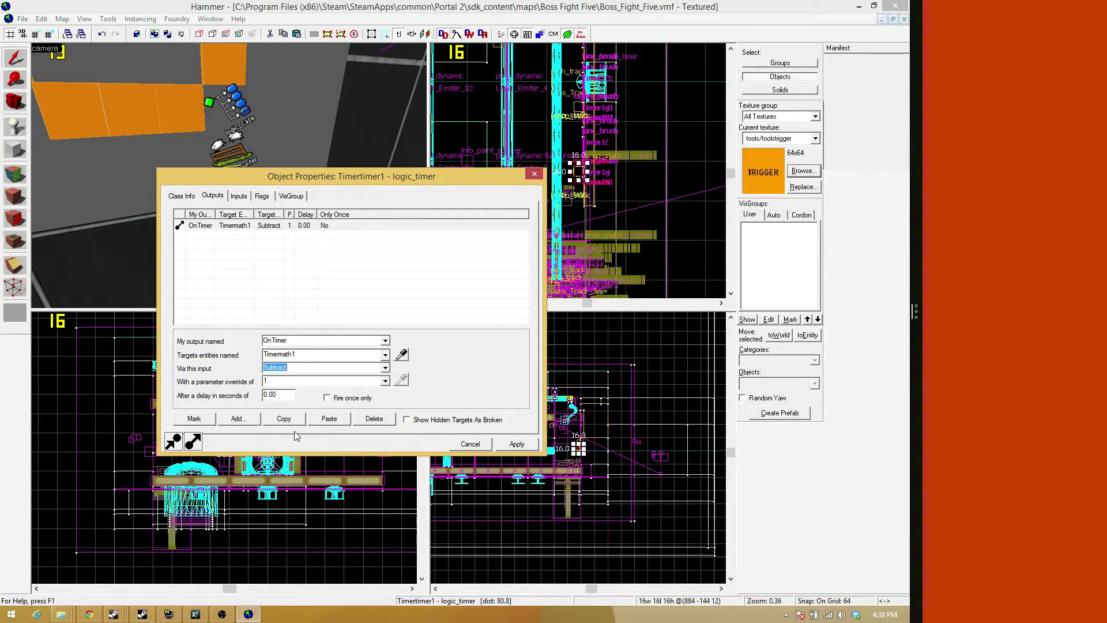
left_click(517, 444)
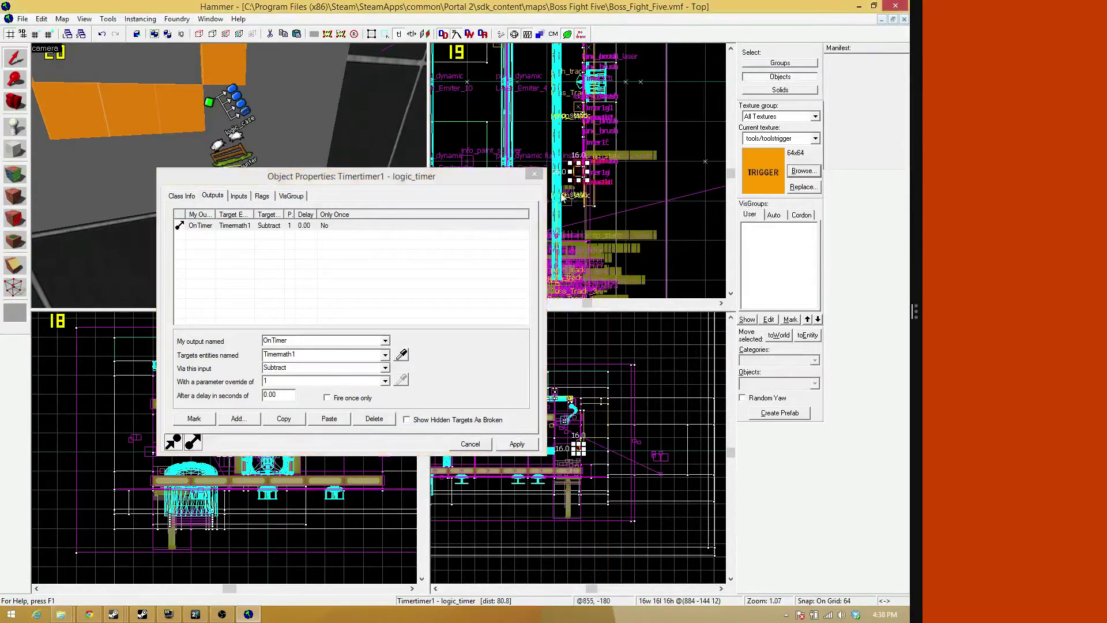
left_click(534, 173)
Trace Timermath2's input back to Timermath1 and change Timermath1's OnHitMax output targeting Timermath2 to Subtract
left_click_drag(319, 166, 229, 175)
key("w")
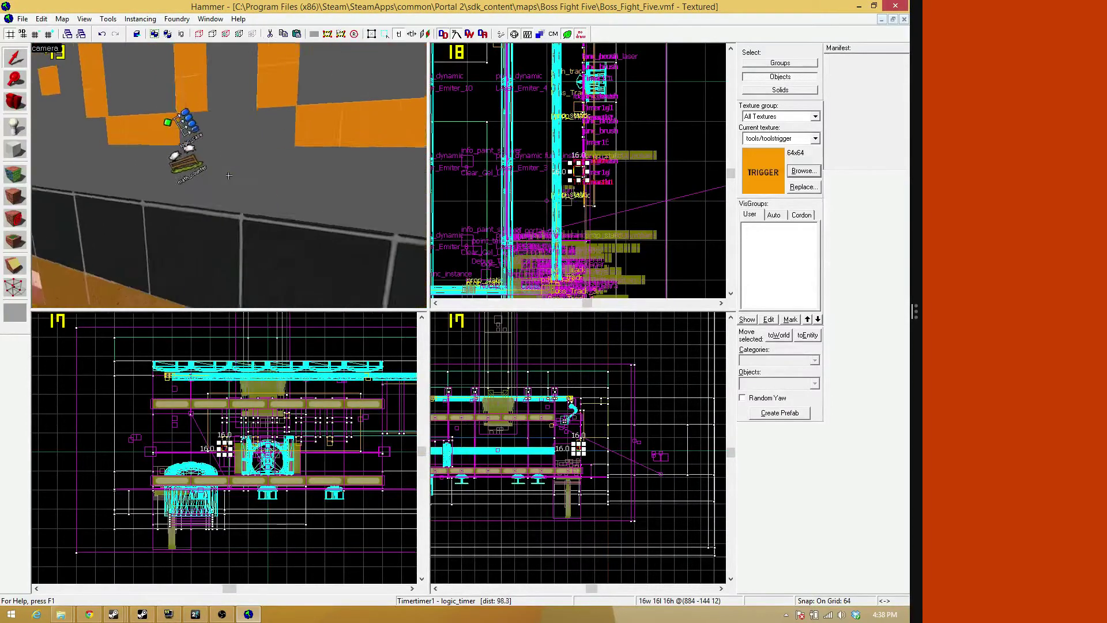
key("z")
double_click(230, 175)
left_click(241, 196)
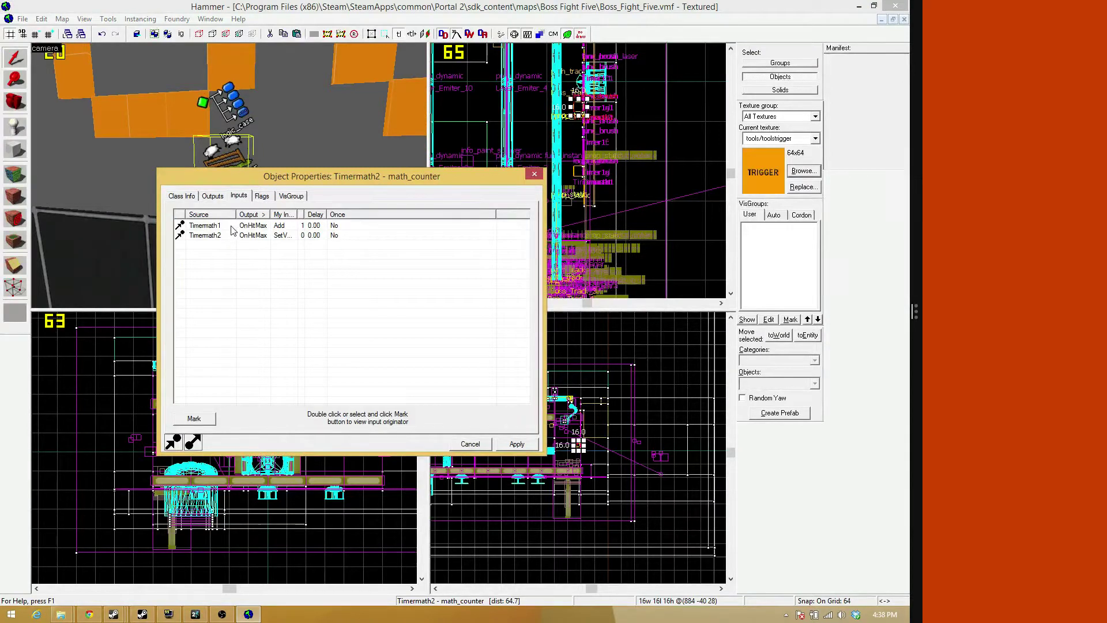
double_click(231, 226)
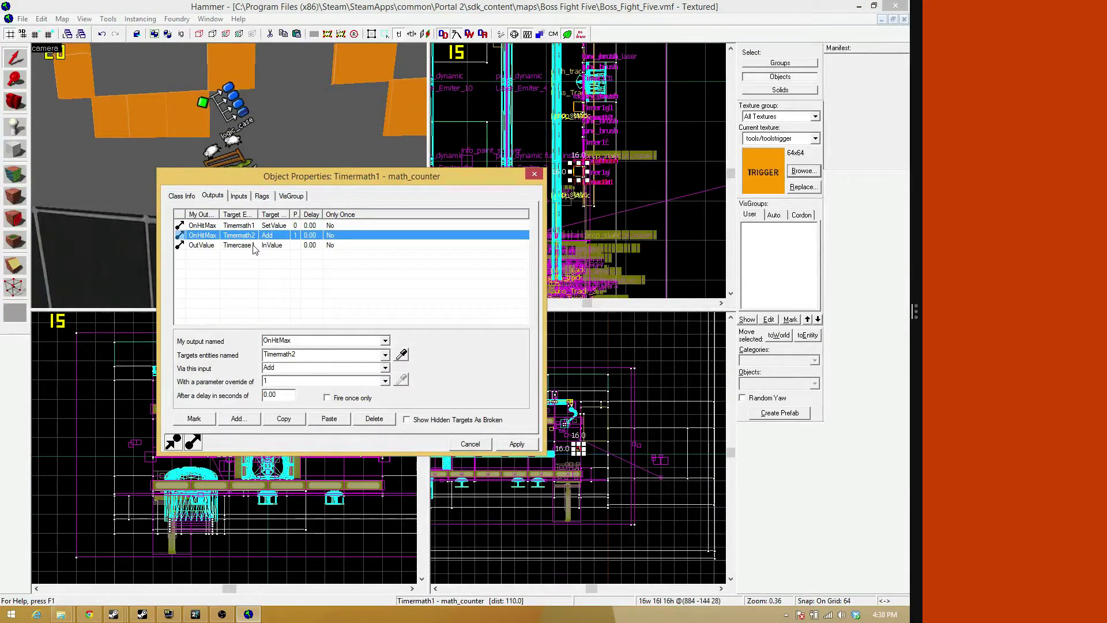
left_click(385, 367)
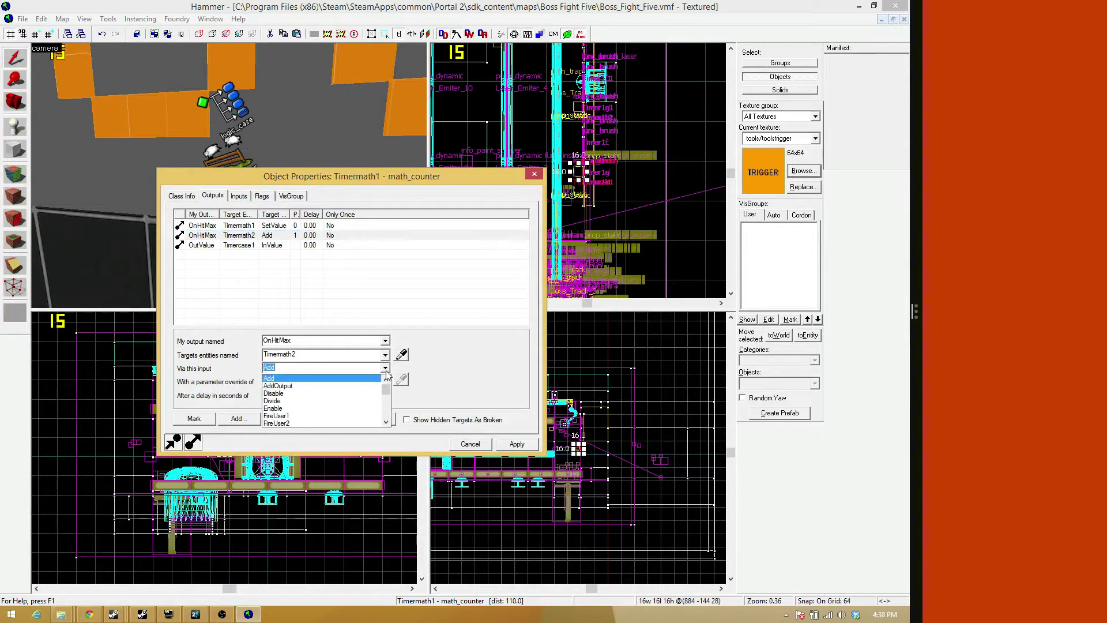
scroll(322, 402, "down", 5)
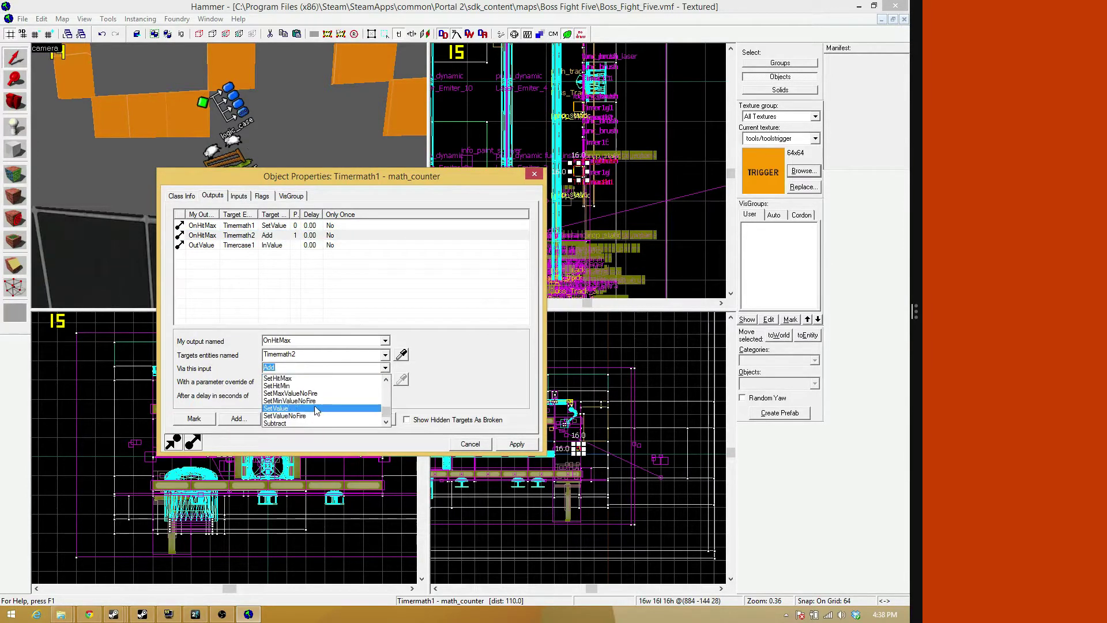
left_click(309, 424)
left_click(516, 444)
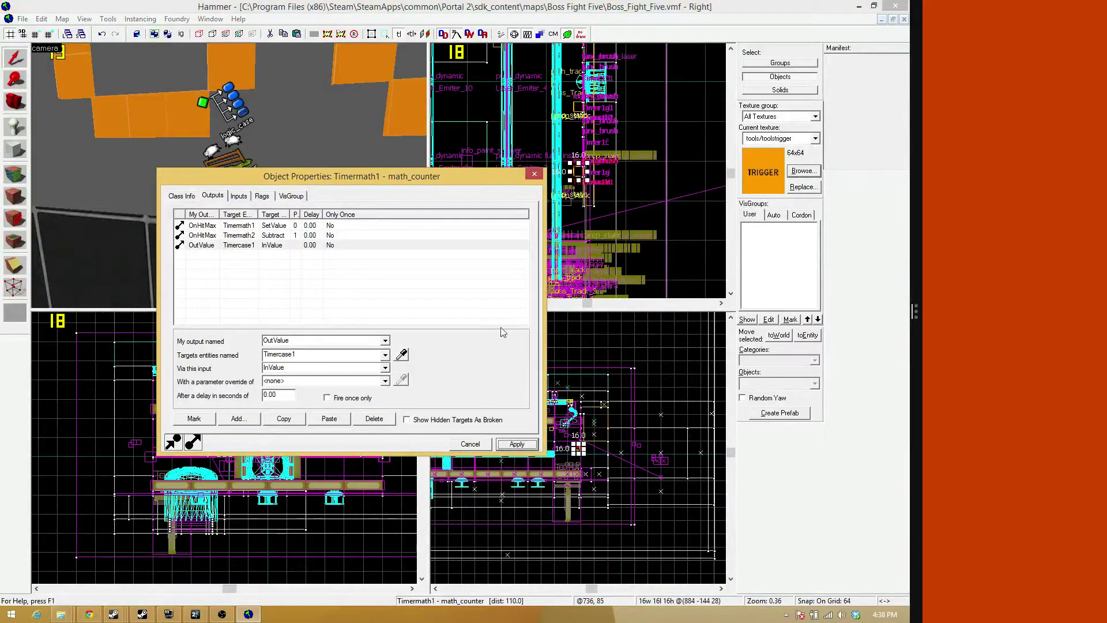
left_click(534, 175)
Change the OnHitMax output of the Timermath3 counter that targets Timermath4 to Subtract and apply it
key("z")
key("s")
key("z")
double_click(213, 169)
left_click(216, 196)
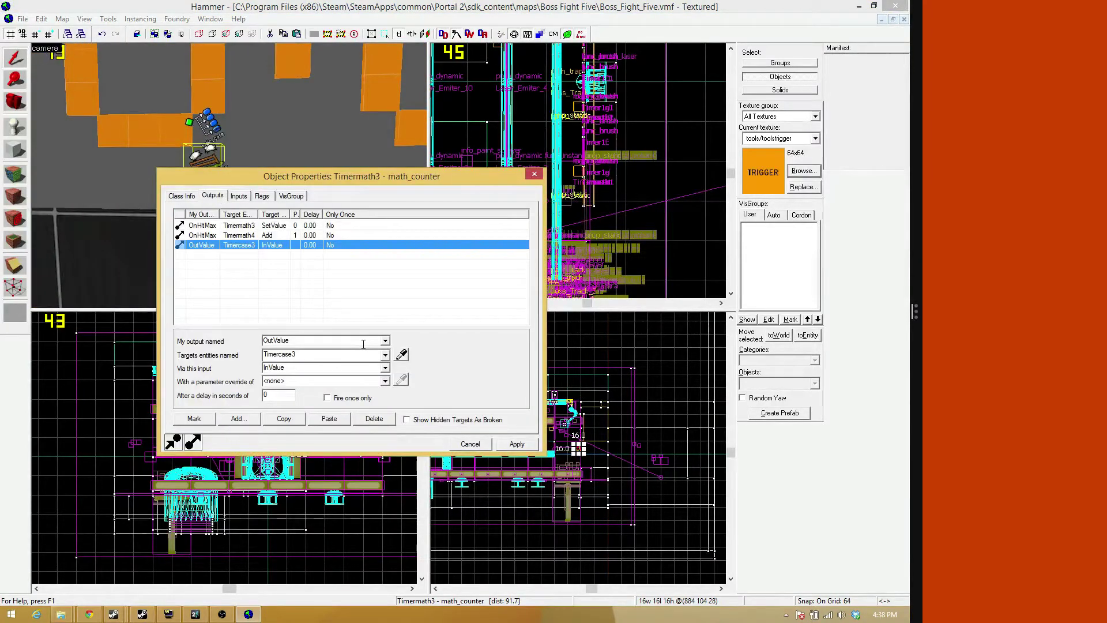
left_click(283, 235)
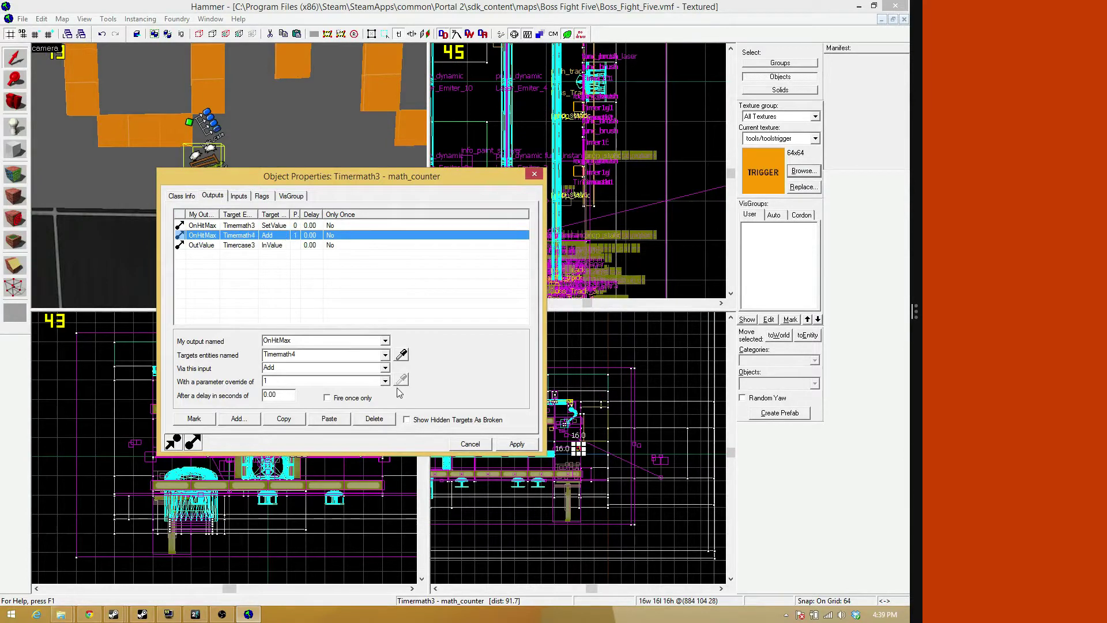
left_click(385, 368)
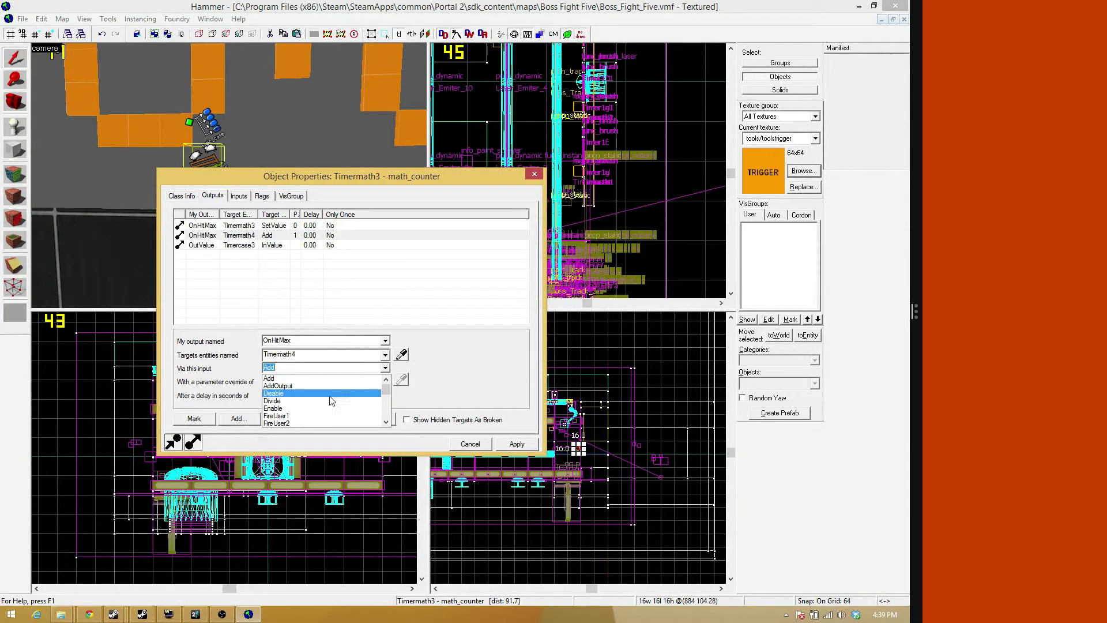
scroll(327, 404, "down", 4)
left_click(323, 420)
left_click(508, 444)
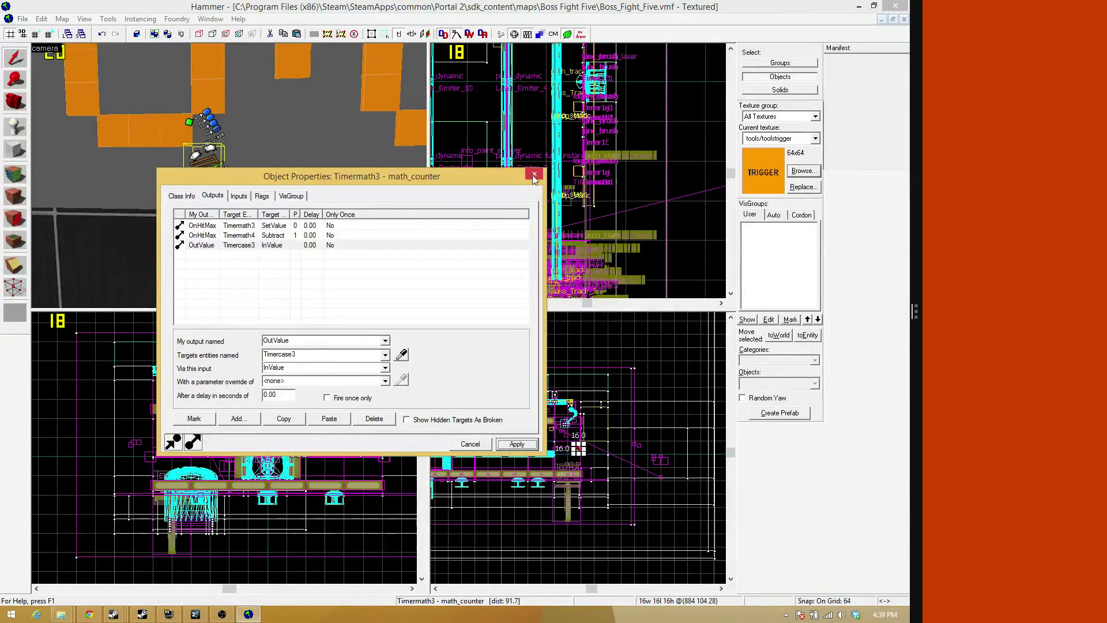
left_click(534, 175)
Review the Timercase4 logic_case outputs to see which segment brushes each case enables or disables
key("z")
key("a")
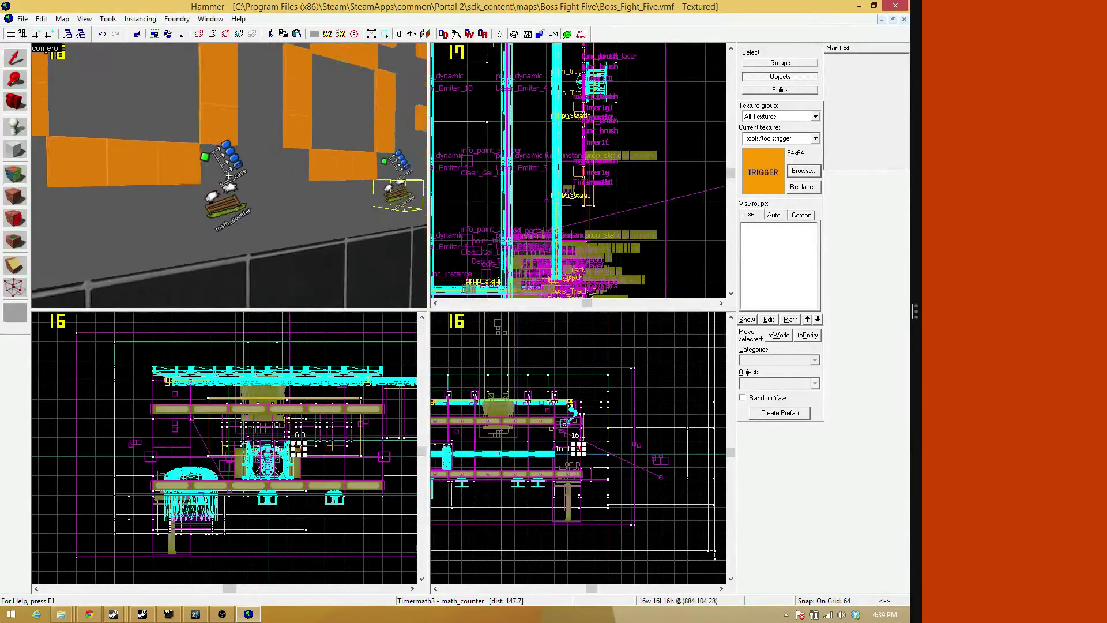
key("w")
key("s")
key("w")
key("s")
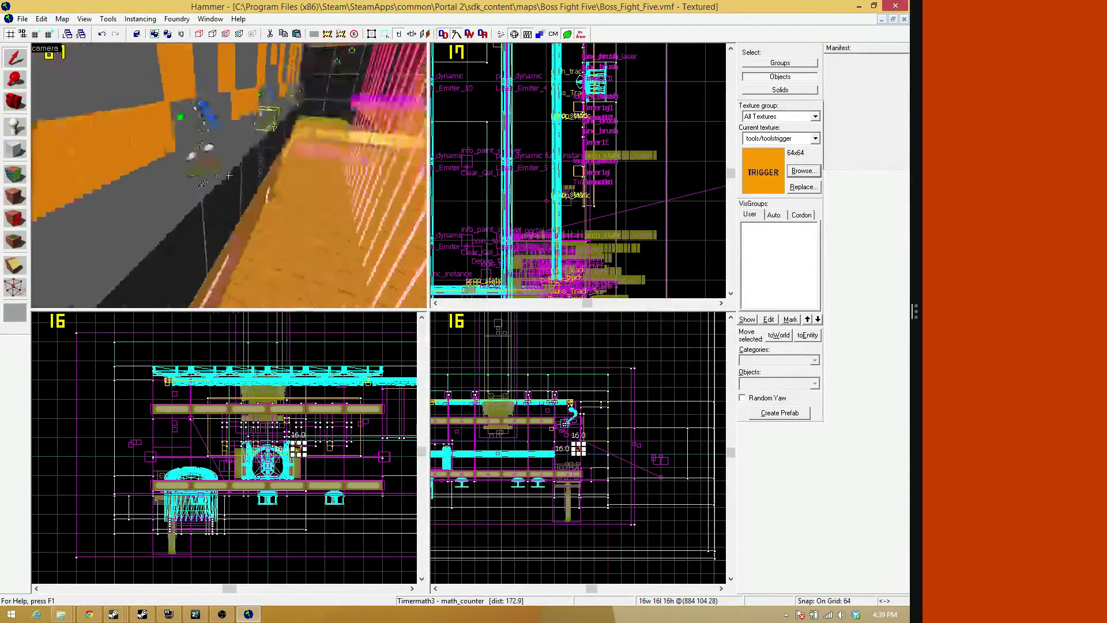
key("w")
key("w")
double_click(230, 167)
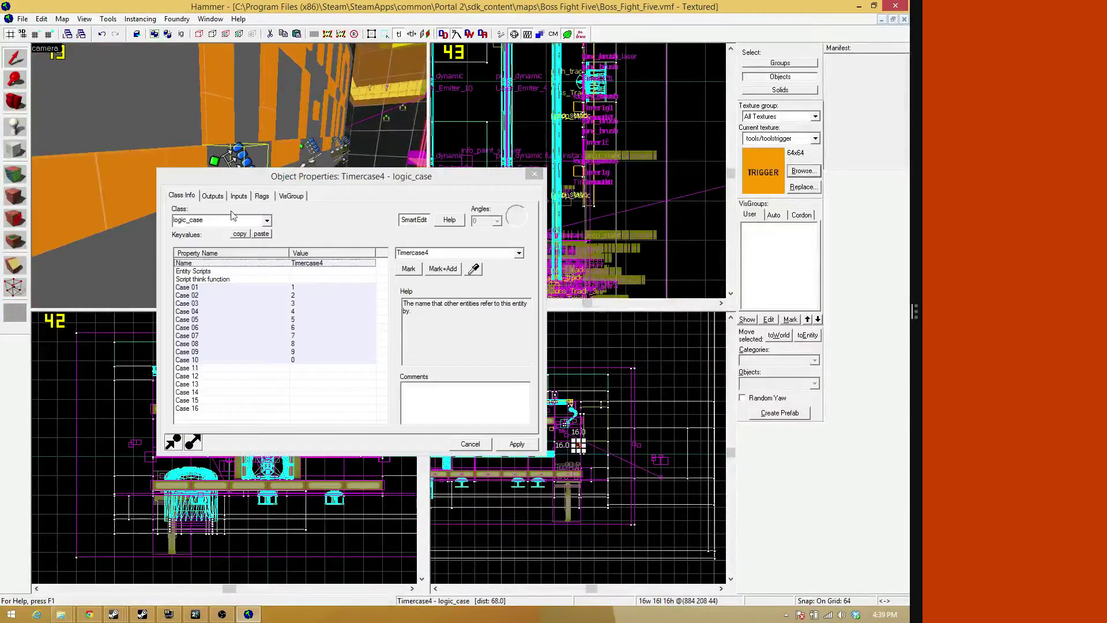
left_click(212, 196)
scroll(246, 300, "down", 8)
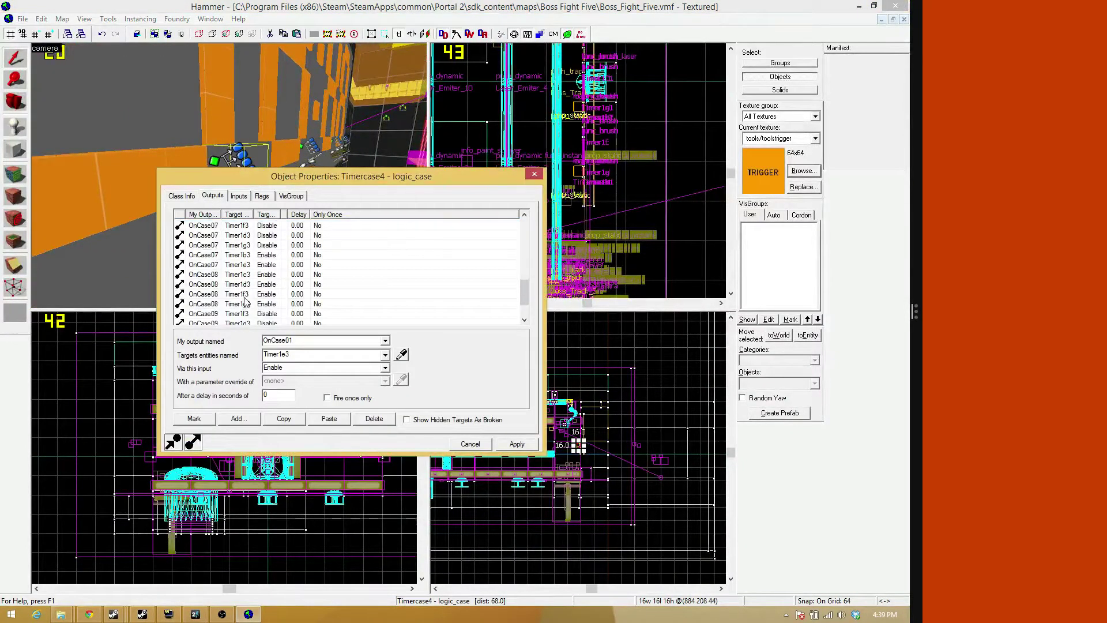
scroll(240, 294, "up", 8)
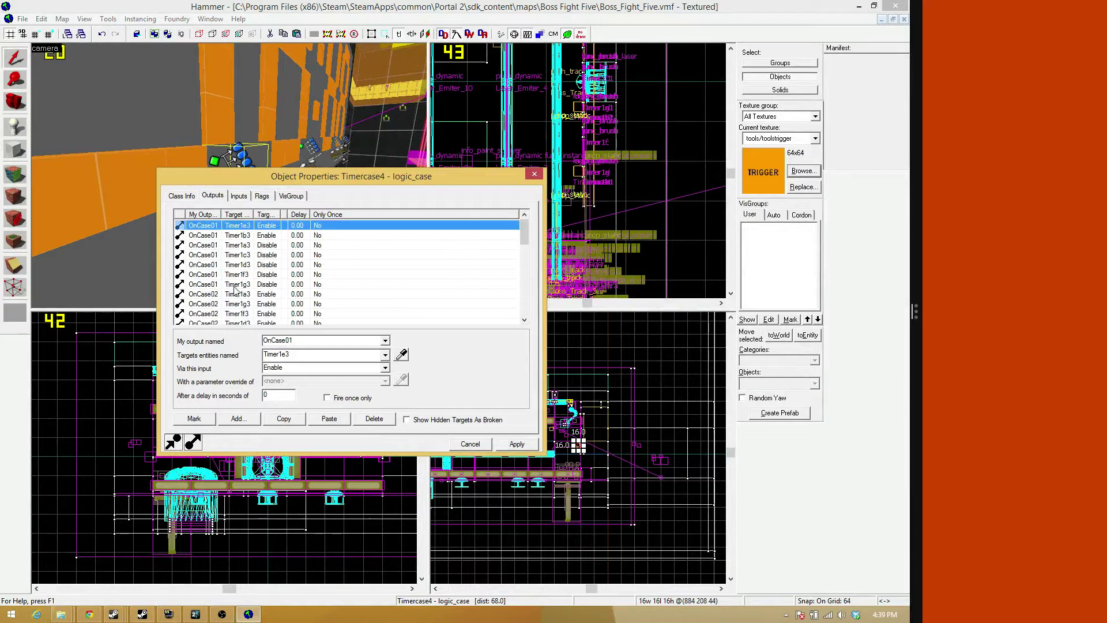
key("z")
key("d")
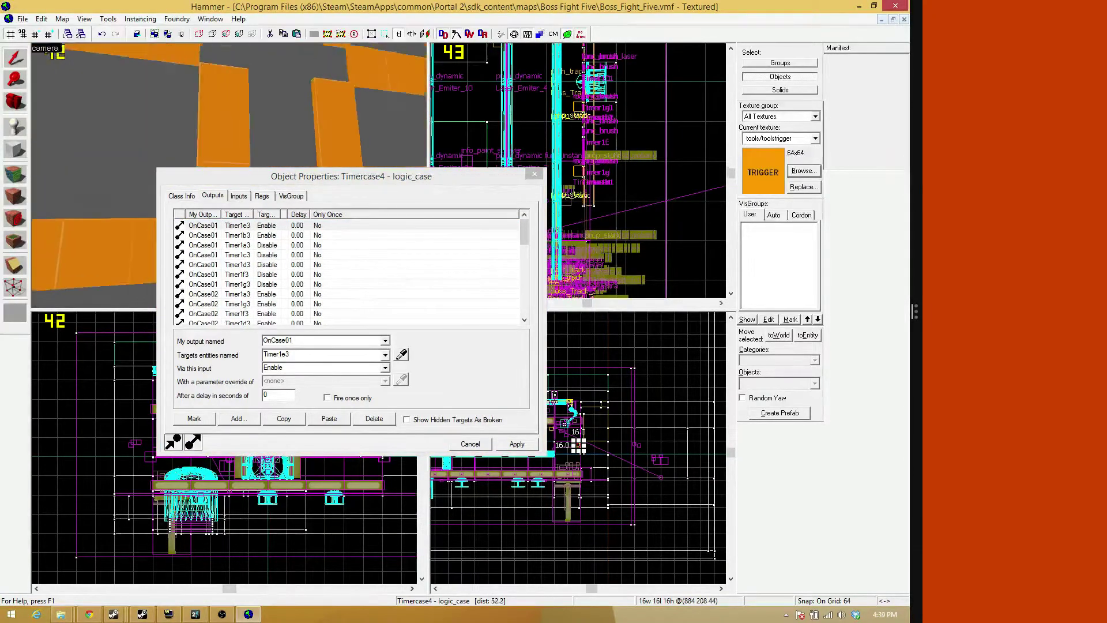
key("z")
key("z")
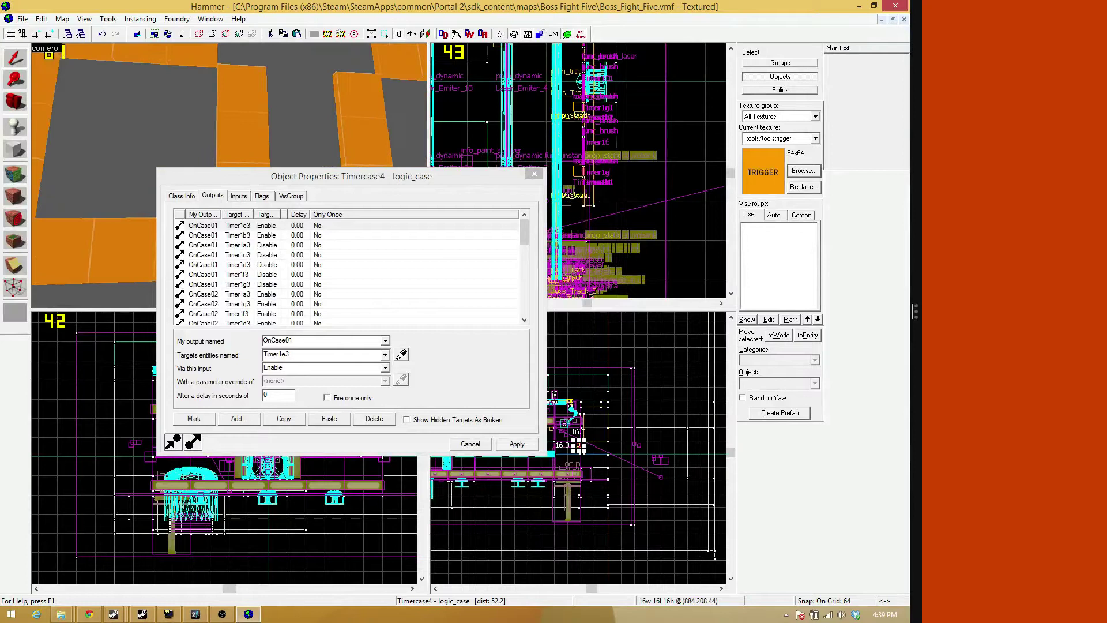
left_click(534, 174)
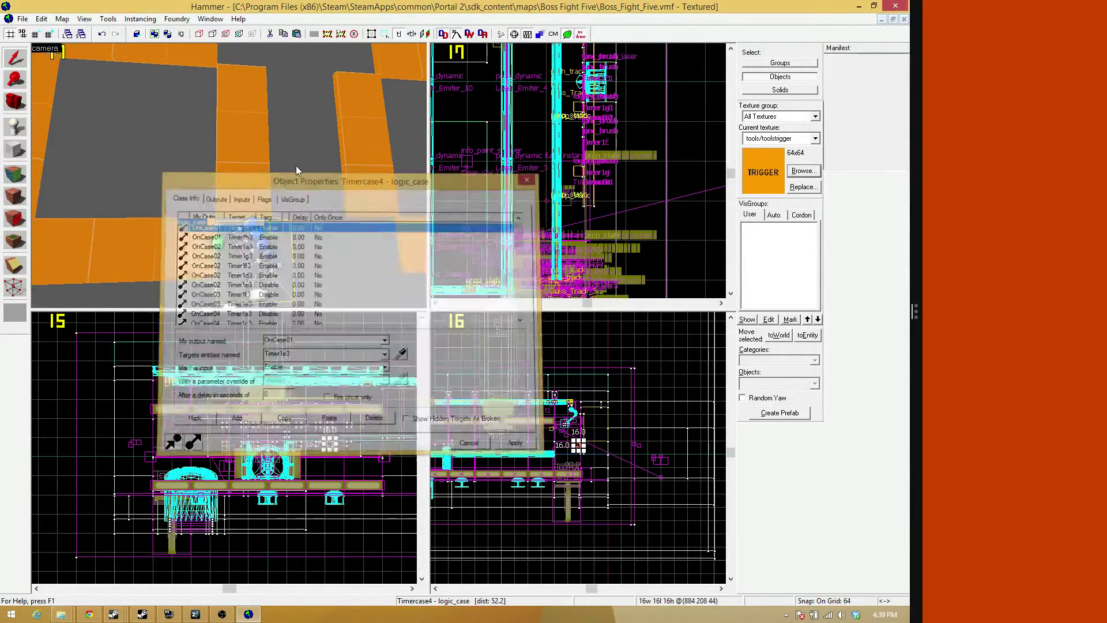
Select the segment brushes of the Timercase4 digit one at a time to identify each one's name
key("z")
key("z")
left_click(230, 176)
left_click(234, 109)
key("z")
key("z")
left_click(175, 295)
left_click(103, 224)
left_click(200, 131)
left_click(141, 67)
key("z")
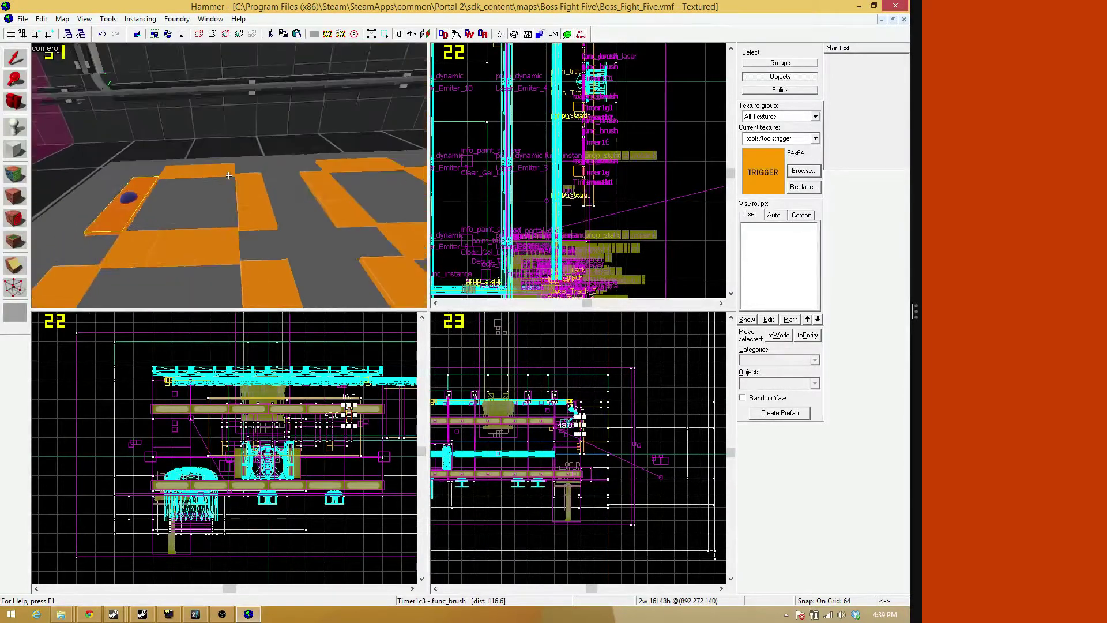
key("z")
left_click(194, 176)
key("z")
key("z")
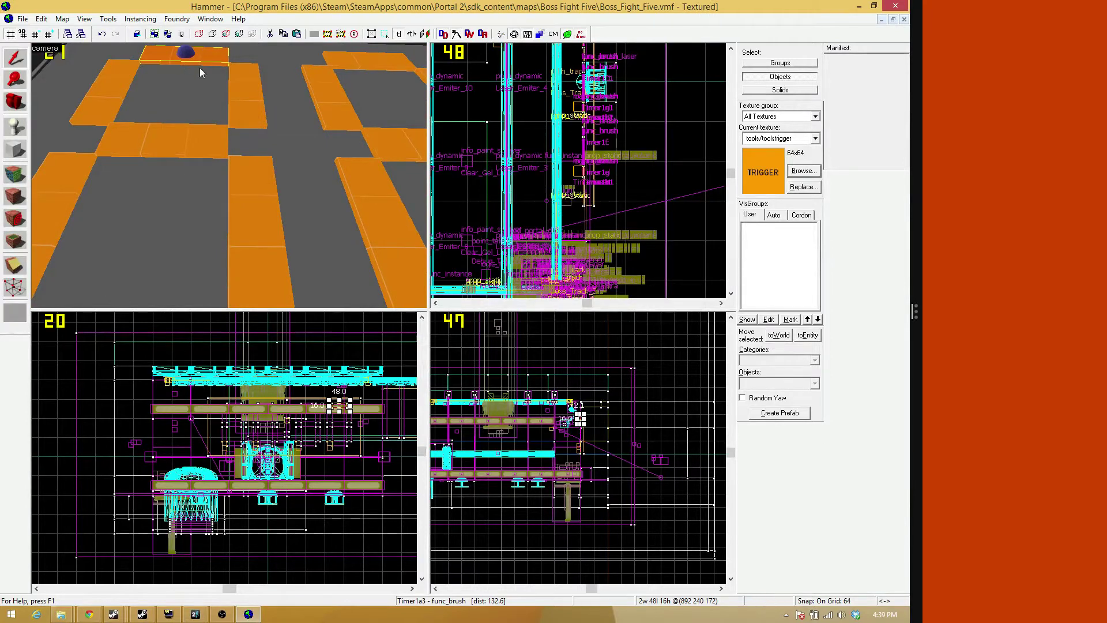
left_click(242, 87)
left_click(236, 203)
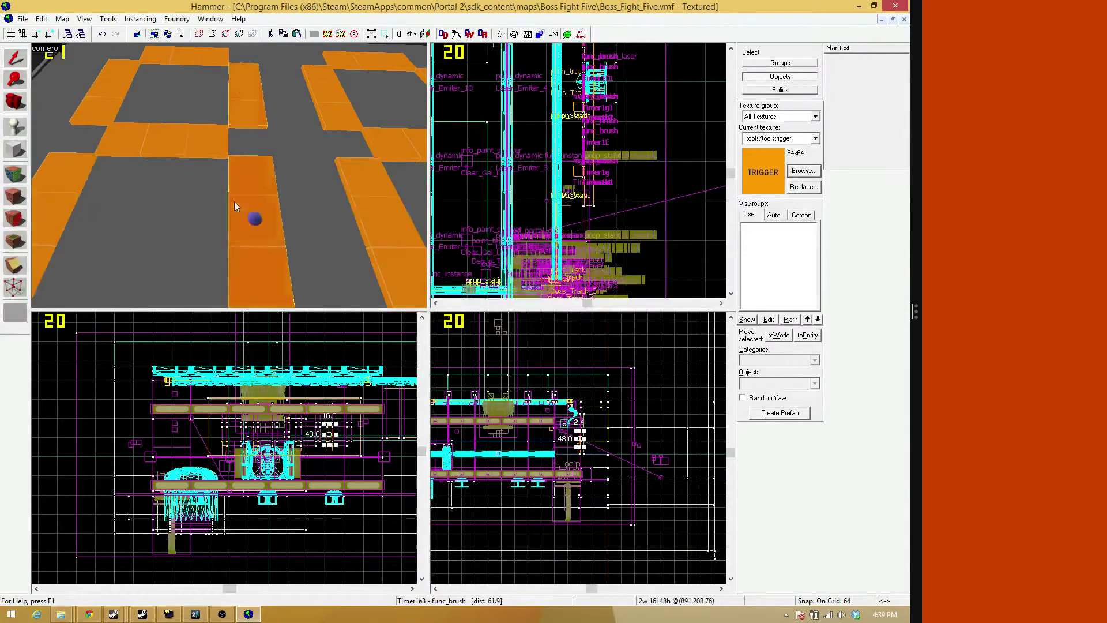
left_click(169, 136)
left_click(106, 88)
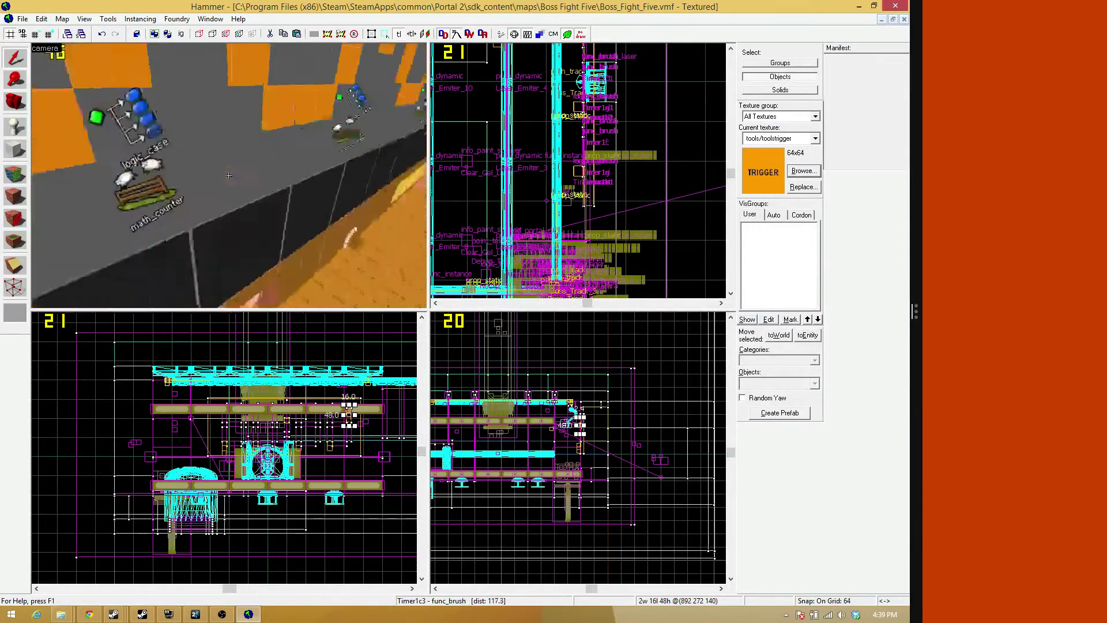
Check which outputs feed the Timermath4 counter
key("s")
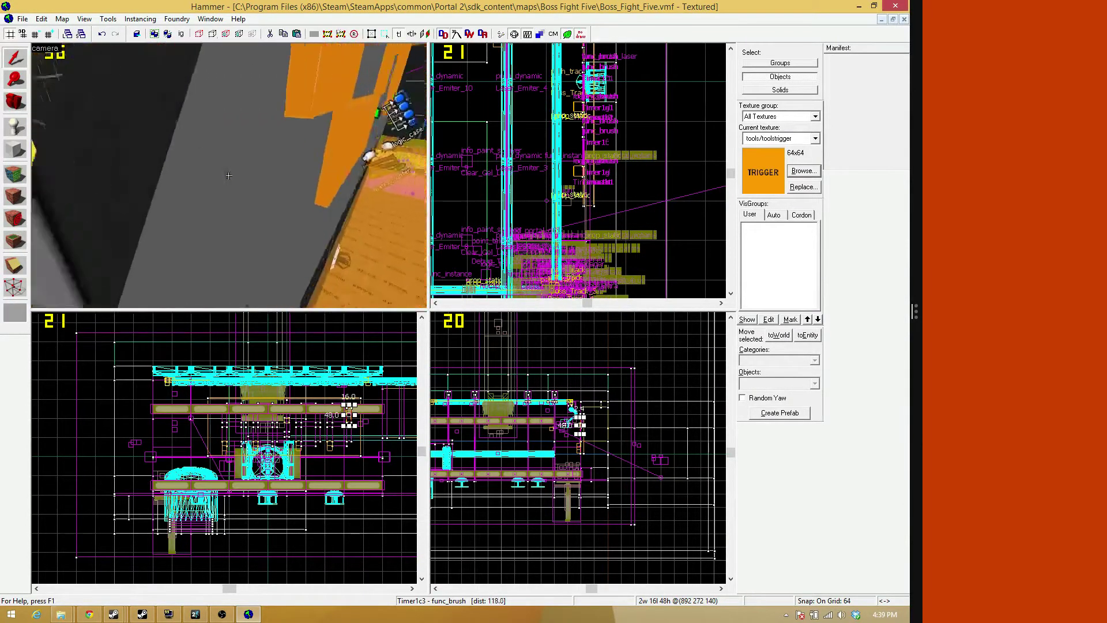
key("z")
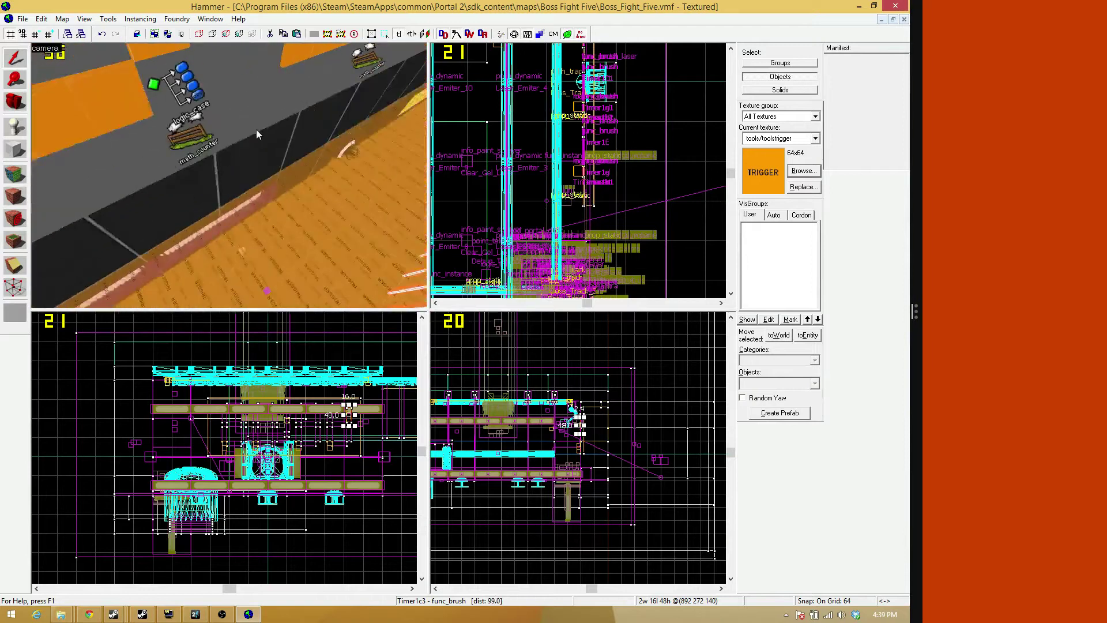
key("z")
key("z")
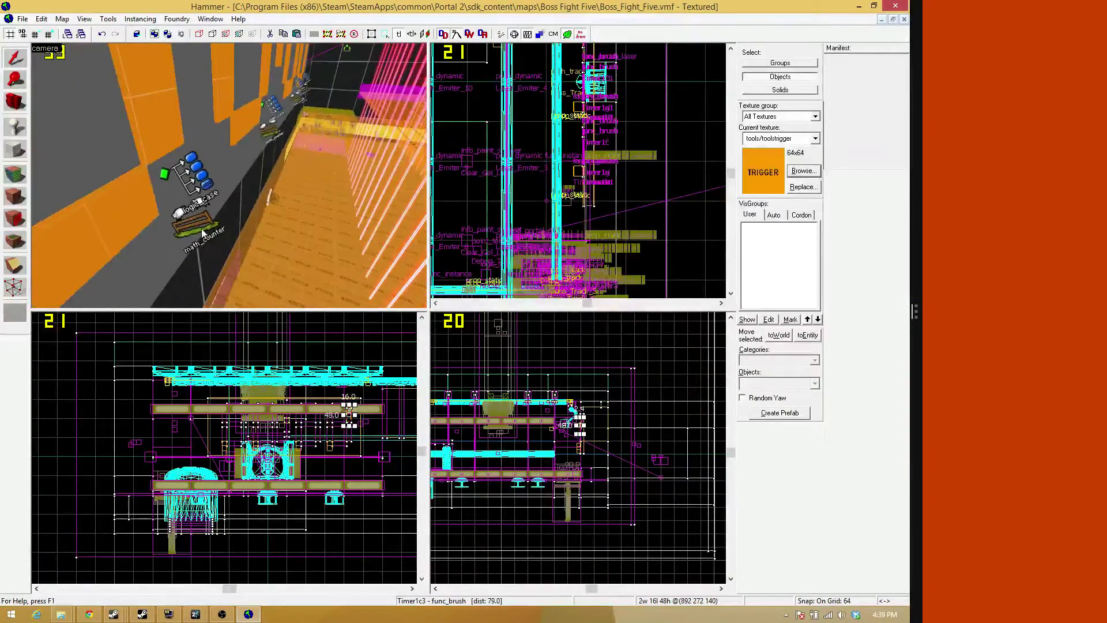
double_click(202, 232)
left_click(239, 196)
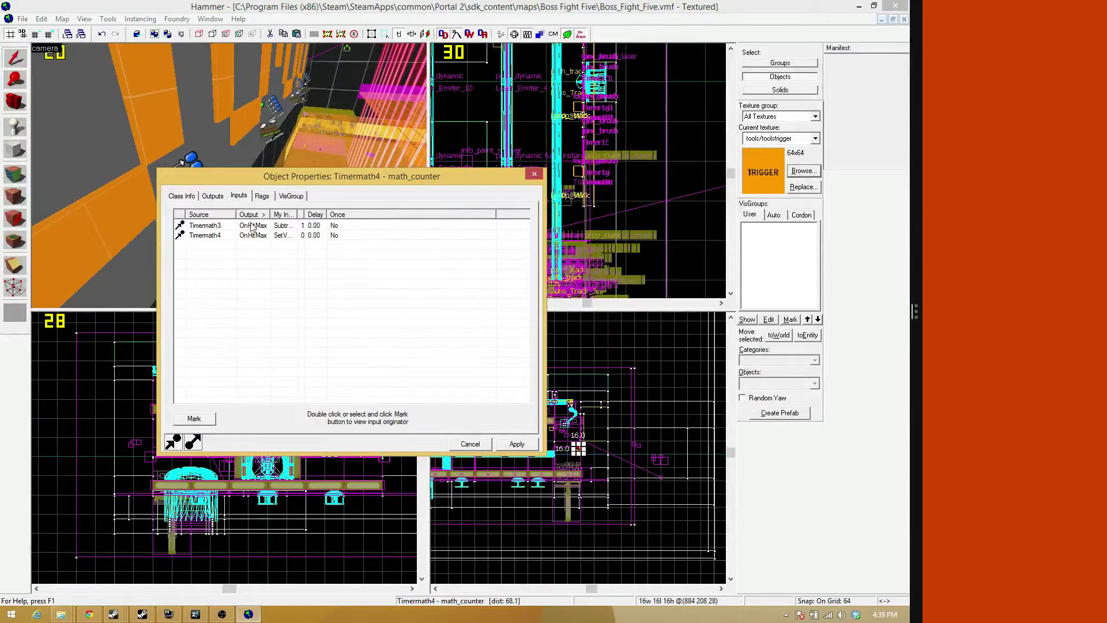
left_click(527, 173)
Inspect the Timercase1 logic_case outputs and inputs, widening the column that shows the input name
key("z")
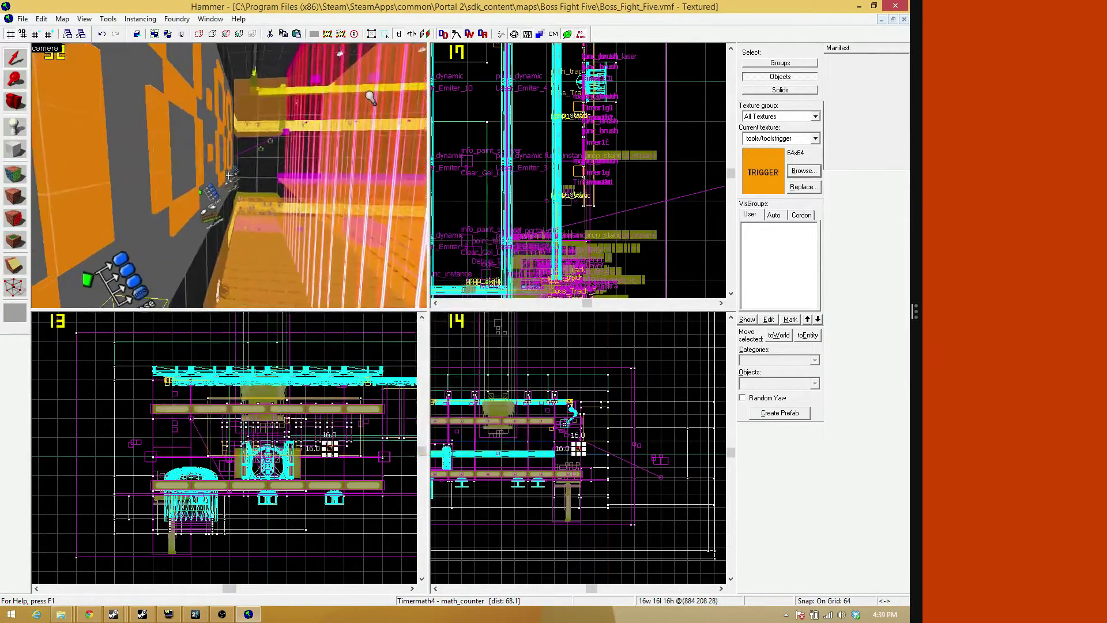
key("w")
key("w")
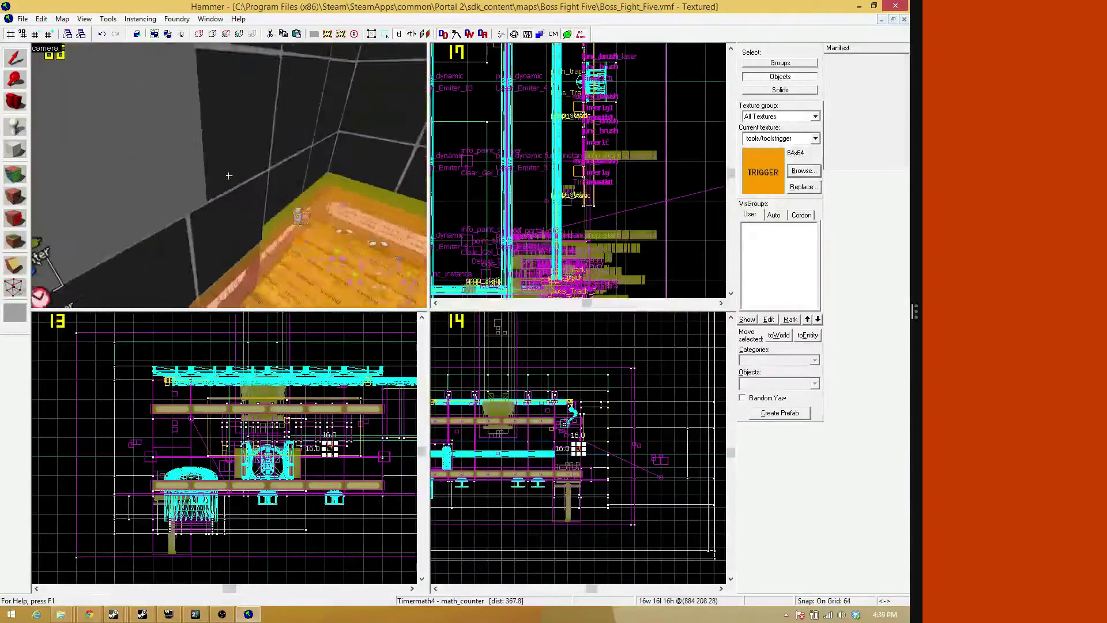
key("w")
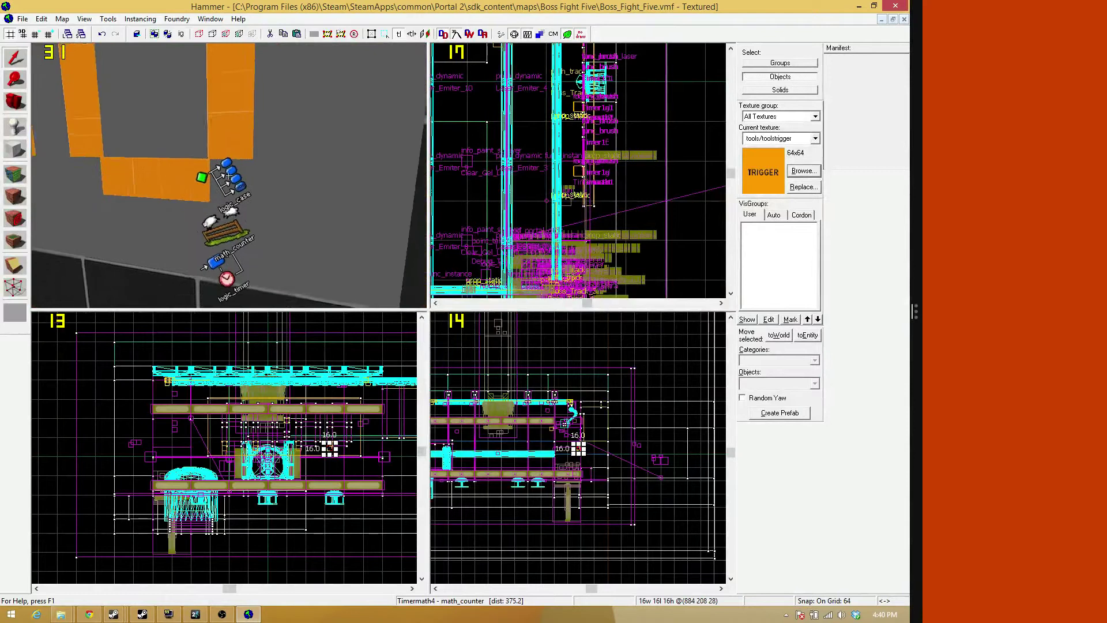
key("w")
key("s")
key("z")
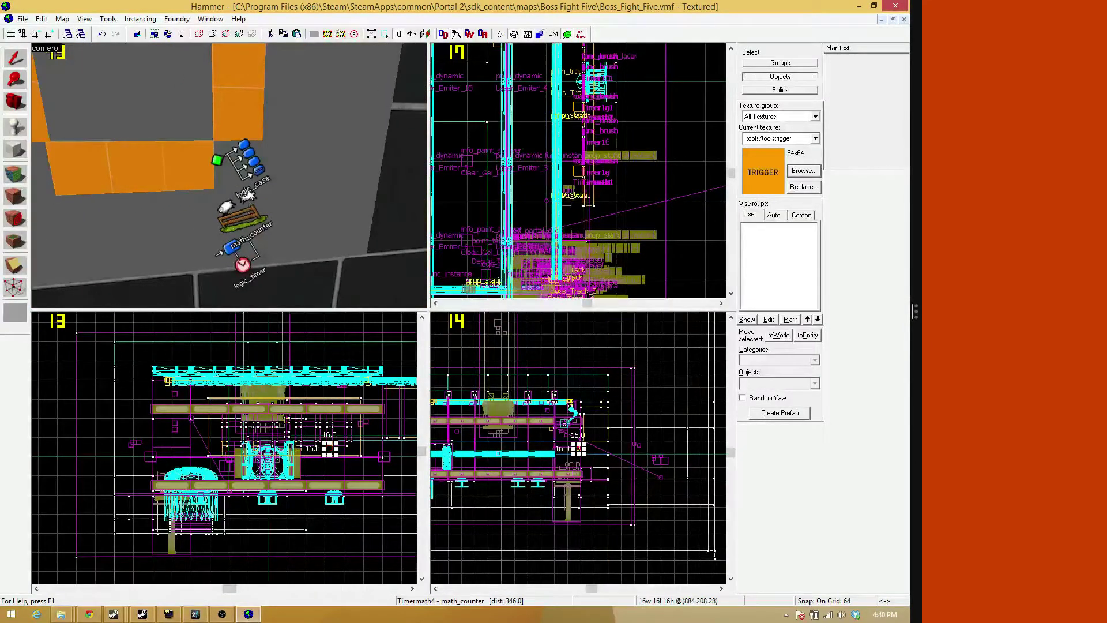
double_click(252, 172)
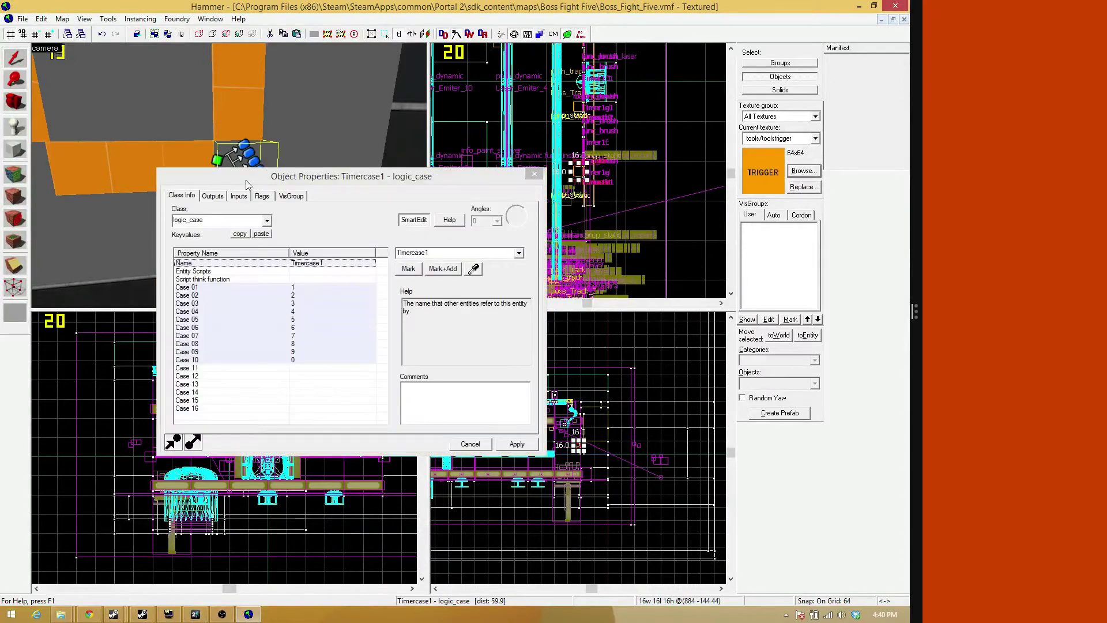
left_click(239, 197)
left_click(213, 197)
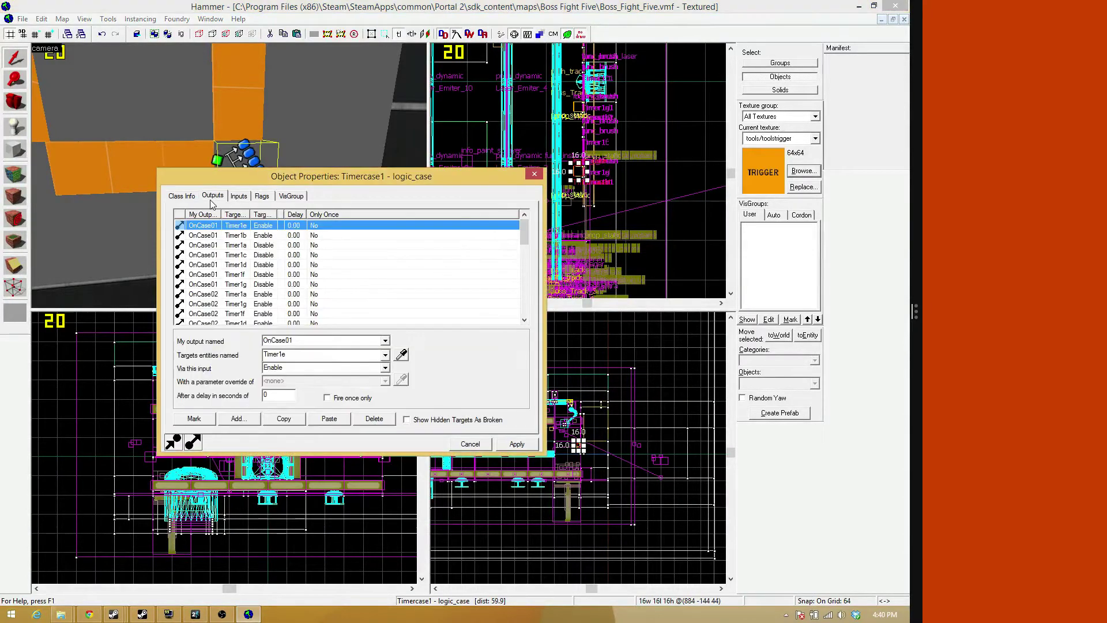
left_click(239, 196)
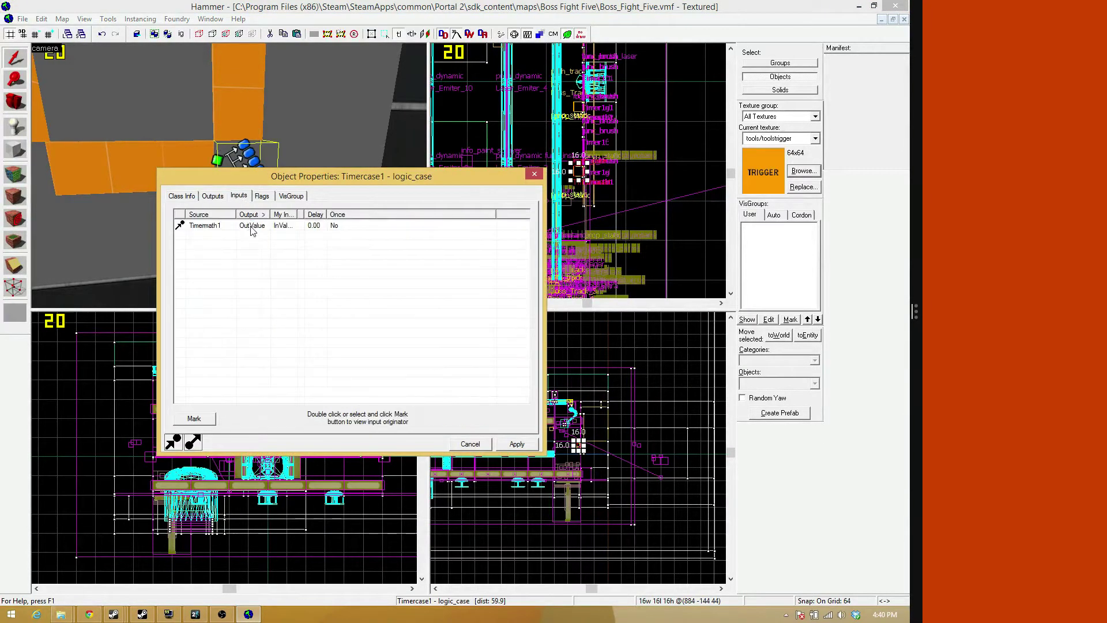
left_click(271, 227)
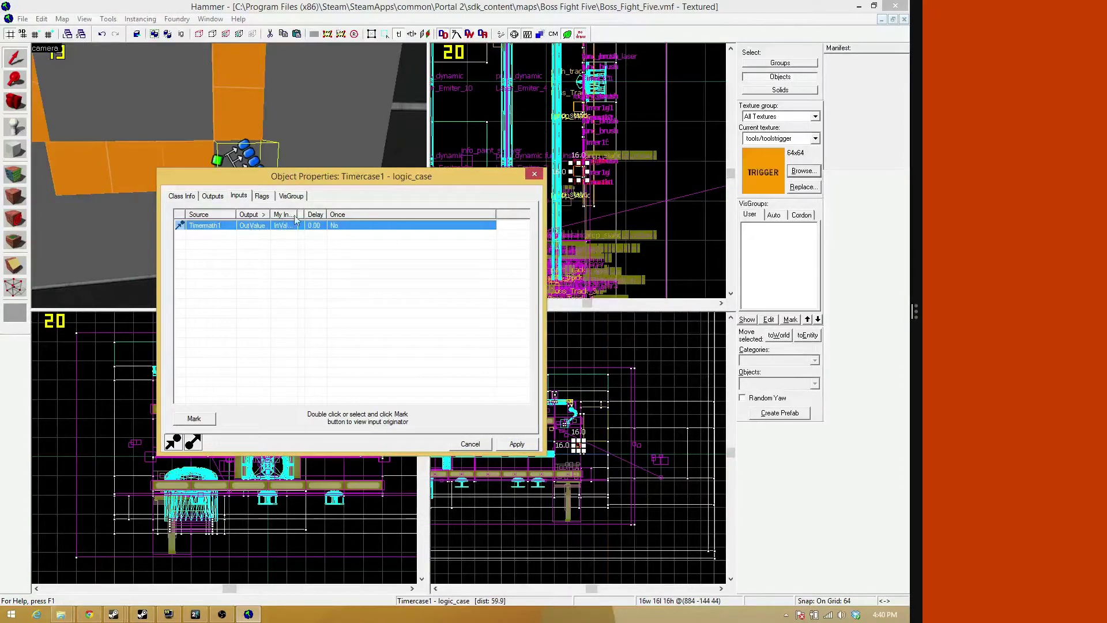
left_click_drag(298, 214, 309, 214)
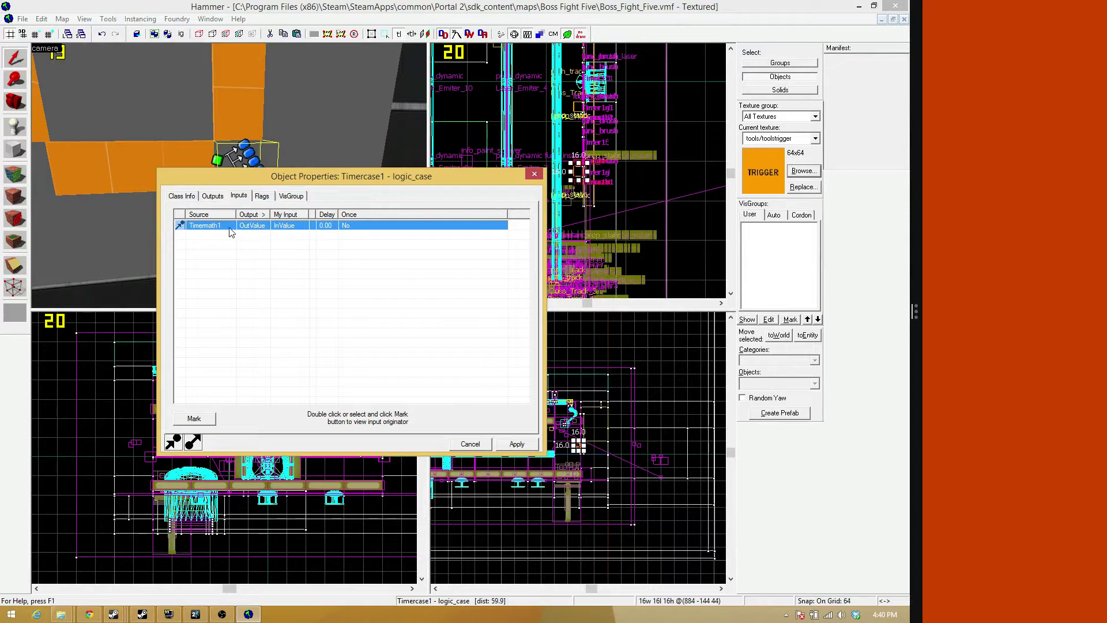
Change the Timermath1 counter's self-targeting SetValue output to fire OnHitMin with a parameter of 9, and apply it
key("z")
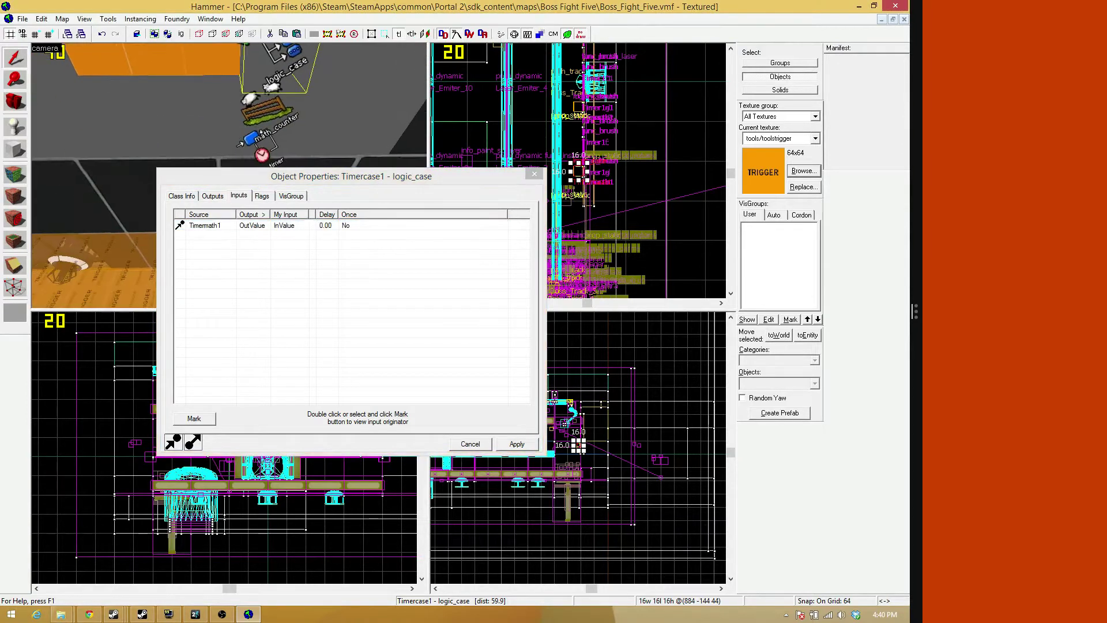
key("w")
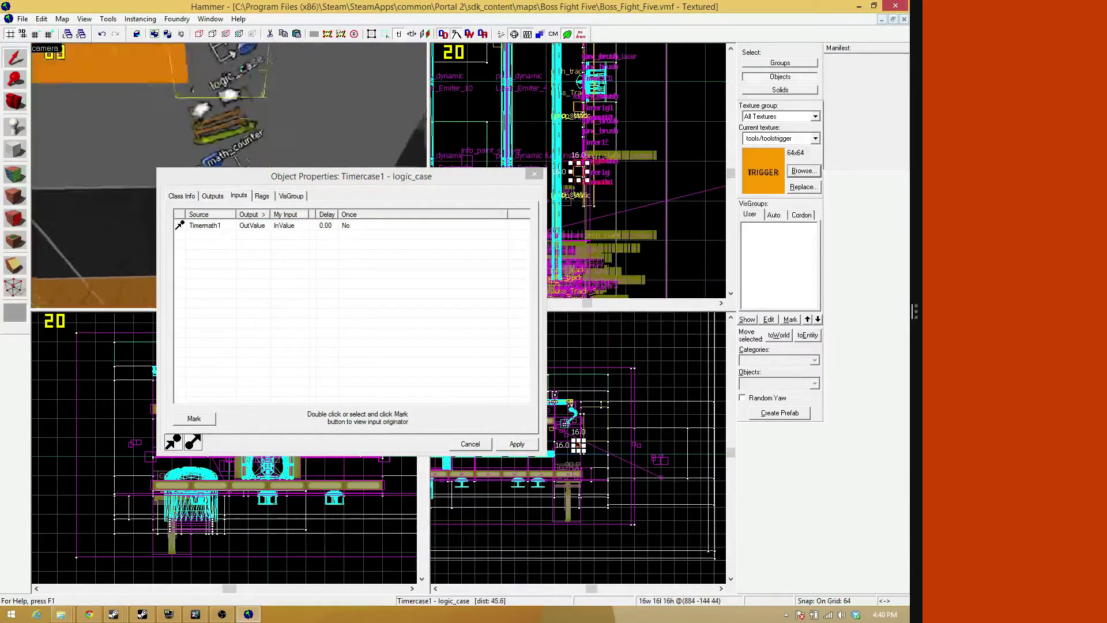
key("s")
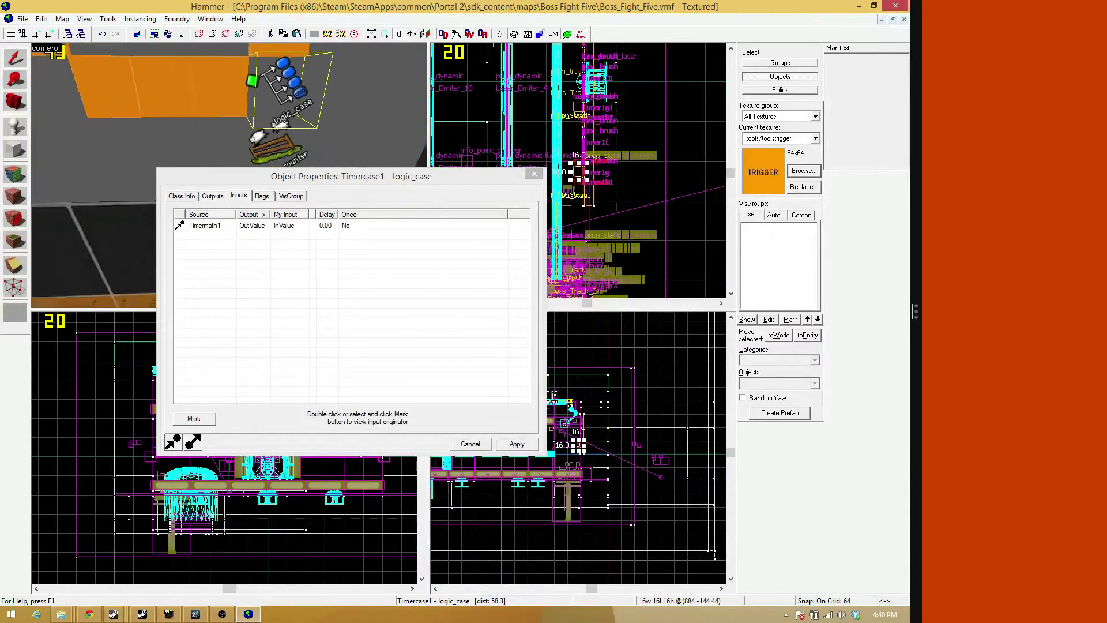
key("z")
left_click(279, 109)
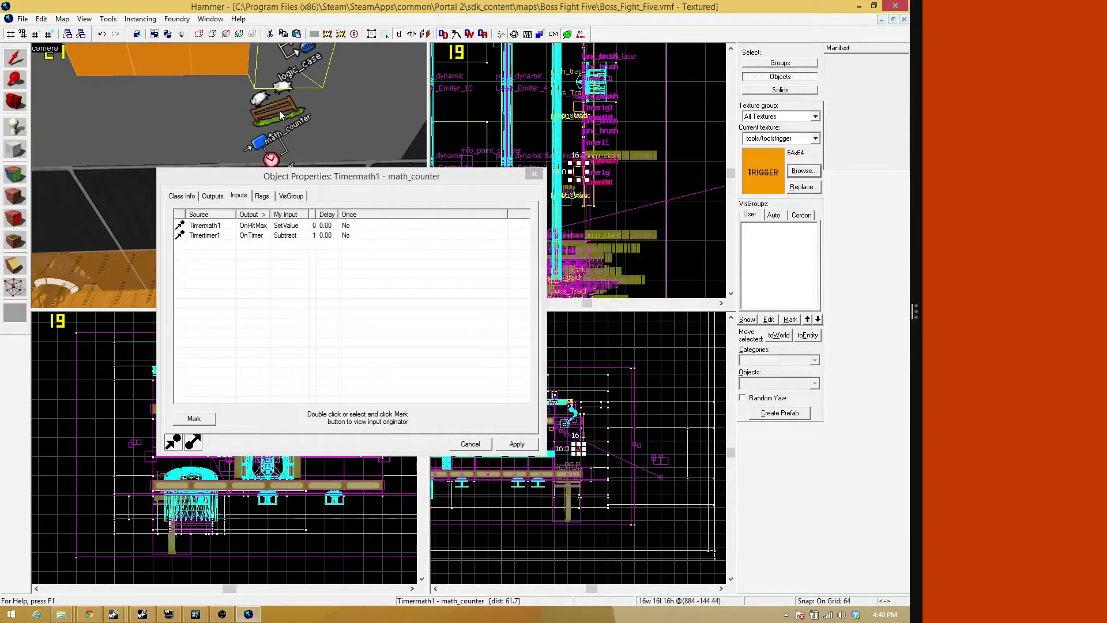
double_click(257, 227)
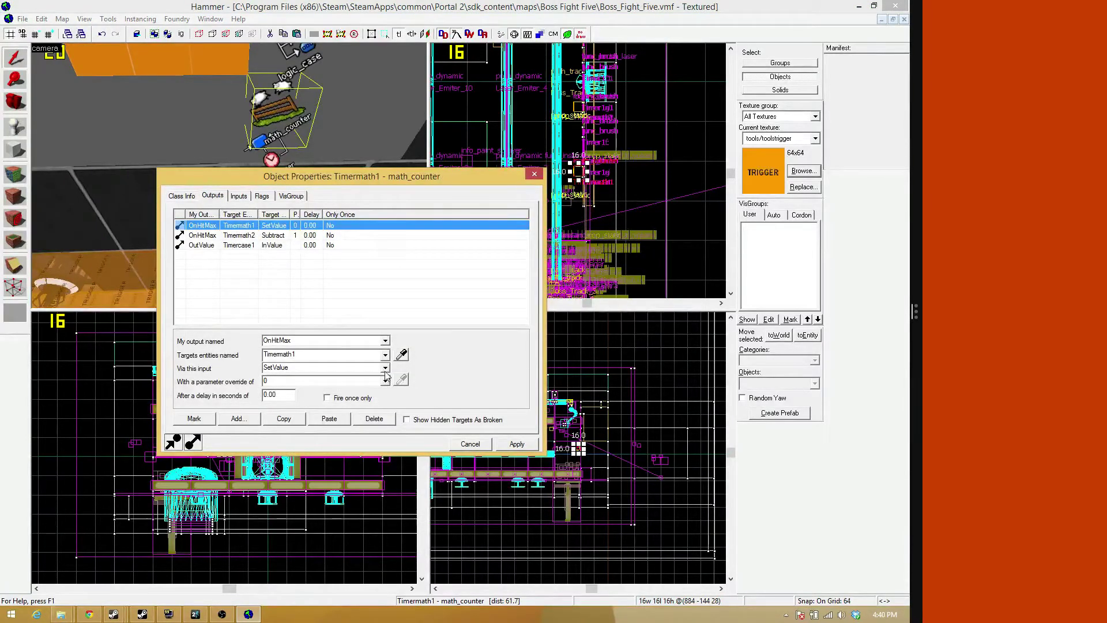
left_click(386, 341)
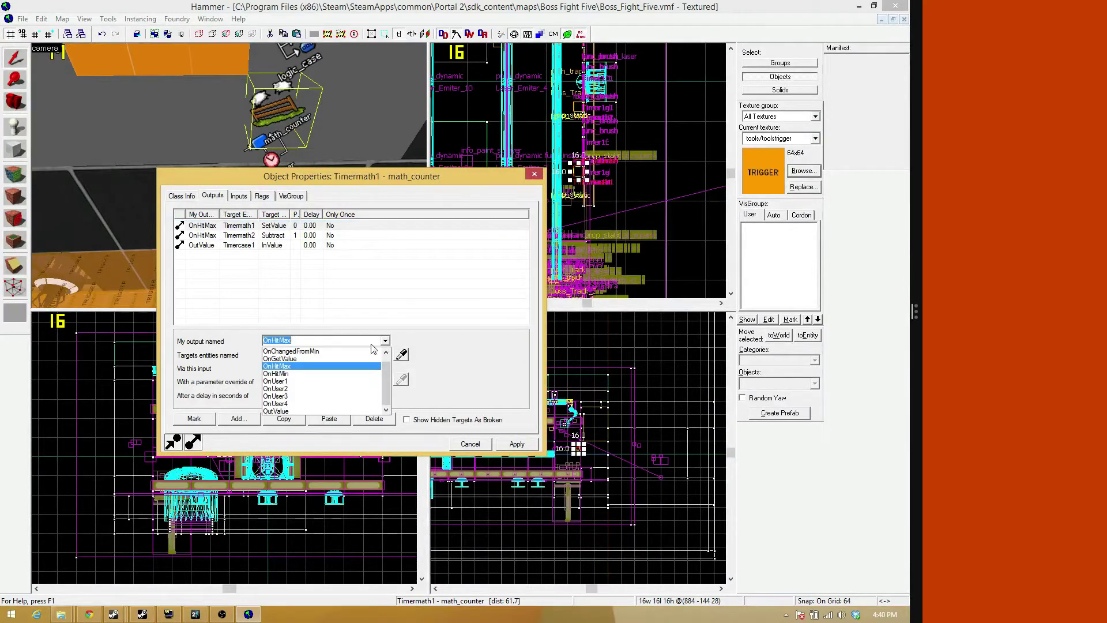
left_click(342, 369)
left_click(355, 380)
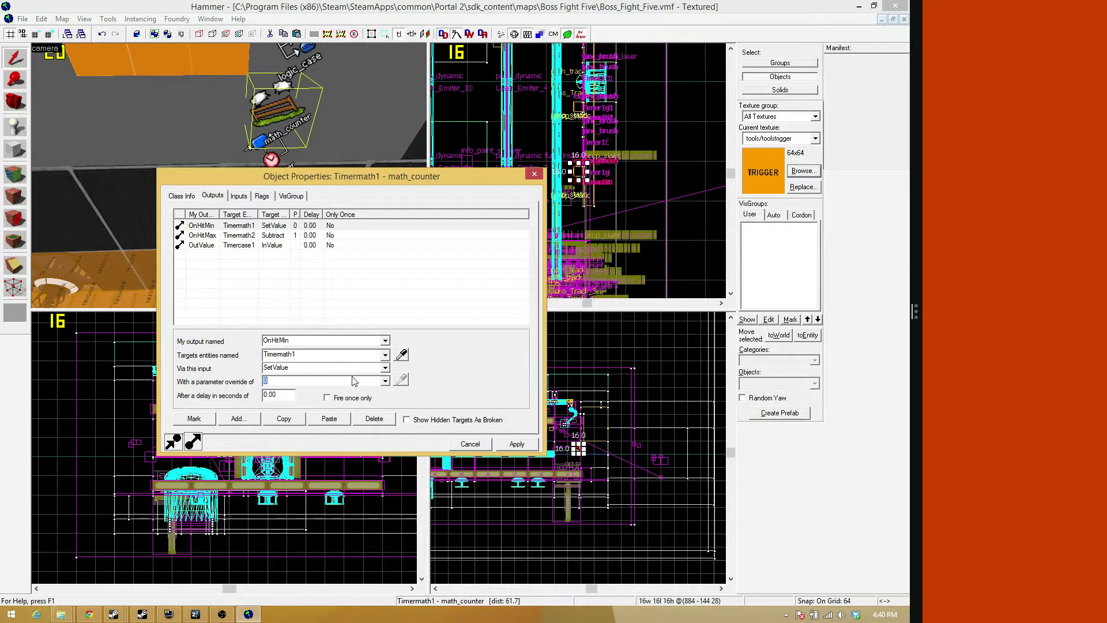
type("99")
key("BackSpace")
left_click(510, 444)
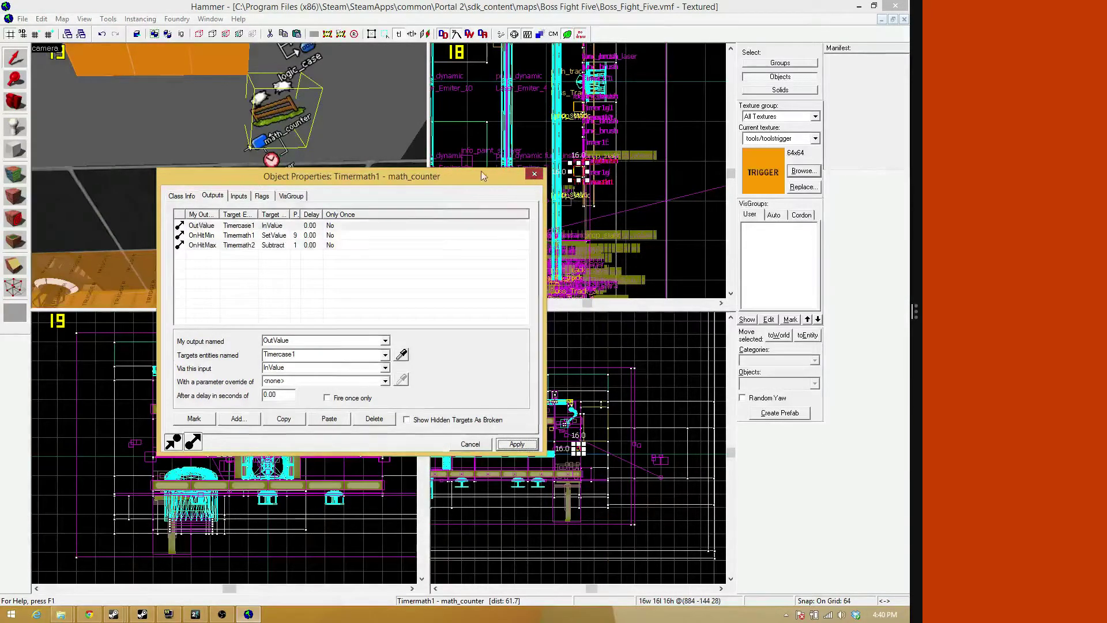
left_click(533, 174)
Change the Timermath2 counter's self-targeting SetValue output to fire OnHitMin with a parameter of 9, and apply it
double_click(275, 172)
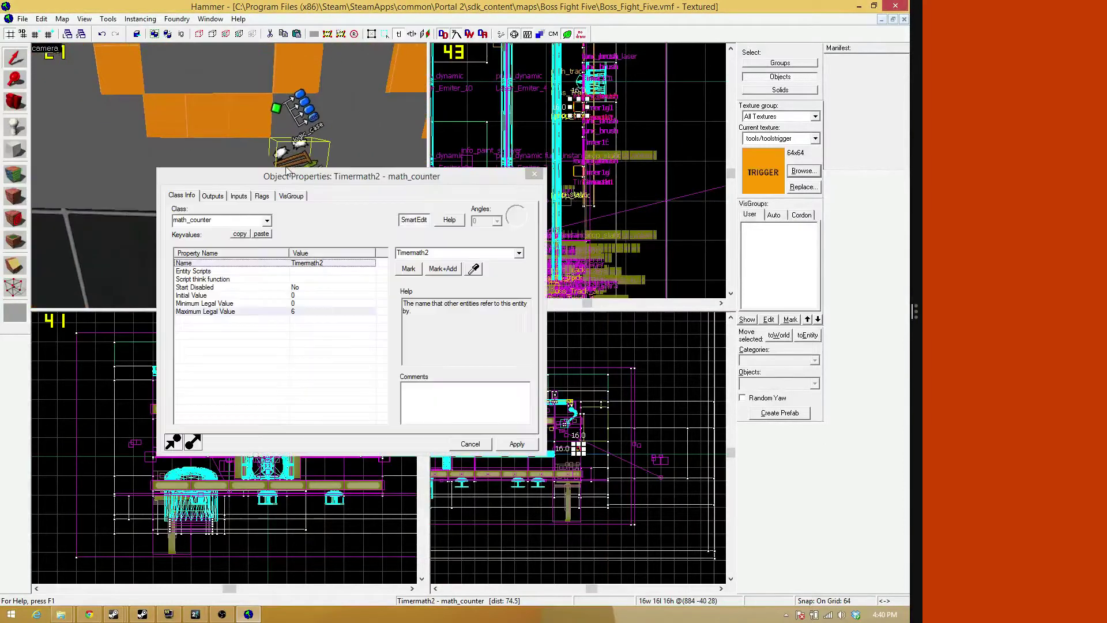
left_click(213, 196)
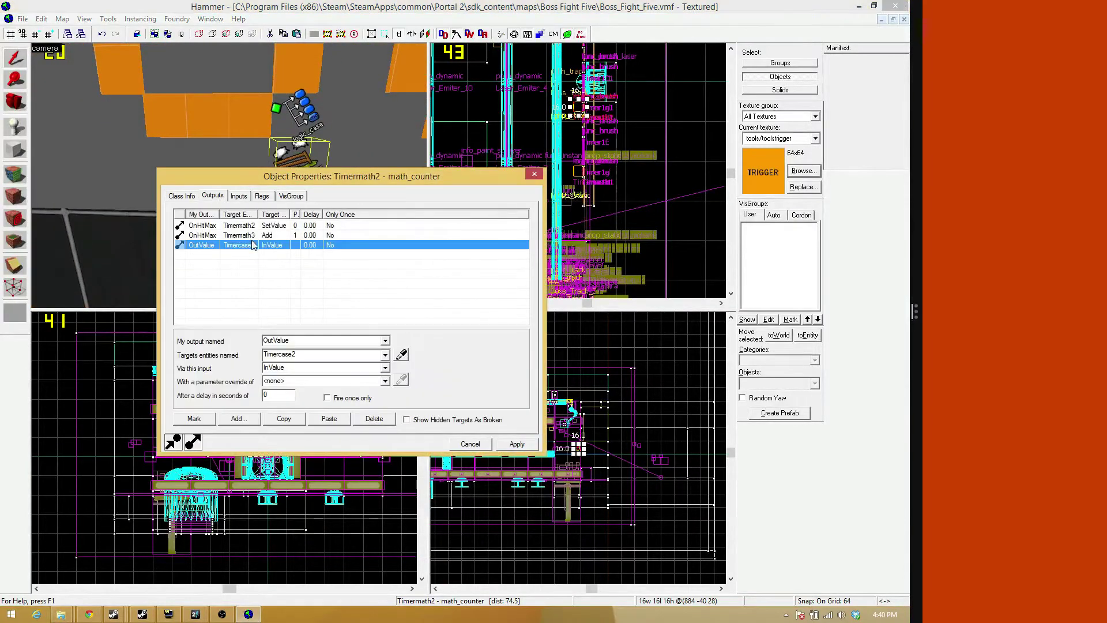
left_click(266, 226)
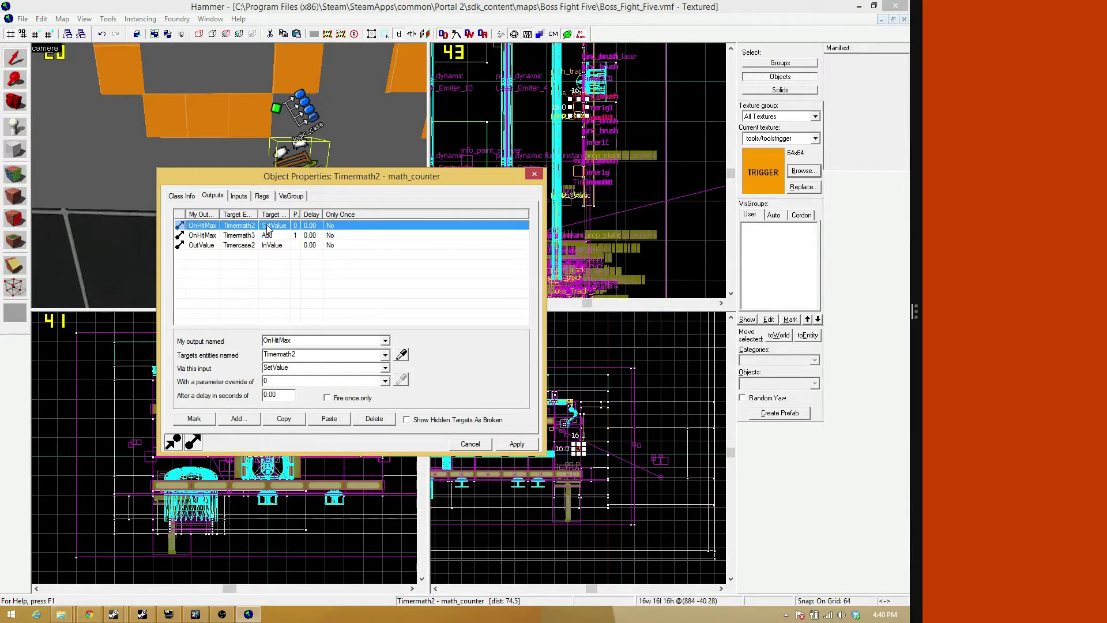
double_click(268, 226)
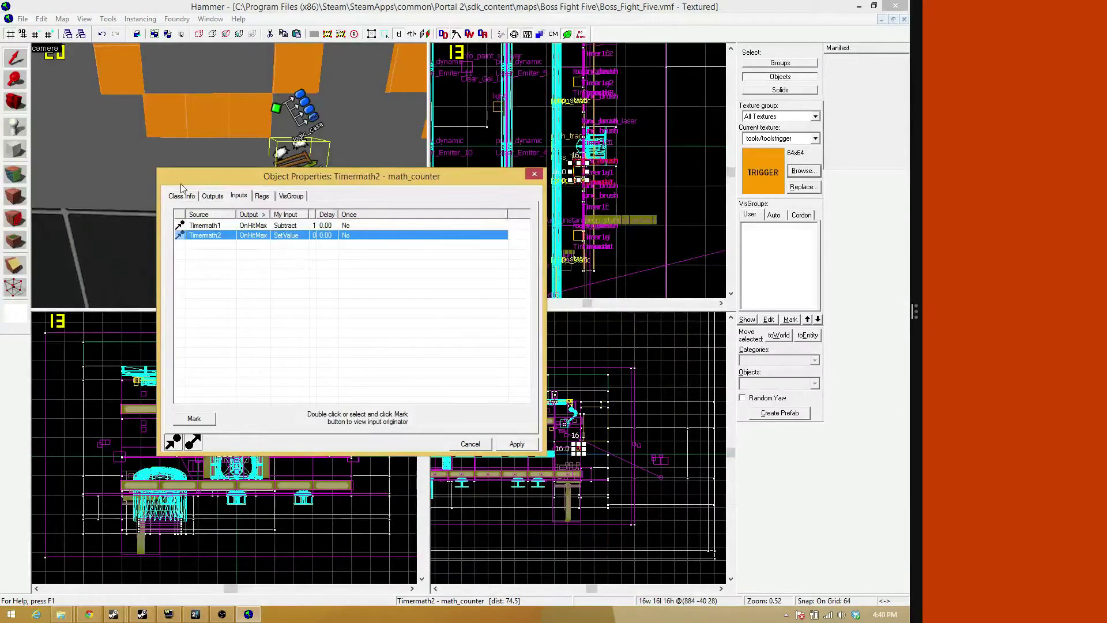
double_click(231, 234)
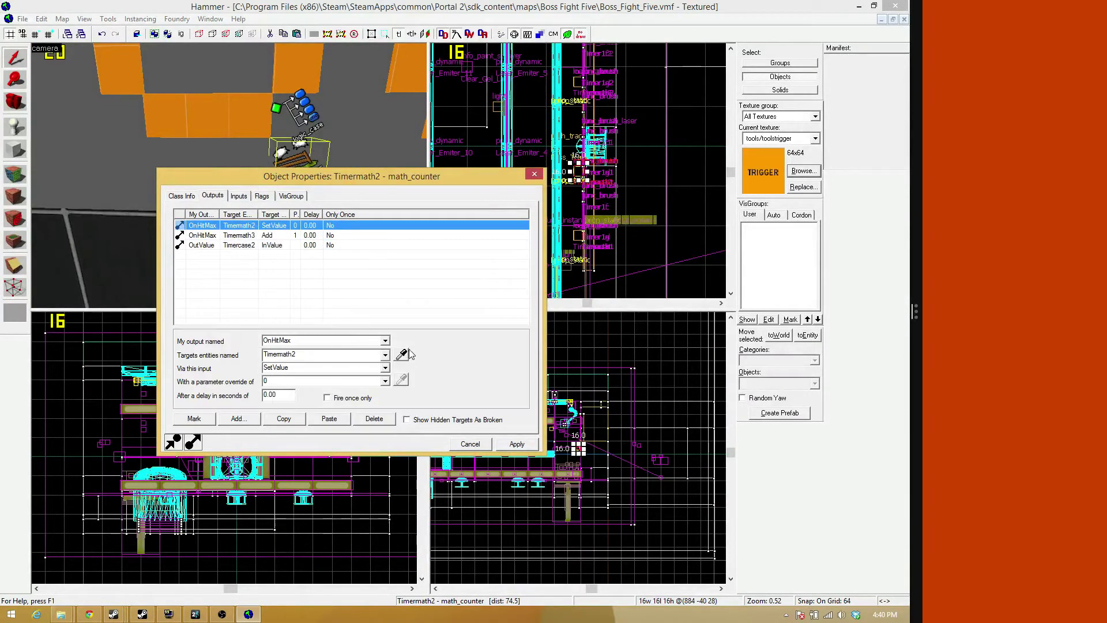
left_click(384, 341)
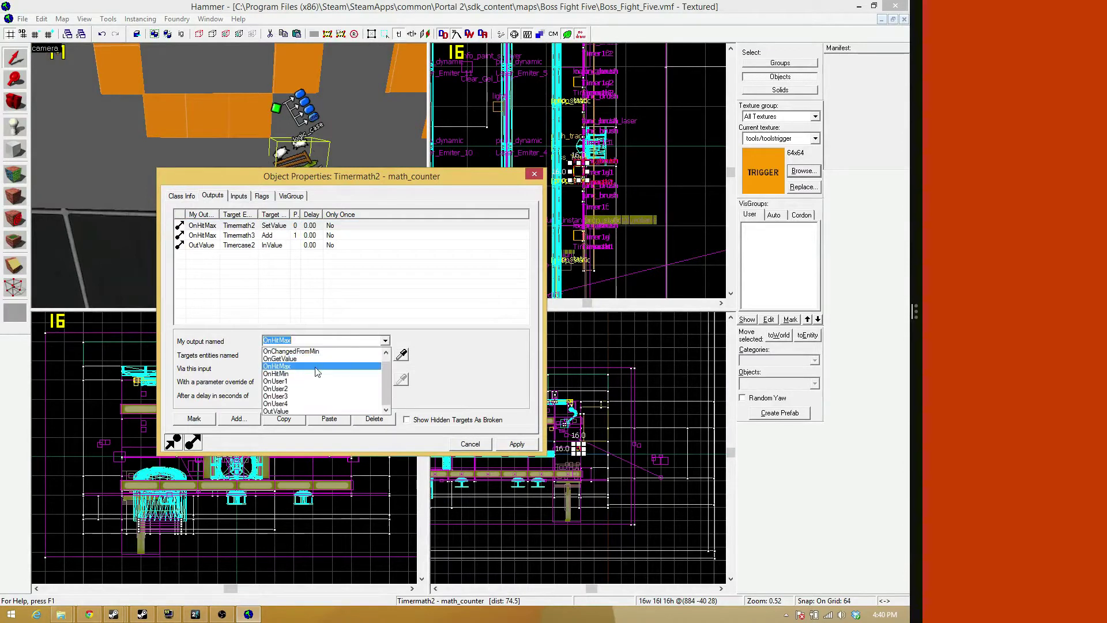
left_click(314, 373)
left_click(378, 380)
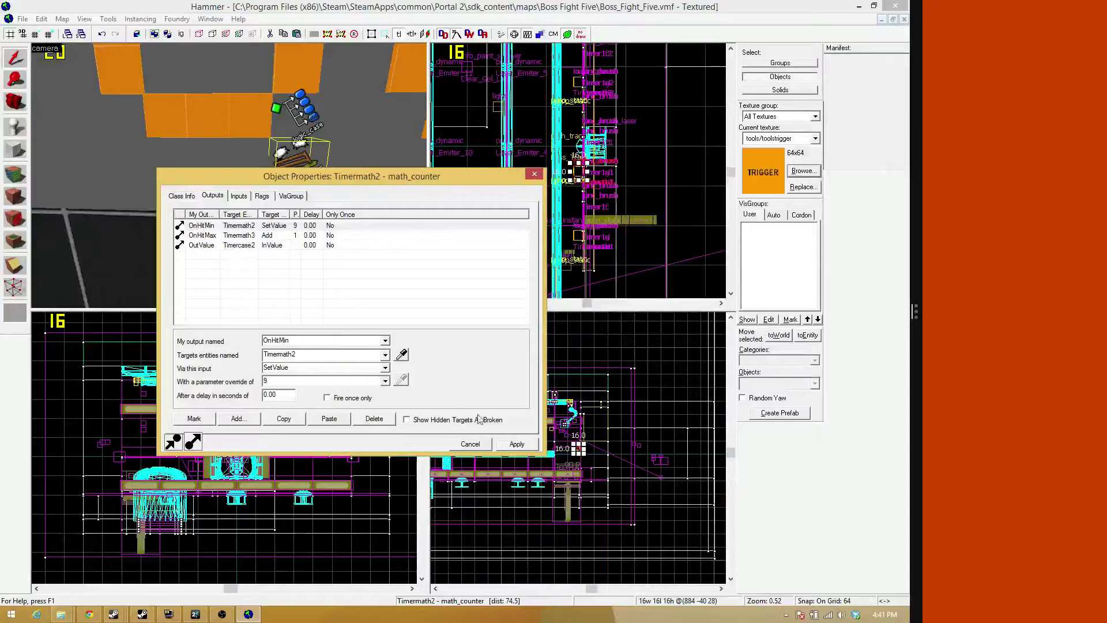
left_click(517, 444)
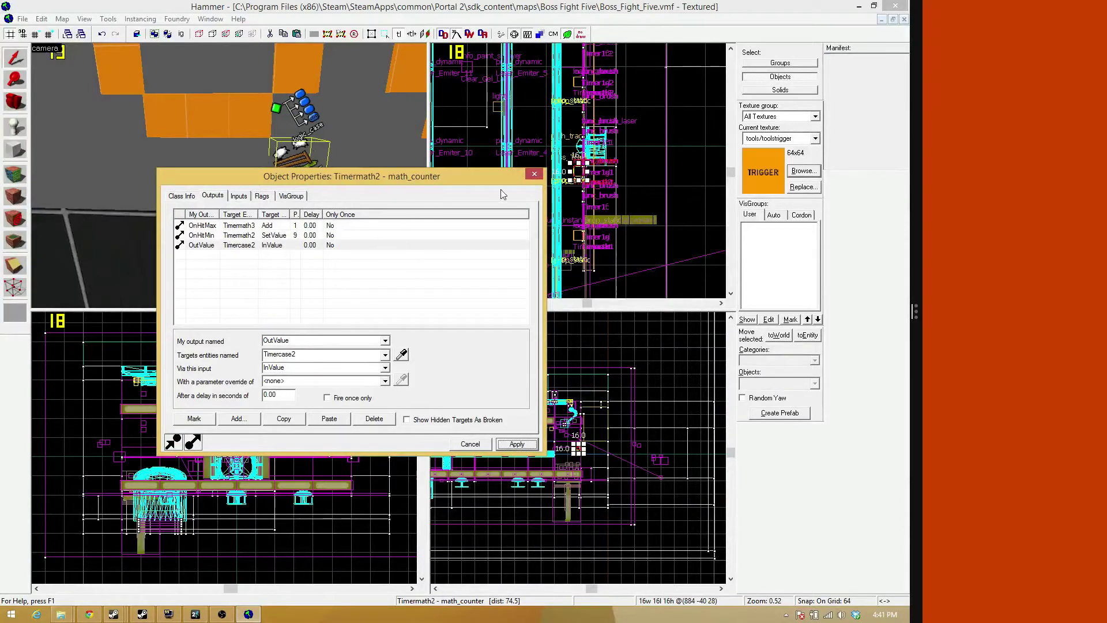
left_click(535, 175)
Change the Timermath3 counter's Subtract output targeting Timermath4 to fire OnHitMin
scroll(224, 163, "down", 5)
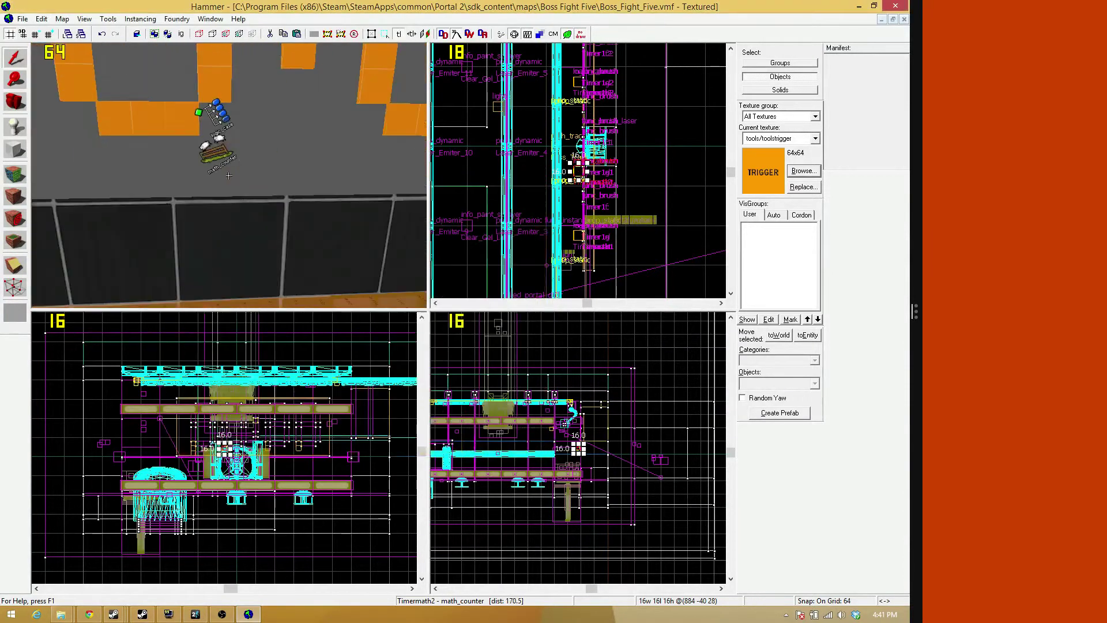
double_click(224, 164)
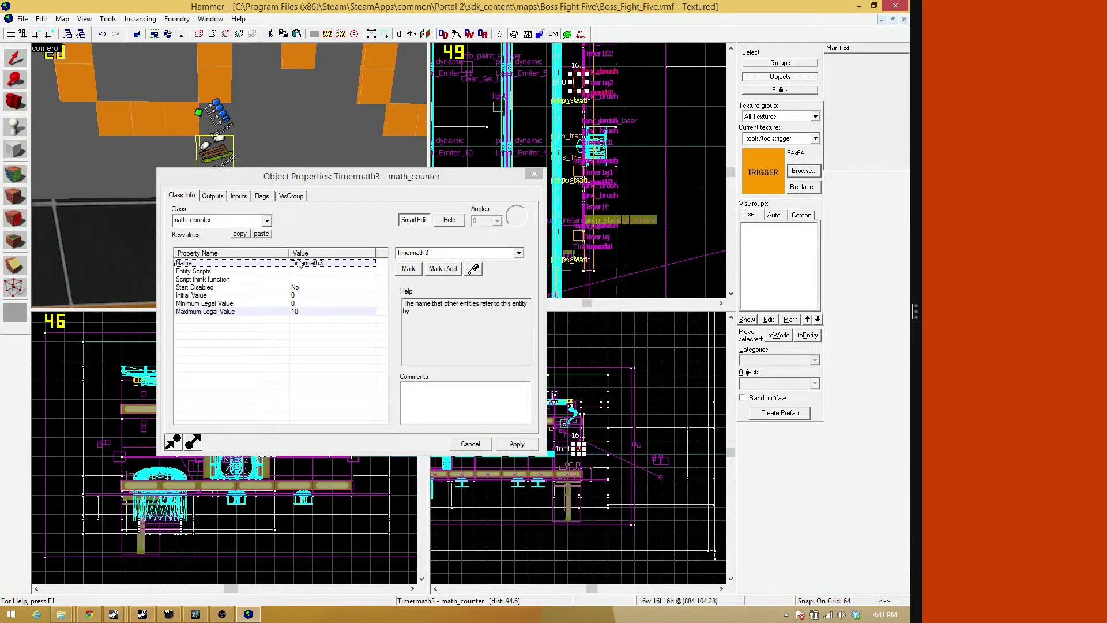
left_click(209, 196)
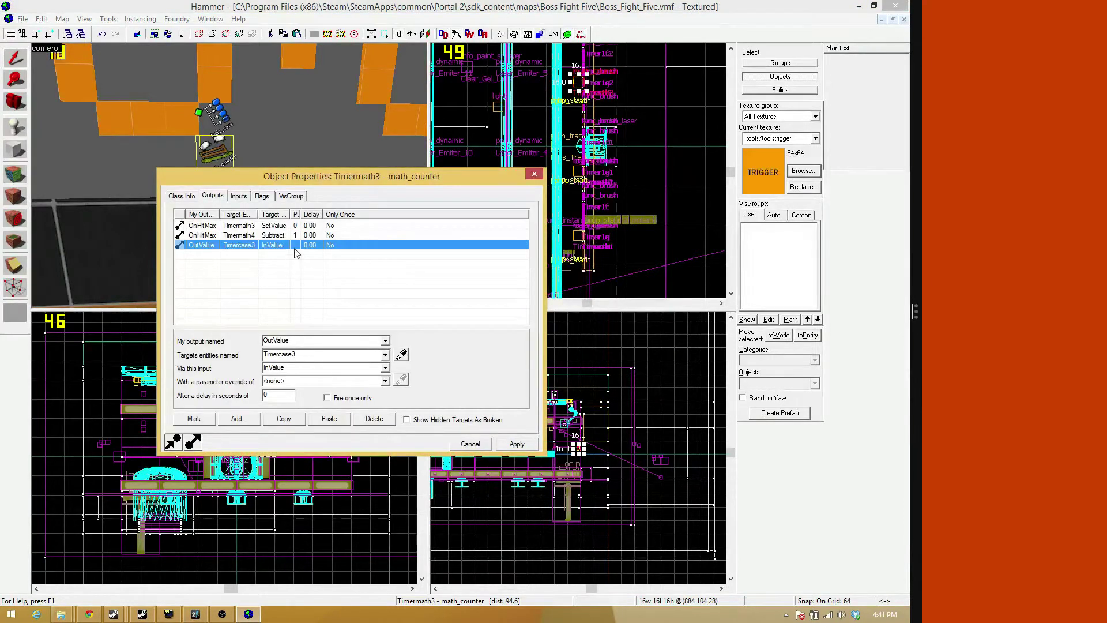
left_click(271, 235)
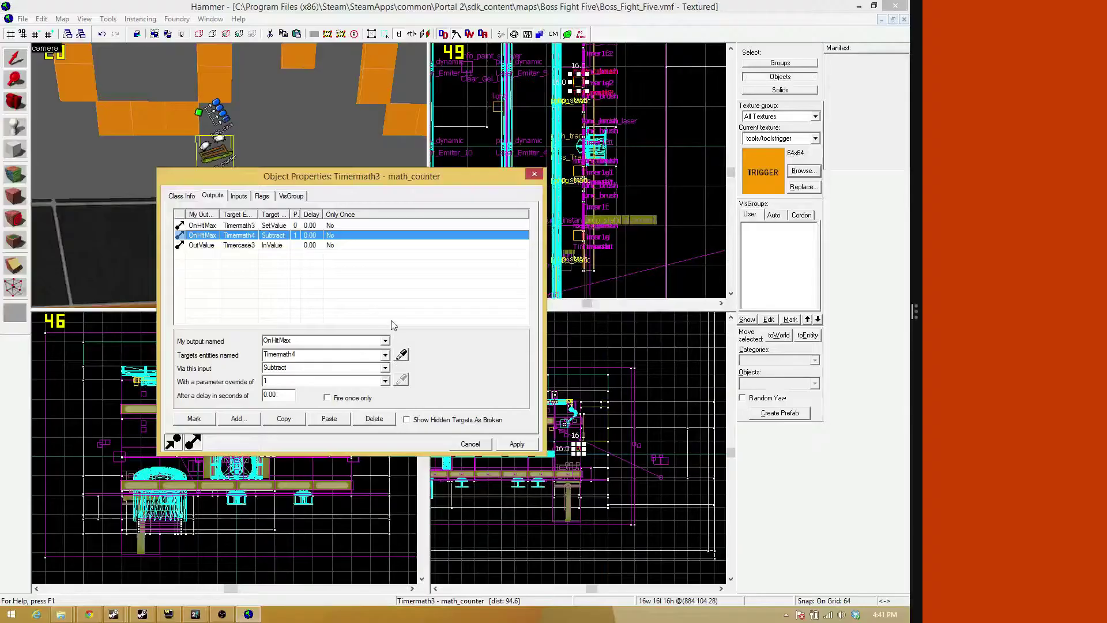
left_click(290, 226)
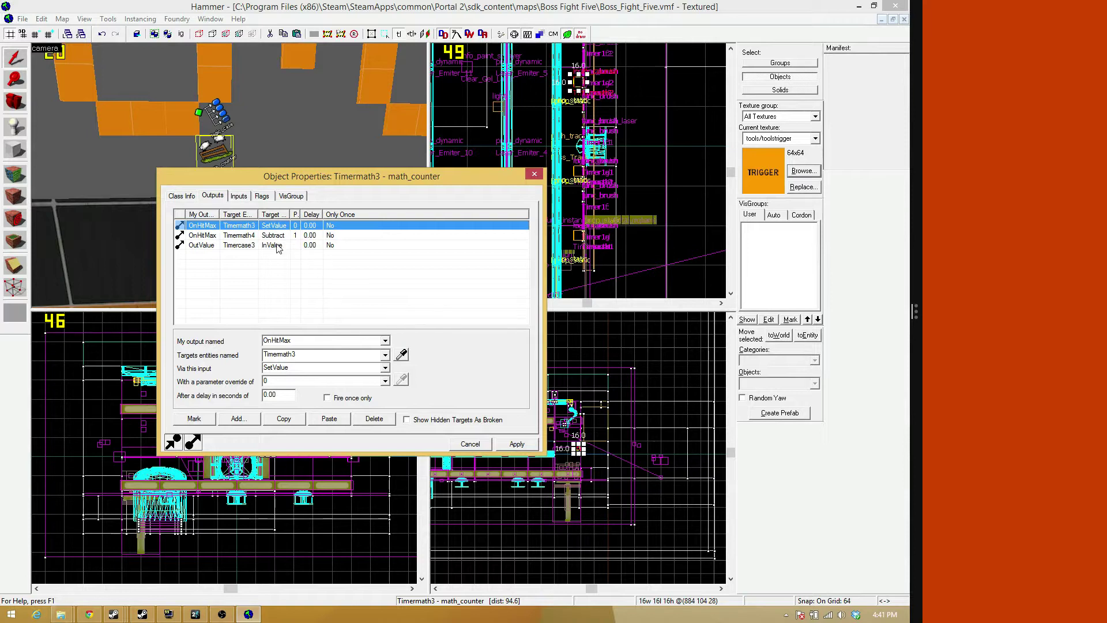
left_click(271, 235)
left_click(384, 341)
left_click(338, 367)
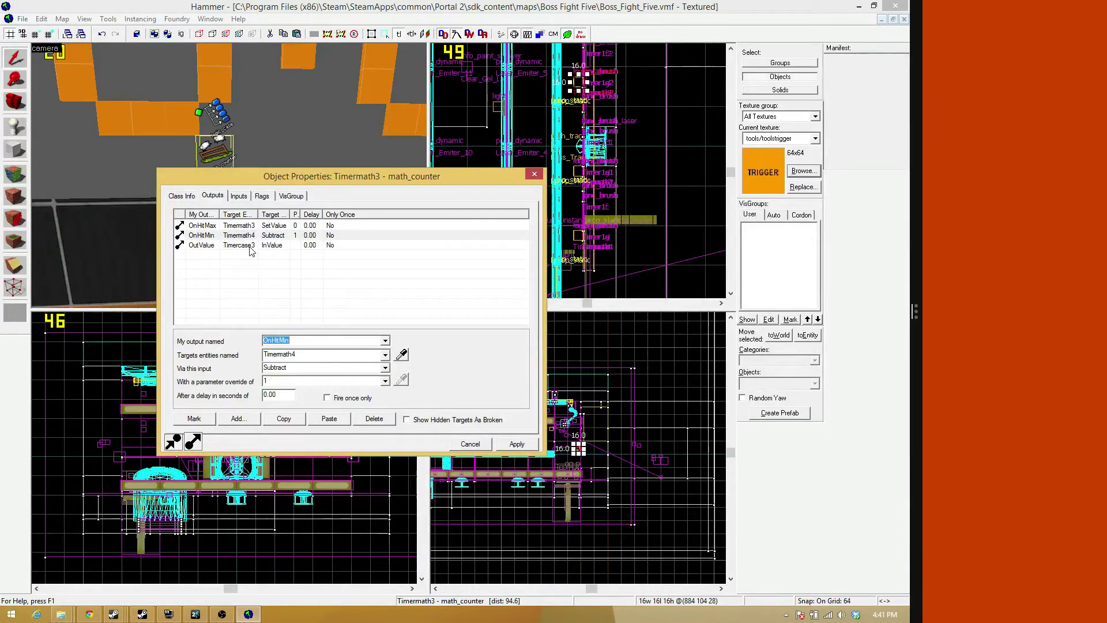
Change the Timermath3 counter's self-targeting SetValue output to fire OnHitMin with a parameter of 9, apply it and close the properties
left_click(252, 226)
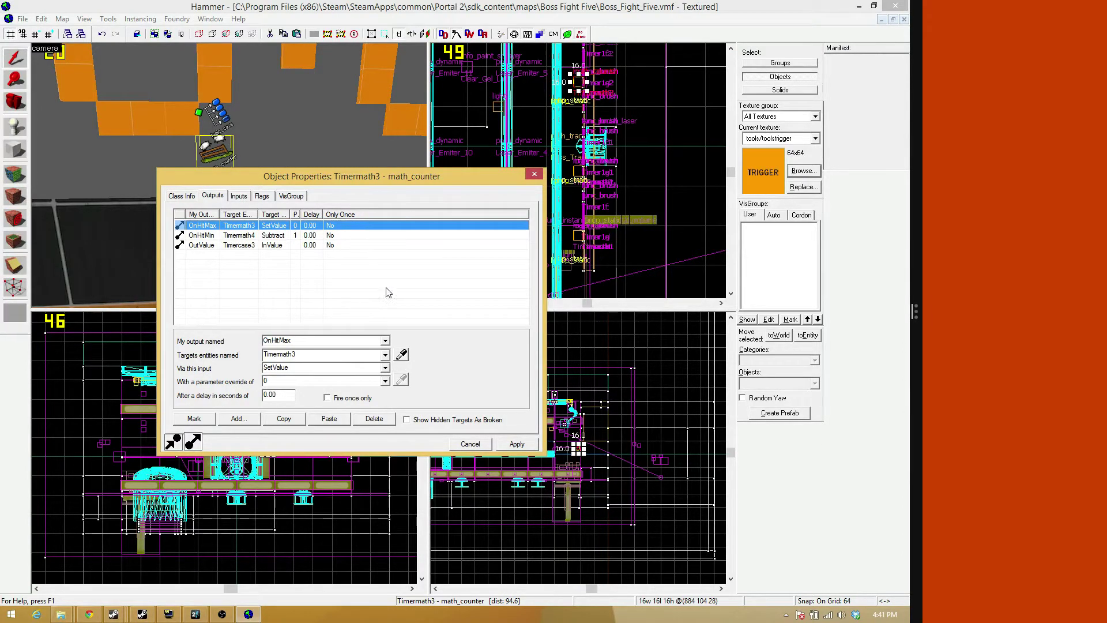
left_click(384, 341)
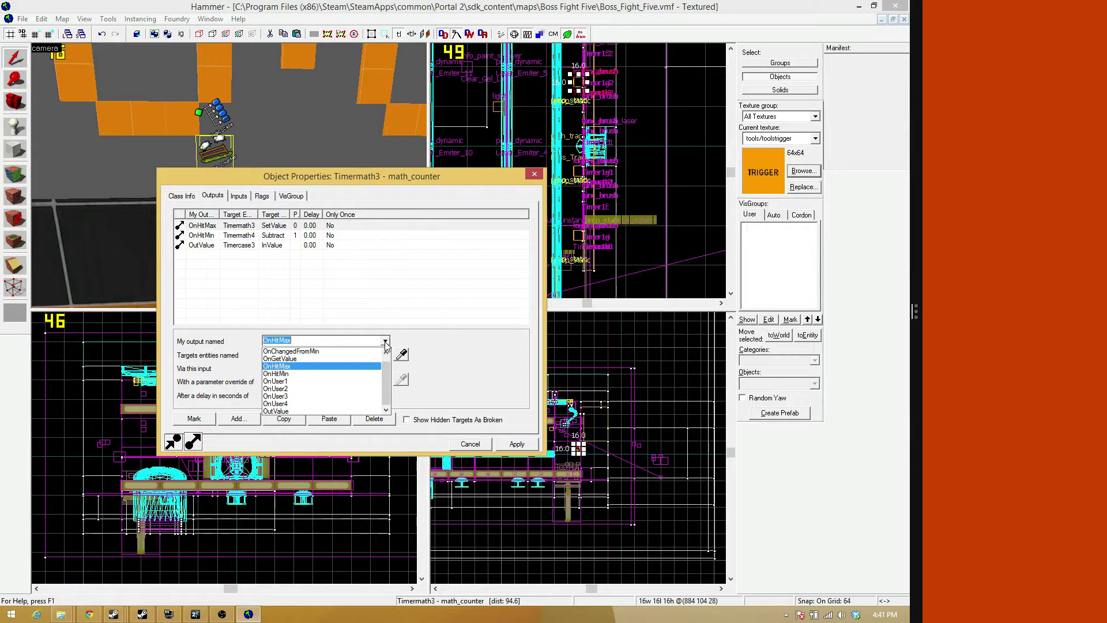
left_click(332, 373)
left_click(309, 380)
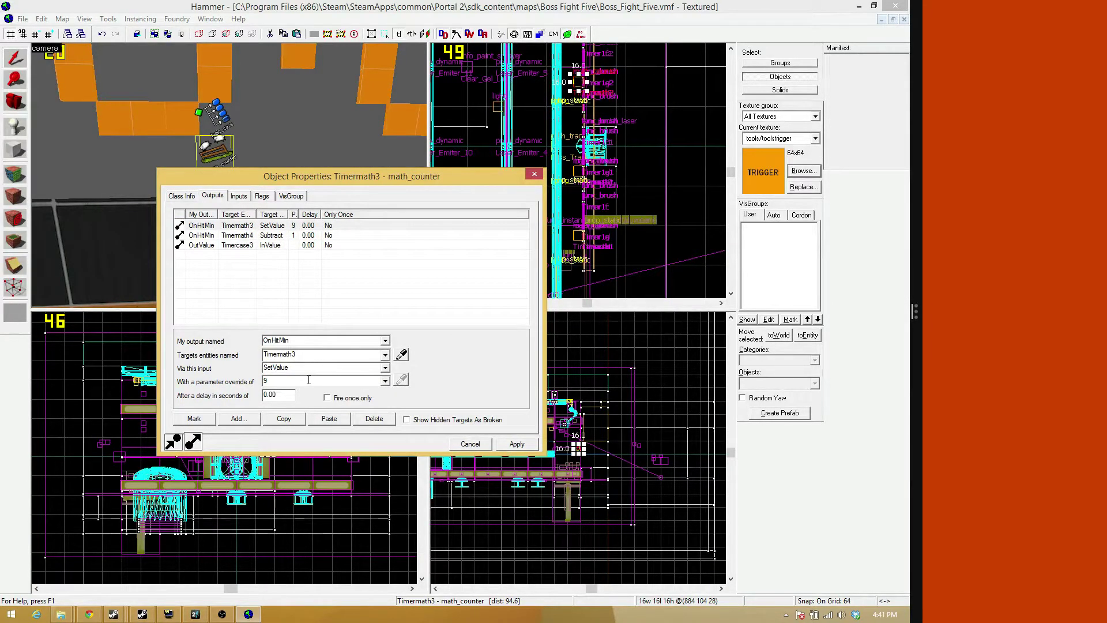
left_click(517, 444)
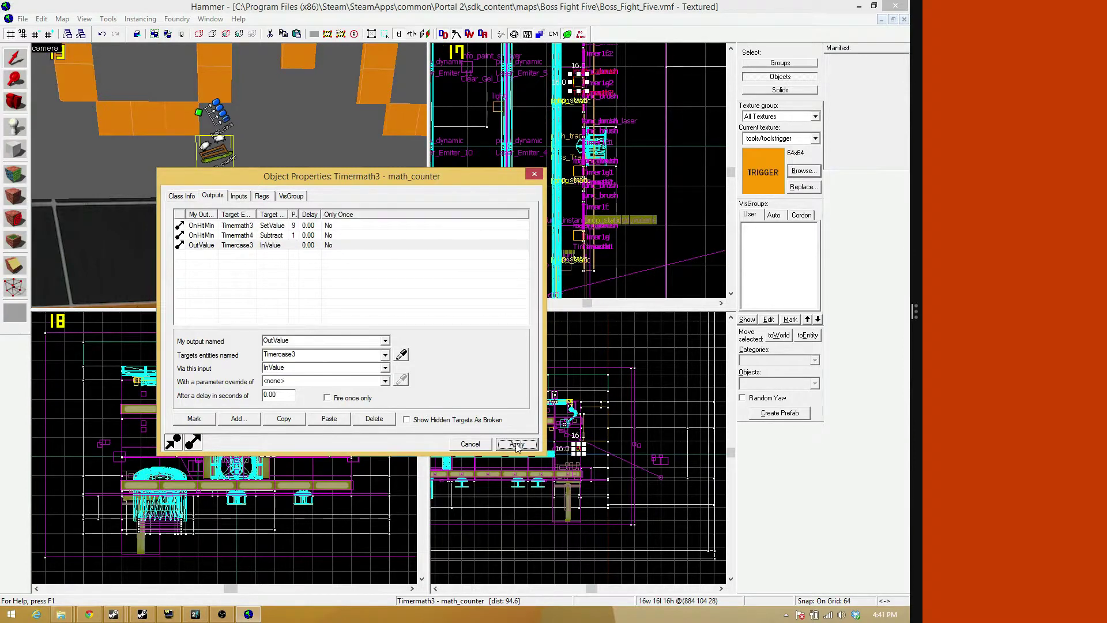
left_click(534, 174)
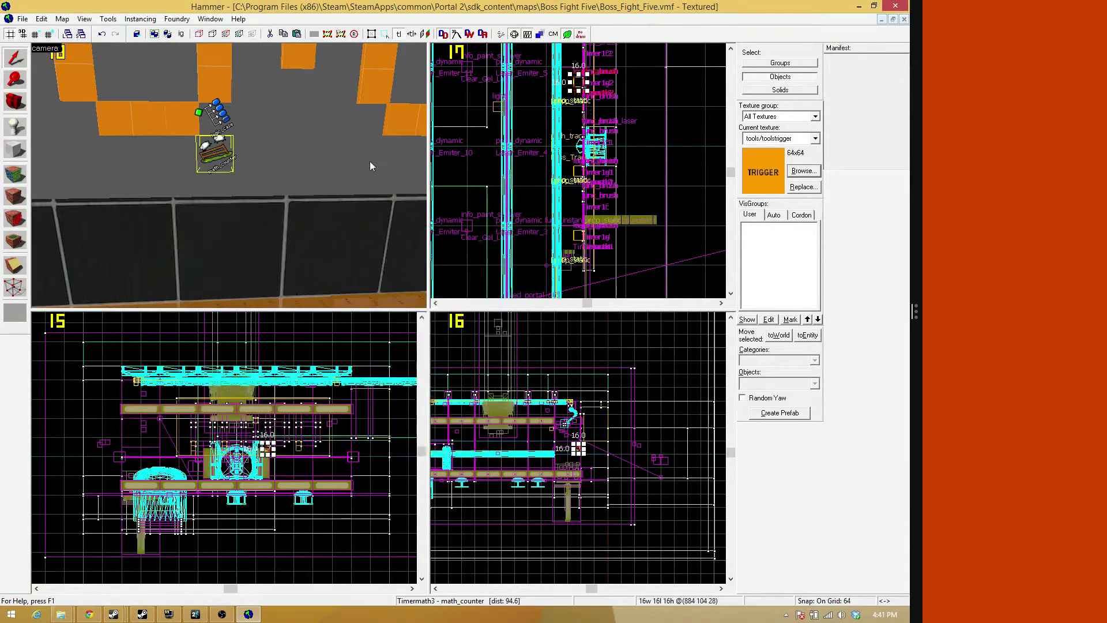
Change the Timermath2 counter's Add output targeting Timermath3 to fire OnHitMin
key("z")
key("d")
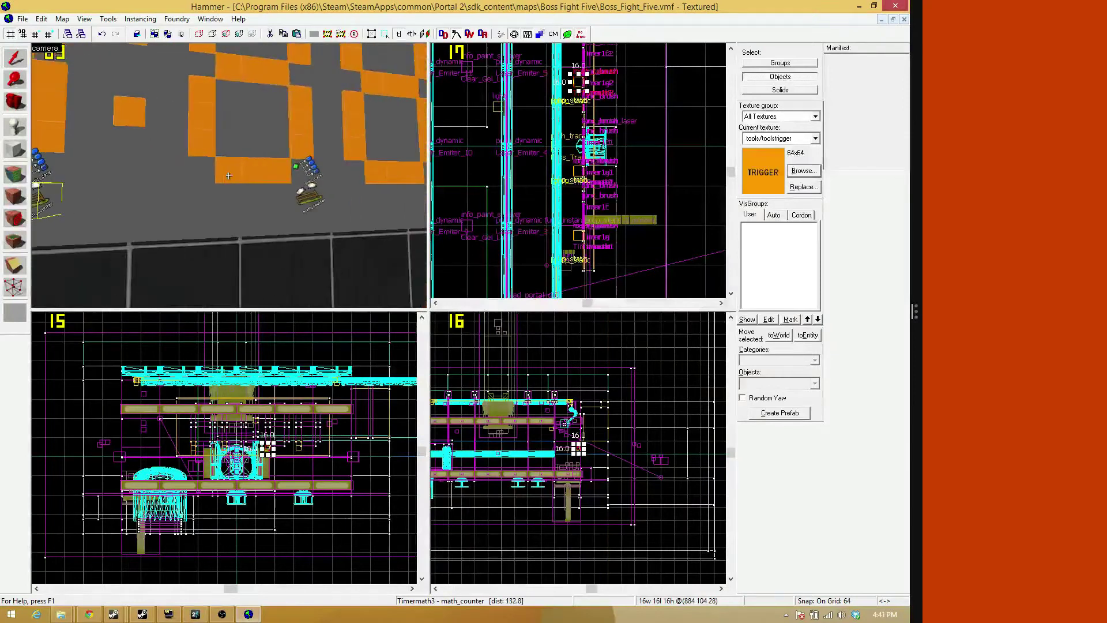
key("d")
key("z")
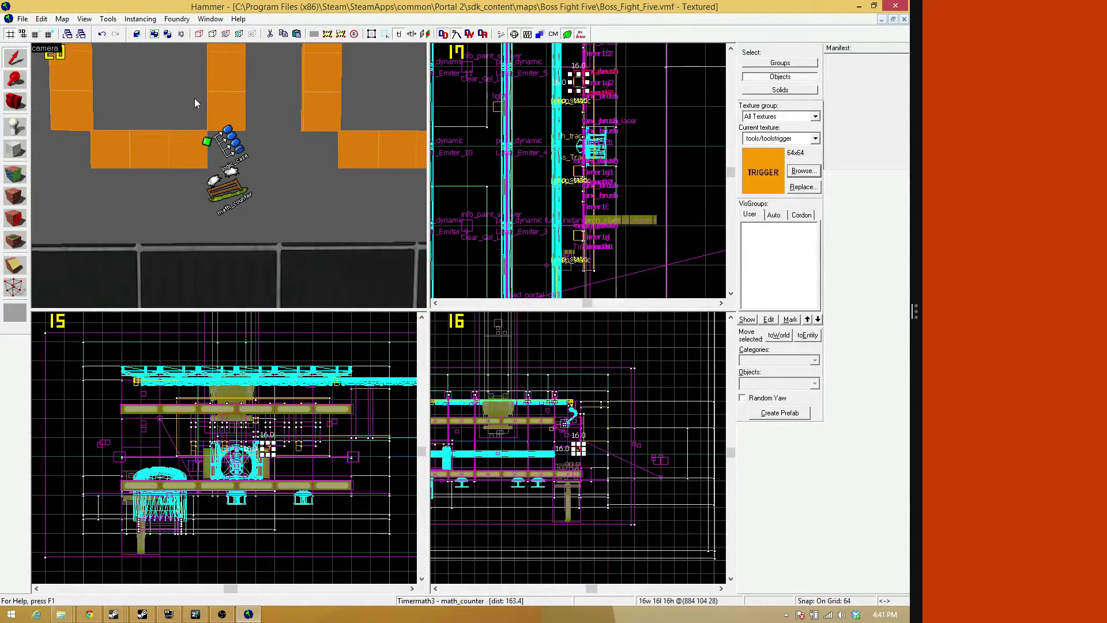
double_click(225, 186)
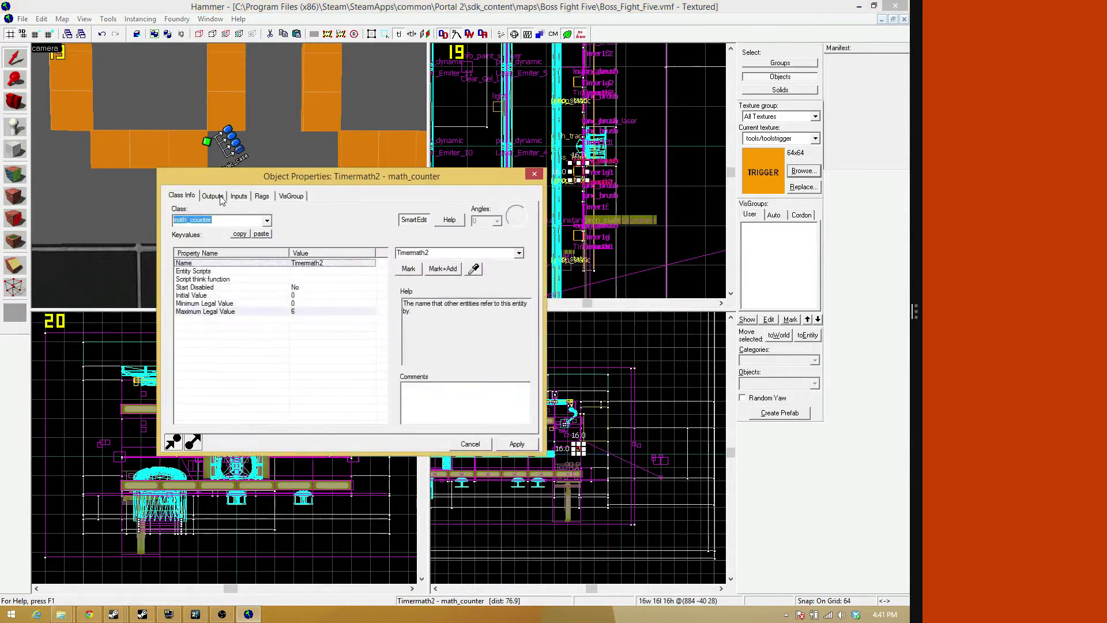
left_click(222, 197)
left_click(234, 236)
left_click(234, 225)
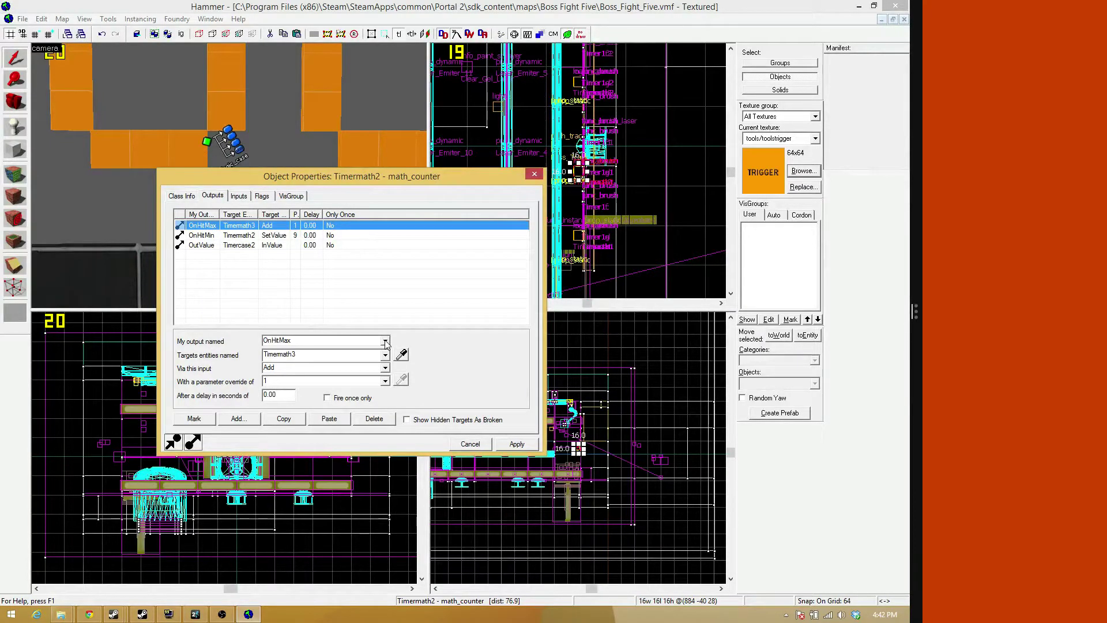
left_click(385, 341)
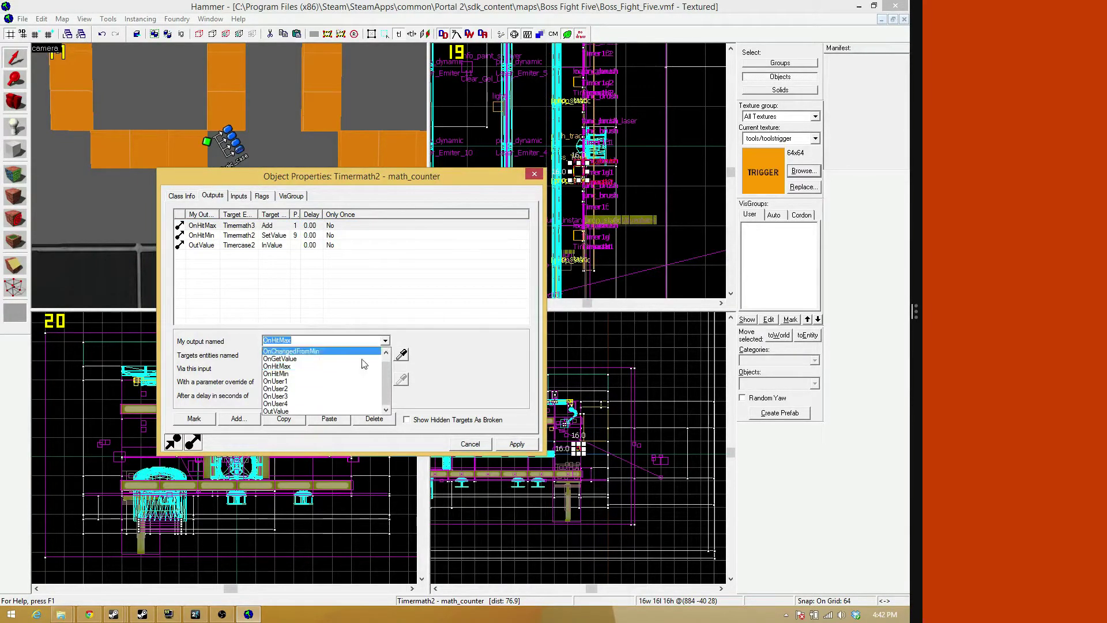
left_click(332, 374)
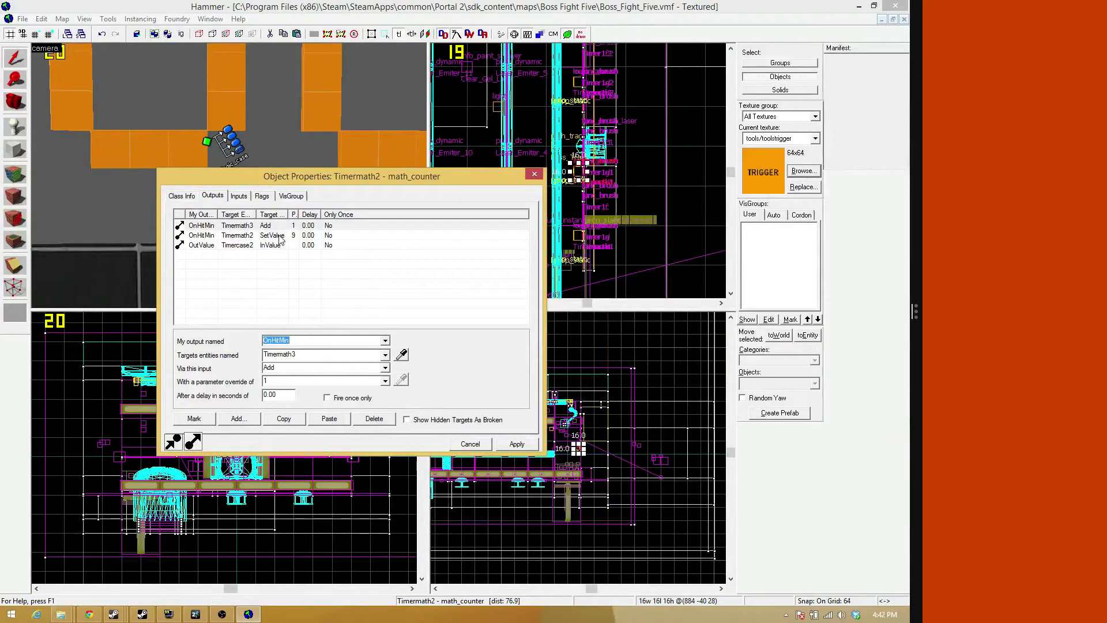
Switch the input of Timermath2's output targeting Timermath3 to Subtract, and apply it
left_click(385, 368)
scroll(323, 404, "down", 5)
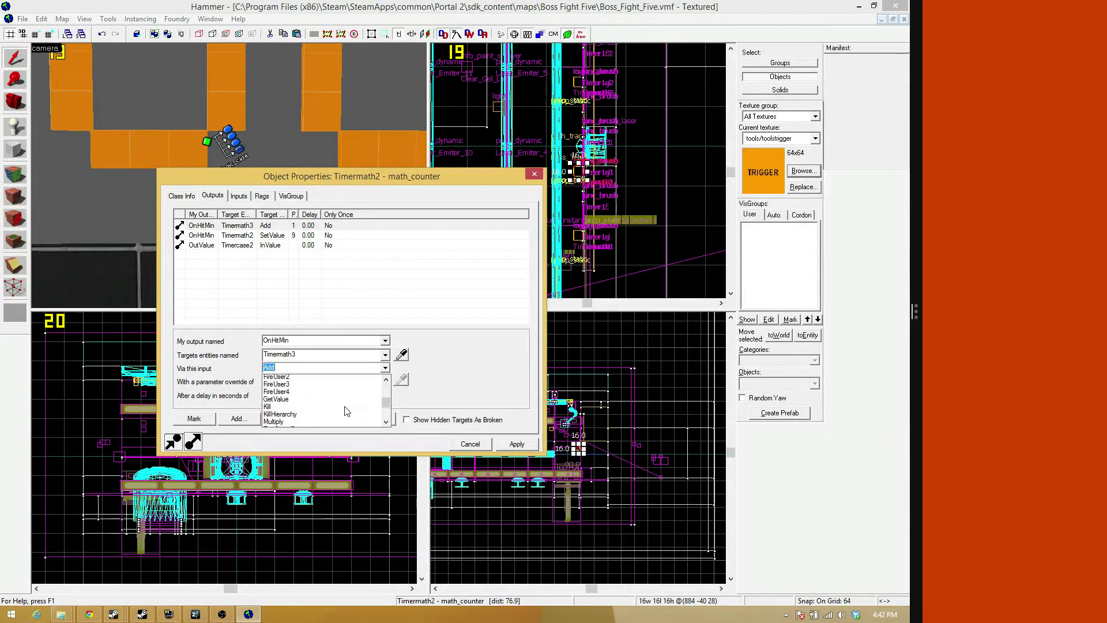
left_click(325, 424)
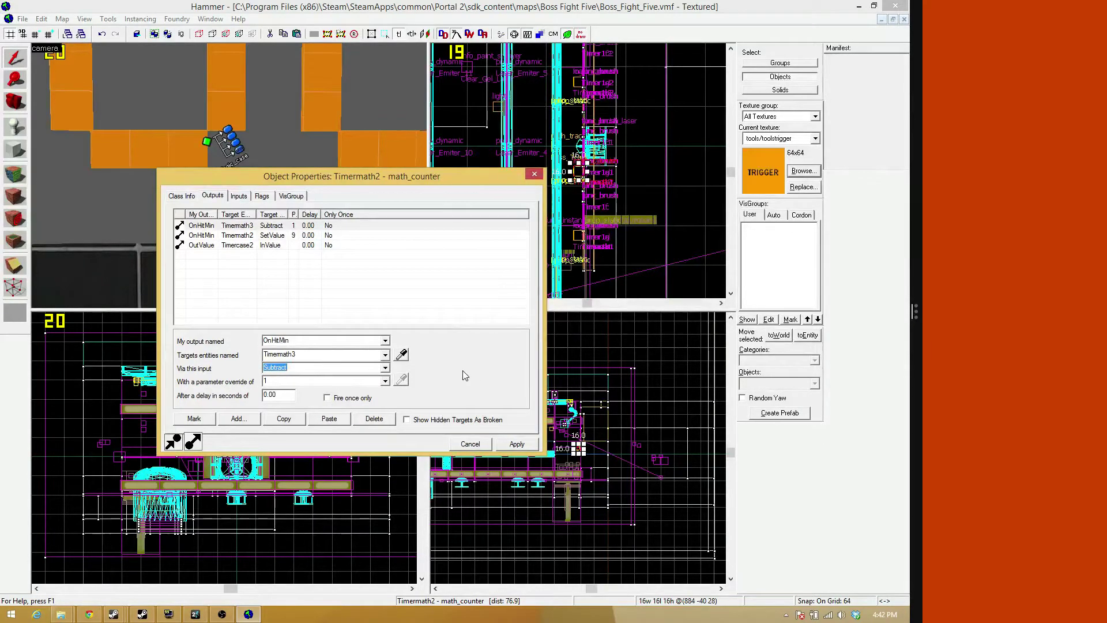
left_click(506, 444)
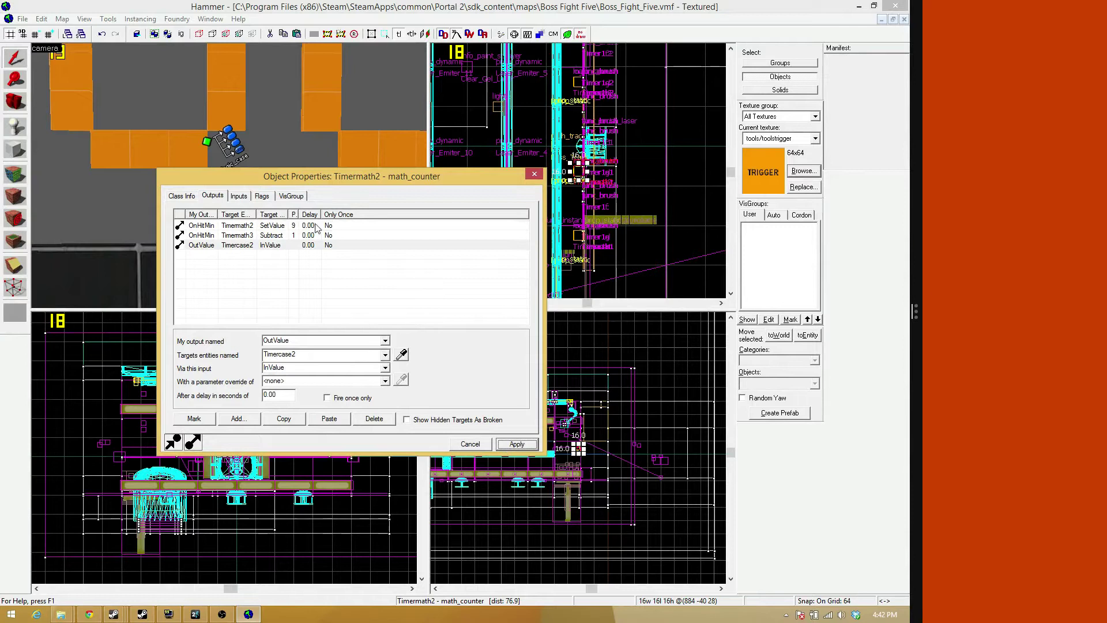
Set the parameter of Timermath2's self-targeting SetValue output to 6, and apply it
left_click(306, 229)
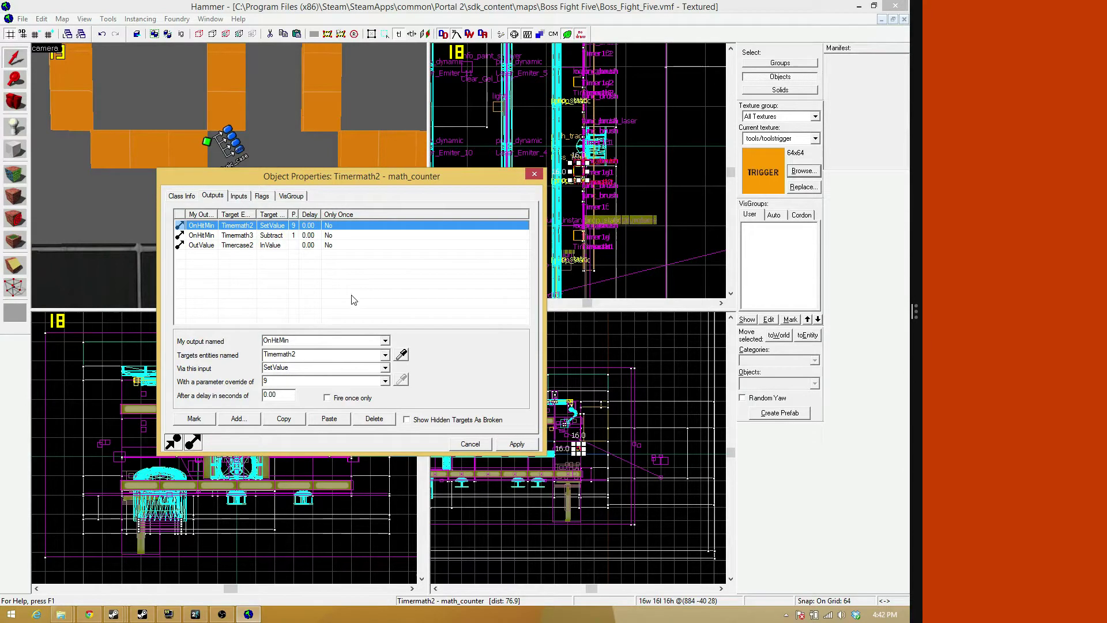
left_click(386, 384)
left_click(361, 384)
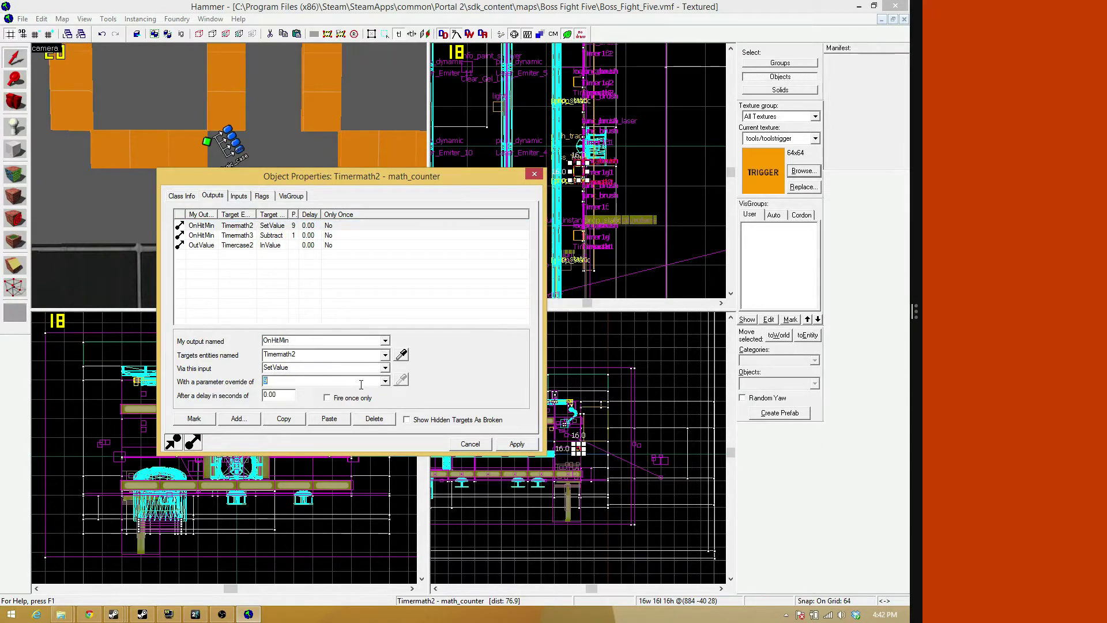
type("6")
left_click(505, 445)
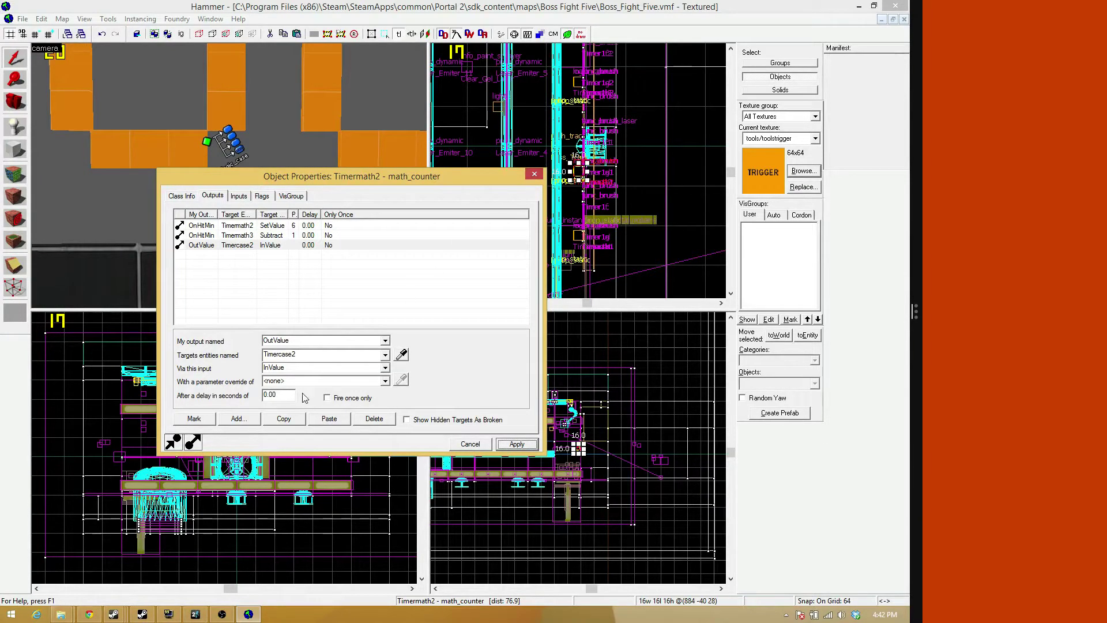
Set the parameter of Timermath2's self-targeting SetValue output to 5, apply it and close the properties
left_click(295, 226)
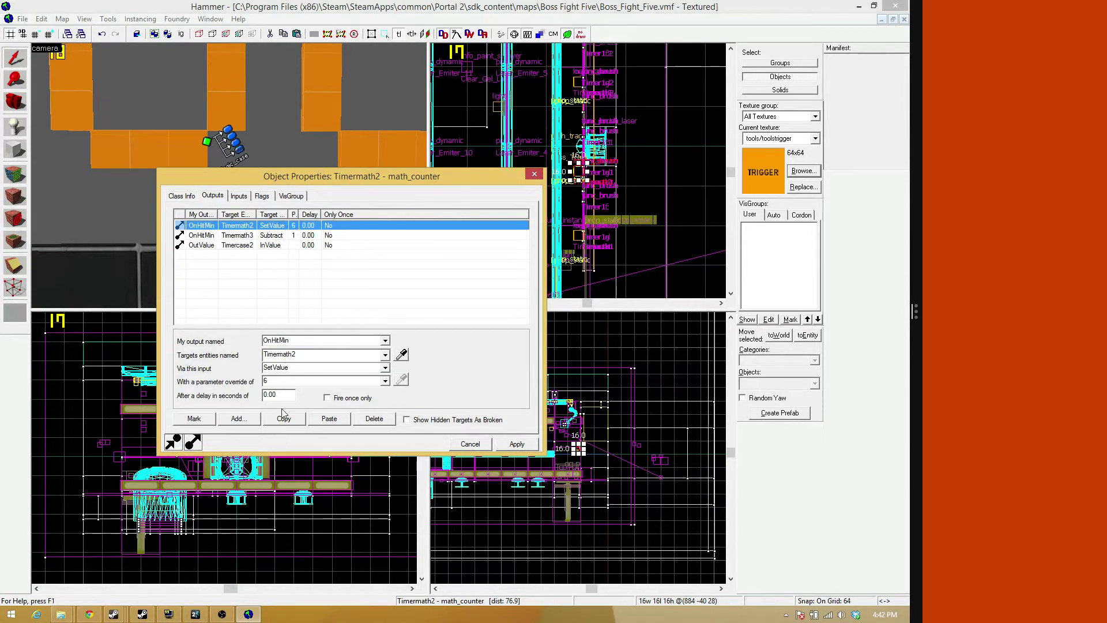
left_click(288, 381)
type("54")
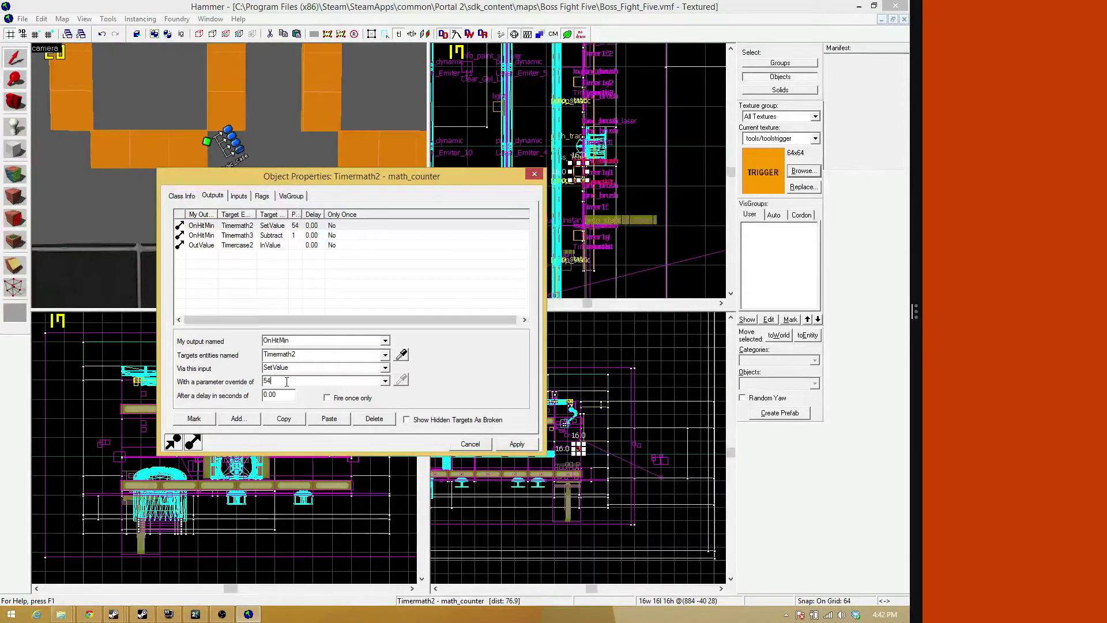
key("BackSpace")
left_click(517, 444)
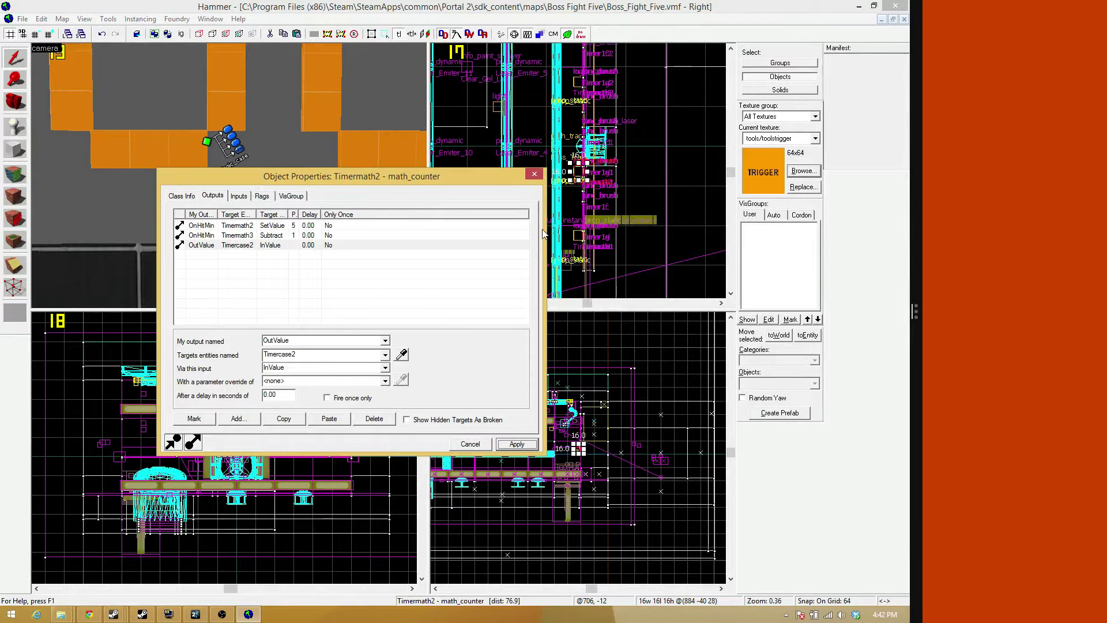
left_click(535, 173)
Check the case values of the Timercase2 logic_case
double_click(235, 161)
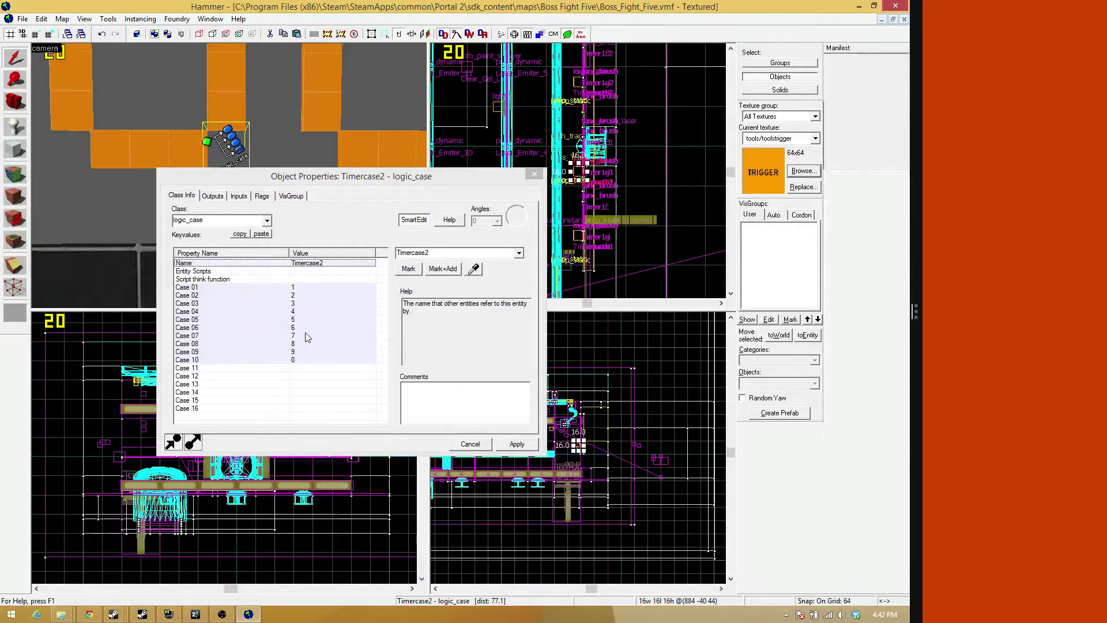
left_click(533, 176)
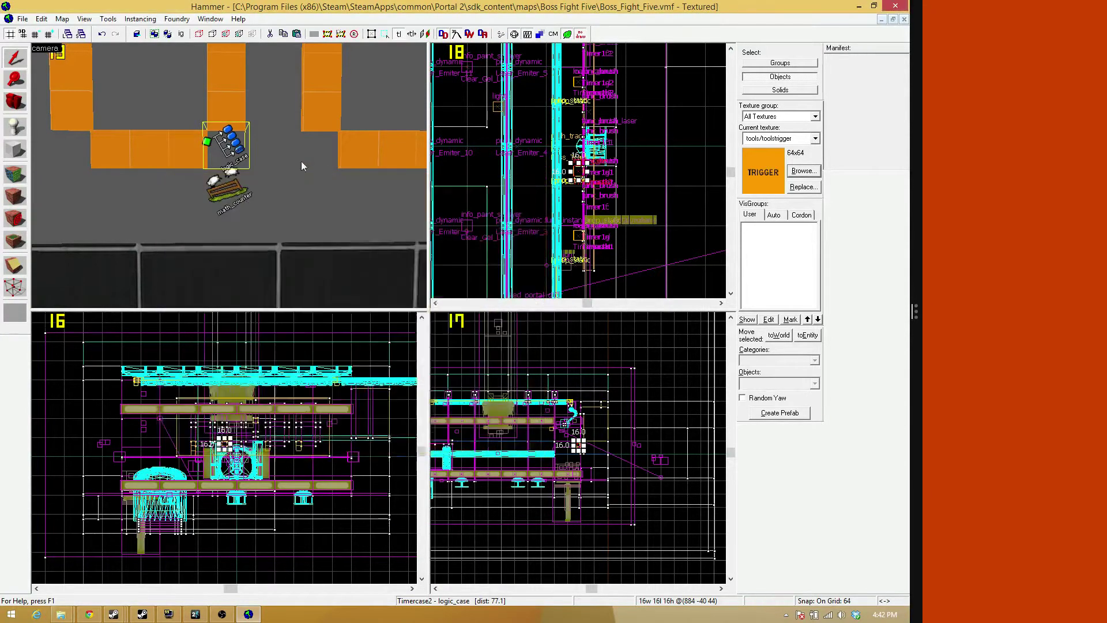
Examine the inputs and outputs of the Timermath4 counter below the first digit of the display
key("z")
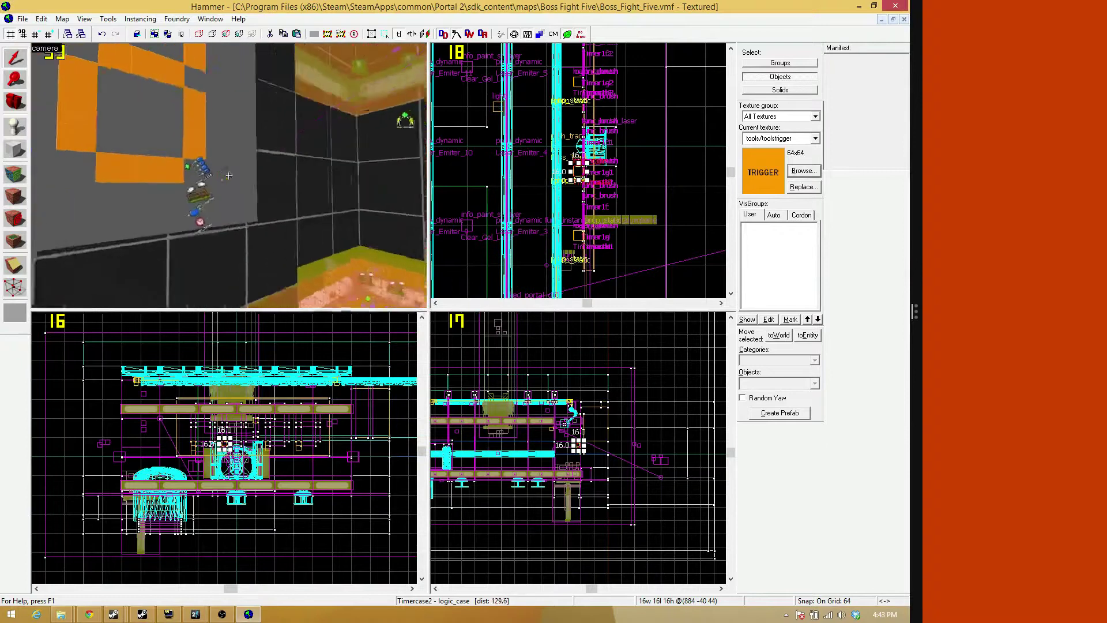
key("d")
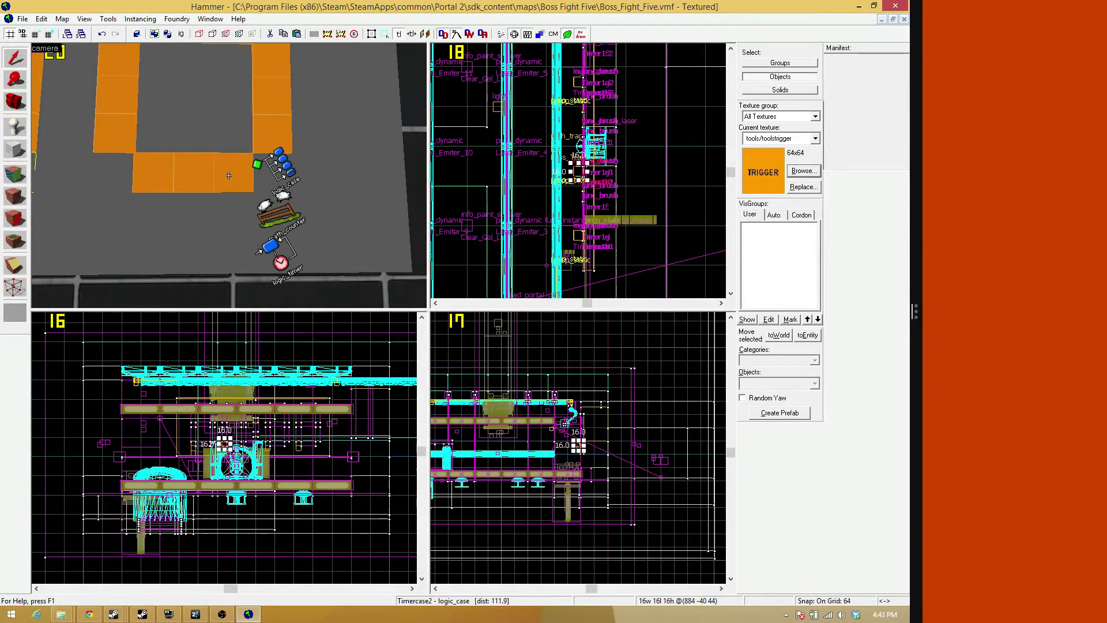
key("a")
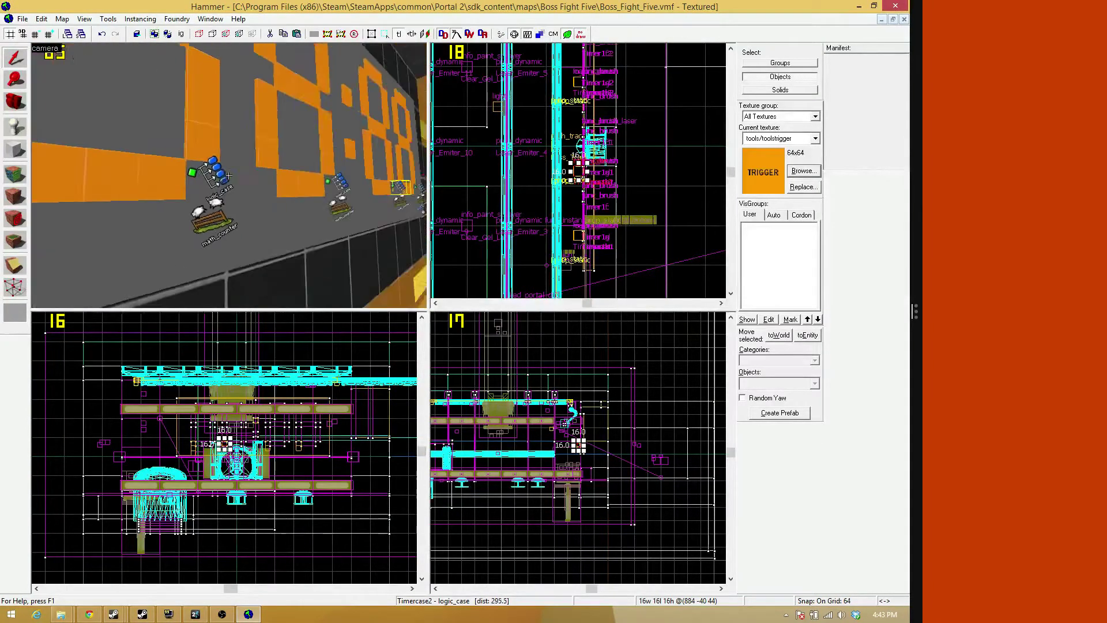
key("w")
key("z")
left_click(230, 180)
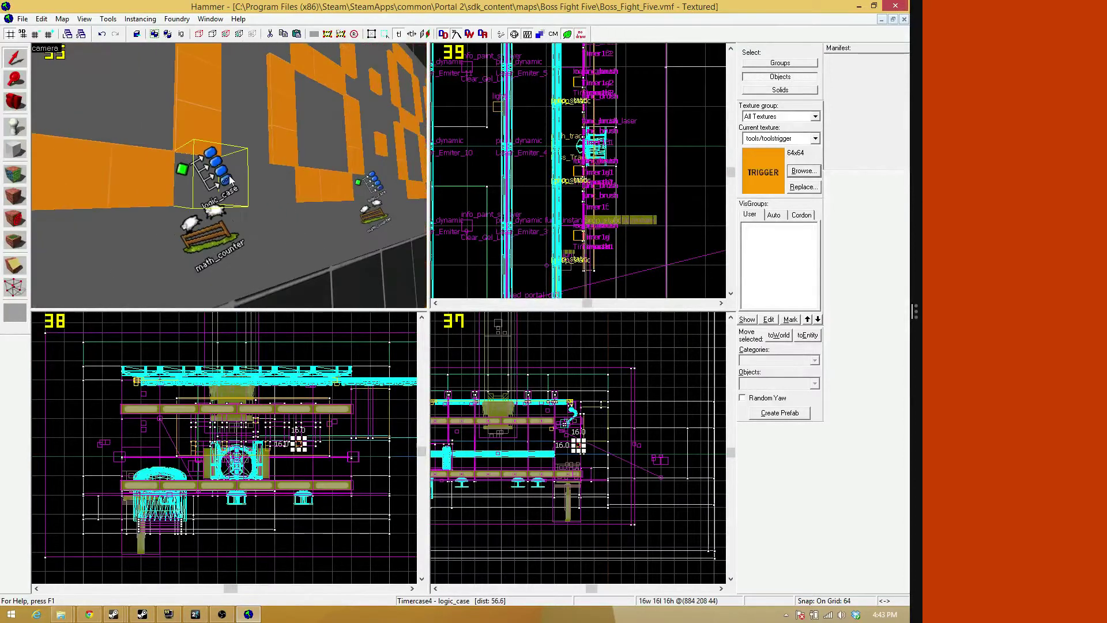
double_click(213, 236)
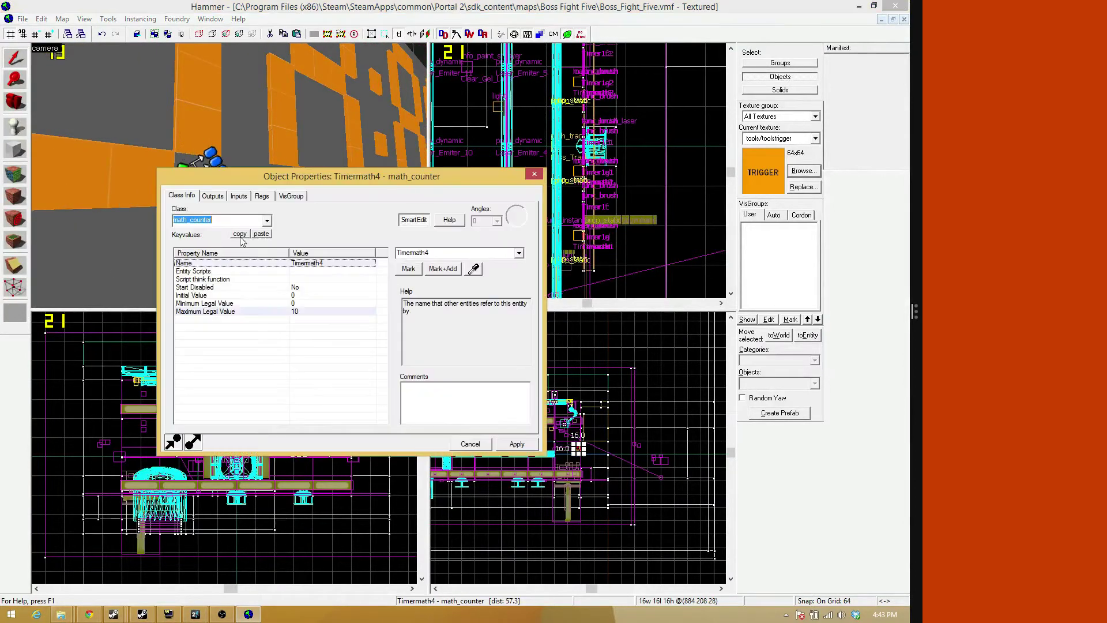
left_click(239, 197)
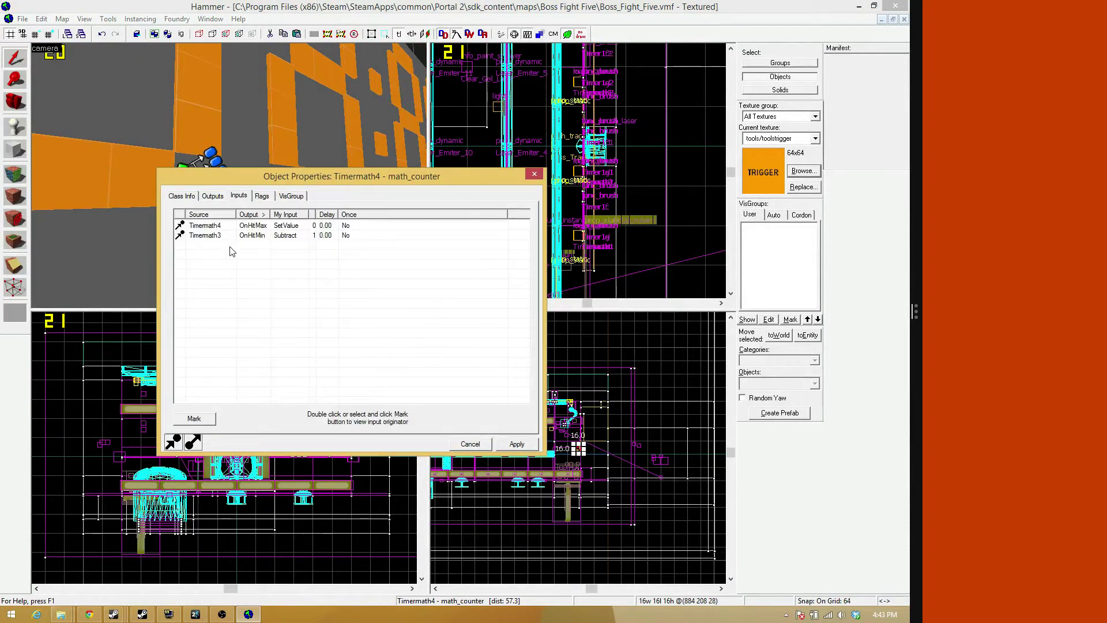
left_click(225, 197)
left_click(234, 196)
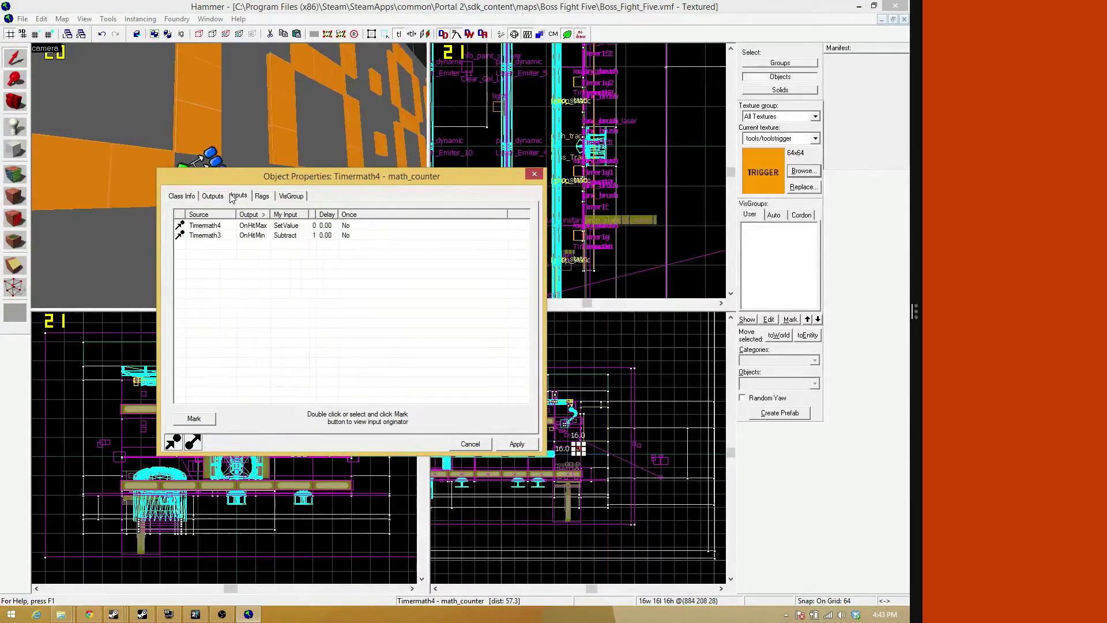
left_click(259, 226)
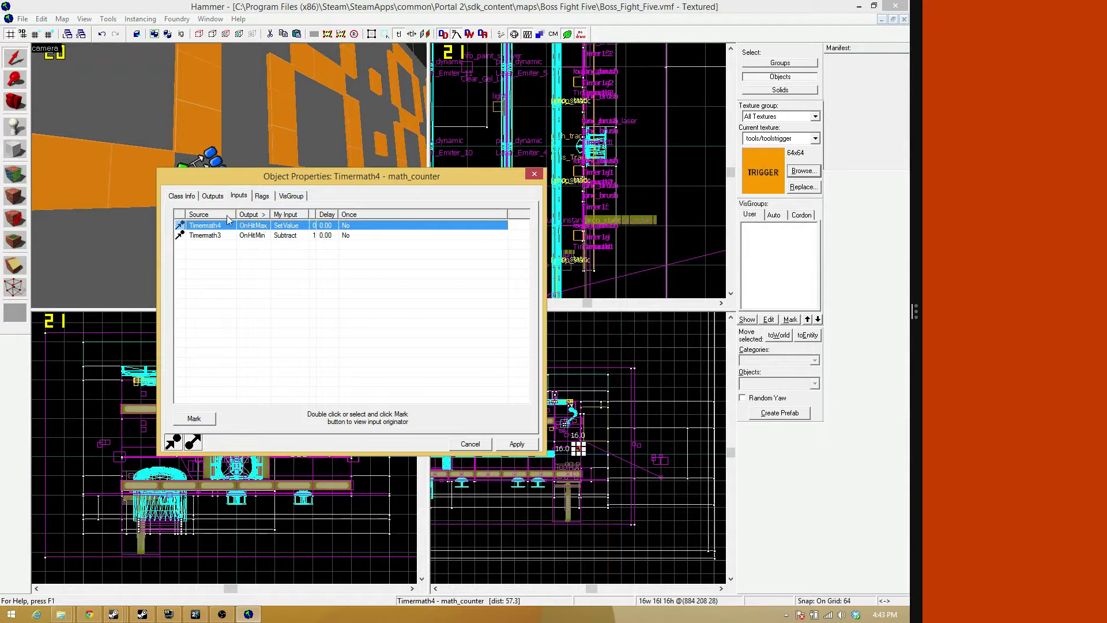
left_click(212, 197)
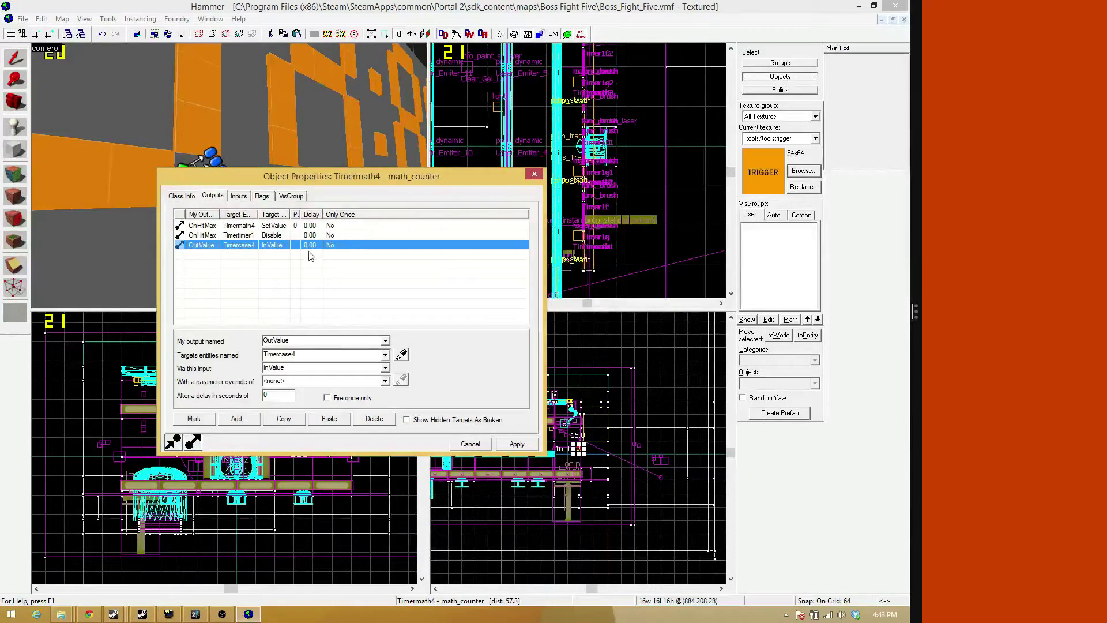
left_click(267, 162)
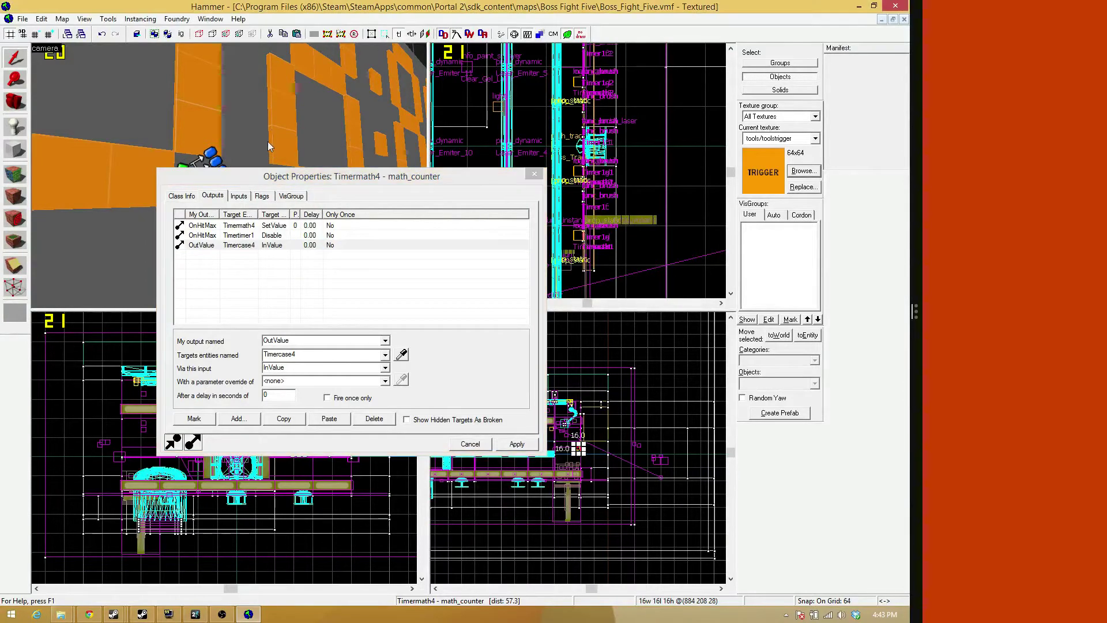
Set the parameter of Timermath4's self-targeting SetValue output to 9 and apply it
left_click(271, 228)
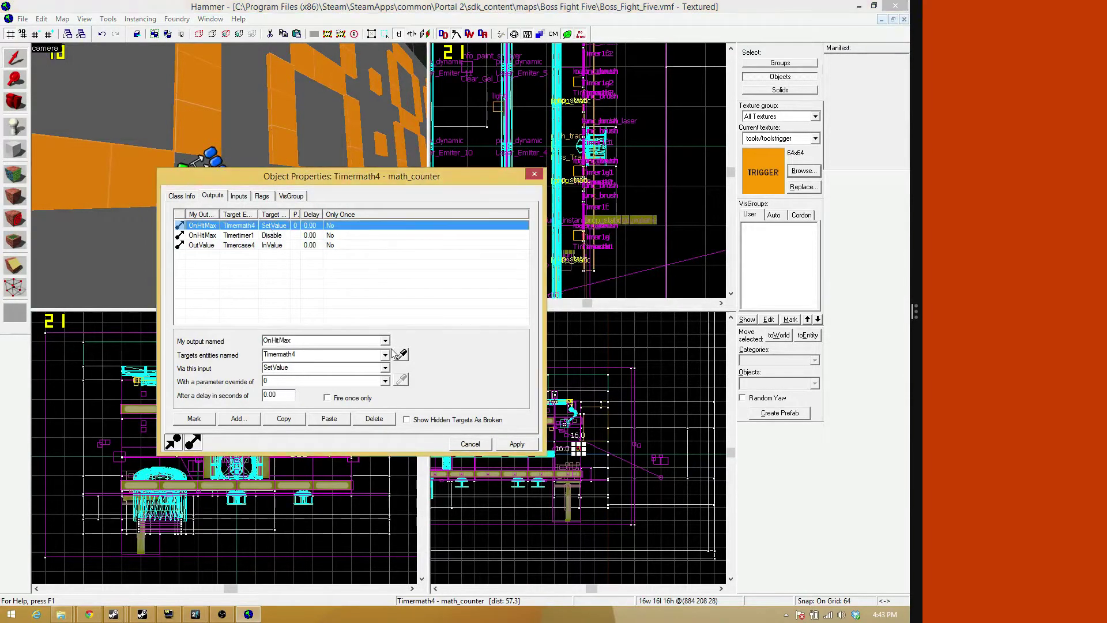
left_click(369, 381)
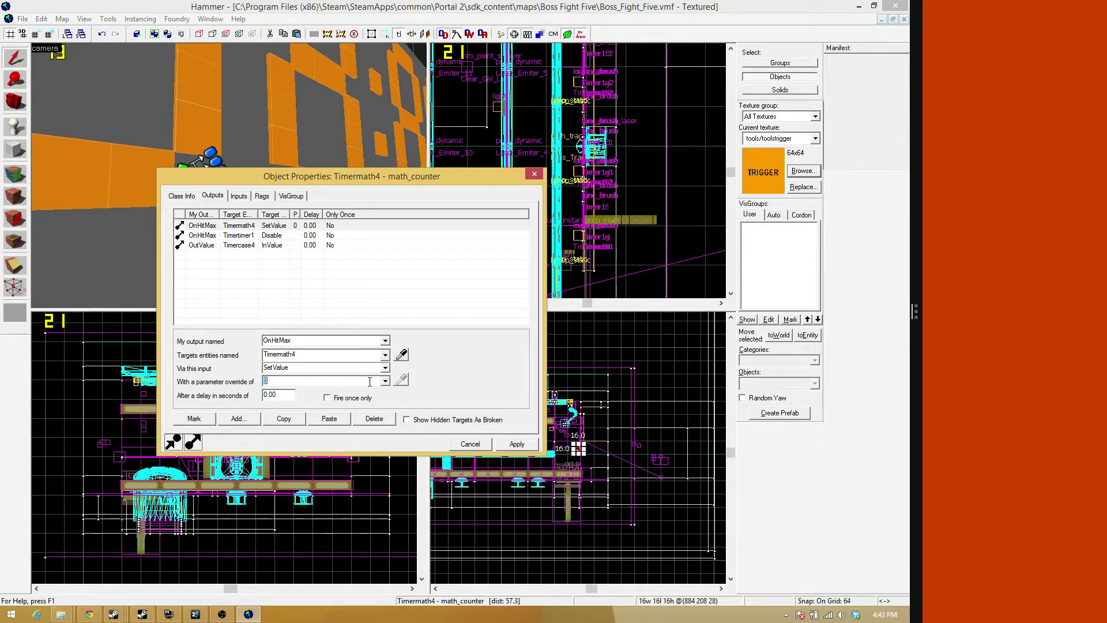
type("9")
key("BackSpace")
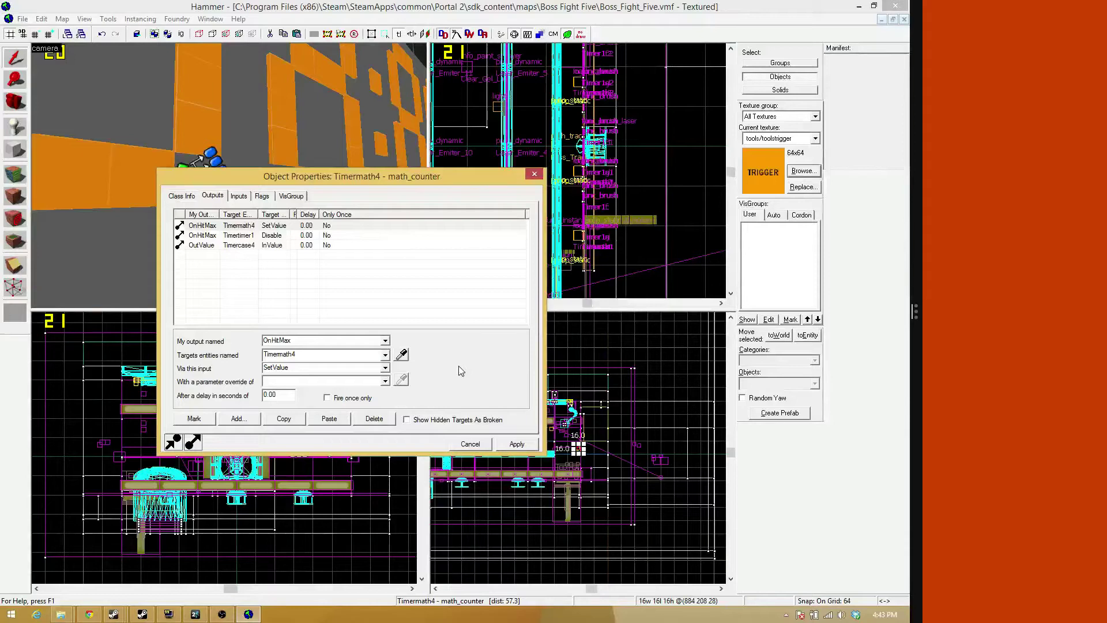
type("9")
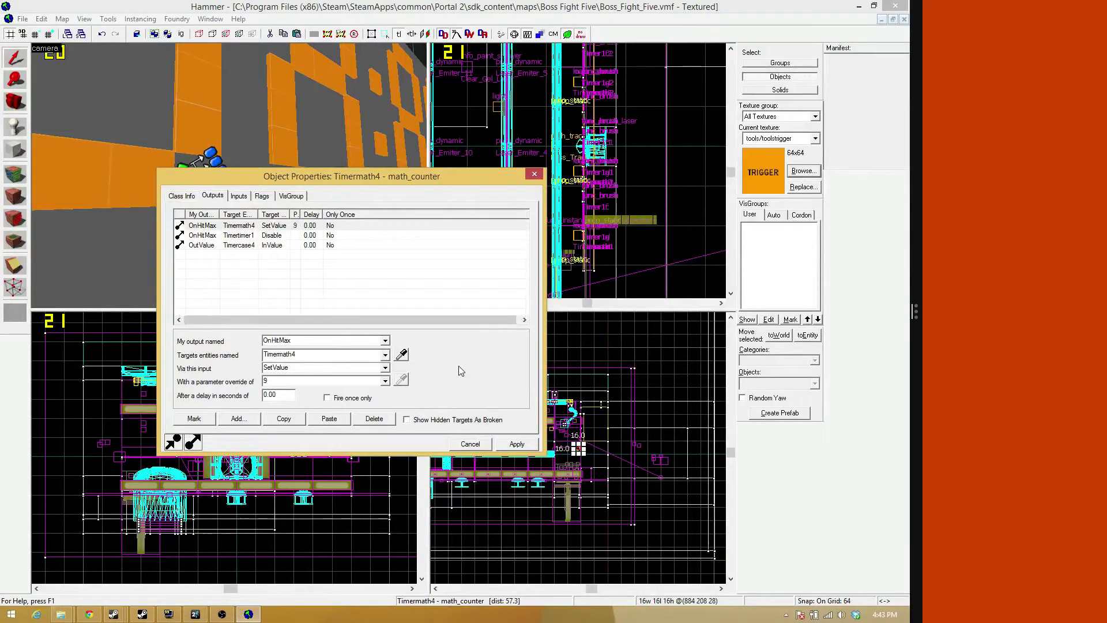
left_click(519, 445)
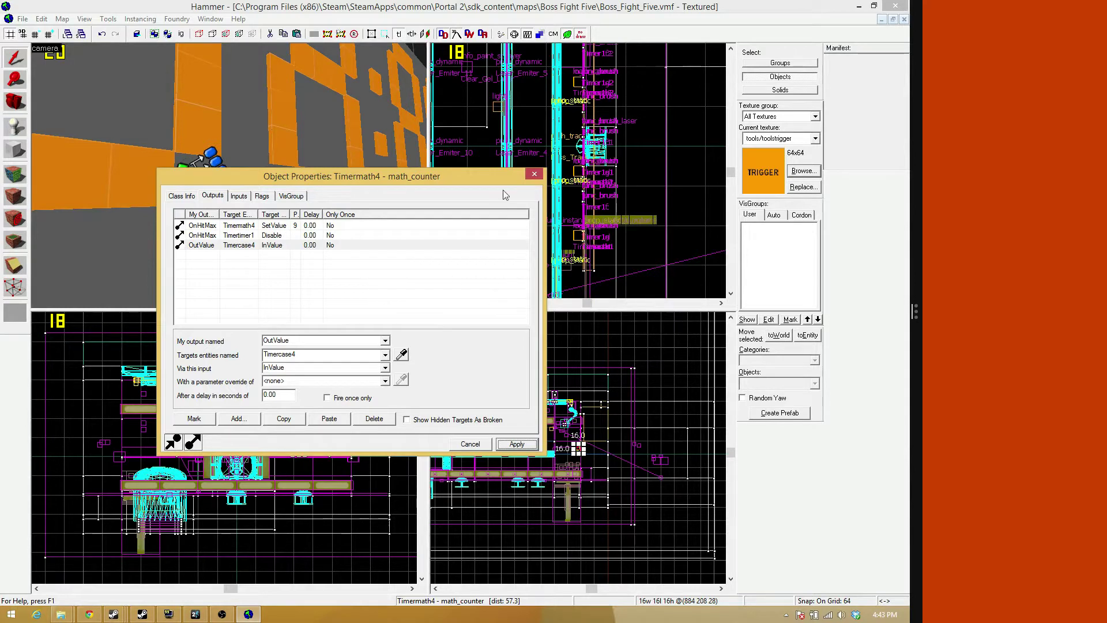
Make Timermath4's self-targeting SetValue output fire on OnHitMin
left_click(298, 235)
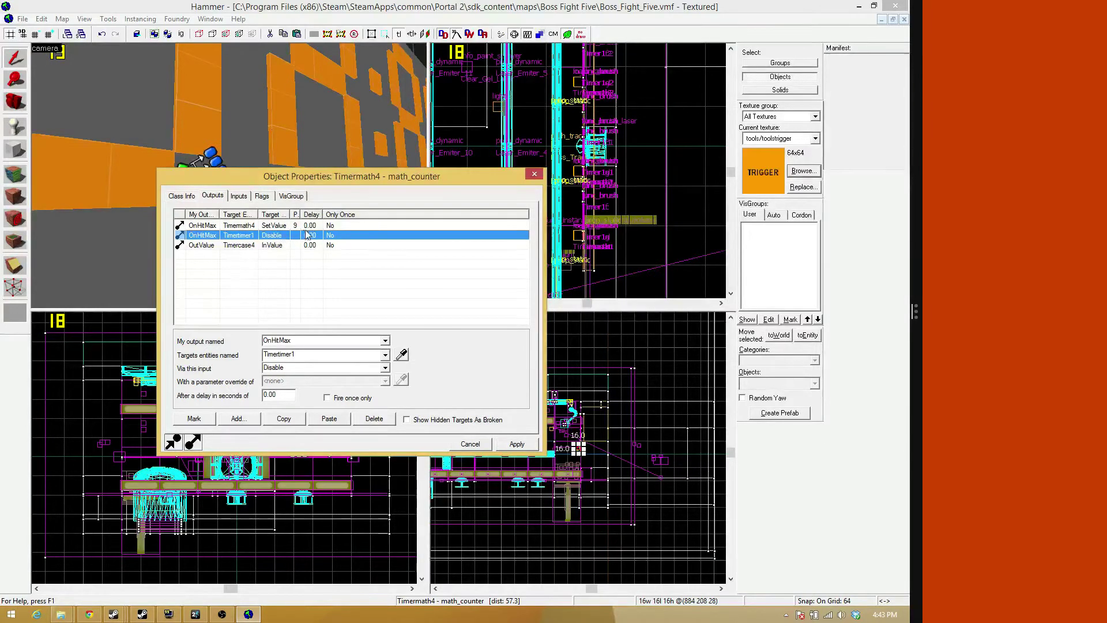
left_click(268, 225)
left_click(385, 341)
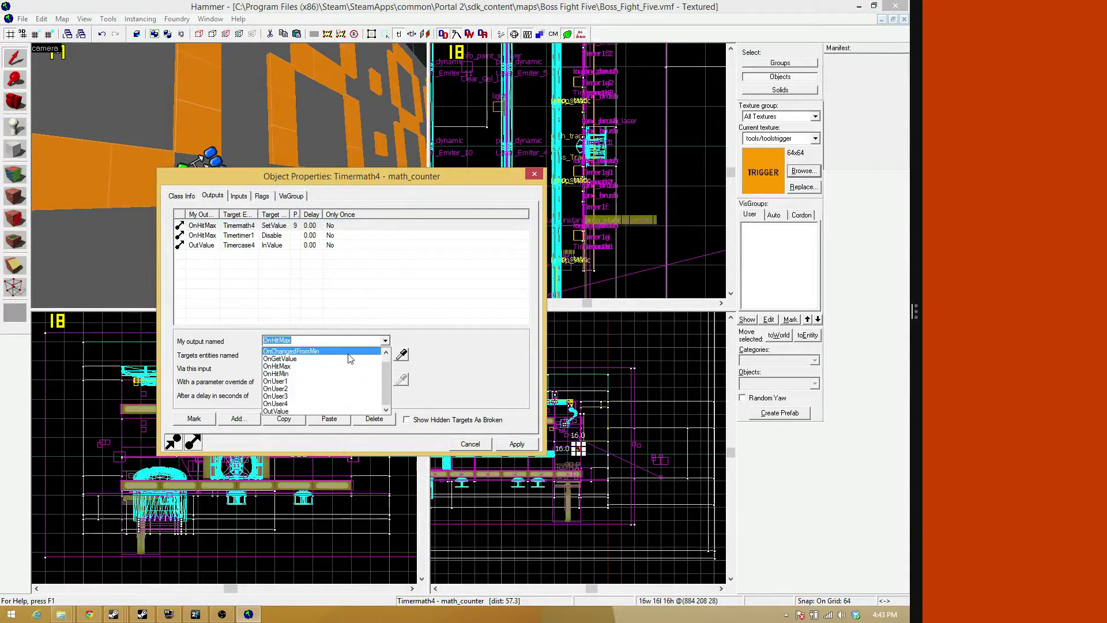
left_click(341, 370)
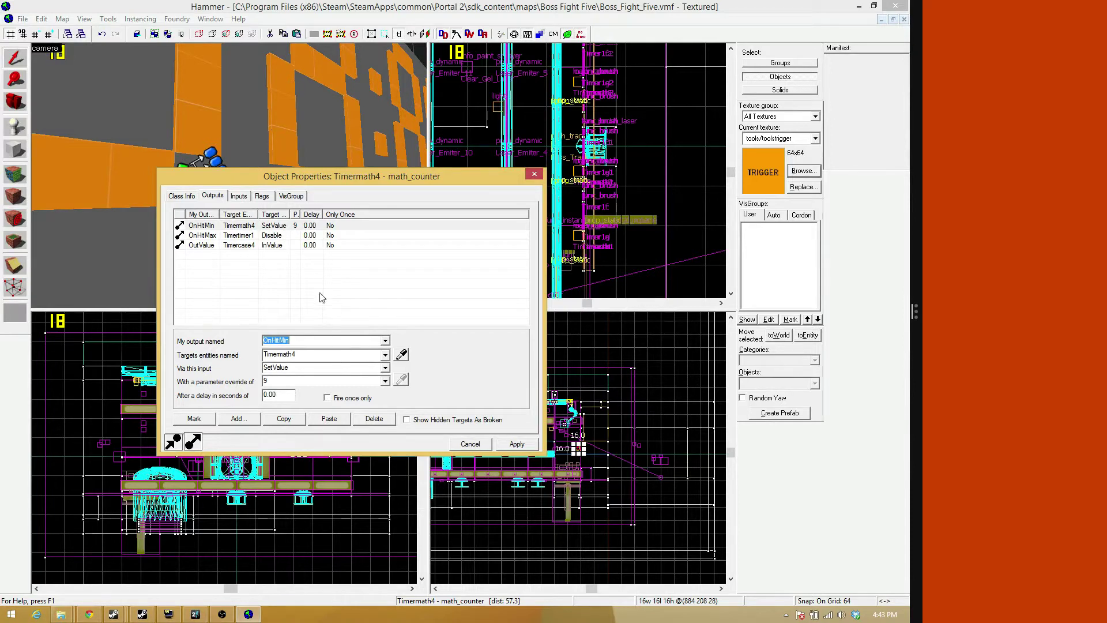
left_click(237, 151)
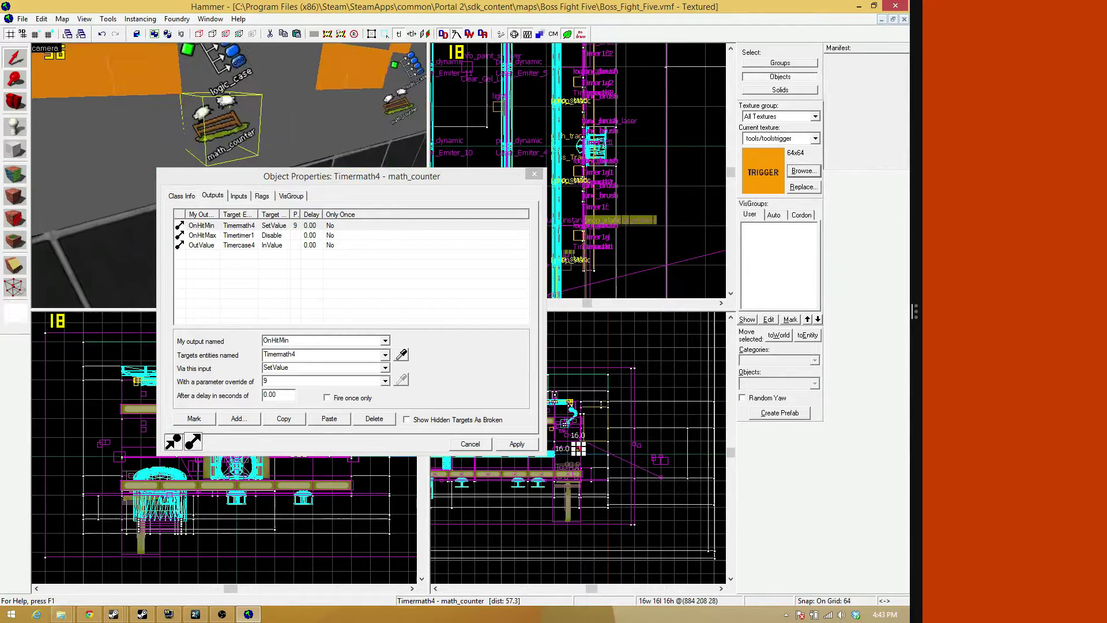
Review Timermath4's keyvalues, outputs and inputs to check its limits and connections
left_click(183, 196)
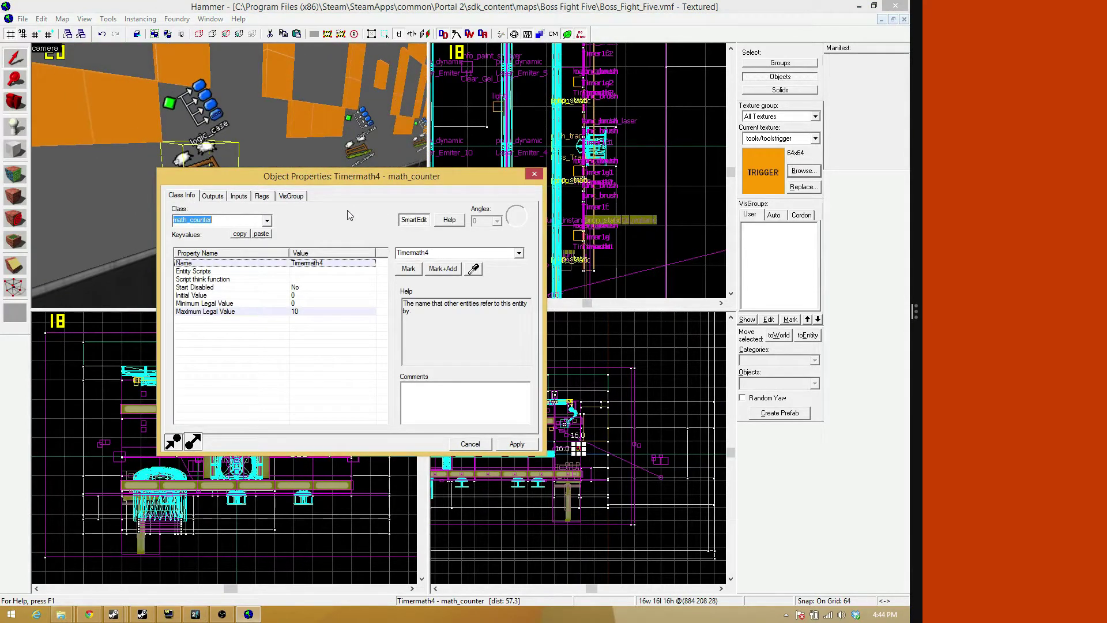
left_click(211, 196)
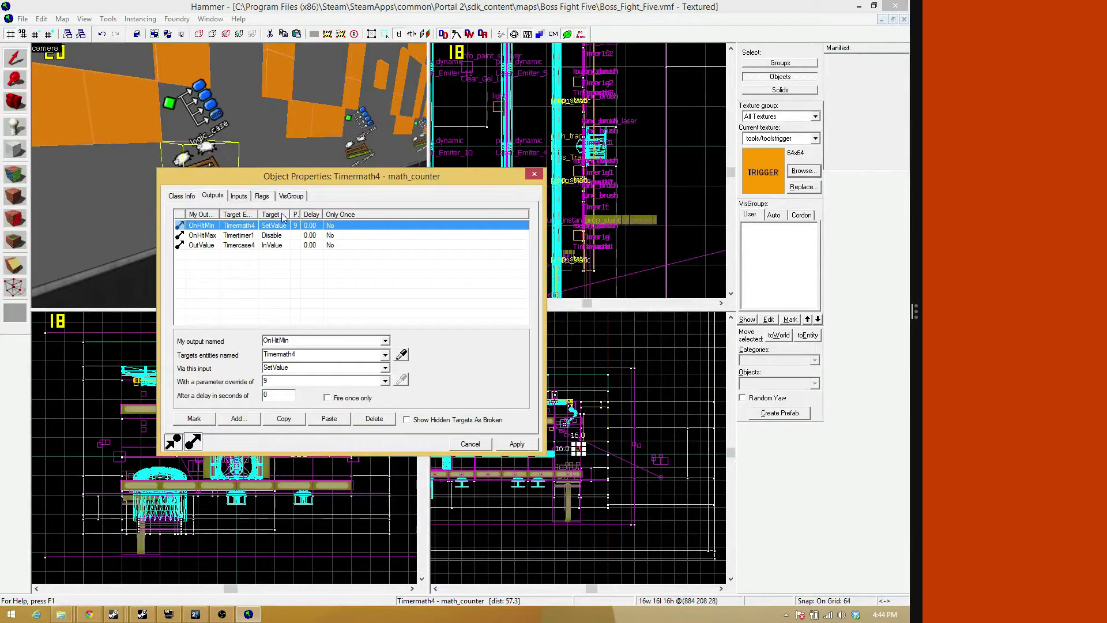
left_click(184, 197)
left_click(212, 196)
left_click(235, 196)
left_click(209, 196)
left_click(189, 198)
left_click(211, 196)
left_click(242, 197)
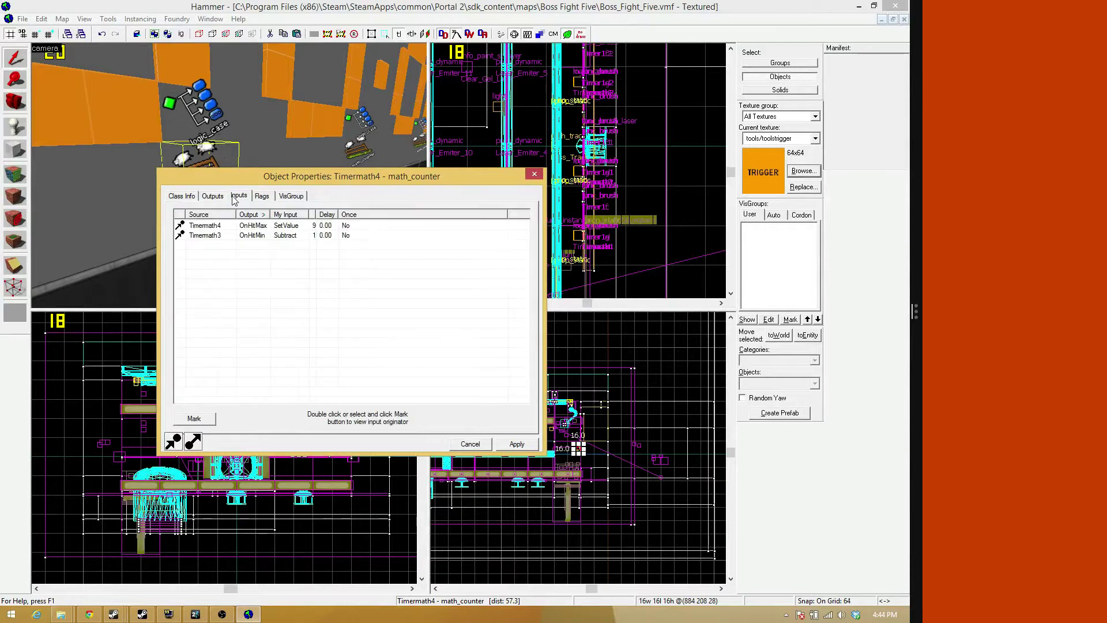
left_click(207, 196)
left_click(190, 196)
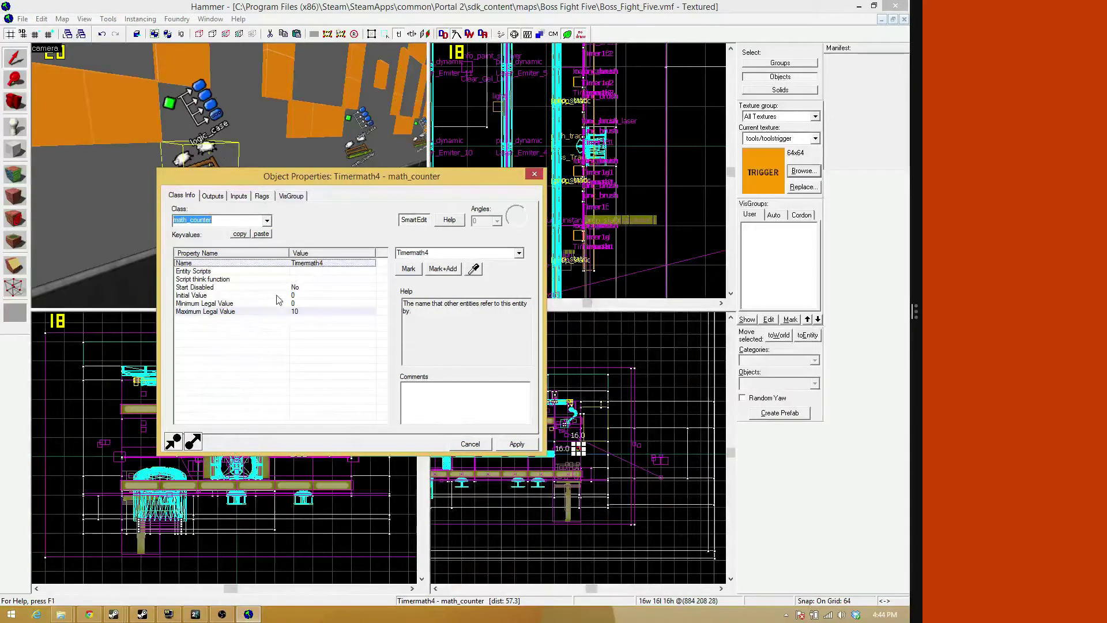
Set Timermath4's Minimum Legal Value to -1 and apply it
key("z")
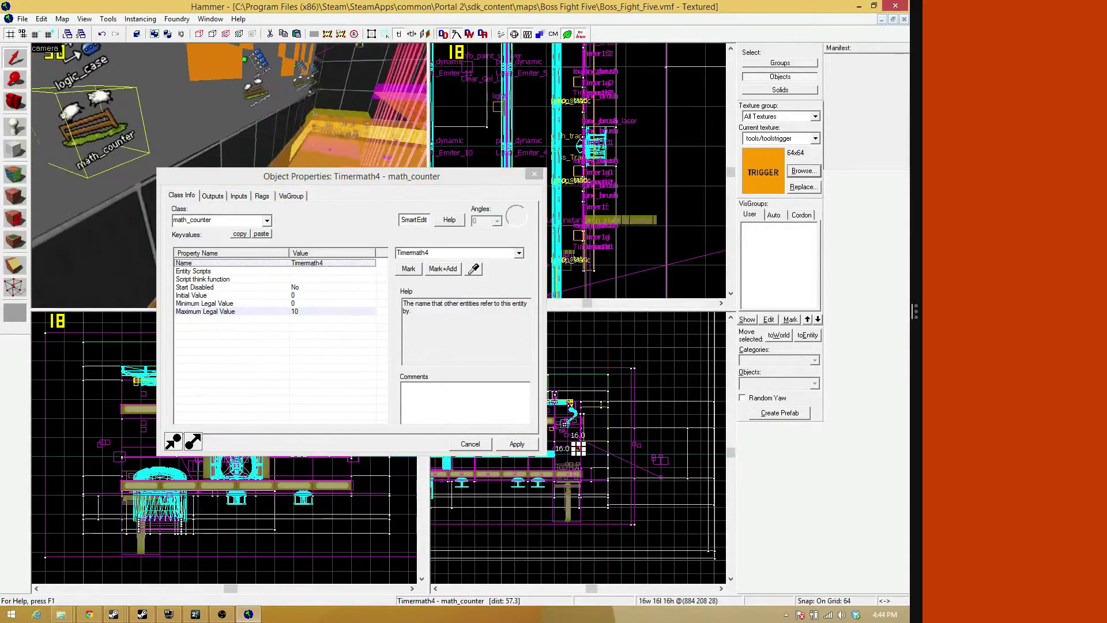
key("z")
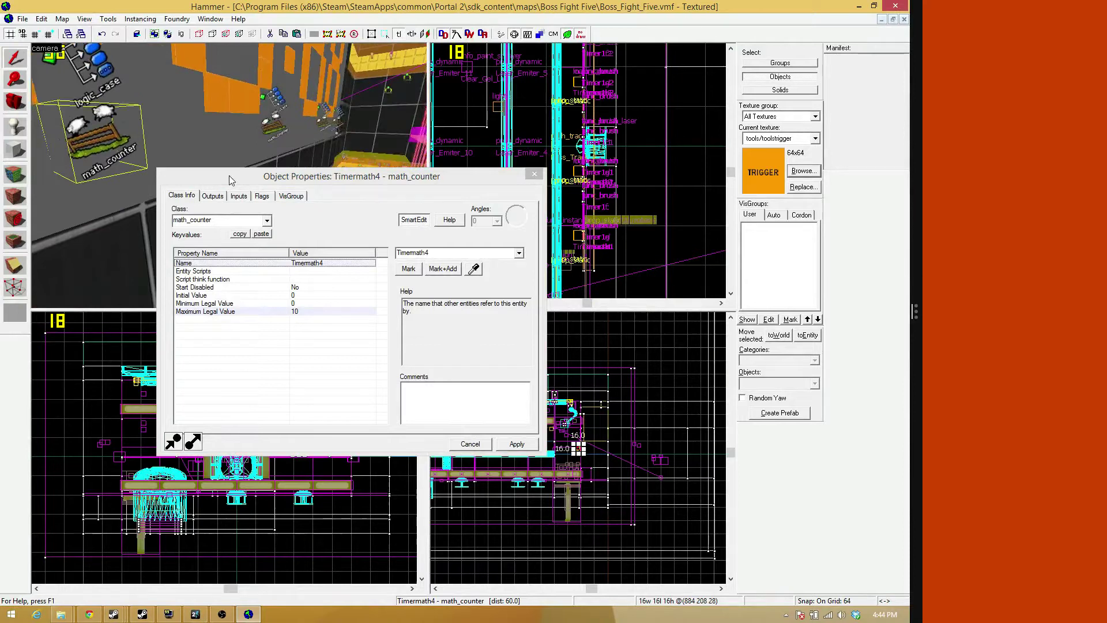
key("z")
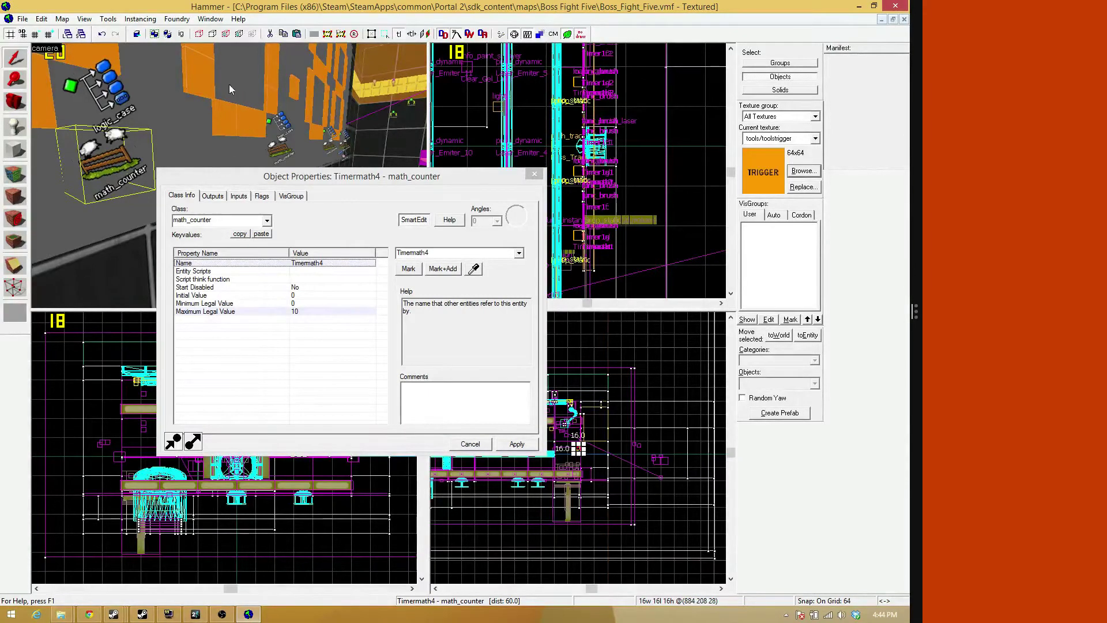
key("z")
key("z")
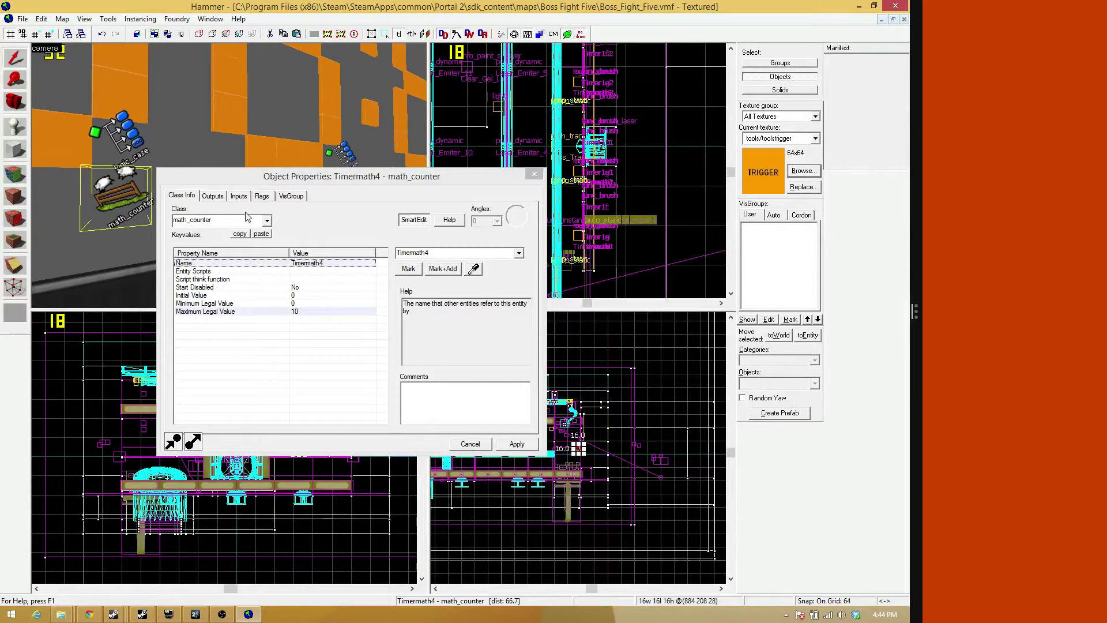
left_click(314, 303)
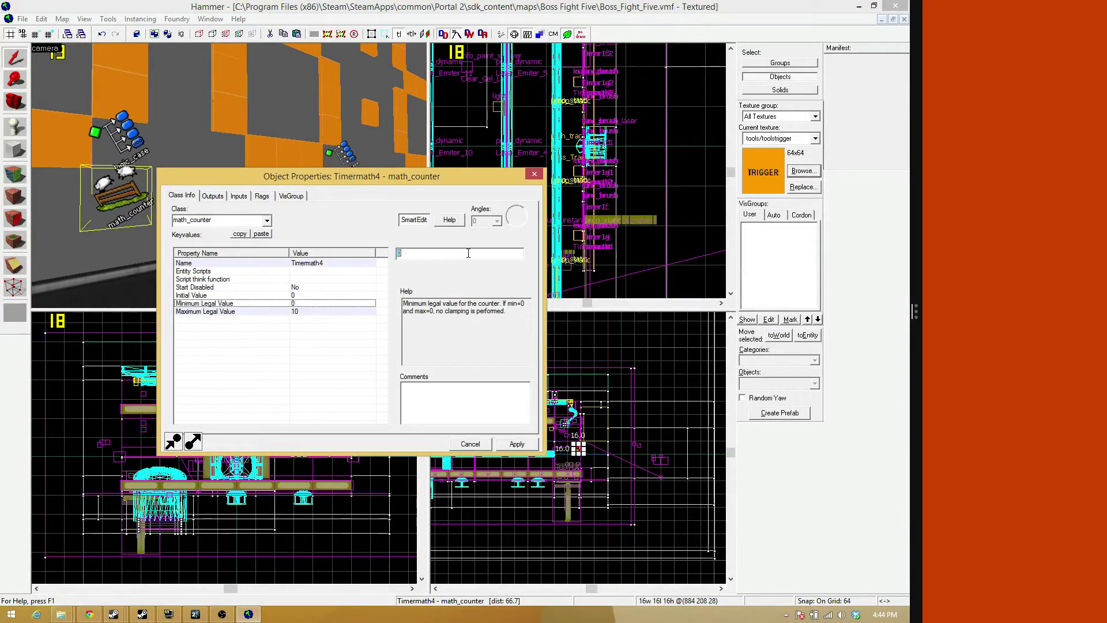
type("-1")
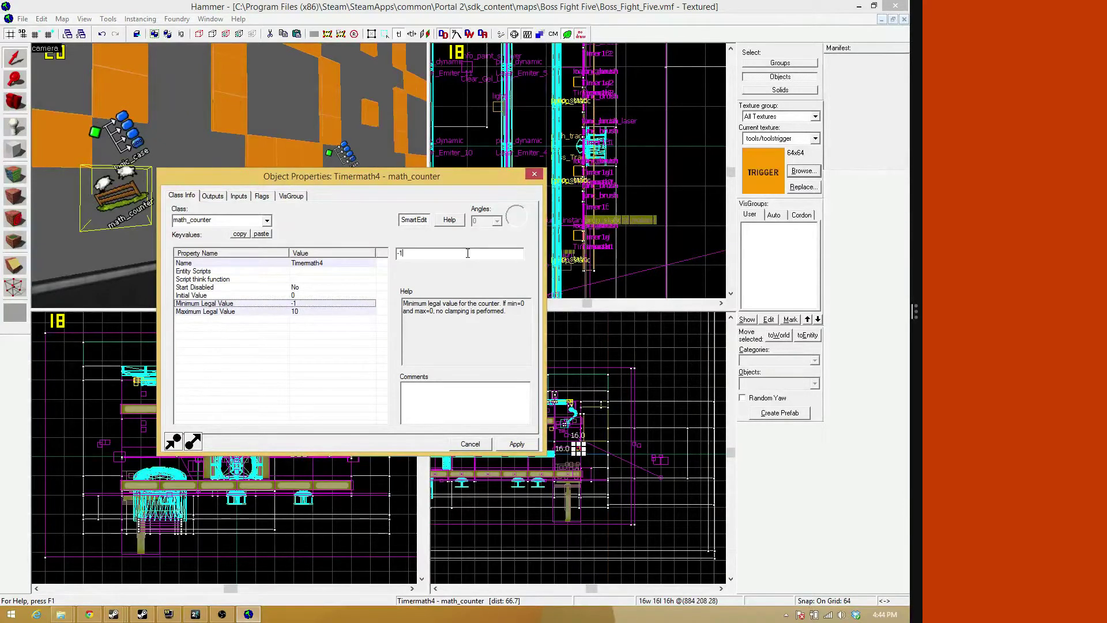
left_click(517, 445)
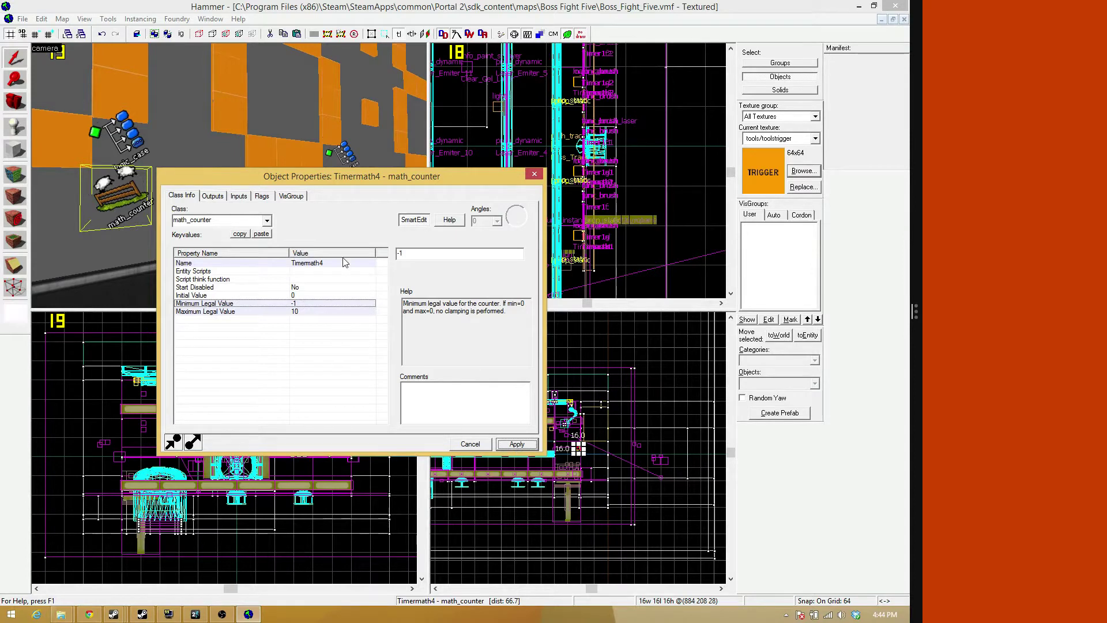
Select the other three digit math_counters together and set their Minimum Legal Value to -1
key("z")
key("w")
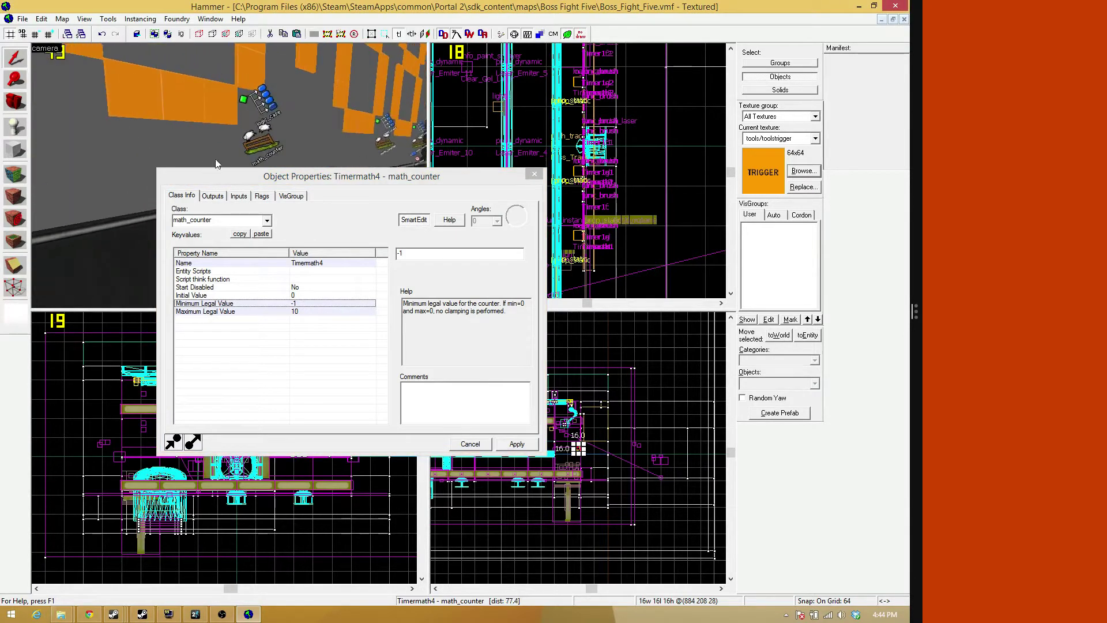
left_click(314, 118)
left_click(226, 151, "ctrl")
key("z")
left_click(272, 127, "ctrl")
left_click(440, 255)
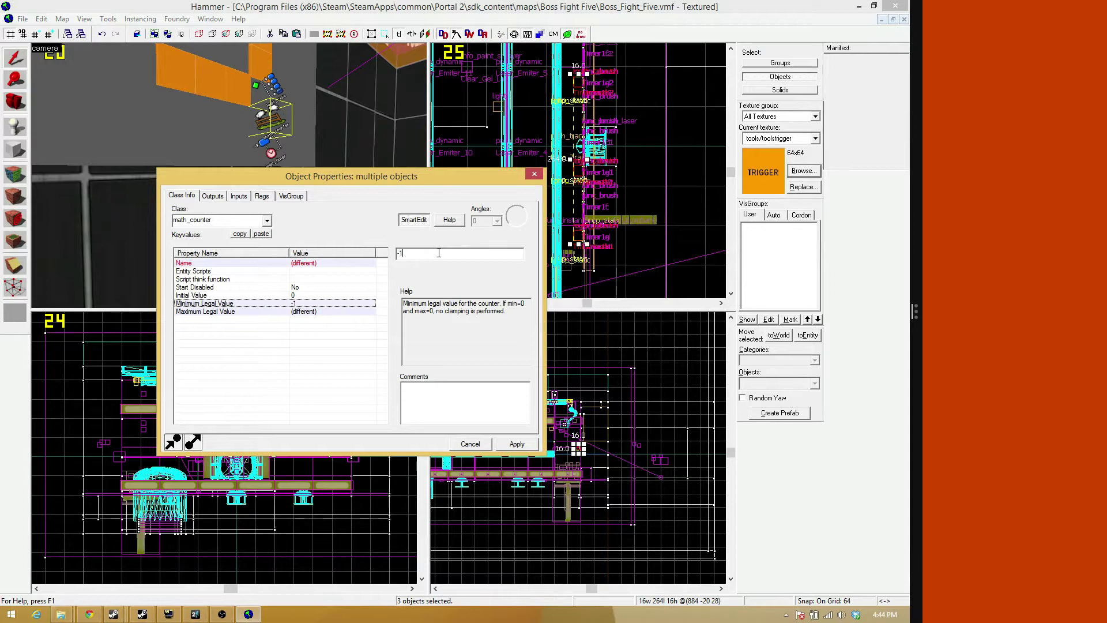
left_click(354, 155)
Set the Initial Value of the Timermath3 counter to 6, apply it and close the properties
key("a")
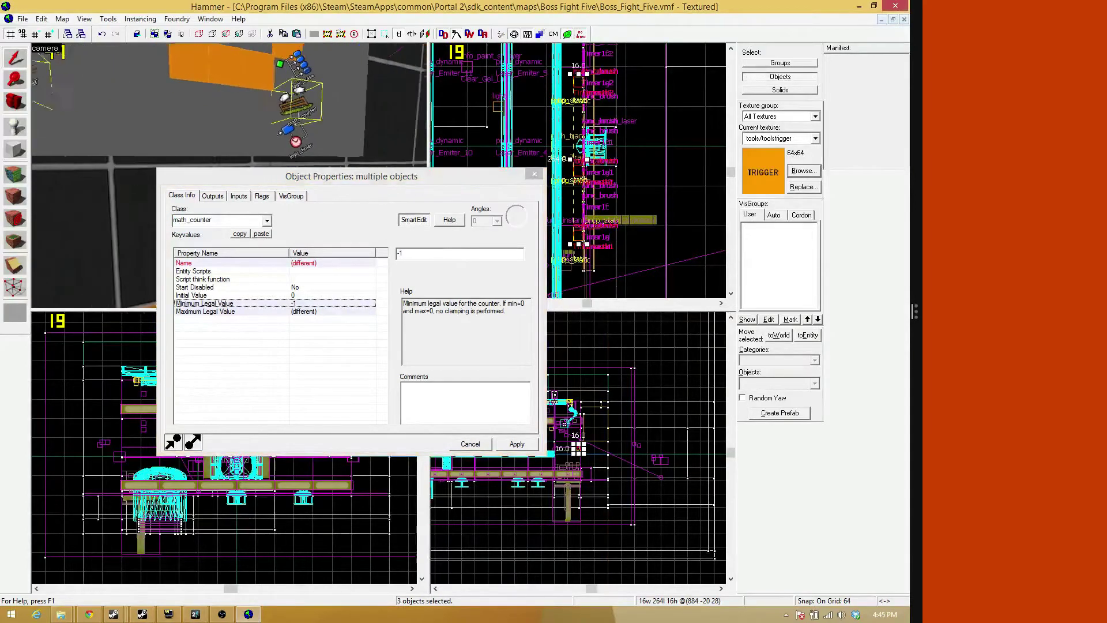
key("a")
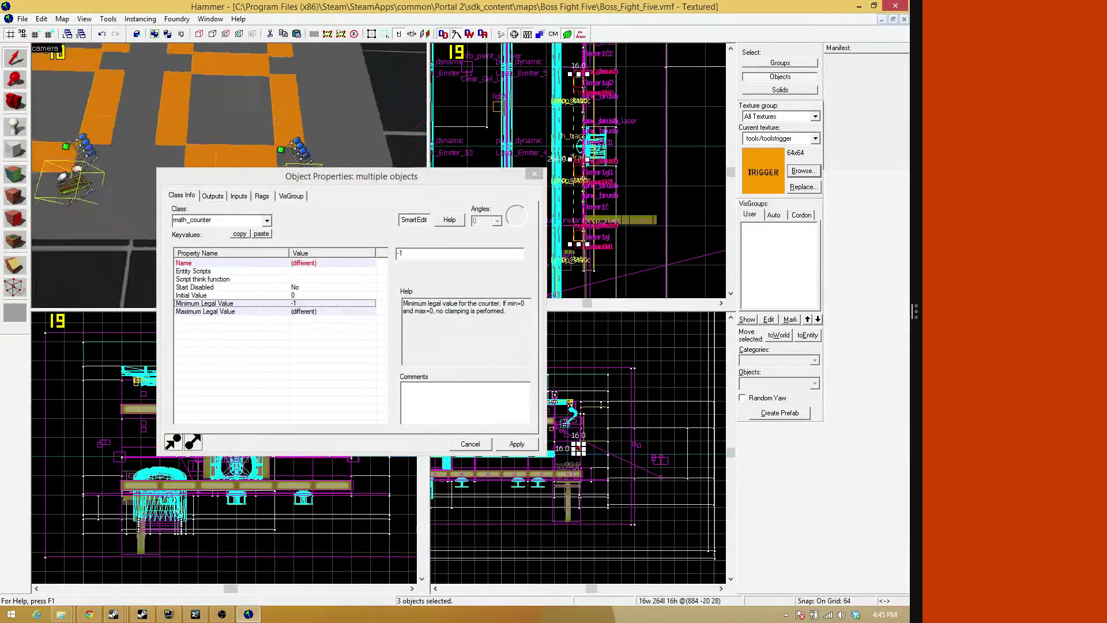
key("s")
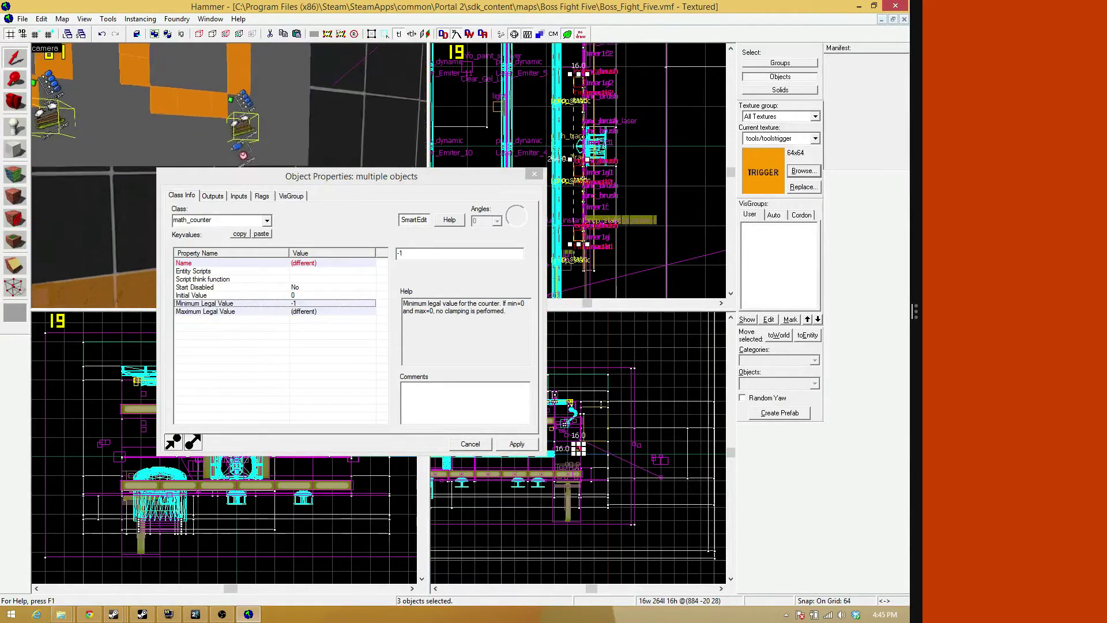
key("w")
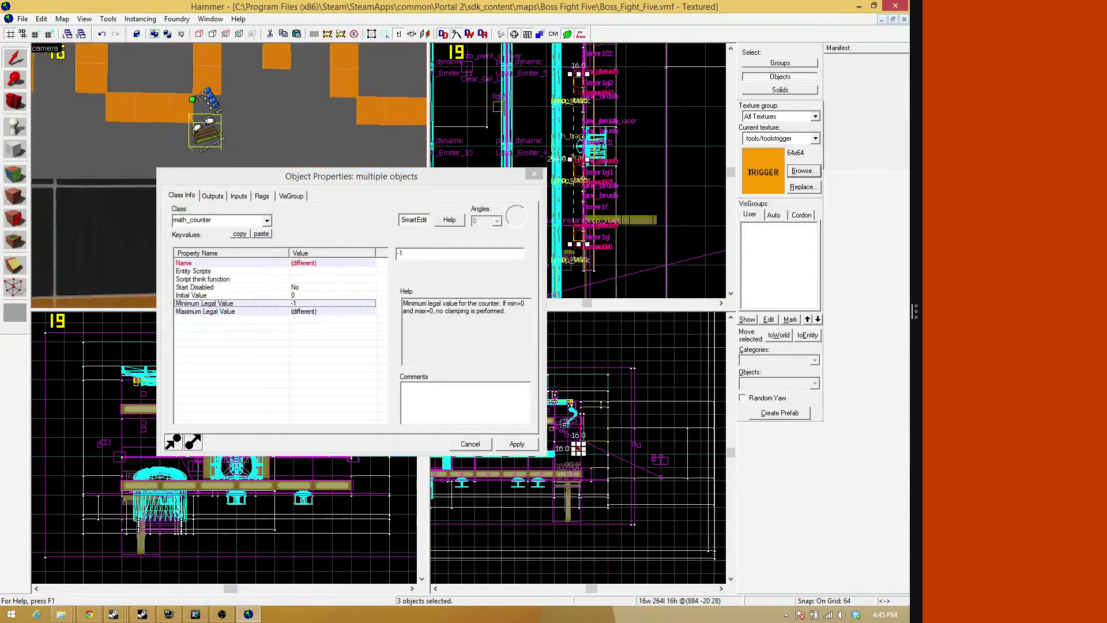
key("z")
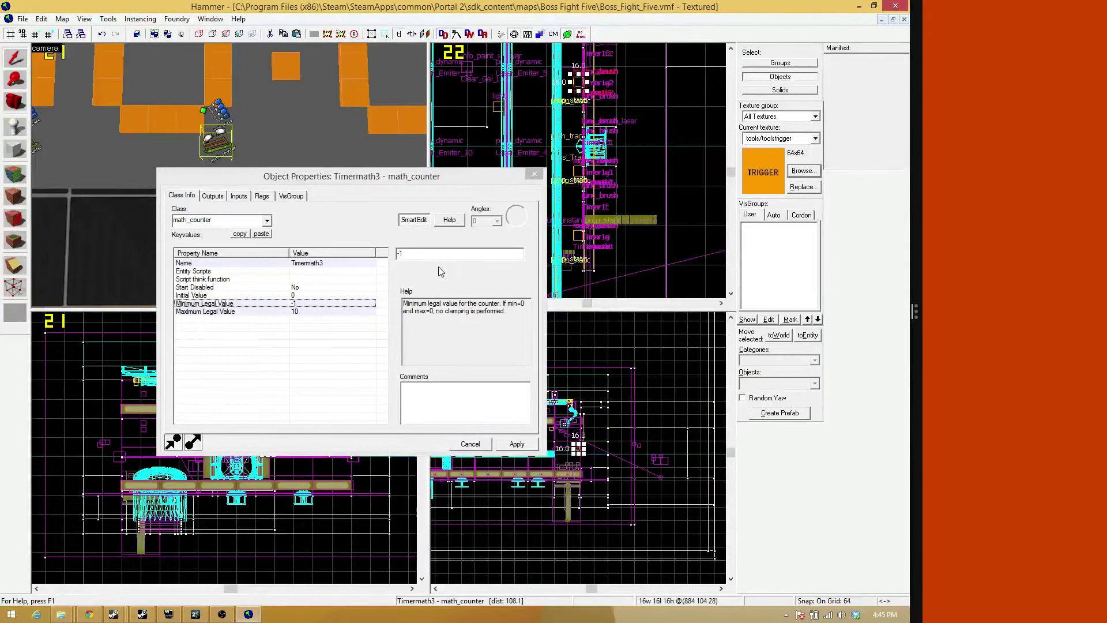
left_click(358, 287)
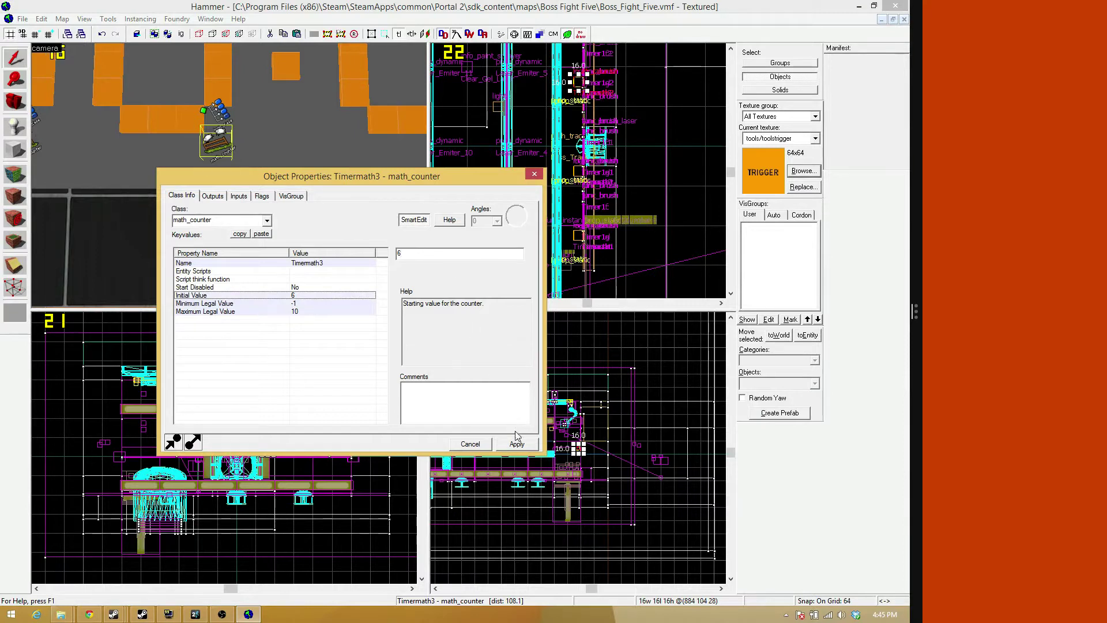
left_click(535, 174)
key("z")
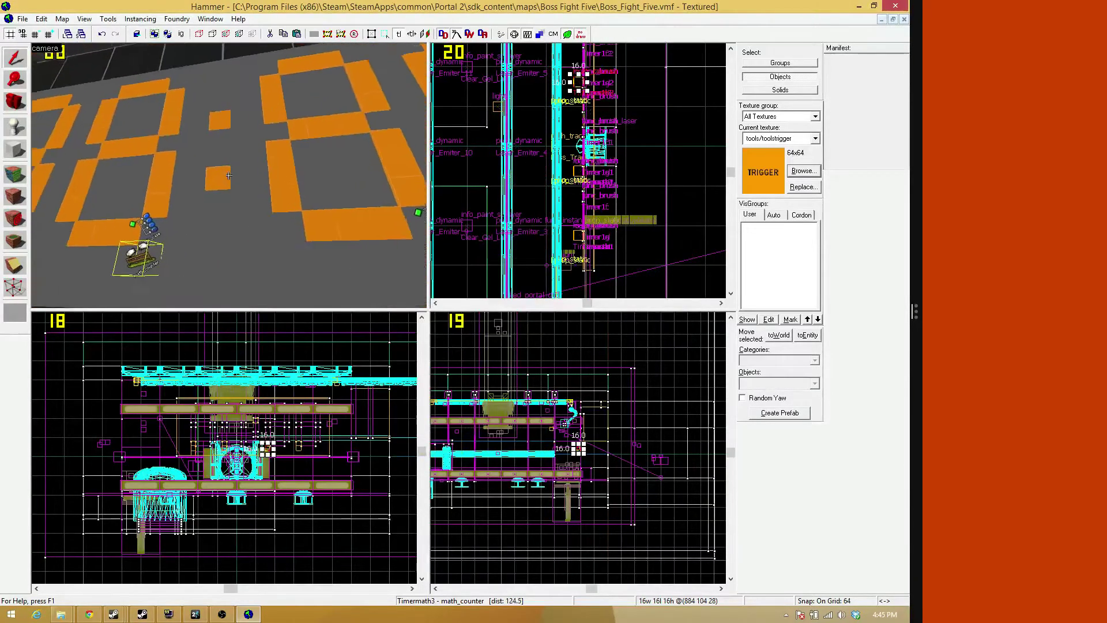
key("z")
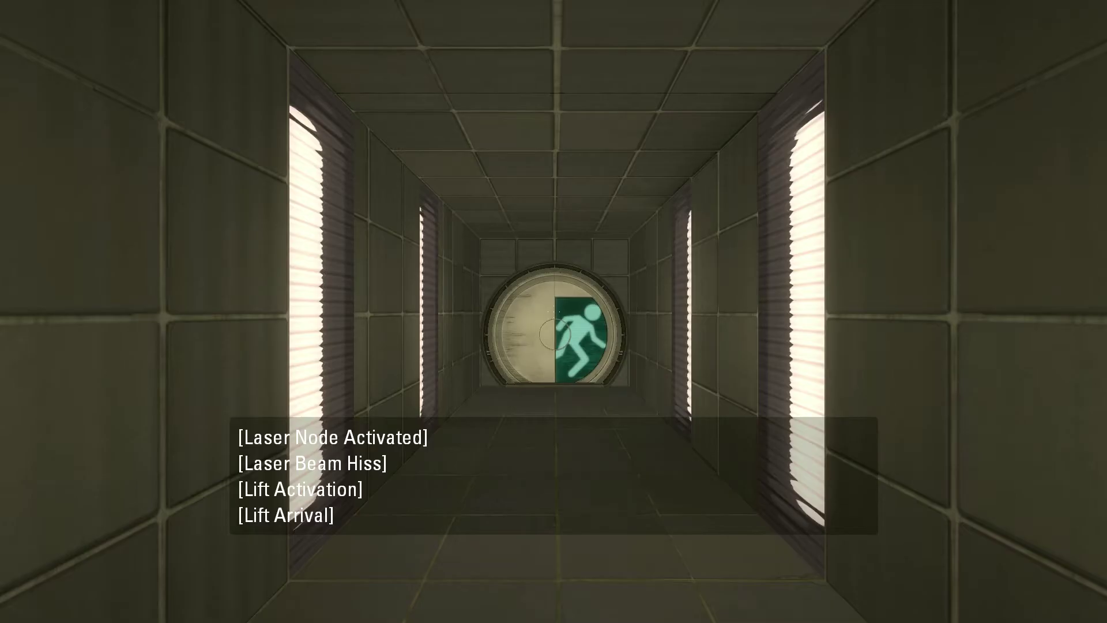
key("w")
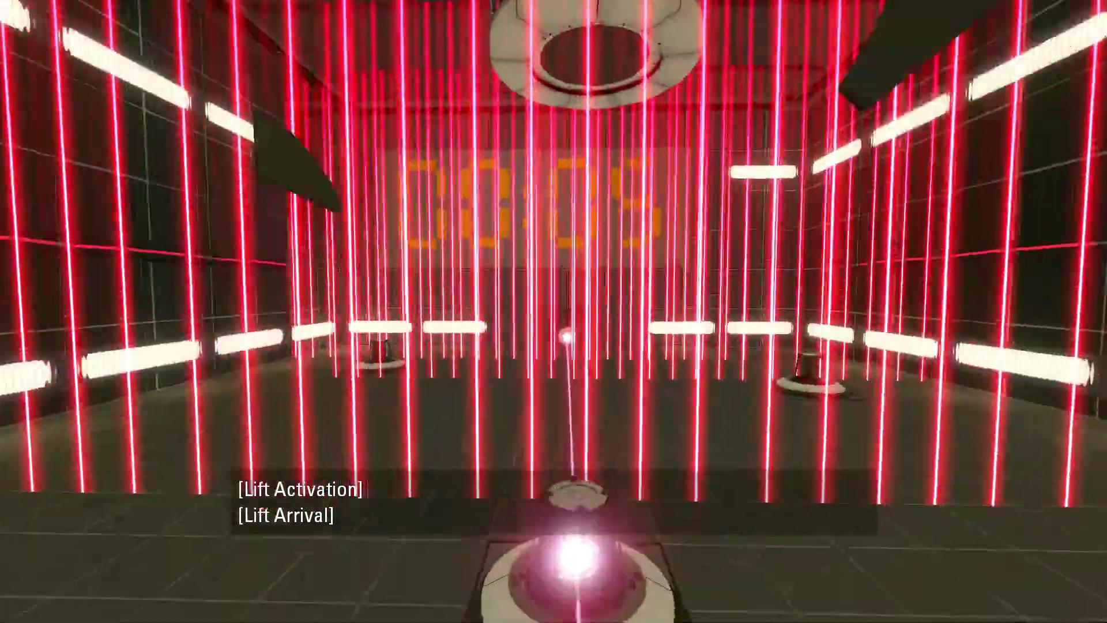
key("d")
key("a")
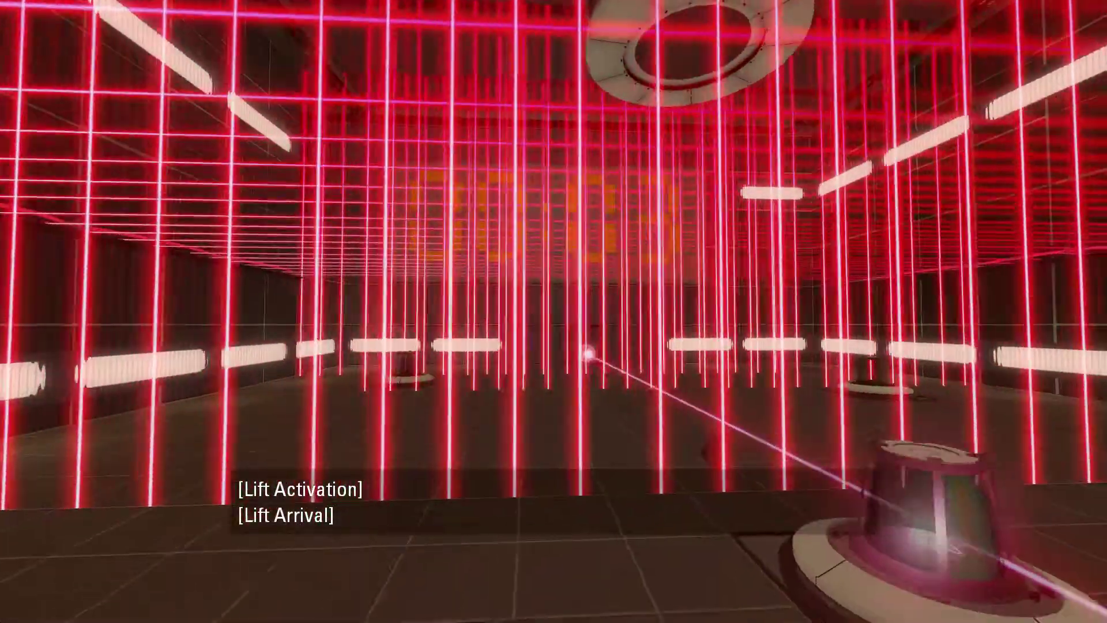
key("d")
key("space")
key("d")
key("w")
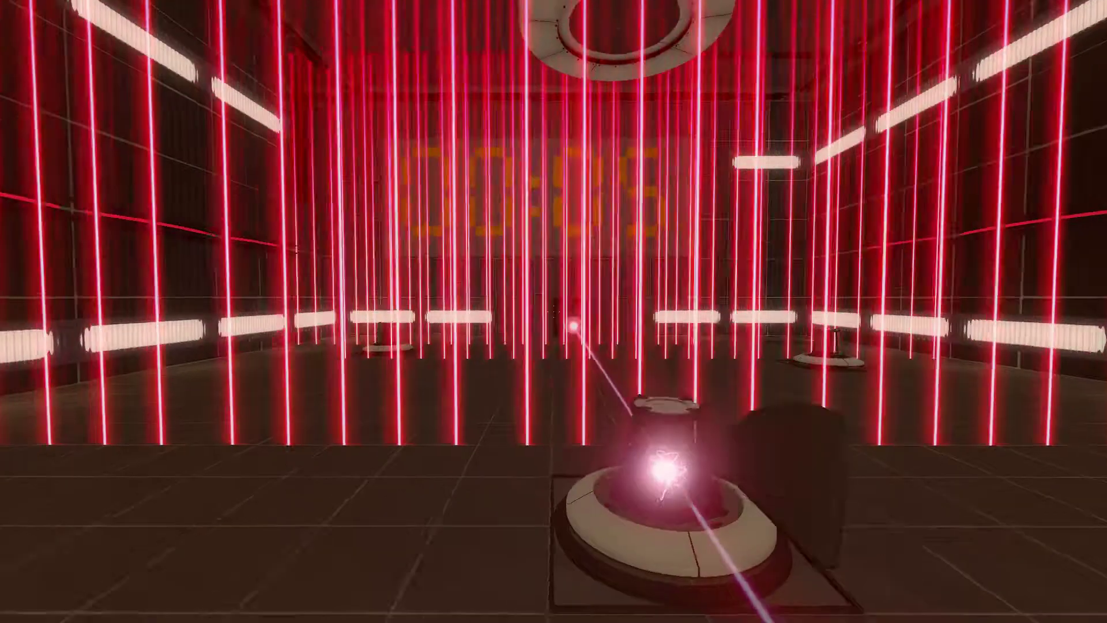
key("a")
key("w")
key("w")
key("w")
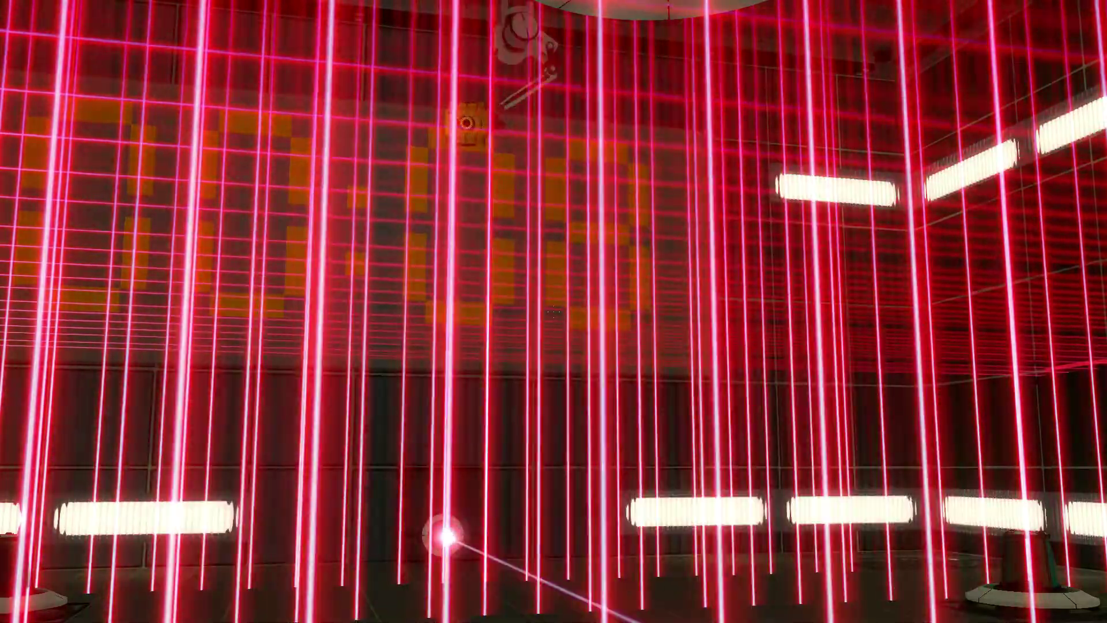
scroll(554, 311, "down", 1)
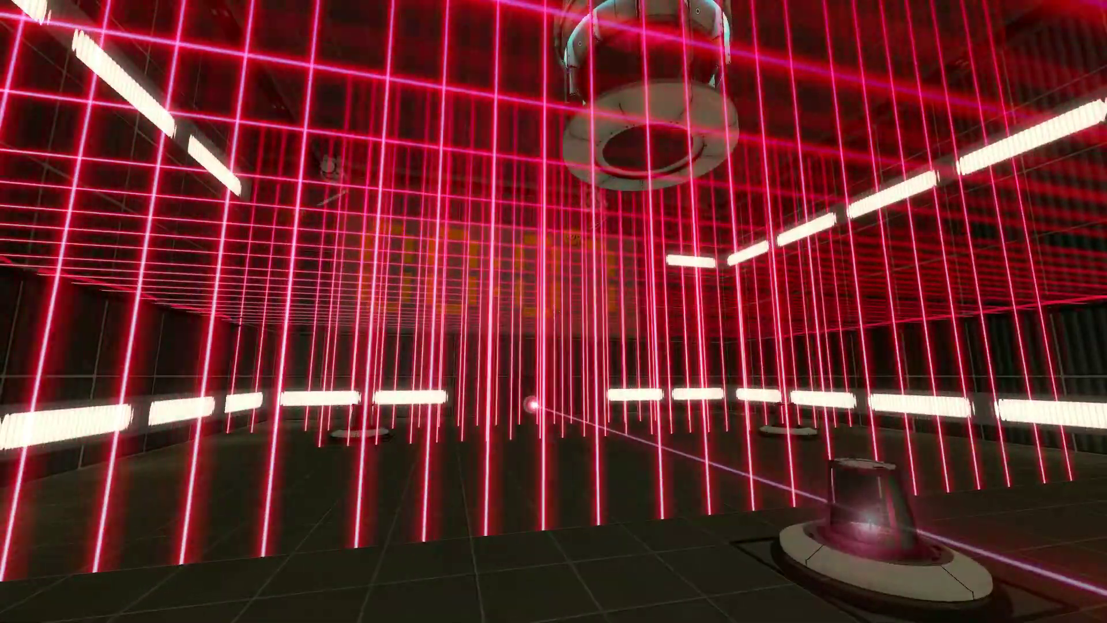
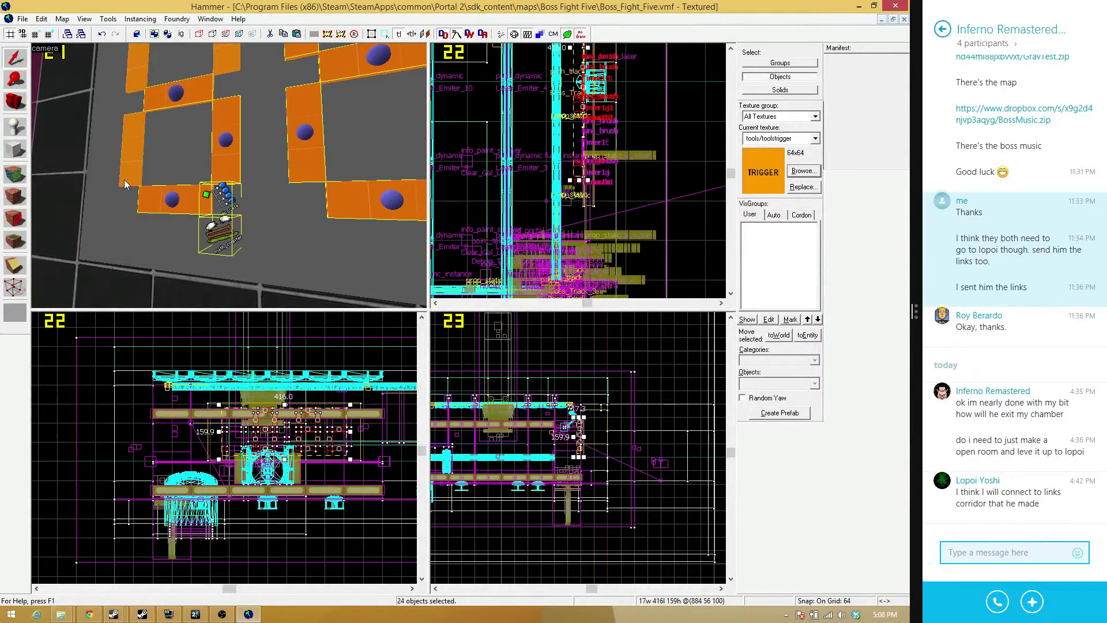
Add the remaining segments of the other three digits to the selection and delete the selected digits with their logic entities
key("z")
left_click(150, 175, "ctrl")
left_click(191, 141, "ctrl")
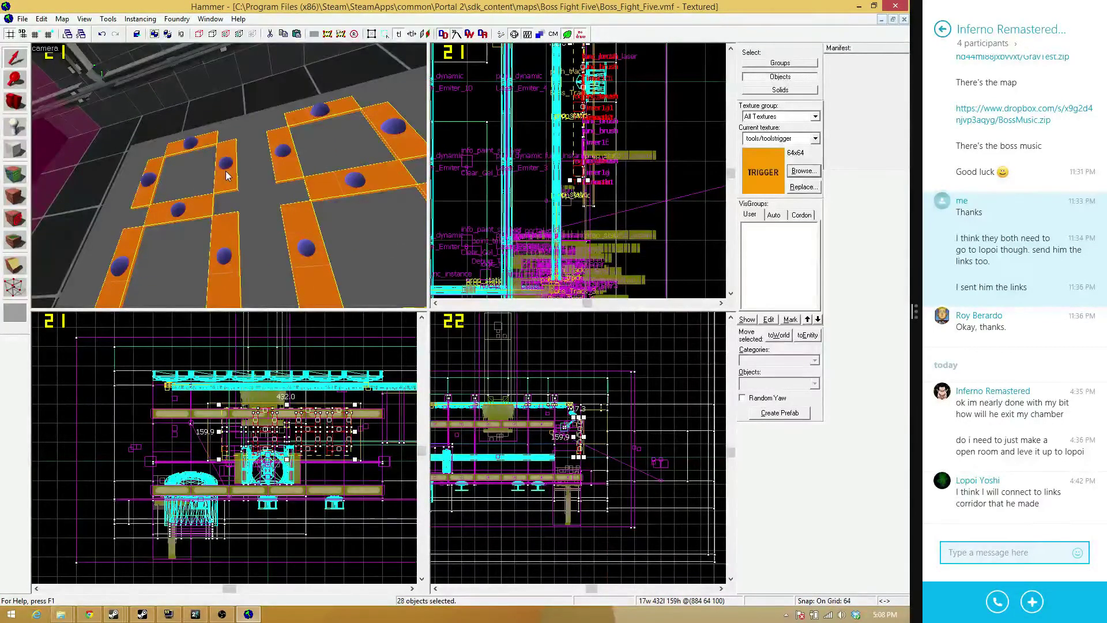
key("Delete")
key("z")
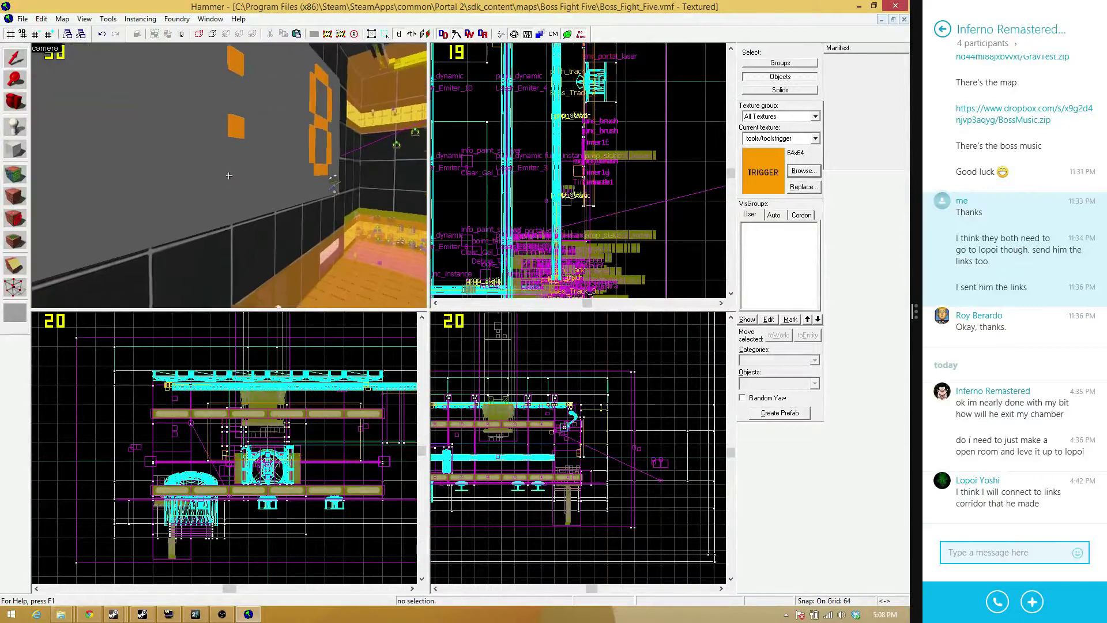
Check the remaining digit's timer and math_counter entities and undo the deletion of the other digits
key("w")
key("z")
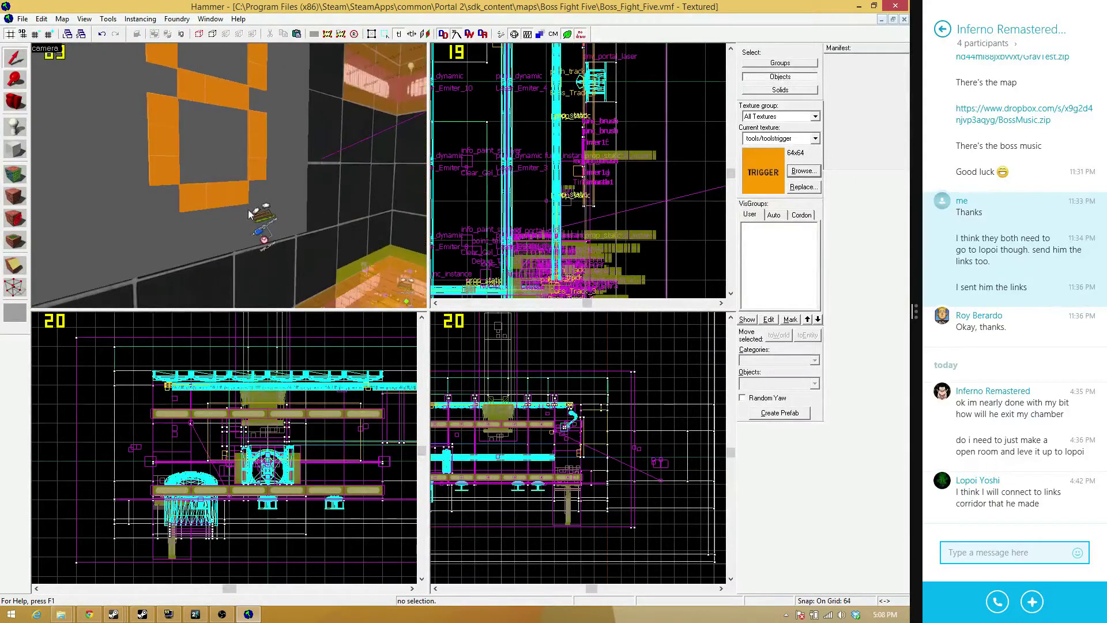
left_click(267, 240)
left_click(268, 212, "ctrl")
key("z")
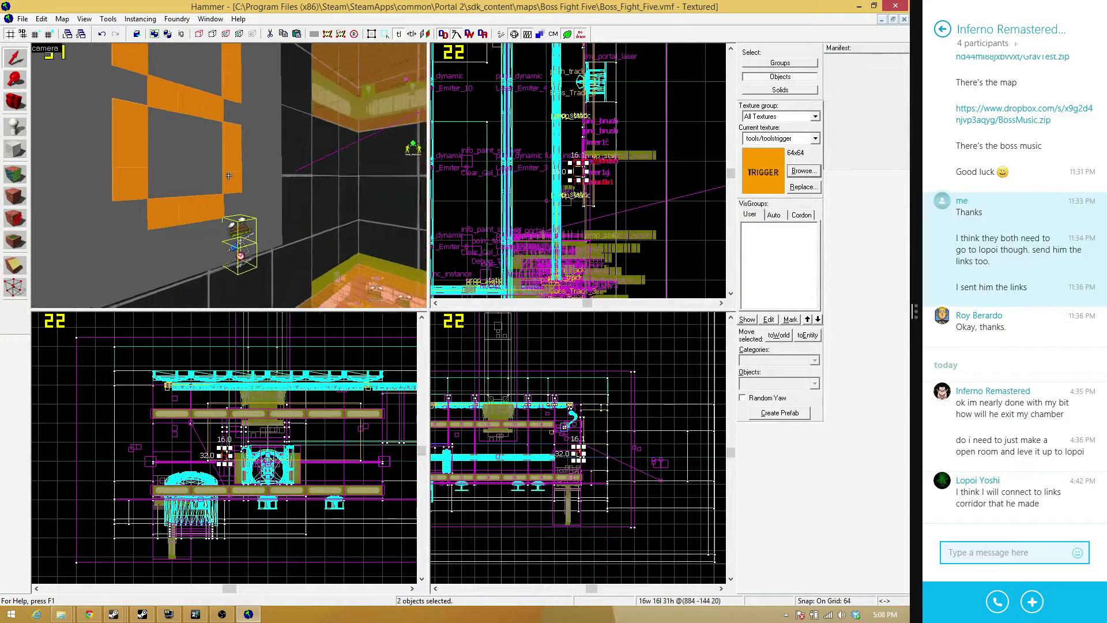
key("w")
key("z")
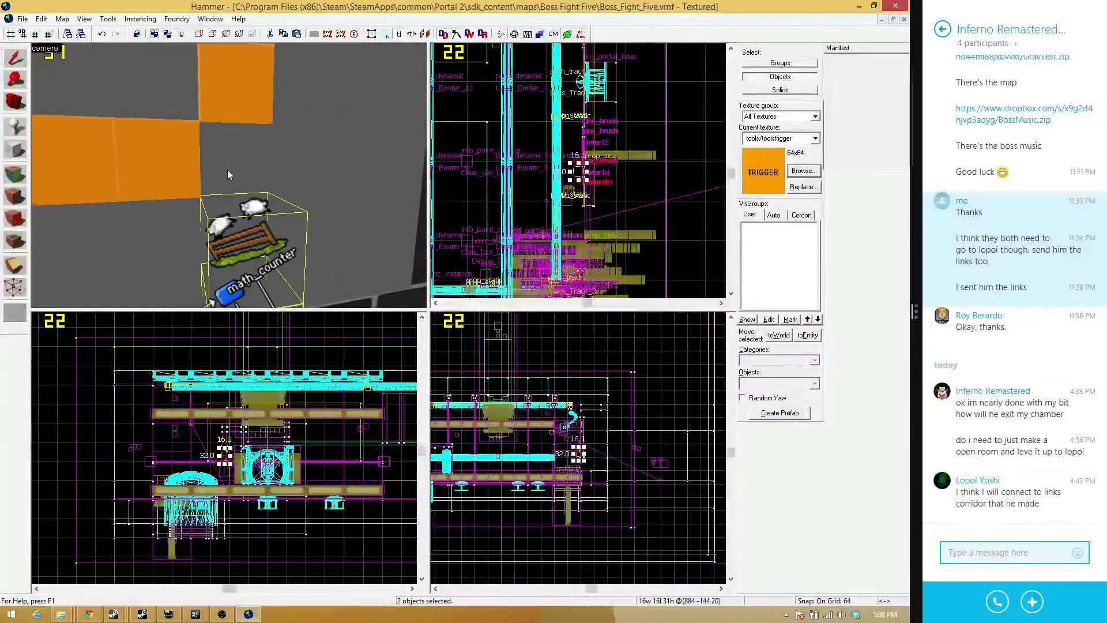
key("ctrl+z")
key("ctrl+z")
key("ctrl+z")
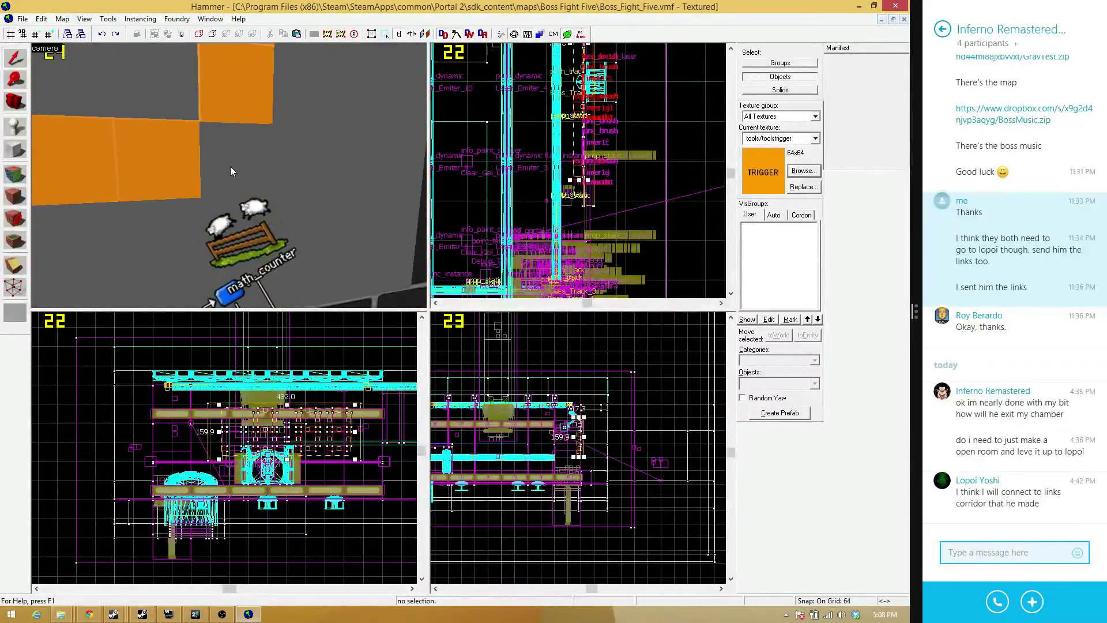
Remove the seconds digit's logic_case from the selection and delete the other three digits with their logic entities
key("z")
key("z")
left_click(373, 166, "ctrl")
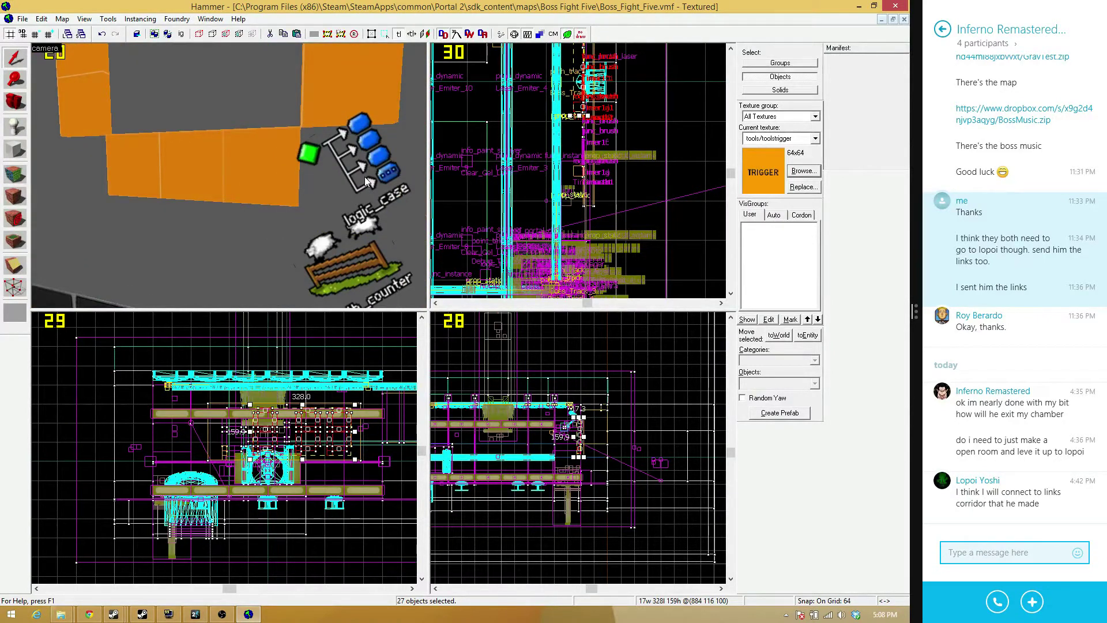
key("Escape")
Select the remaining digit's math_counter, logic_case and all seven segment brushes, leaving out the logic_timer
key("z")
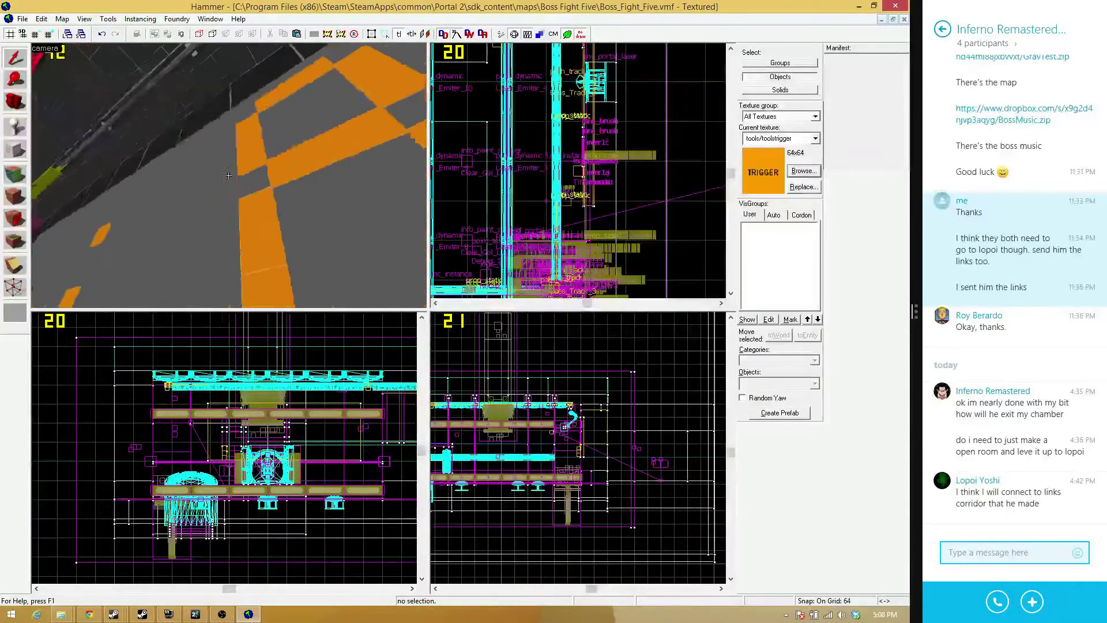
key("s")
left_click(258, 253)
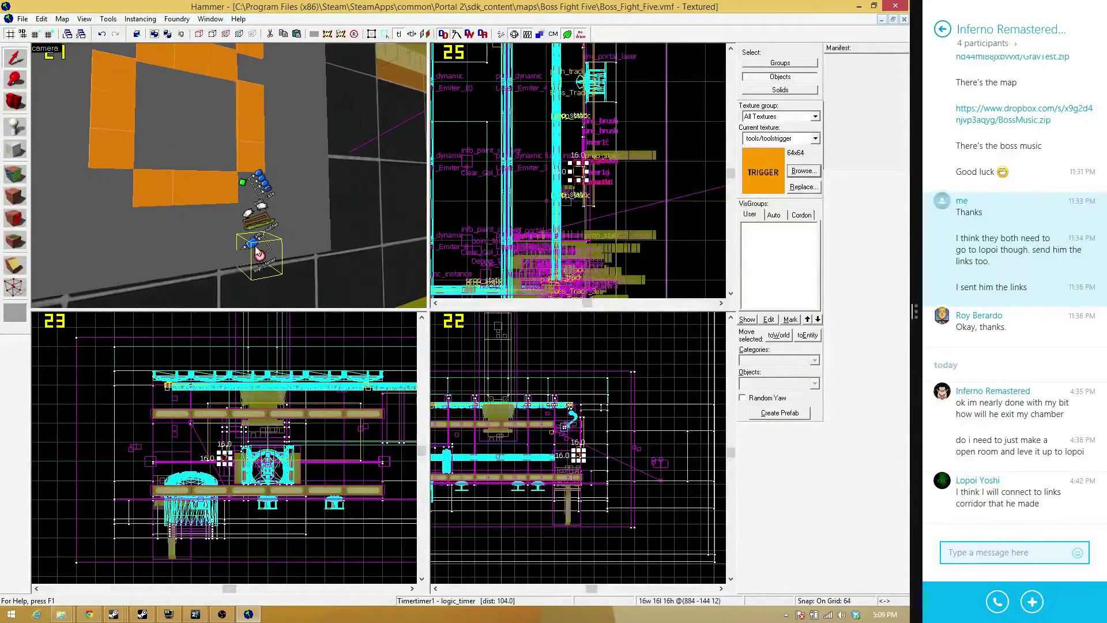
left_click(257, 221, "ctrl")
left_click(257, 220)
left_click(256, 187, "ctrl")
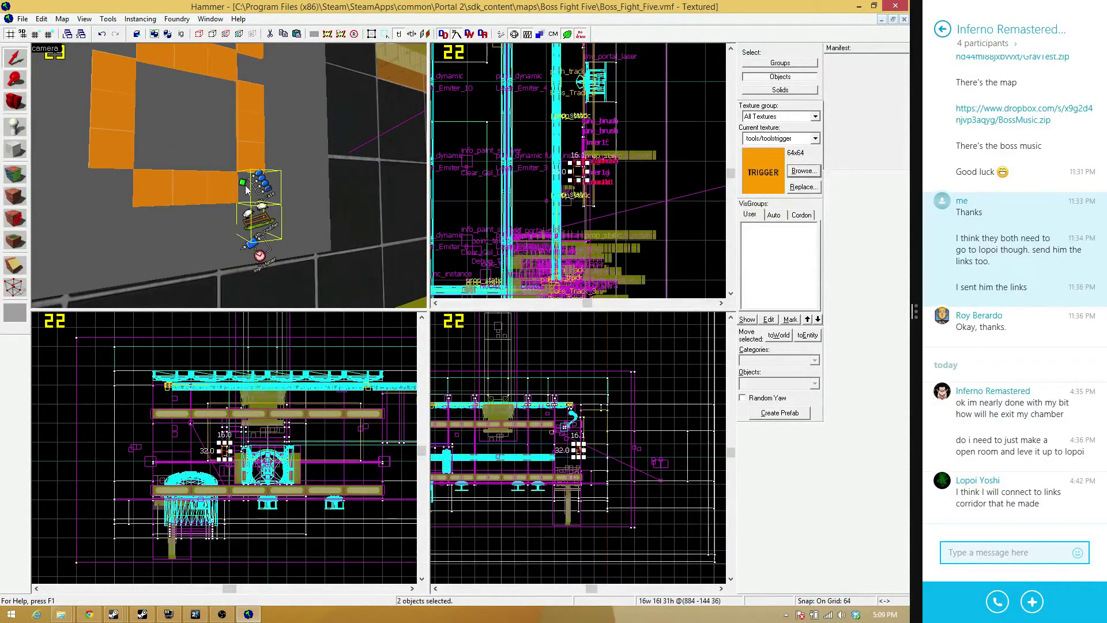
left_click(228, 186, "ctrl")
left_click(249, 136, "ctrl")
left_click(129, 108, "ctrl")
left_click_drag(149, 95, 234, 196)
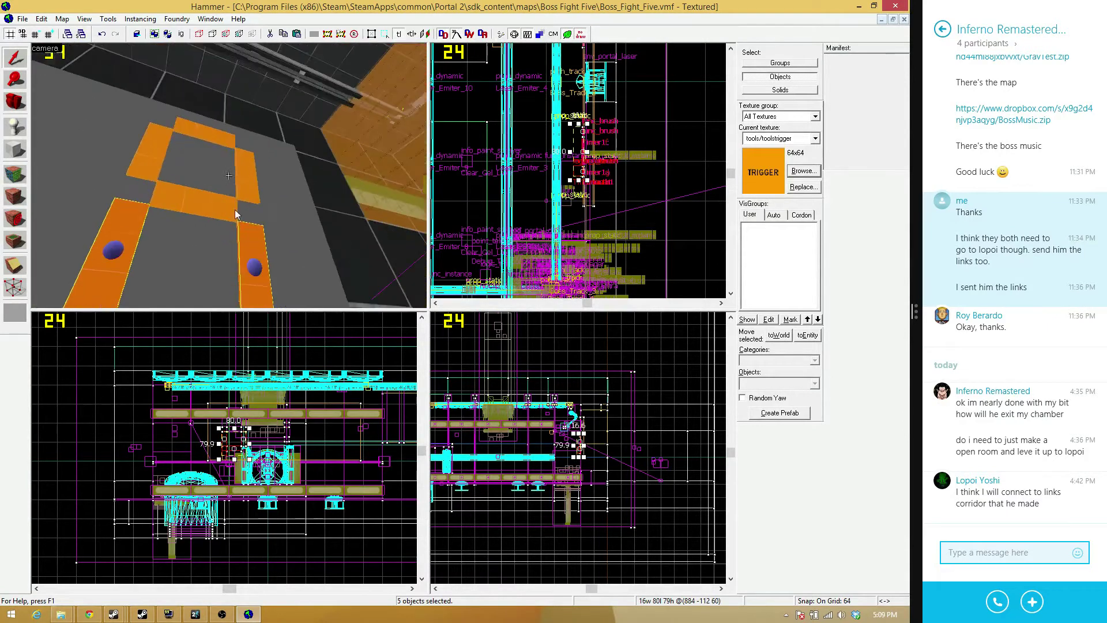
left_click(219, 210, "ctrl")
left_click(243, 179, "ctrl")
left_click(201, 129, "ctrl")
left_click(150, 161, "ctrl")
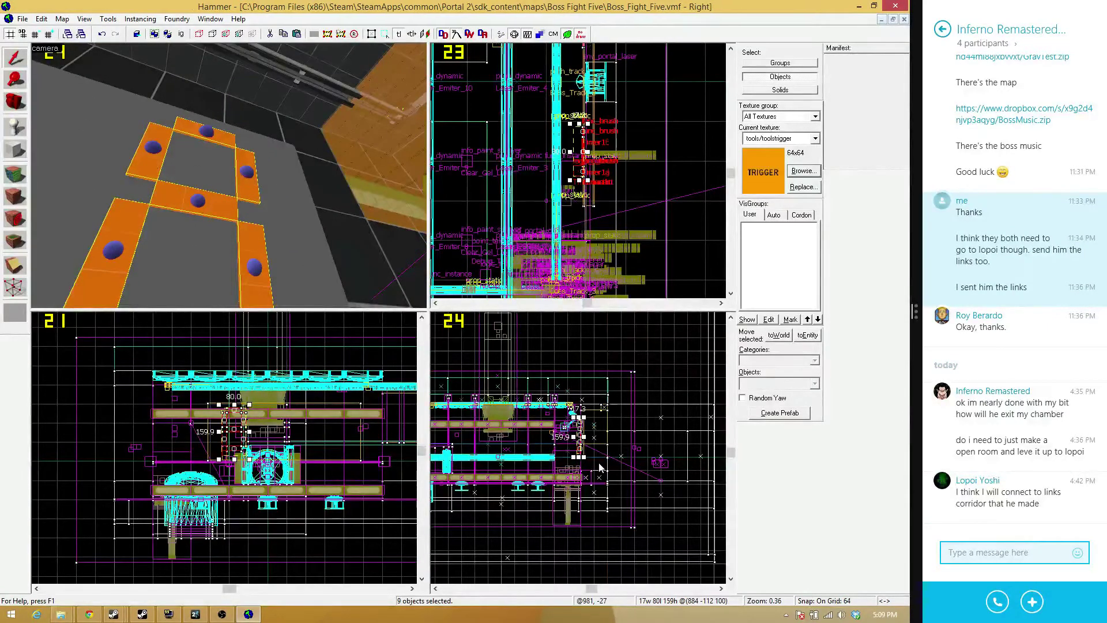
Paste one copy of the digit at the original's center with unique entity names and place it in the neighbouring digit position
key("ctrl+shift+v")
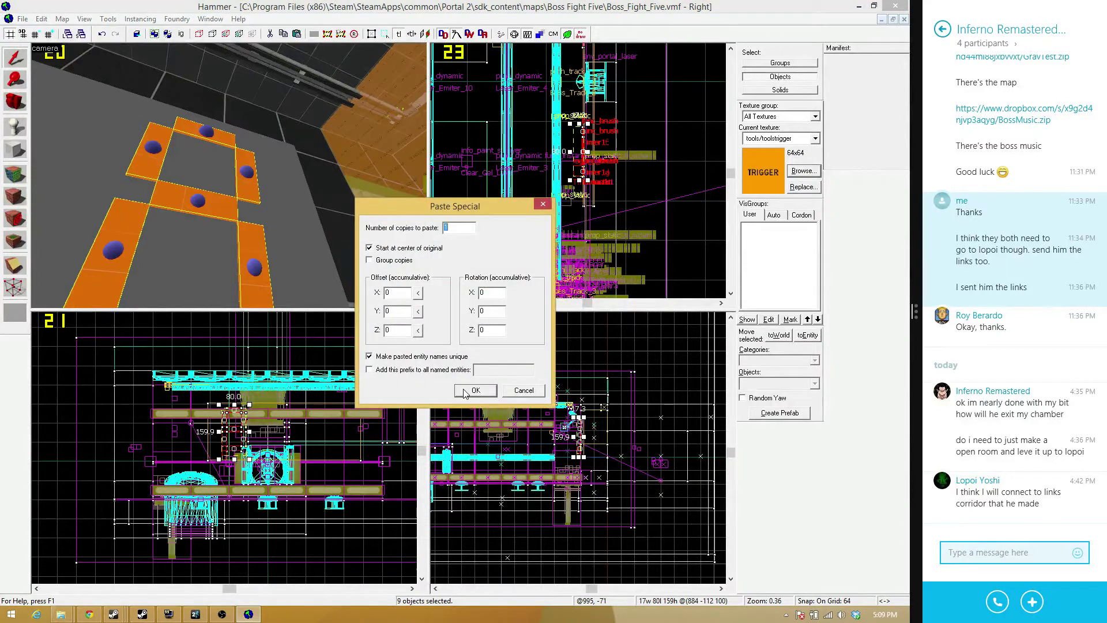
left_click(474, 390)
scroll(231, 440, "up", 2)
mouse_move(234, 425)
left_mouse_down()
mouse_move(241, 402)
mouse_move(228, 416)
left_mouse_up()
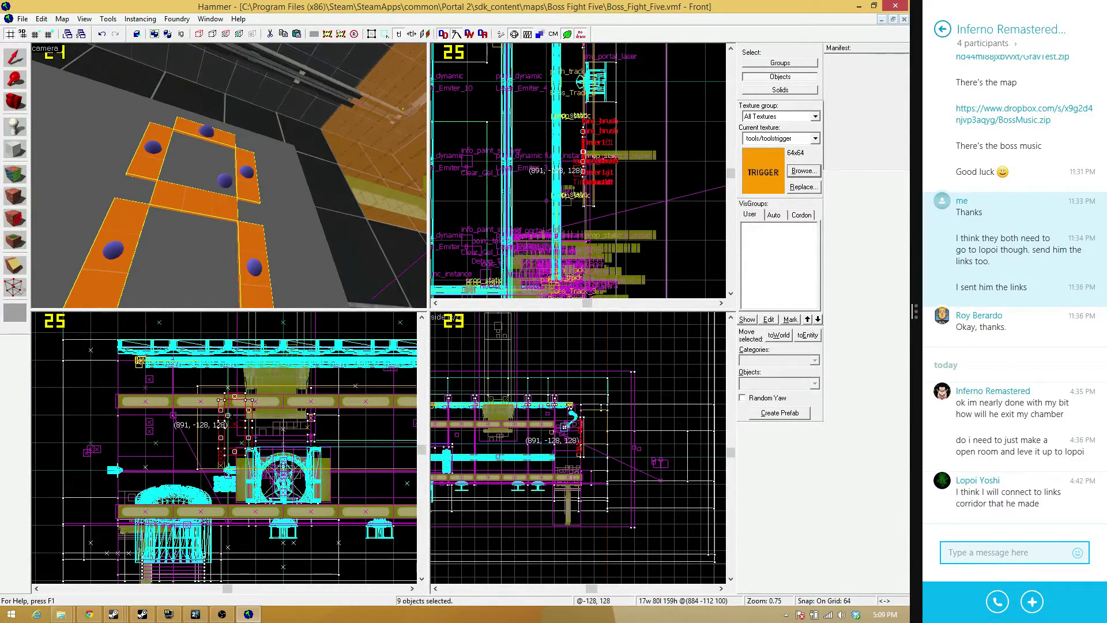
left_click_drag(228, 415, 228, 416)
scroll(232, 417, "up", 7)
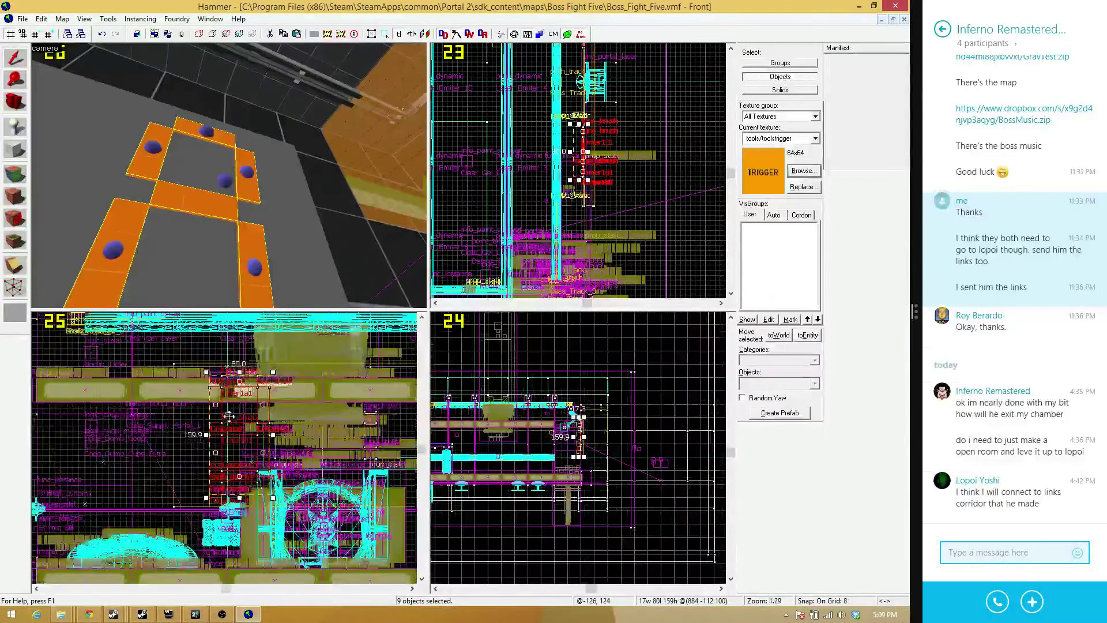
mouse_move(222, 410)
left_mouse_down()
mouse_move(248, 440)
mouse_move(328, 417)
left_mouse_up()
Move the copied digit 8 units down and 8 units closer to the original so both line up
scroll(283, 416, "down", 6)
key("z")
key("z")
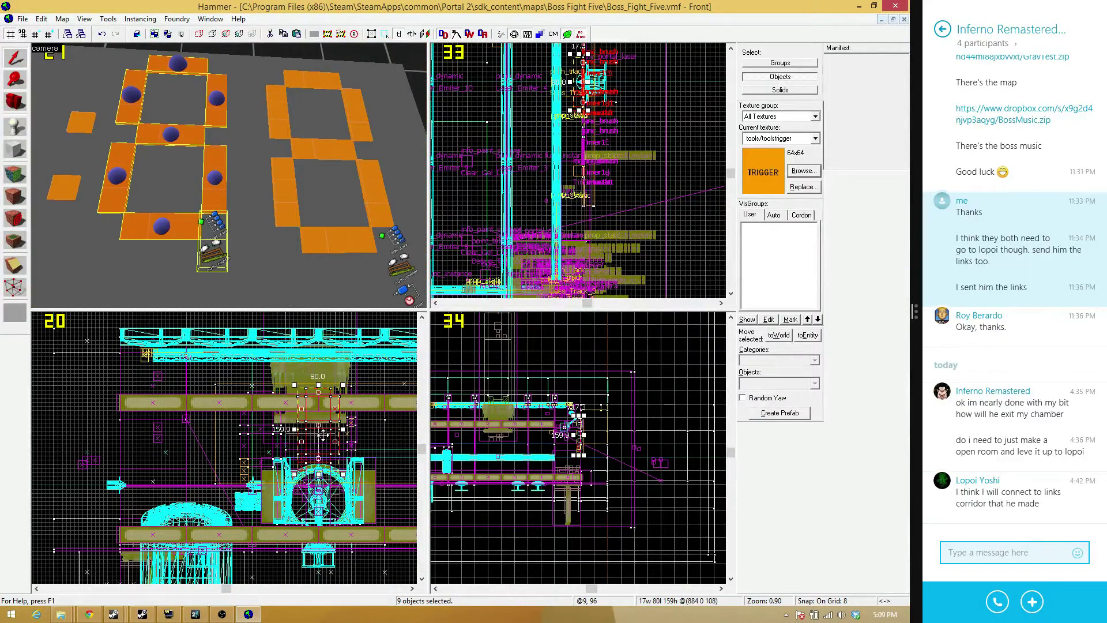
left_click_drag(323, 435, 319, 441)
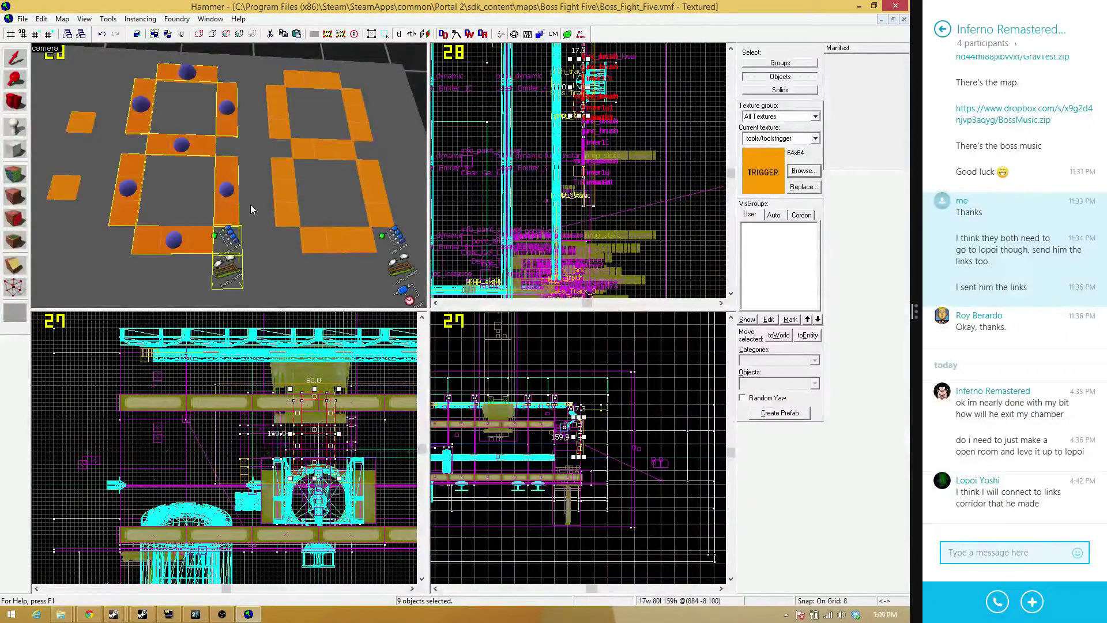
Review the keyvalues and inputs of the copied digit's math_counter, Timermath2
key("w")
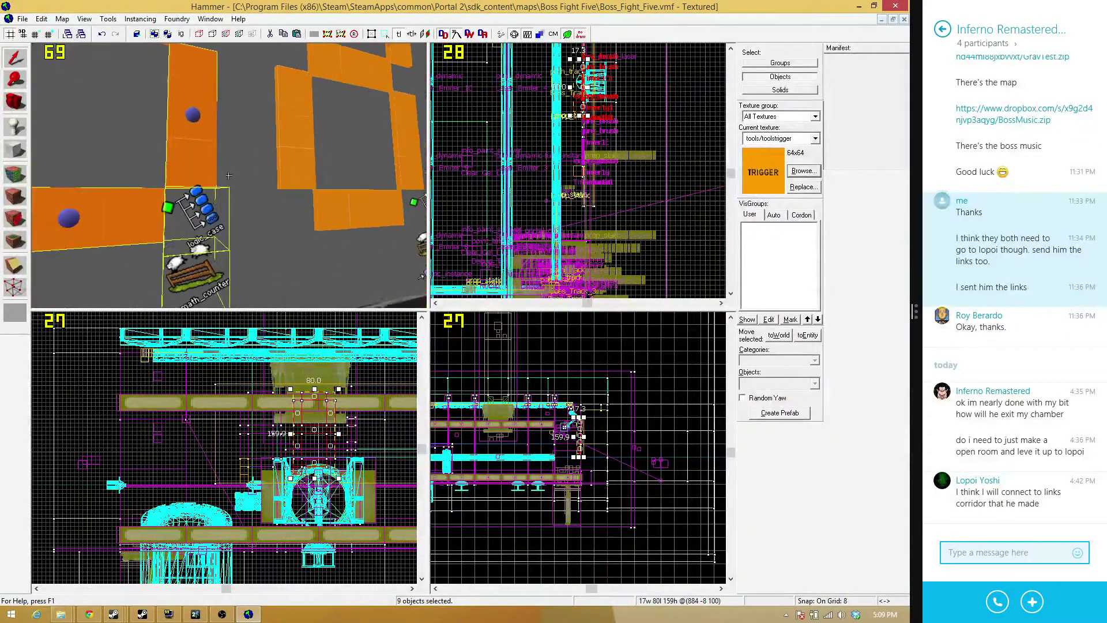
key("s")
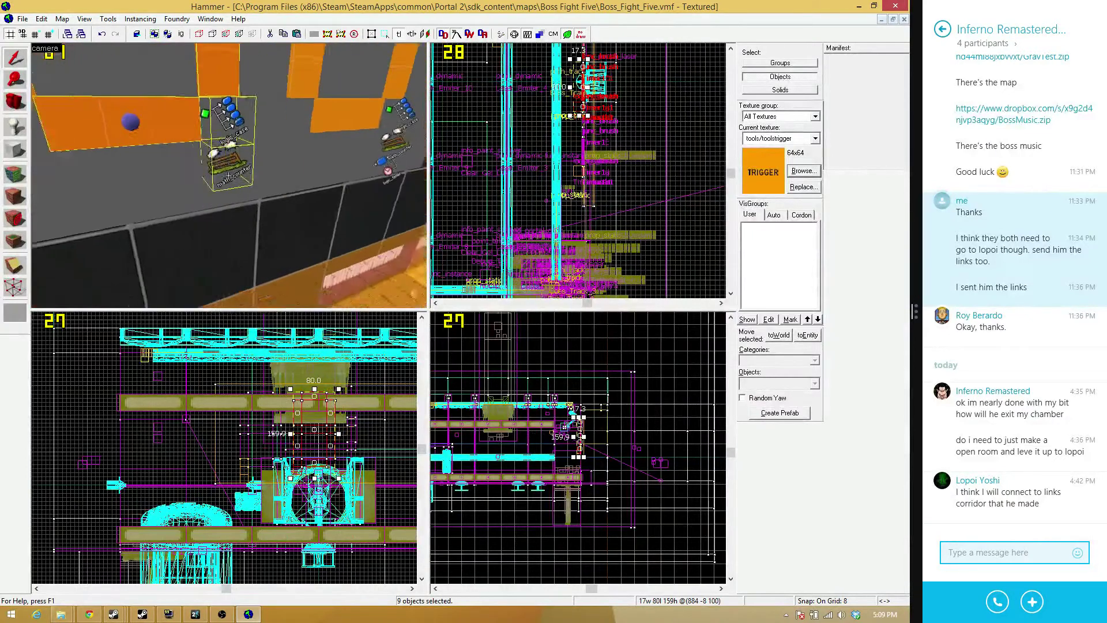
key("s")
key("w")
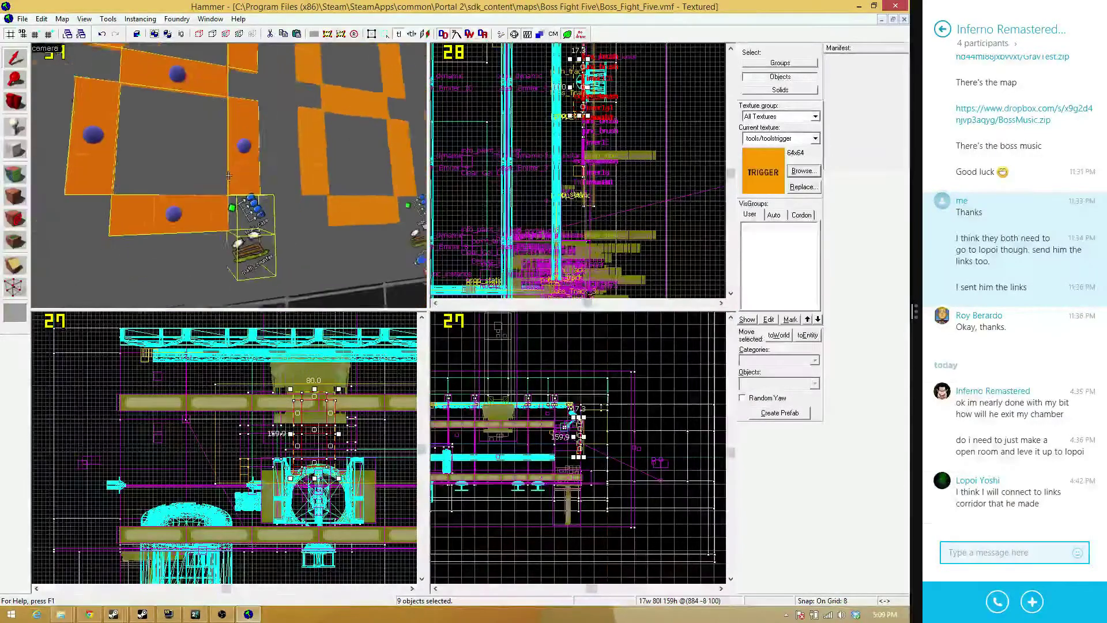
key("s")
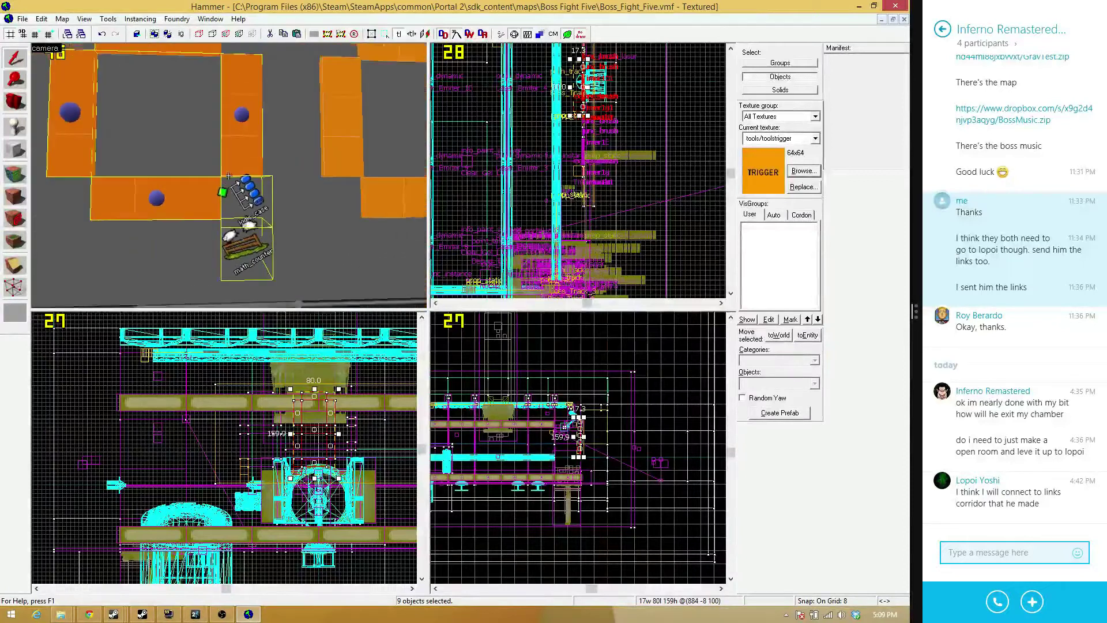
key("d")
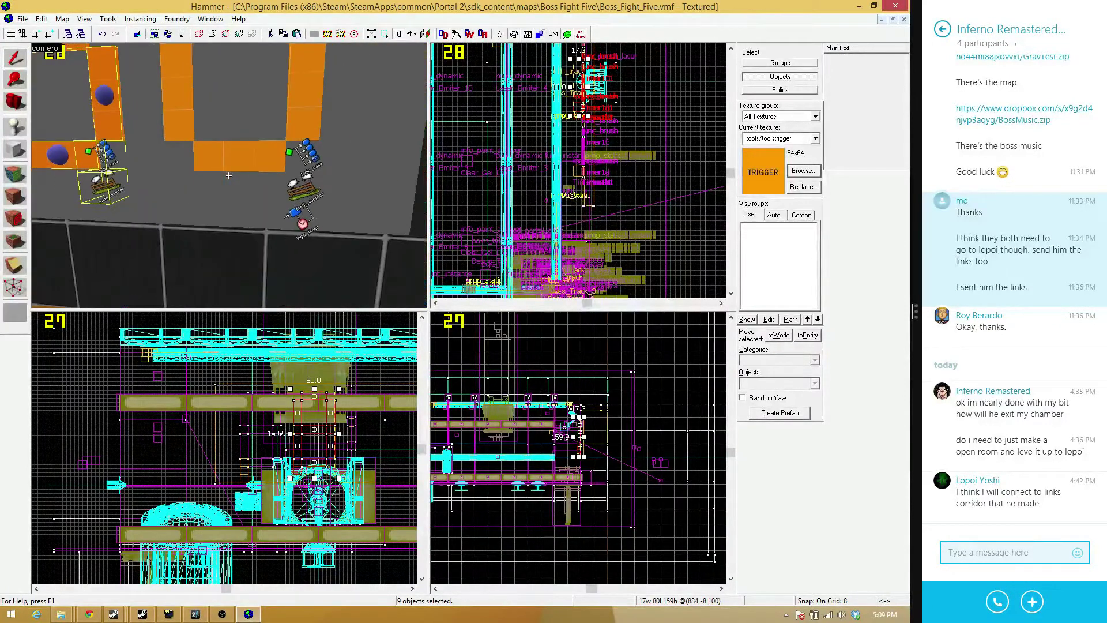
key("a")
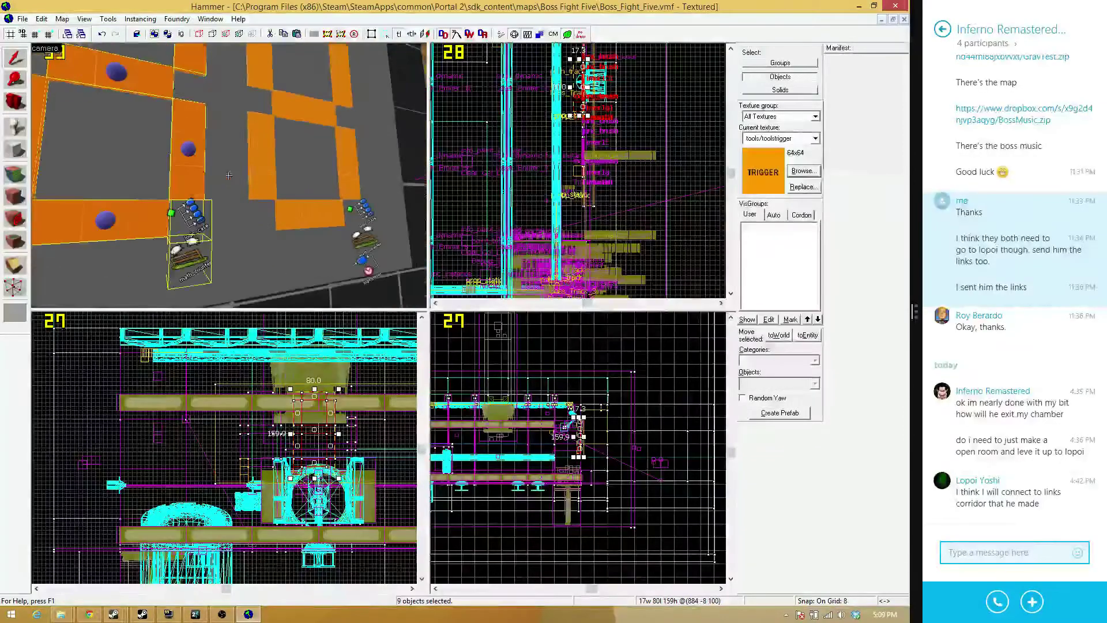
key("d")
key("z")
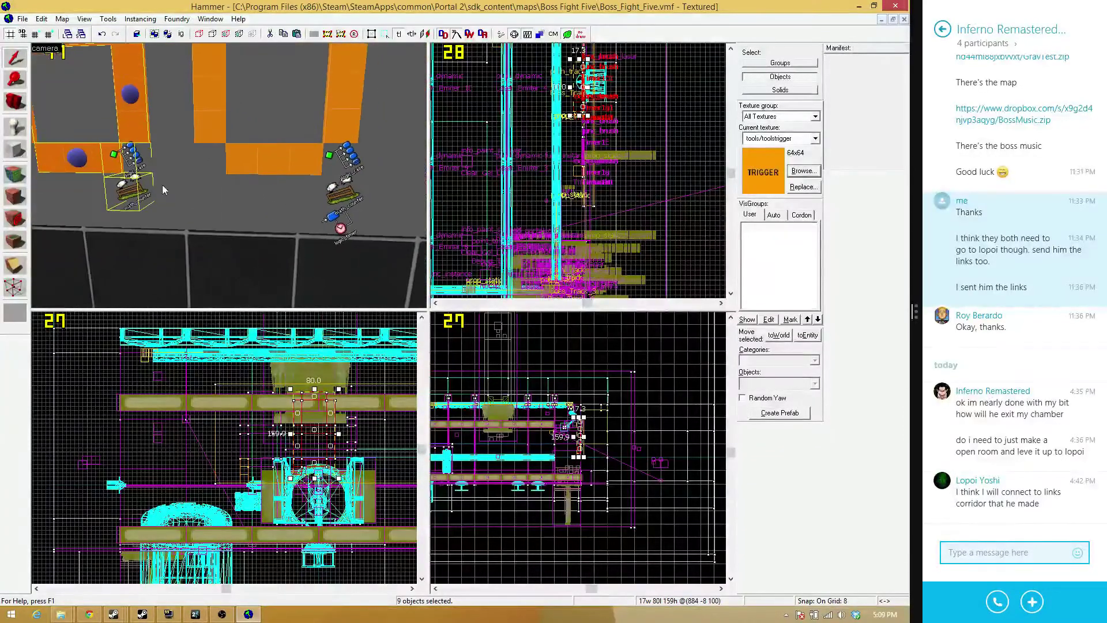
double_click(132, 191)
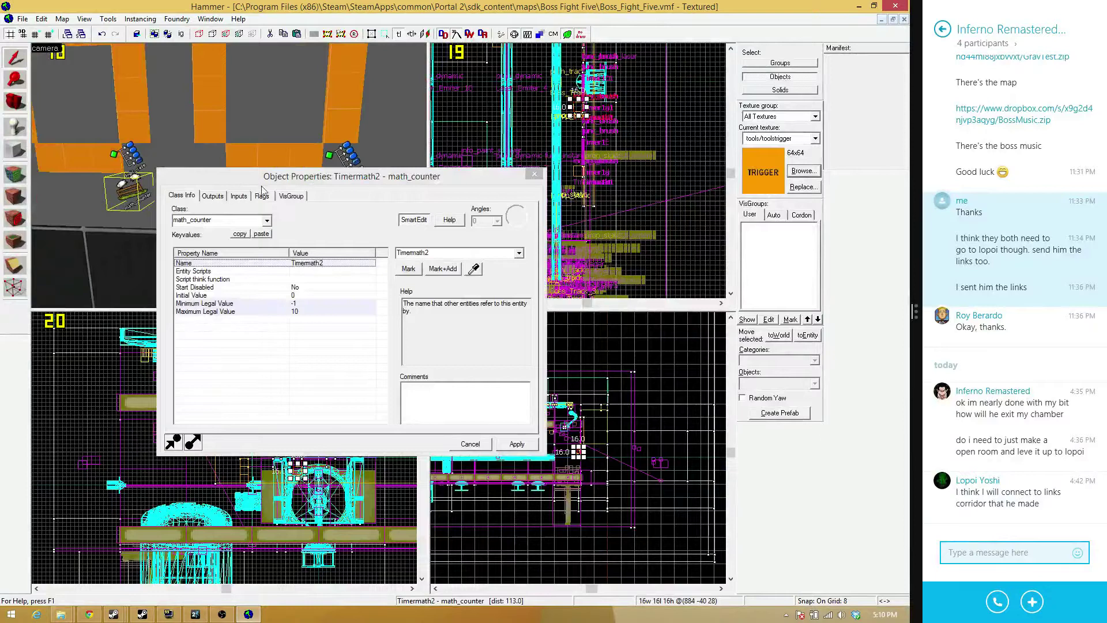
left_click(239, 196)
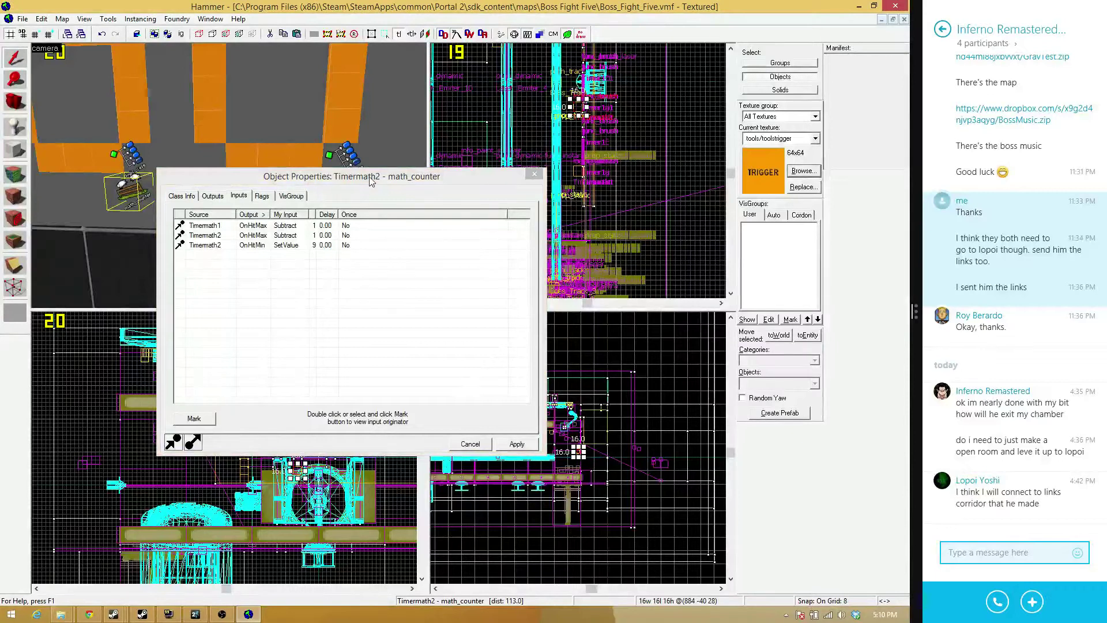
Review all outputs of the copied digit's logic_case, Timercase2, to check which segments each case targets
key("w")
key("z")
key("z")
key("z")
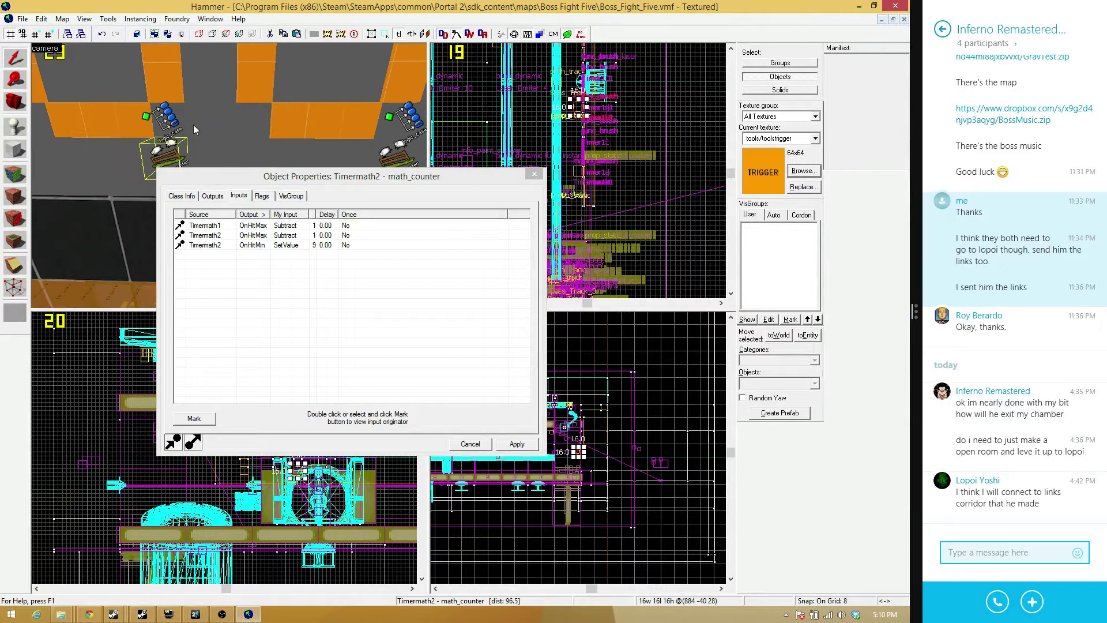
left_click(165, 123)
left_click(212, 196)
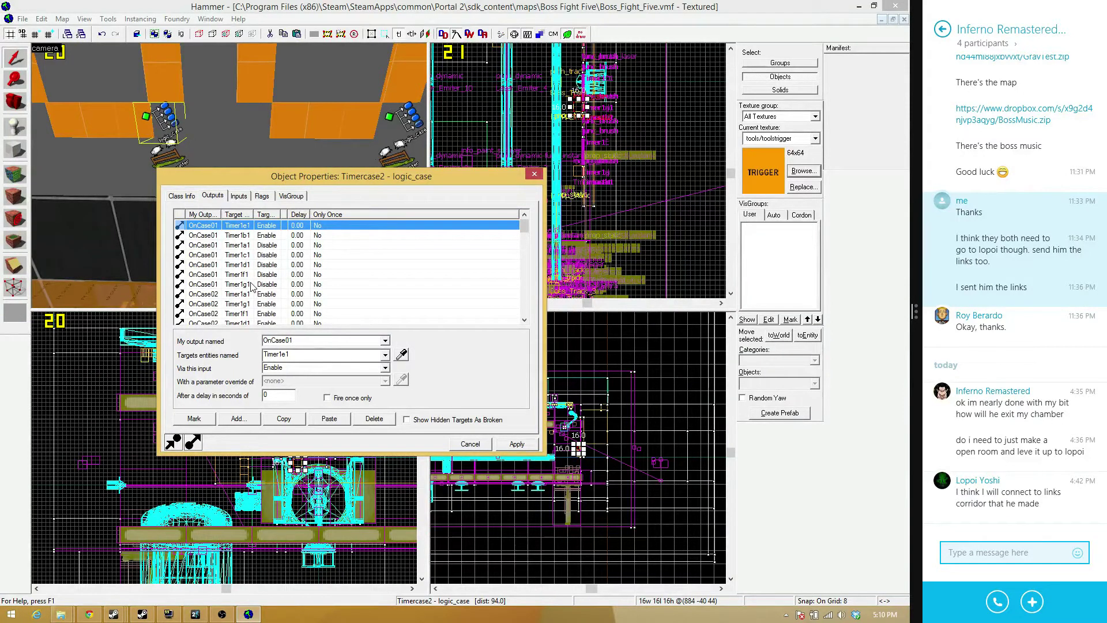
scroll(254, 247, "down", 15)
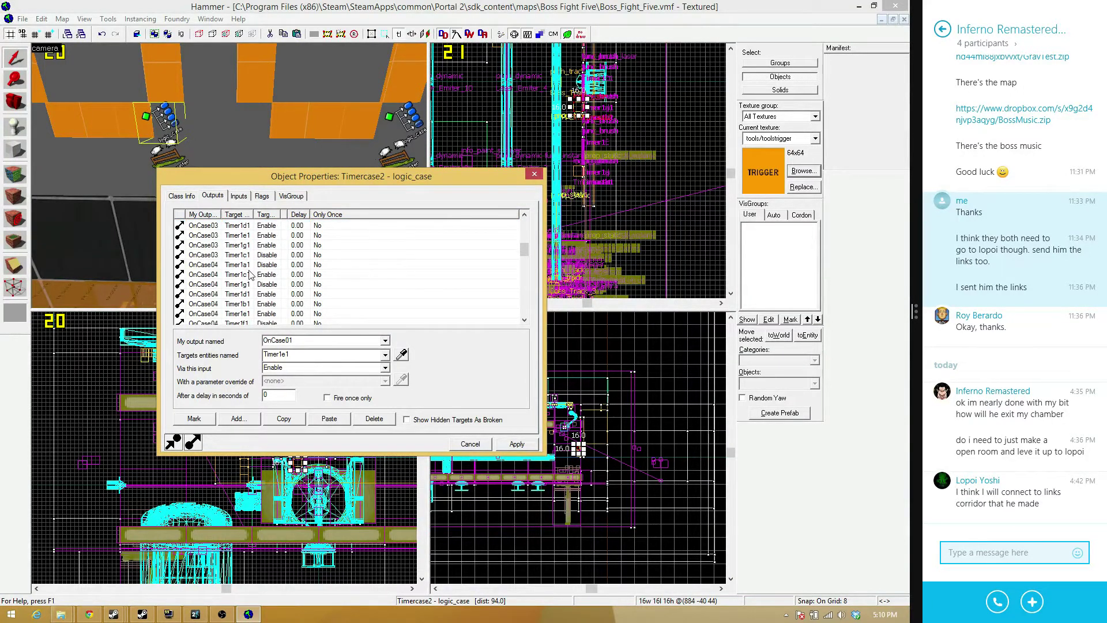
scroll(250, 295, "down", 3)
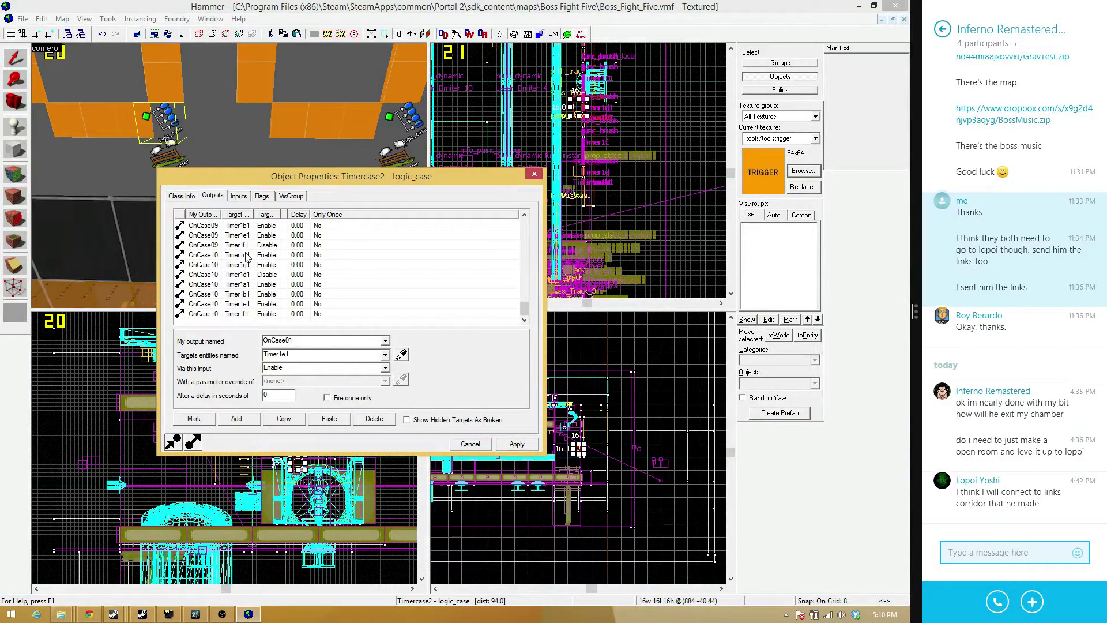
Inspect the properties of the copied digit's segment brush Timer1e1 to check its name
left_click(299, 155)
left_click_drag(350, 178, 677, 96)
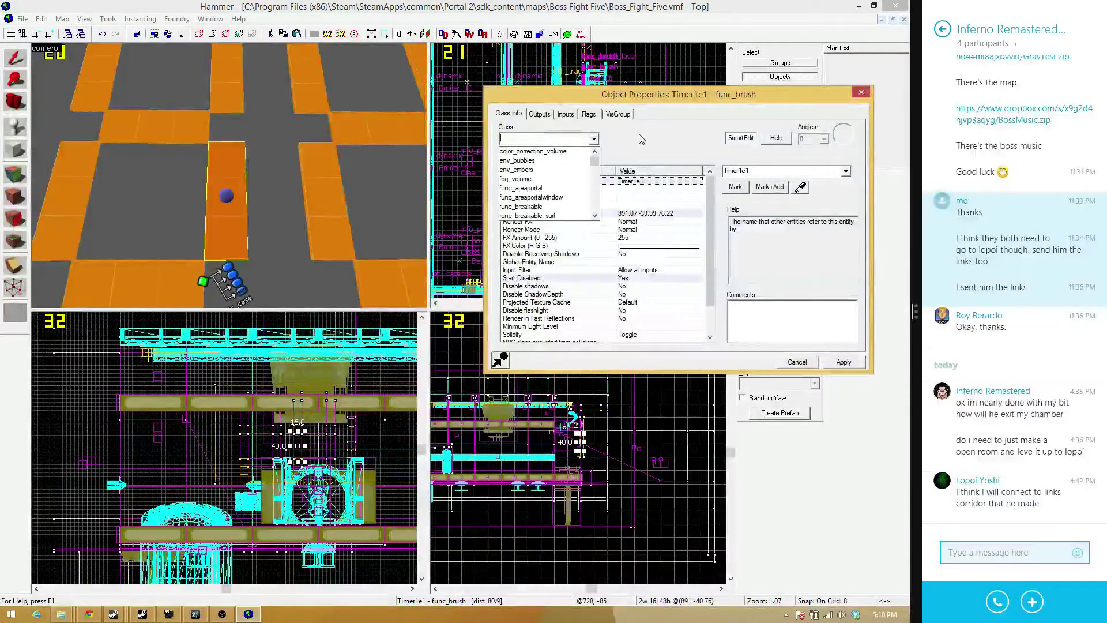
left_click(441, 180)
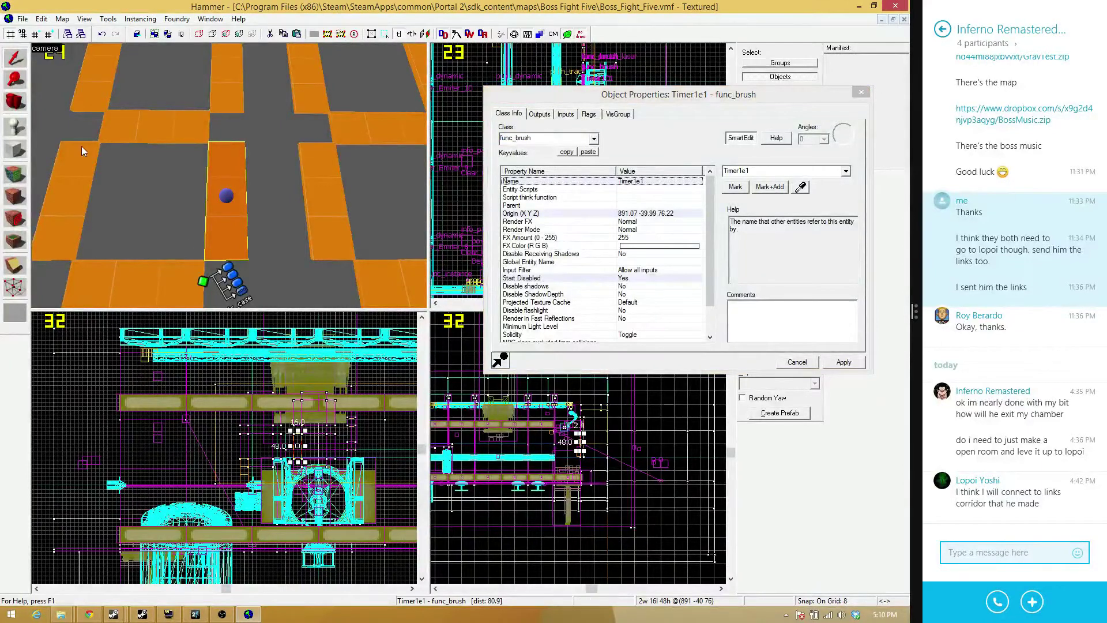
key("z")
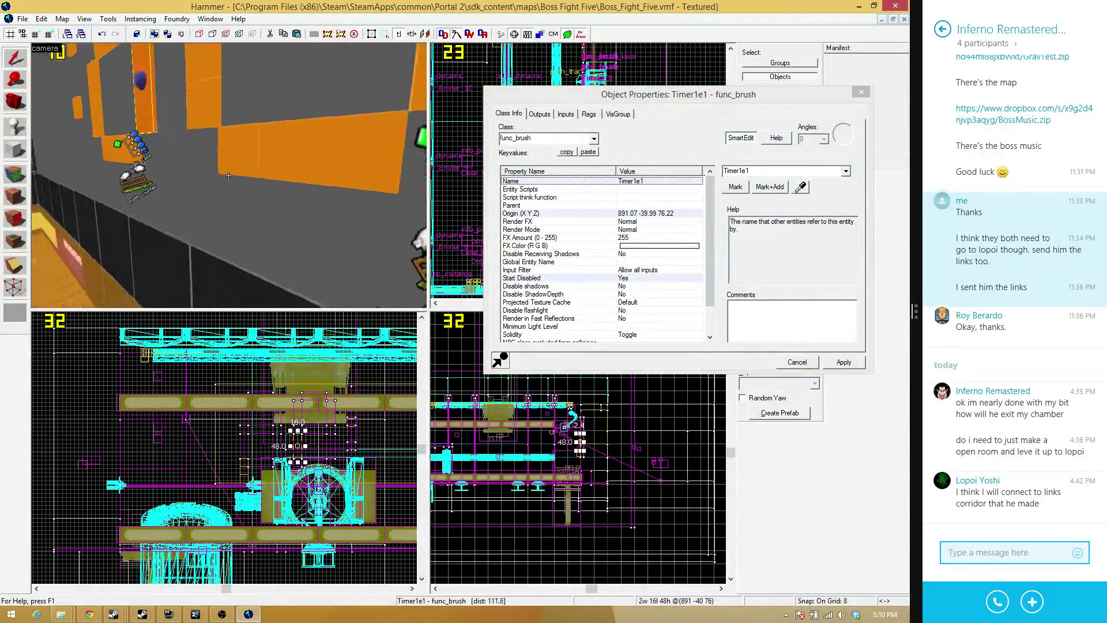
key("a")
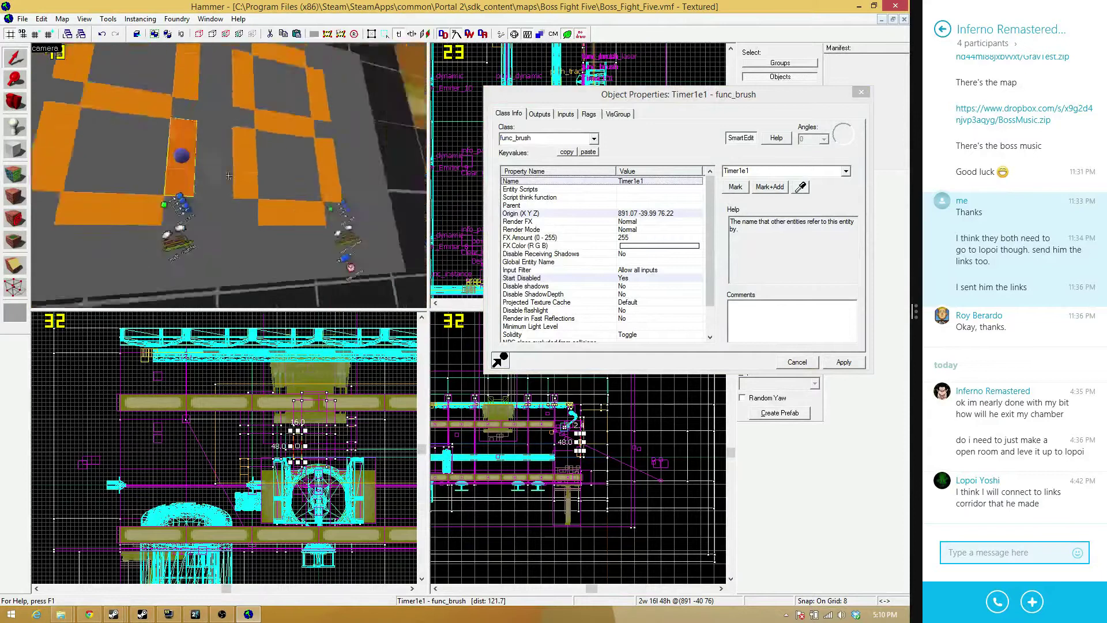
Inspect the case keyvalues of the copied digit's logic_case, Timercase2, and look over the neighbouring digits' segments
key("w")
key("z")
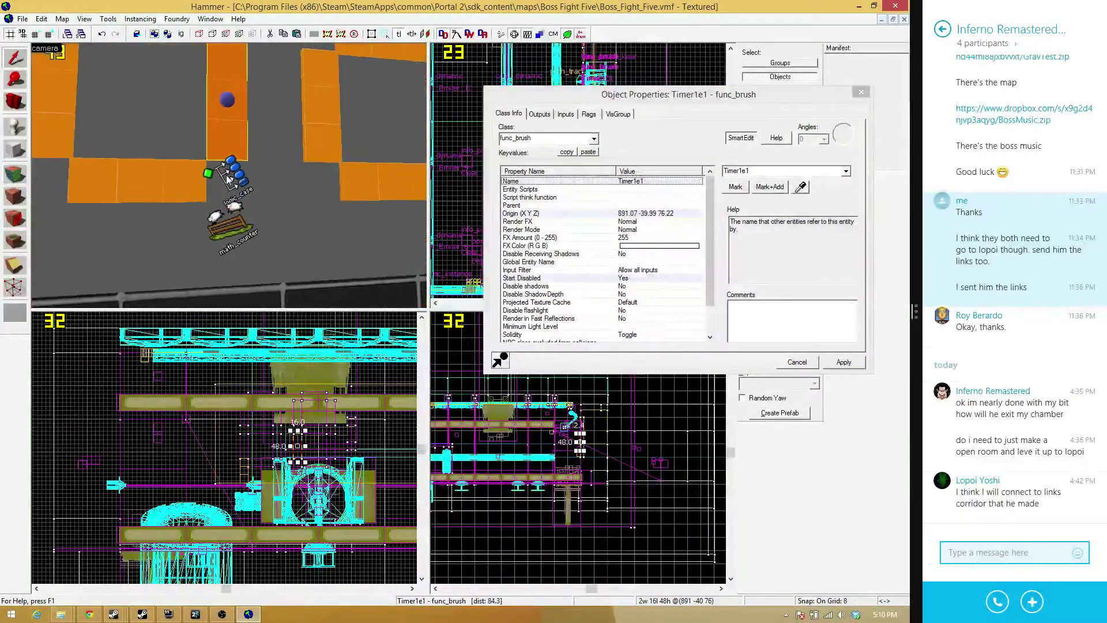
left_click(229, 179)
key("z")
key("w")
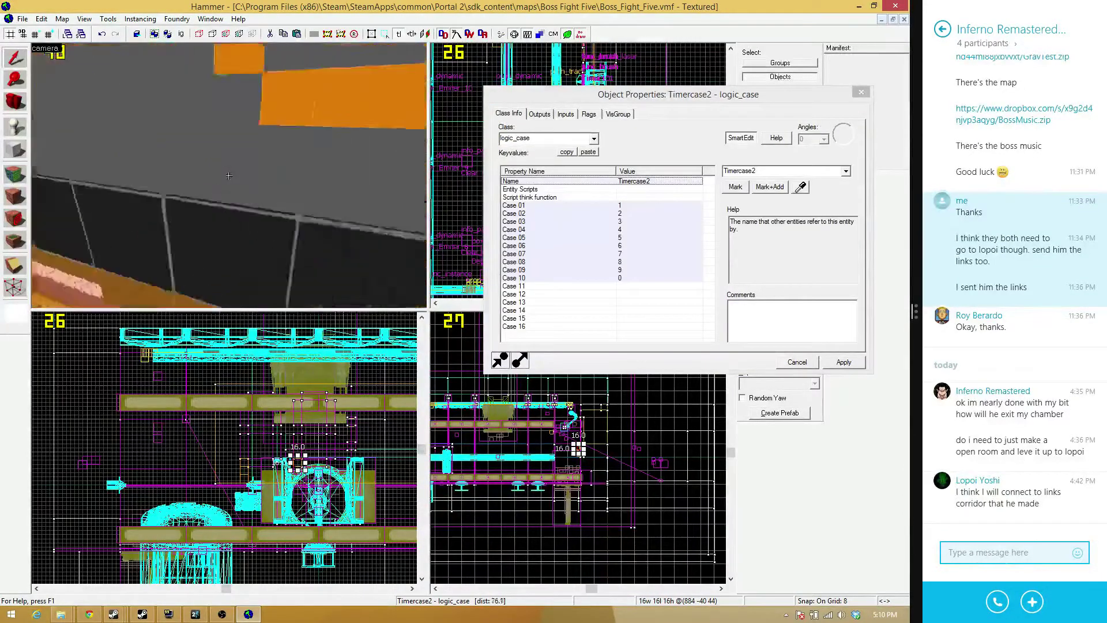
key("w")
key("w")
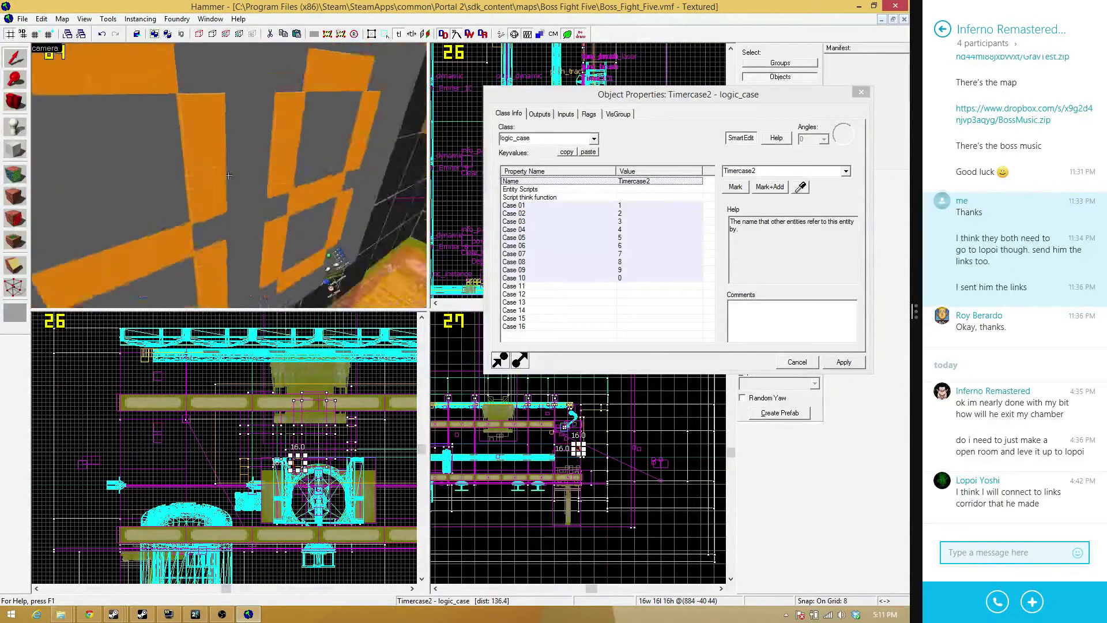
key("w")
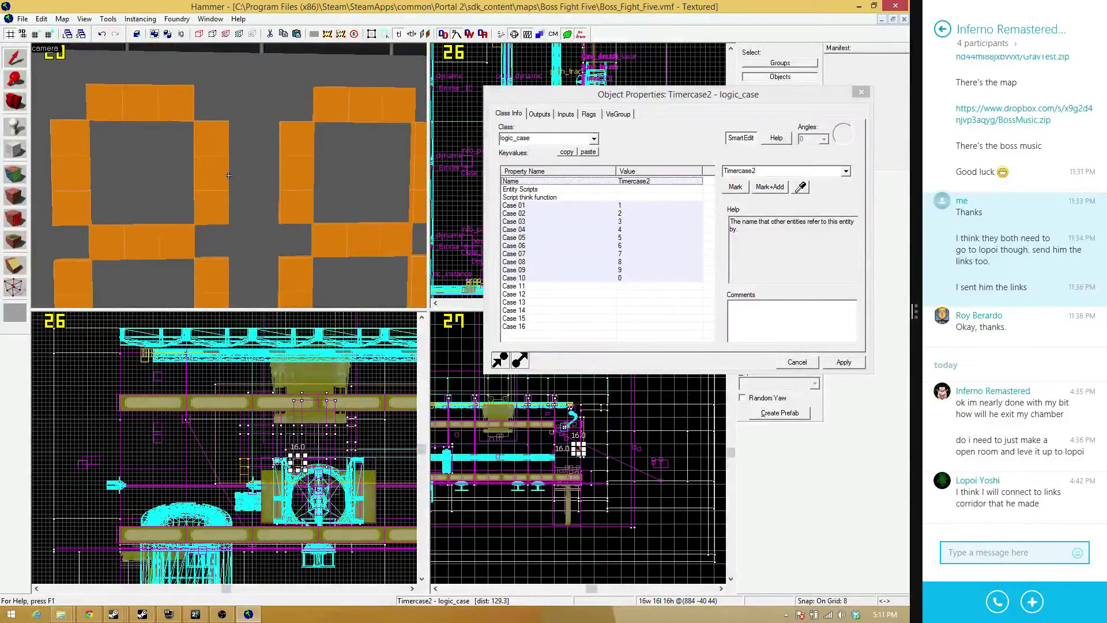
key("w")
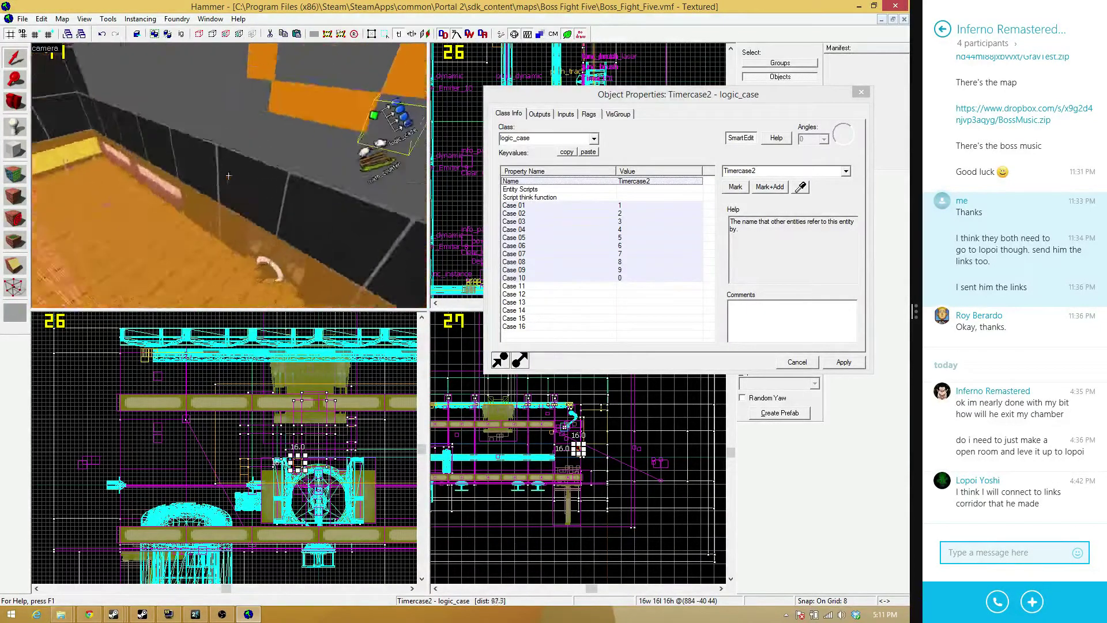
key("w")
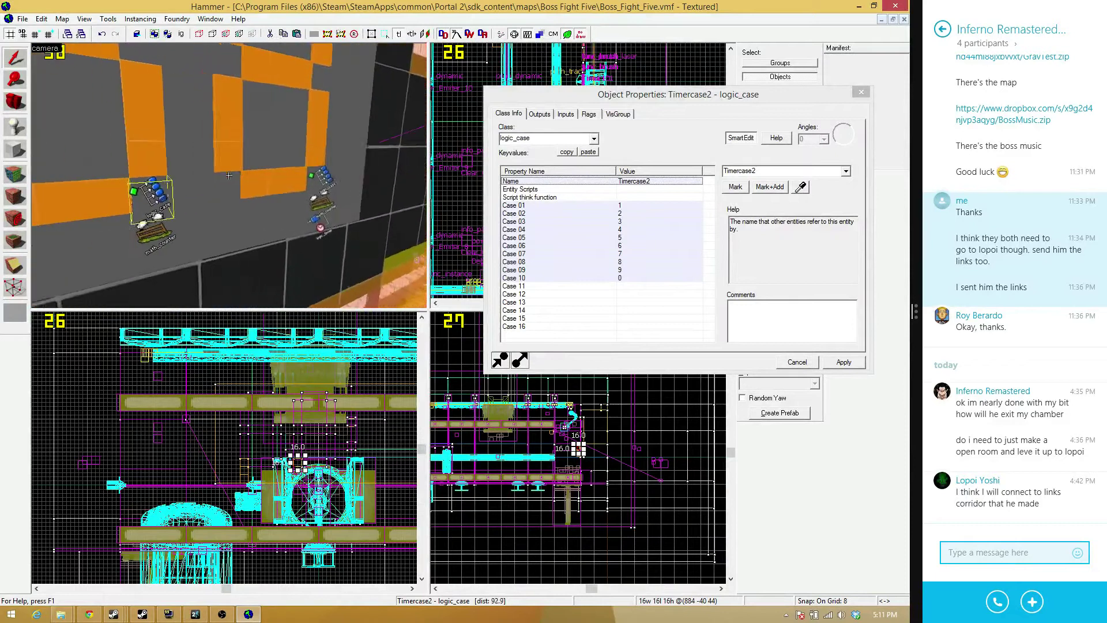
Review the inputs of the copied digit's math_counter, Timermath2, including the Subtract connection it receives from itself
key("z")
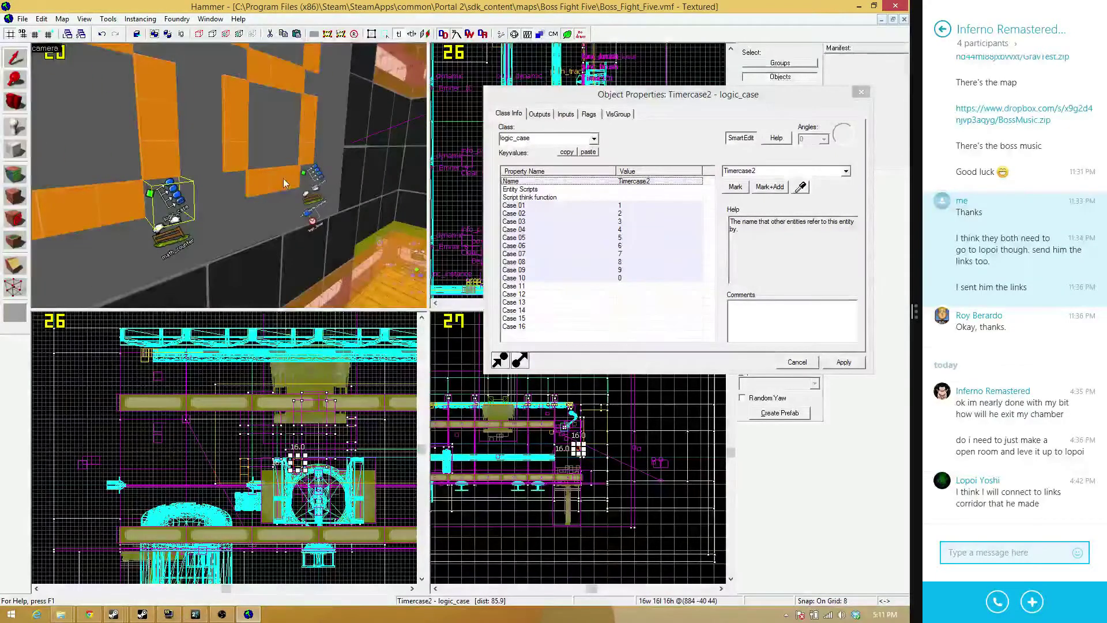
key("z")
key("w")
key("z")
left_click(219, 192)
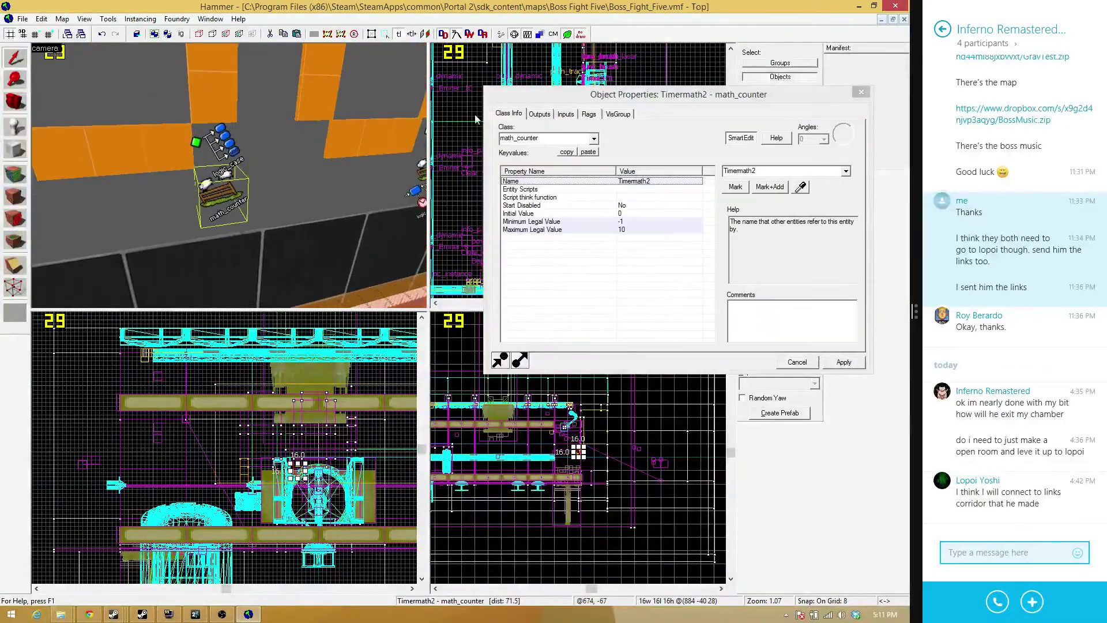
left_click(565, 115)
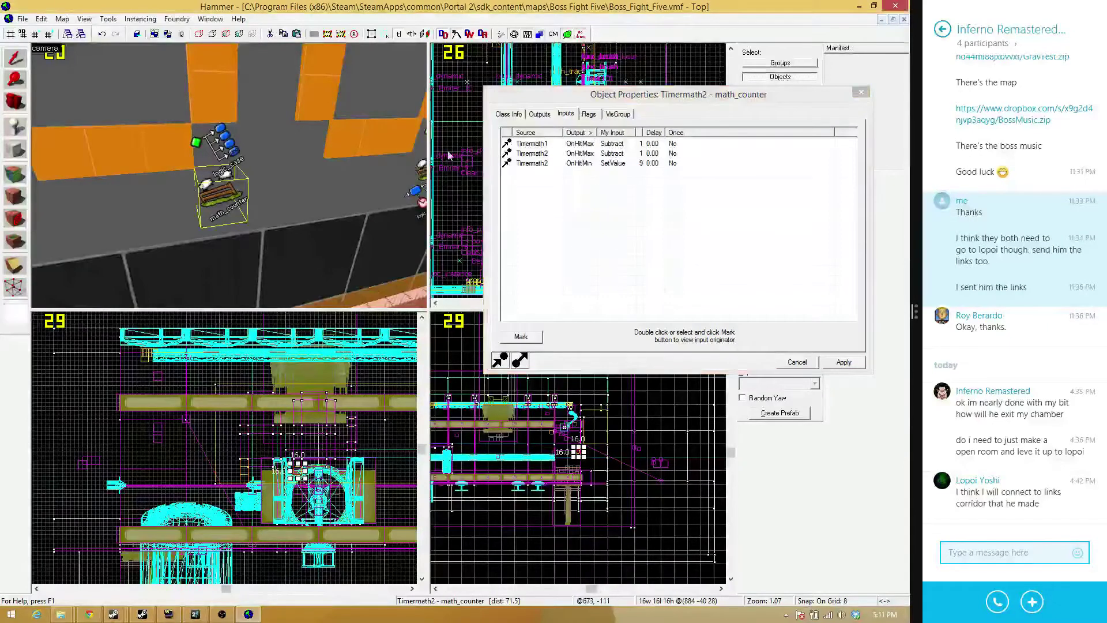
left_click(583, 154)
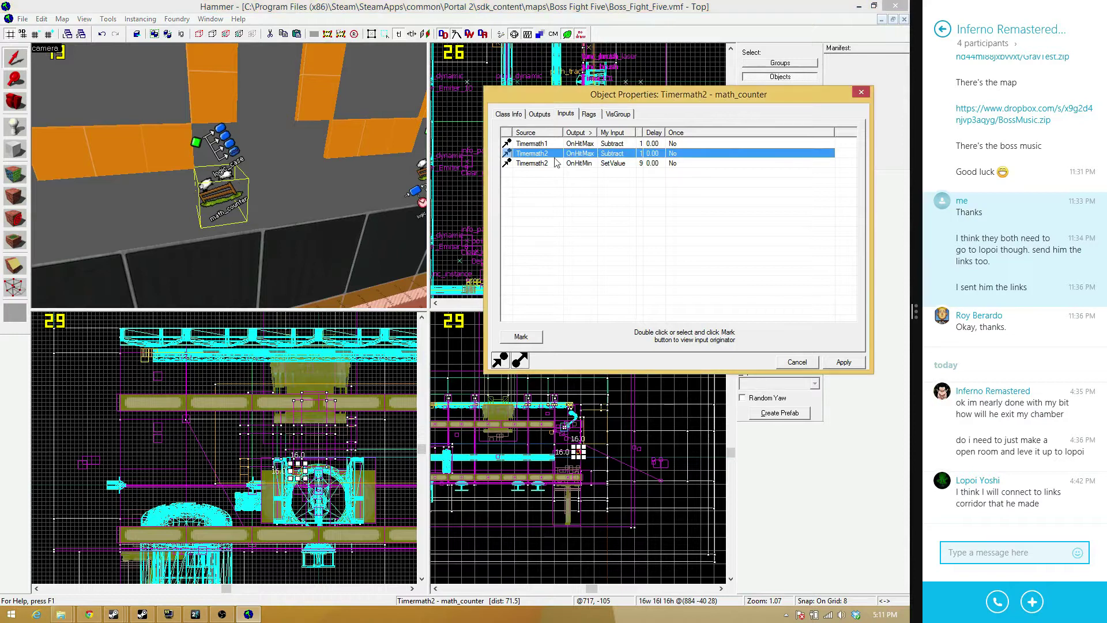
Trace Timermath2's self-targeting Subtract input back to its originating output and review the counter's outputs
key("z")
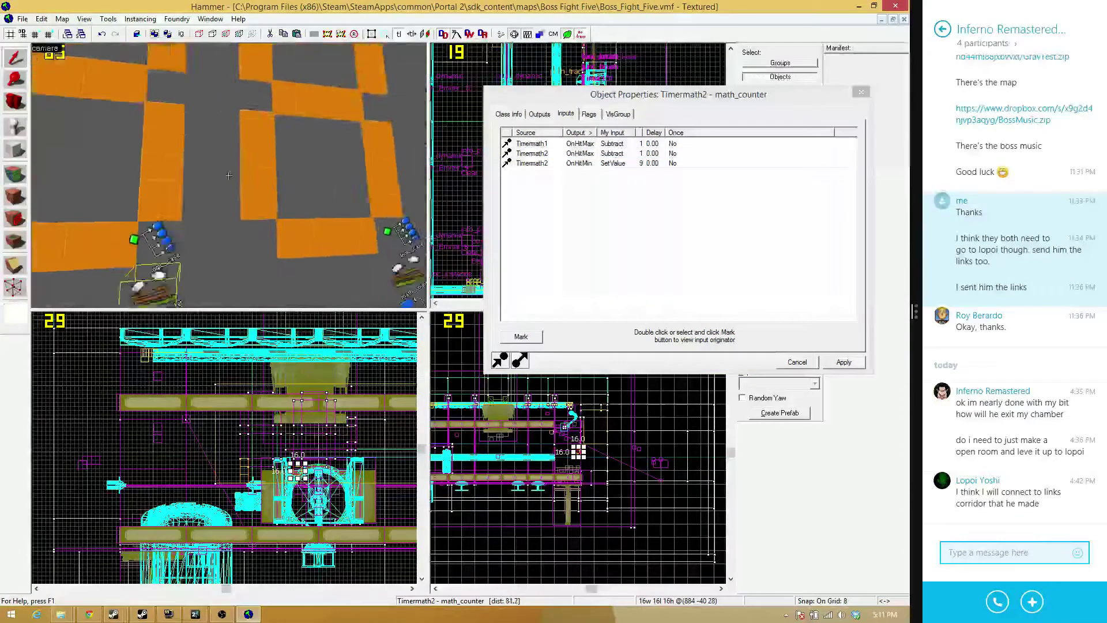
key("z")
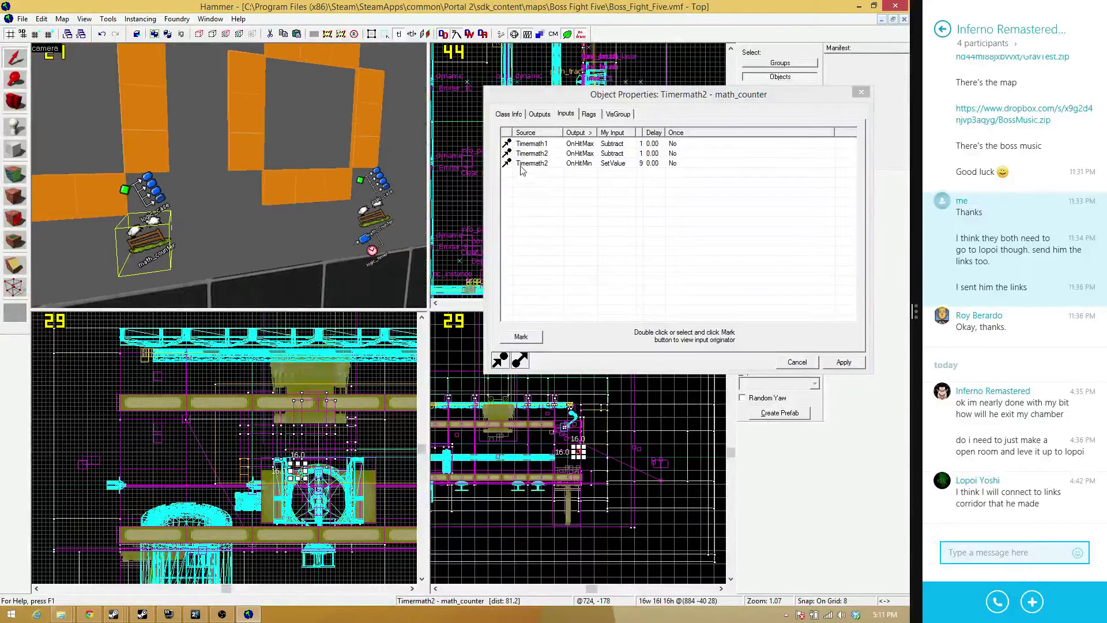
double_click(535, 156)
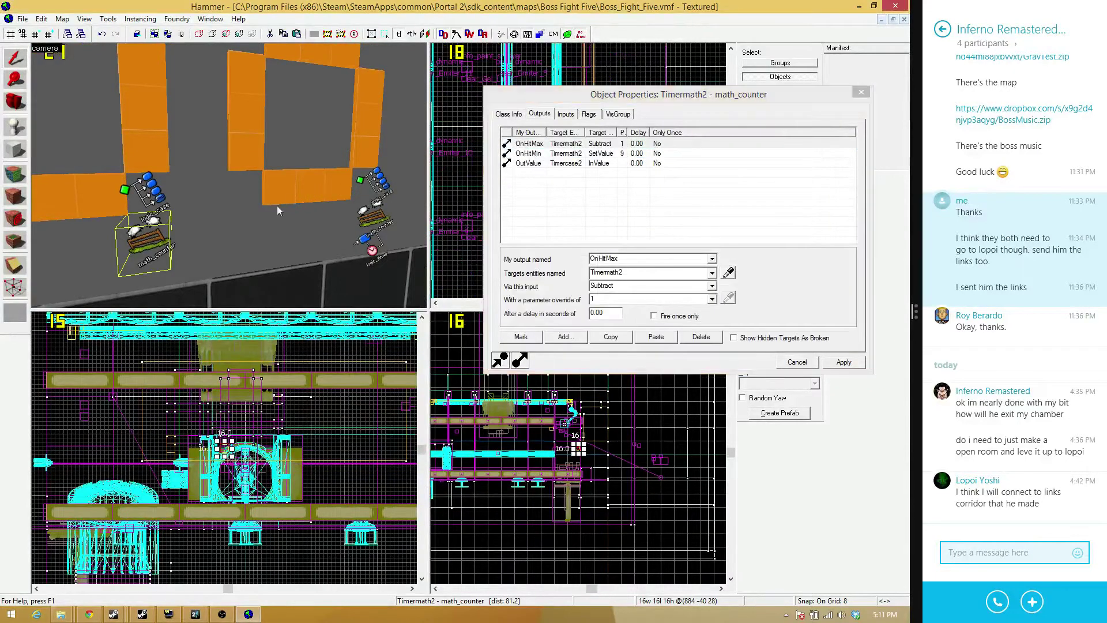
key("z")
key("w")
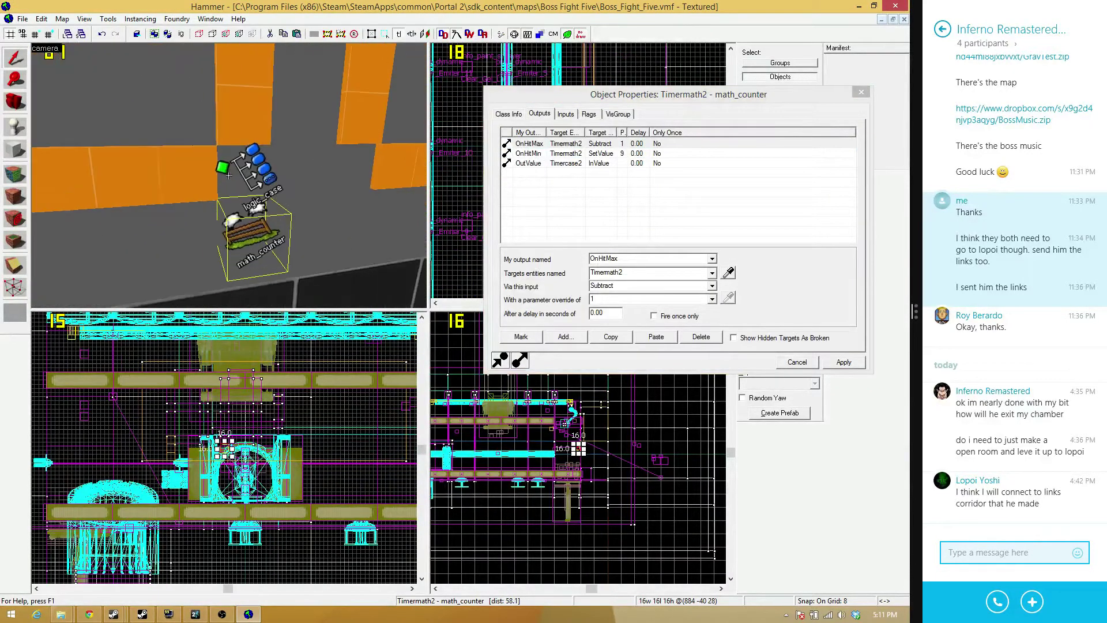
key("s")
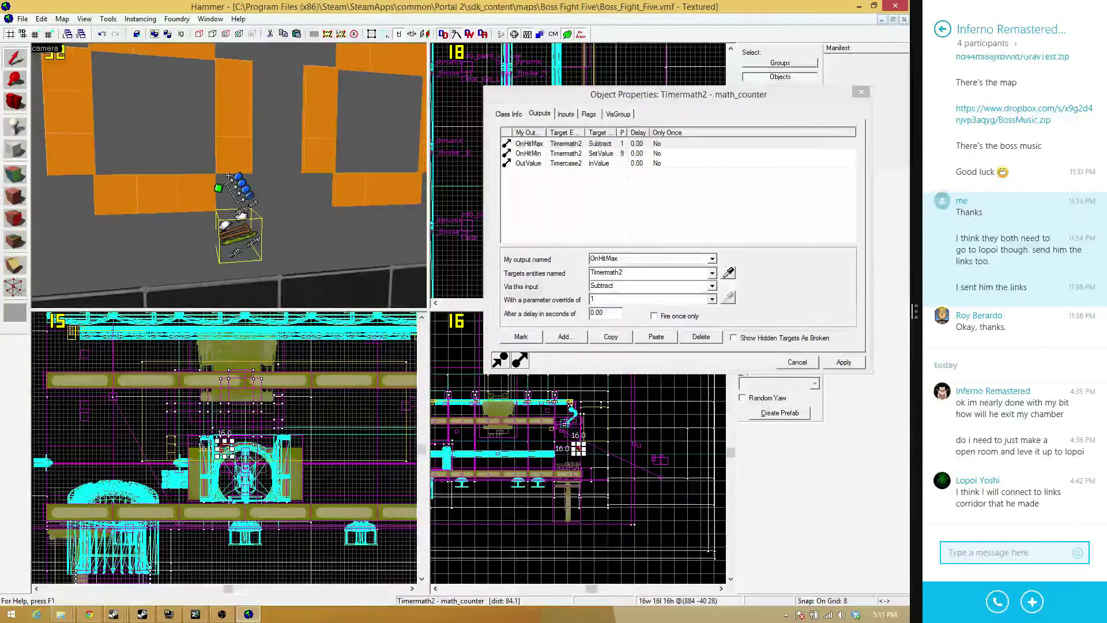
key("d")
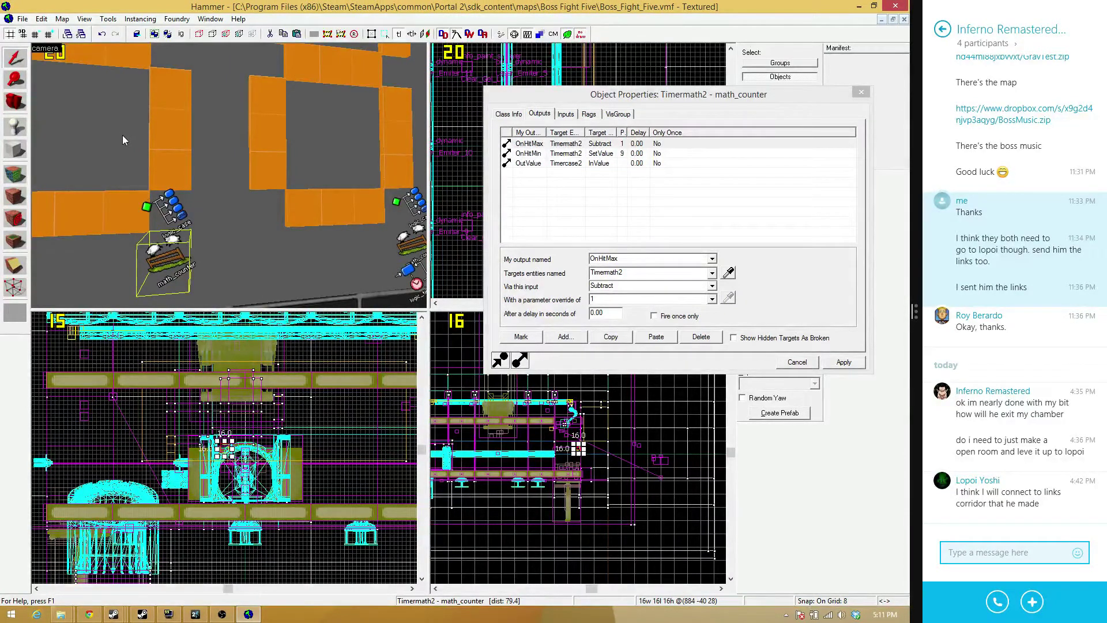
key("z")
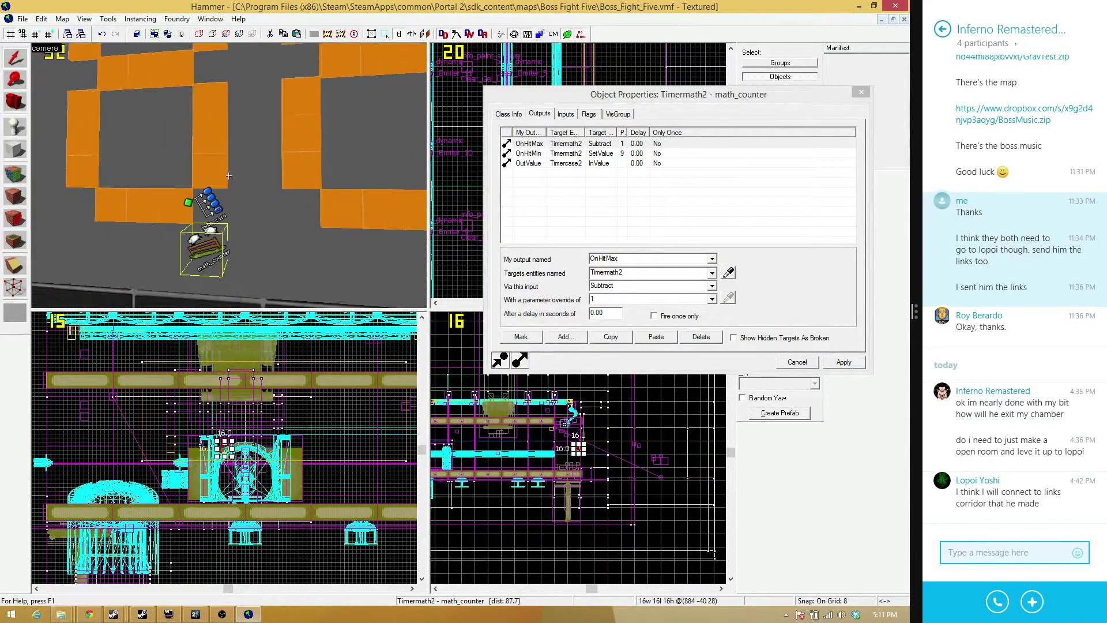
key("z")
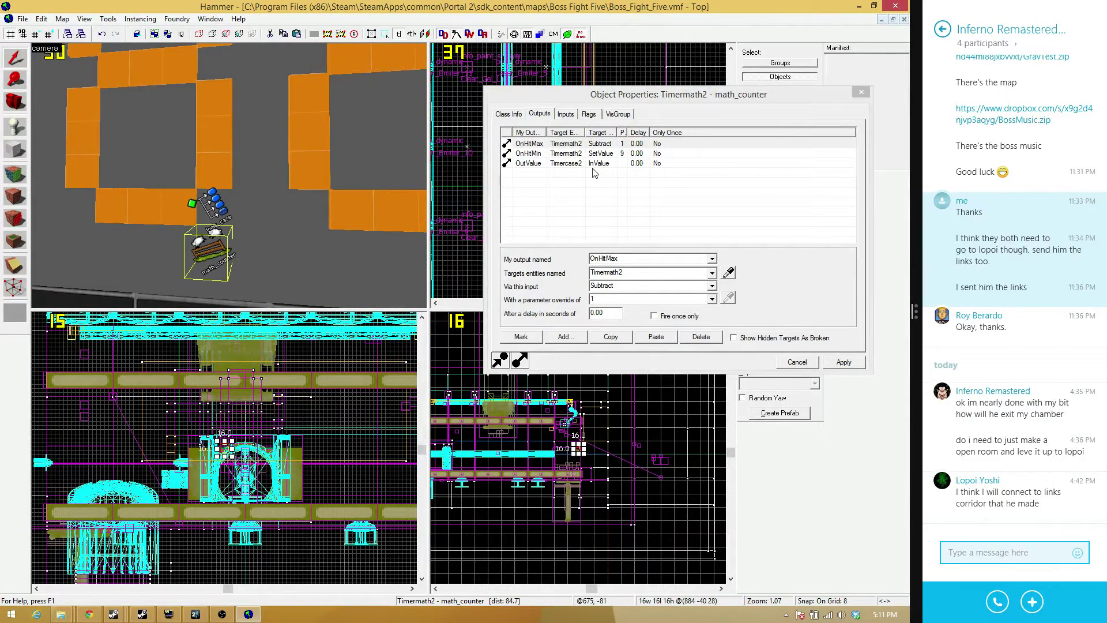
Change the trigger of Timermath2's Subtract output to OnHitMin
left_click(534, 145)
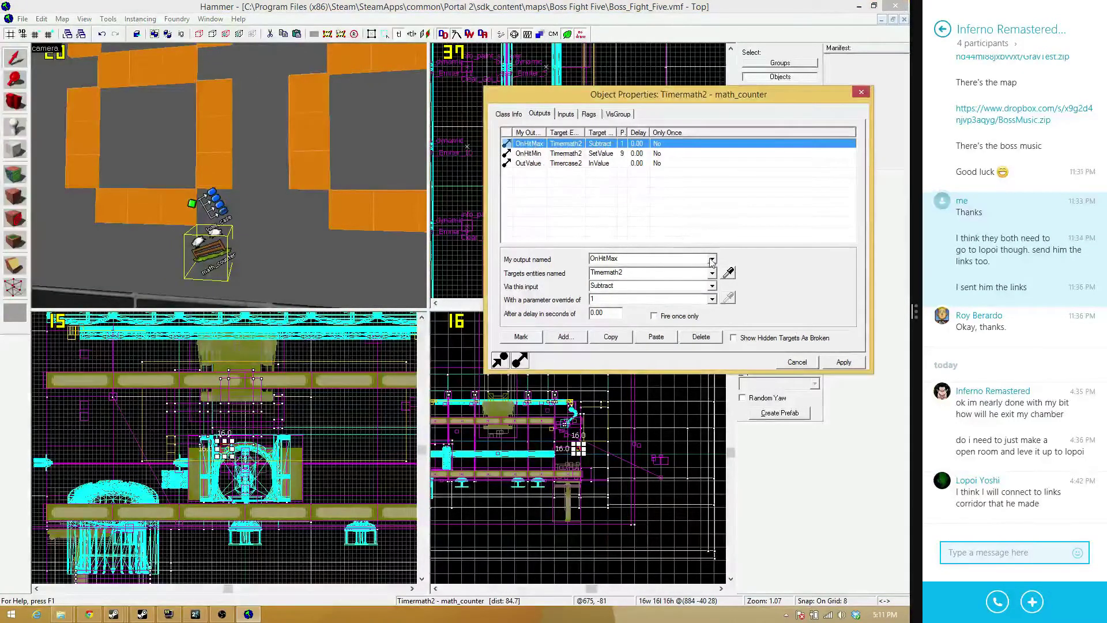
left_click(712, 259)
left_click(647, 278)
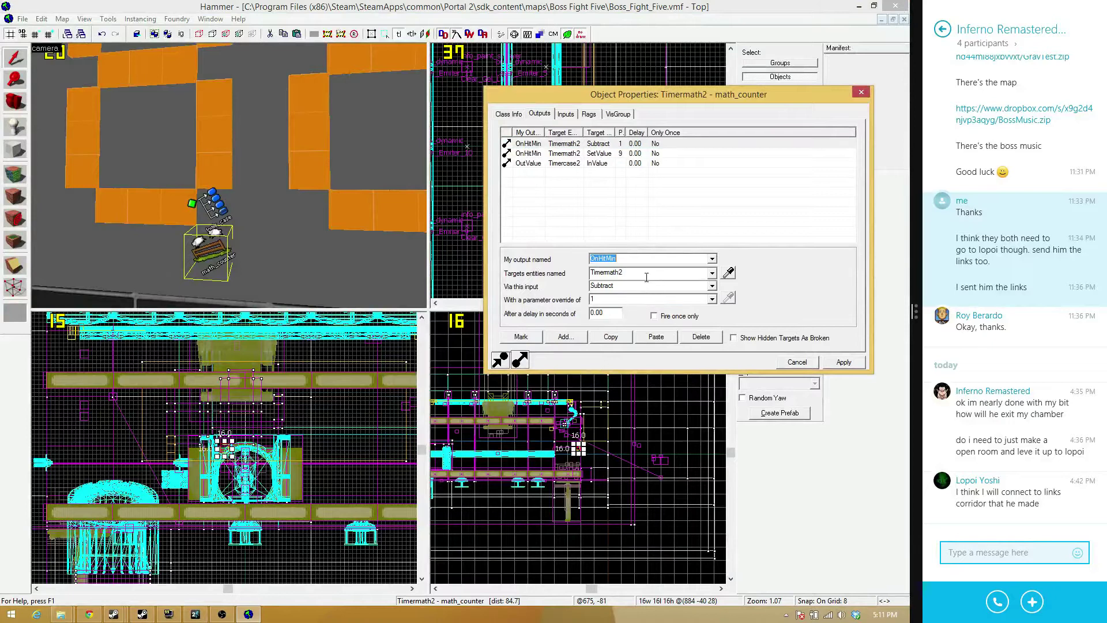
left_click(374, 210)
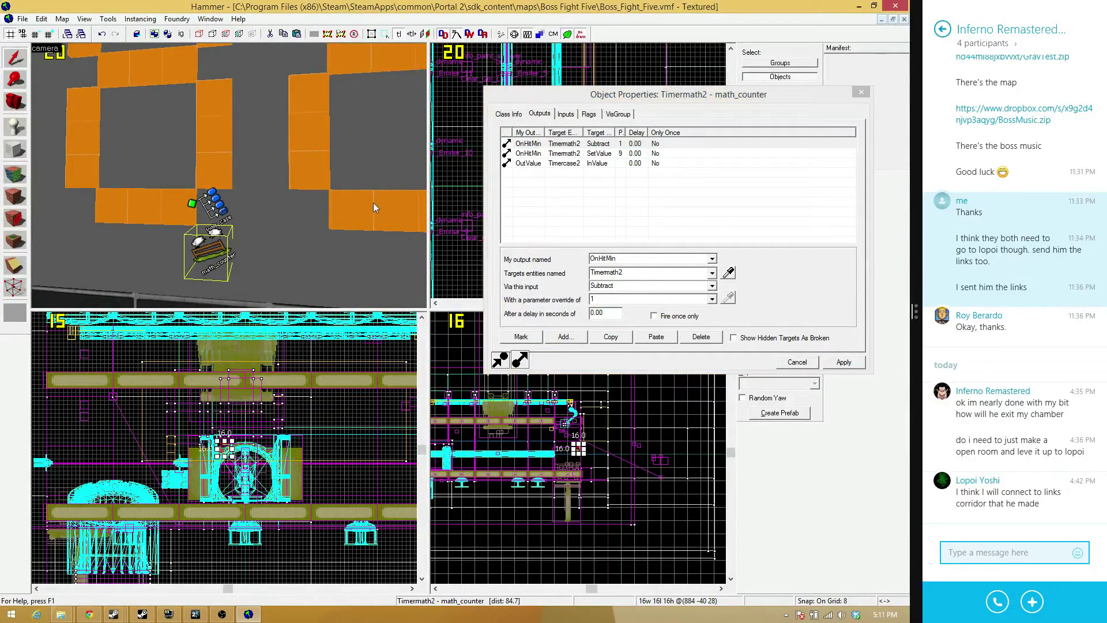
Change the trigger of the seconds counter Timermath1's Subtract output, which targets Timermath2, to OnHitMin
key("z")
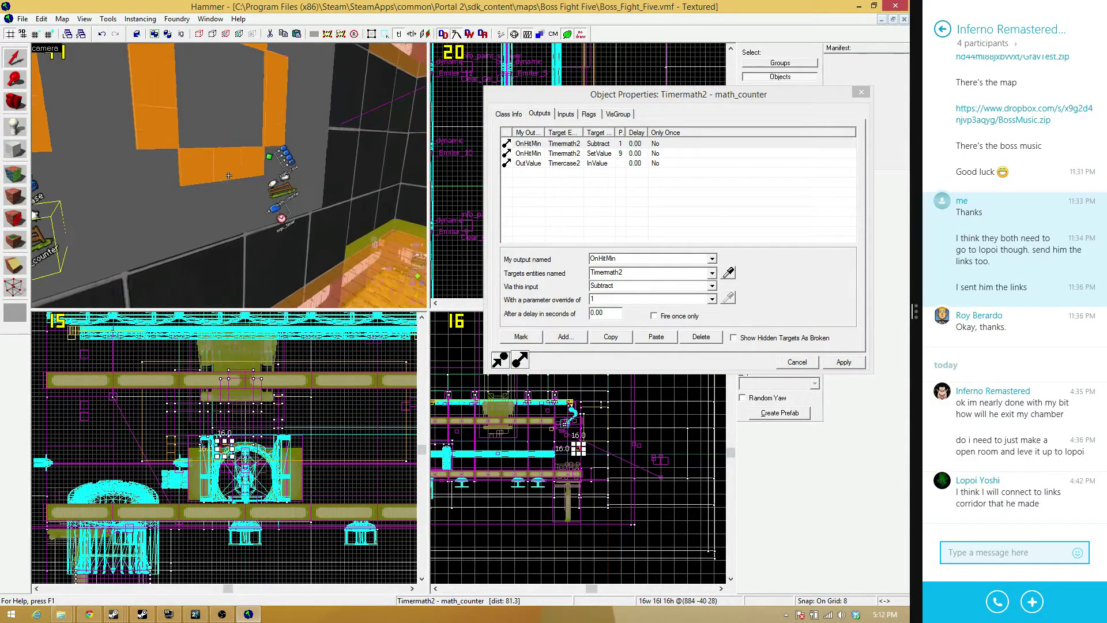
key("z")
left_click(302, 183)
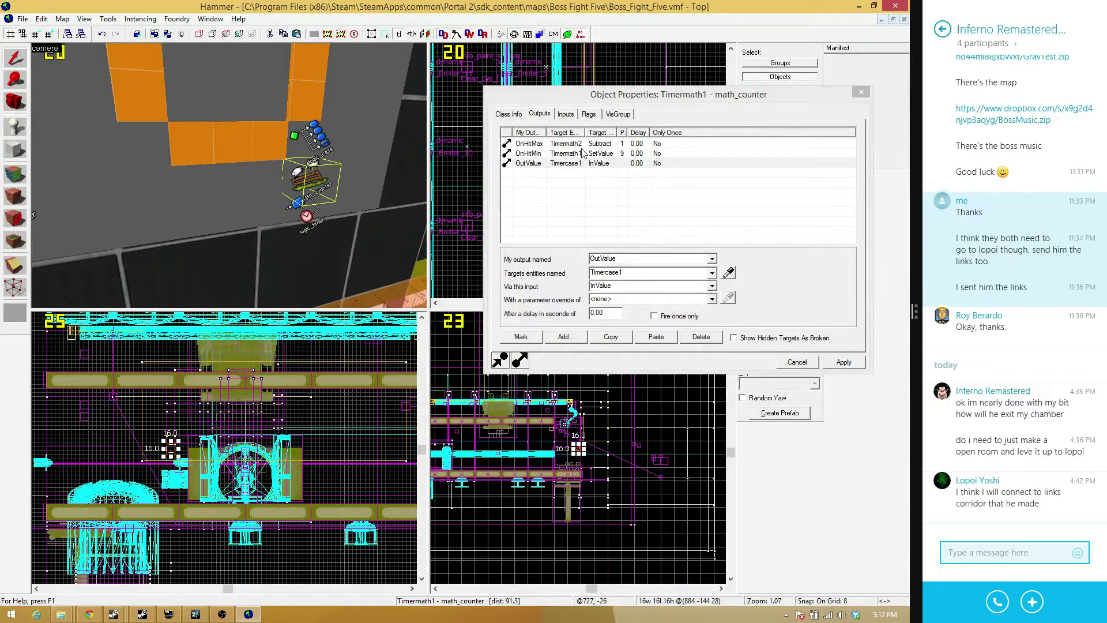
left_click(582, 147)
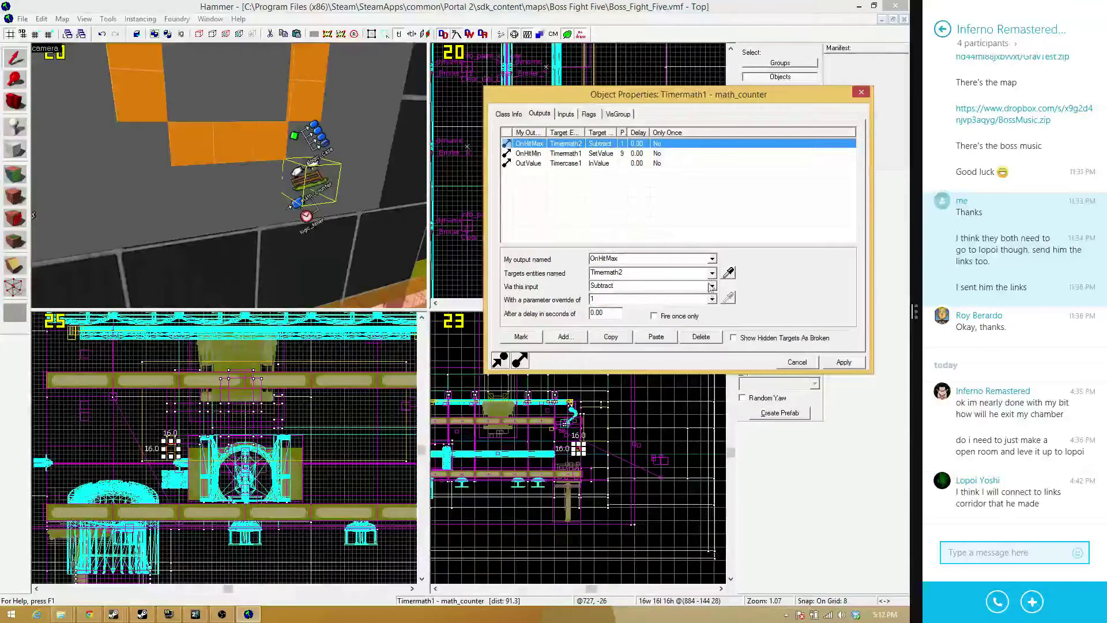
left_click(712, 259)
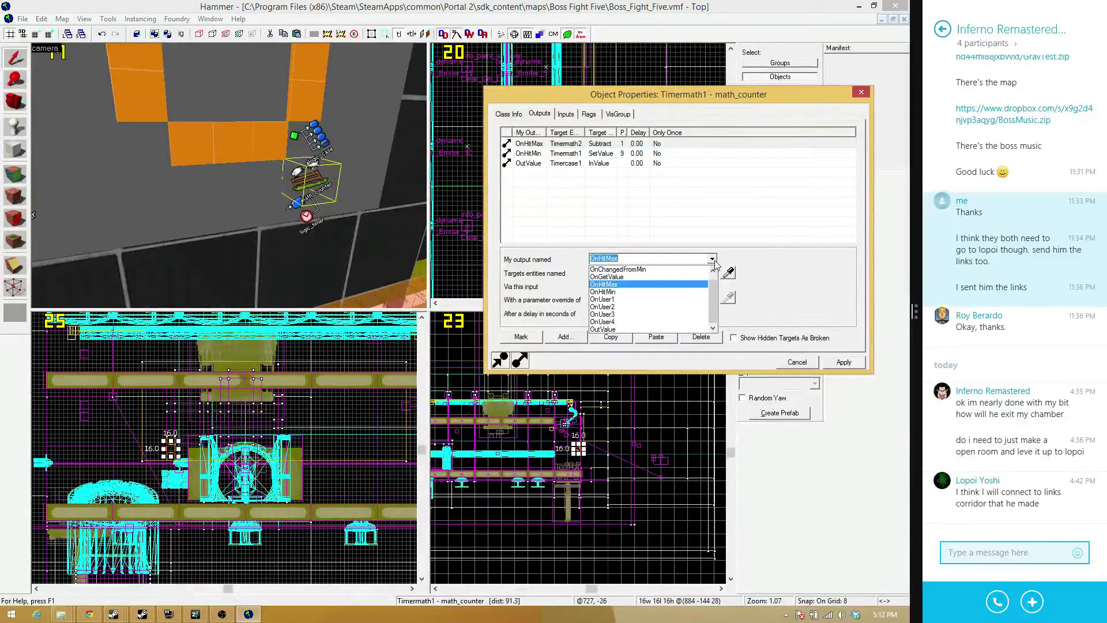
left_click(654, 293)
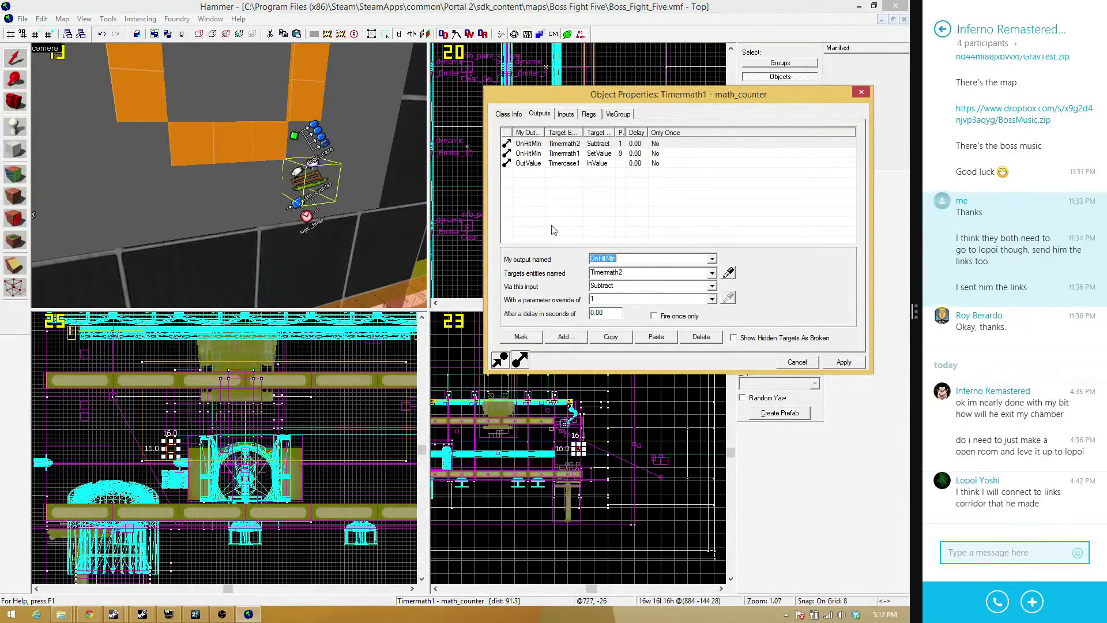
Delete the Subtract output that the copied digit's counter Timermath2 sends to itself
key("z")
key("z")
left_click(239, 185)
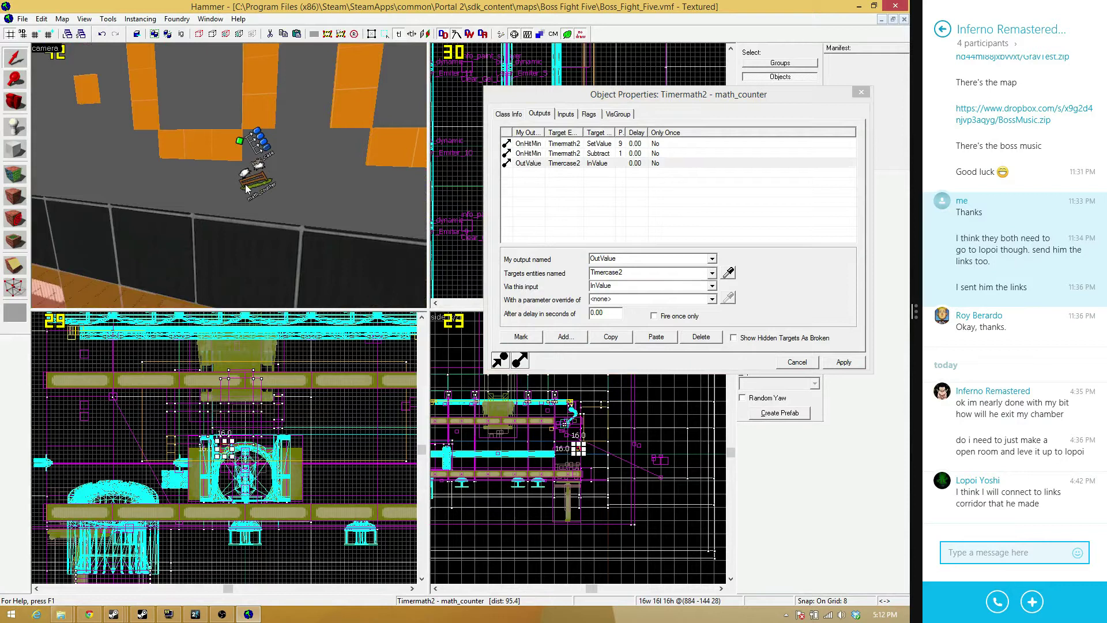
left_click(600, 144)
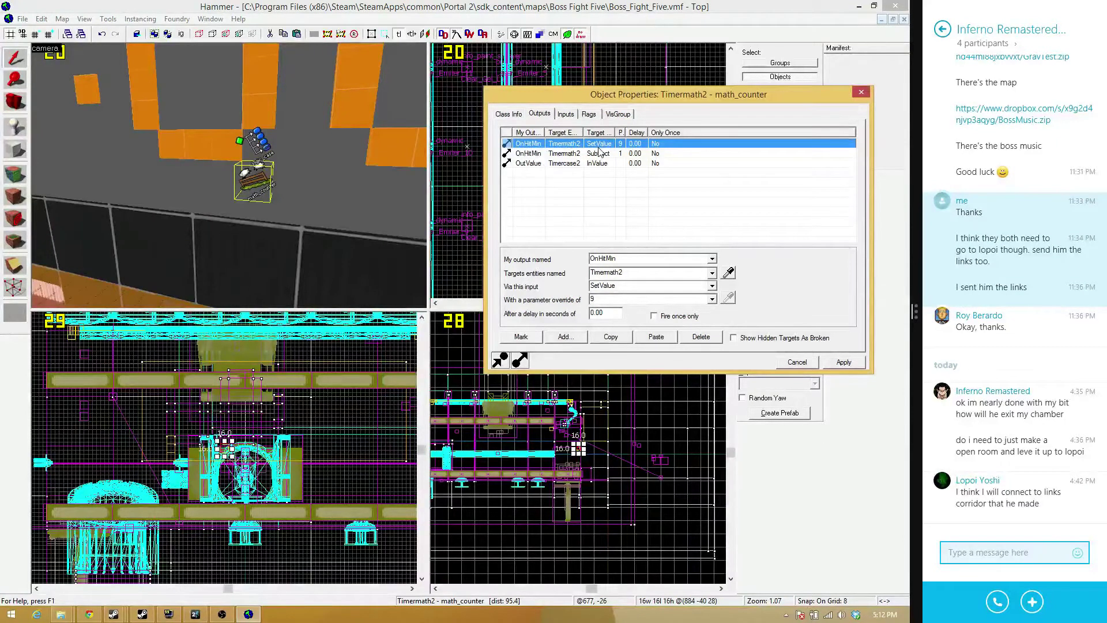
left_click(598, 154)
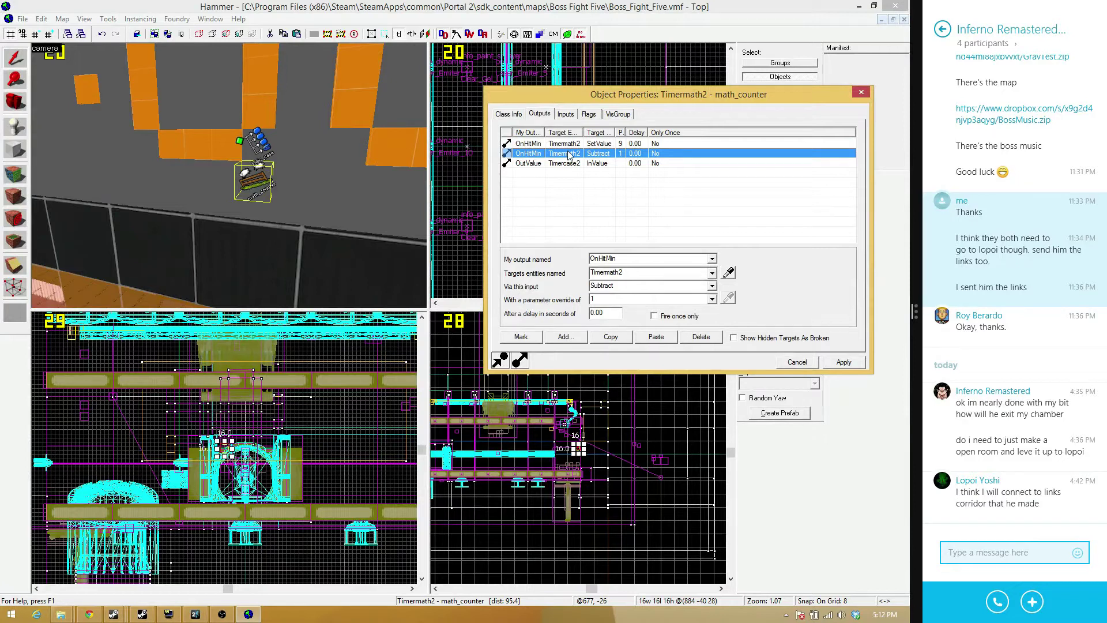
left_click(701, 337)
Review the outputs of the seconds digit's counter Timermath1 and close its properties
left_click(188, 169)
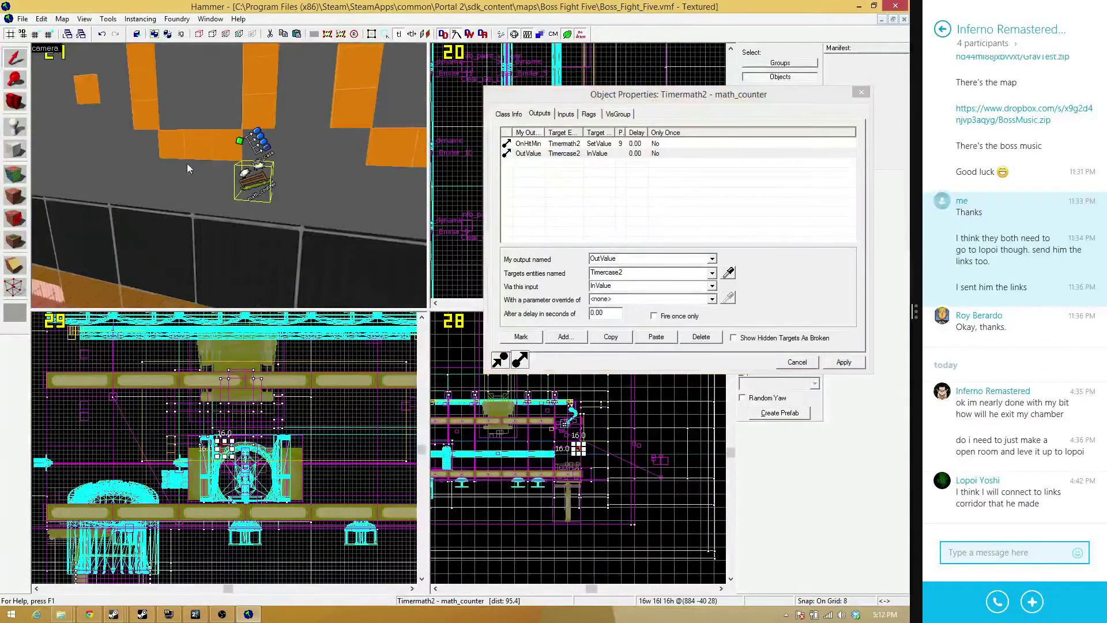
key("z")
key("z")
left_click(204, 173)
key("z")
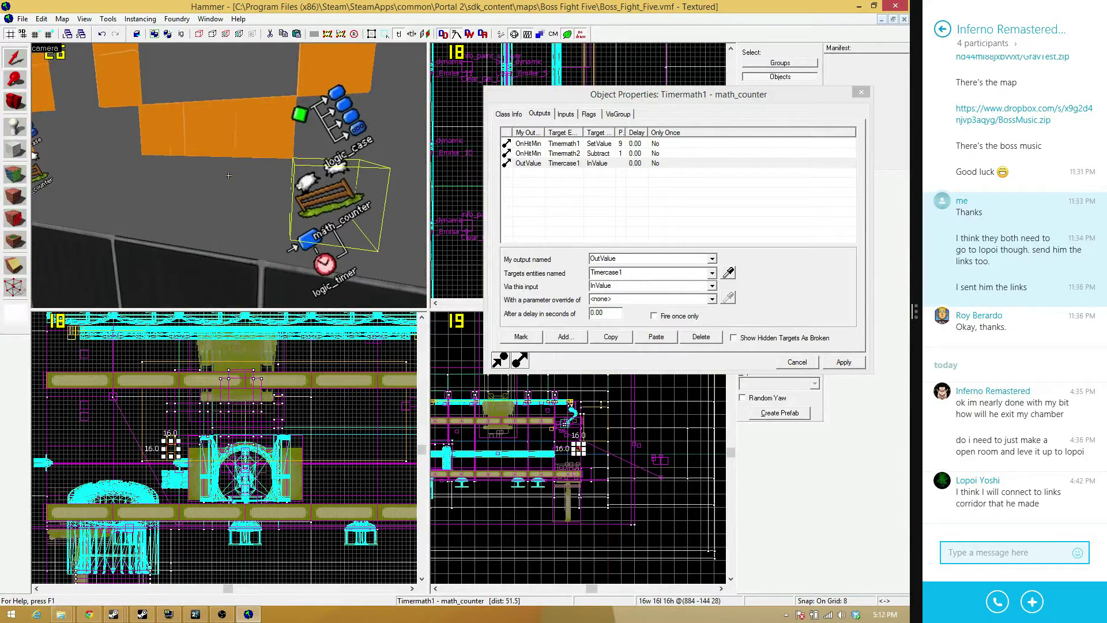
key("z")
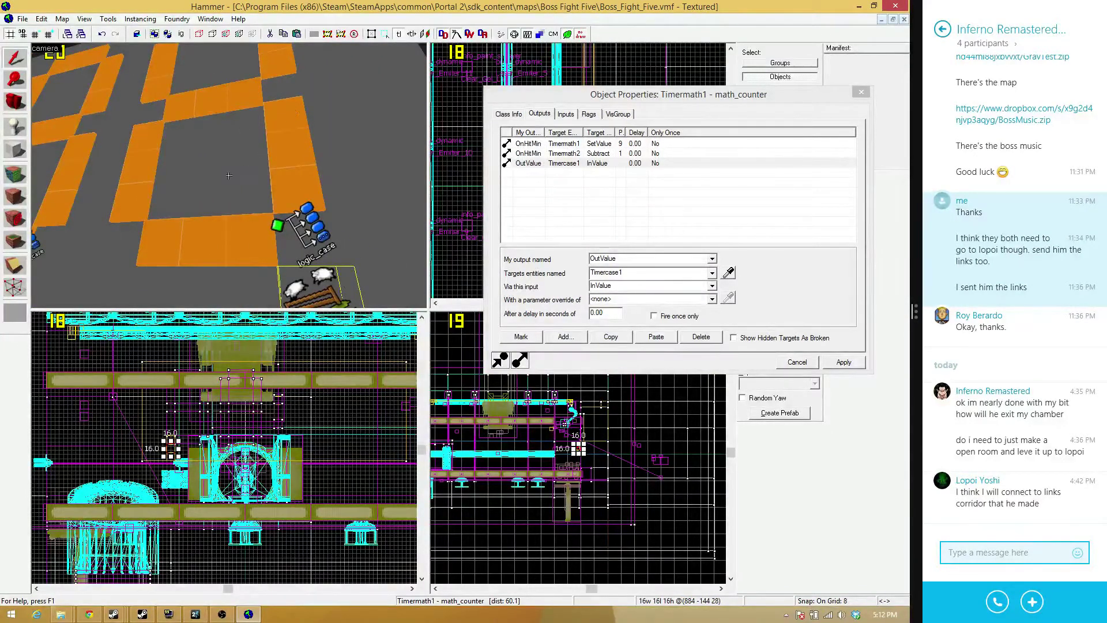
key("z")
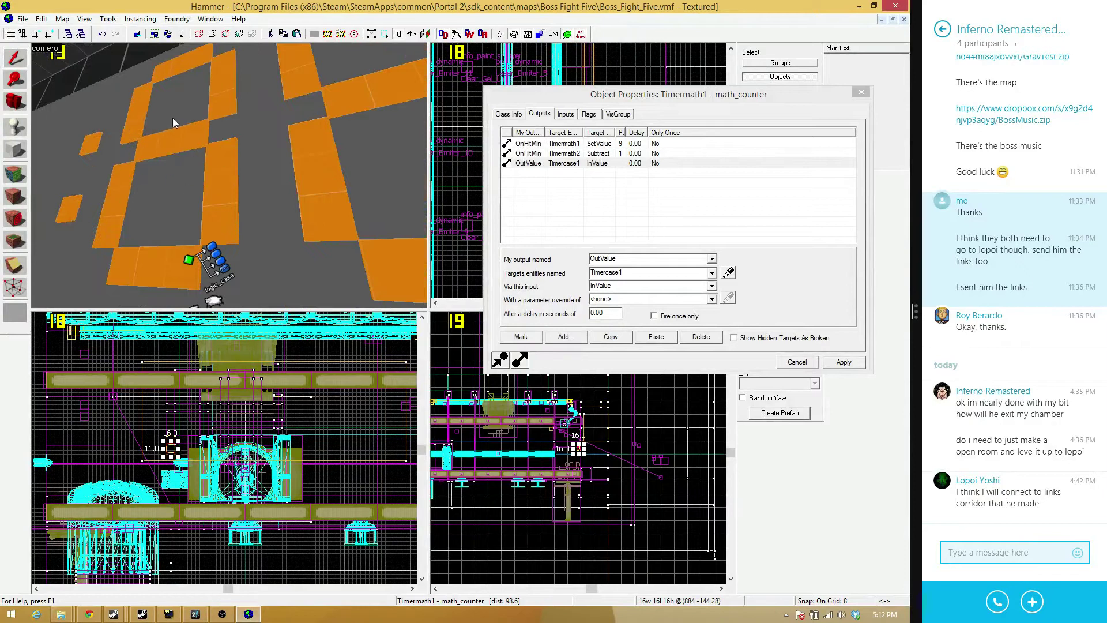
left_click(860, 94)
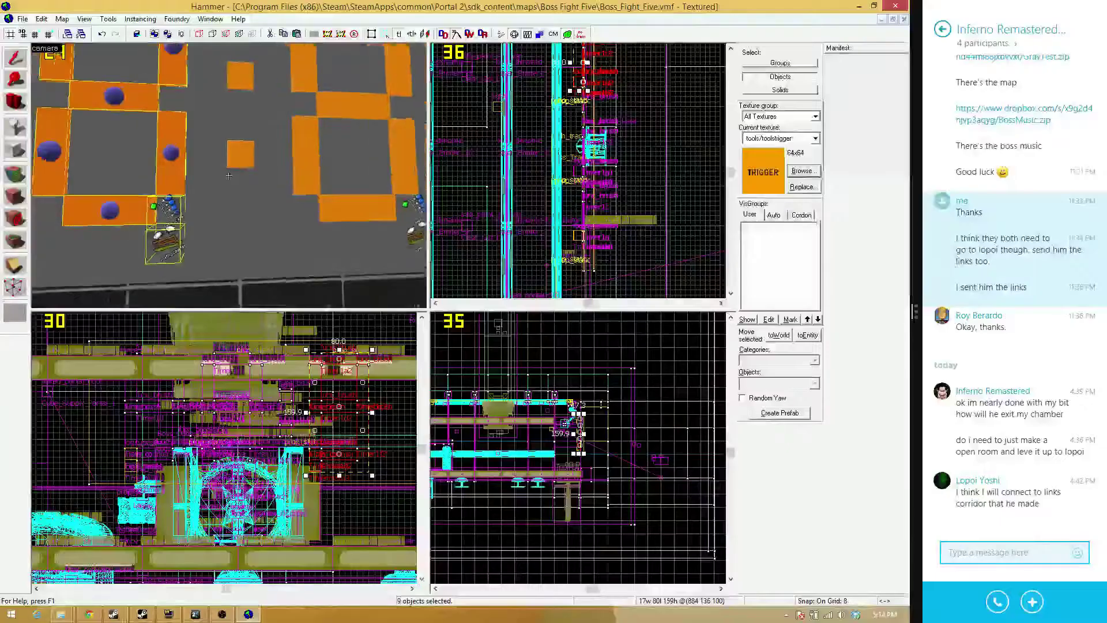
Add an OnHitMin output to the counter Timermath2 that targets the third digit's counter, Timermath3
key("z")
double_click(331, 169)
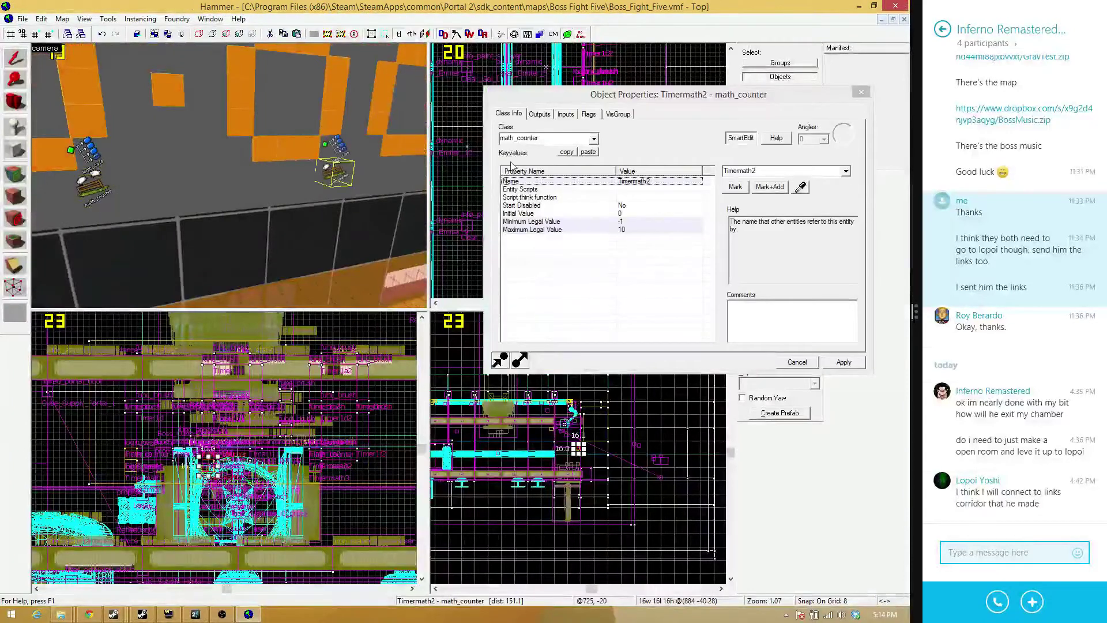
left_click(540, 114)
left_click(565, 337)
left_click(713, 258)
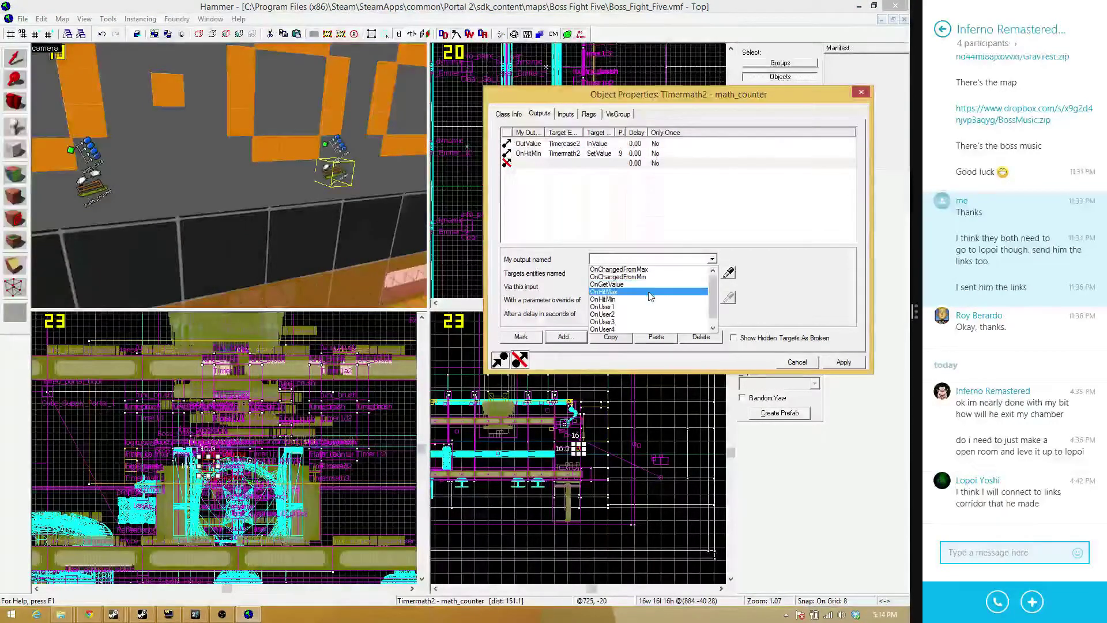
left_click(647, 300)
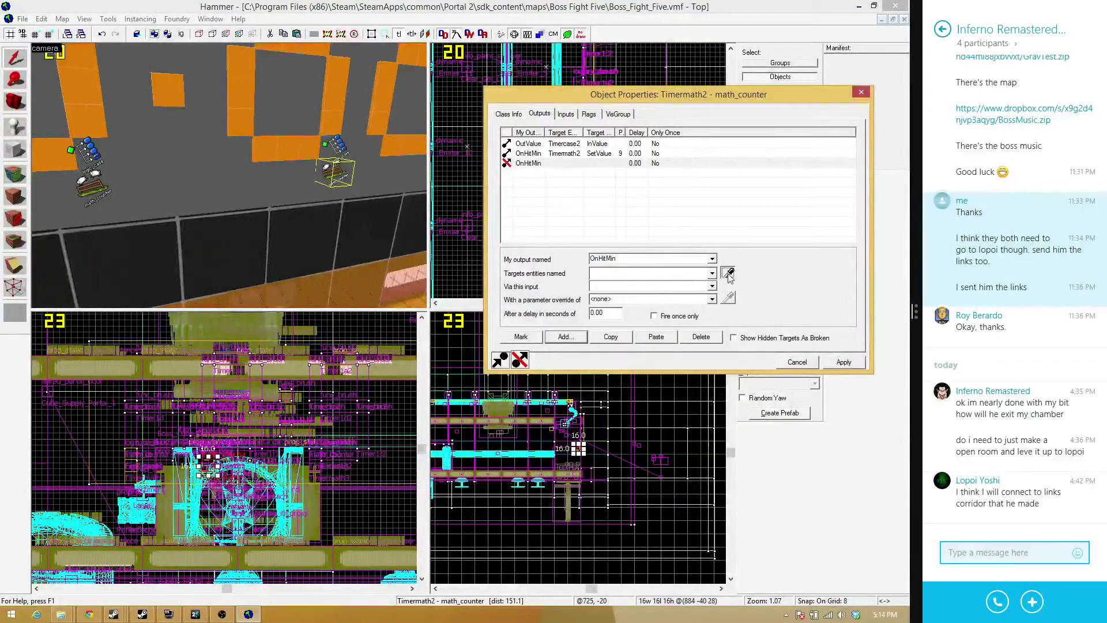
left_click(728, 274)
left_click(91, 188)
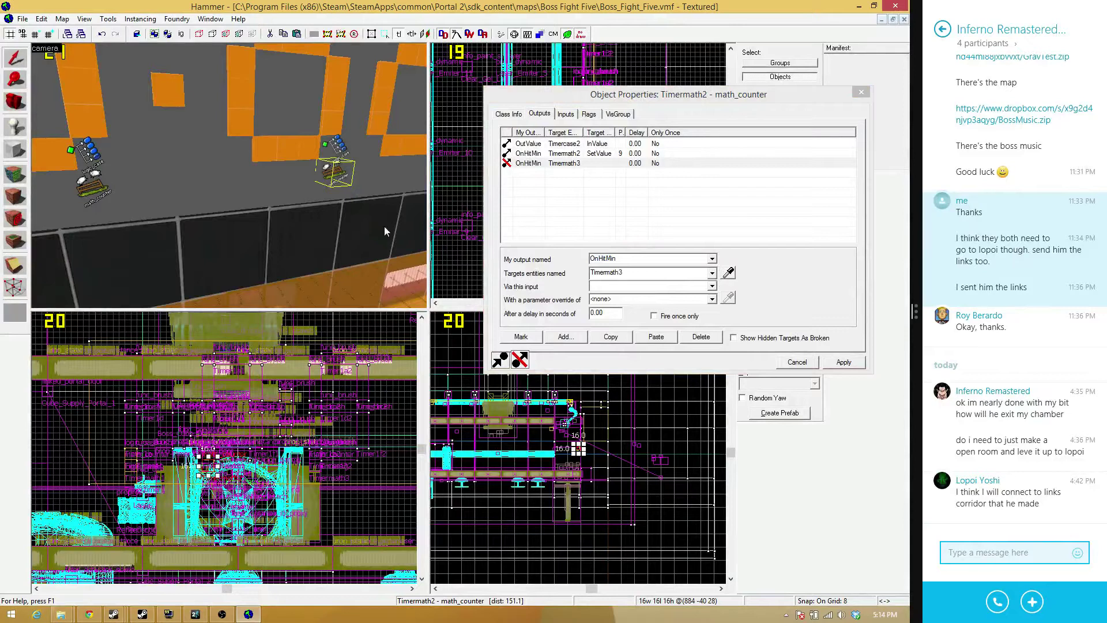
Set the new Timermath3 output's input to Subtract with a parameter override of 1 and apply it
left_click(713, 286)
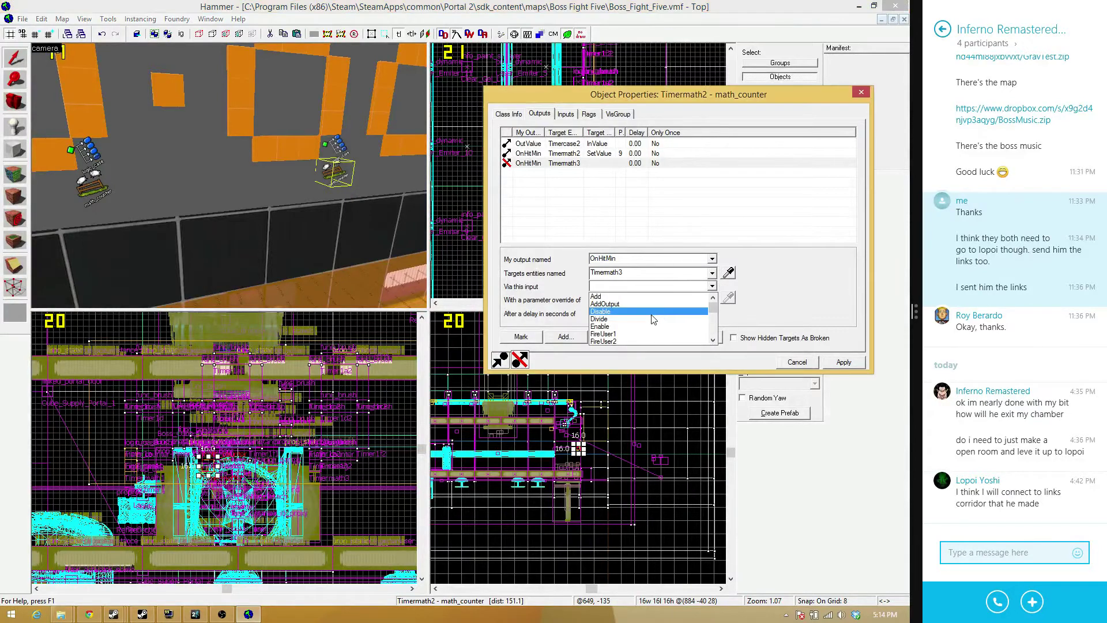
scroll(644, 314, "down", 2)
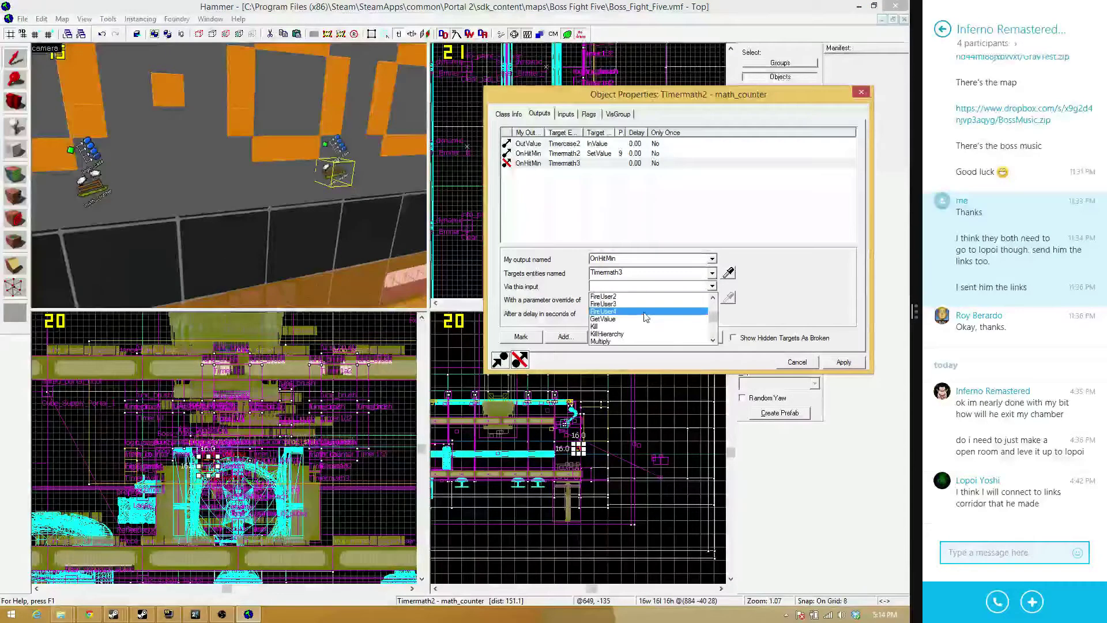
scroll(644, 317, "down", 3)
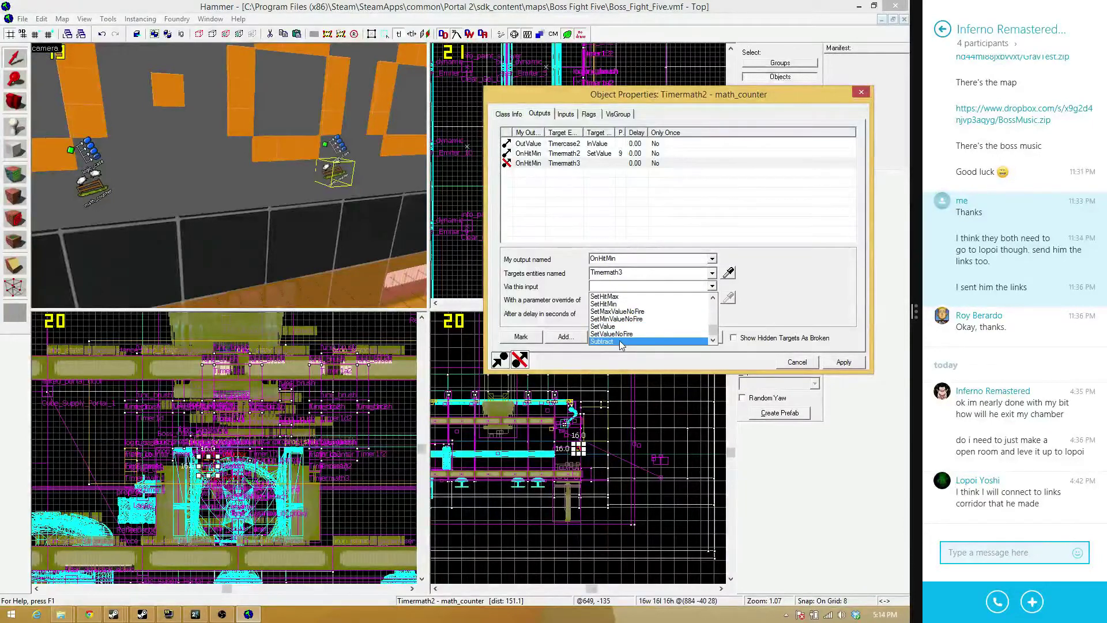
left_click(619, 341)
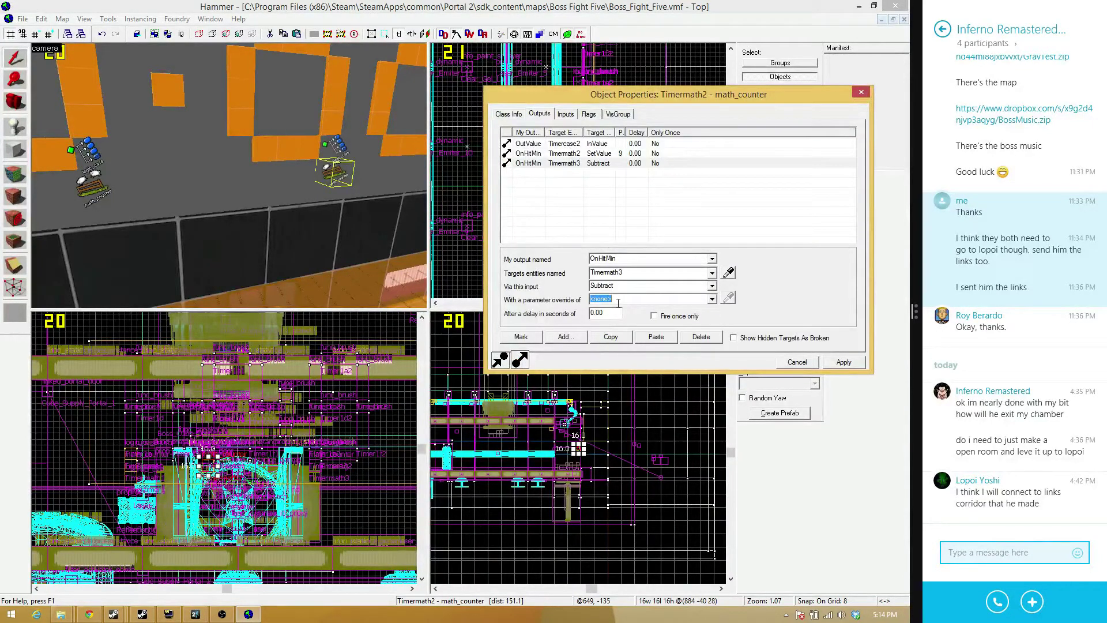
left_click(834, 361)
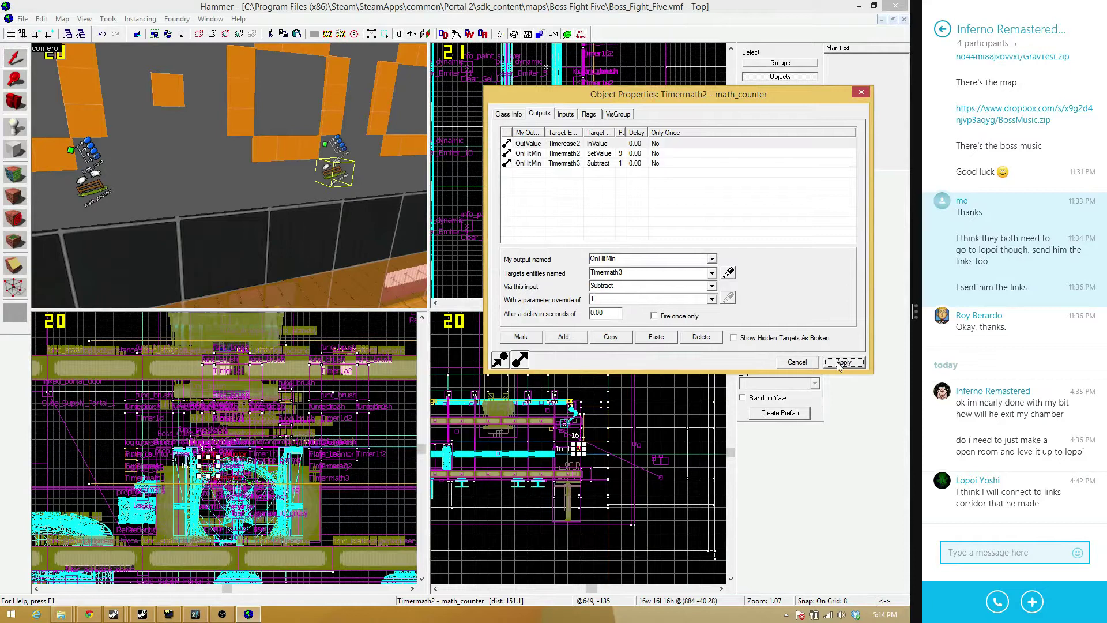
Set the parameter of Timermath2's OnHitMin SetValue output to 6 and apply it
left_click(358, 176)
key("z")
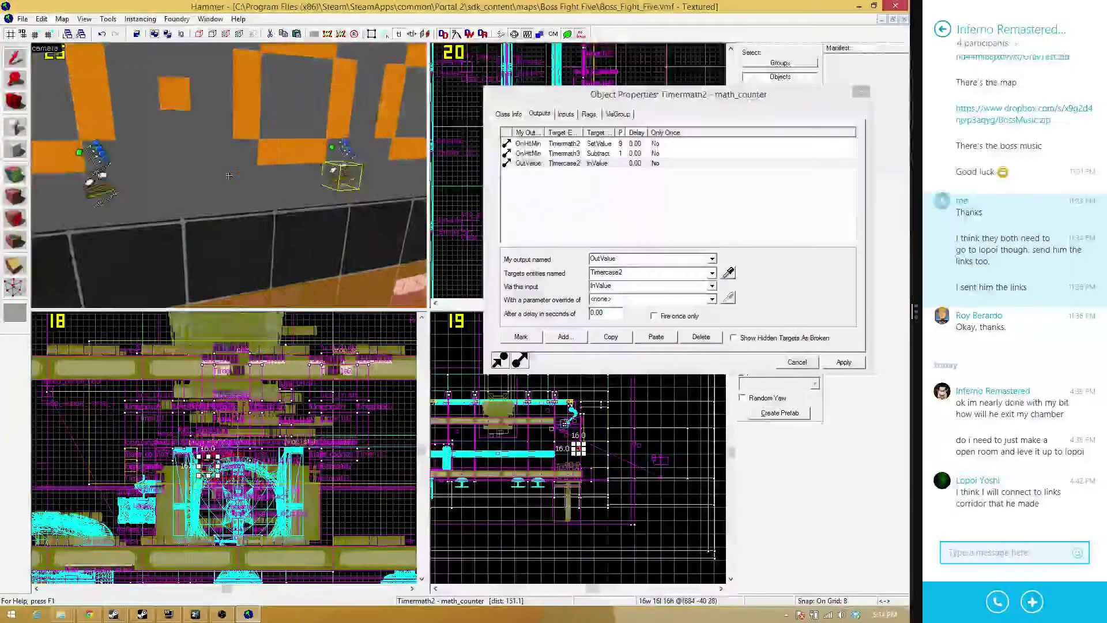
key("w")
key("z")
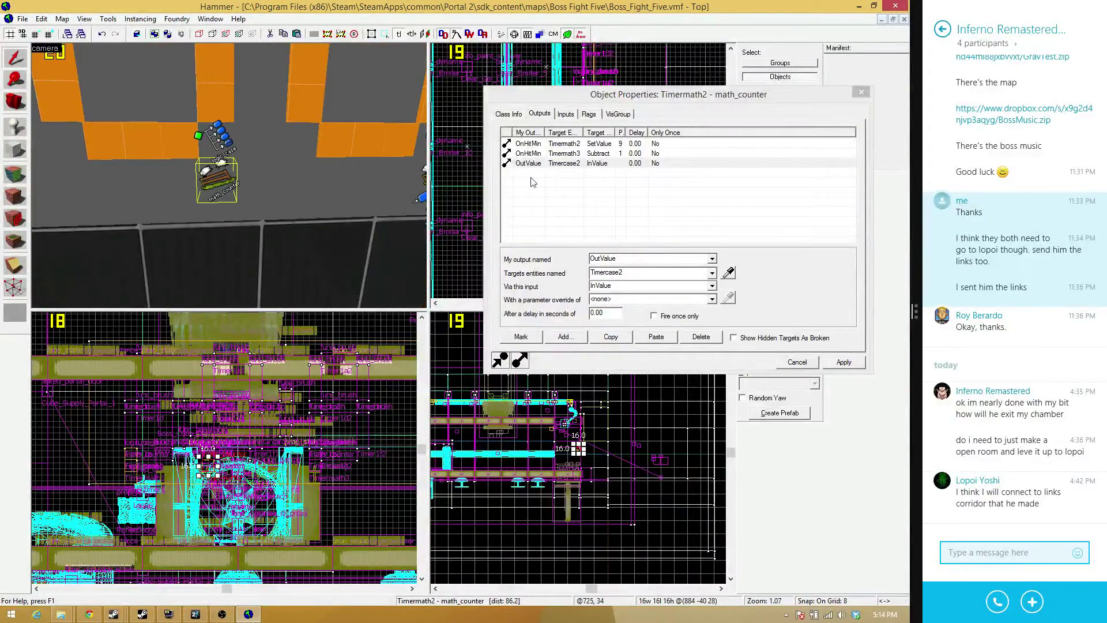
left_click(605, 147)
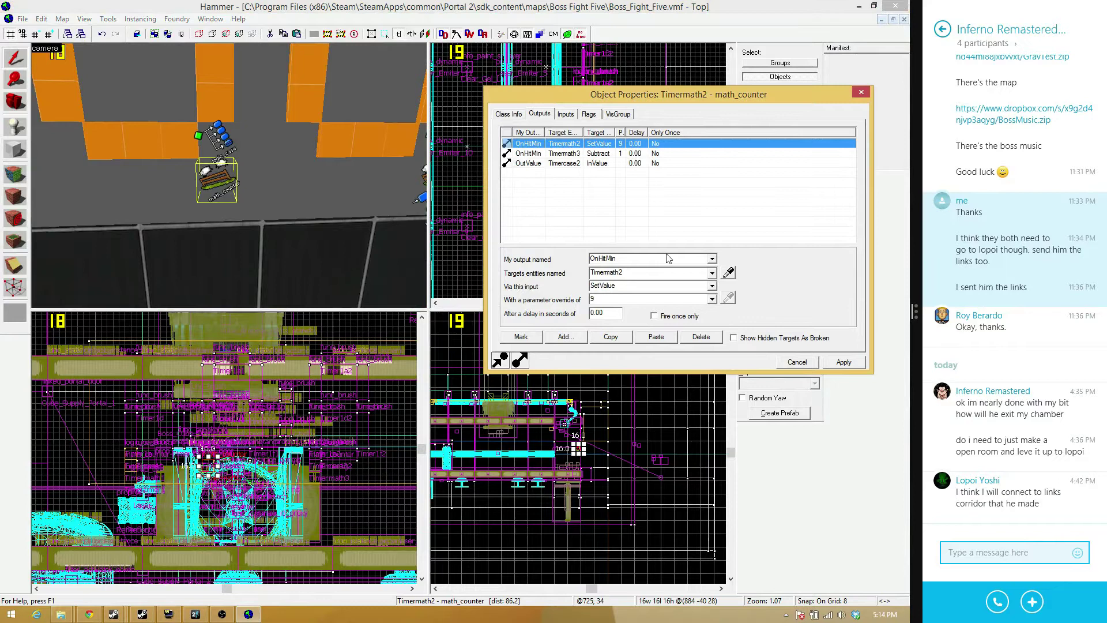
left_click(634, 300)
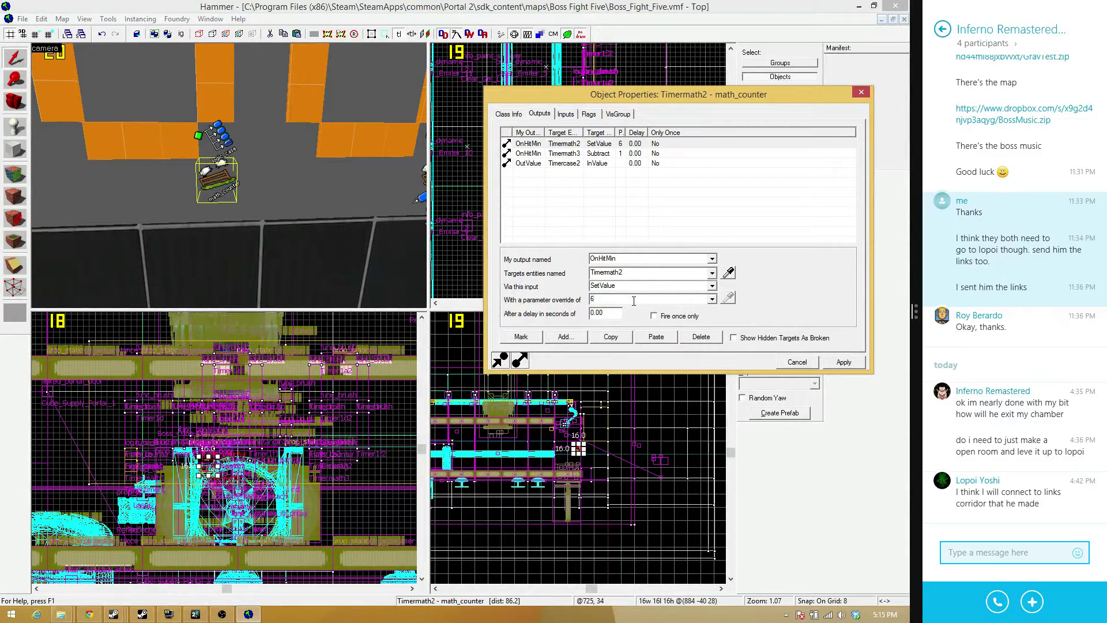
left_click(843, 361)
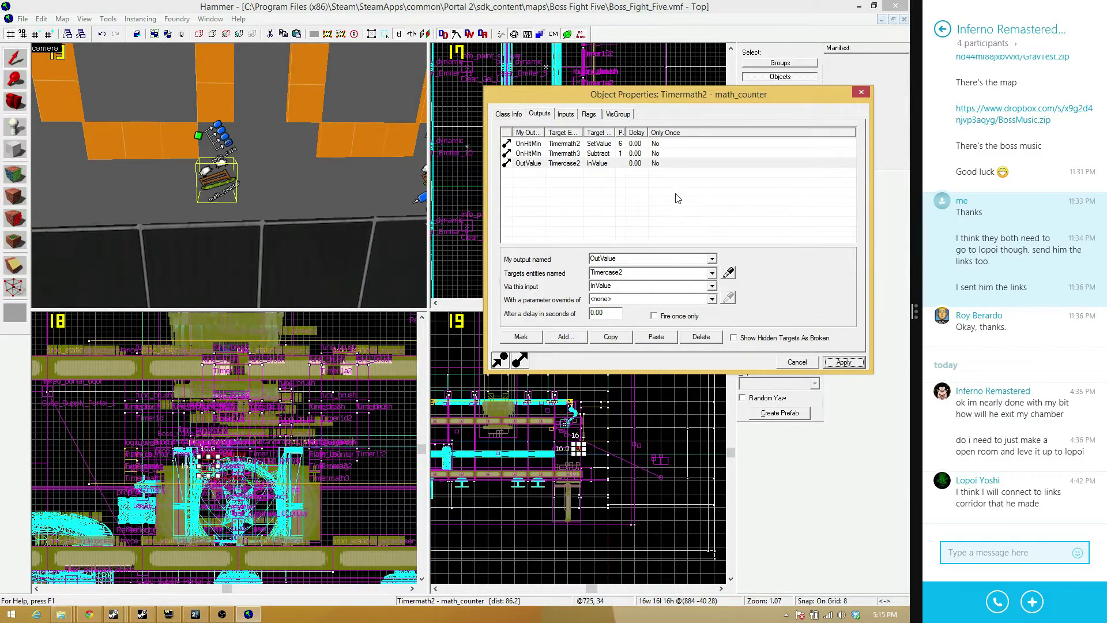
Set Timermath2's Initial Value to 6, apply the change and close its properties
left_click(621, 147)
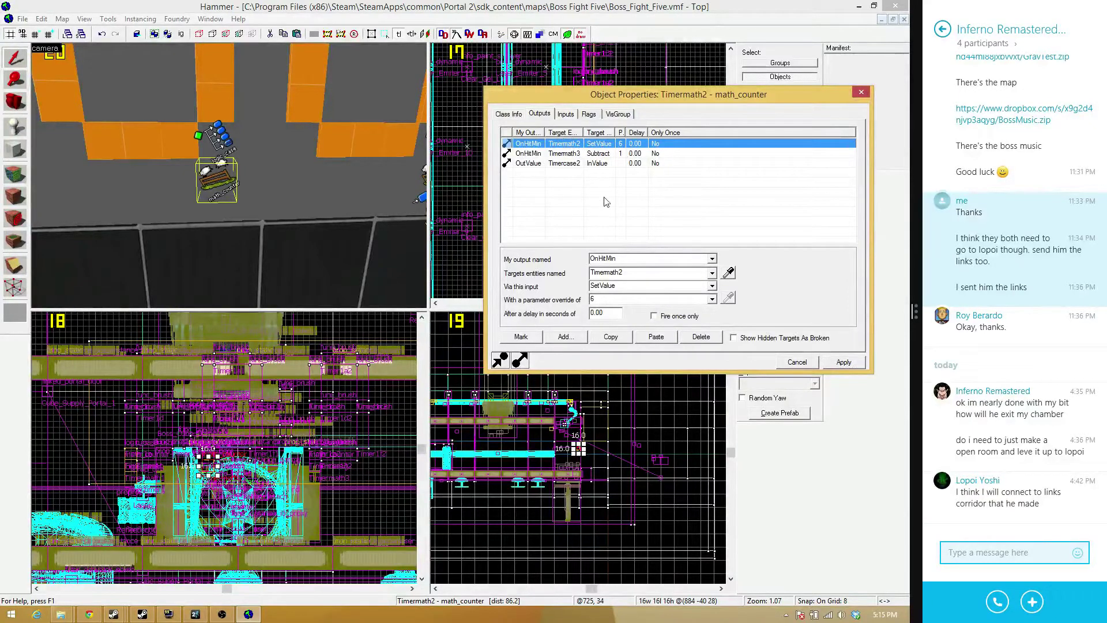
left_click(509, 114)
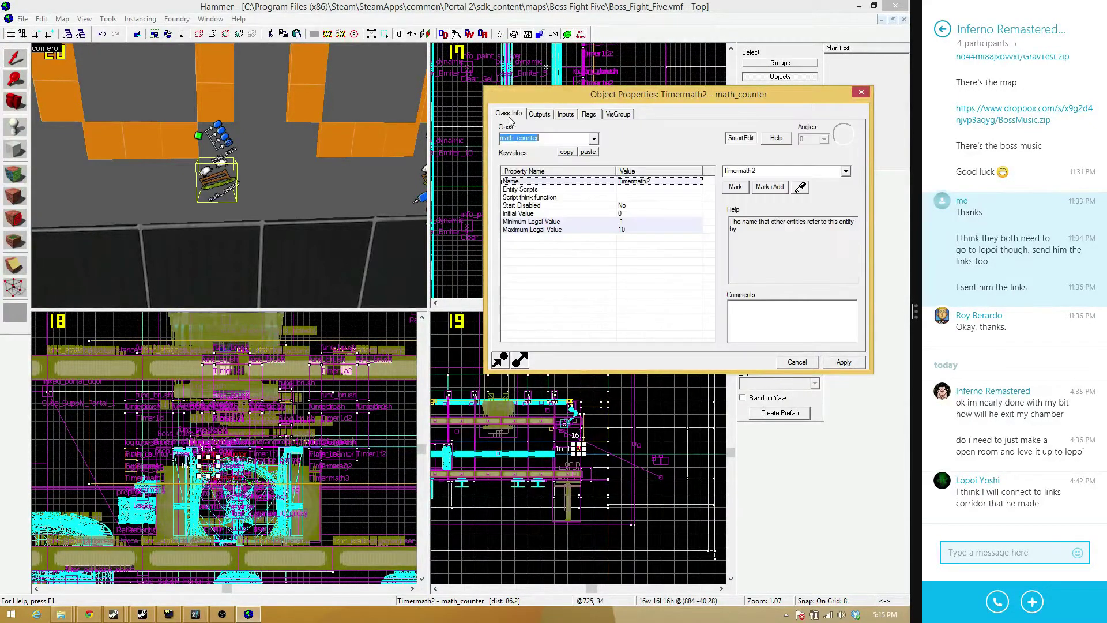
left_click(623, 213)
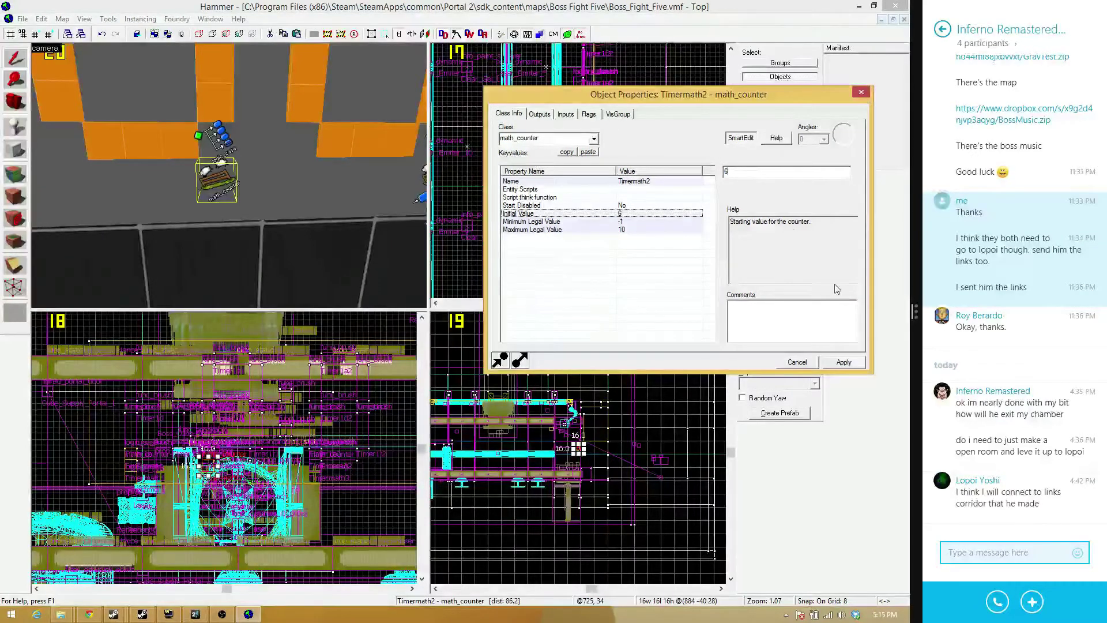
left_click(846, 362)
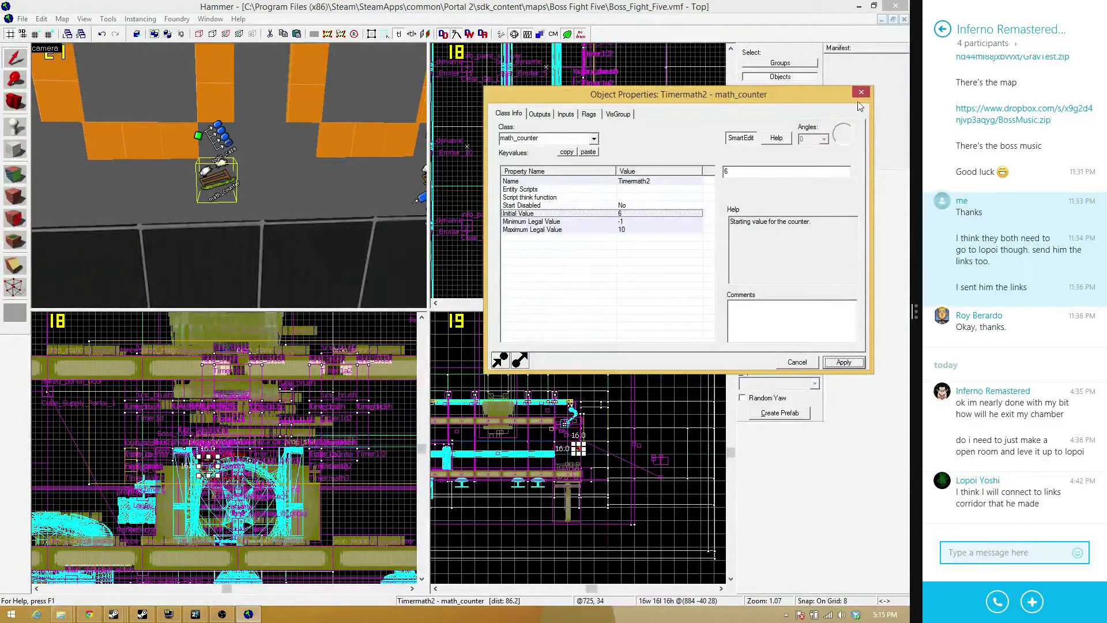
left_click(862, 94)
Reopen Timermath2's properties, set its Initial Value to 5, apply it and close the properties
key("z")
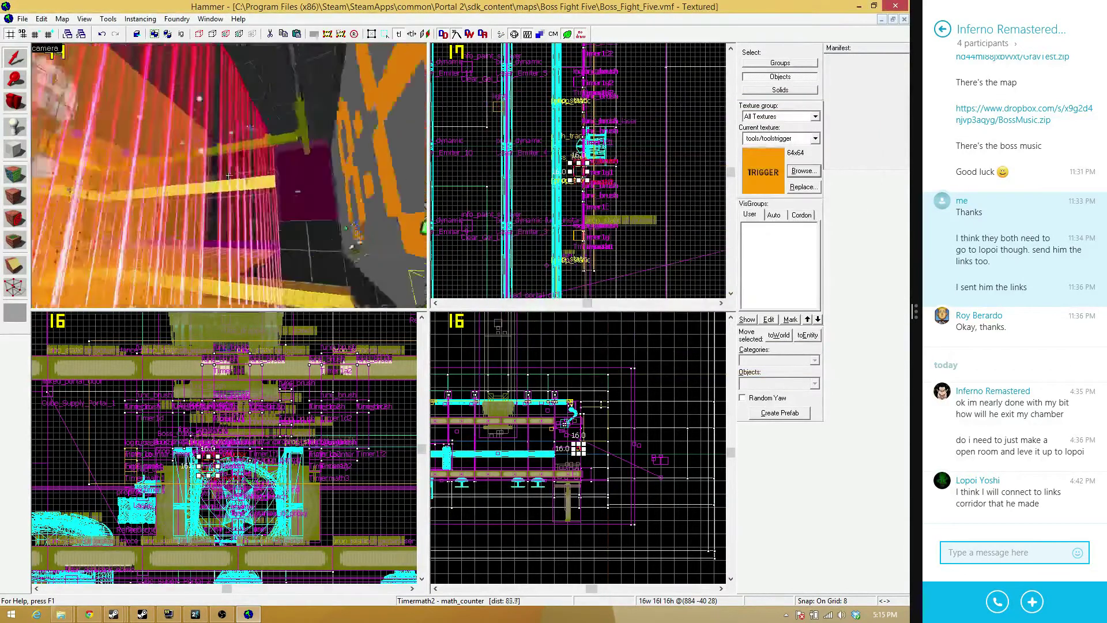
key("s")
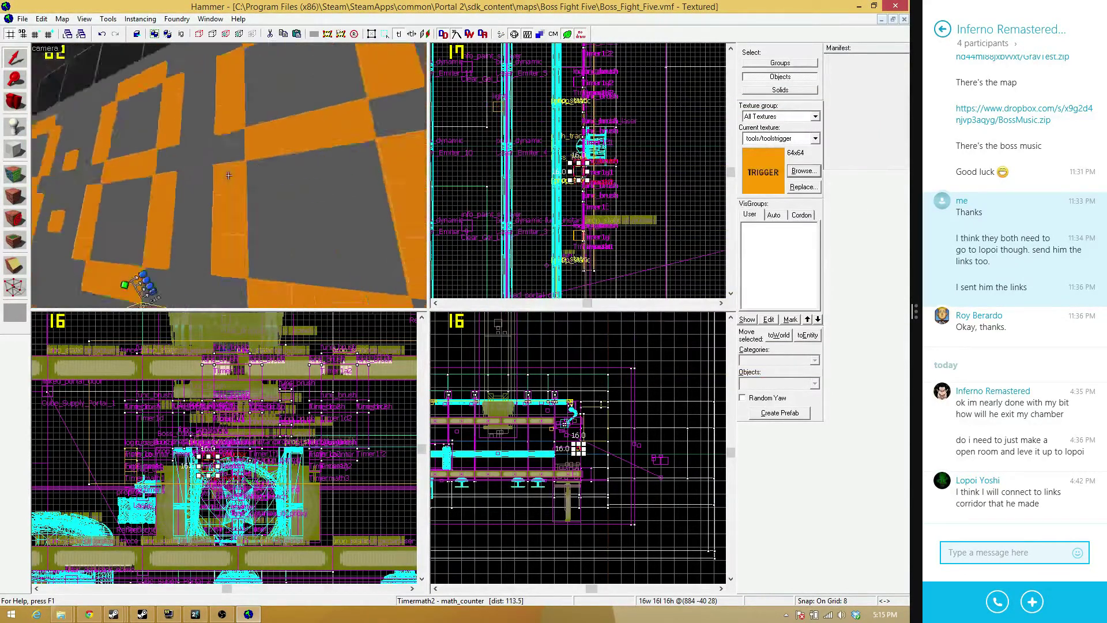
key("s")
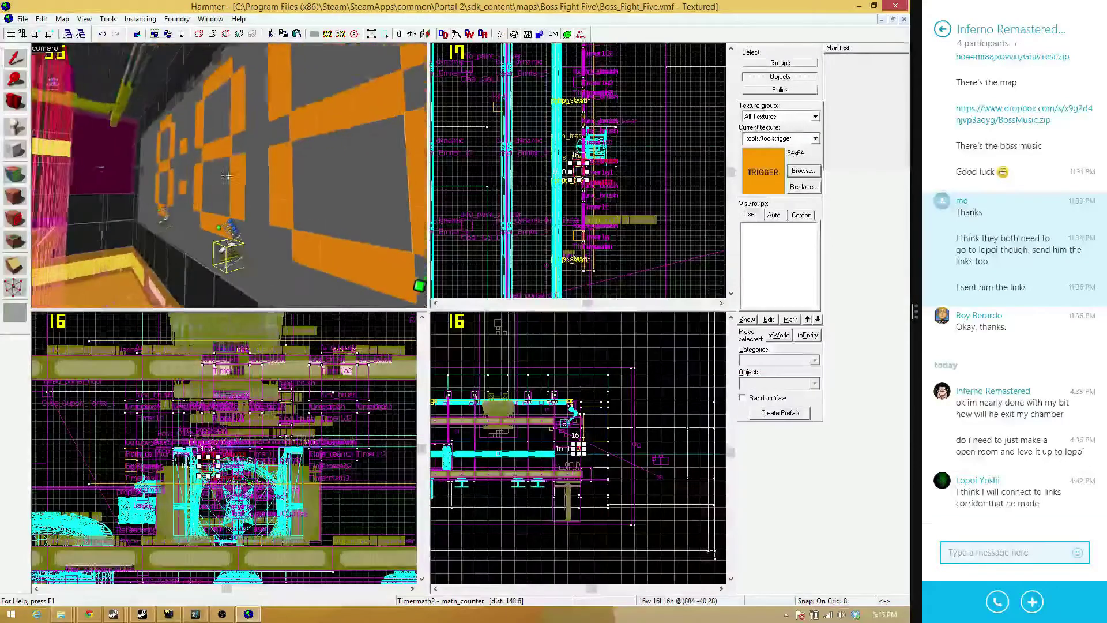
key("w")
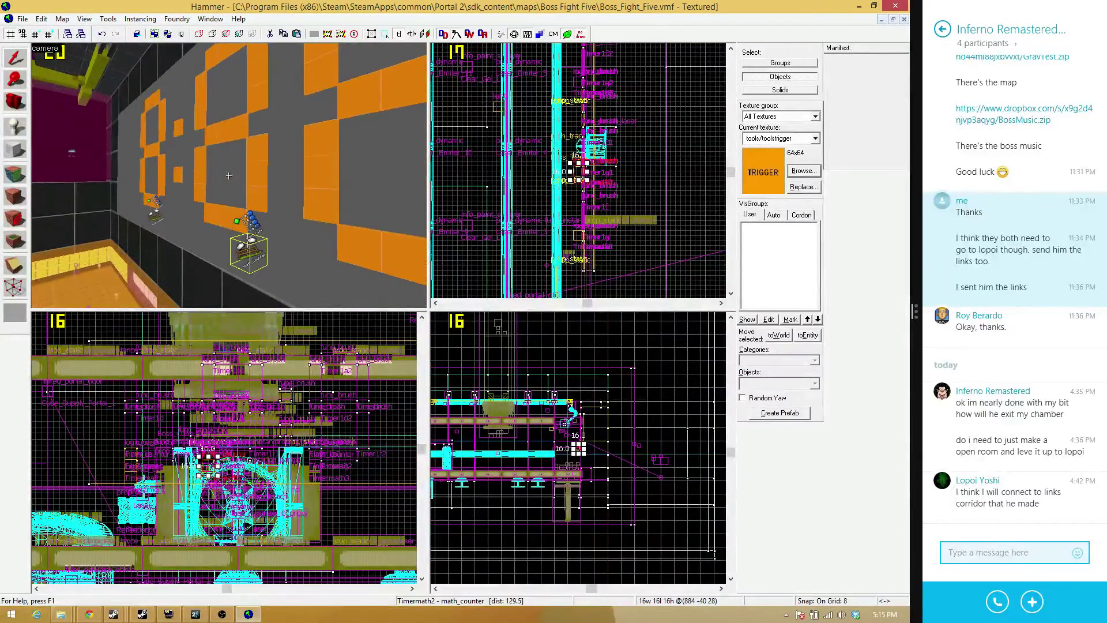
key("w")
key("z")
key("z")
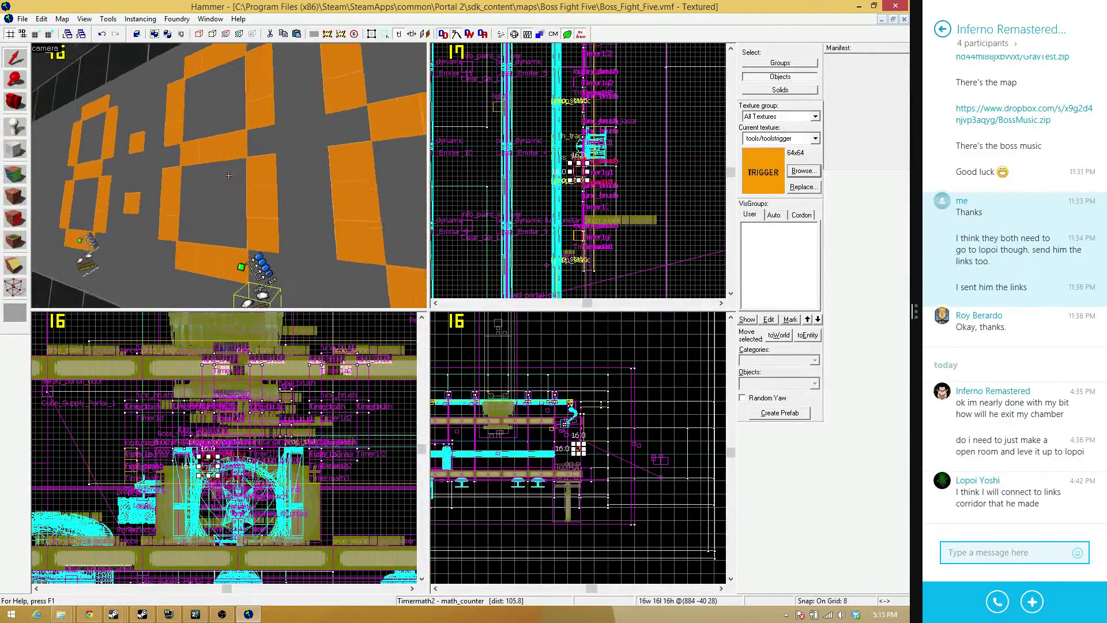
double_click(226, 243)
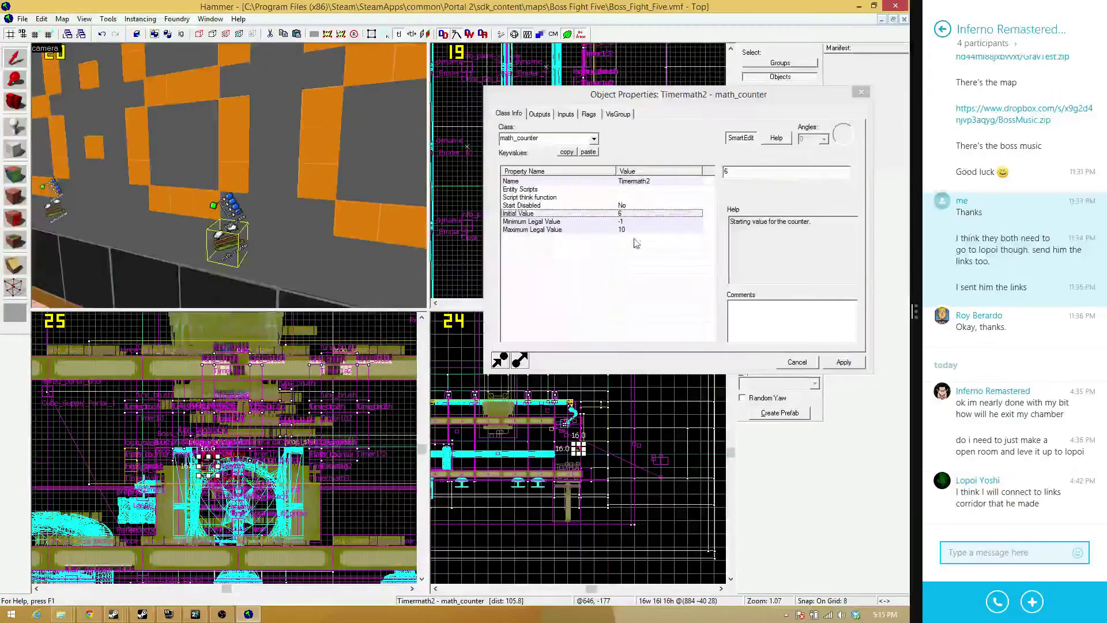
left_click(758, 176)
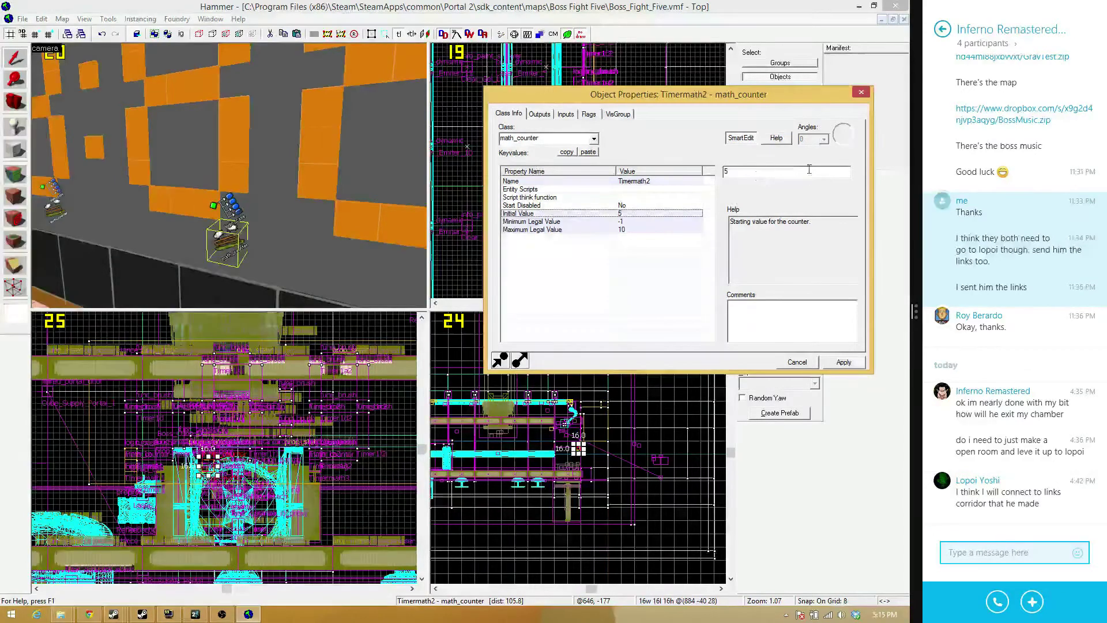
left_click(844, 362)
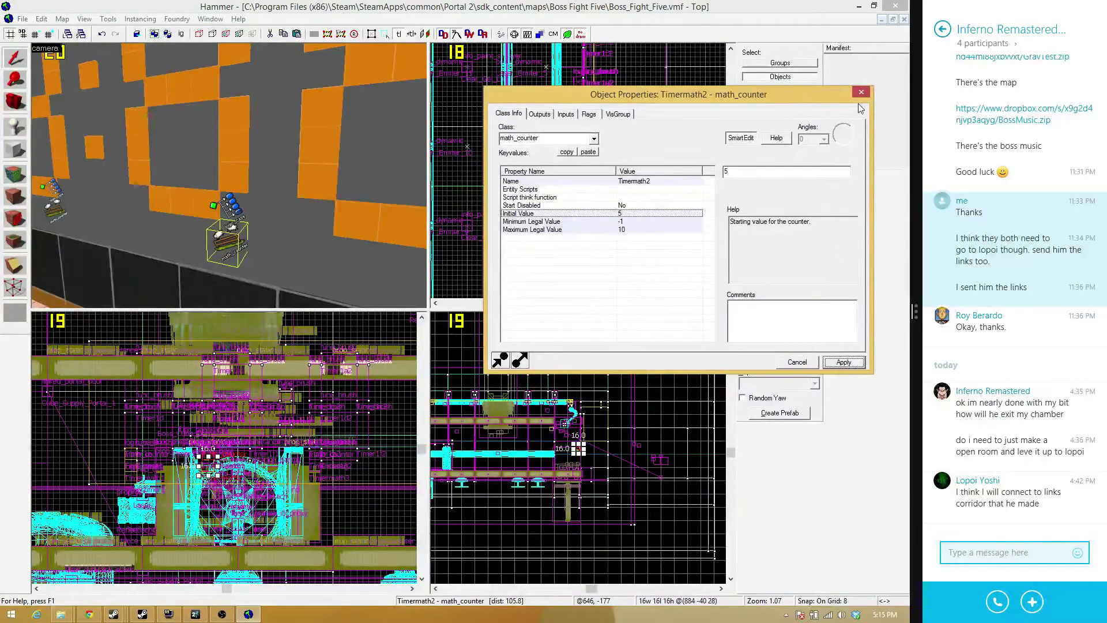
left_click(860, 95)
Test the map in Portal 2 and examine the digit display on the boss chamber's wall
key("z")
key("d")
key("z")
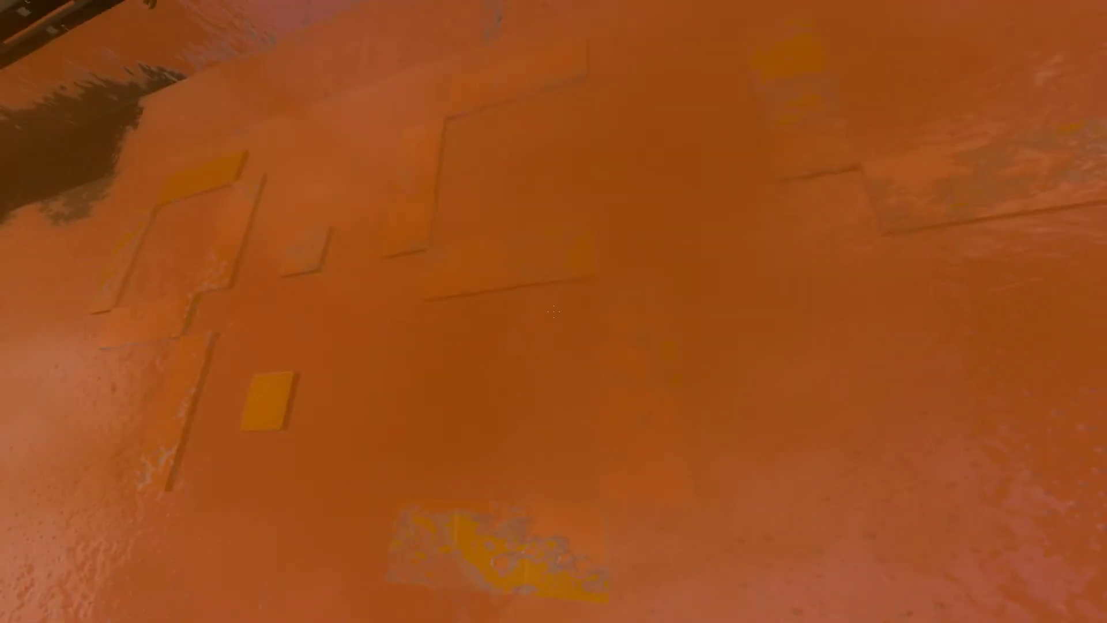
scroll(554, 311, "up", 1)
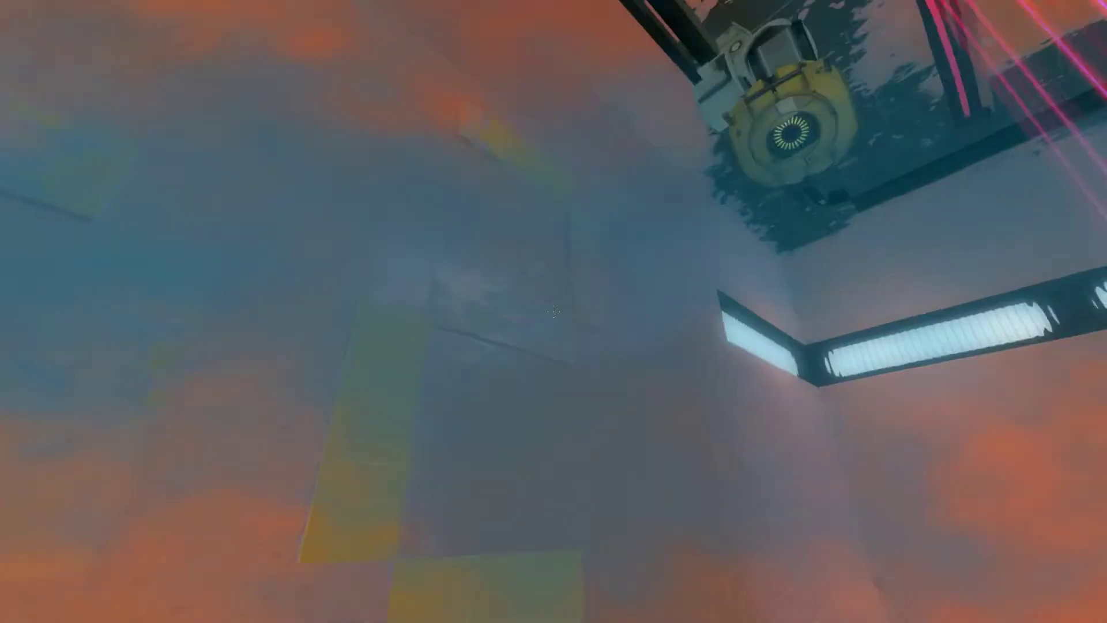
key("w")
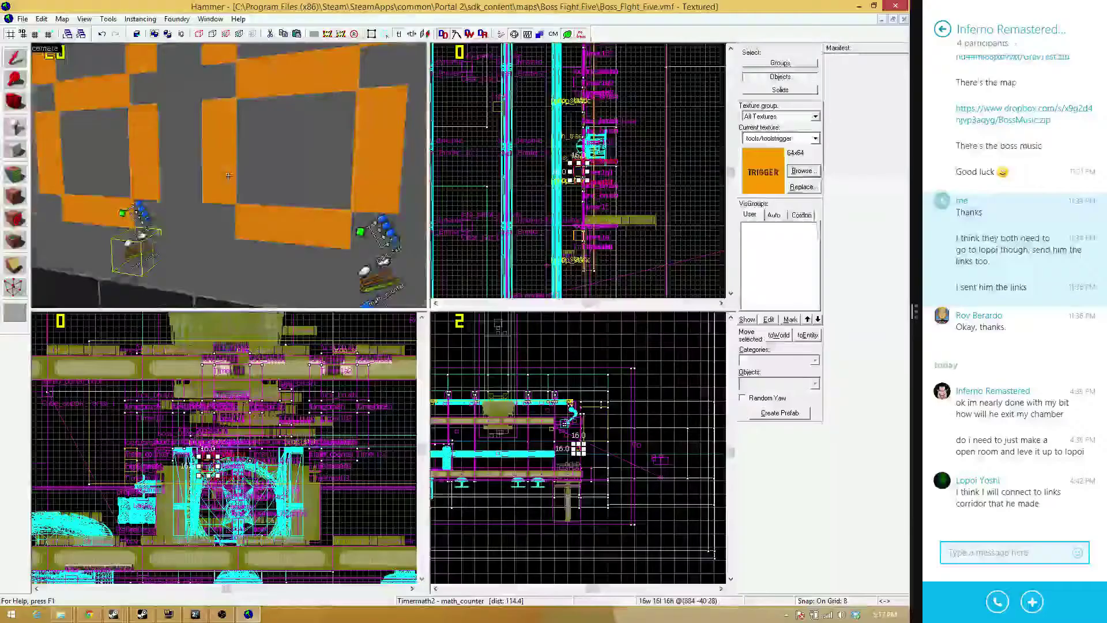
Set the parameter of Timermath2's OnHitMin SetValue output to 5, apply it and close the properties
key("s")
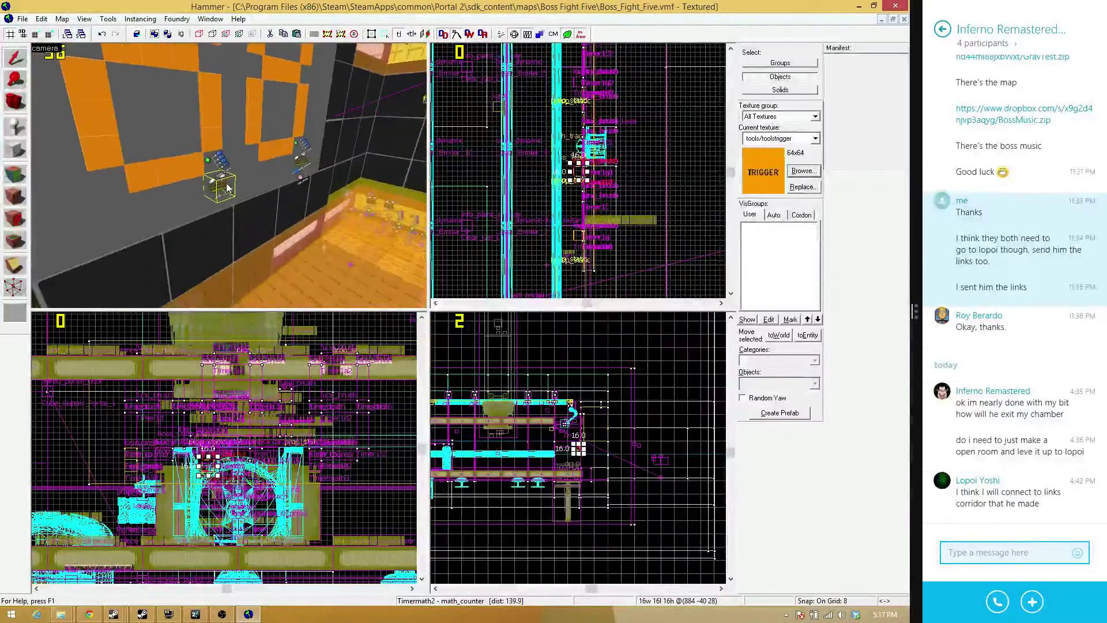
key("alt+Return")
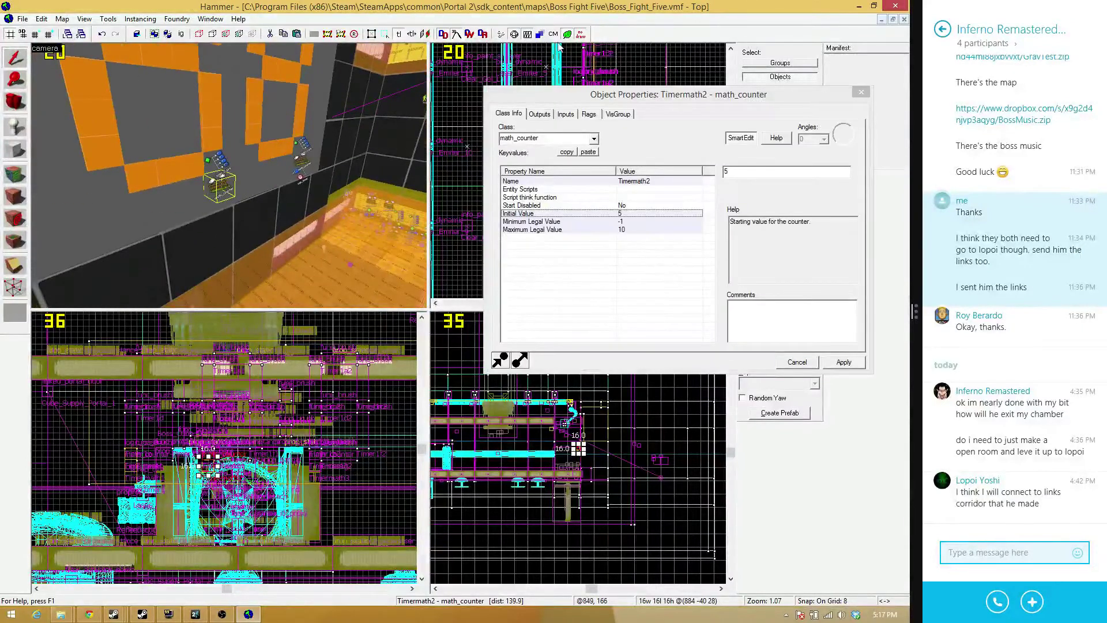
left_click(541, 114)
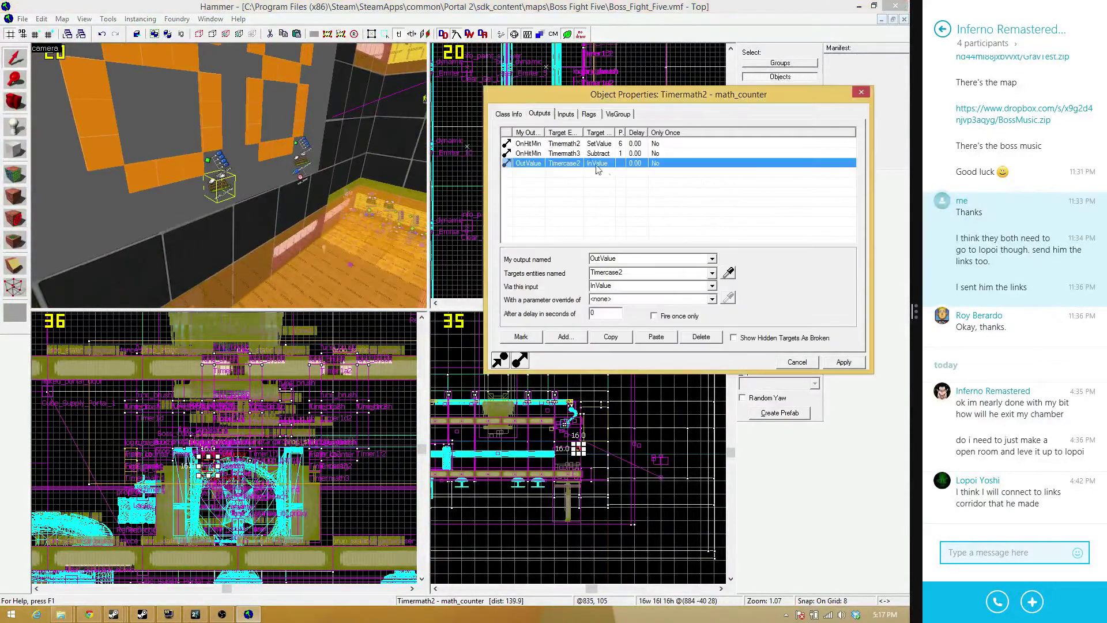
left_click(628, 144)
left_click(631, 299)
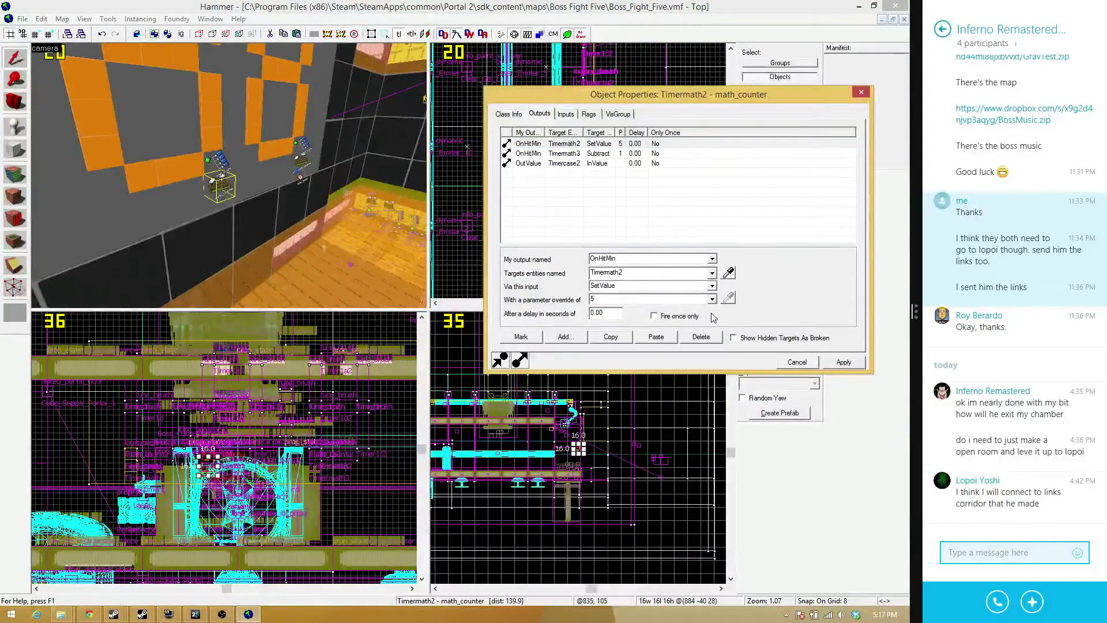
left_click(837, 368)
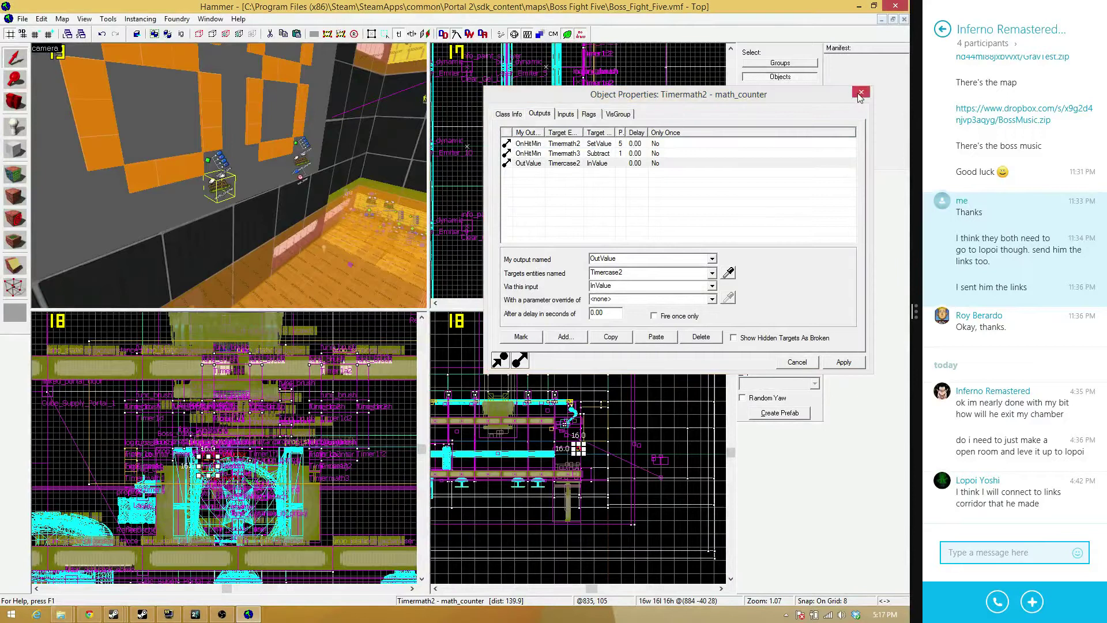
left_click(861, 92)
Open Timermath3's properties, set its Initial Value to 6 and apply the change
key("z")
key("z")
double_click(250, 222)
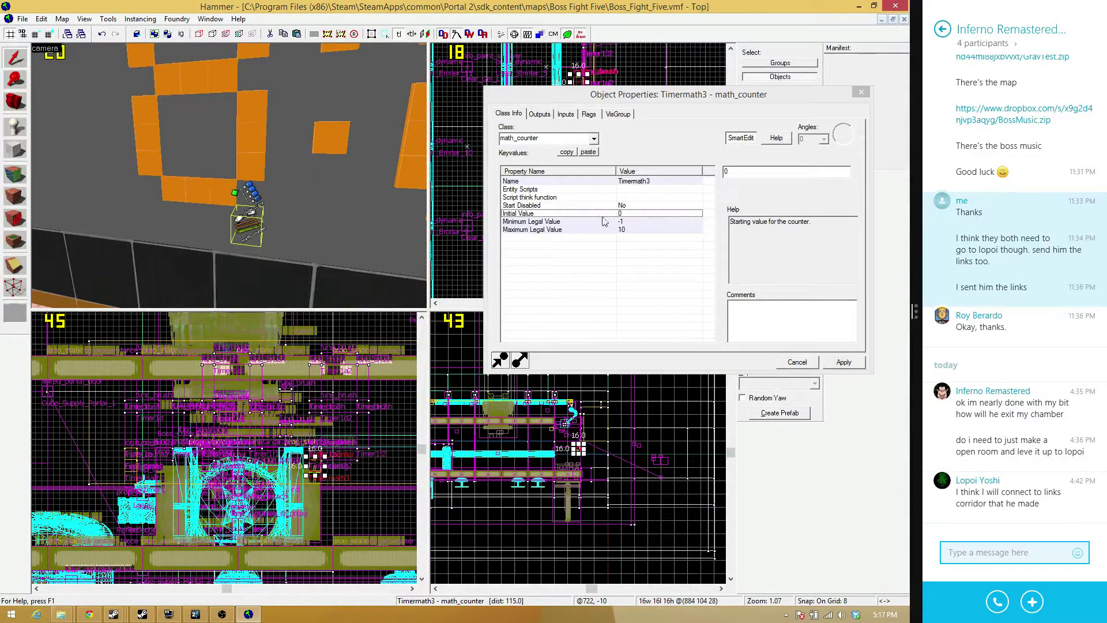
left_click(739, 172)
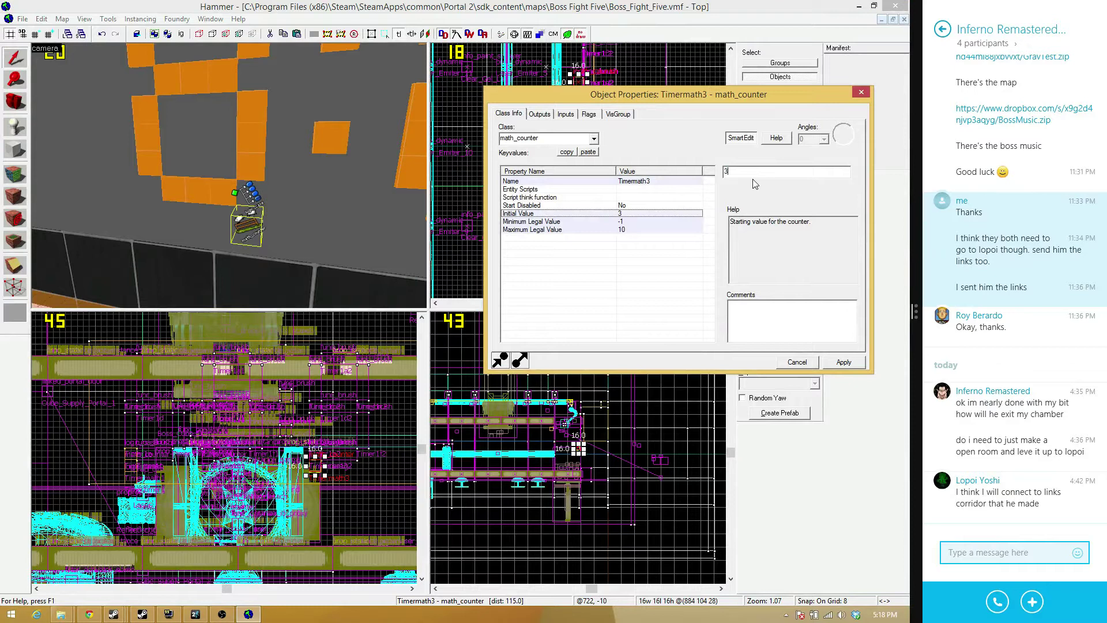
key("BackSpace")
type("6")
left_click(838, 366)
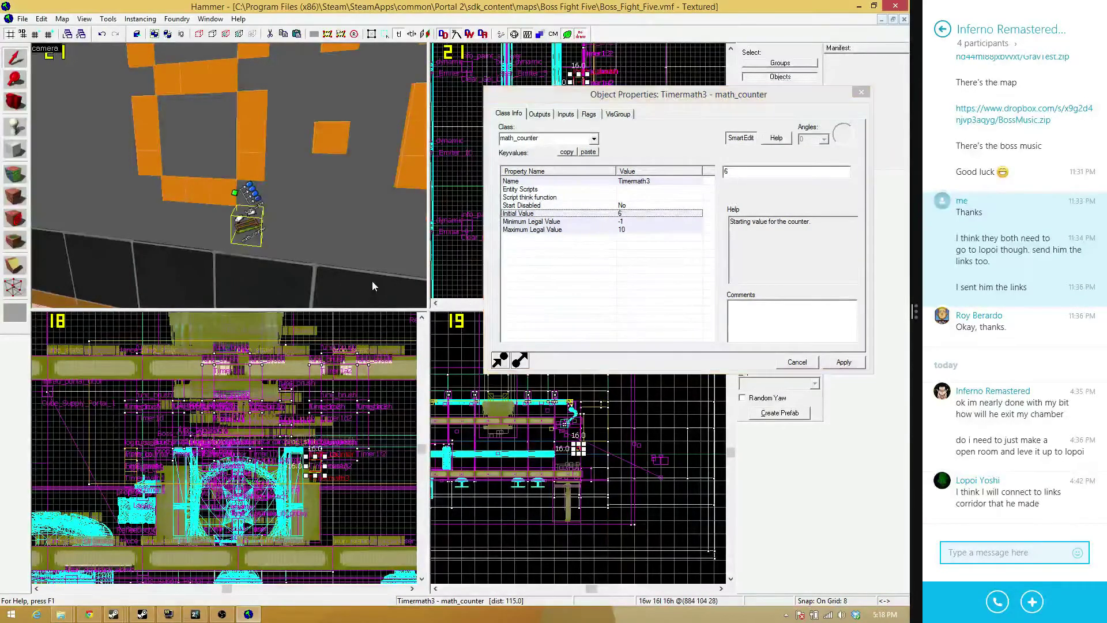
Review Timermath3's outputs, examine Timercase3's outputs and case values, and close the properties
key("z")
key("w")
key("w")
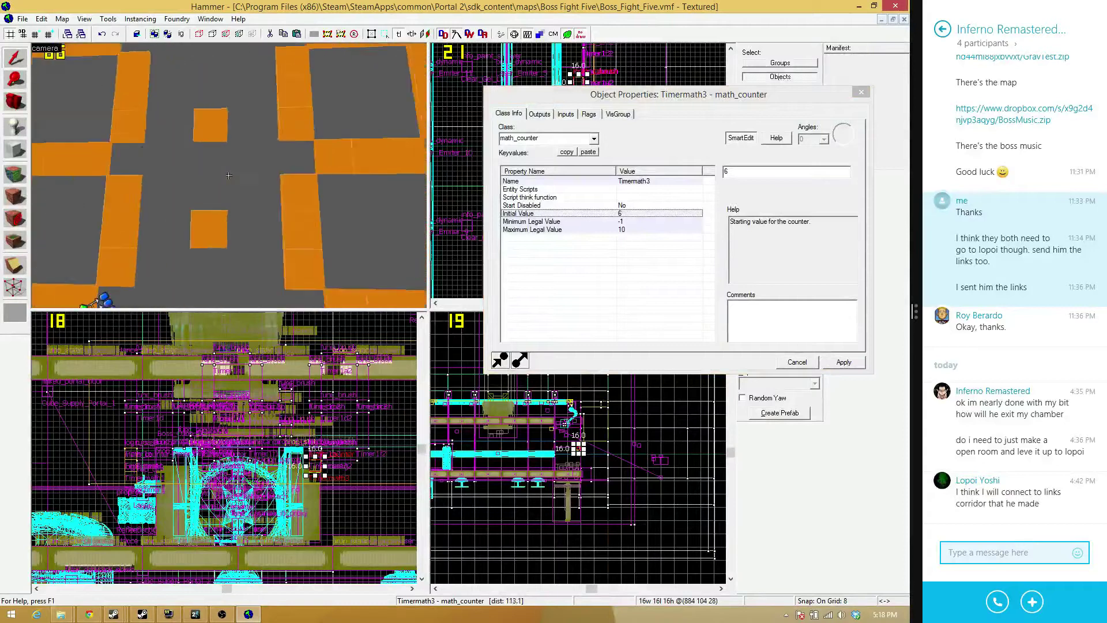
key("w")
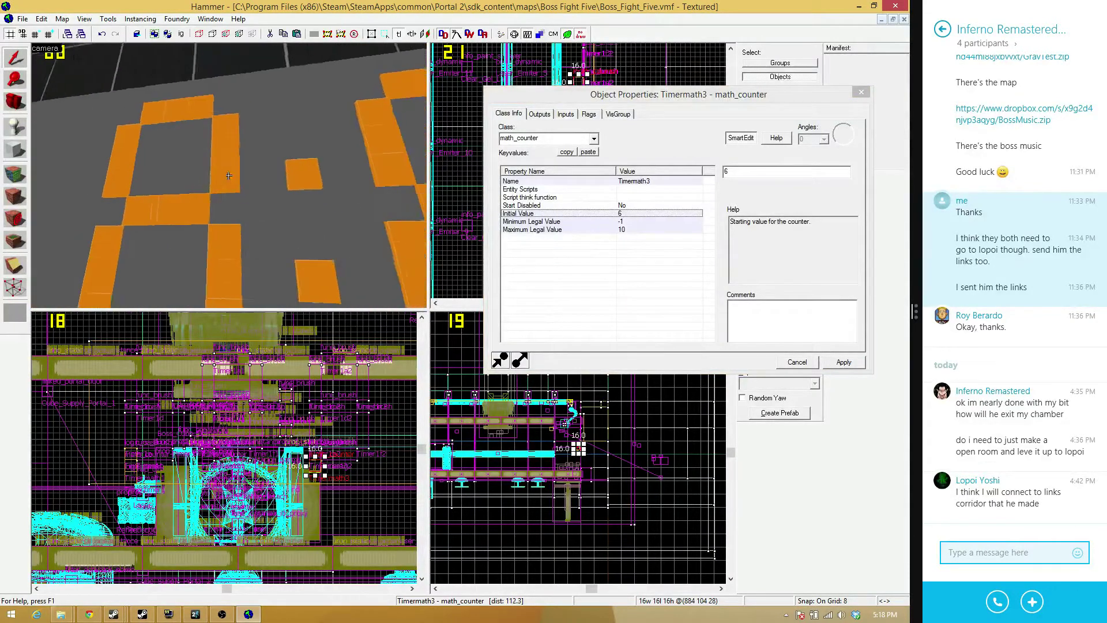
key("s")
key("d")
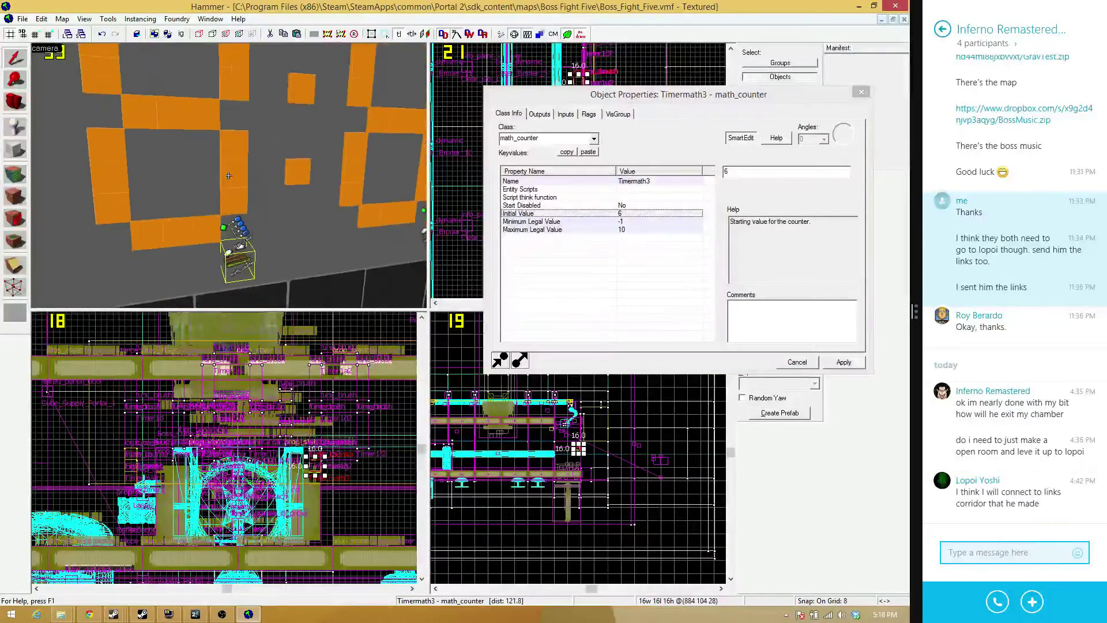
key("z")
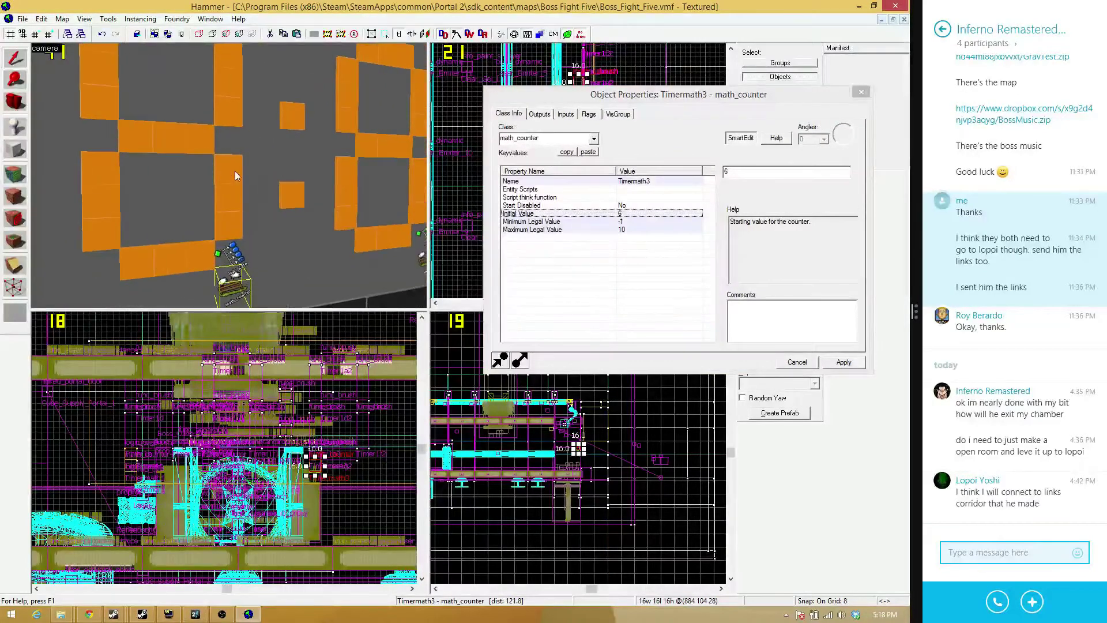
left_click(540, 114)
left_click(301, 230)
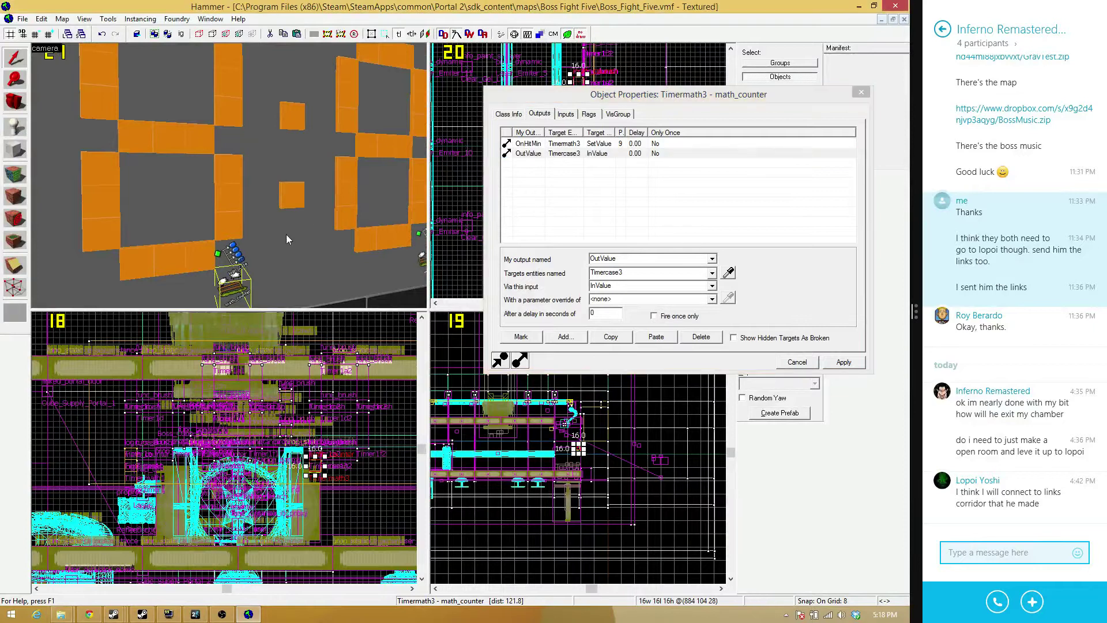
left_click(245, 253)
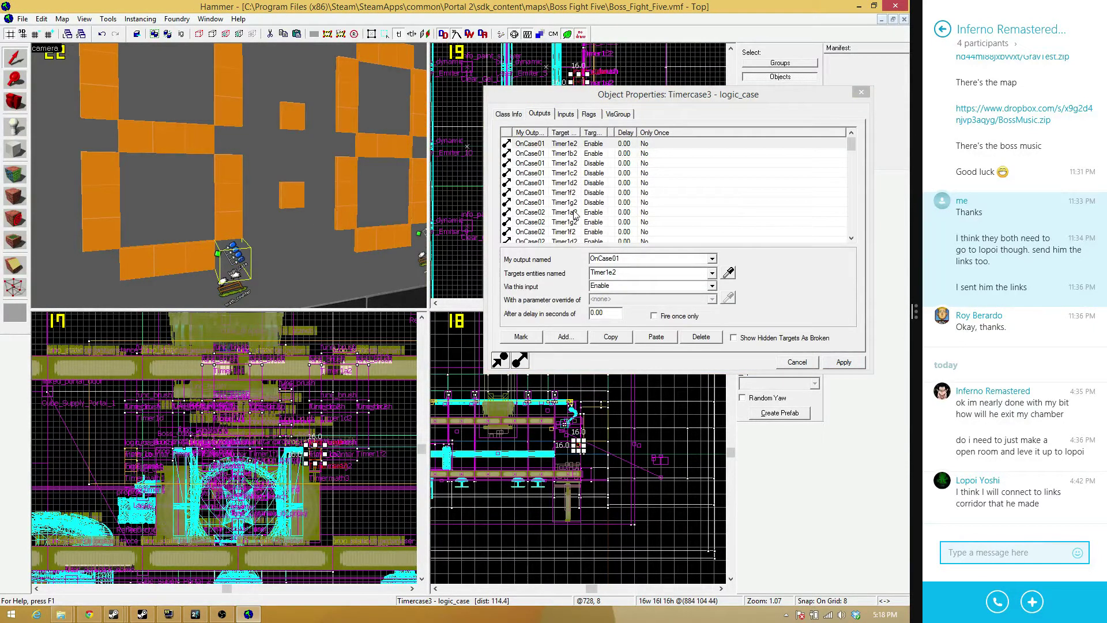
left_click(515, 114)
left_click(832, 87)
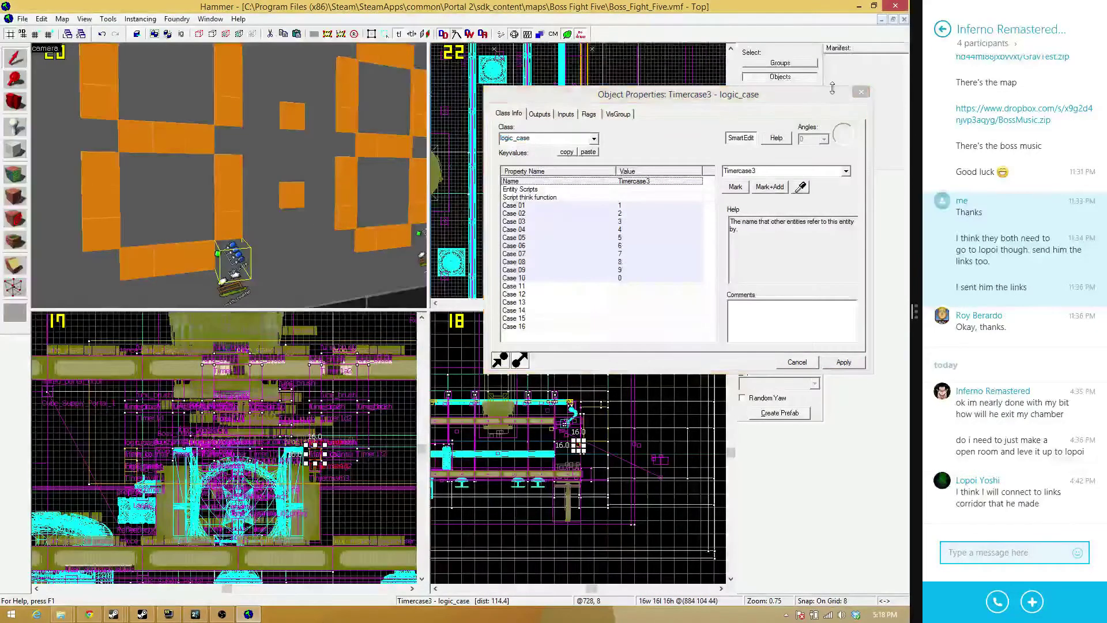
left_click(859, 94)
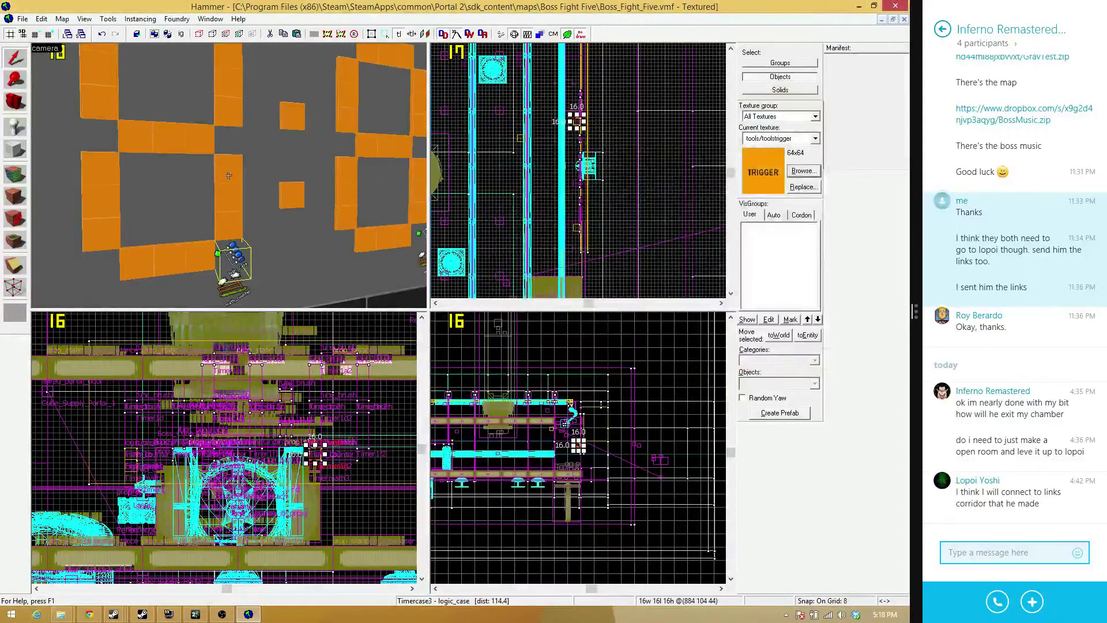
Open the properties of Timermath2 and set its Initial Value to 0
key("d")
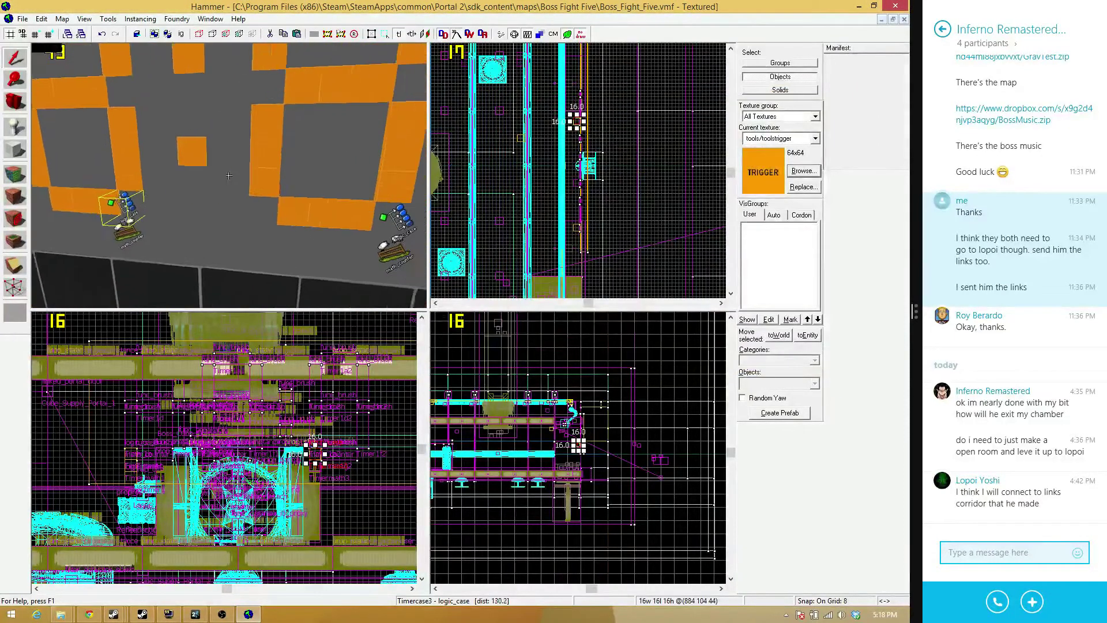
key("z")
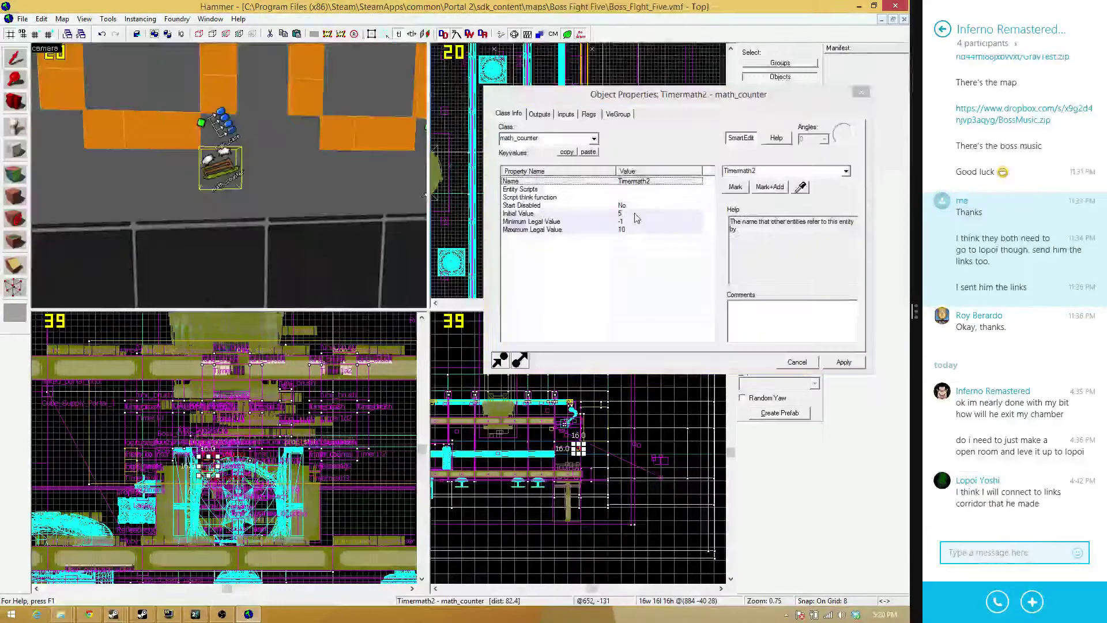
left_click(634, 214)
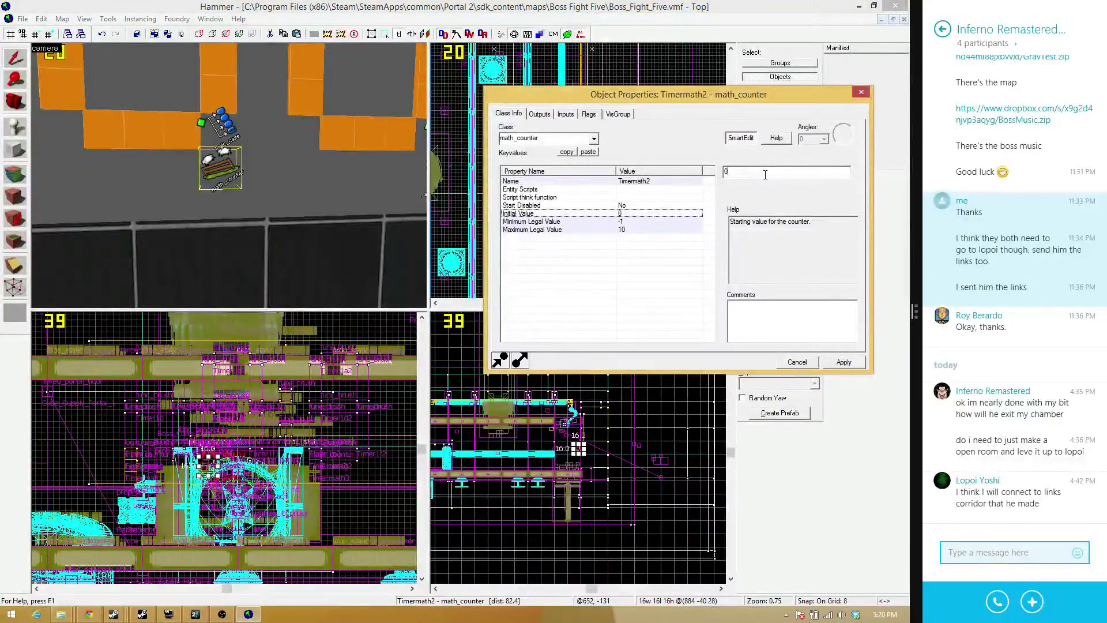
left_click(461, 223)
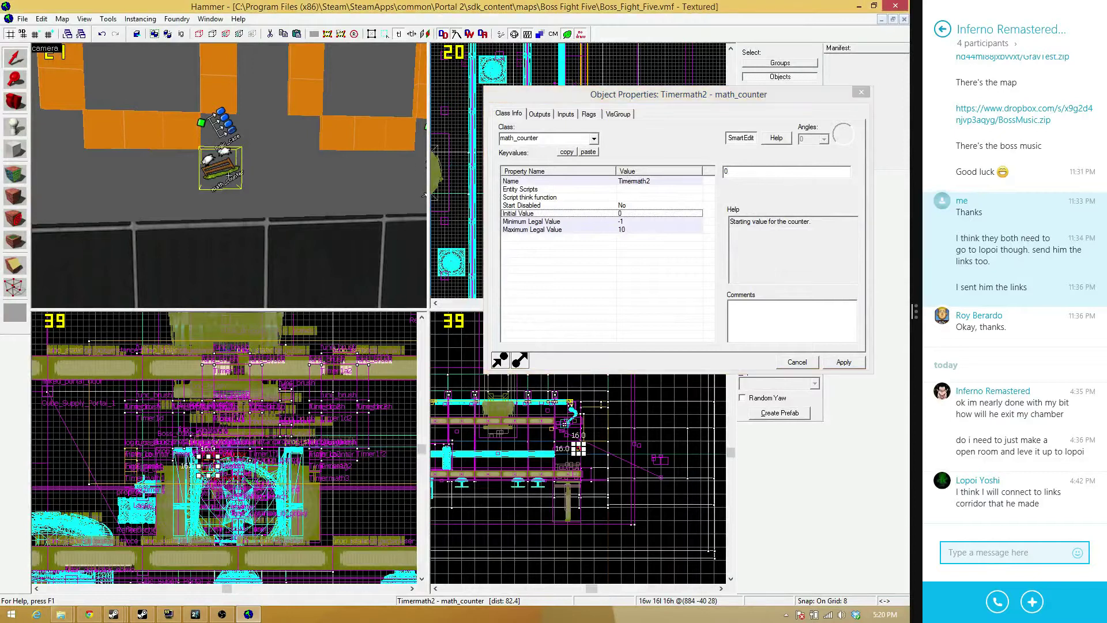
Check Timermath1's Initial Value and look over the digit display on the chamber wall
key("d")
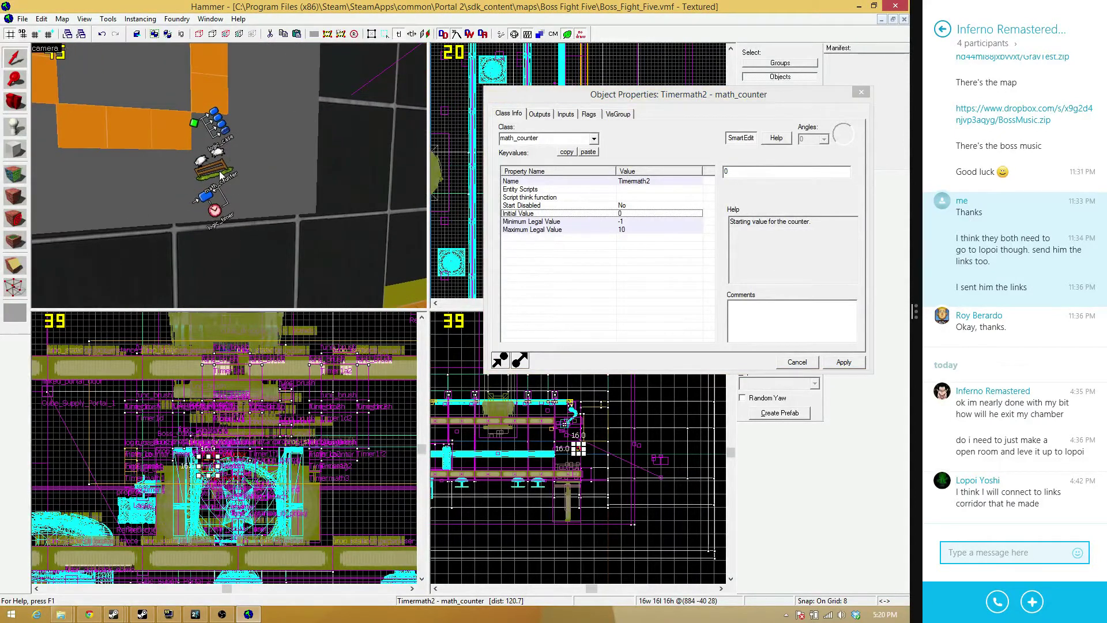
key("z")
key("s")
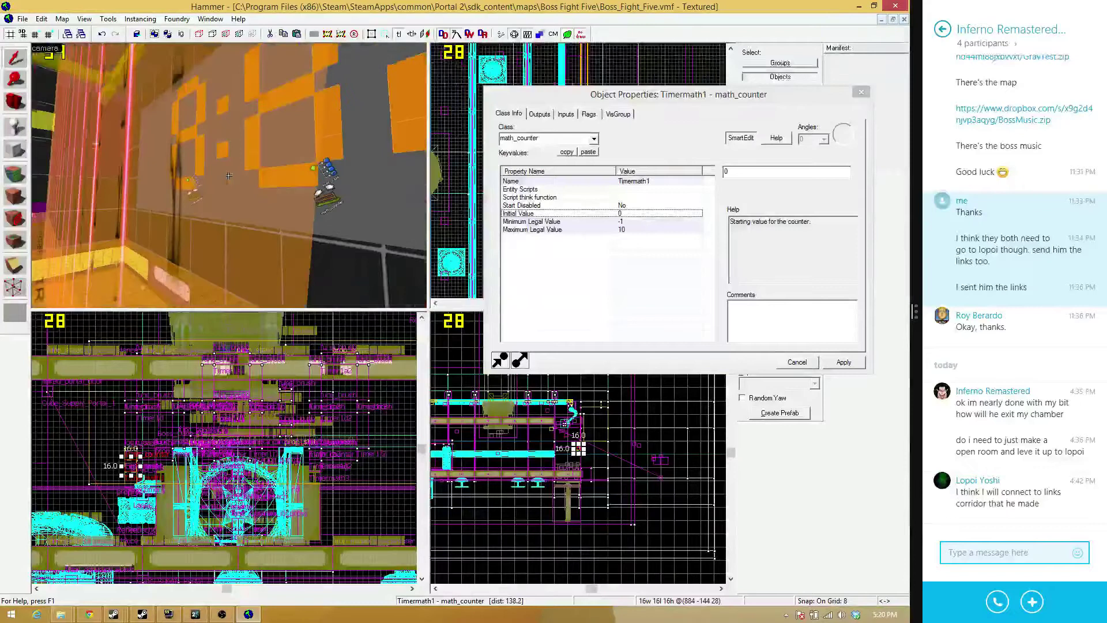
key("a")
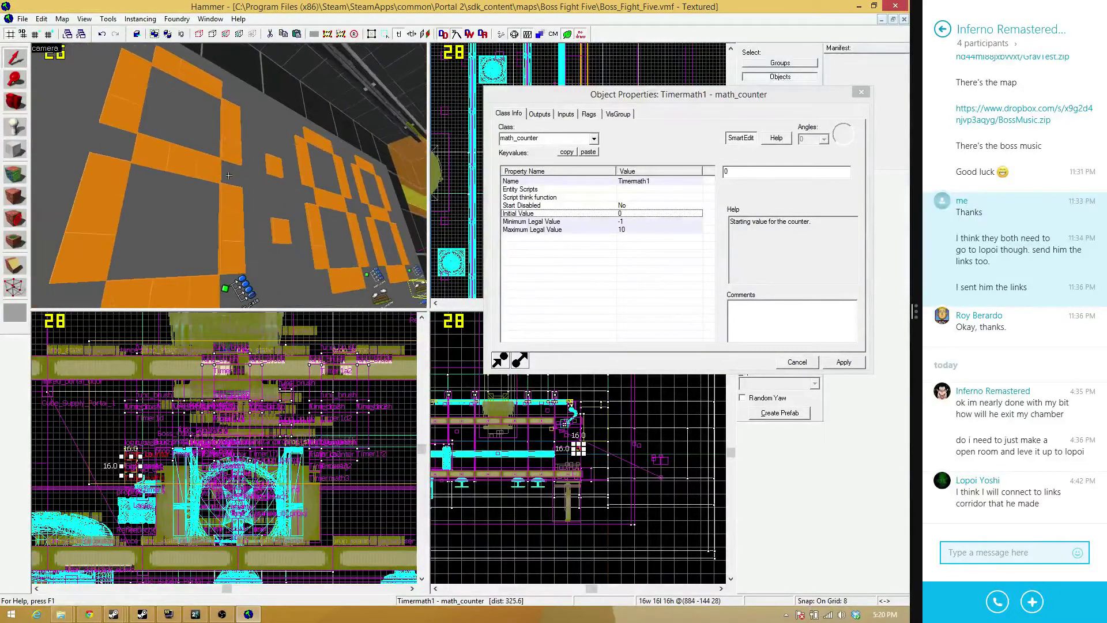
key("w")
key("s")
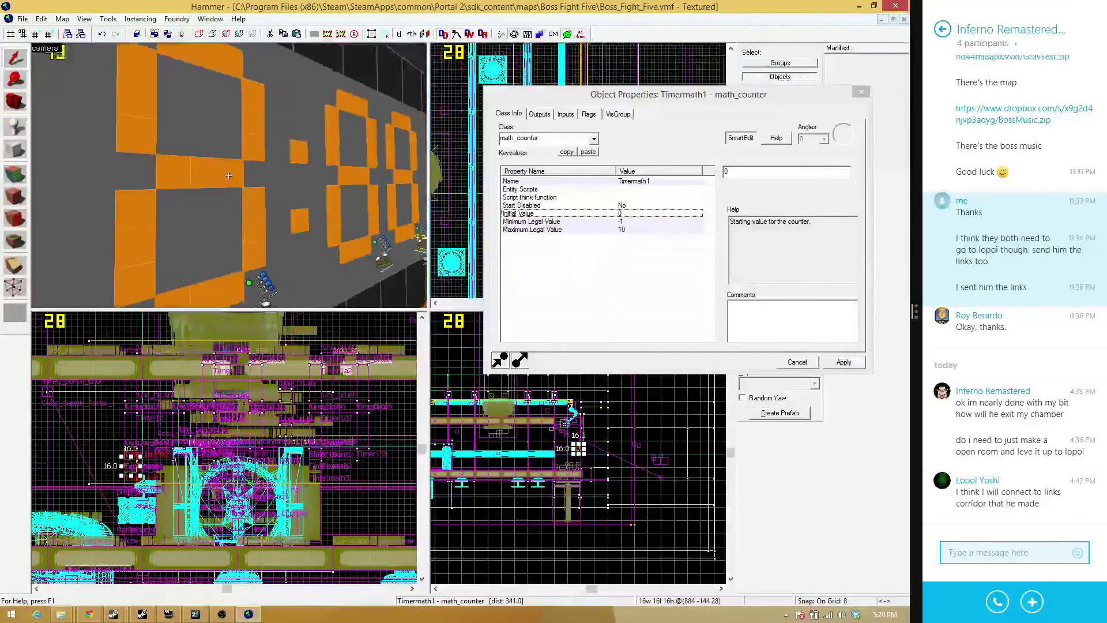
key("w")
key("z")
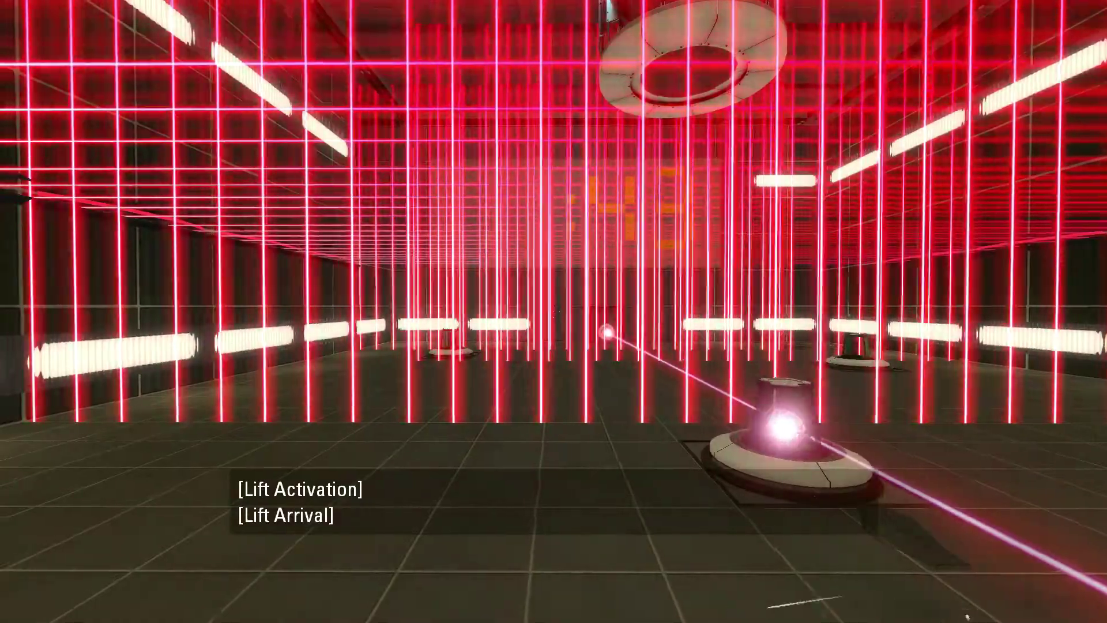
Test the map in Portal 2 and examine the digits on the boss chamber's wall display up close
key("w")
scroll(553, 312, "up", 1)
scroll(554, 312, "down", 1)
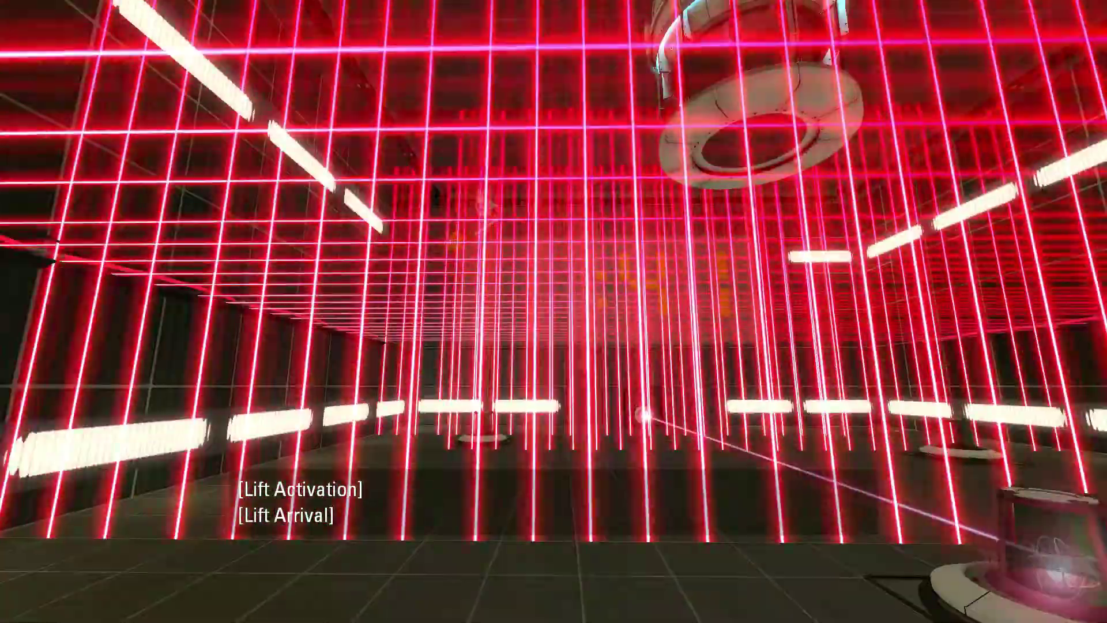
key("a")
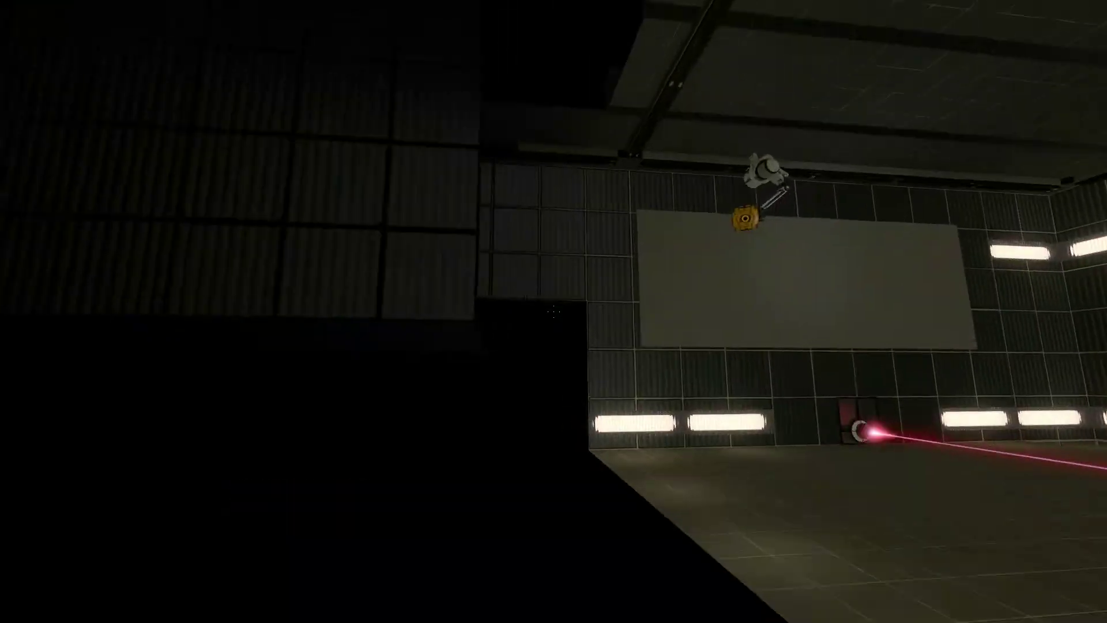
key("w")
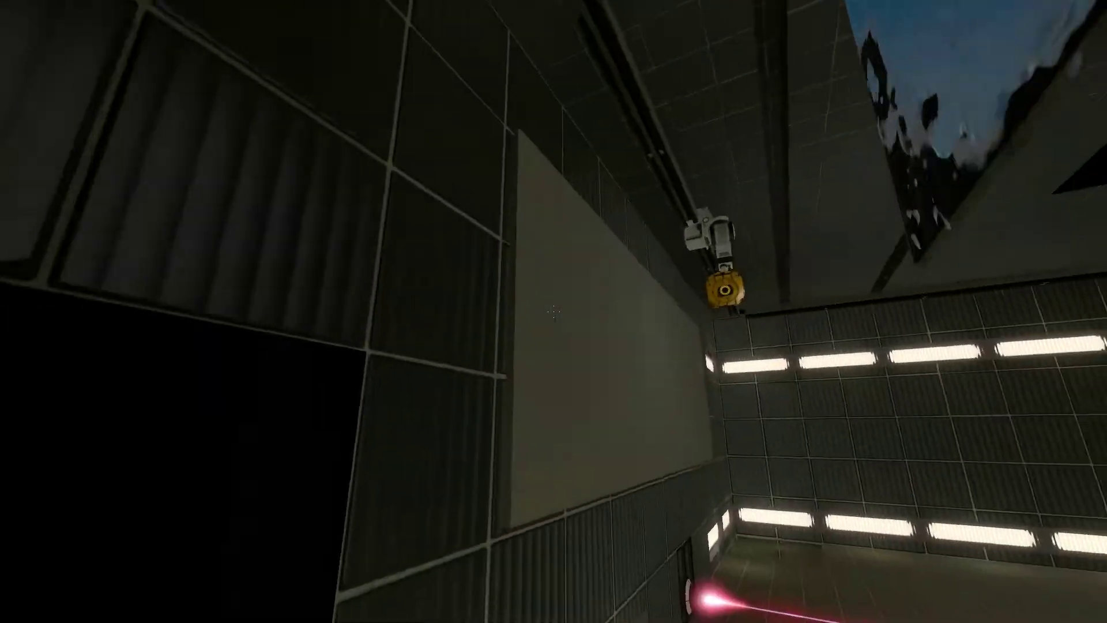
key("w")
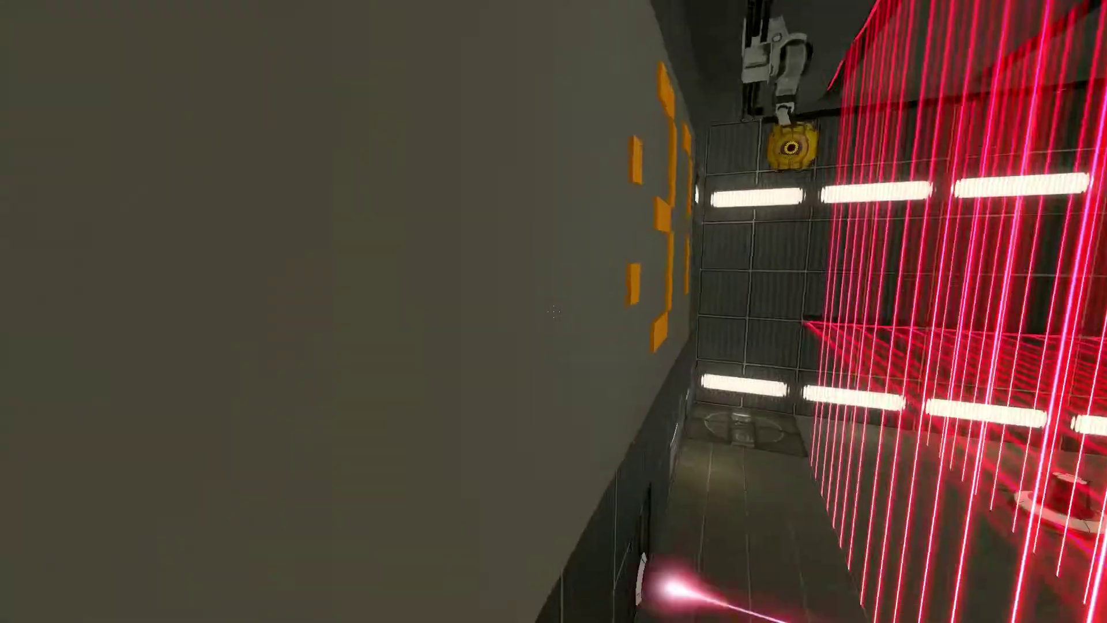
key("w")
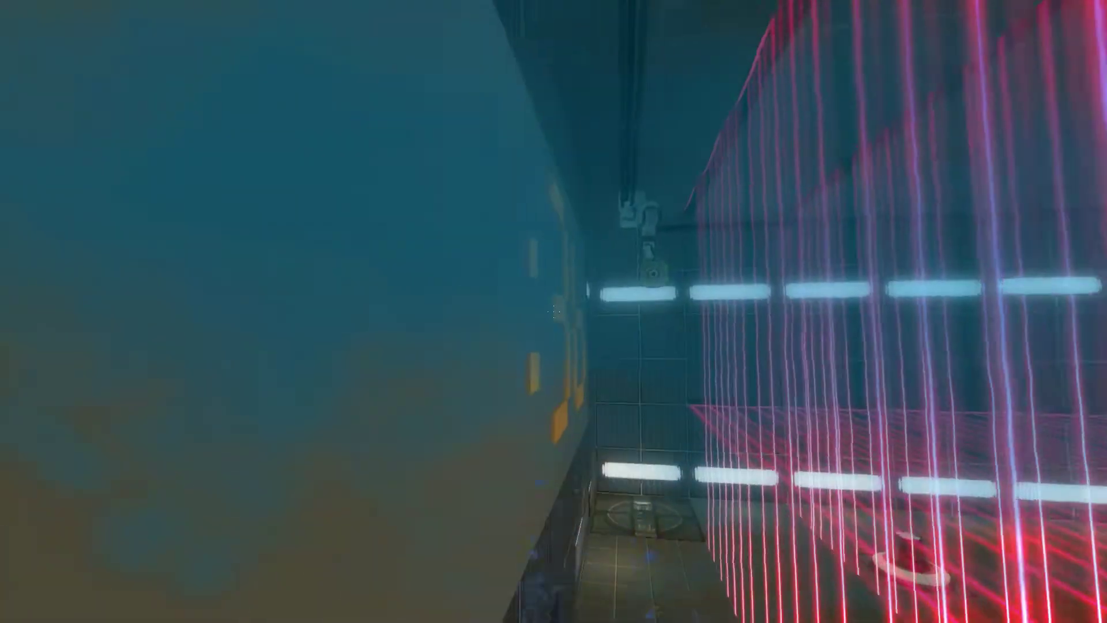
key("w")
key("w")
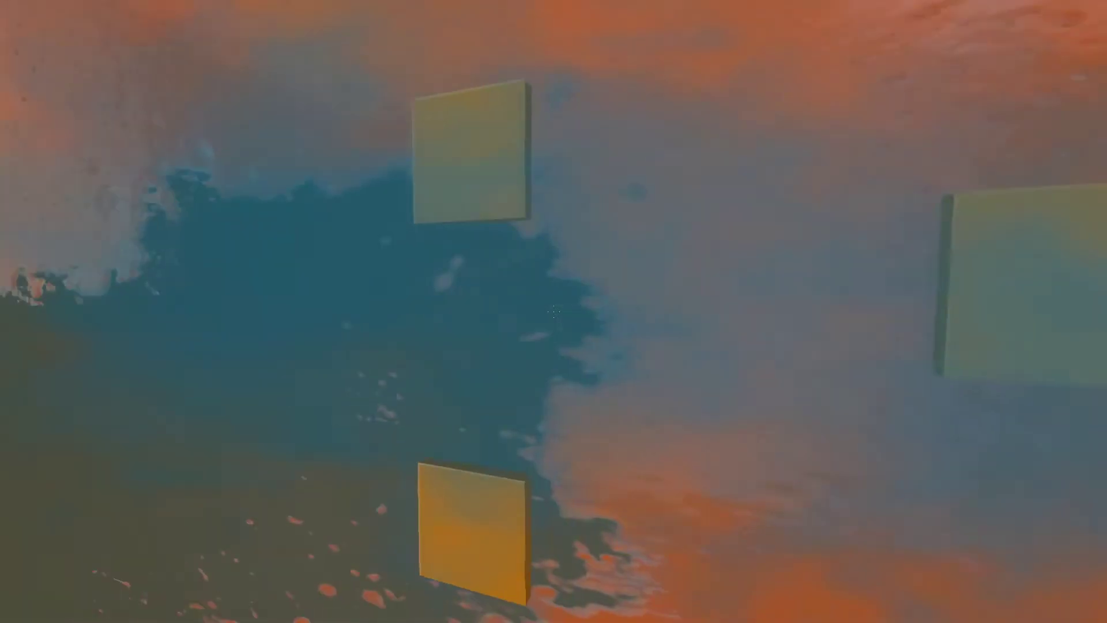
key("w")
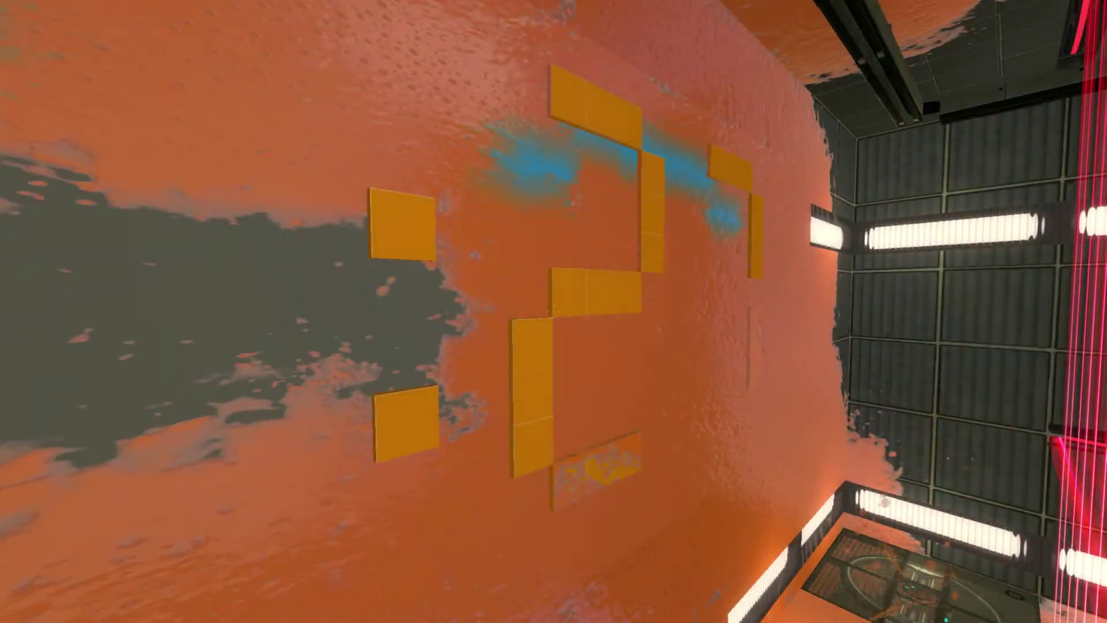
key("s")
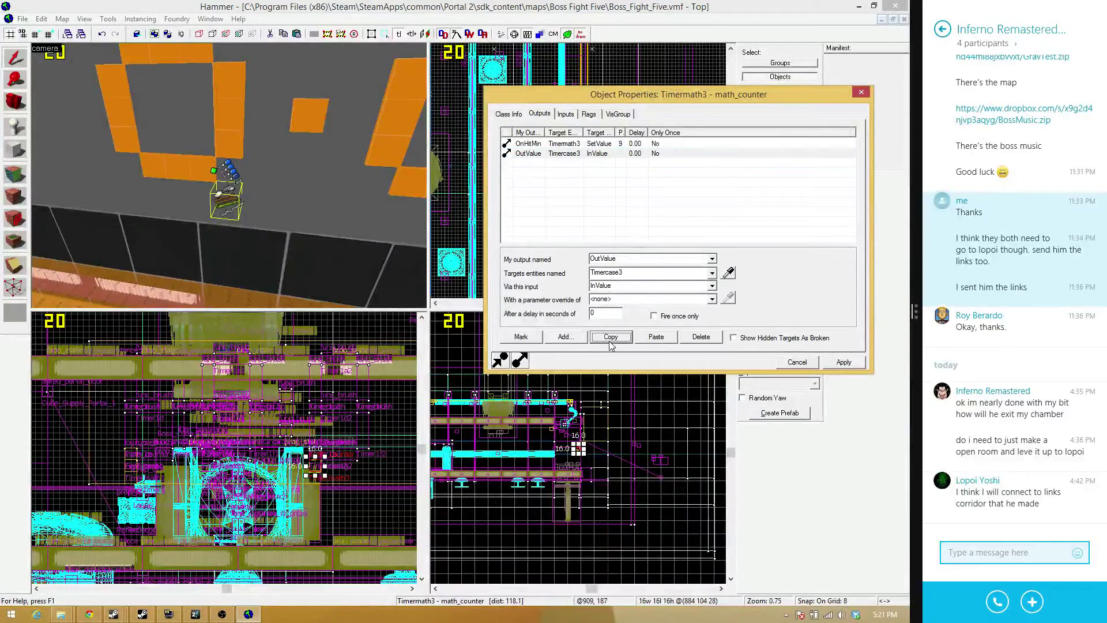
Duplicate Timermath3's OutValue output targeting Timercase3's InValue, change the copy's output to OnGetValue and apply it
left_click(649, 338)
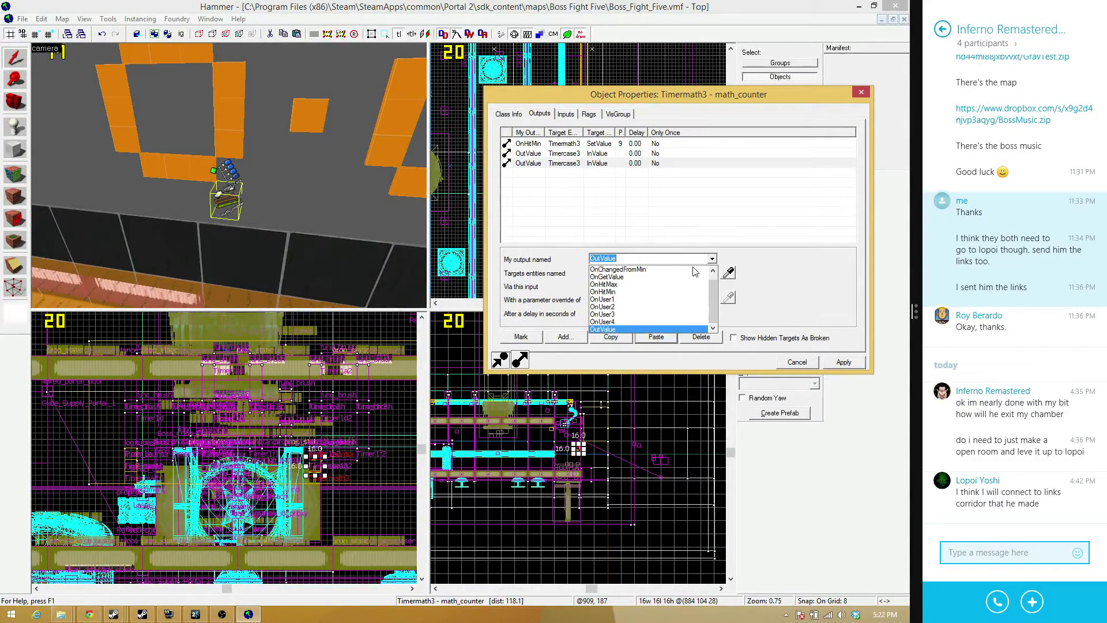
scroll(647, 299, "up", 1)
left_click(644, 287)
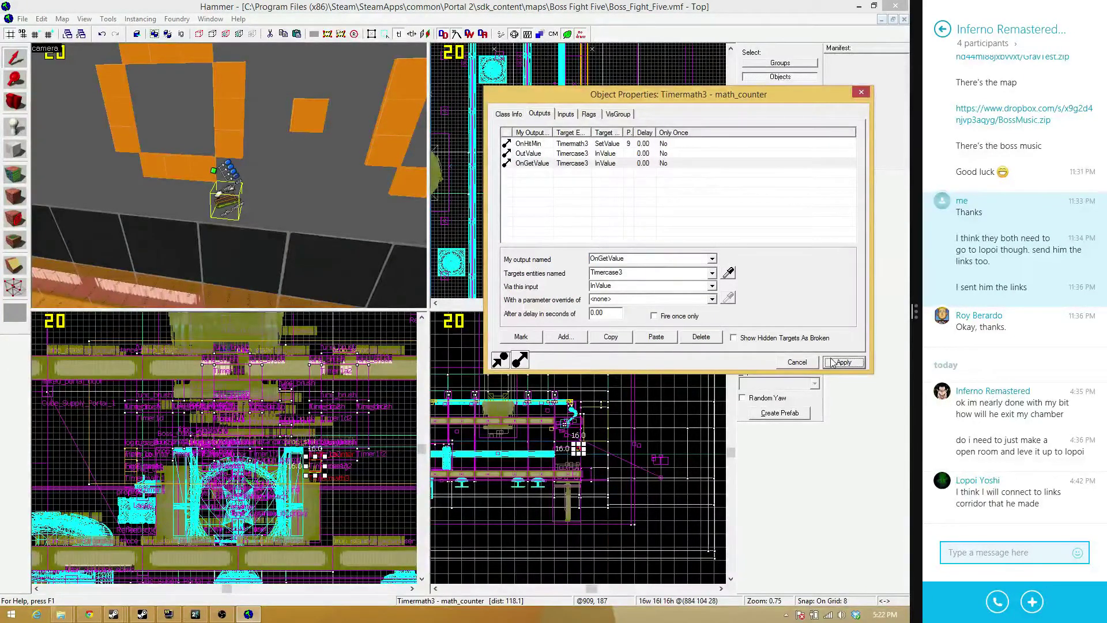
left_click(357, 213)
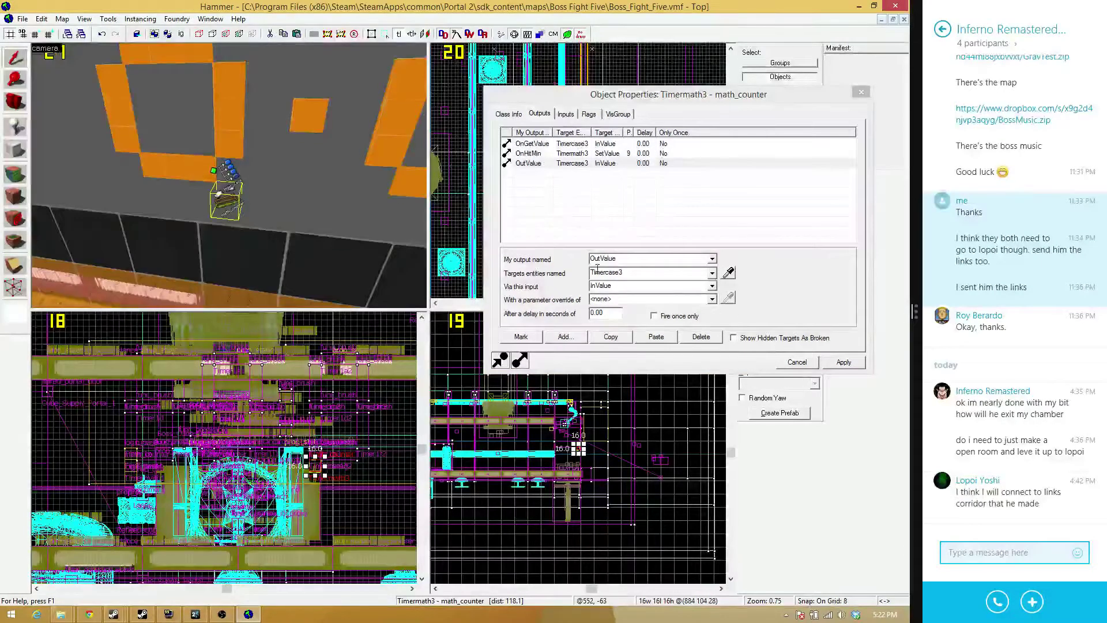
left_click(848, 364)
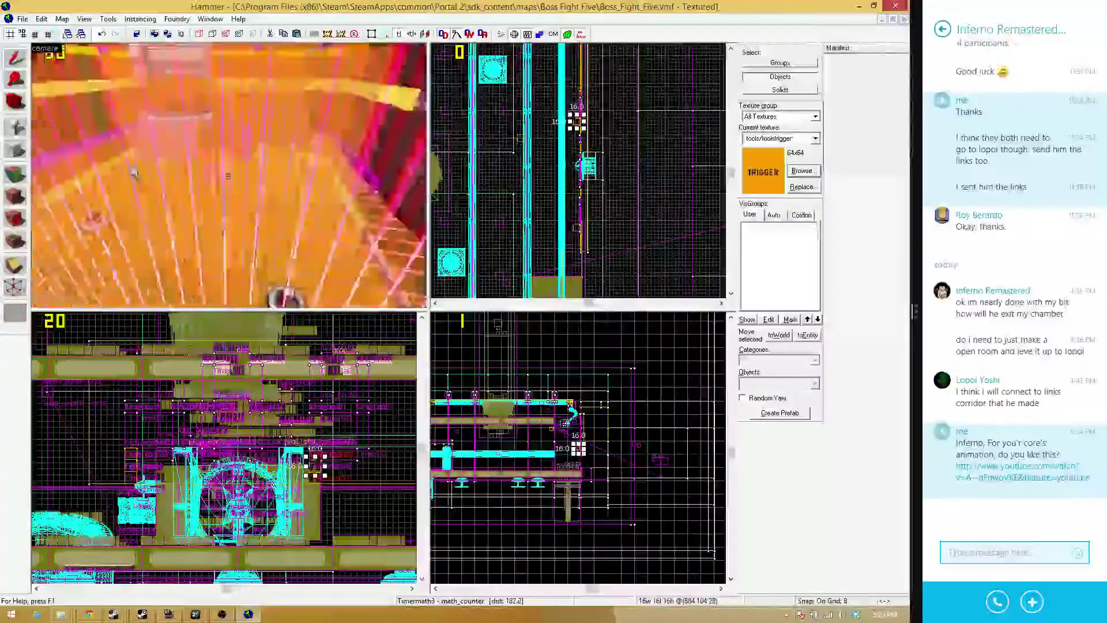
key("w")
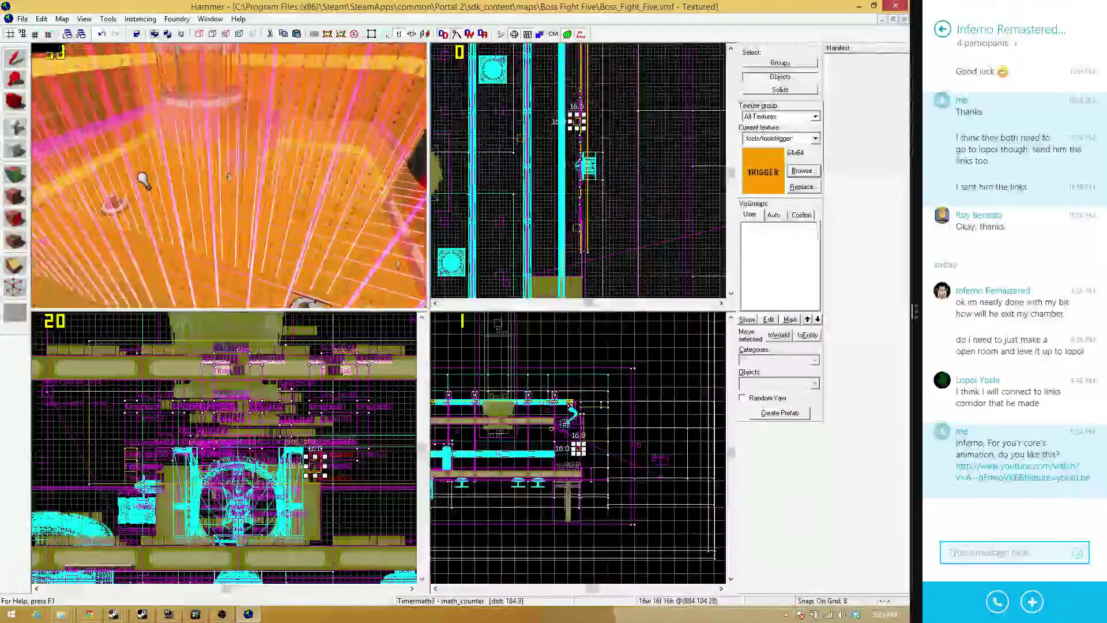
left_click(228, 175)
key("z")
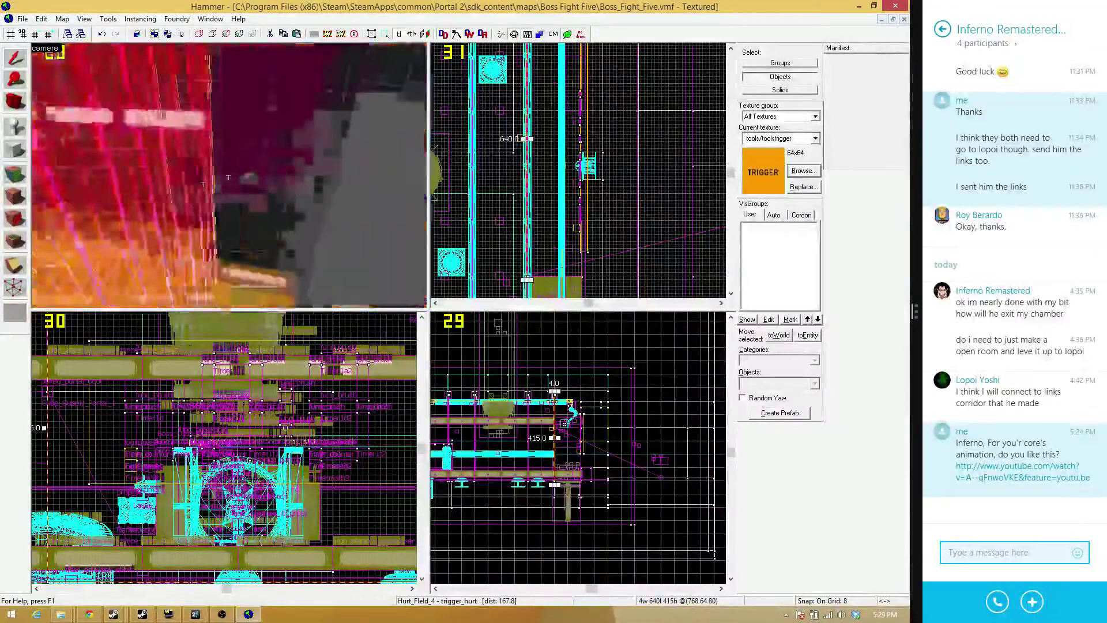
key("w")
key("w")
key("z")
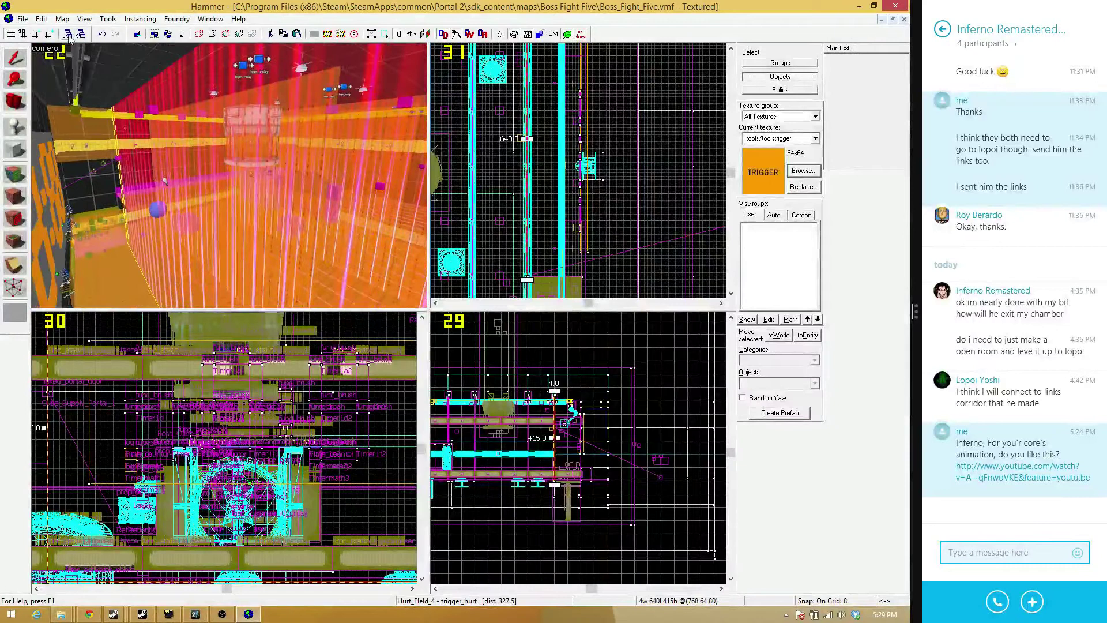
Hide the vertical field brushes Hurt_Field_4, Hurt_Field_3 and Laser_Field_3 crossing the boss chamber
left_click(227, 34)
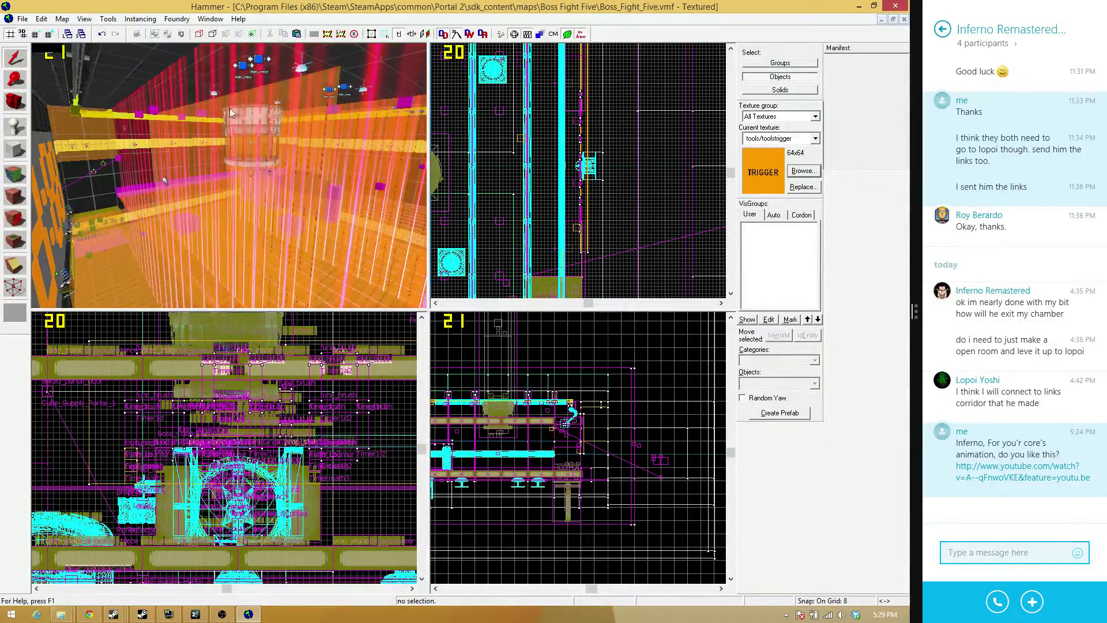
left_click(230, 112)
left_click(227, 35)
left_click(222, 56)
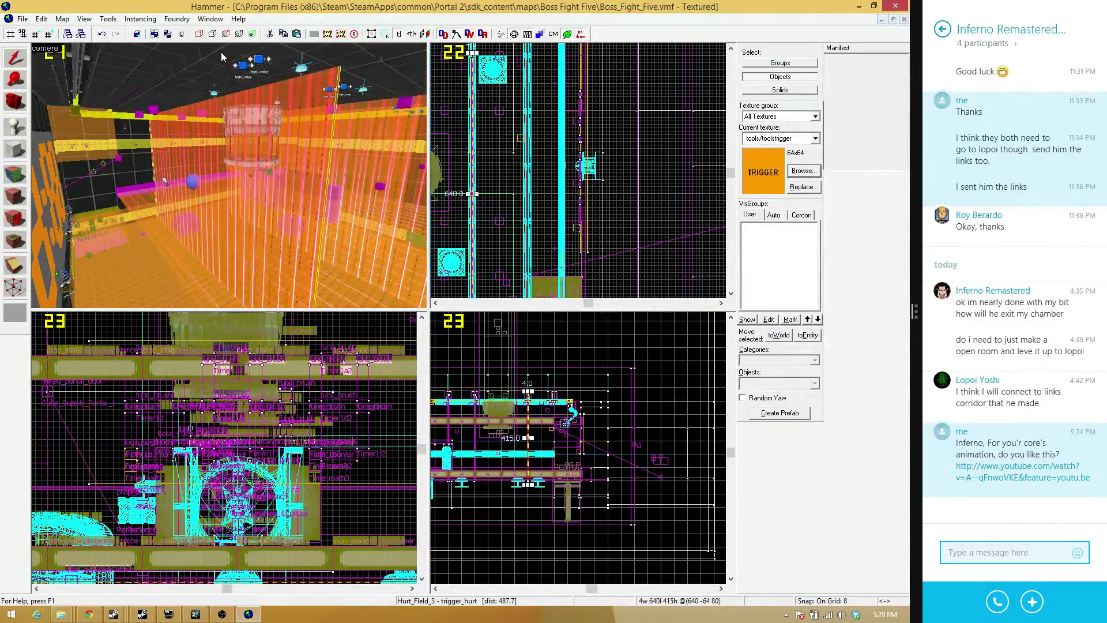
left_click(294, 174)
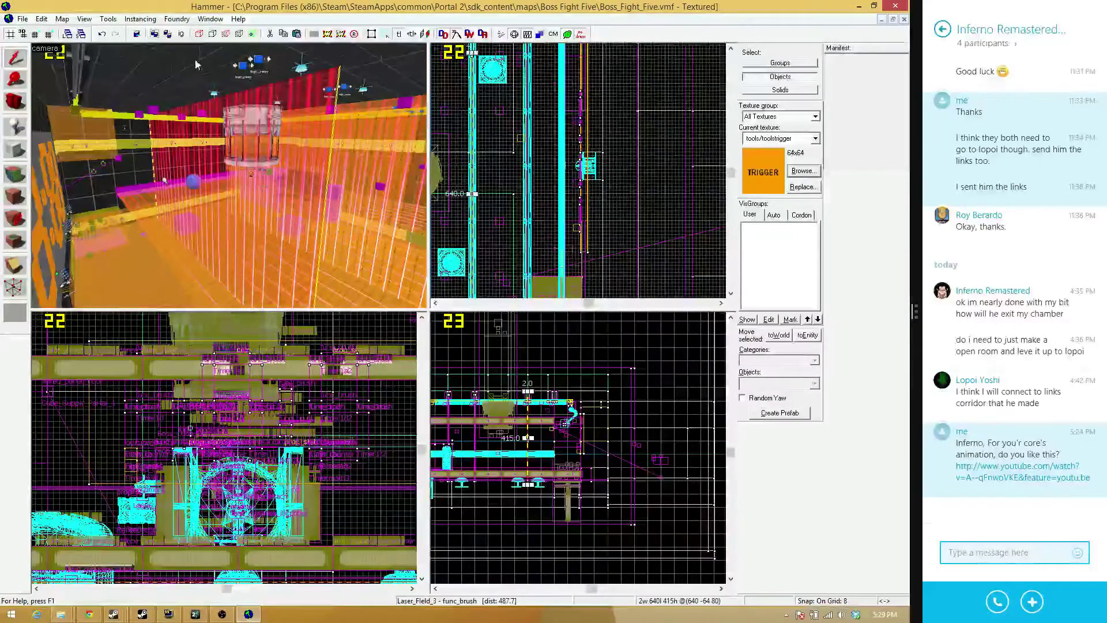
left_click(225, 34)
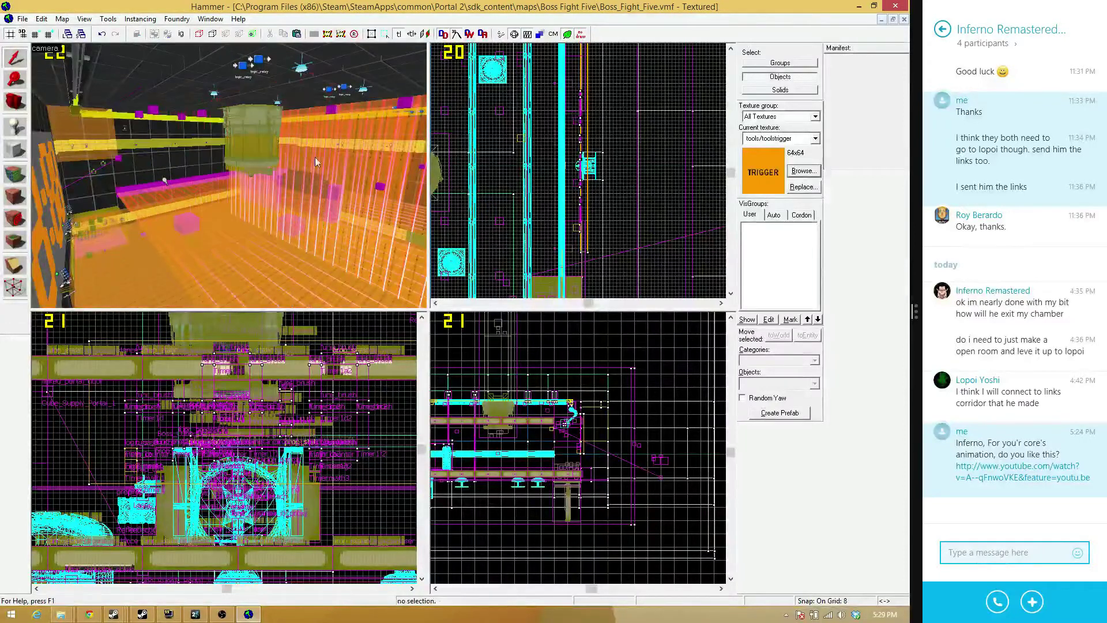
Hide the remaining vertical laser and hurt field brushes in the boss chamber, including Laser_Field_1
left_click(213, 58)
left_click(225, 34)
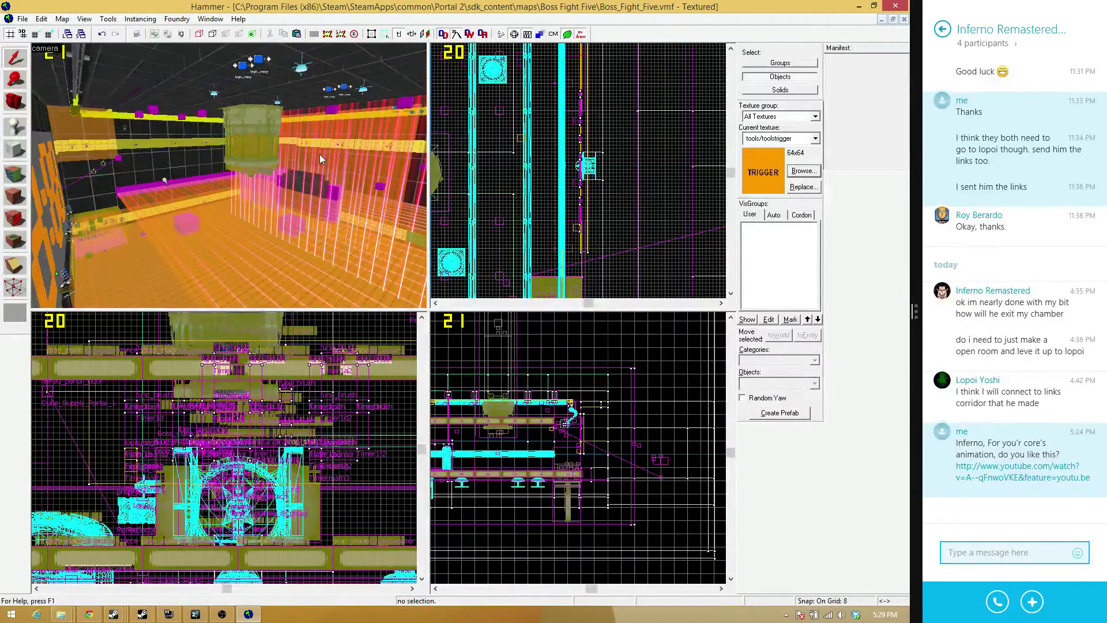
left_click(258, 77)
left_click(226, 34)
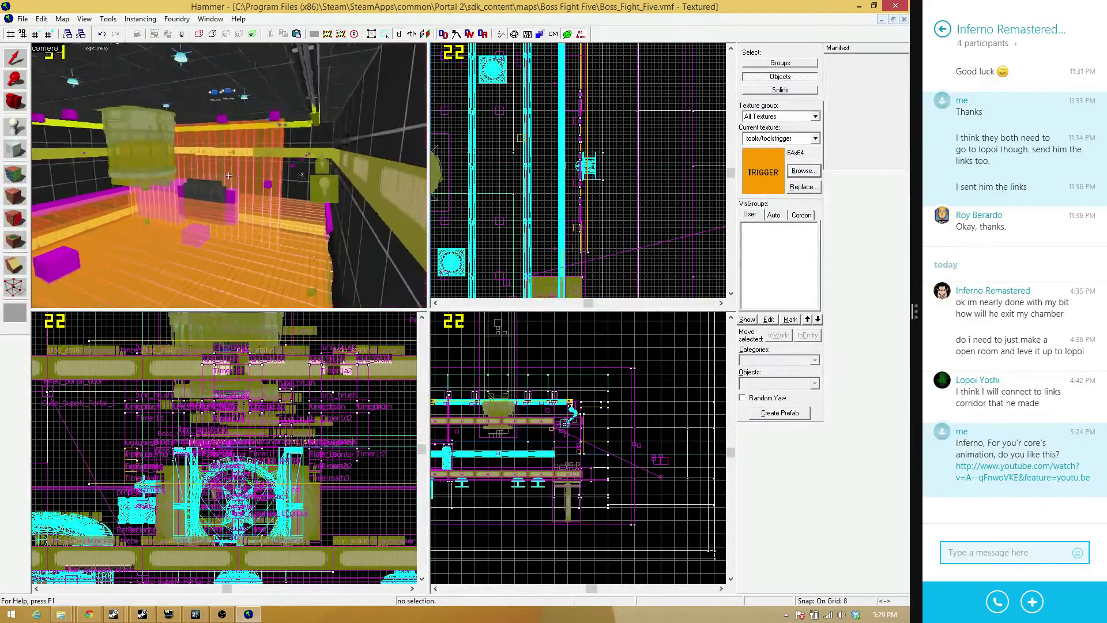
left_click(225, 34)
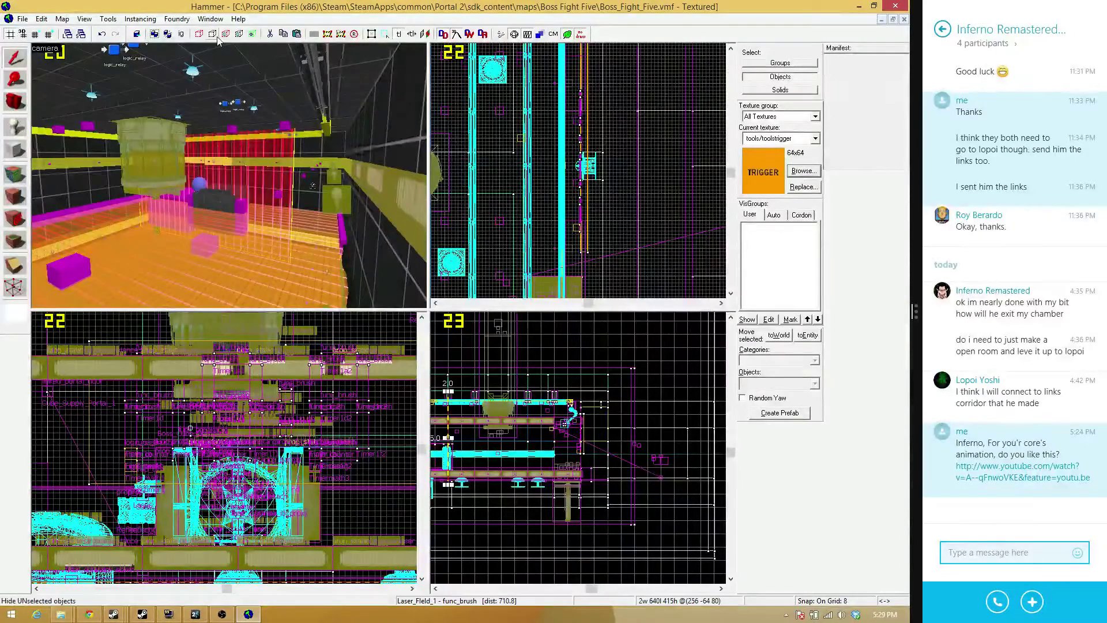
Hide the Gravaty_Down_Start_Boss and Gravaty_Up_Start_Boss triggers that cover the boss chamber's floor
key("z")
left_click(218, 120)
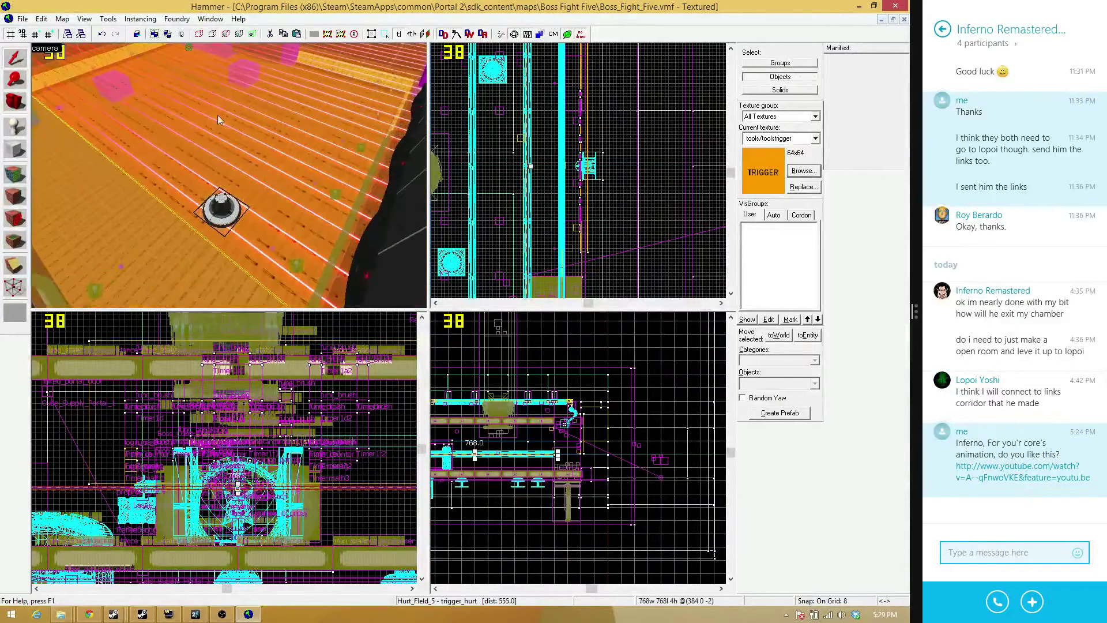
key("z")
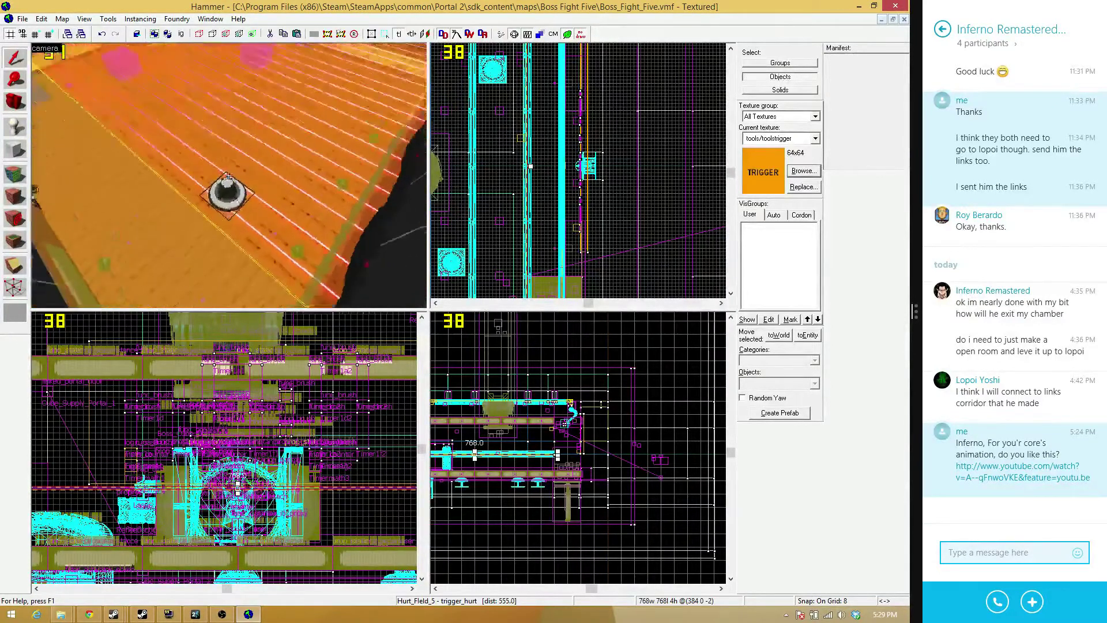
key("w")
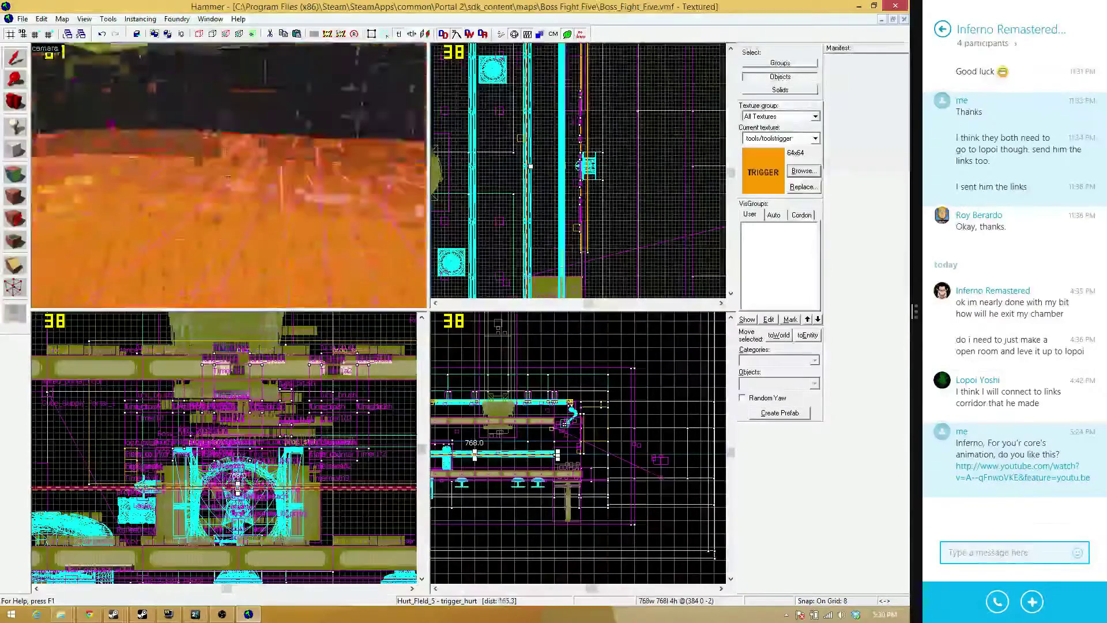
key("a")
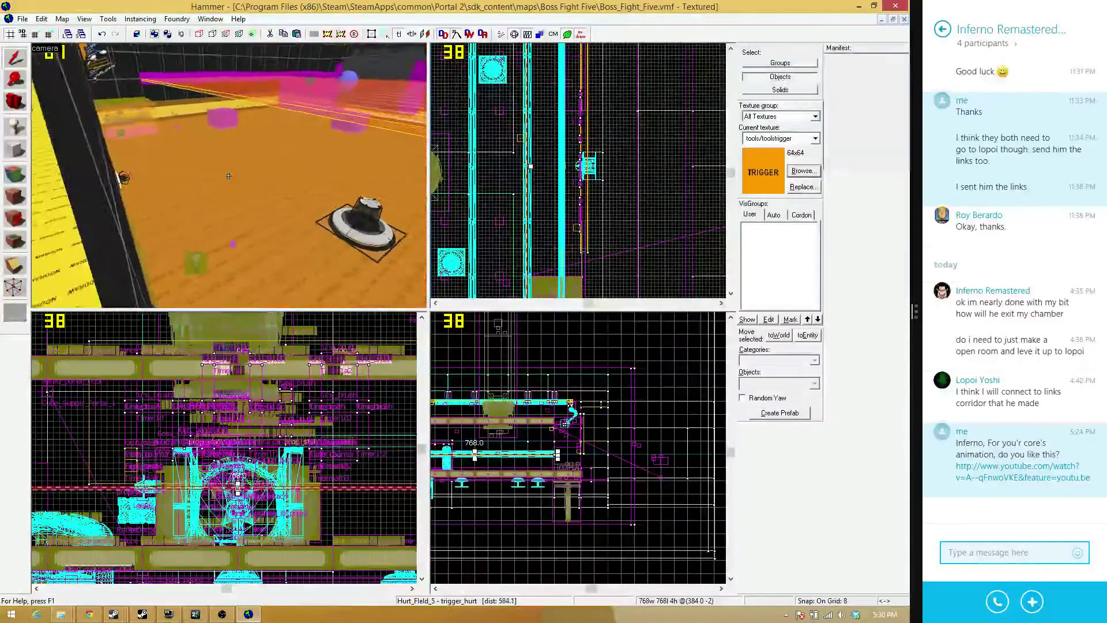
left_click(230, 180)
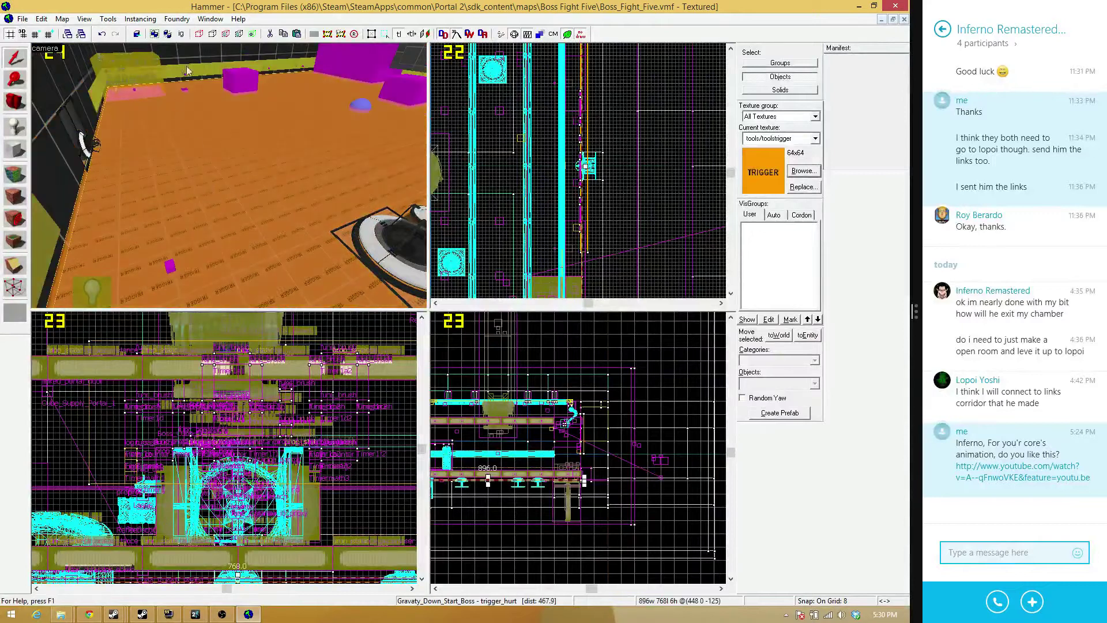
left_click(225, 130)
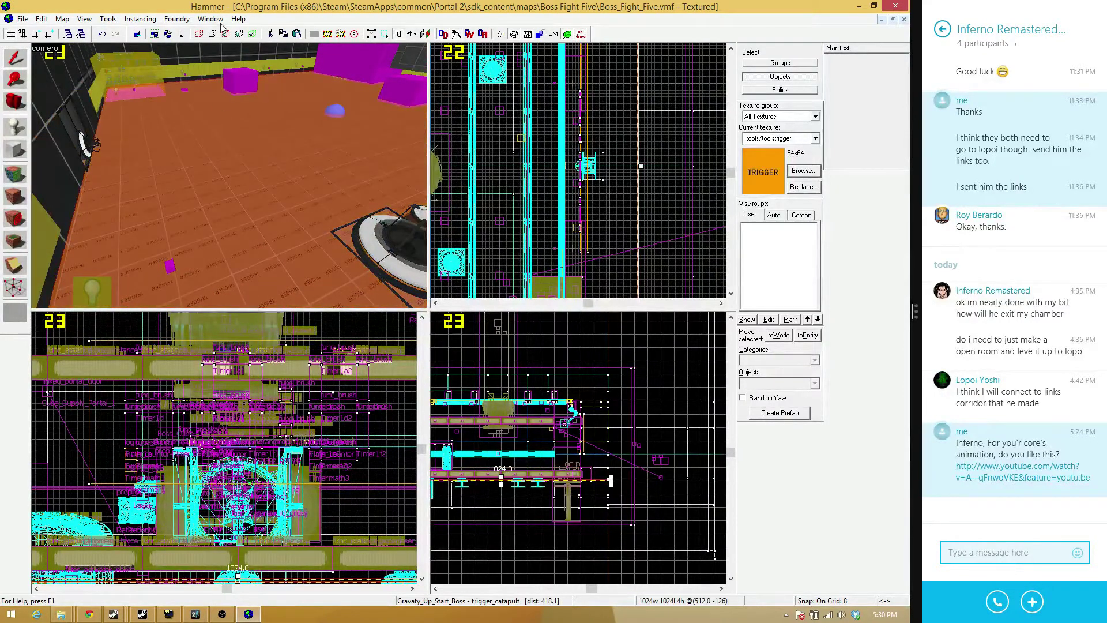
key("Escape")
Select the laser relay on the boss chamber's floor, facing the wall with the digit display
key("w")
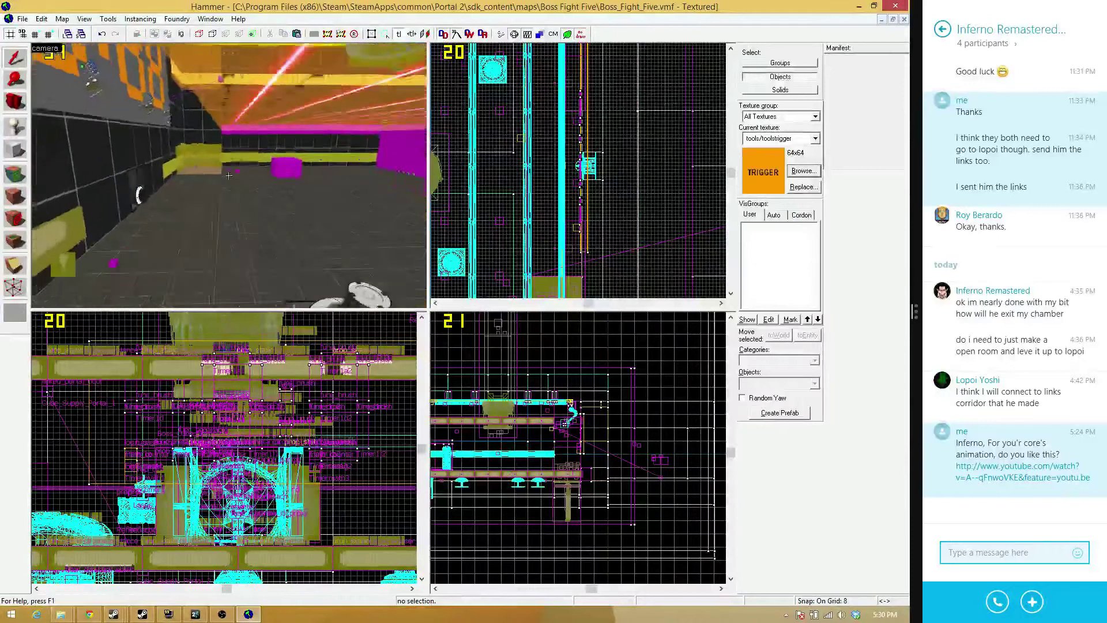
key("w")
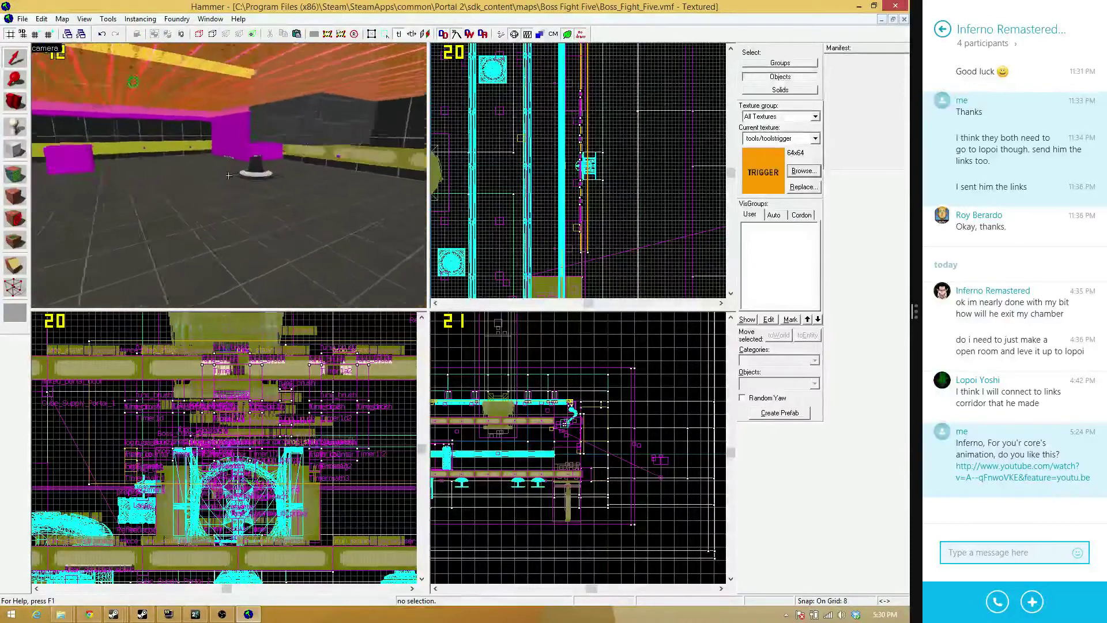
key("w")
key("w")
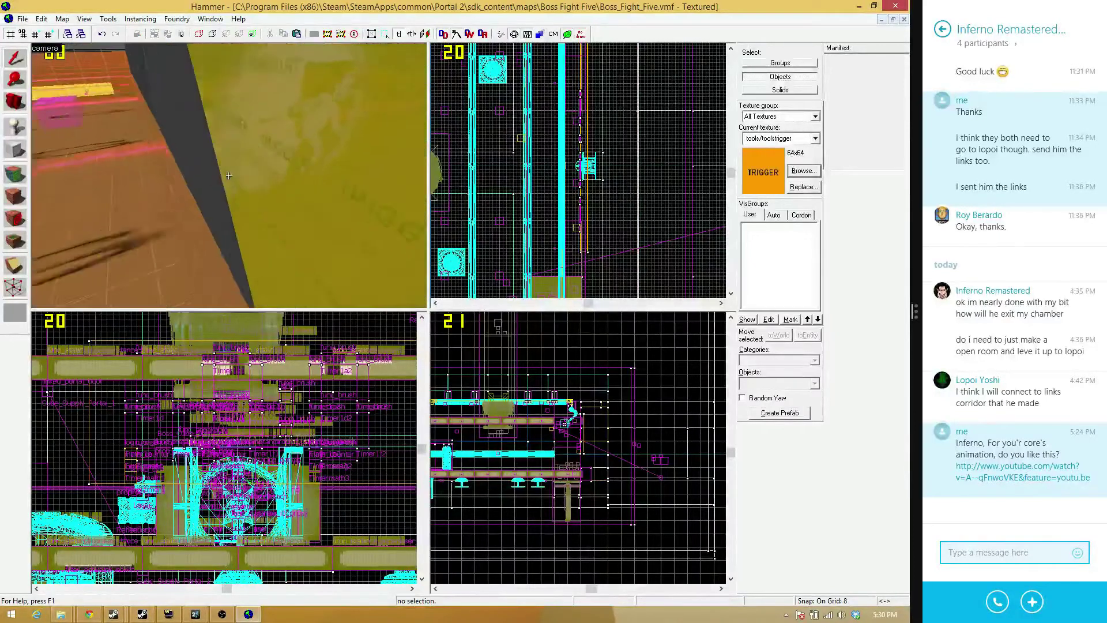
key("w")
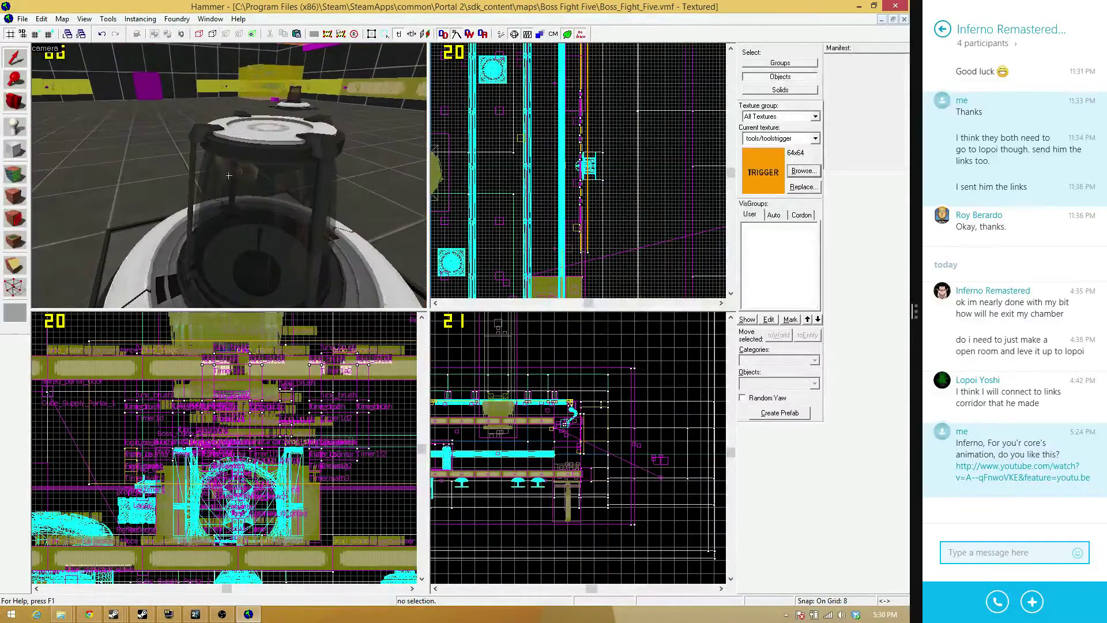
key("w")
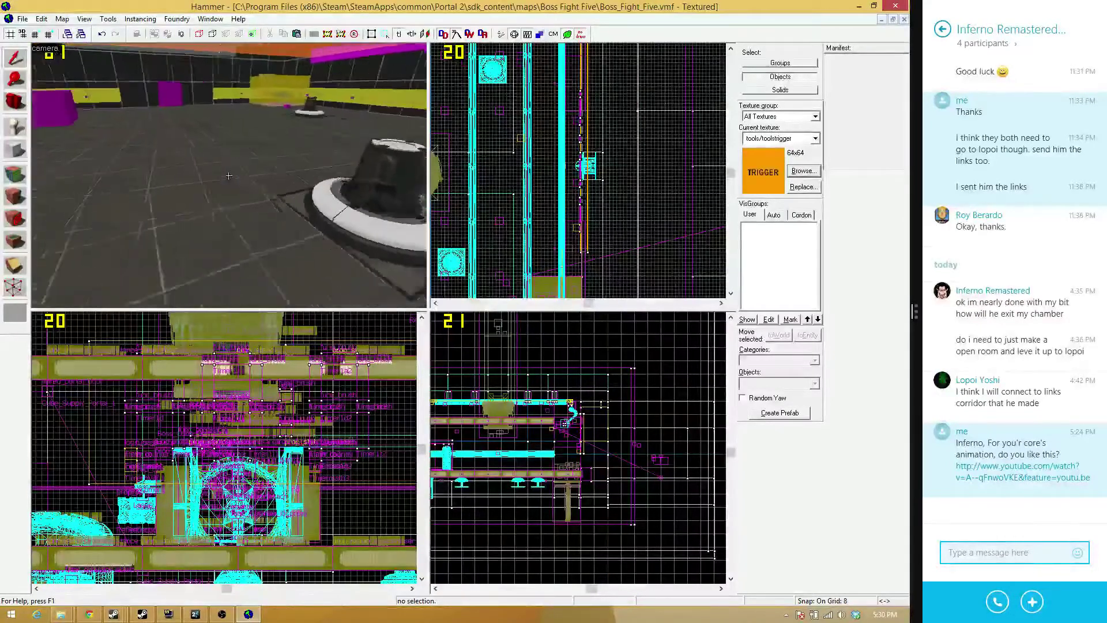
key("s")
key("z")
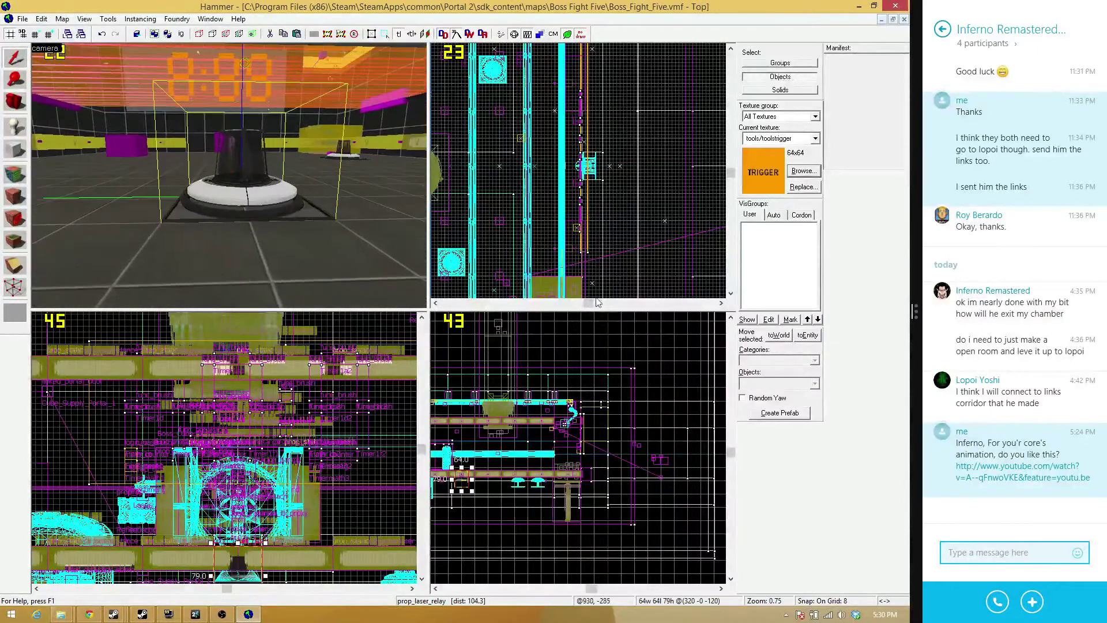
Move the selected laser relay 64 units up in the top view, to position 320 64 -120
scroll(582, 271, "down", 6)
scroll(522, 286, "up", 4)
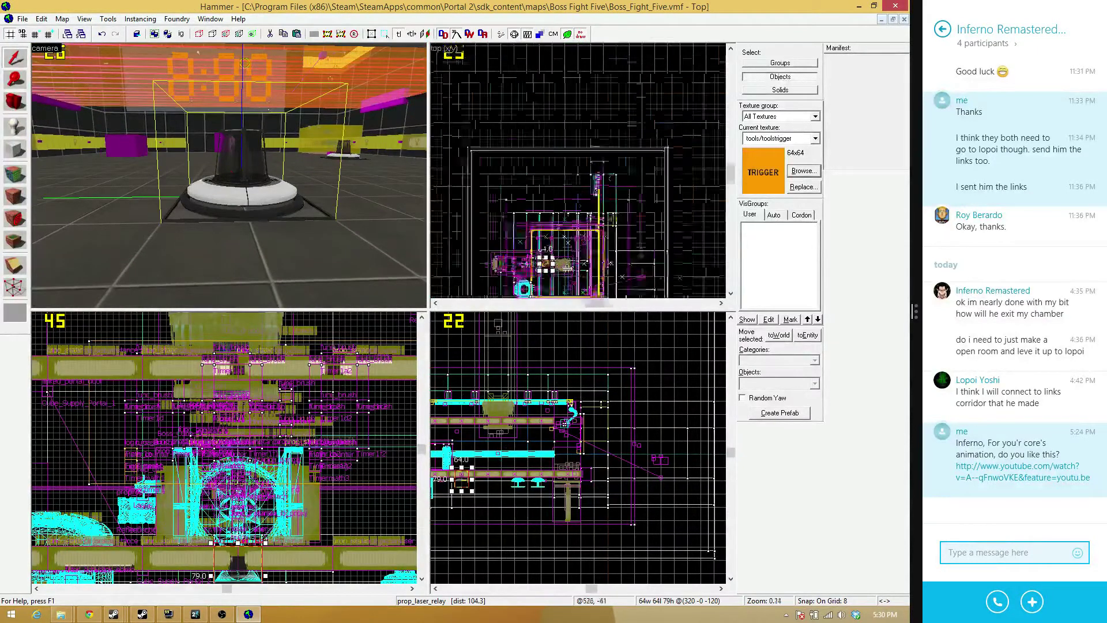
scroll(537, 271, "up", 5)
scroll(600, 243, "down", 3)
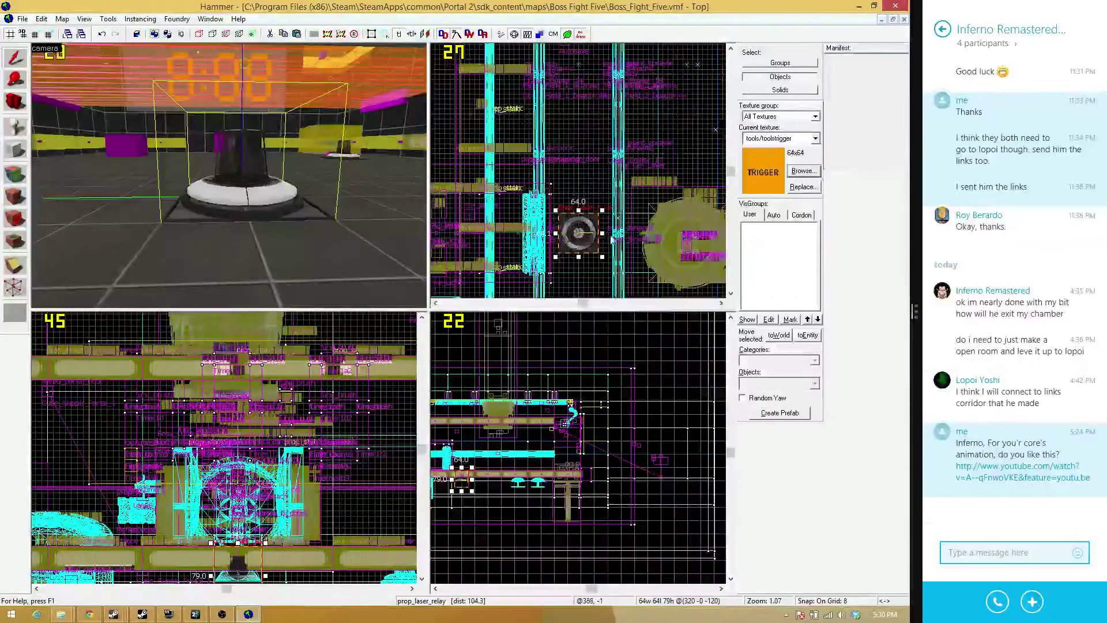
scroll(610, 241, "up", 6)
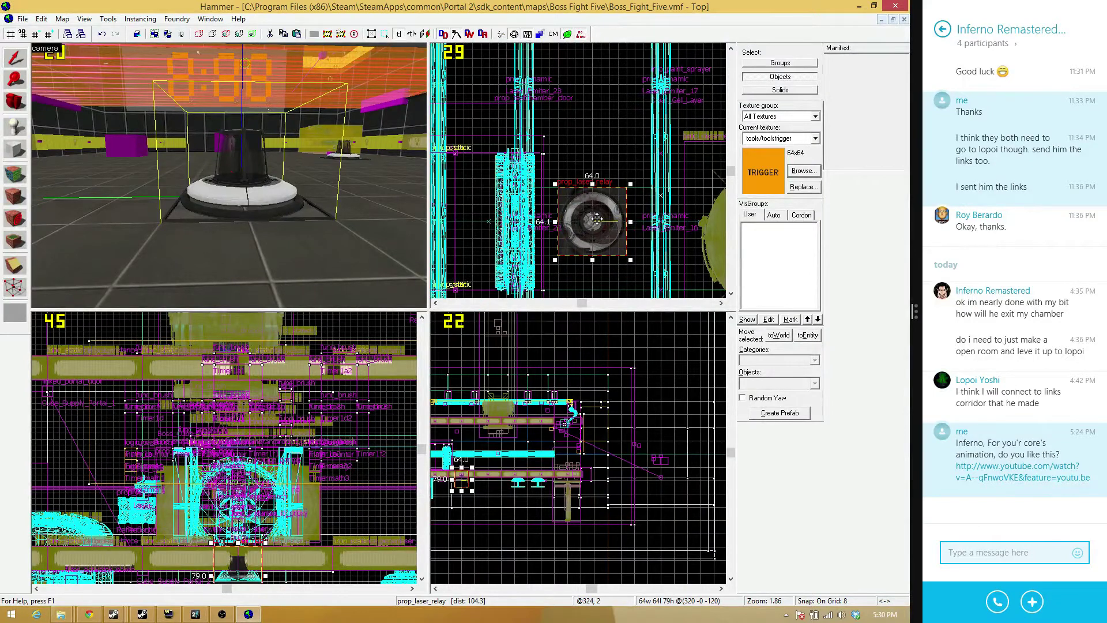
left_click_drag(597, 219, 595, 191)
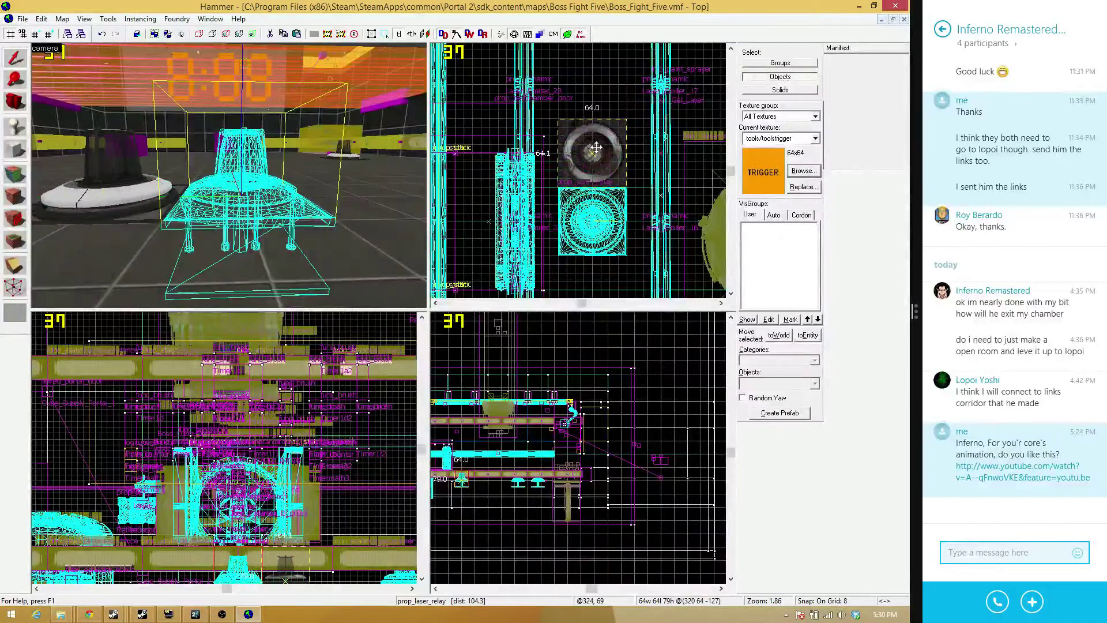
left_click_drag(596, 148, 596, 147)
Examine the laser relay's position within the chamber from several sides in the 3D view
key("z")
key("w")
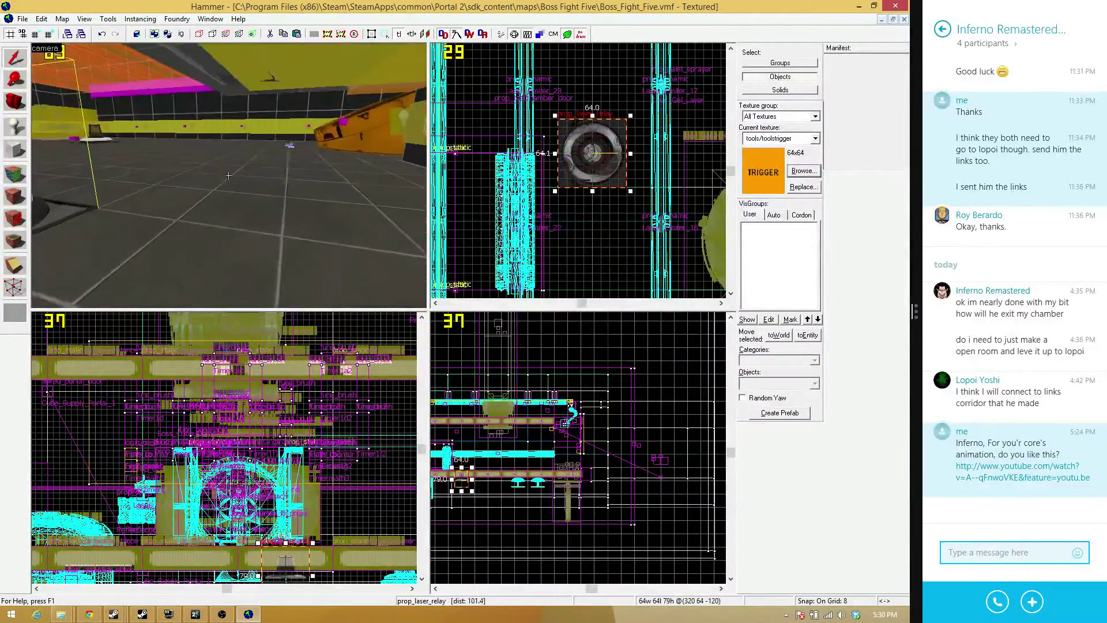
key("s")
key("w")
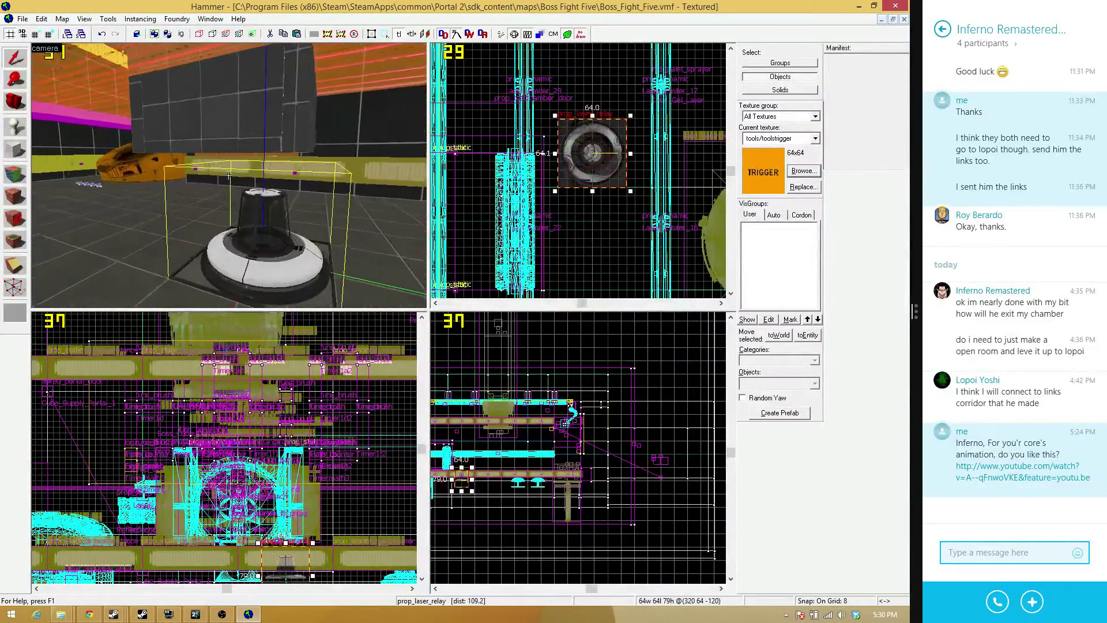
key("s")
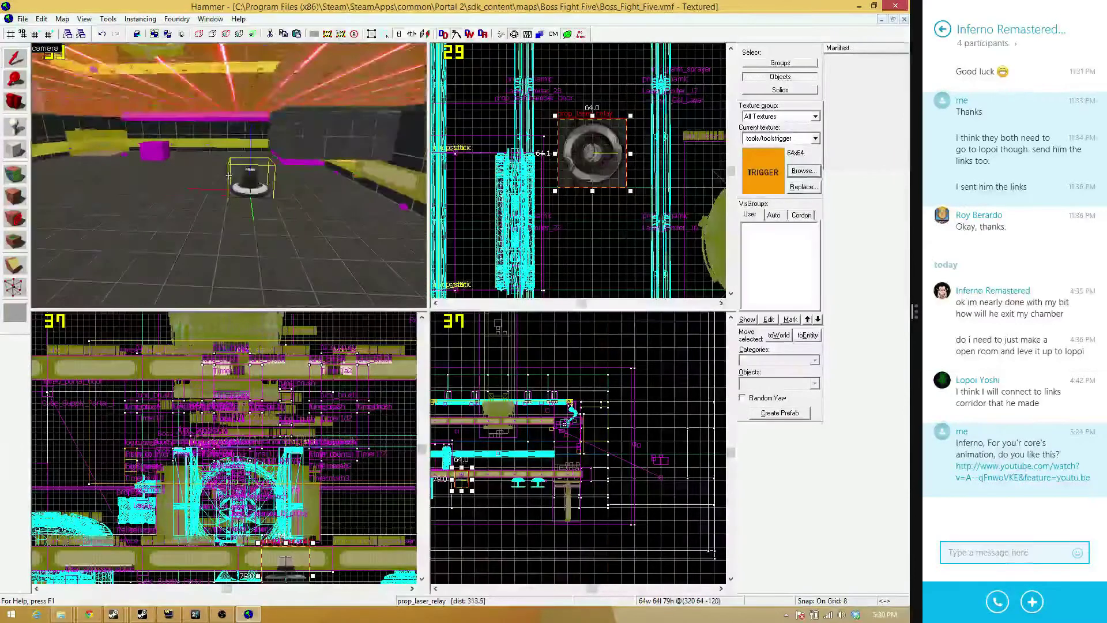
key("w")
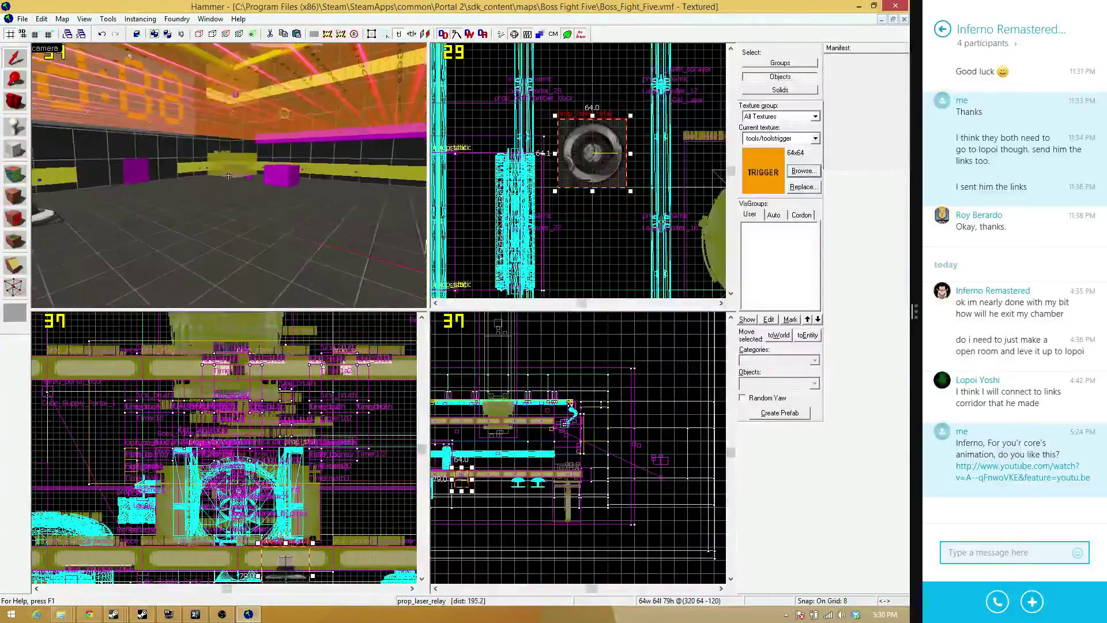
key("s")
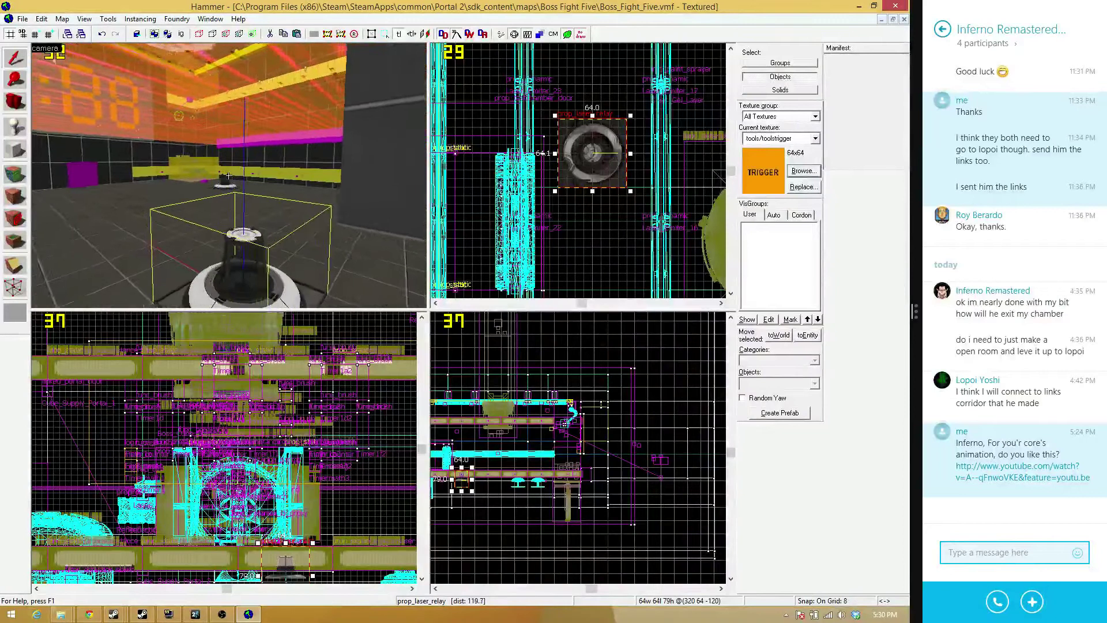
key("s")
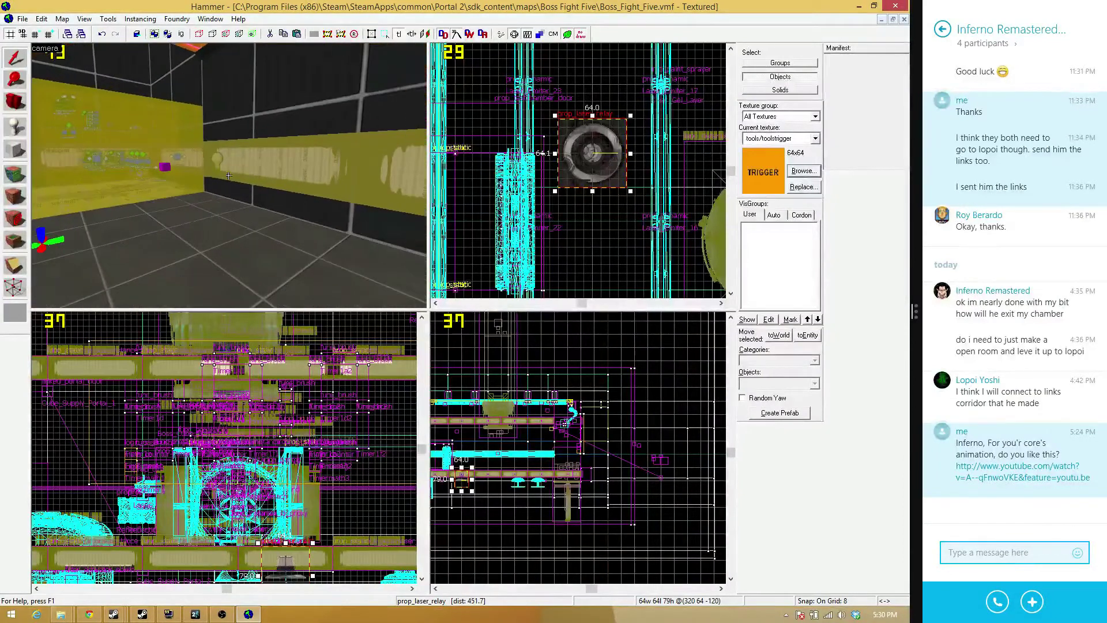
key("w")
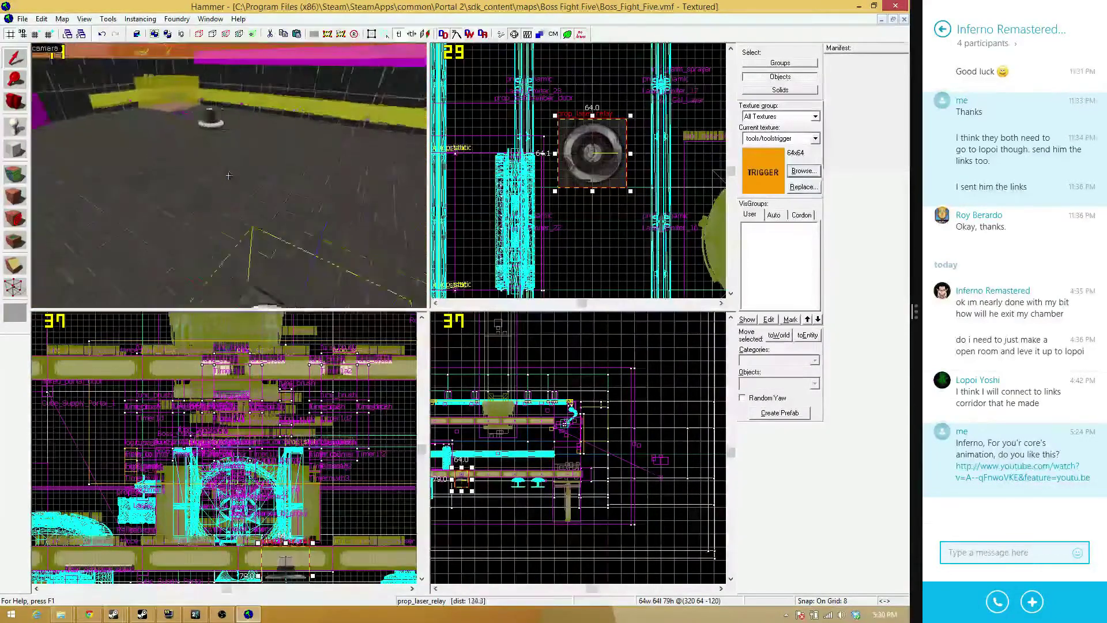
key("a")
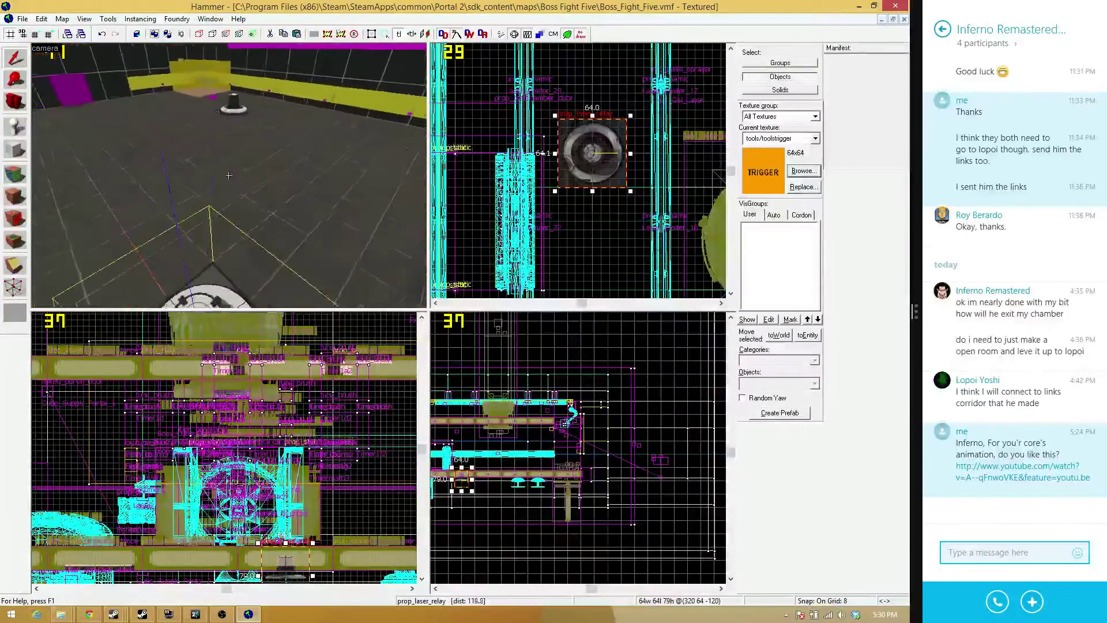
key("z")
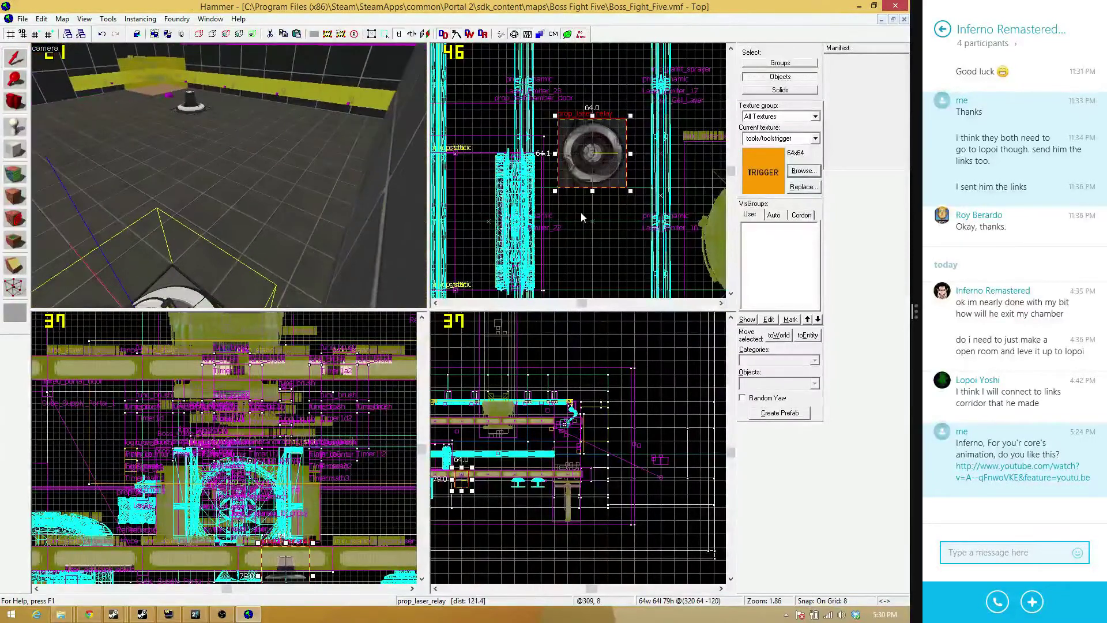
Shift the laser relay down in the top view to position 320 -64 -120
scroll(580, 214, "down", 8)
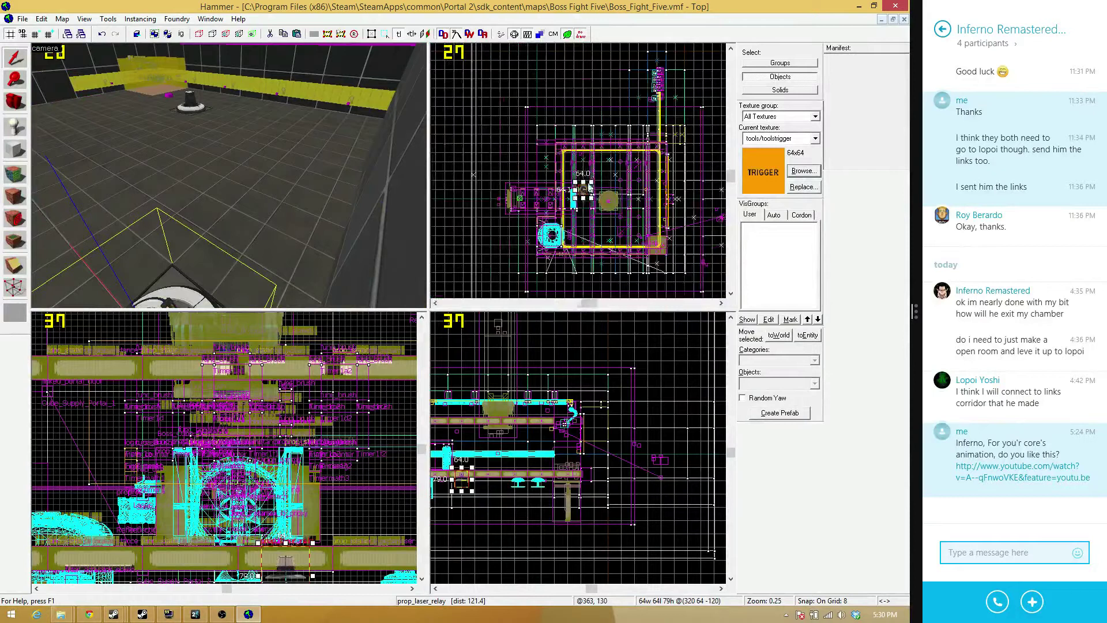
scroll(582, 206, "up", 7)
left_click_drag(585, 135, 592, 190, "shift")
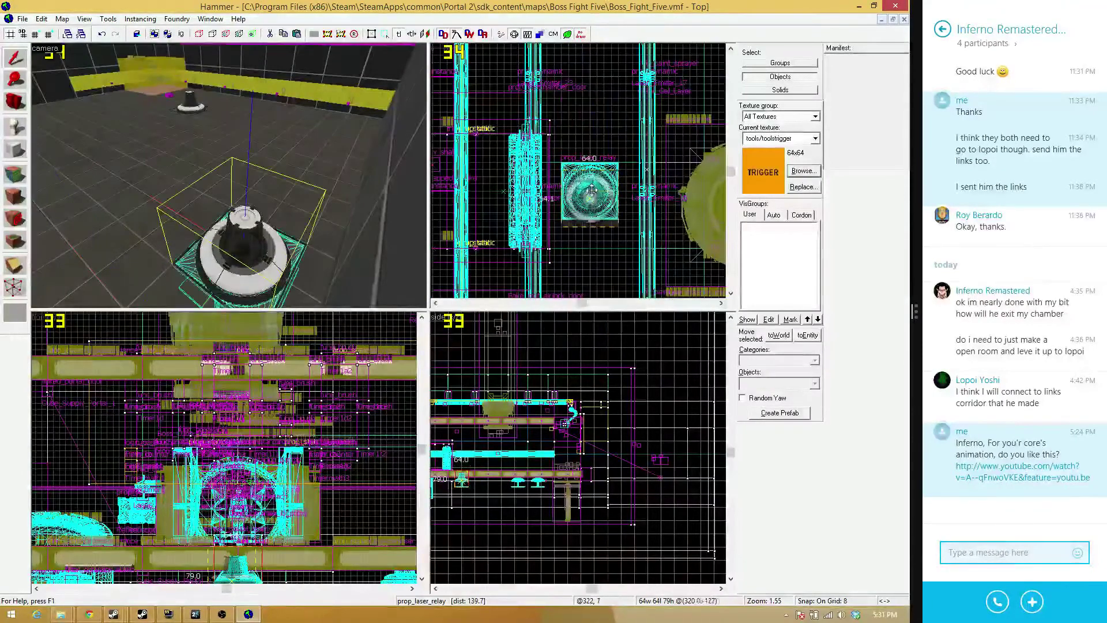
key("ctrl+z")
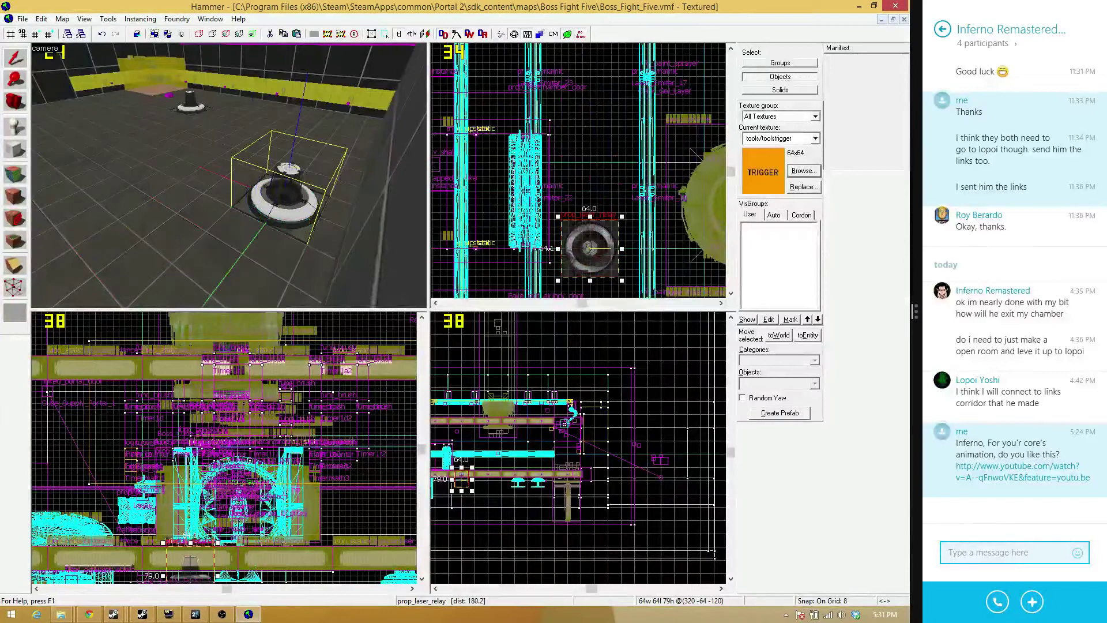
Examine the chamber, its adjoining corridor and the area around the laser field in the 3D view
key("z")
key("w")
key("s")
key("w")
key("w")
key("w")
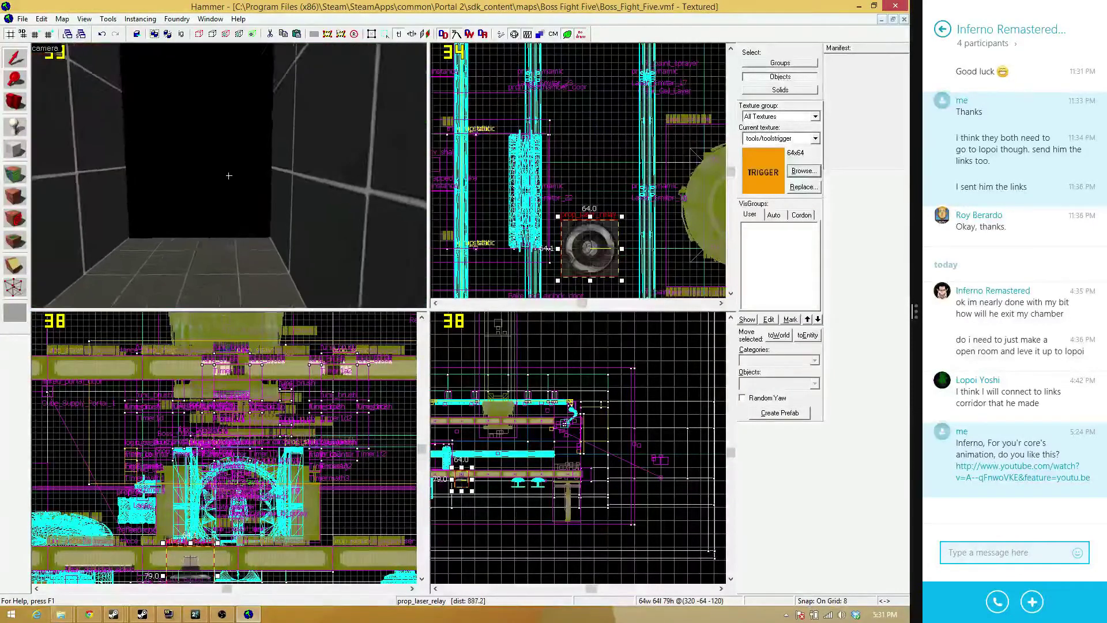
key("w")
key("w")
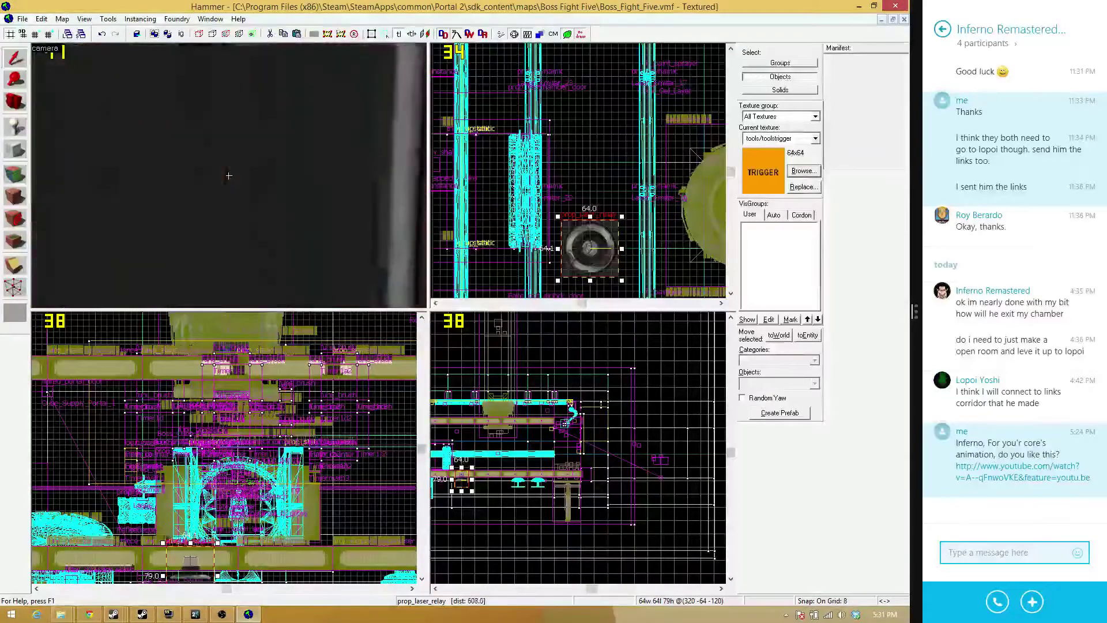
key("s")
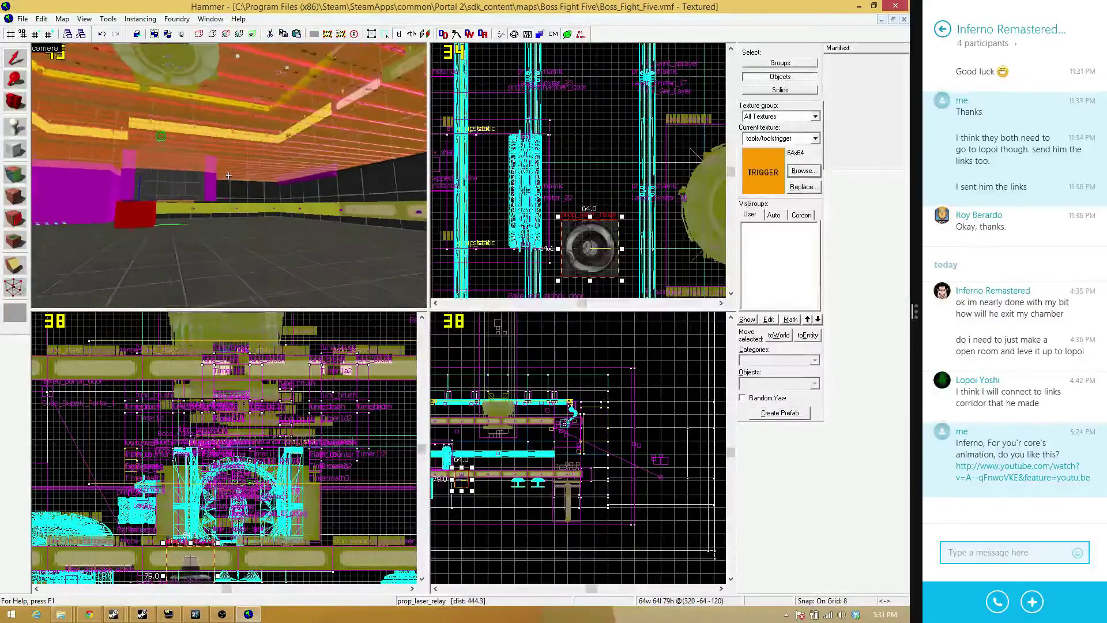
key("w")
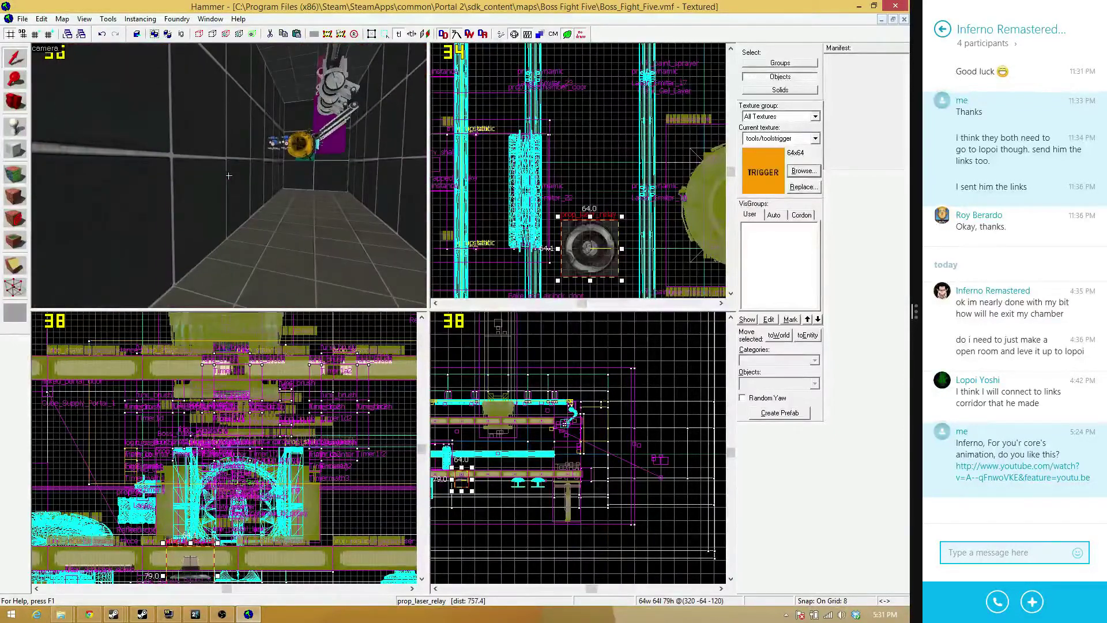
key("w")
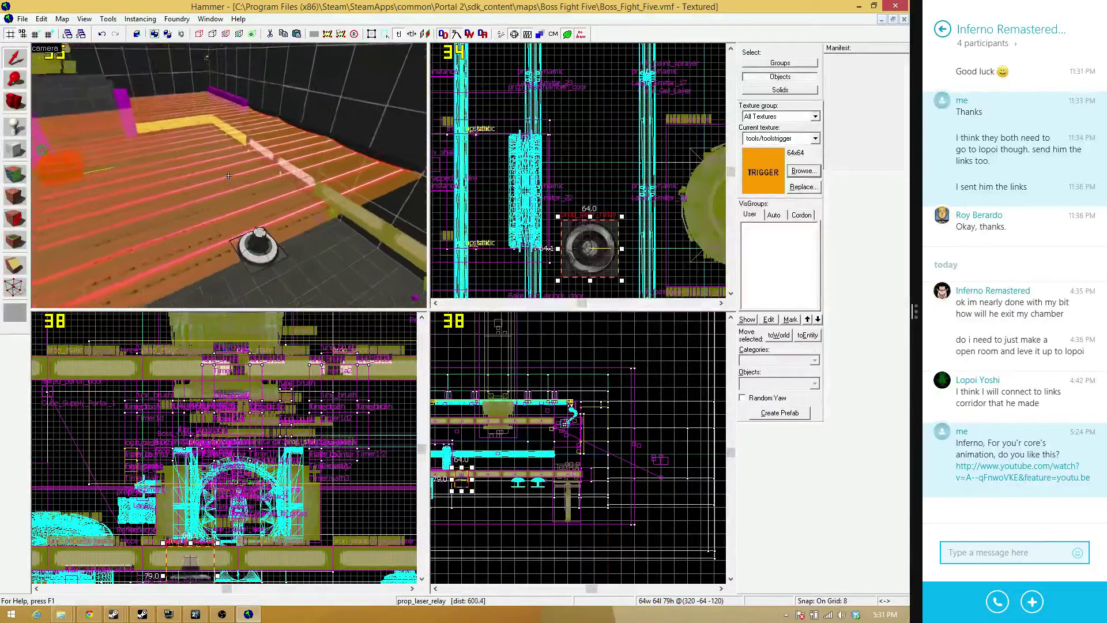
key("w")
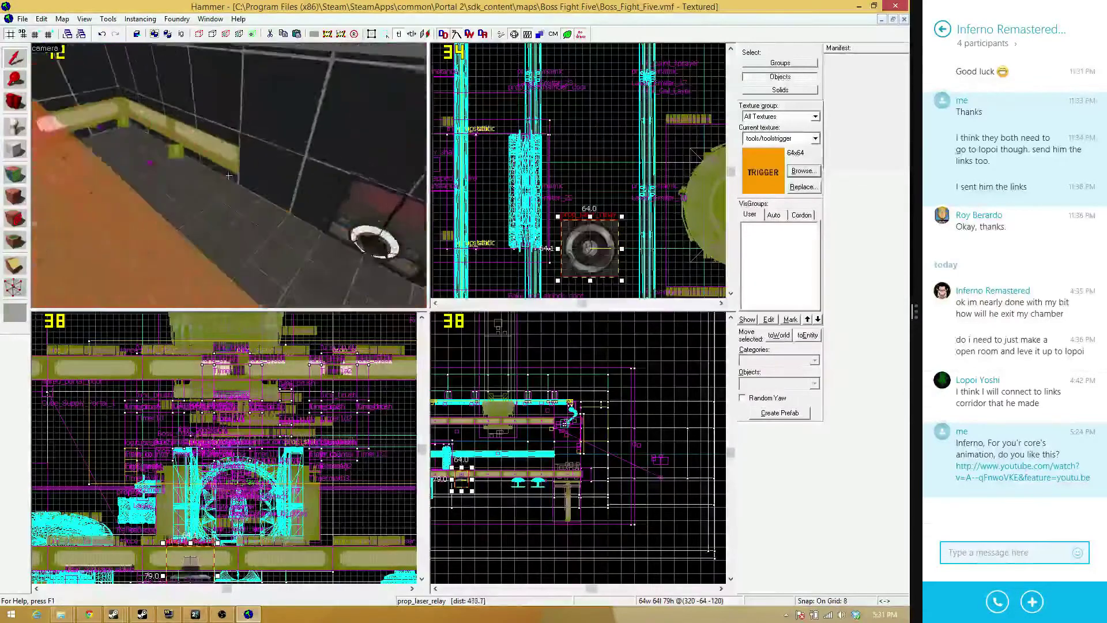
key("w")
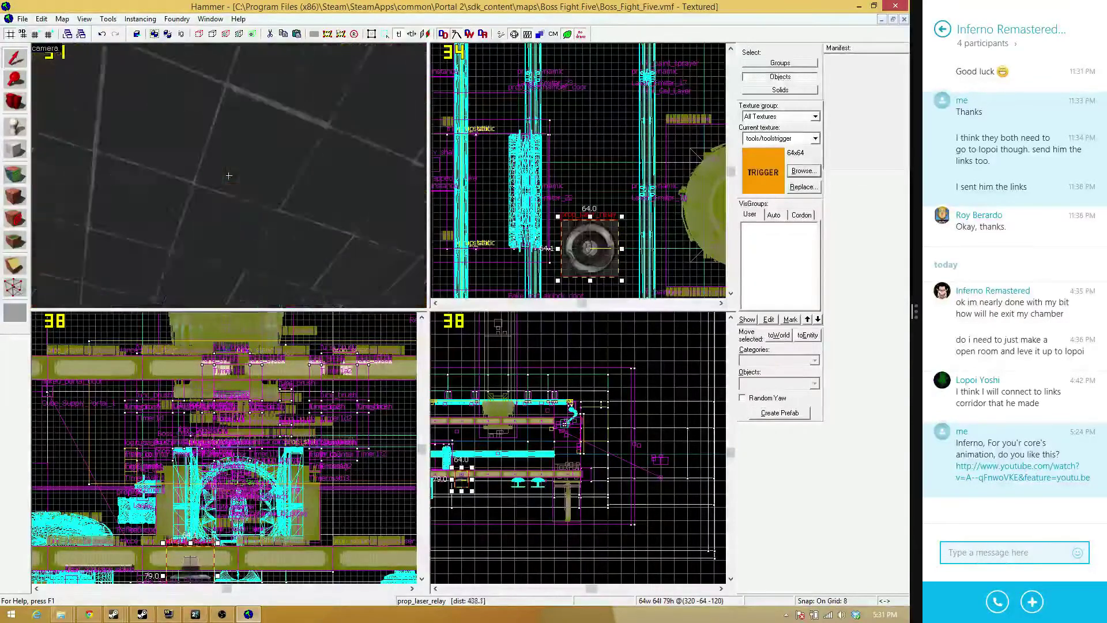
key("w")
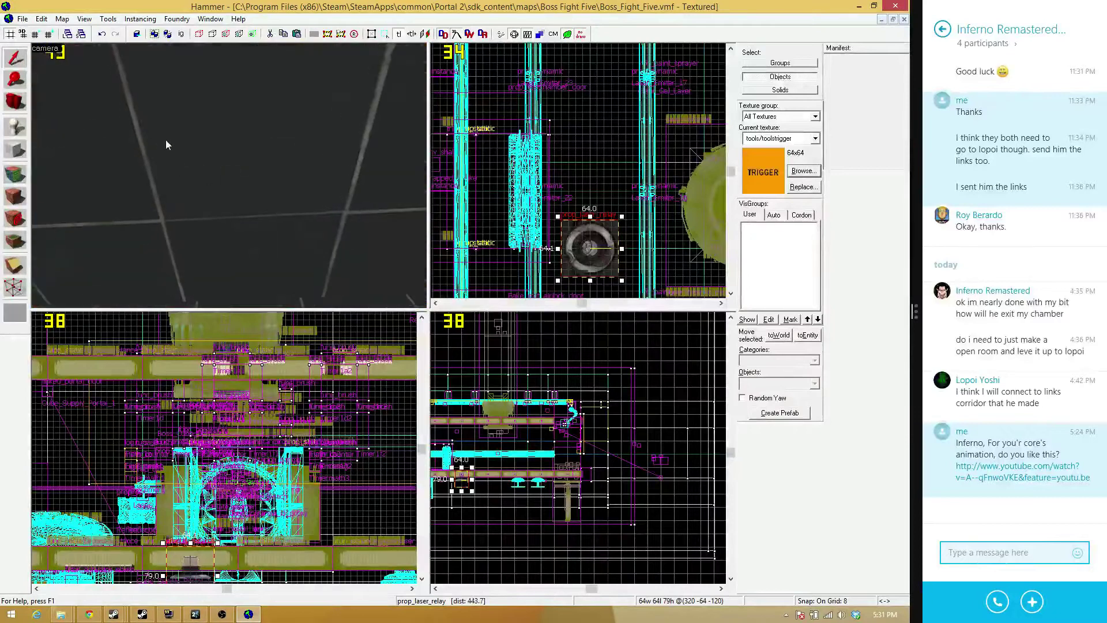
Place a new info_player_start entity on the chamber's ceiling at about 451 199 219
key("z")
key("w")
key("w")
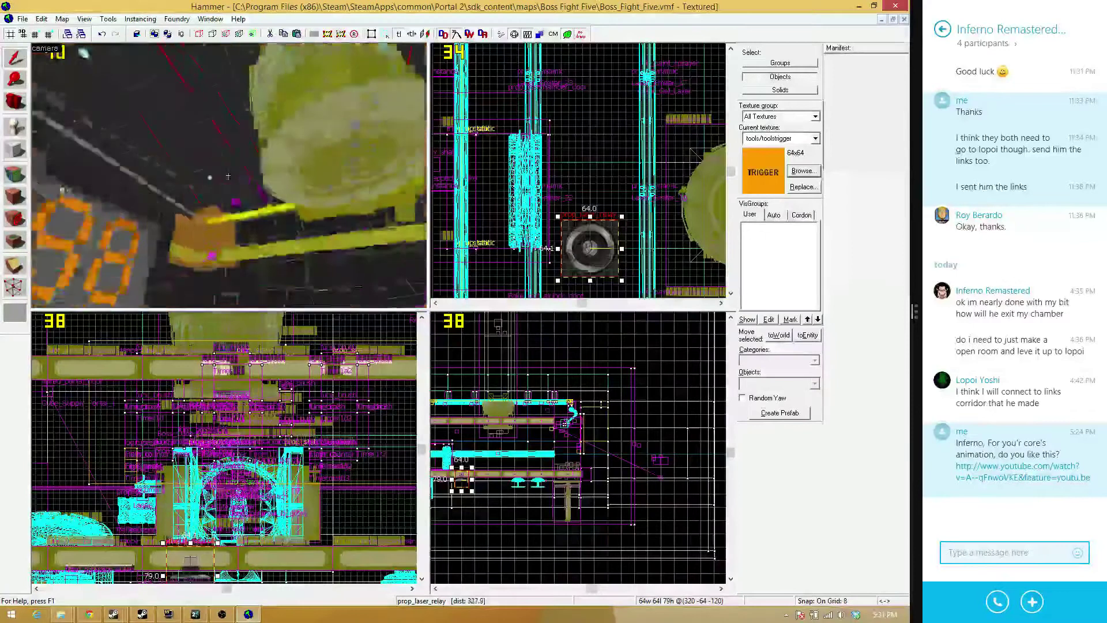
key("w")
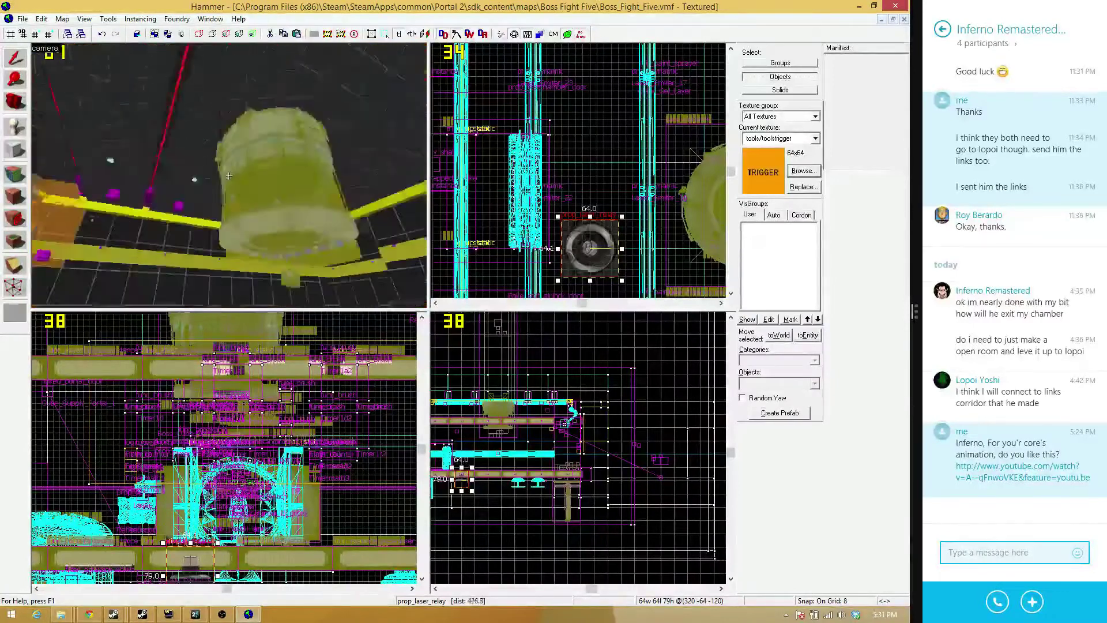
key("w")
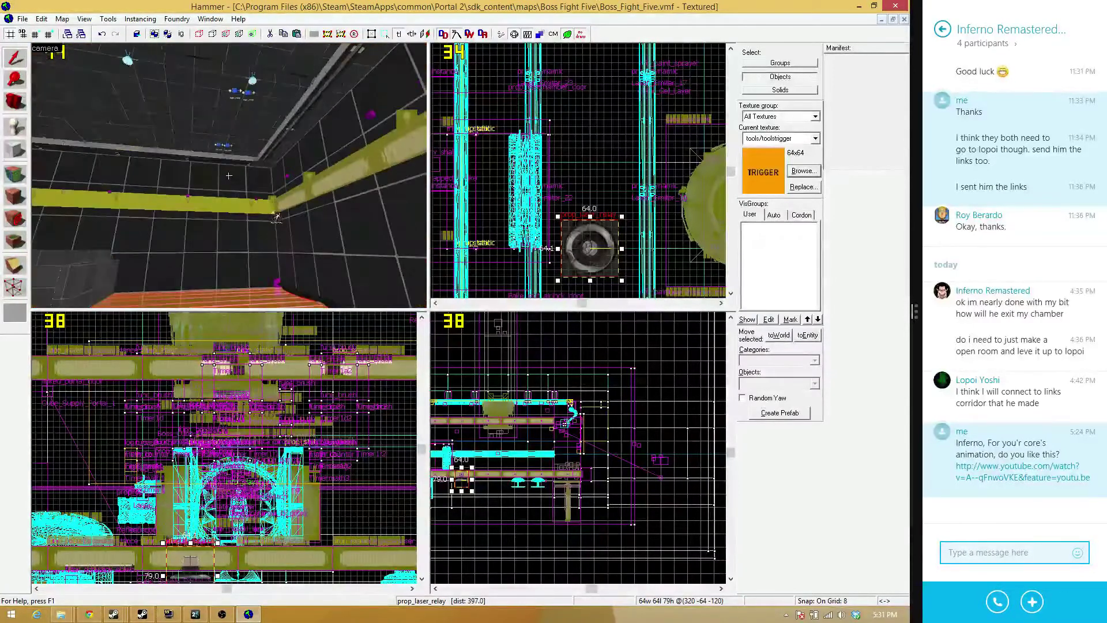
key("z")
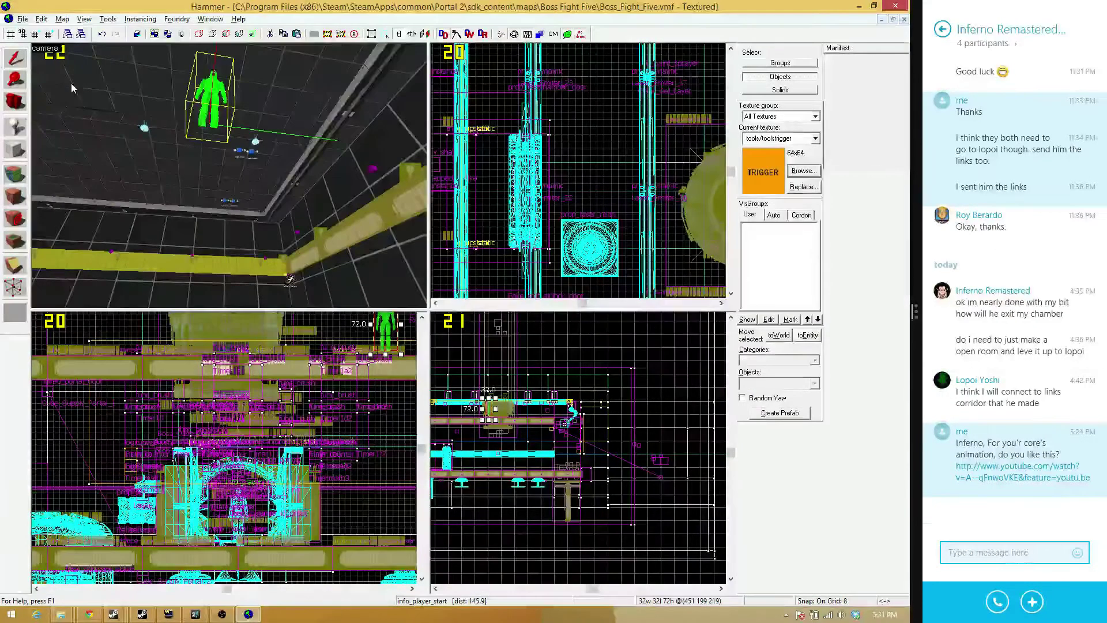
Change the new ceiling entity's class to prop_tractor_beam and apply it
key("alt+Return")
left_click_drag(96, 70, 230, 180)
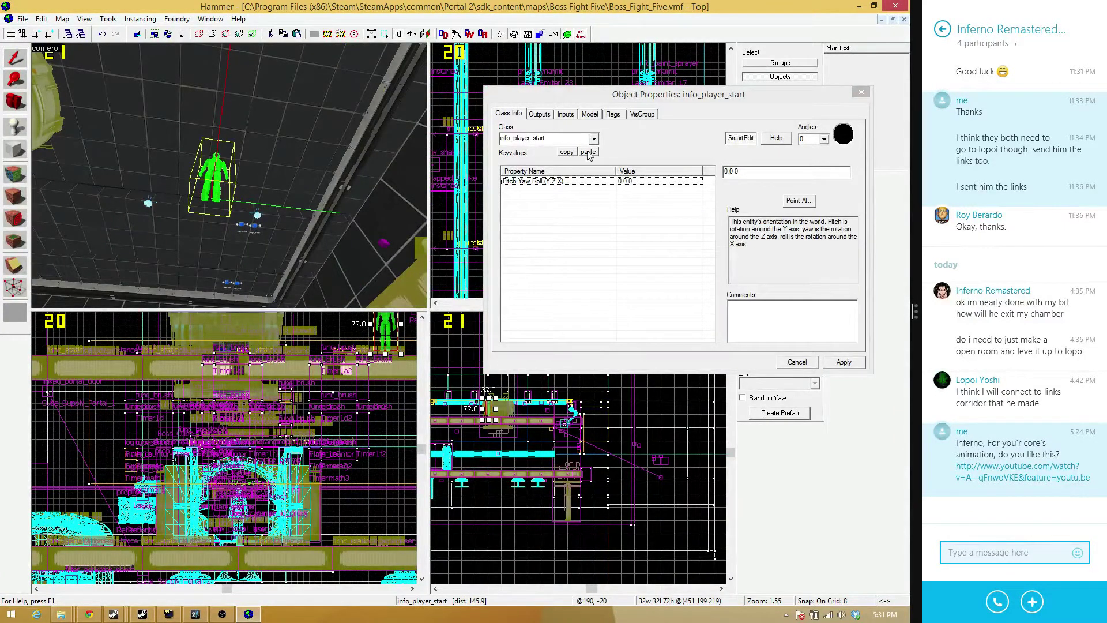
left_click(576, 137)
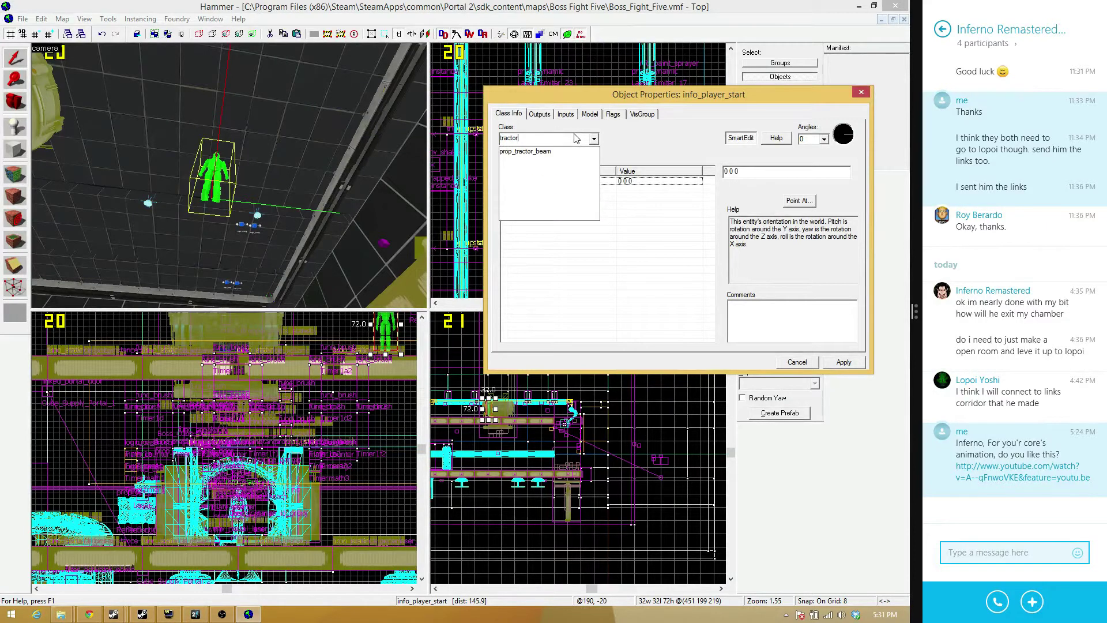
left_click(564, 151)
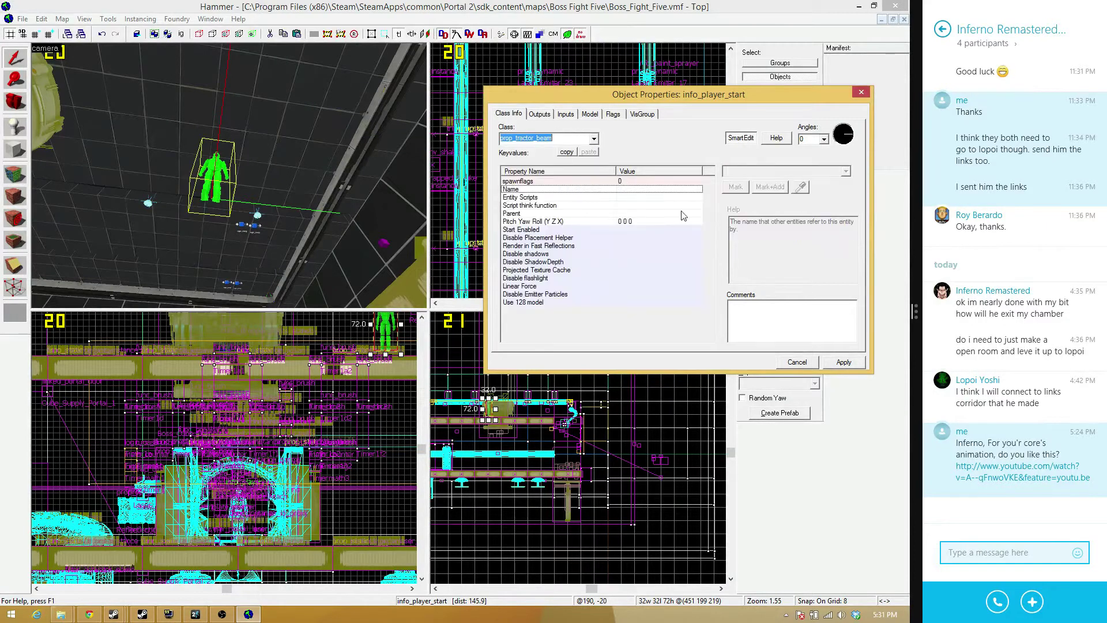
left_click(852, 361)
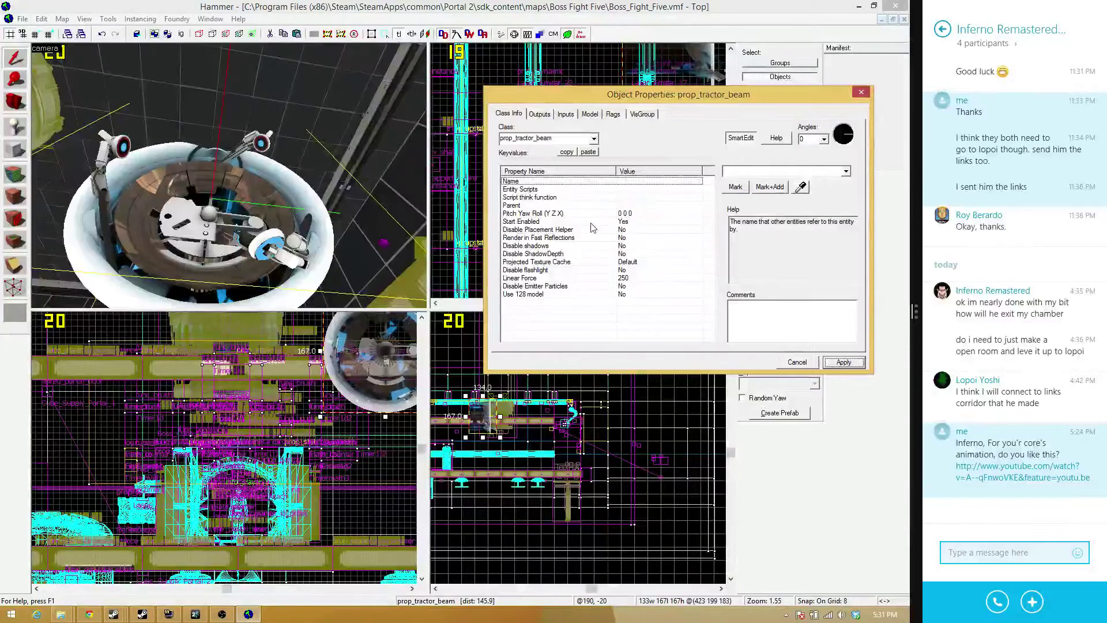
left_click(950, 156)
left_click(862, 92)
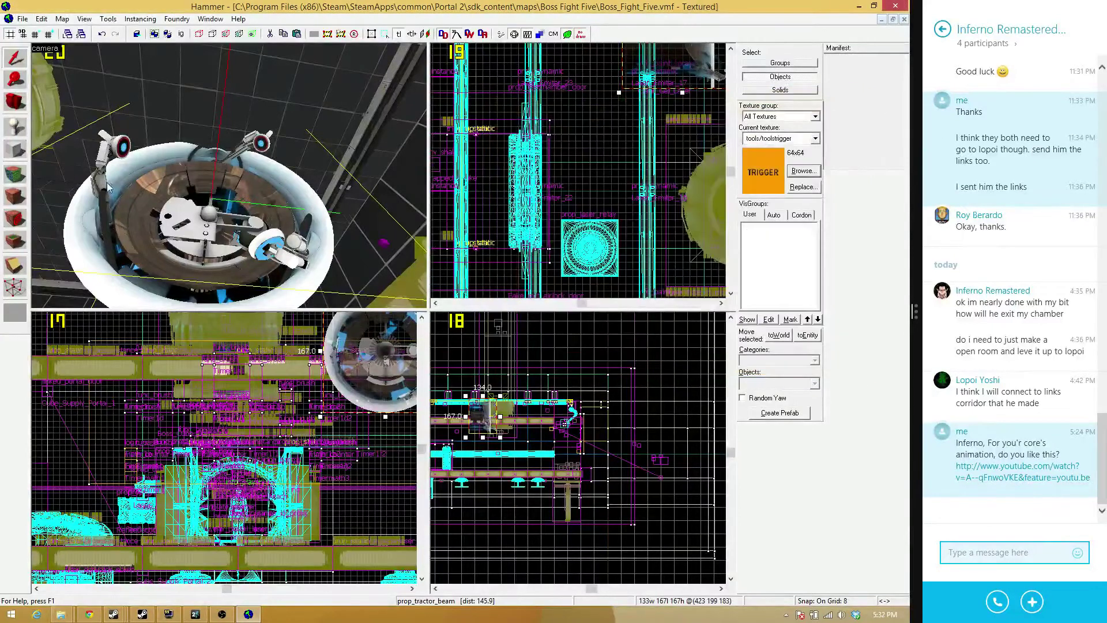
Rotate the tractor beam emitter about the Y axis with a Transformation
key("ctrl+m")
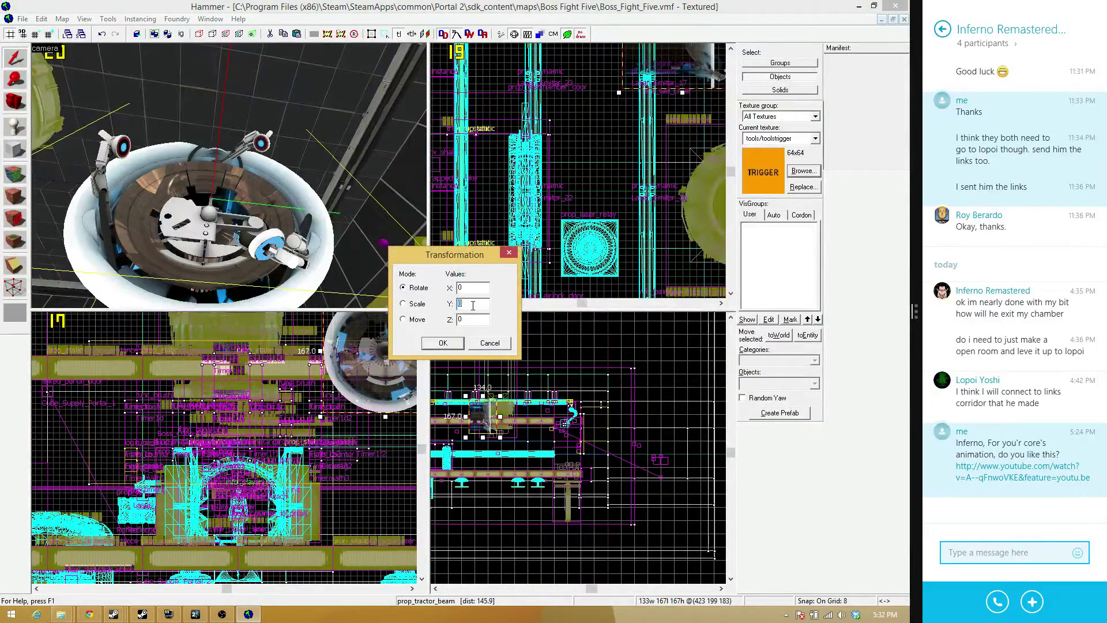
key("Return")
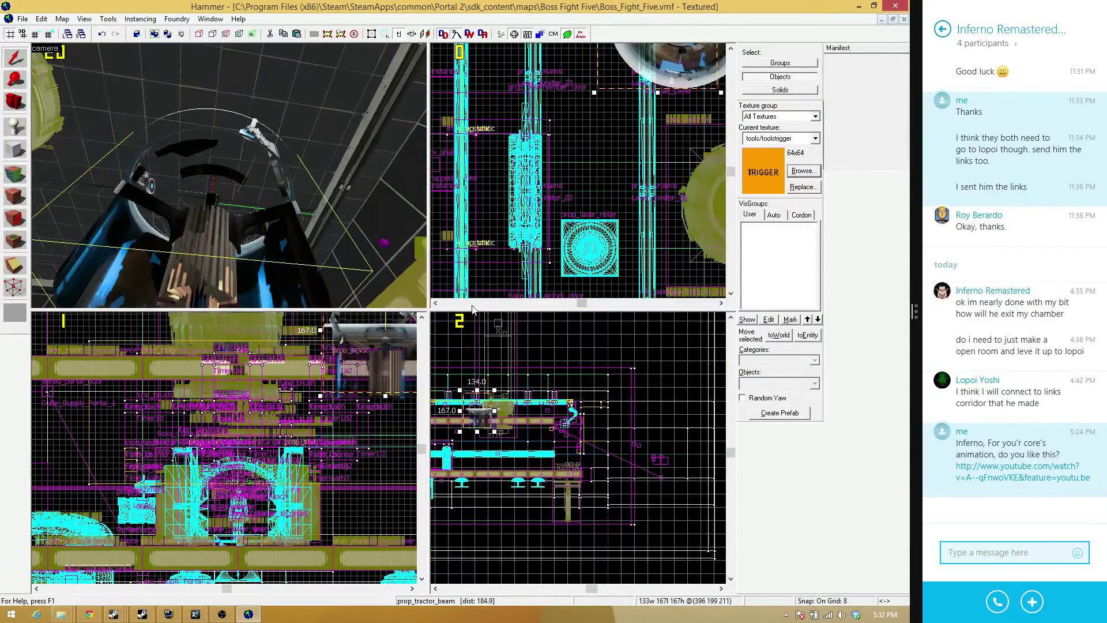
Apply a further Y-axis rotation to the tractor beam emitter so that it points down into the chamber
key("ctrl+m")
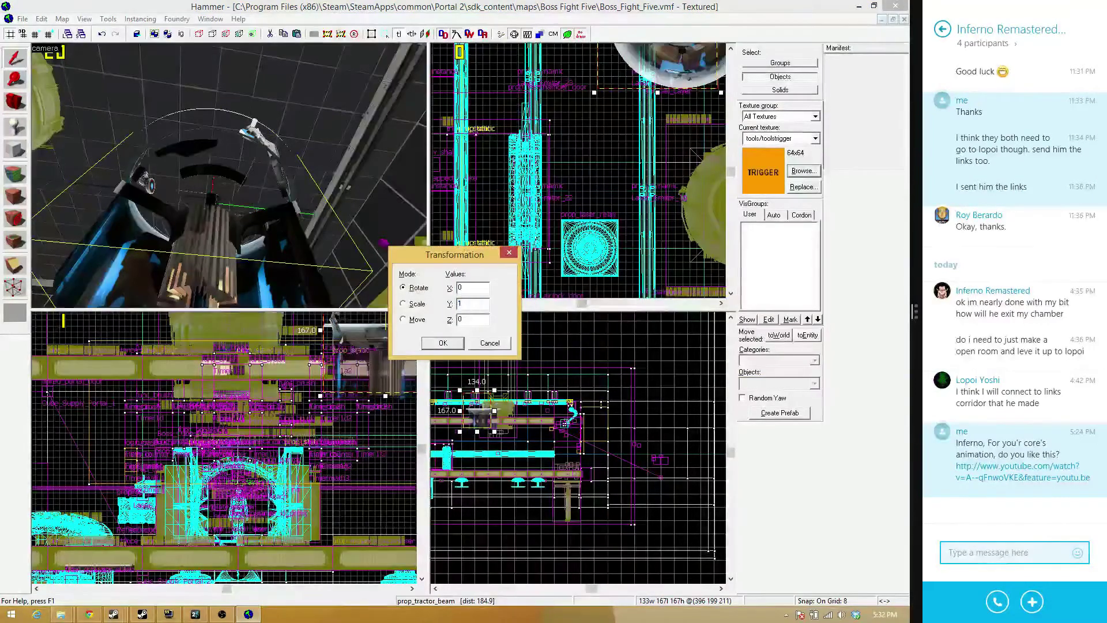
key("Return")
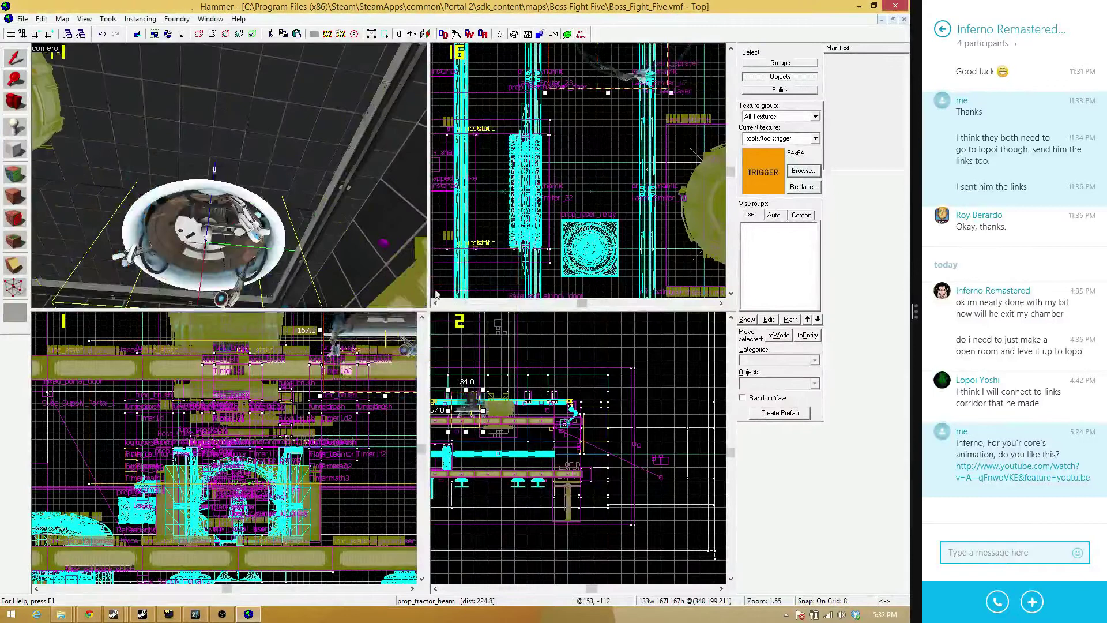
key("z")
key("w")
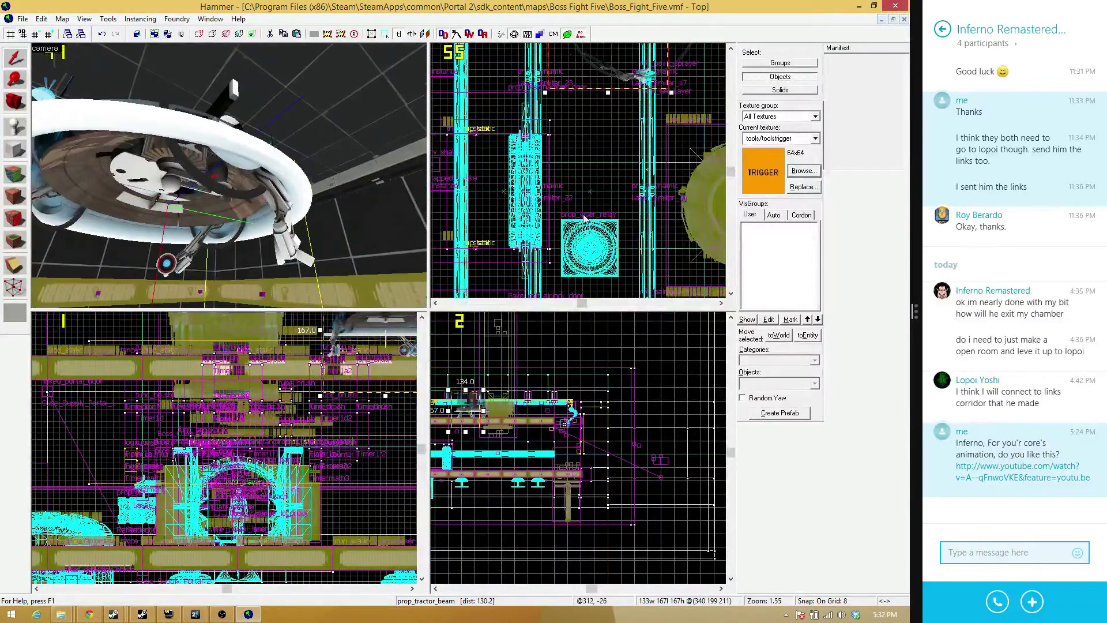
Move the tractor beam emitter up above the chamber's ceiling beams, to about 516 216 360
scroll(376, 379, "down", 2)
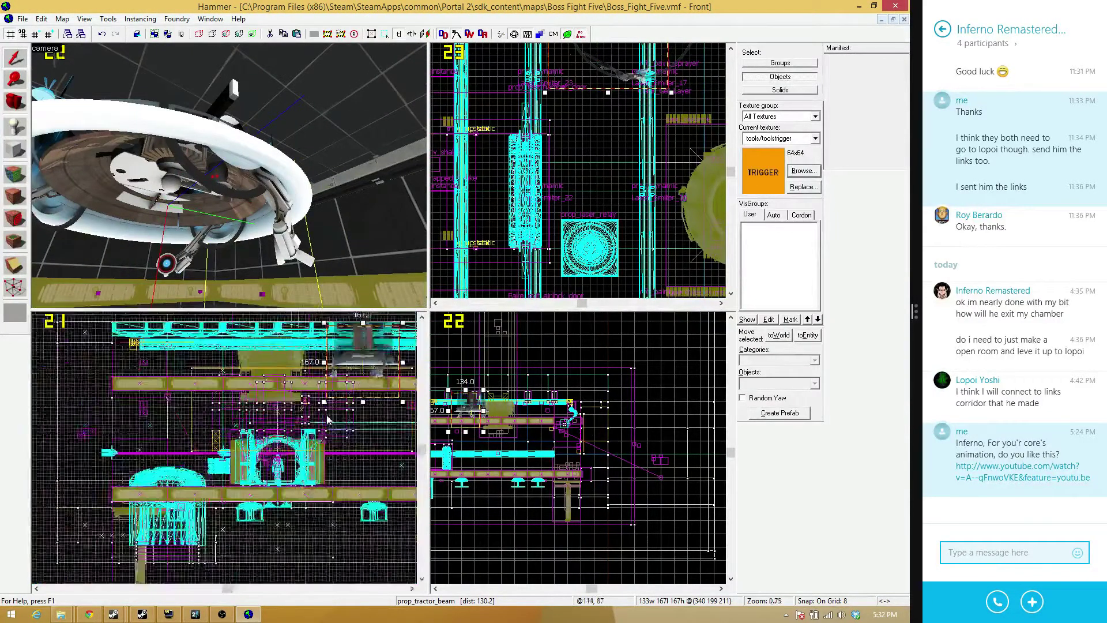
left_click_drag(293, 304, 252, 309)
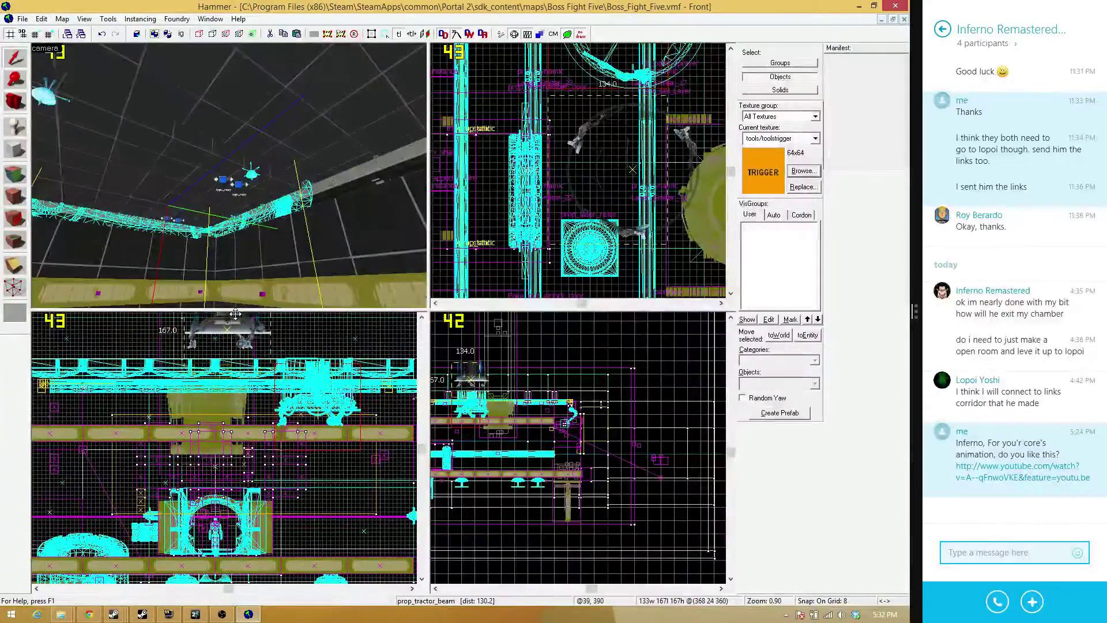
key("z")
key("w")
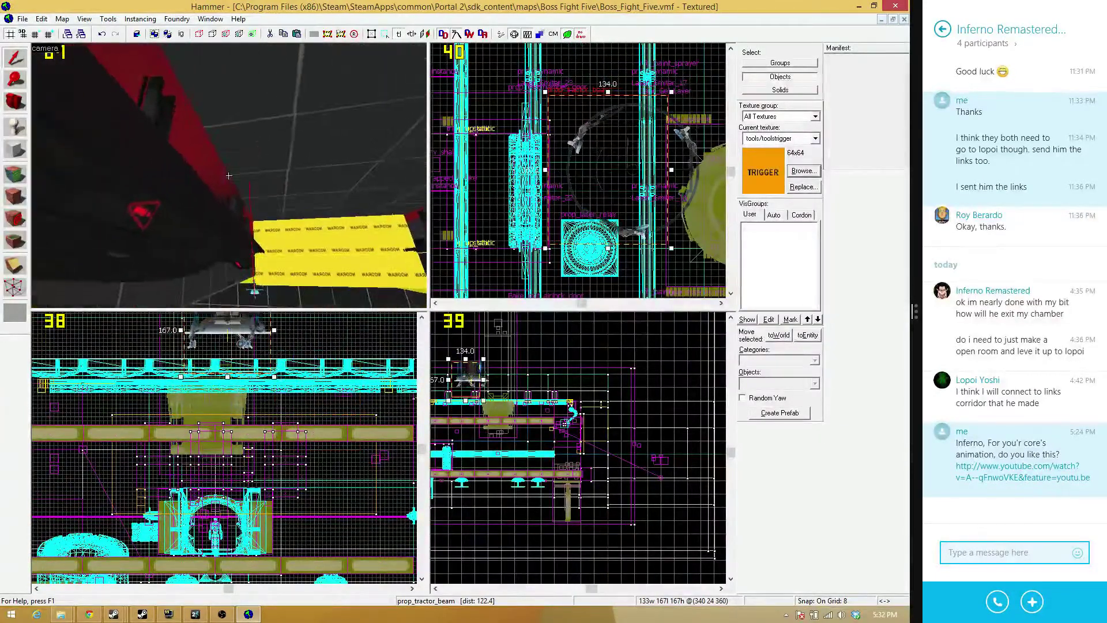
key("s")
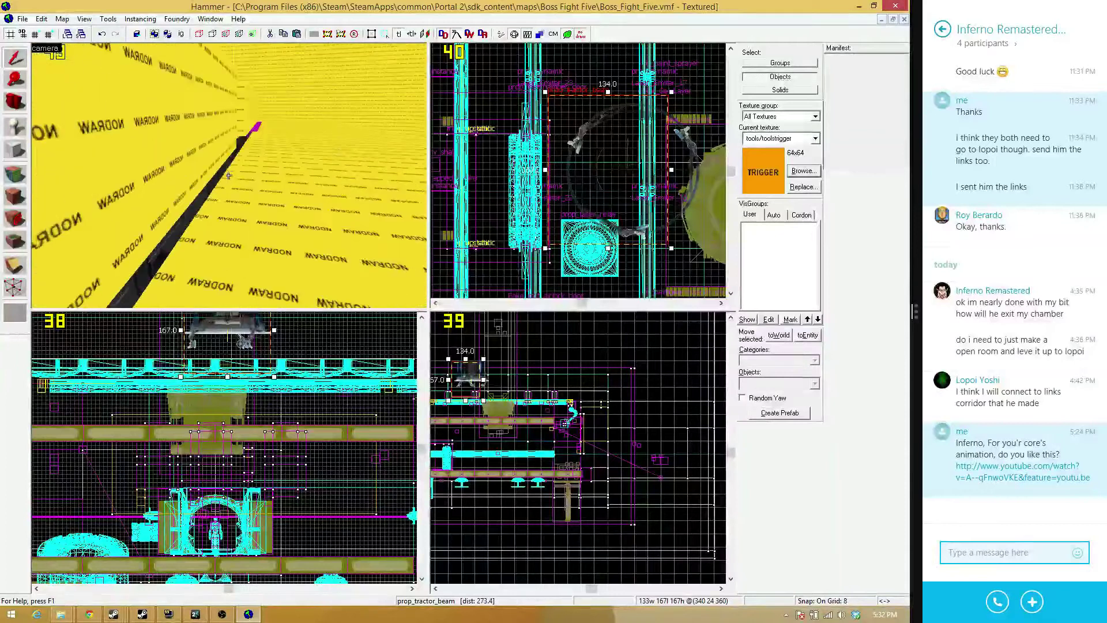
scroll(601, 173, "down", 6)
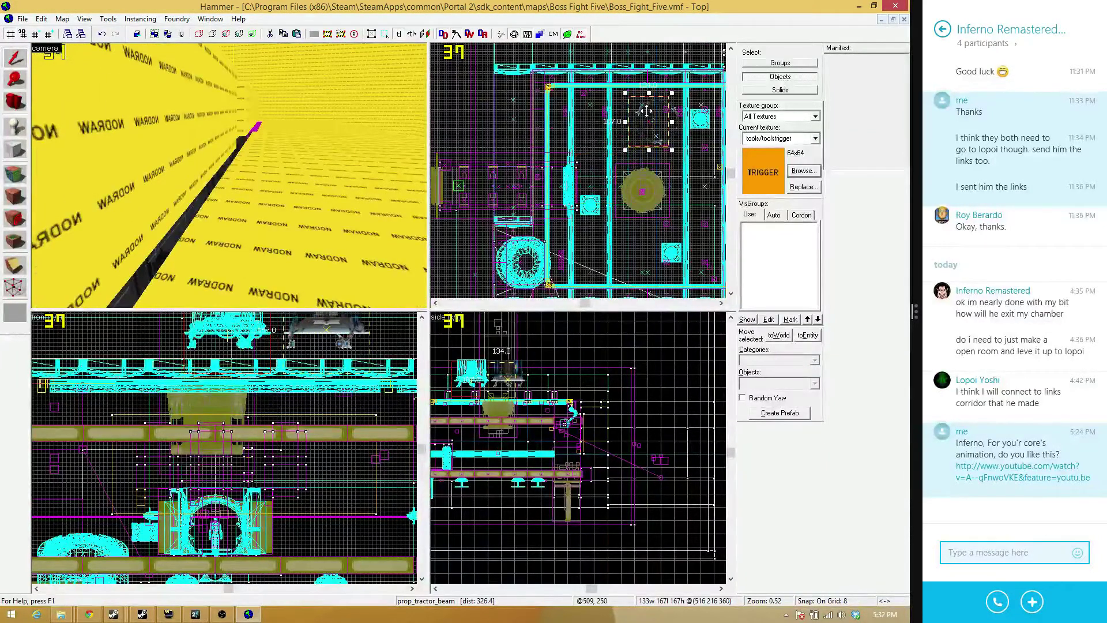
Examine the tractor beam emitter, the nodraw space above the ceiling and the trigger volume in the 3D view
key("z")
key("w")
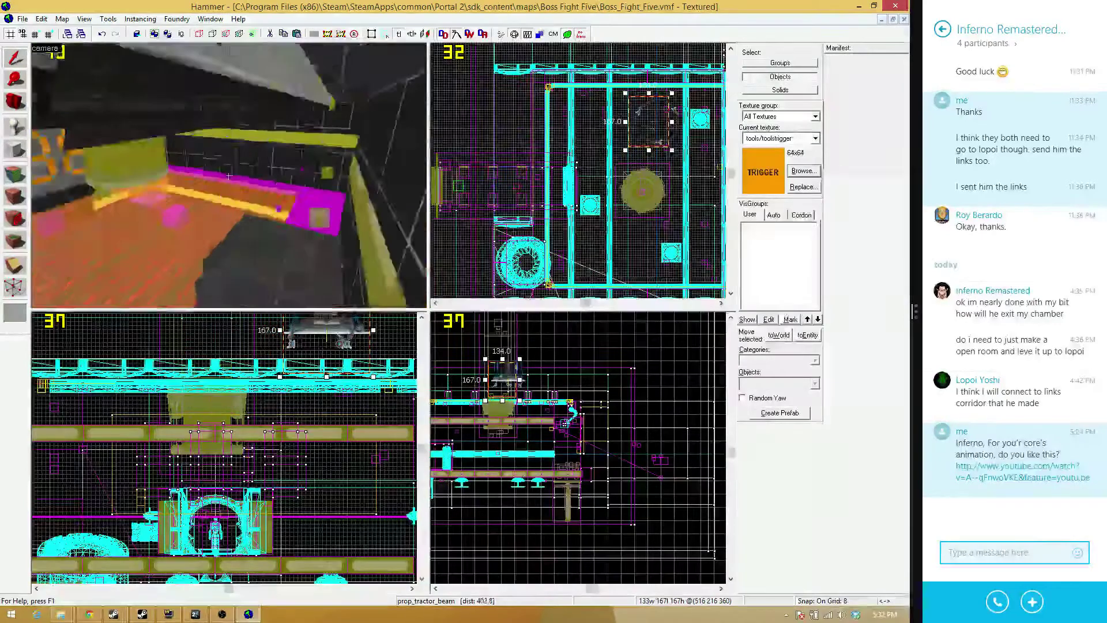
key("w")
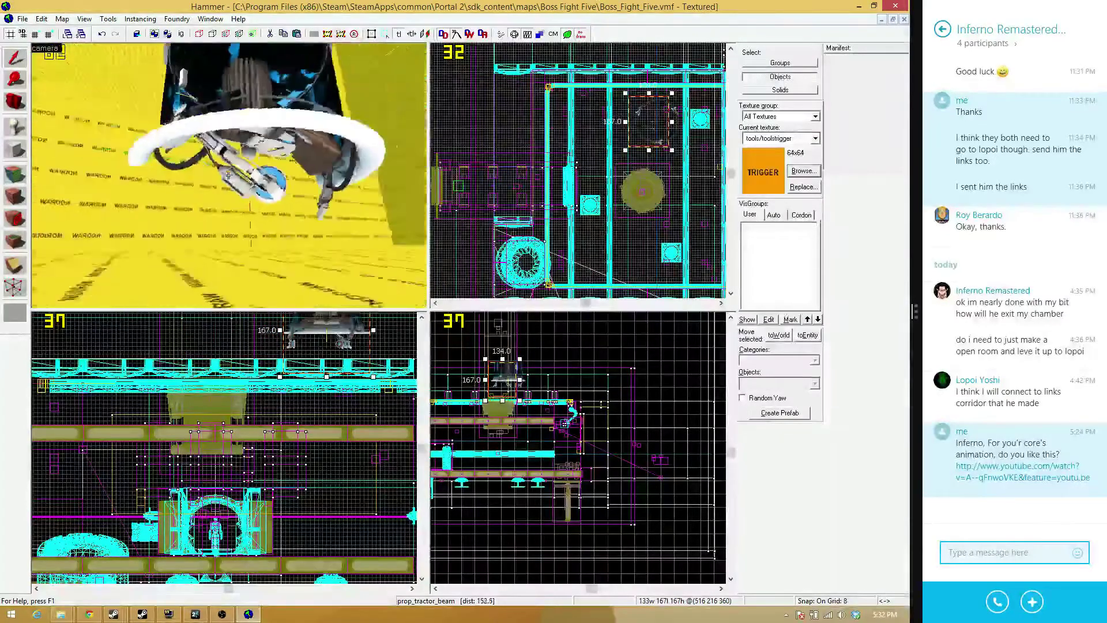
key("s")
key("w")
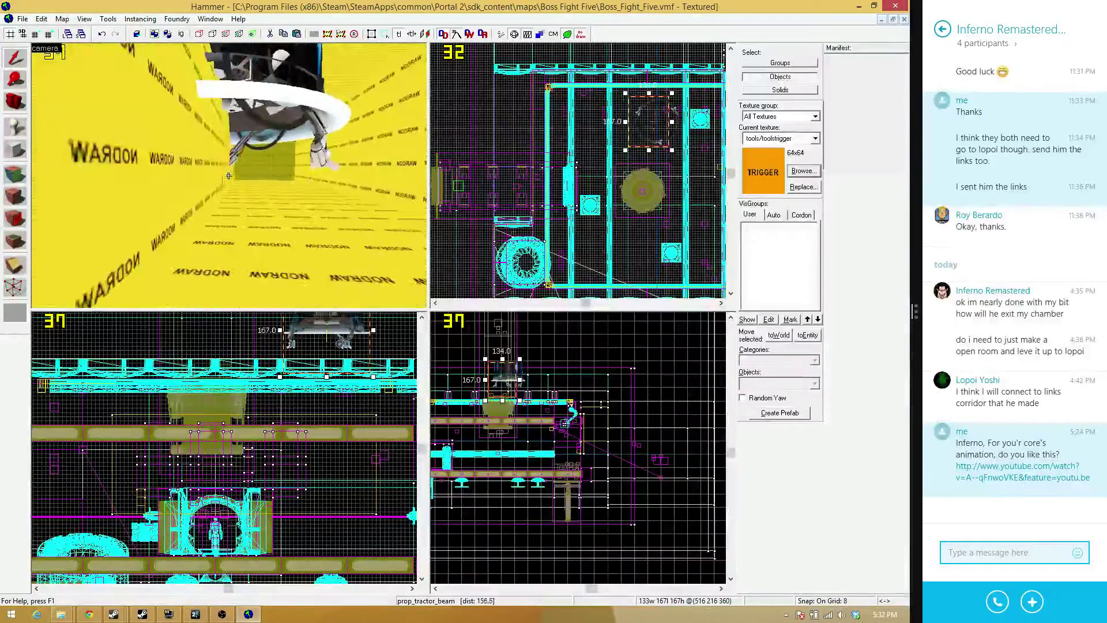
key("w")
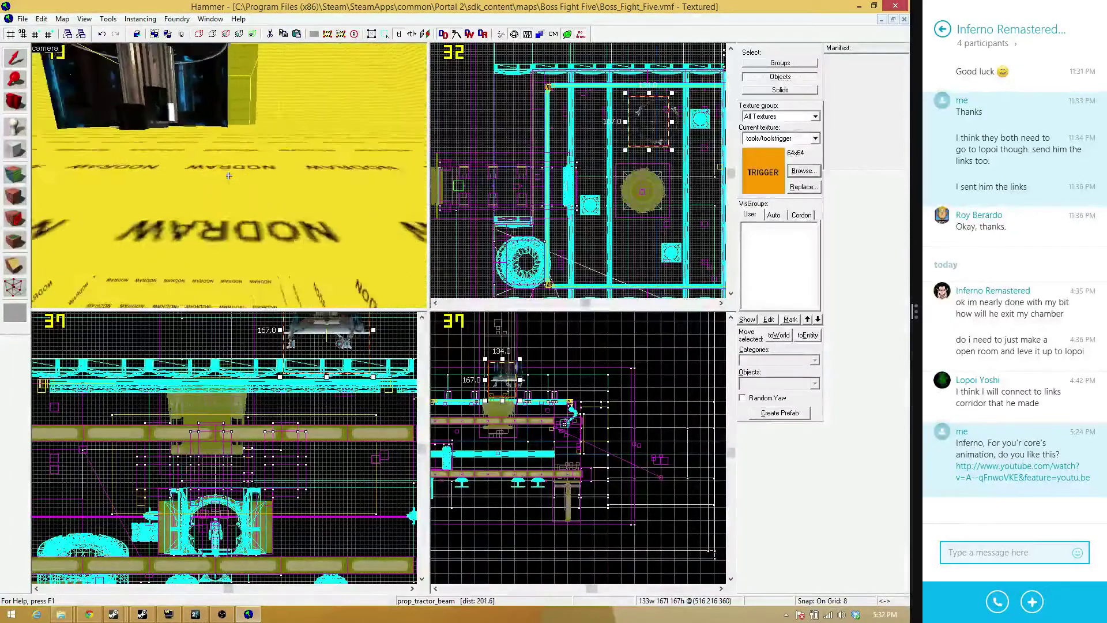
key("w")
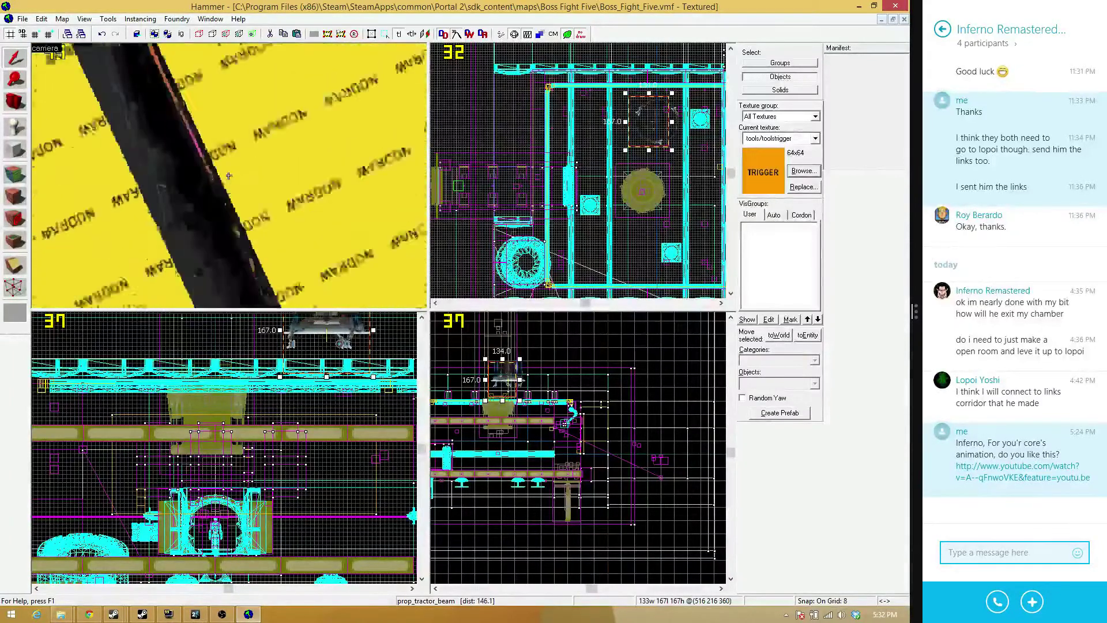
key("w")
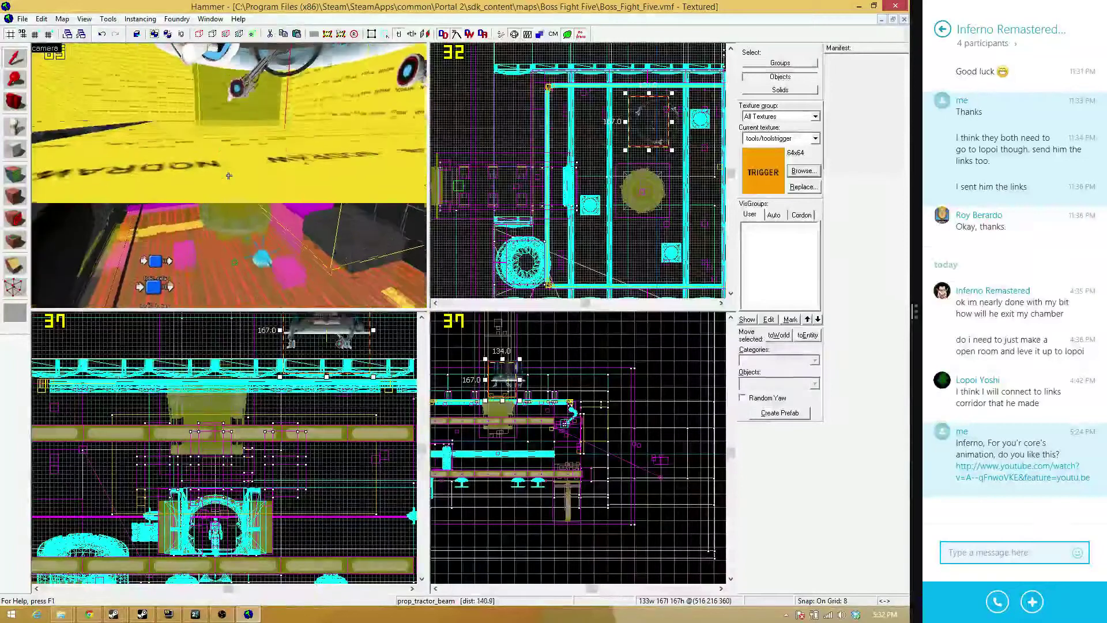
key("w")
key("z")
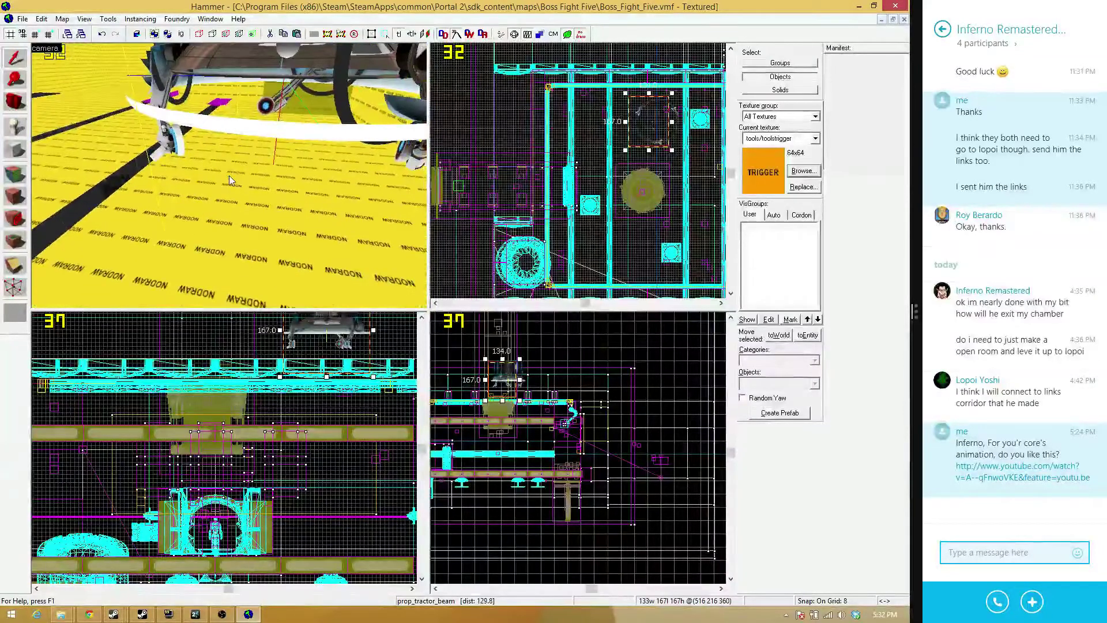
key("z")
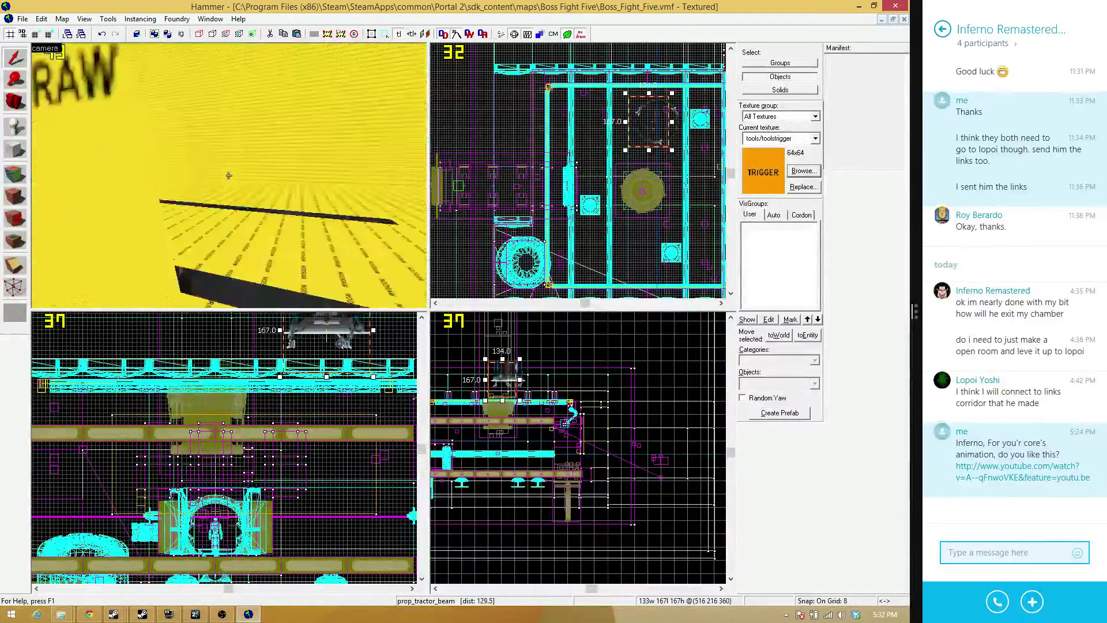
key("w")
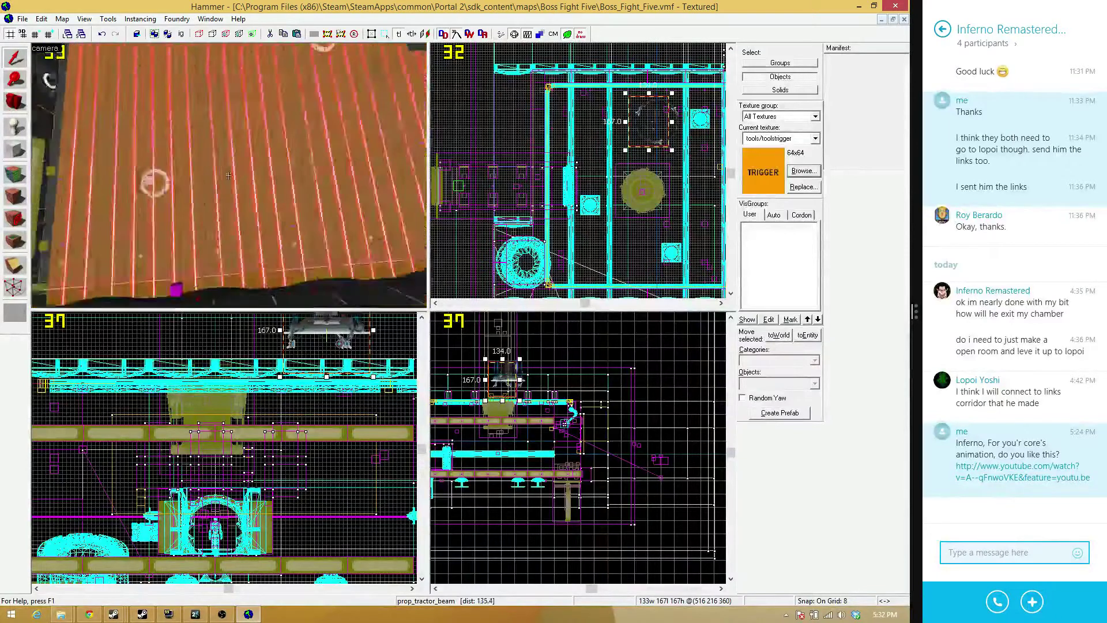
key("s")
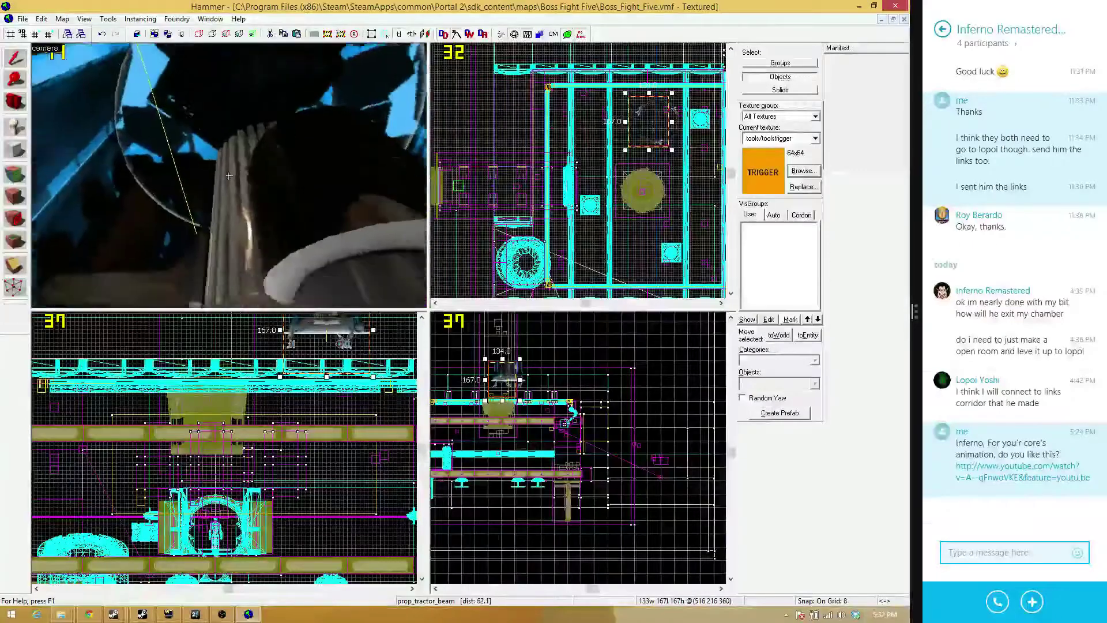
key("w")
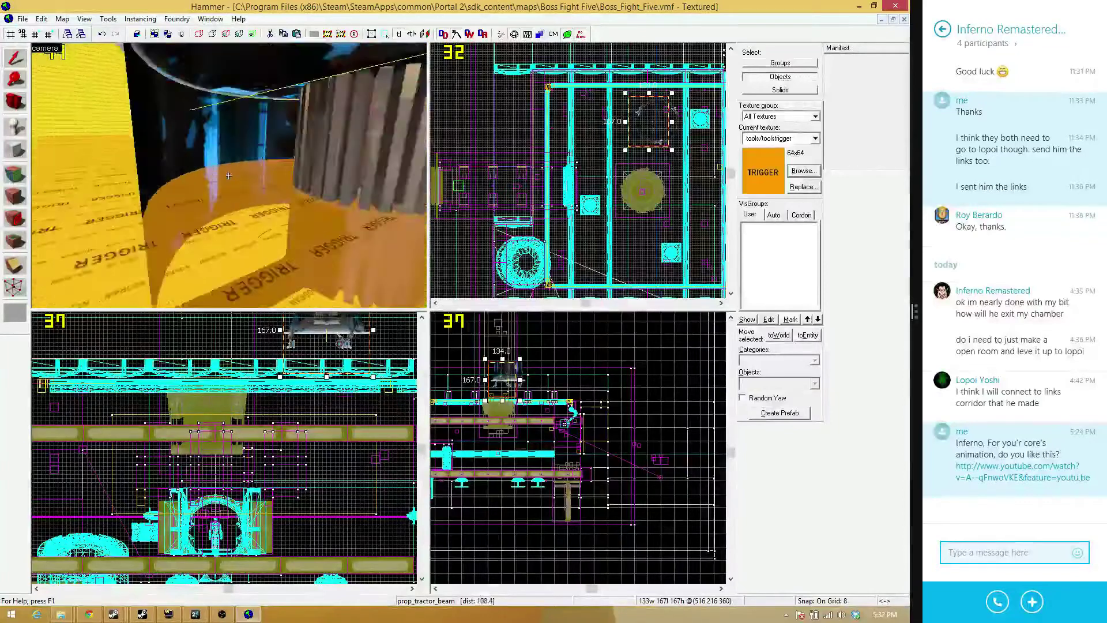
key("s")
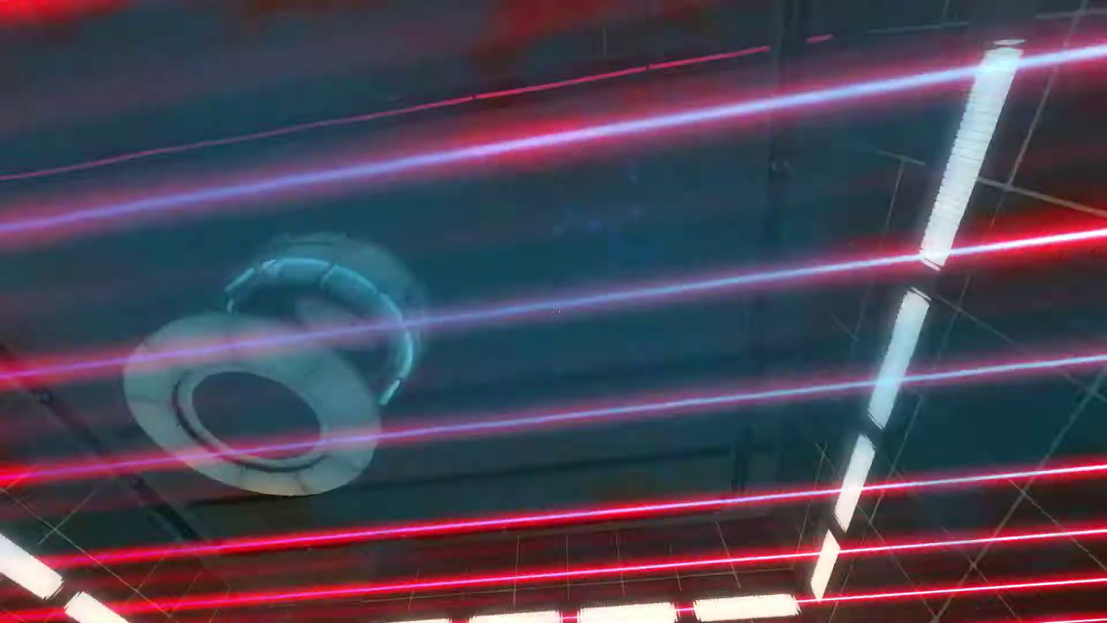
key("d")
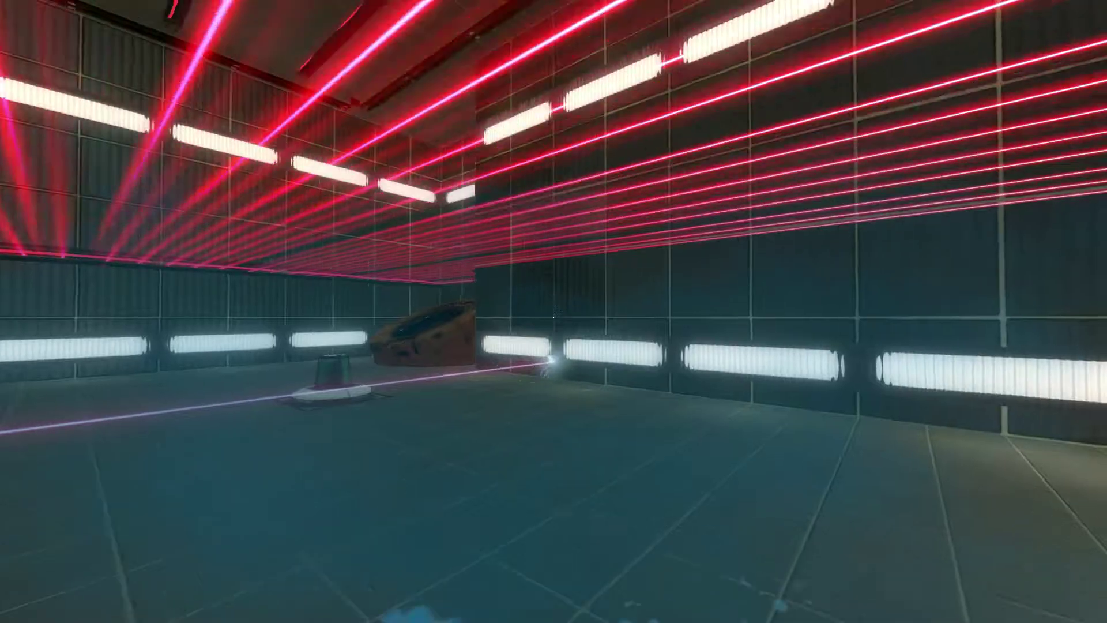
key("w")
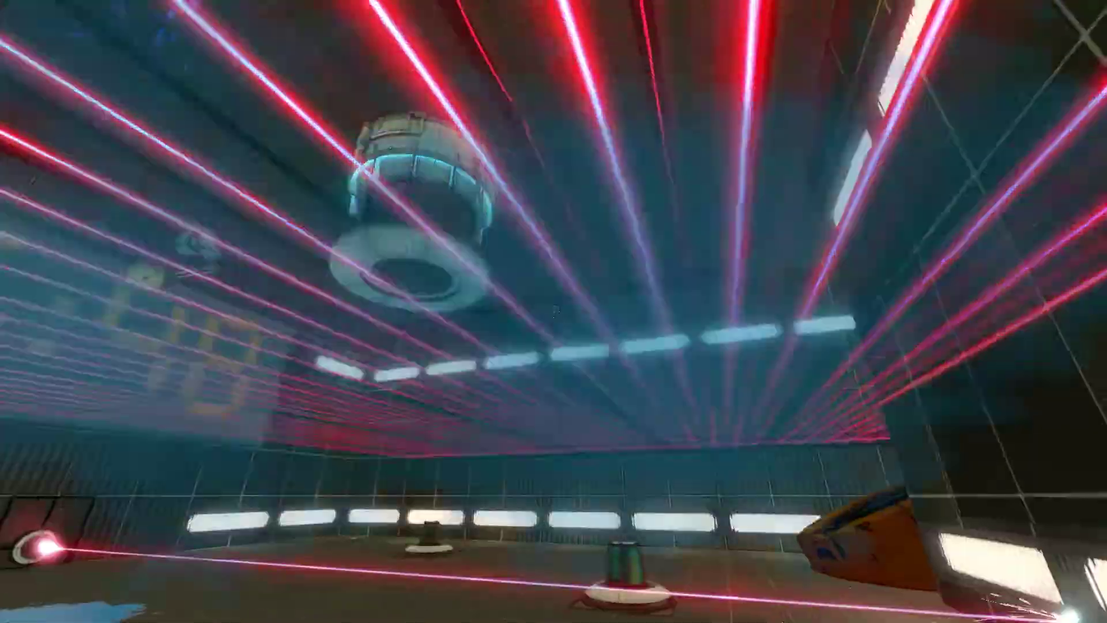
key("w")
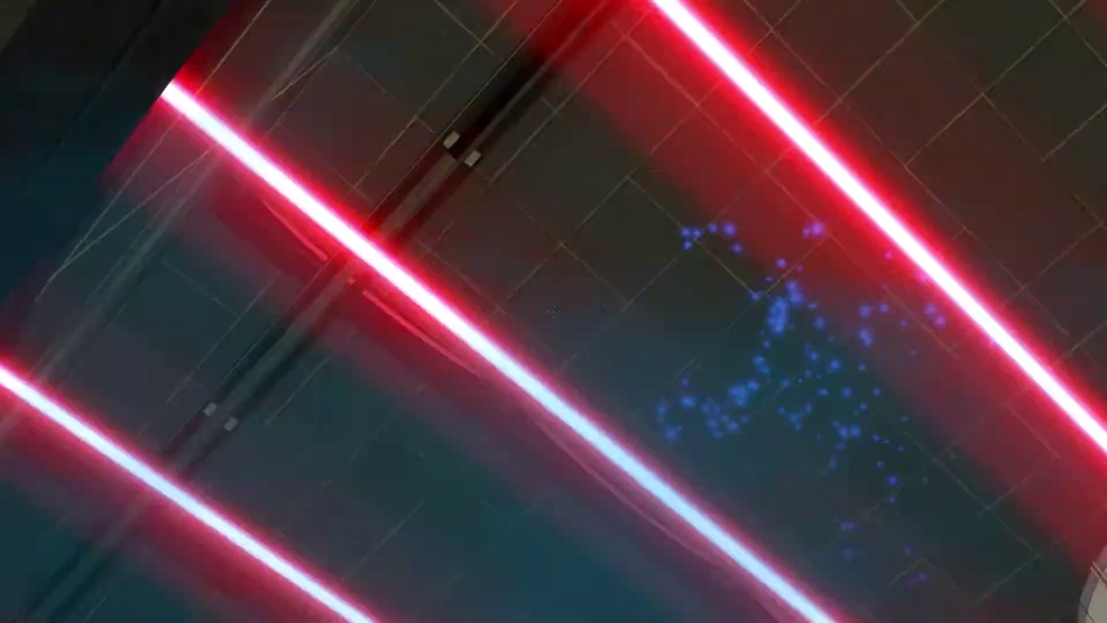
key("w")
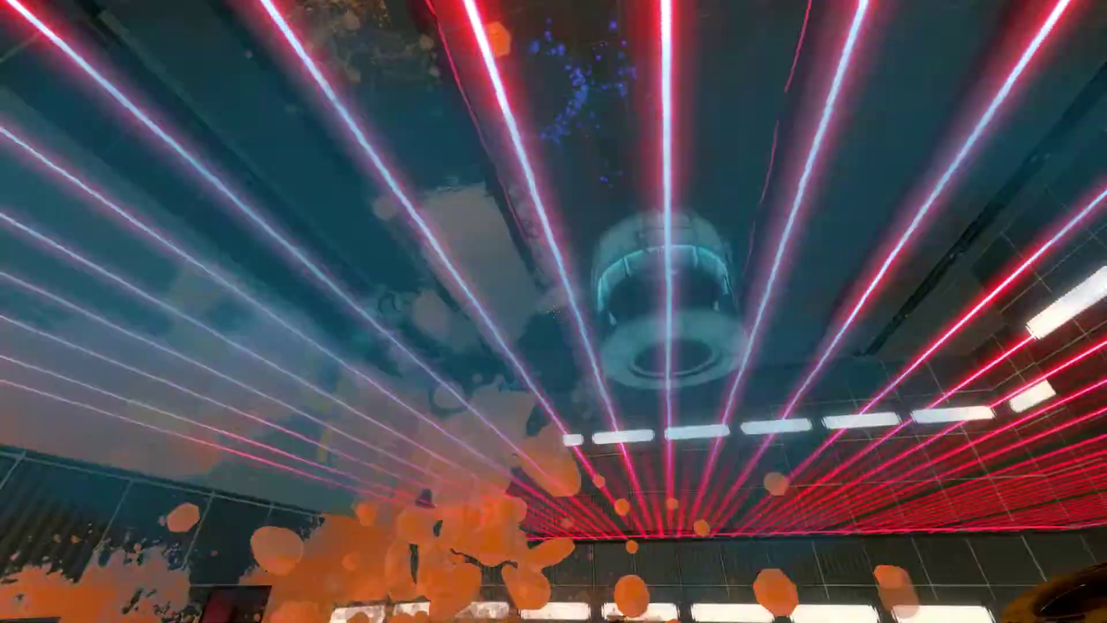
key("w")
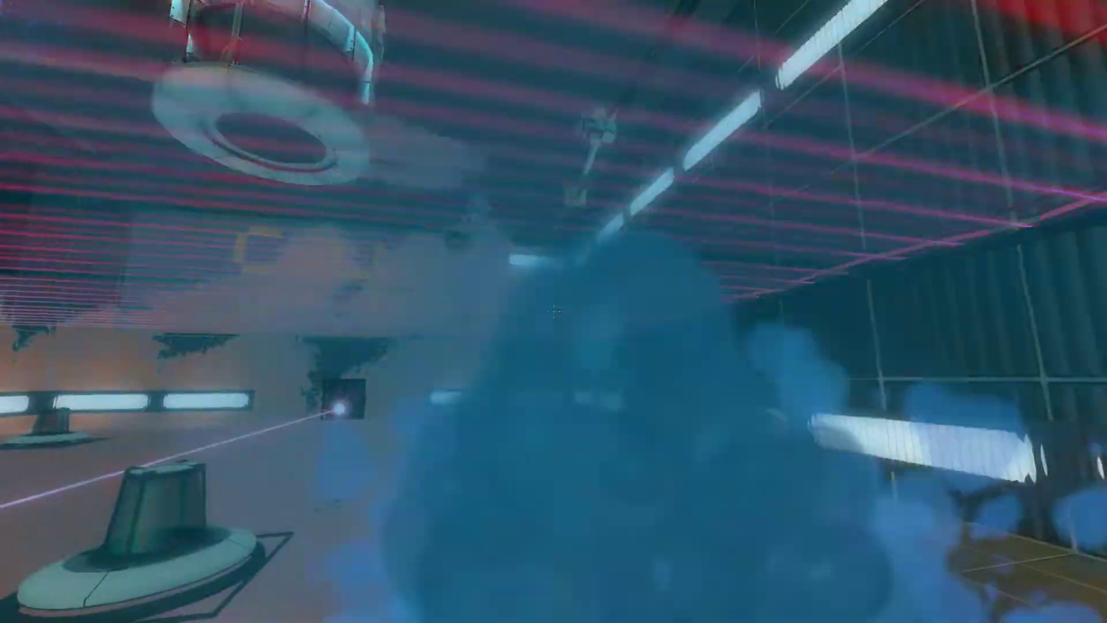
key("w")
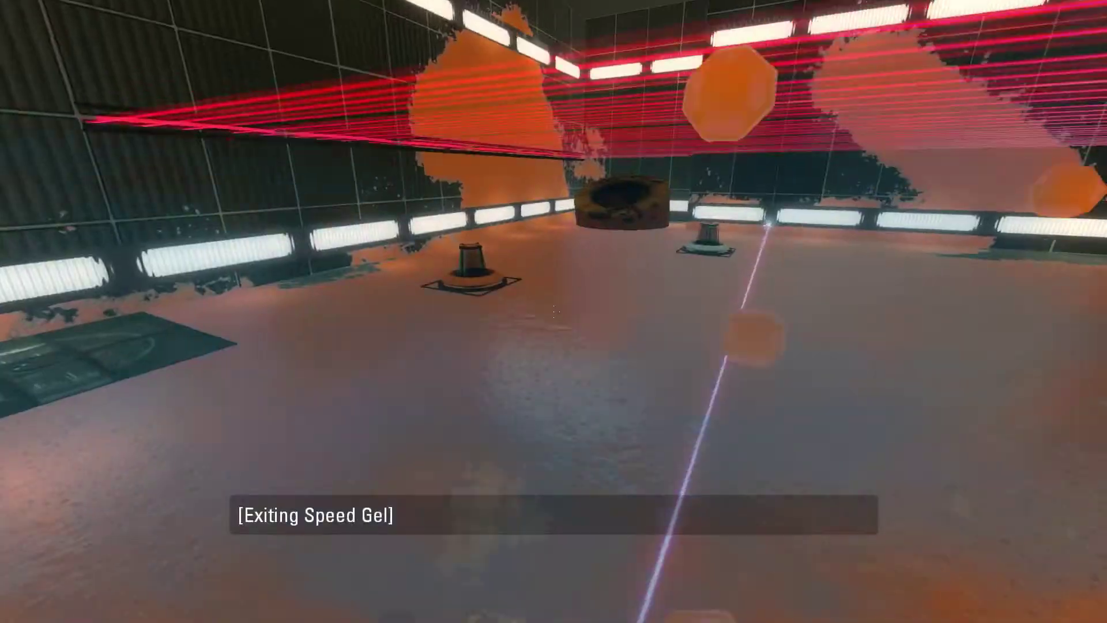
key("w")
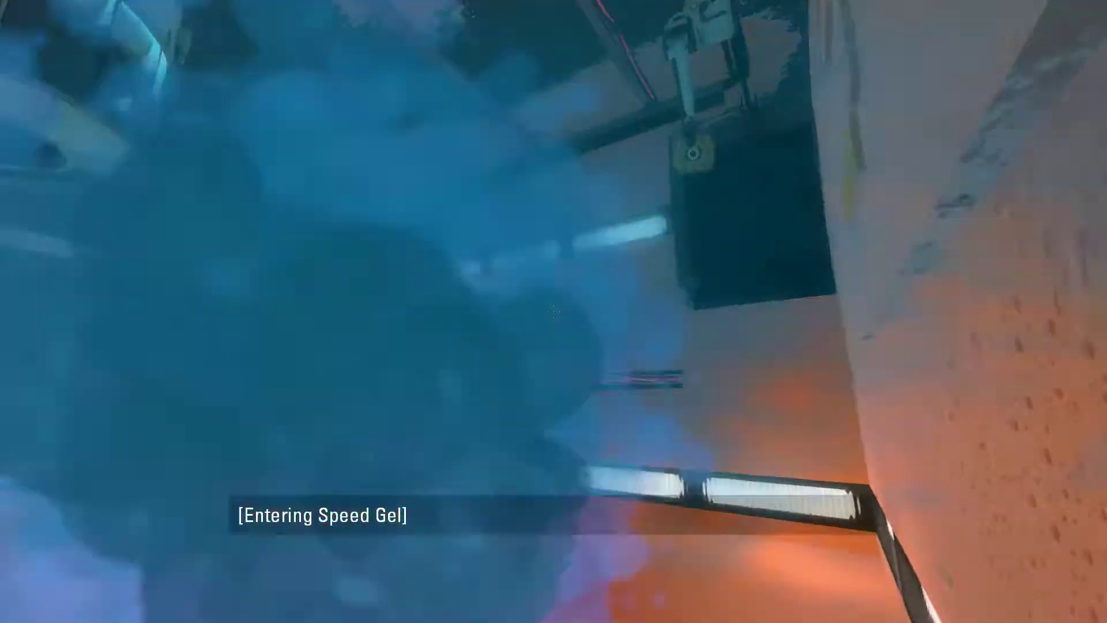
key("w")
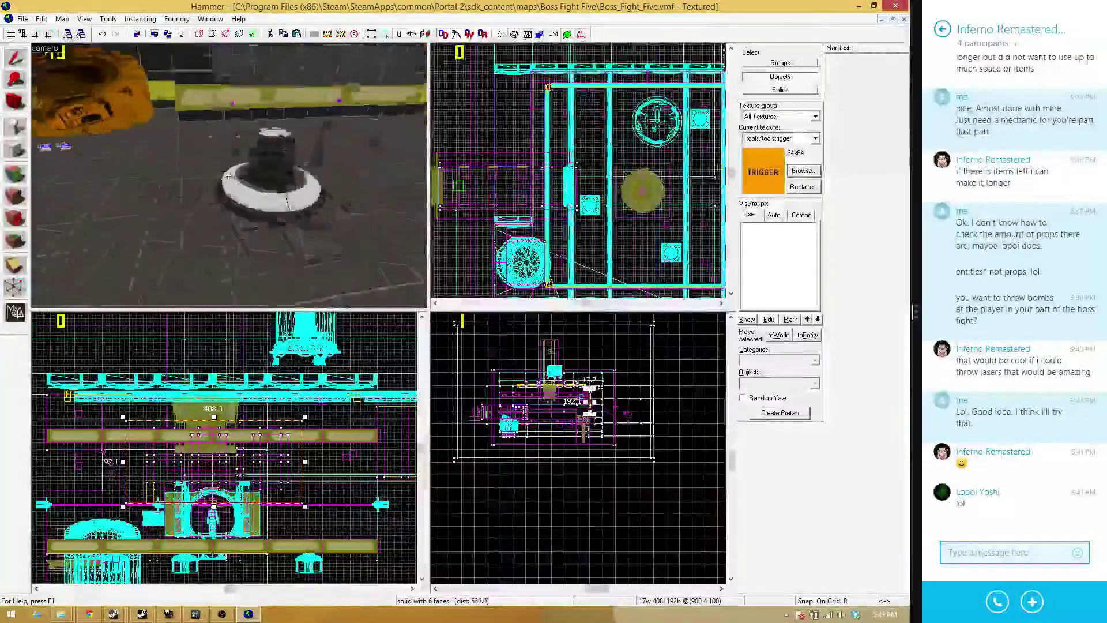
Move the laser relay nearest the chamber entrance to 320 0 -120 and clear the selection
key("w")
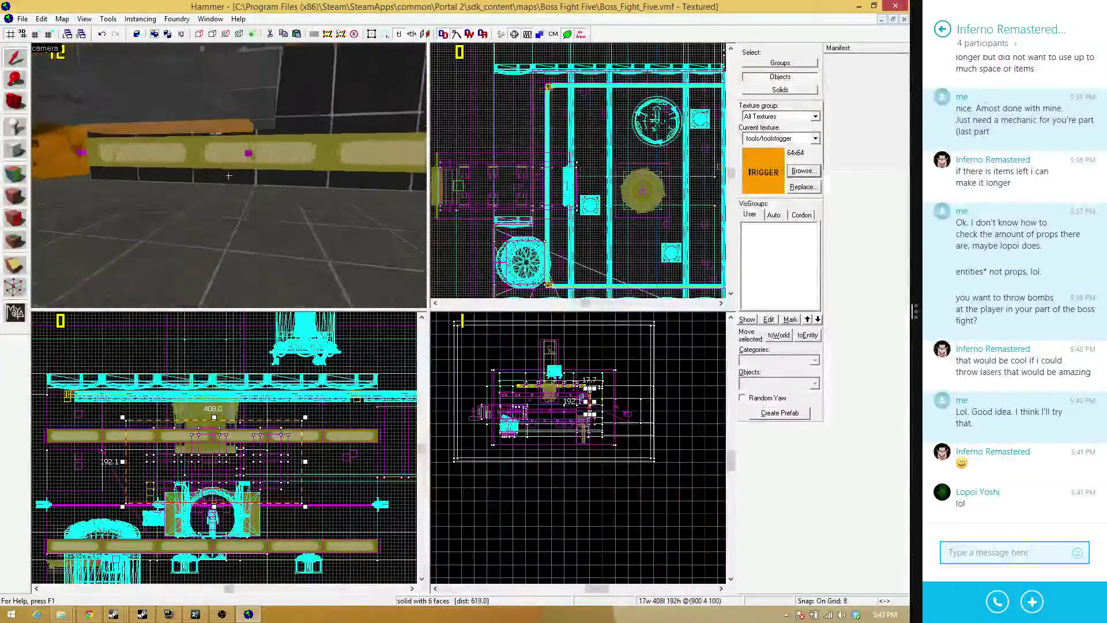
key("w")
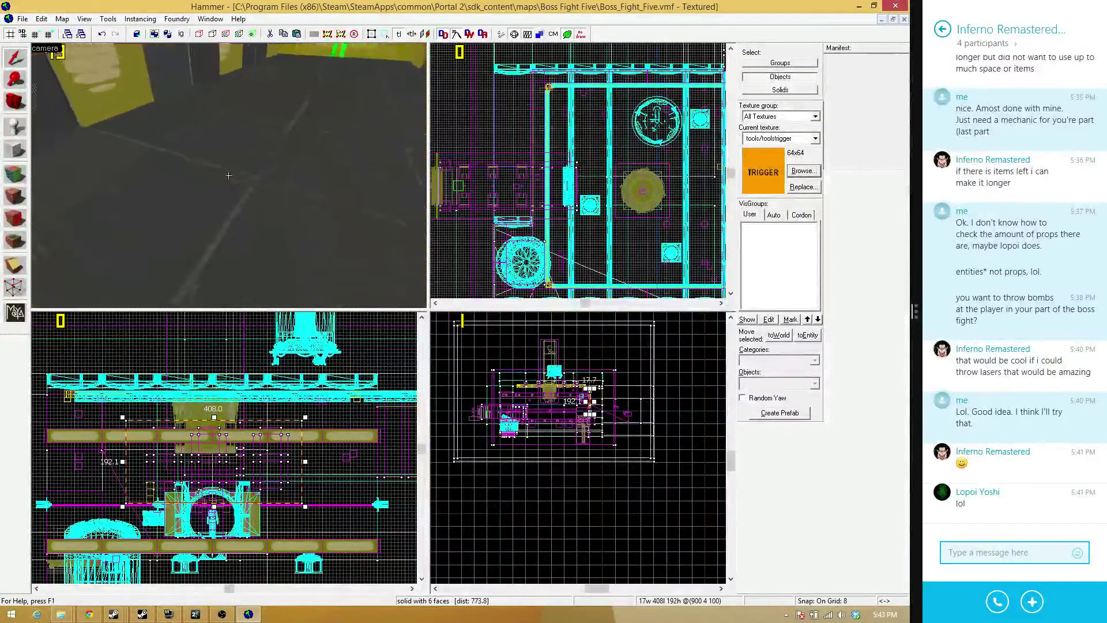
key("w")
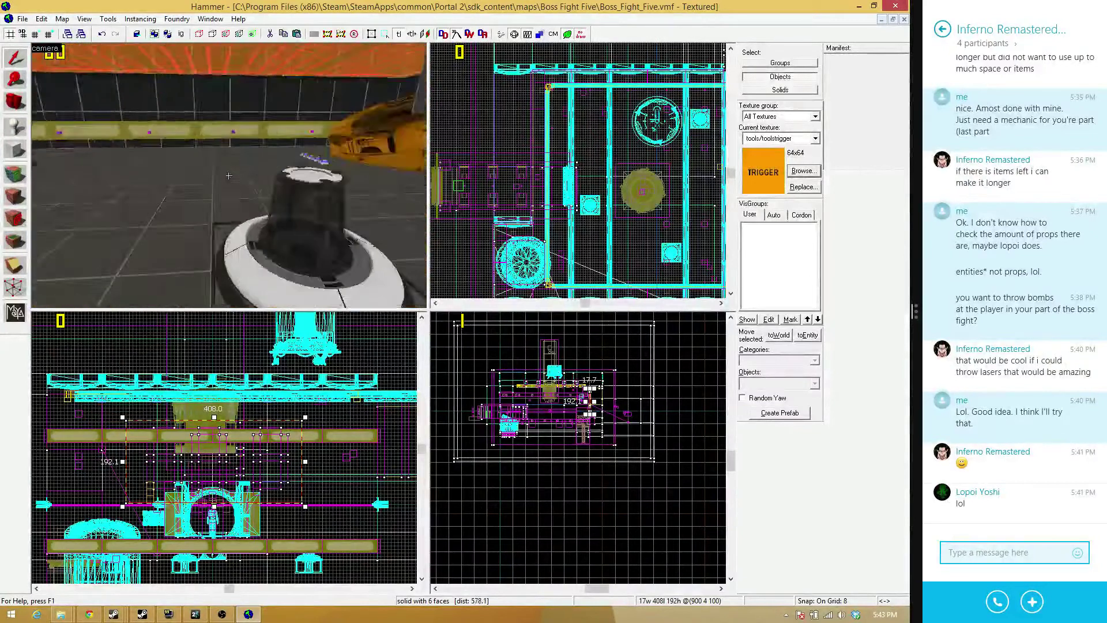
key("z")
left_click(233, 173)
scroll(627, 205, "up", 6)
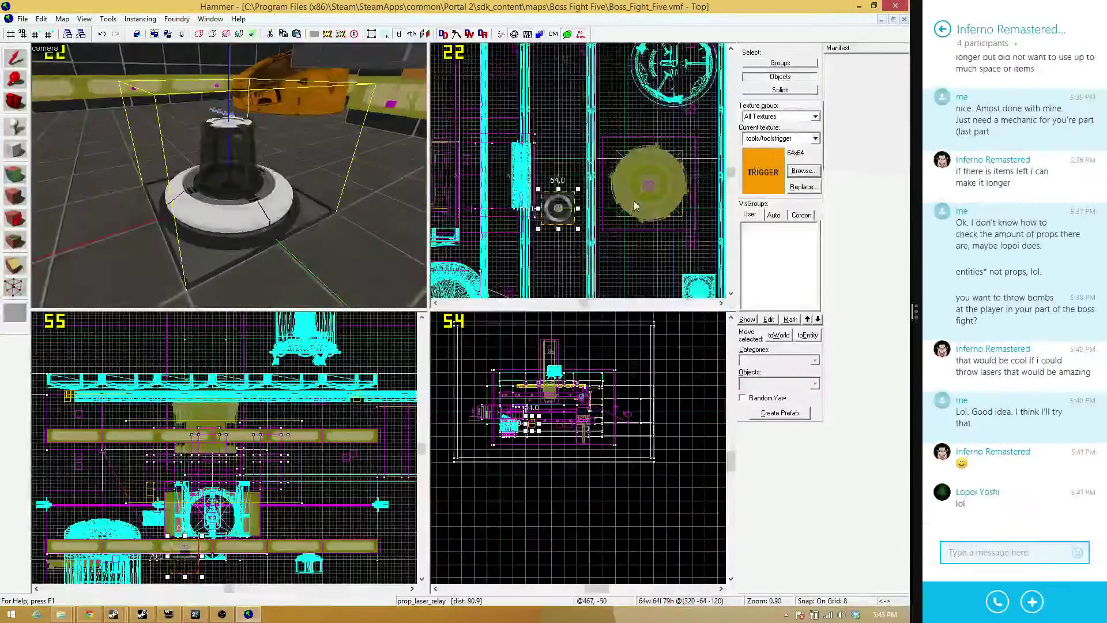
left_click_drag(537, 211, 522, 152, "shift")
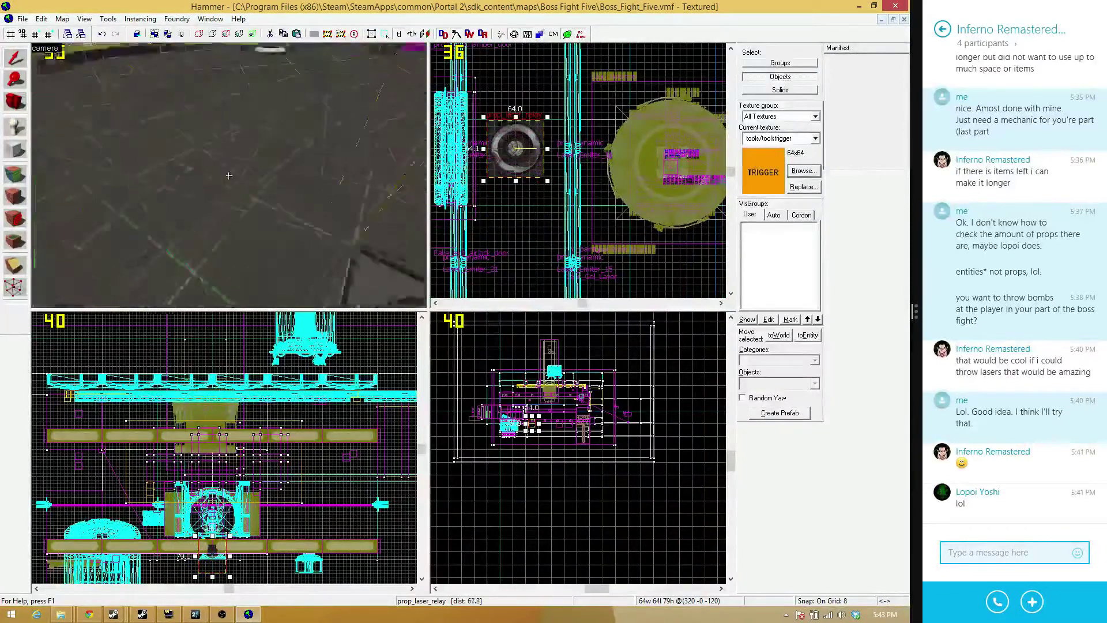
key("d")
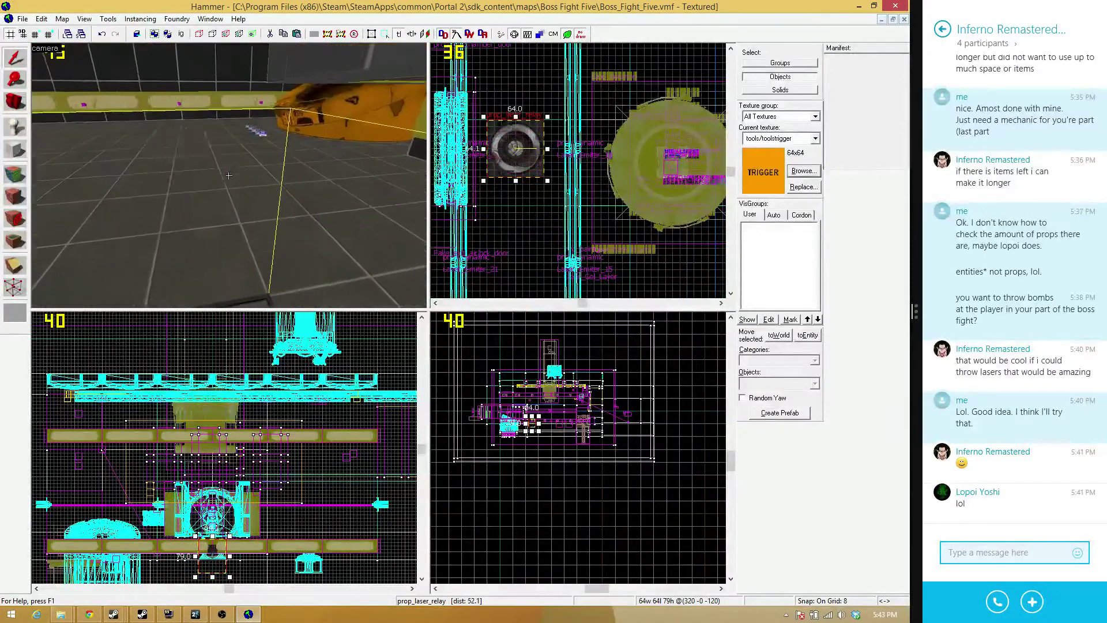
key("s")
key("z")
left_click(176, 192)
key("Escape")
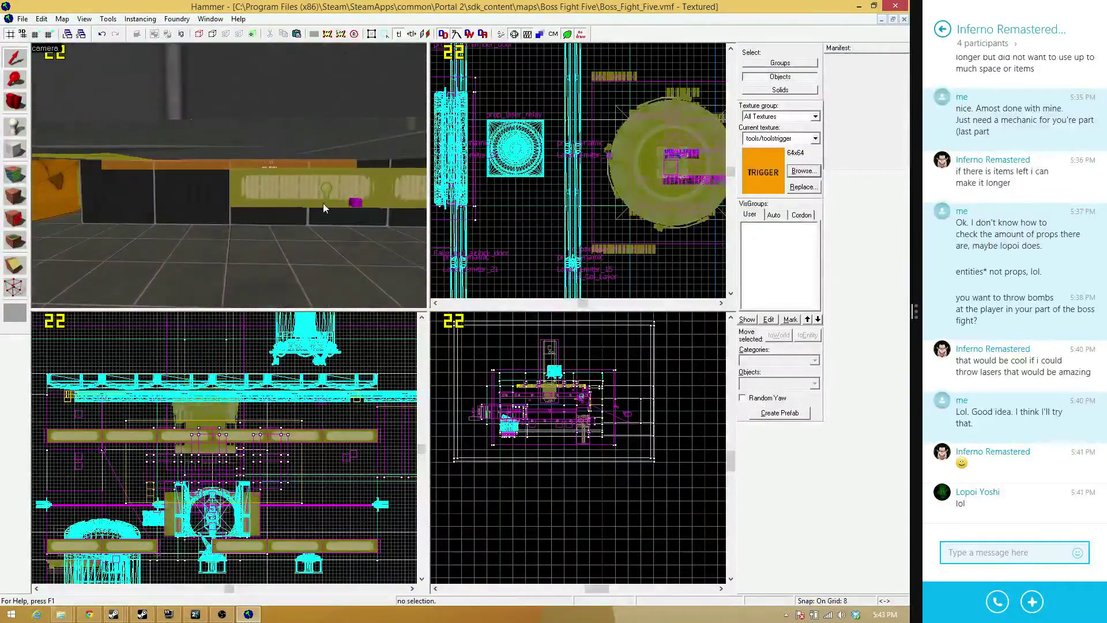
Examine the chamber floor, the laser relay and the dark wall panels below the ceiling in the 3D view
key("z")
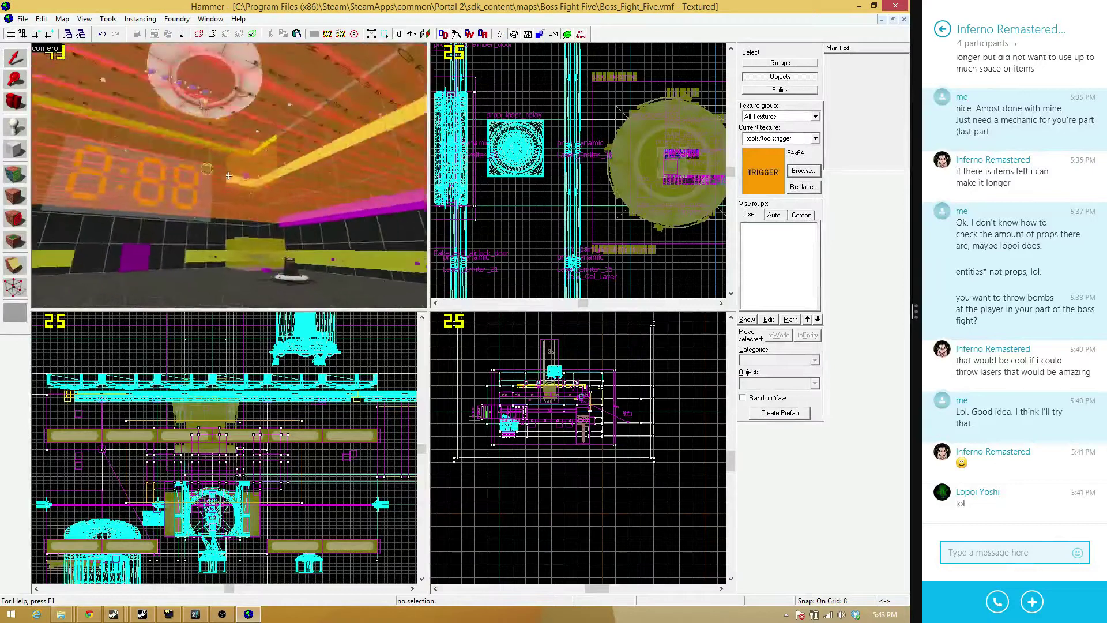
key("w")
key("w")
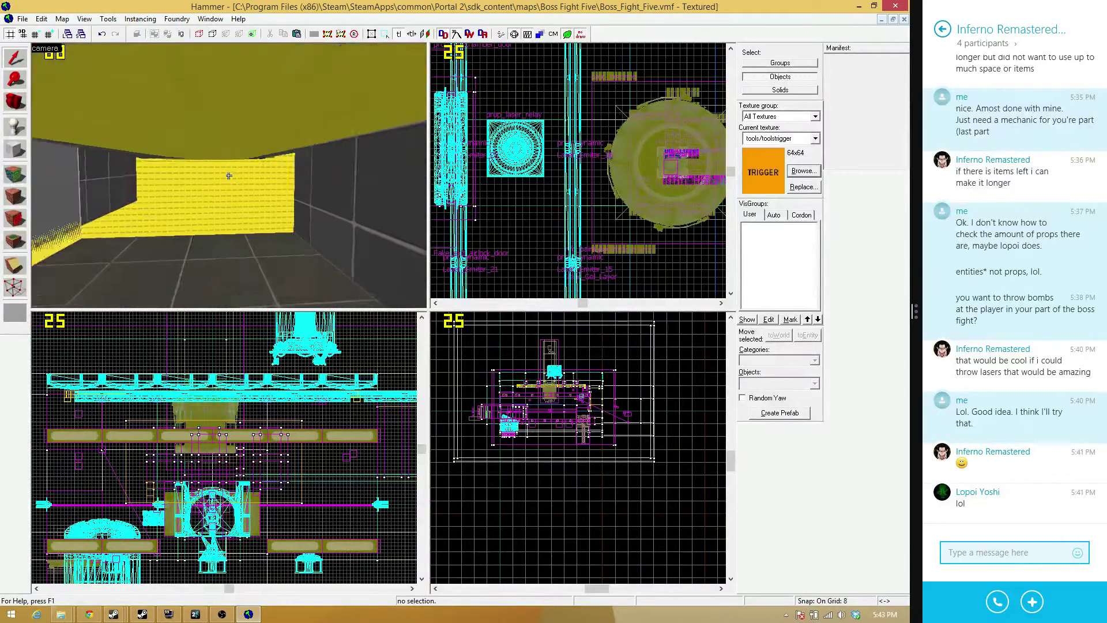
key("w")
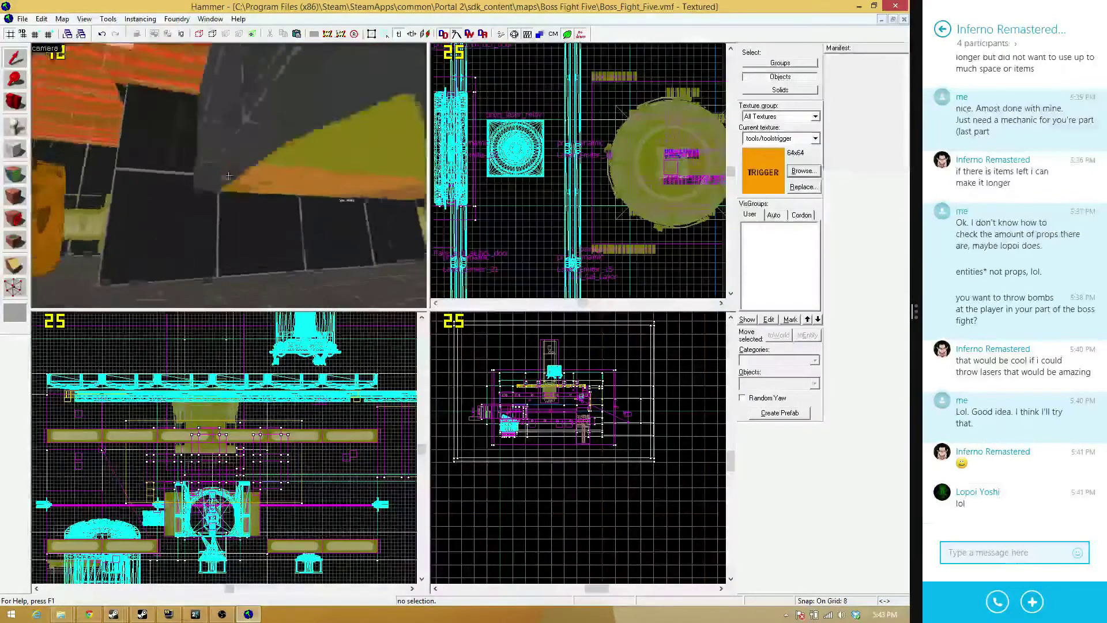
key("w")
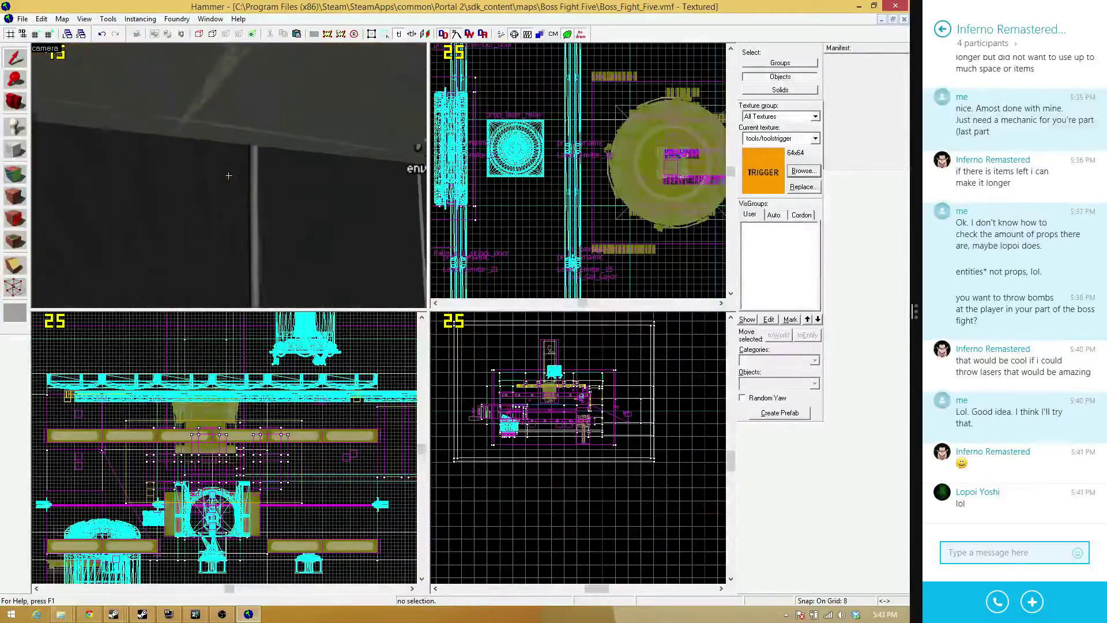
key("w")
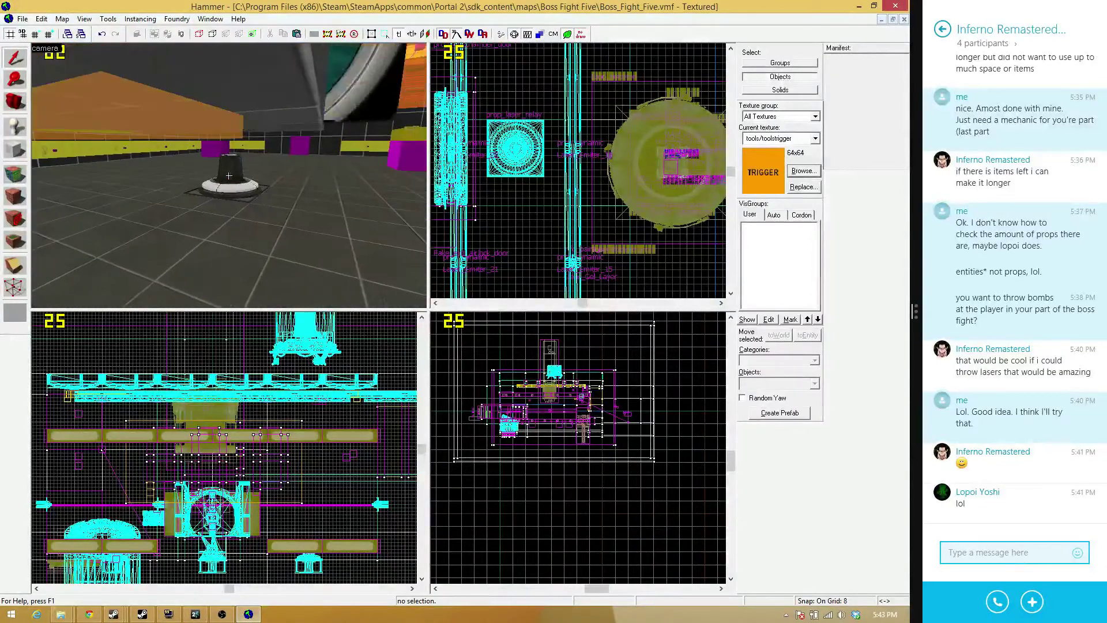
key("w")
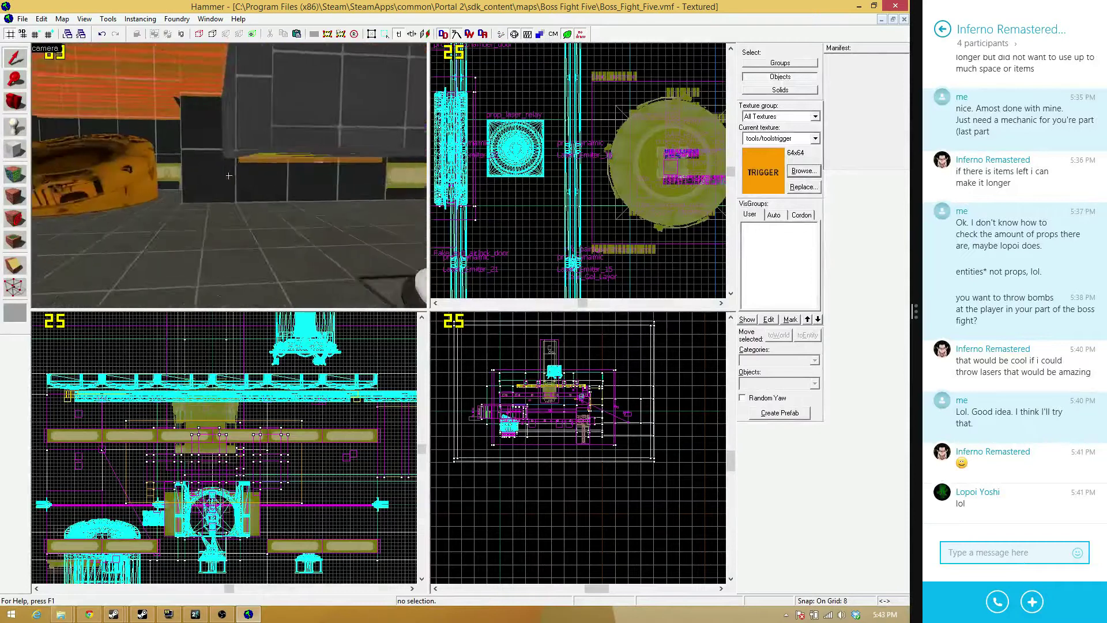
key("w")
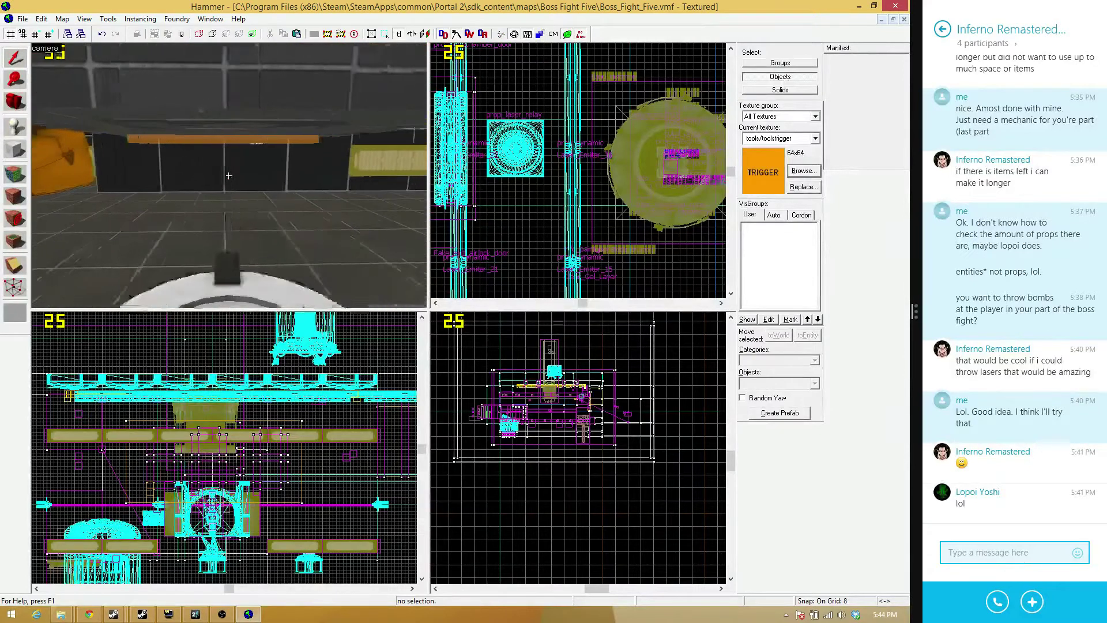
key("w")
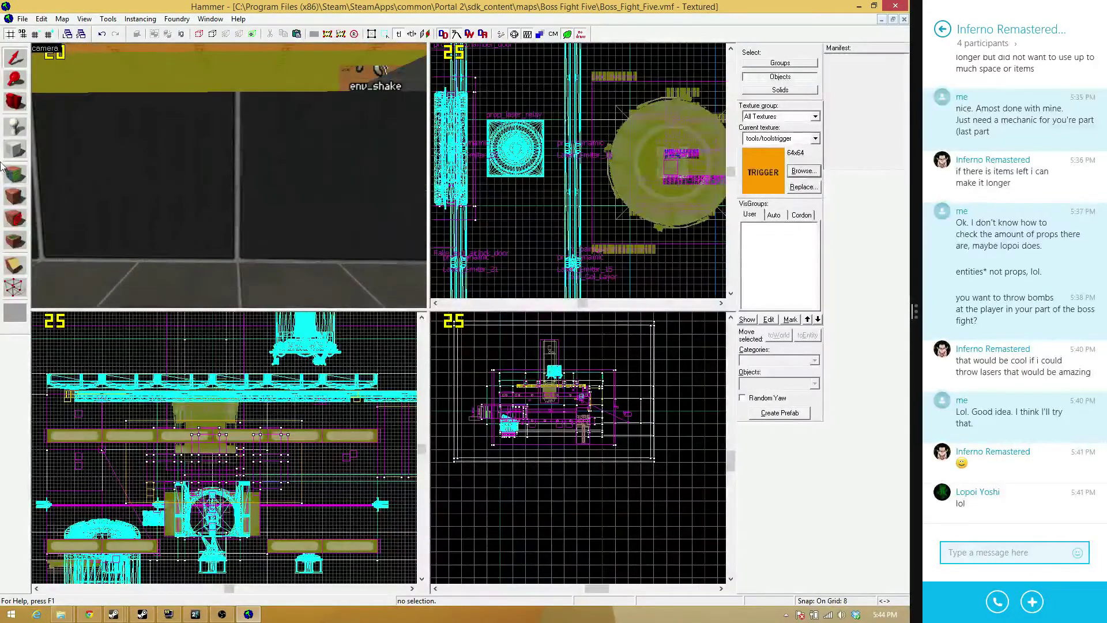
left_click(15, 128)
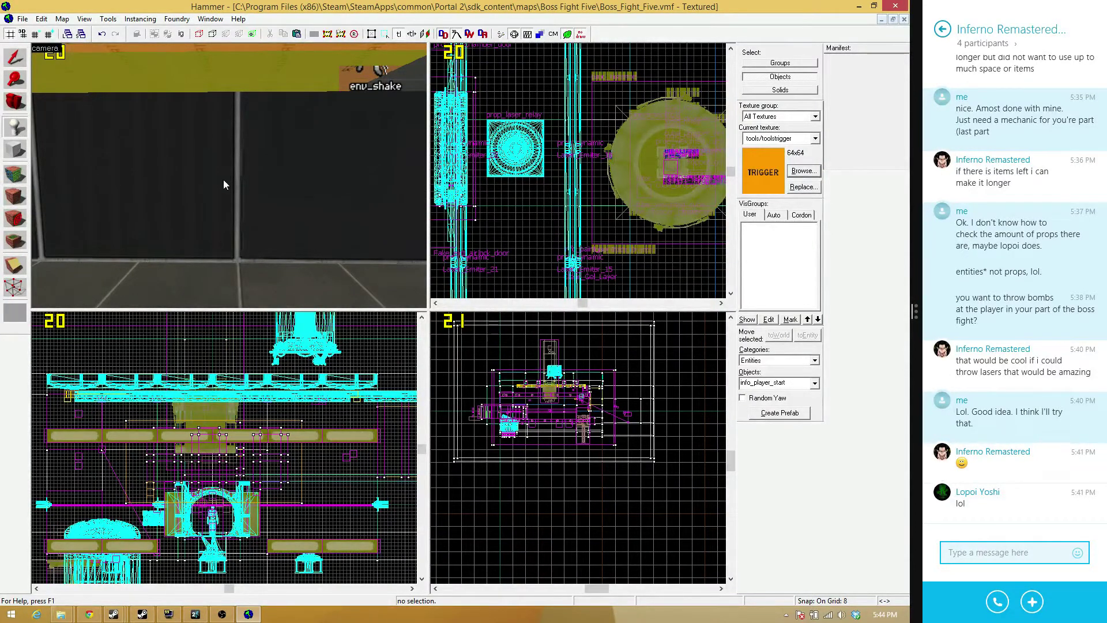
left_click(8, 57)
Copy the wall-mounted laser emitter across to the opposite side of the chamber, at about 126 8 -96
key("z")
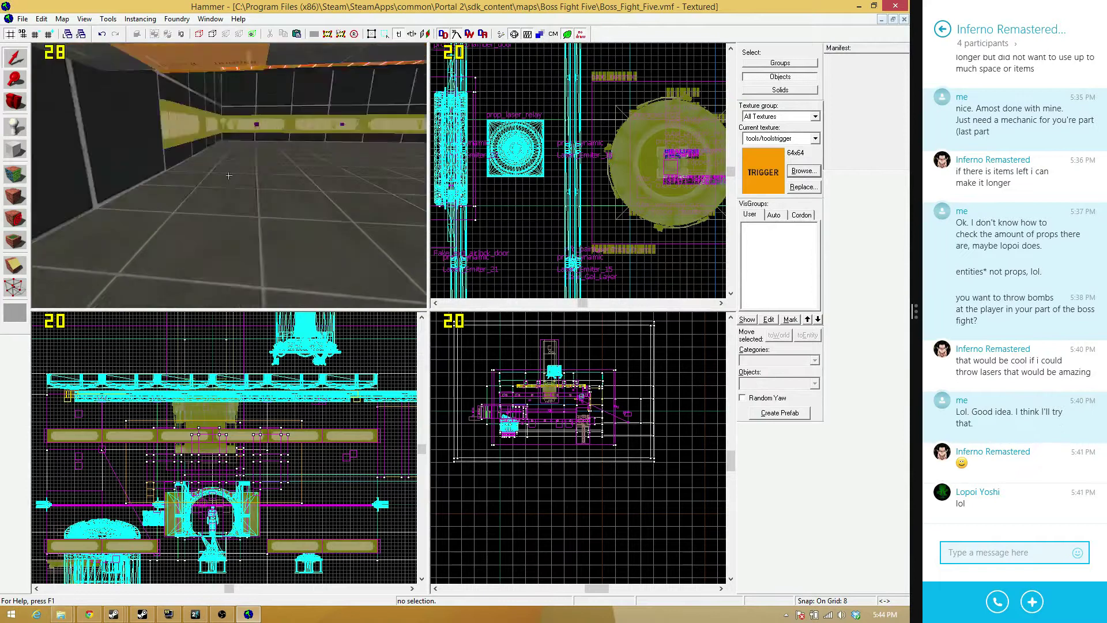
key("z")
left_click(228, 164)
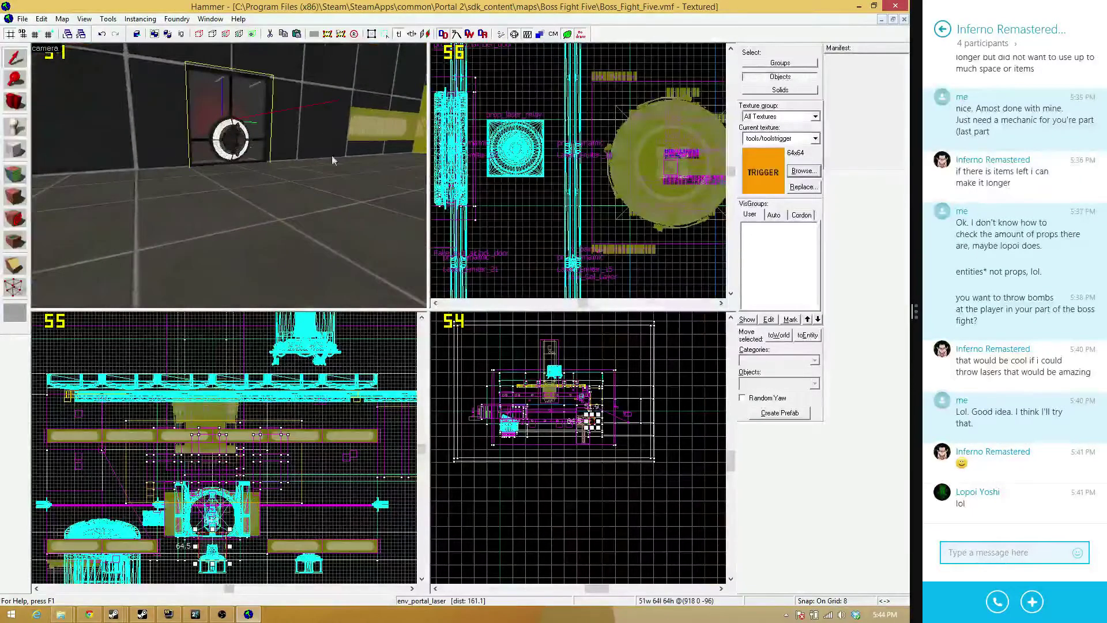
scroll(630, 200, "down", 4)
scroll(631, 200, "up", 2)
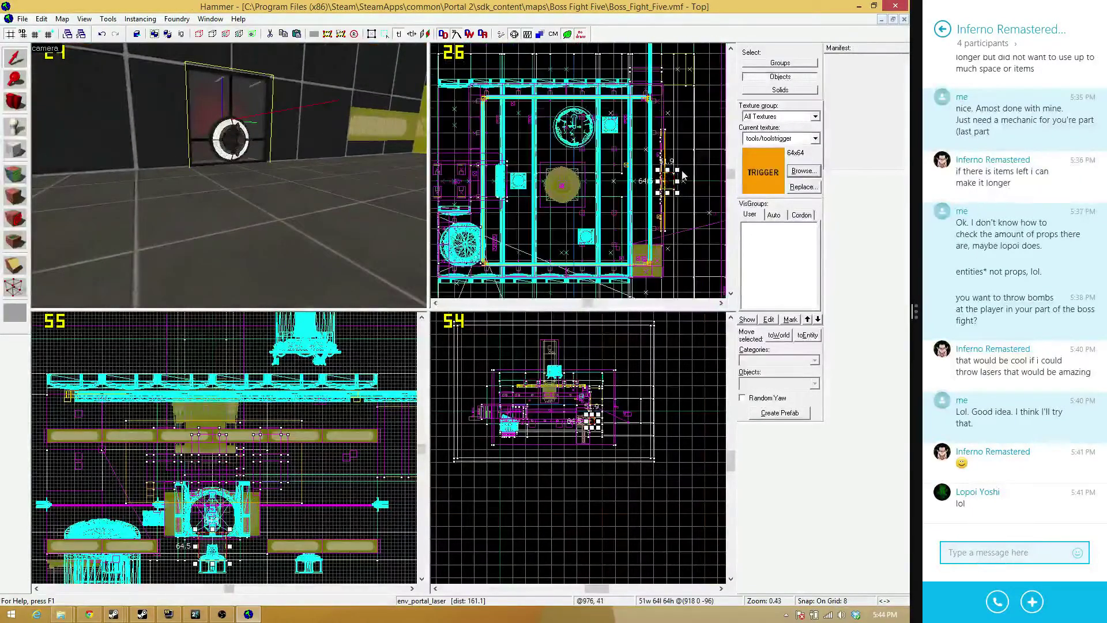
left_click_drag(667, 180, 442, 182)
scroll(656, 177, "up", 4)
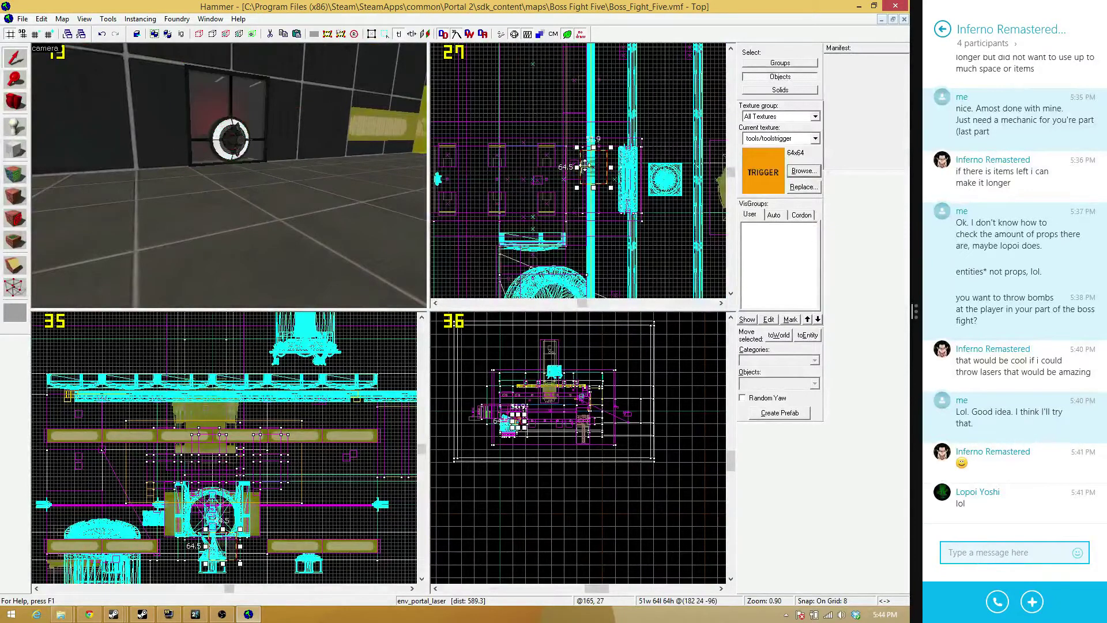
left_click_drag(557, 173, 552, 174)
Rotate the copied laser emitter 180 degrees about the Z axis so that it faces into the chamber
key("z")
key("w")
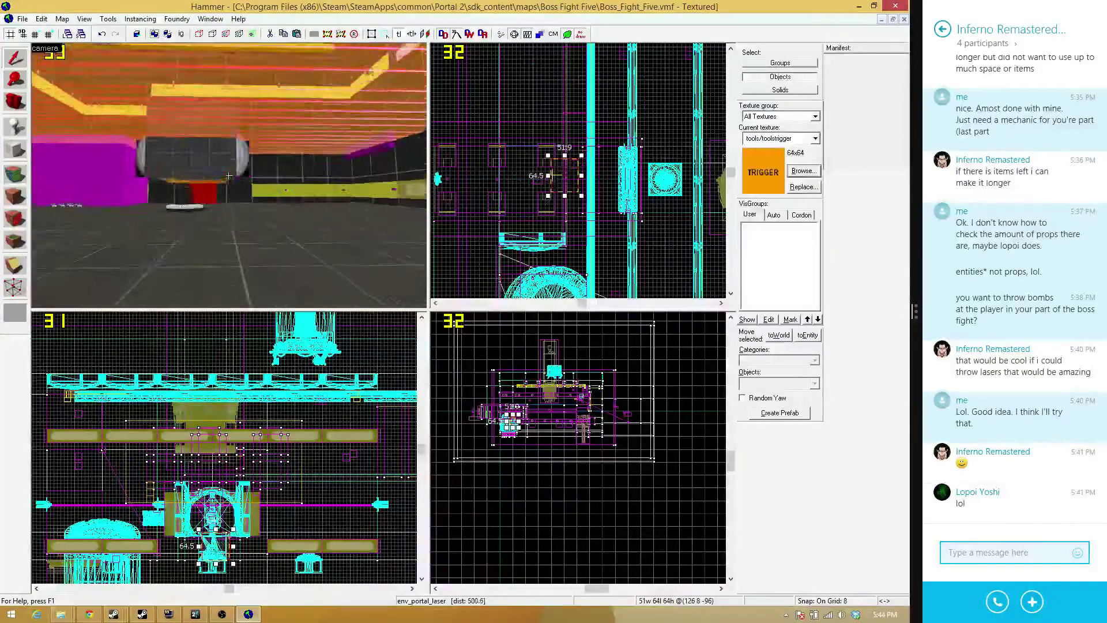
key("z")
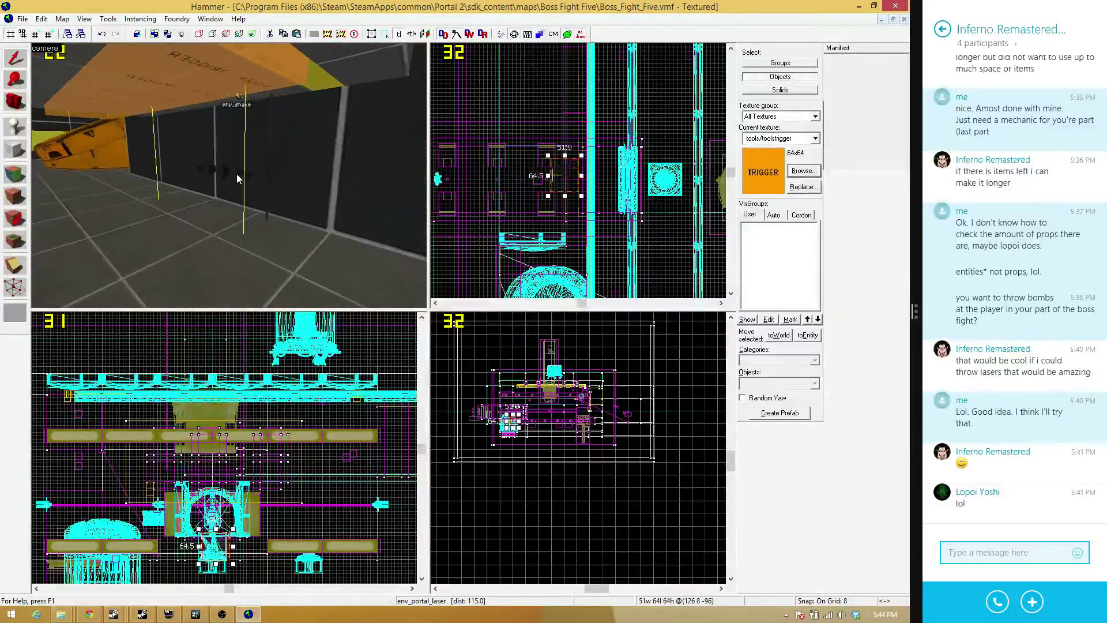
key("ctrl+m")
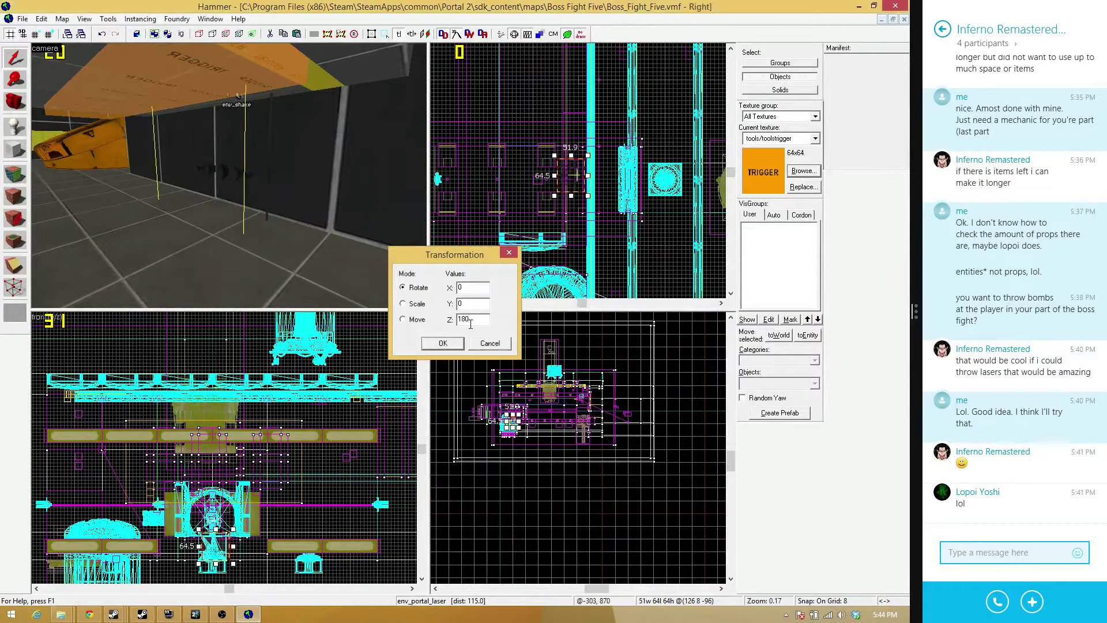
key("Return")
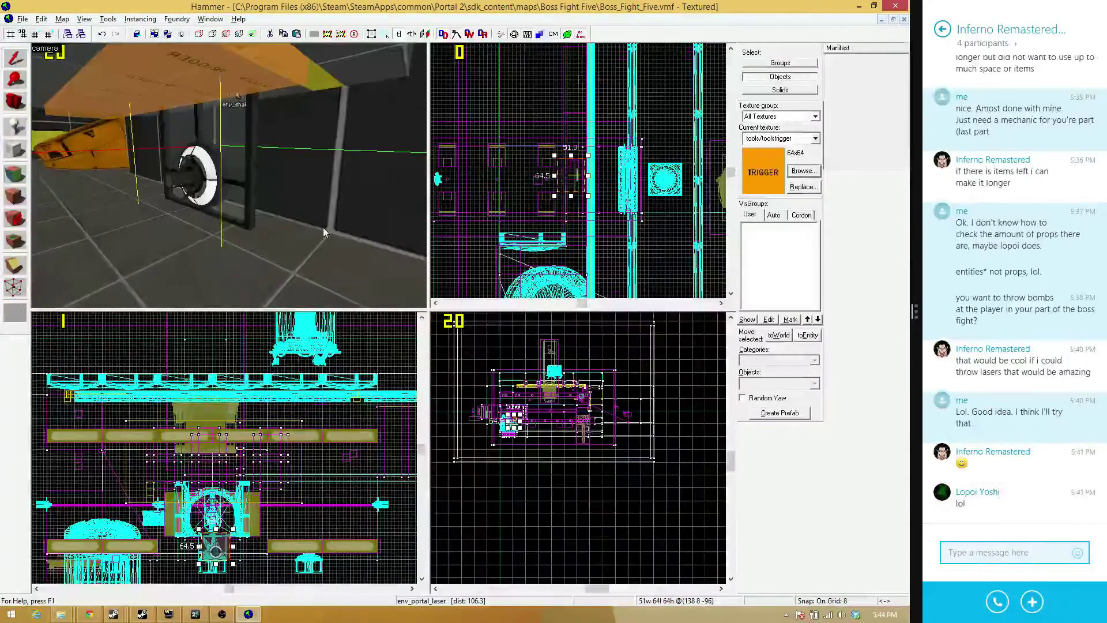
Change the copied emitter's entity class to prop_laser_catcher and apply it
key("alt+Return")
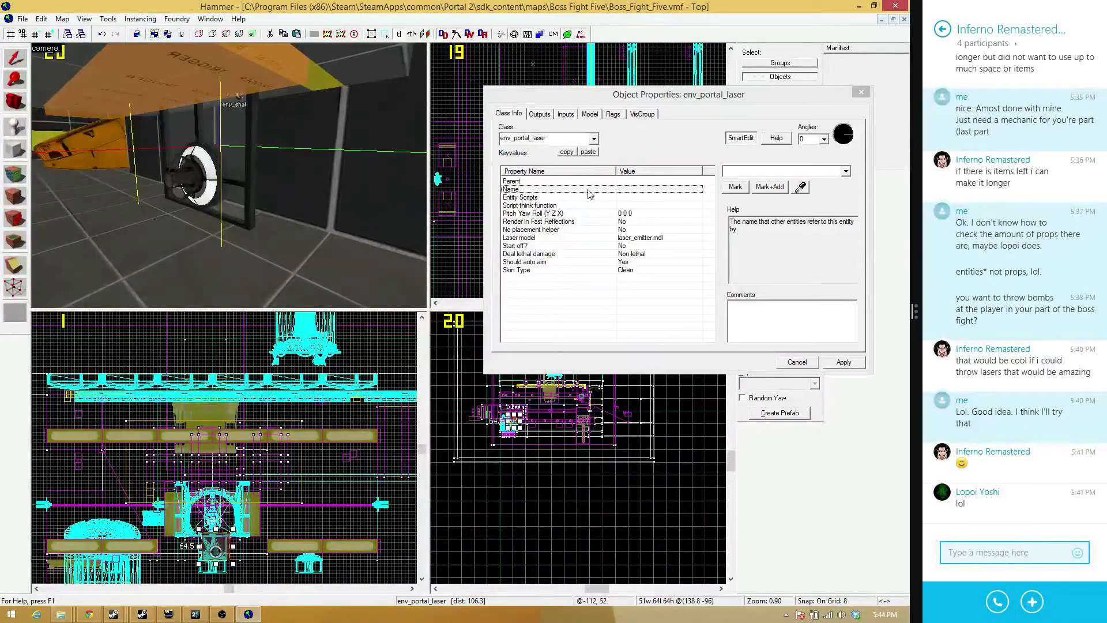
left_click(593, 140)
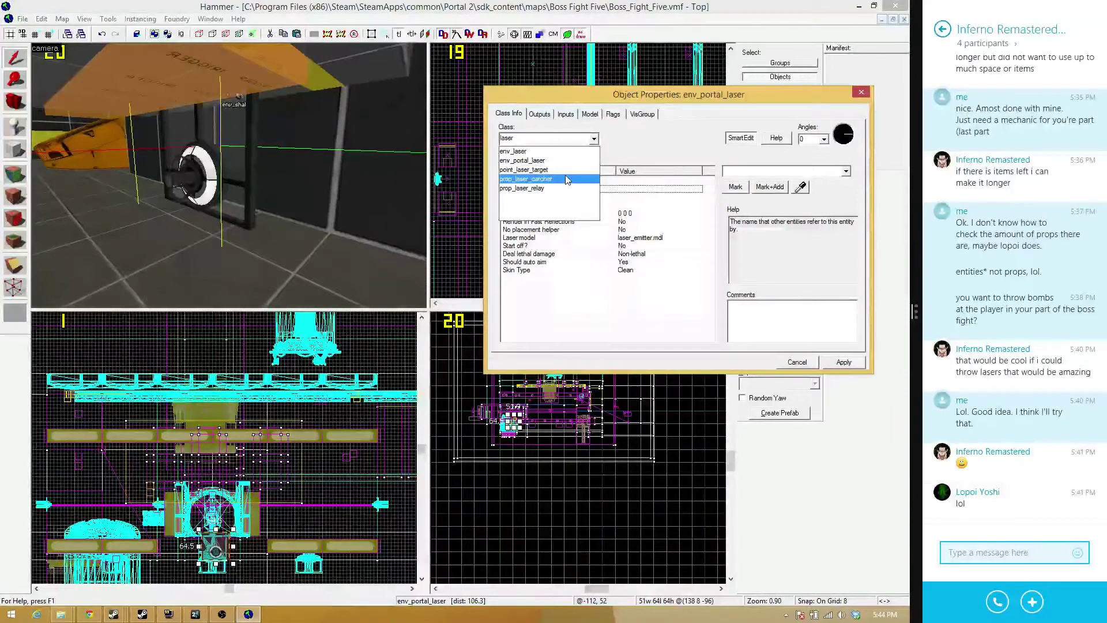
left_click(567, 180)
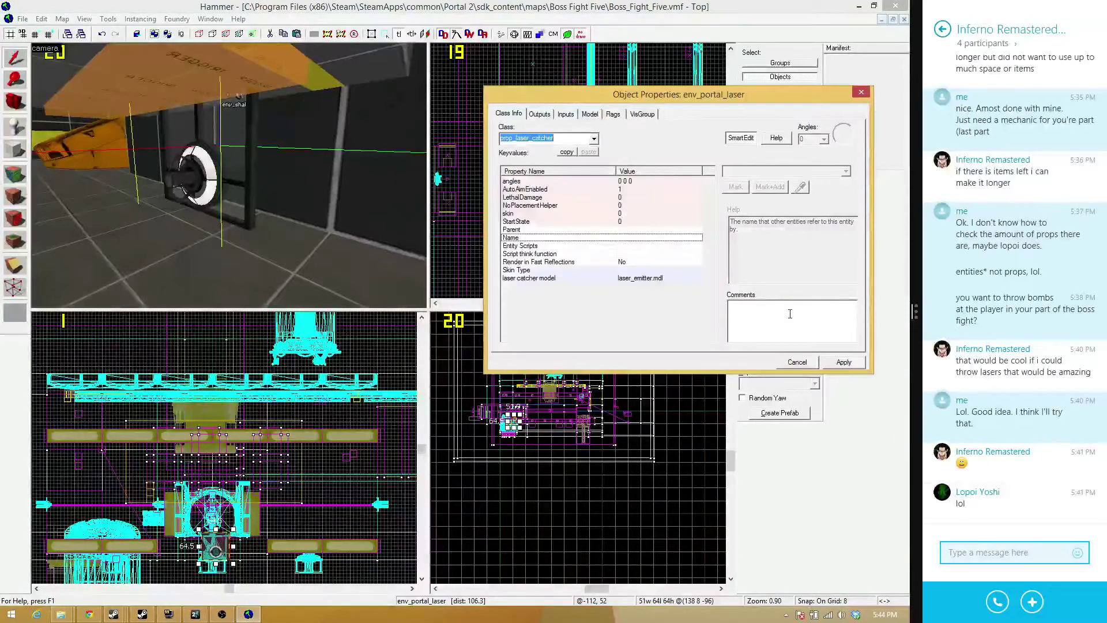
left_click(836, 362)
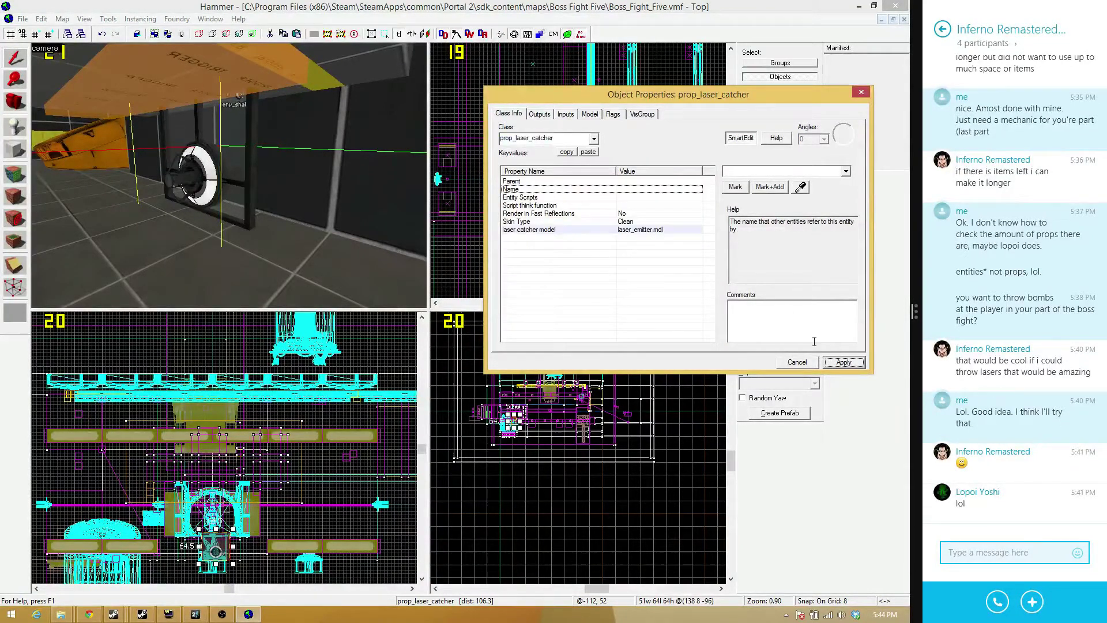
Find models matching "catcher", set the laser catcher's model to models/props/laser_catcher_center.mdl, and close its properties
left_click(642, 230)
left_click(744, 192)
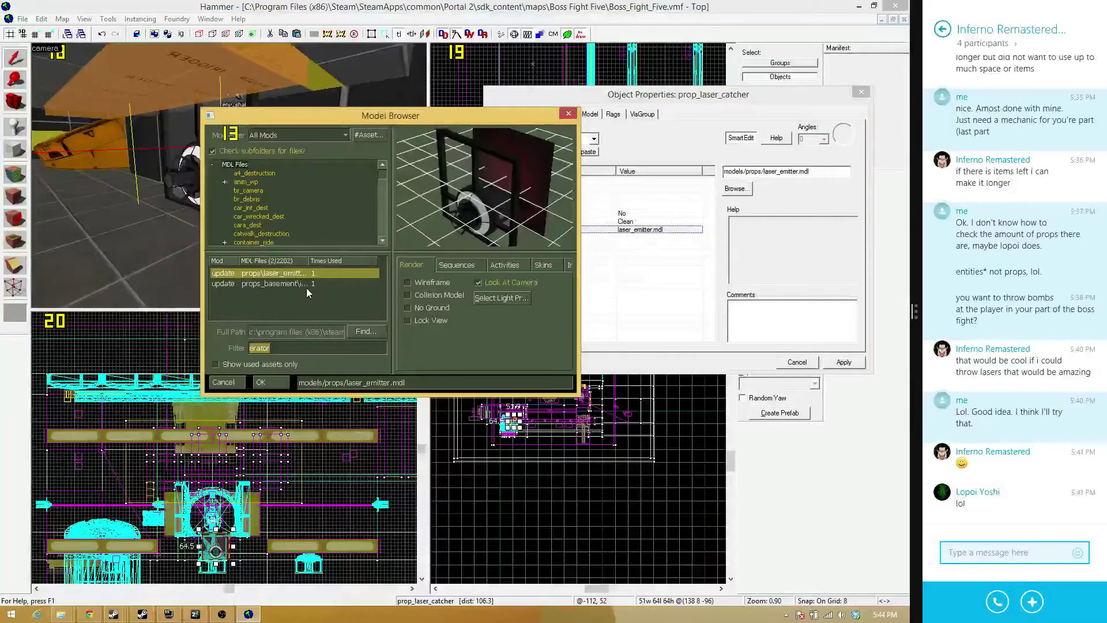
type("catcher")
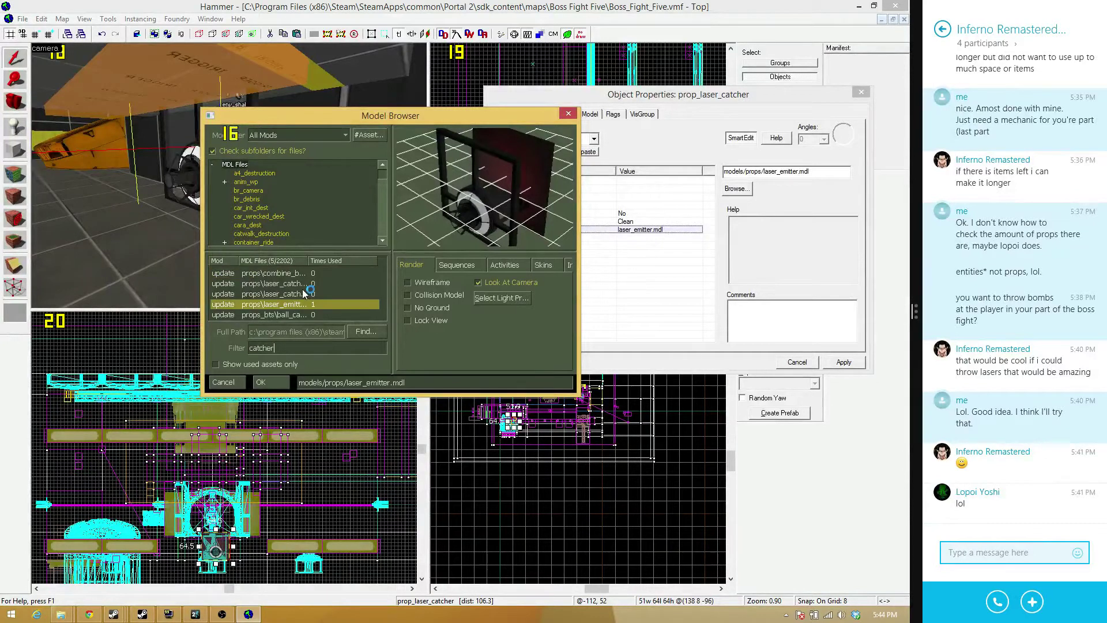
left_click(303, 292)
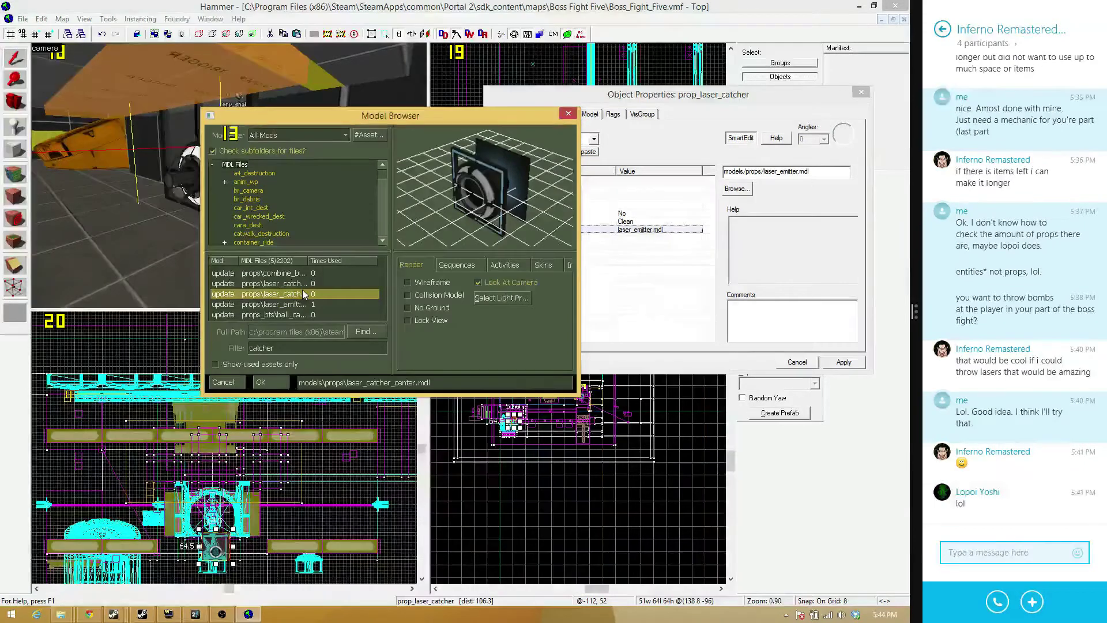
key("Up")
key("Up")
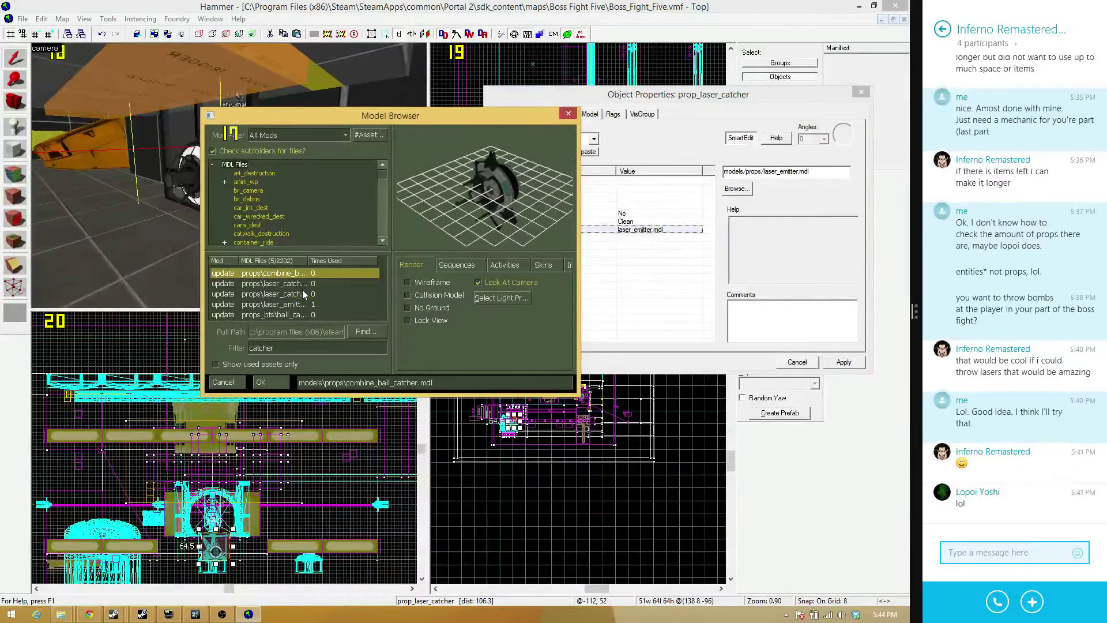
key("Down")
key("Down")
key("Down")
key("Up")
key("Up")
key("Down")
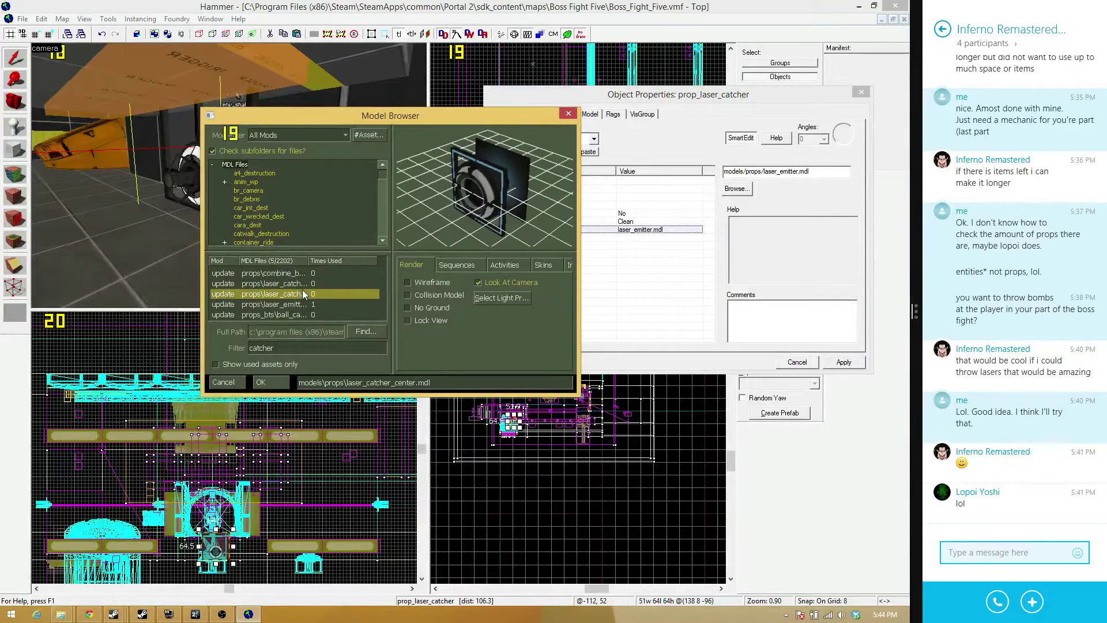
left_click(283, 382)
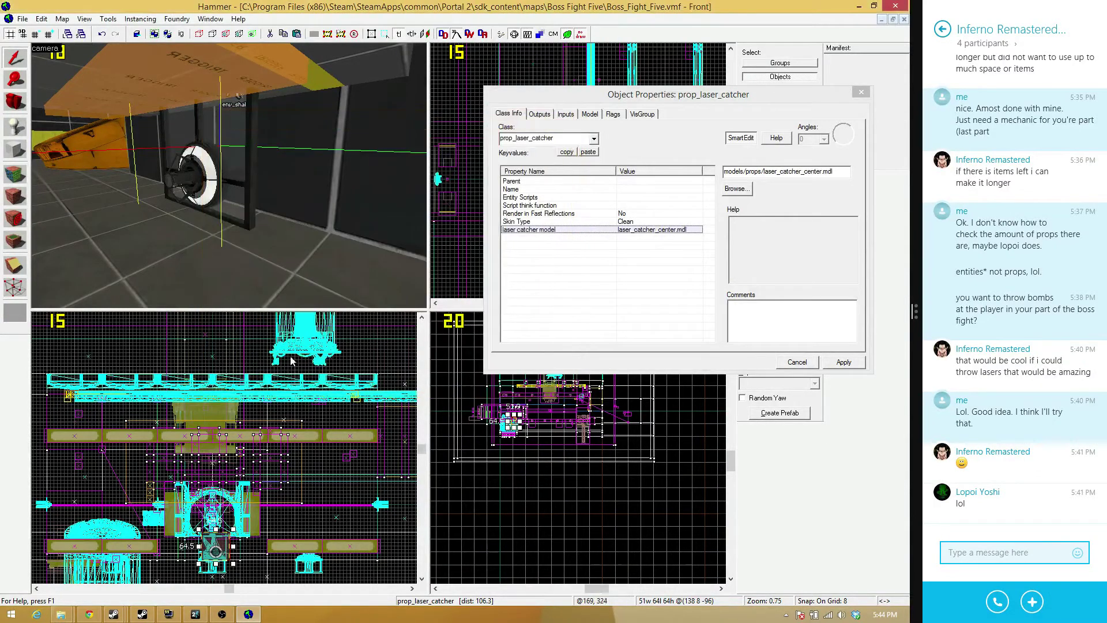
left_click(832, 364)
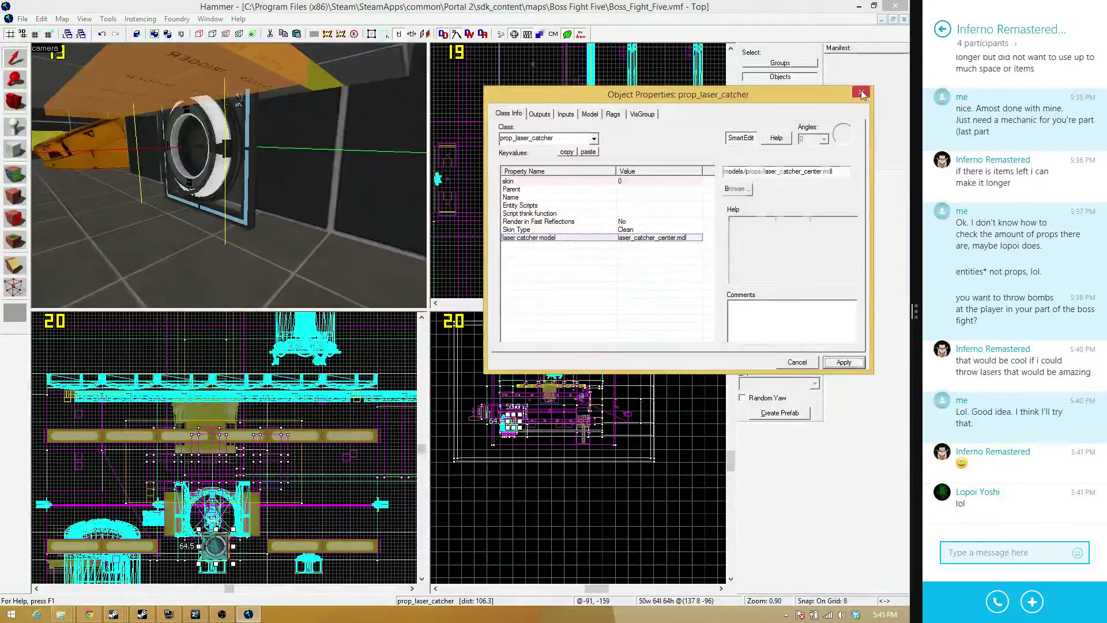
left_click(861, 93)
Move the laser catcher back toward the wall, to about 117 8 -96
scroll(579, 188, "up", 8)
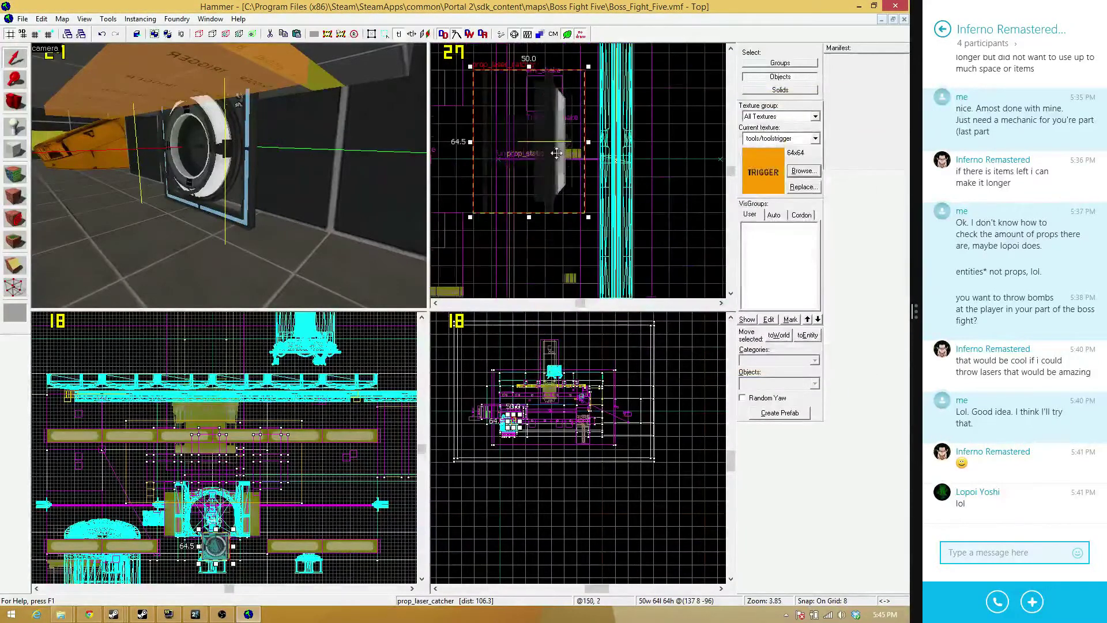
scroll(578, 153, "down", 4)
scroll(550, 161, "up", 4)
left_click_drag(574, 145, 538, 138)
Examine the laser catcher's fit in the wall and its surroundings in the chamber from several angles
key("w")
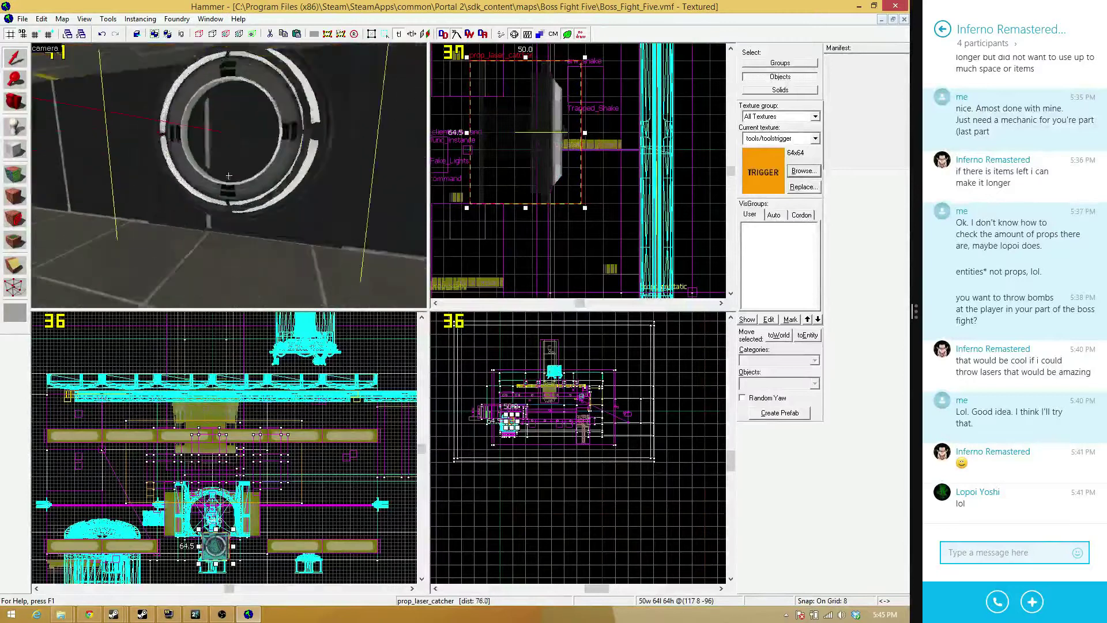
key("a")
key("w")
key("s")
key("s")
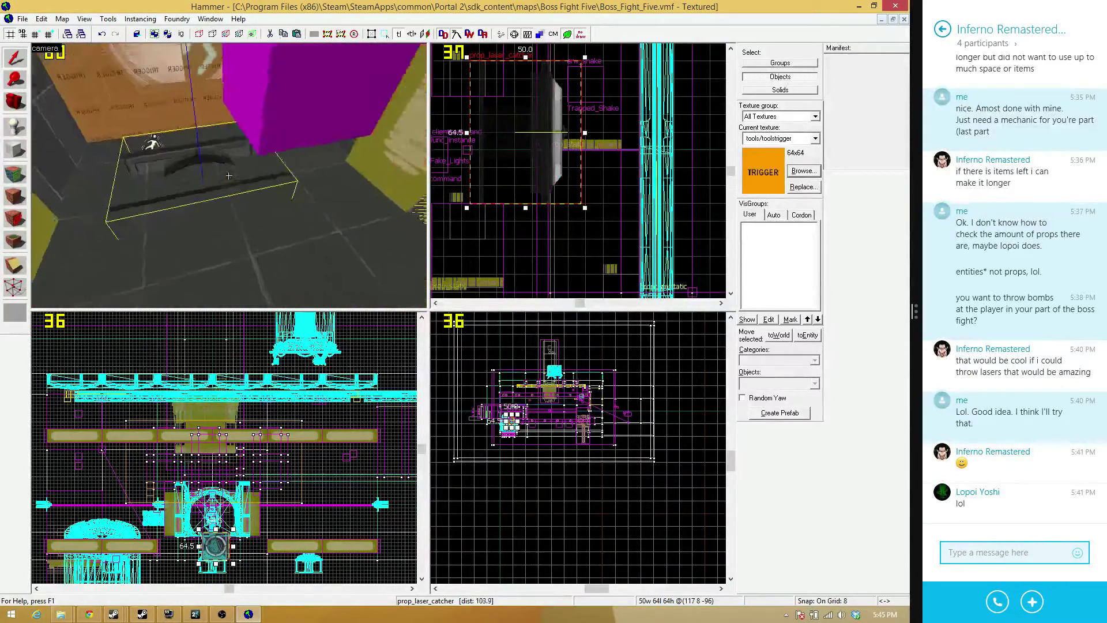
key("w")
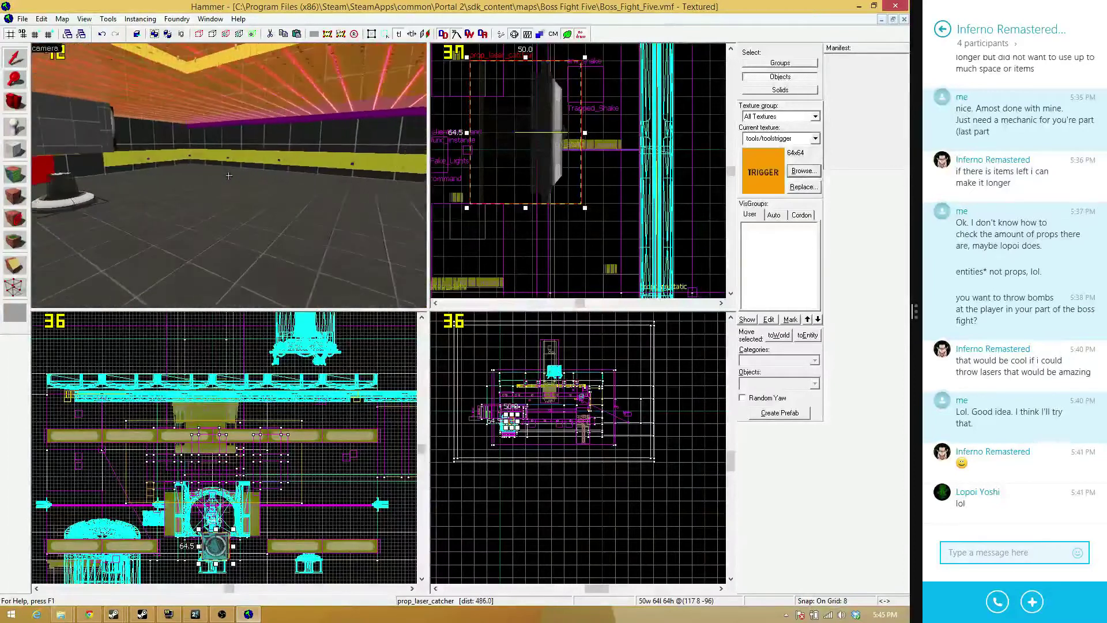
key("w")
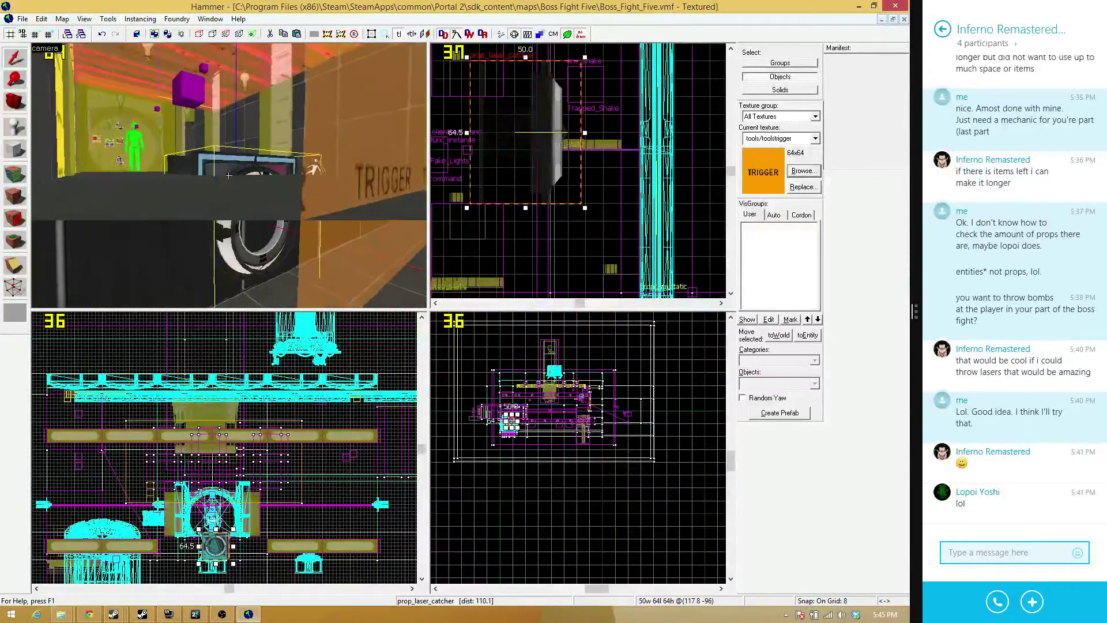
key("w")
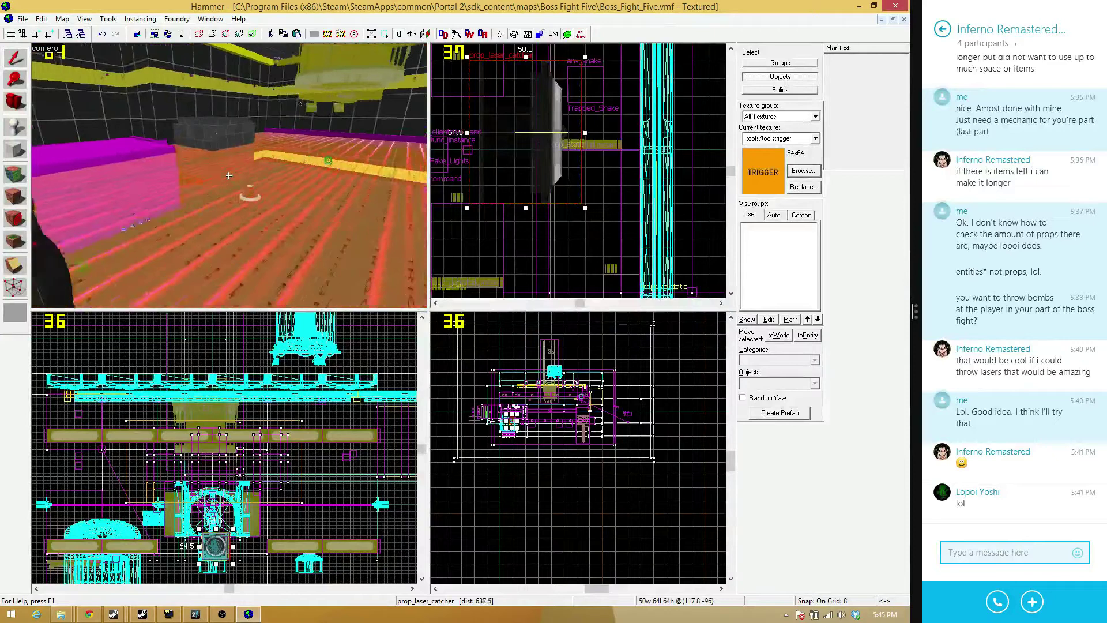
key("w")
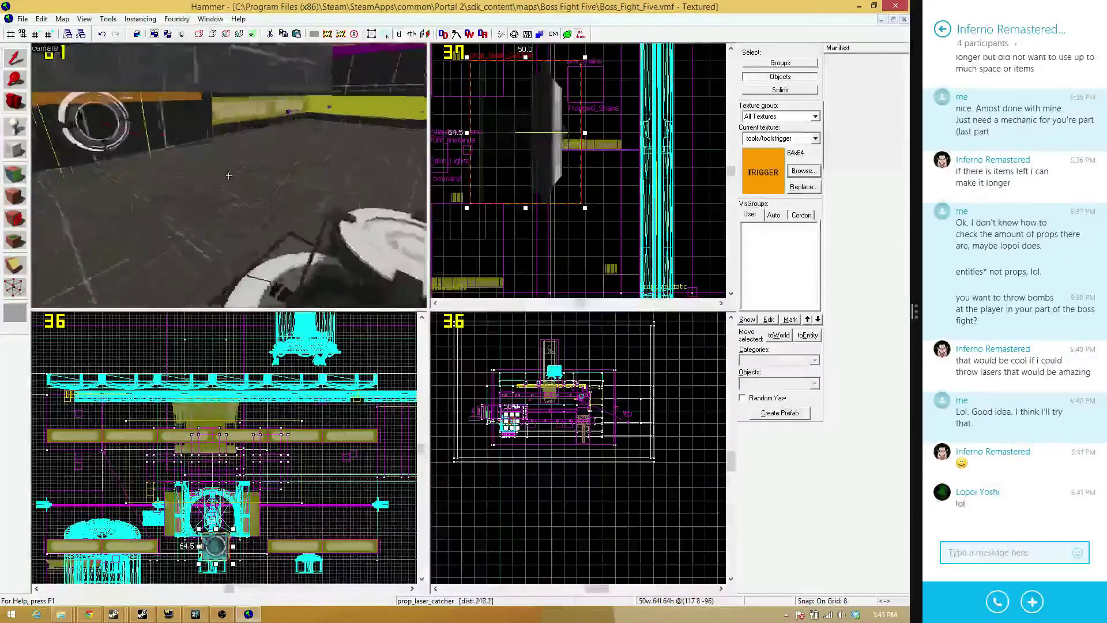
Examine the laser catcher, the floor laser relays and the overhanging block from around the chamber
key("w")
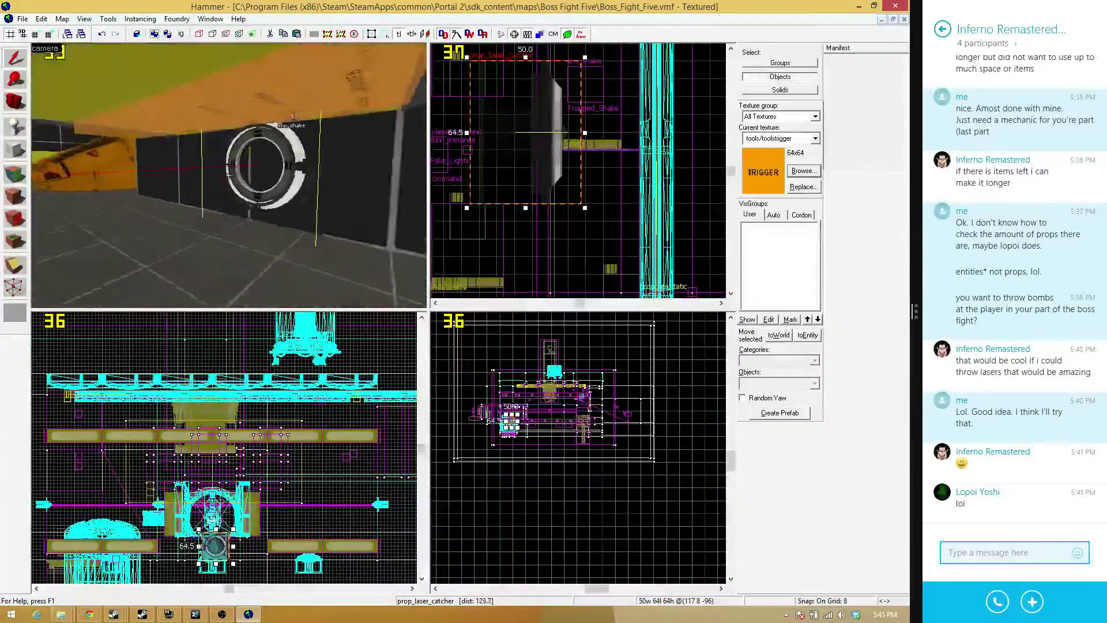
key("w")
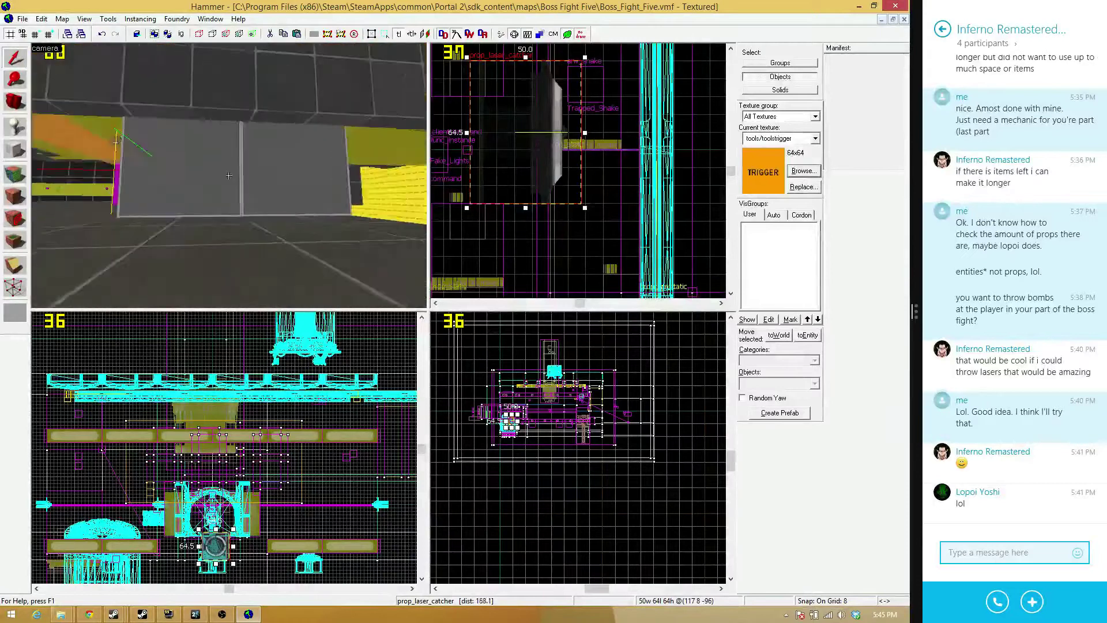
key("s")
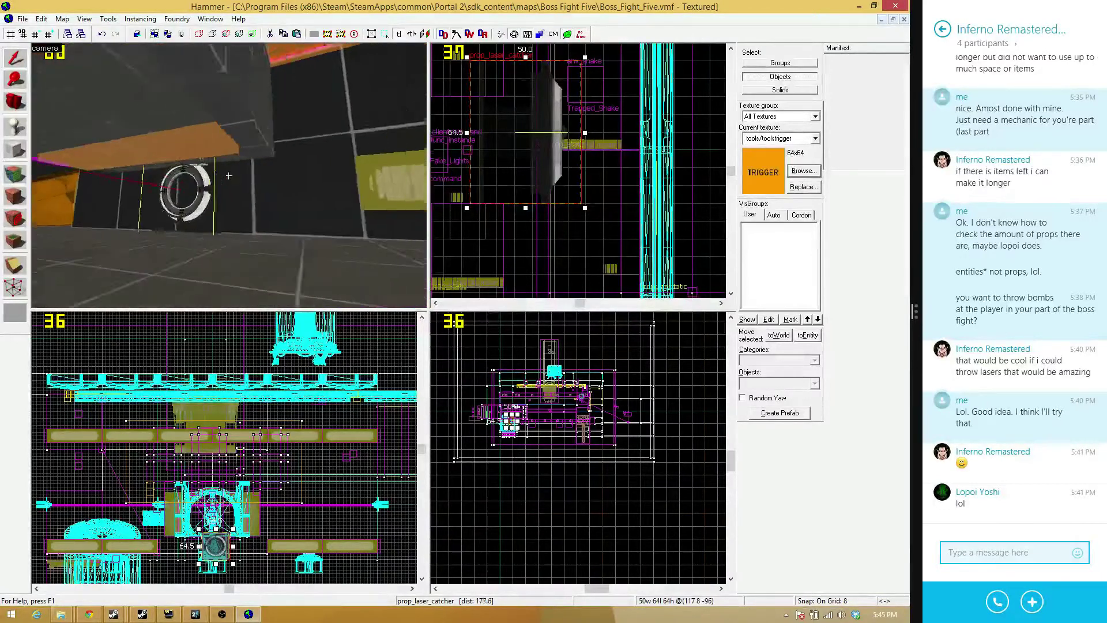
key("w")
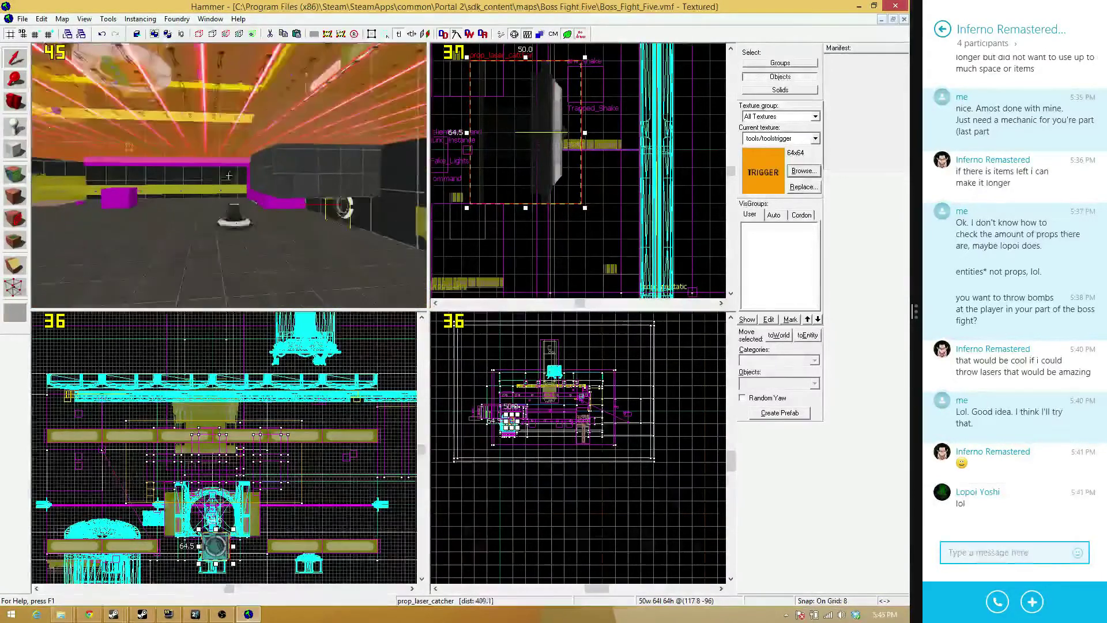
key("w")
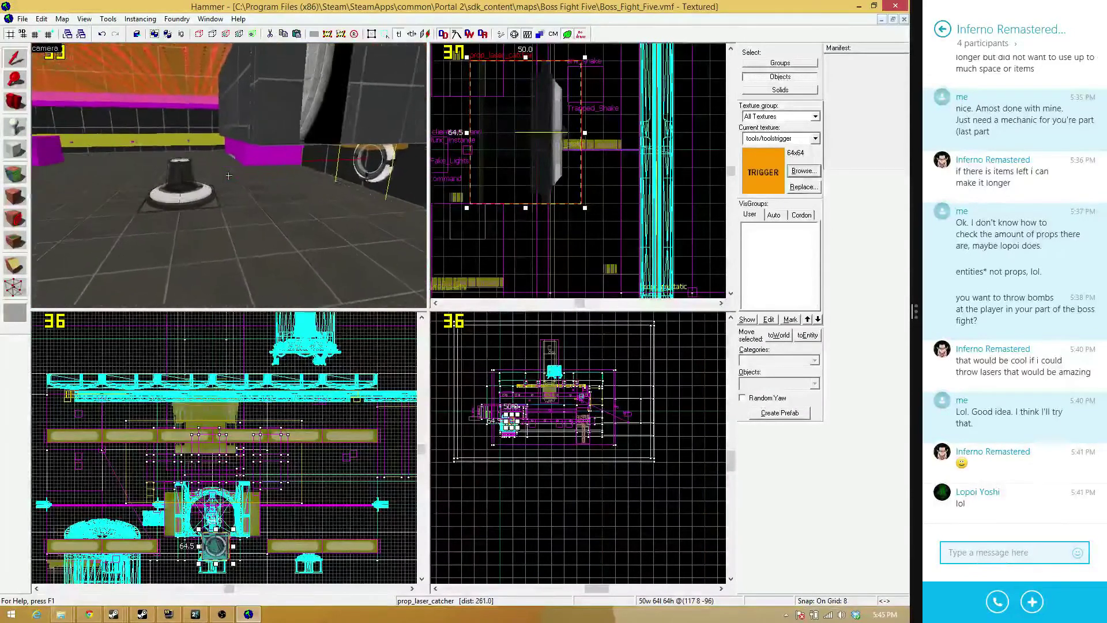
key("w")
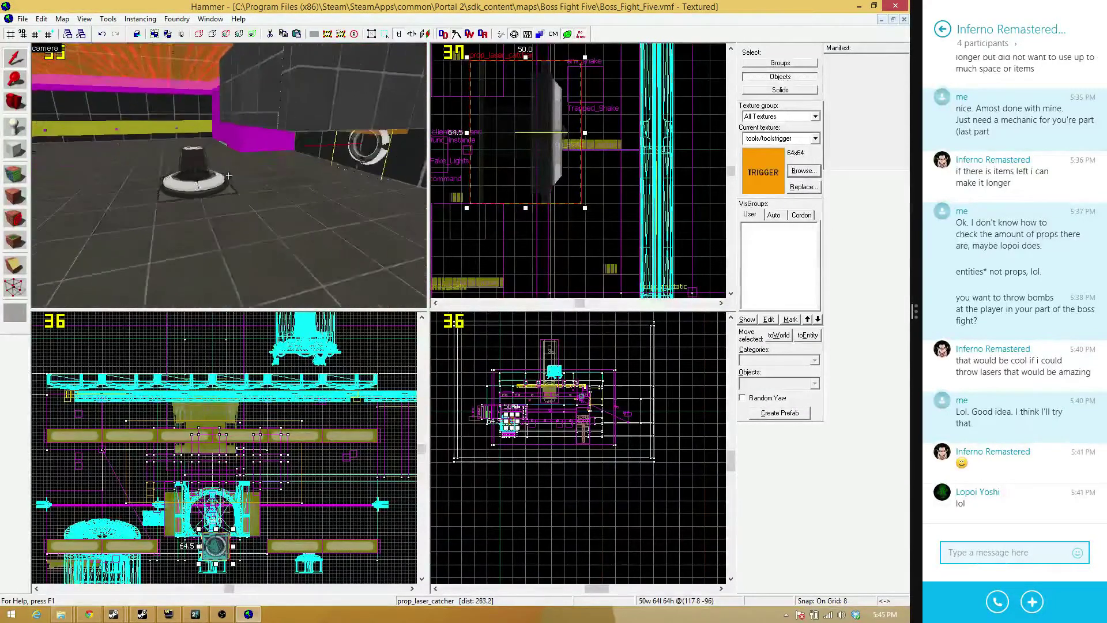
key("w")
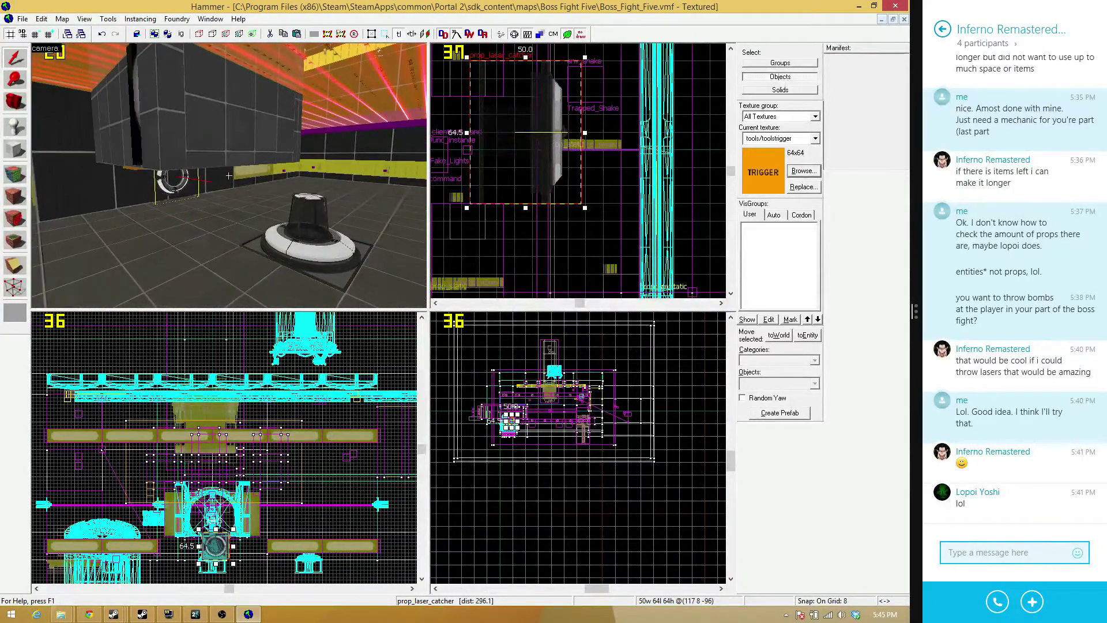
key("w")
key("w")
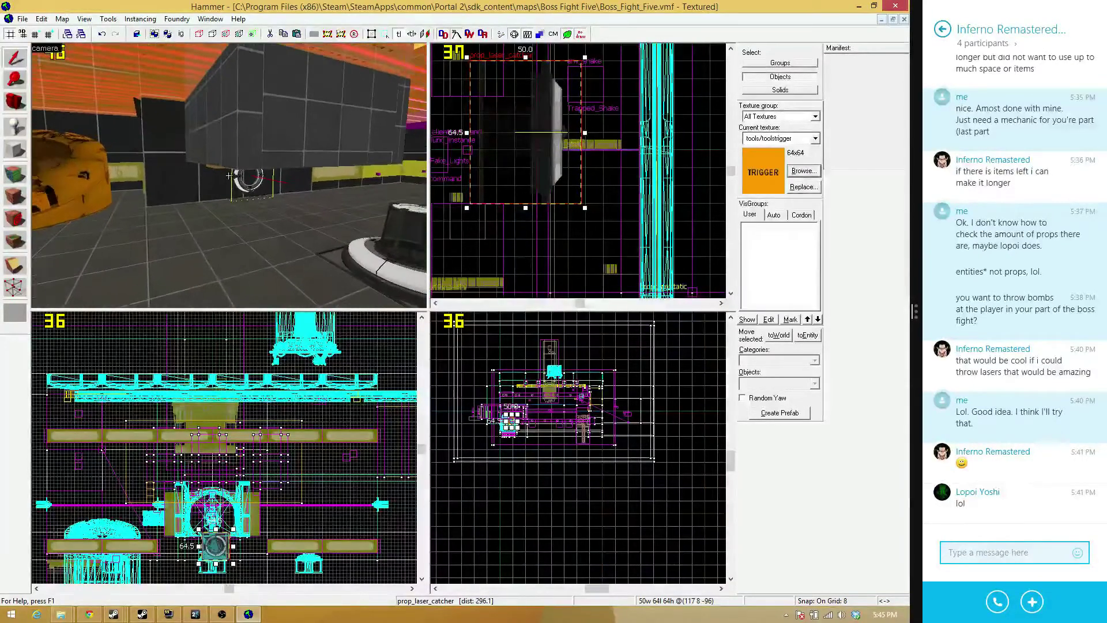
key("w")
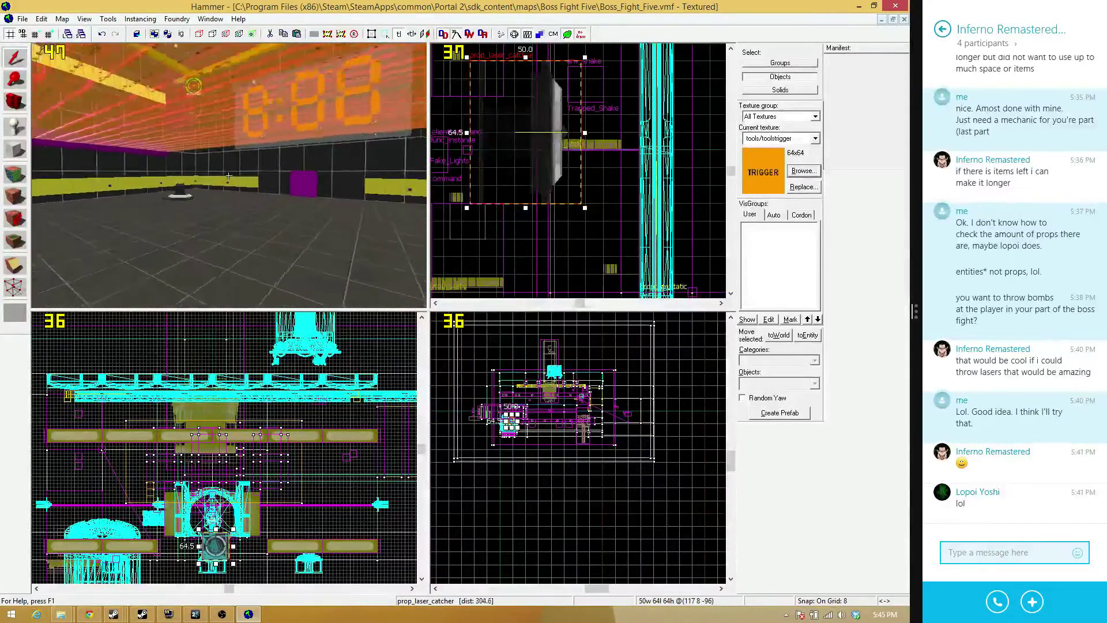
key("w")
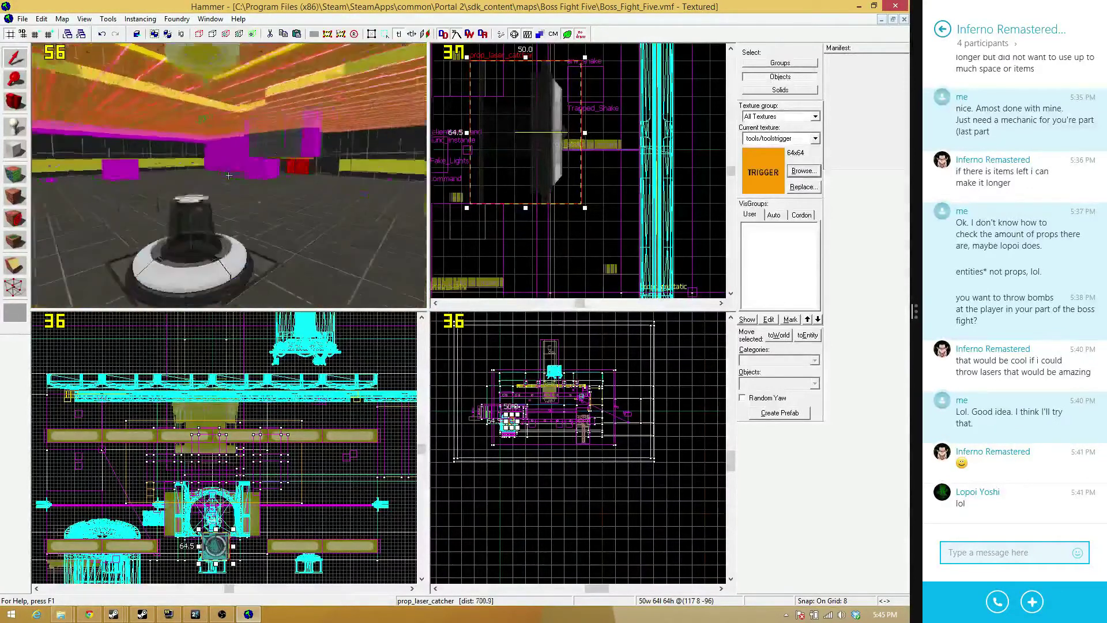
key("w")
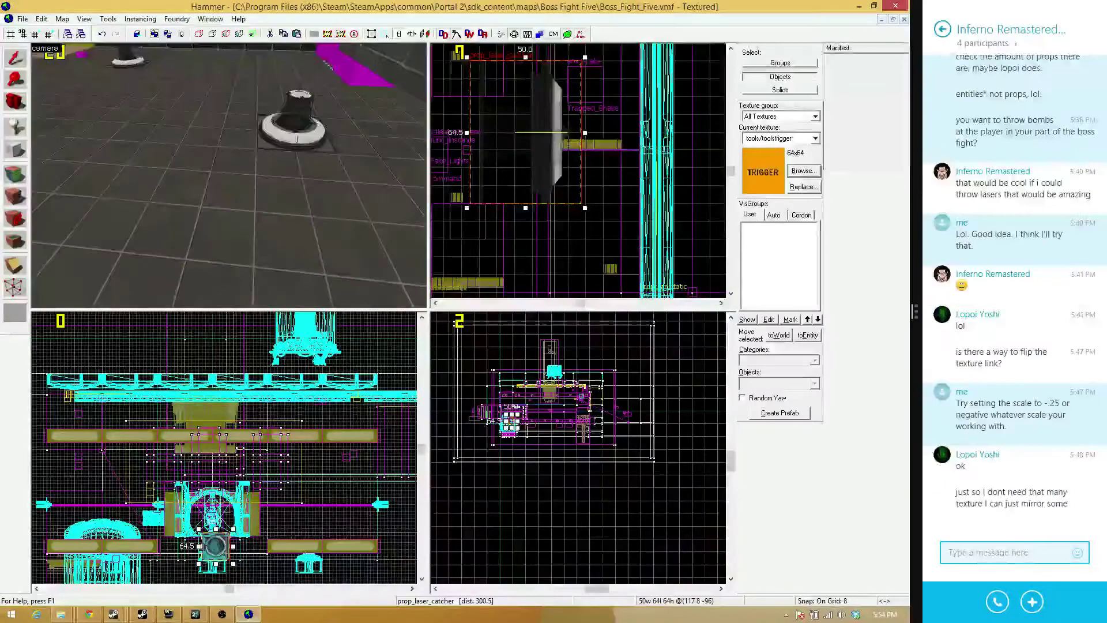
key("z")
key("w")
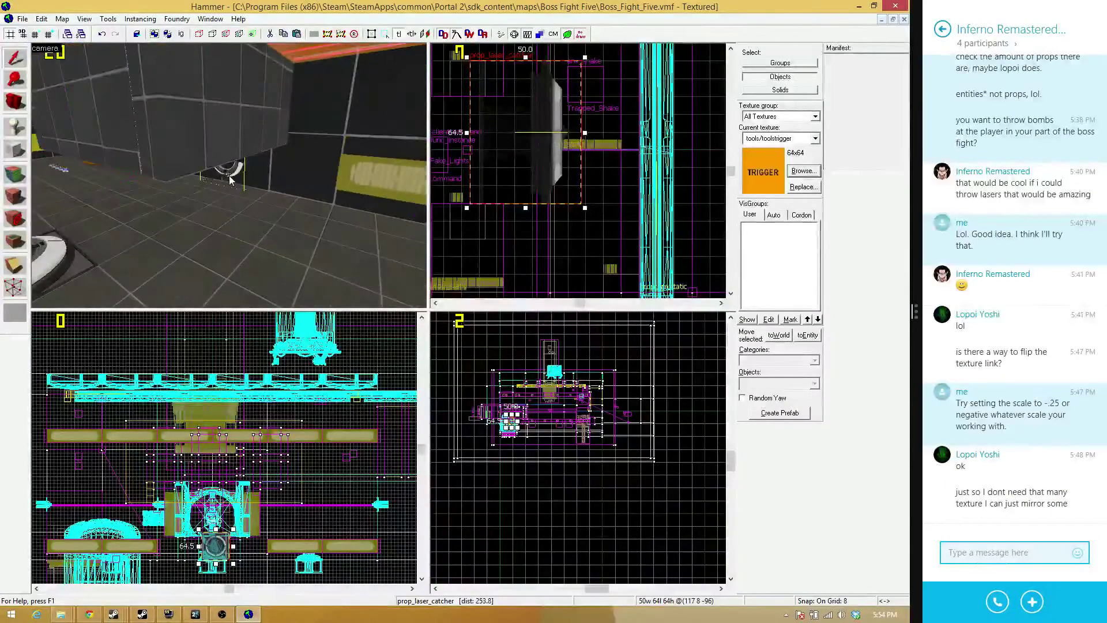
Select the floor laser relay near the catcher's line and move it to 384 -64 -120
key("Escape")
key("z")
key("z")
left_click(268, 197)
scroll(575, 166, "up", 5)
scroll(618, 215, "up", 3)
scroll(641, 227, "down", 2)
scroll(542, 240, "up", 5)
scroll(530, 222, "down", 4)
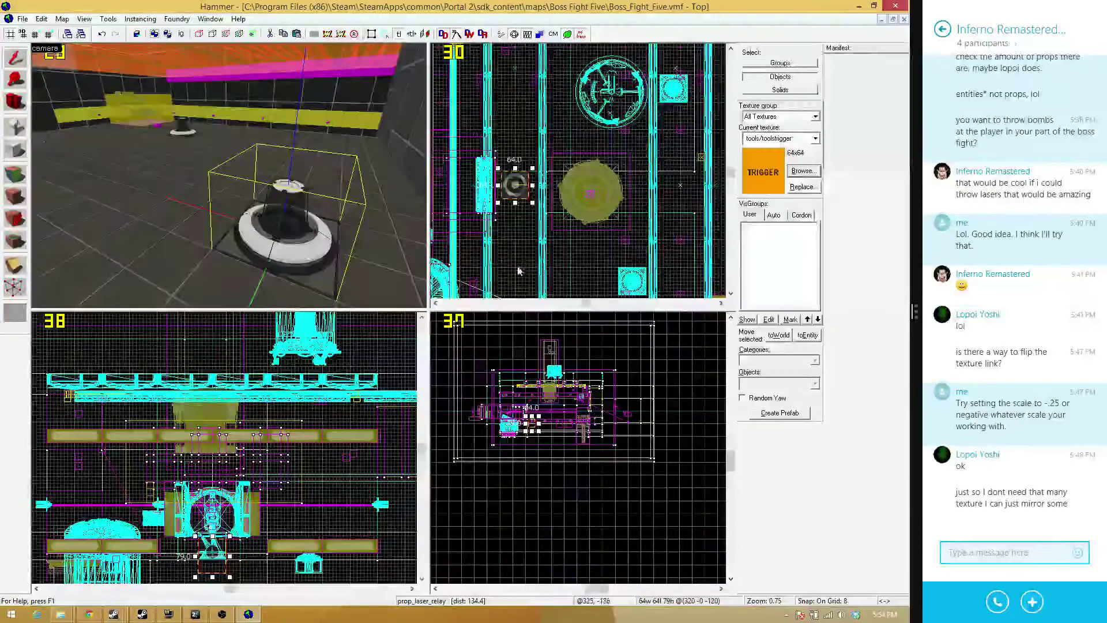
scroll(519, 272, "up", 4)
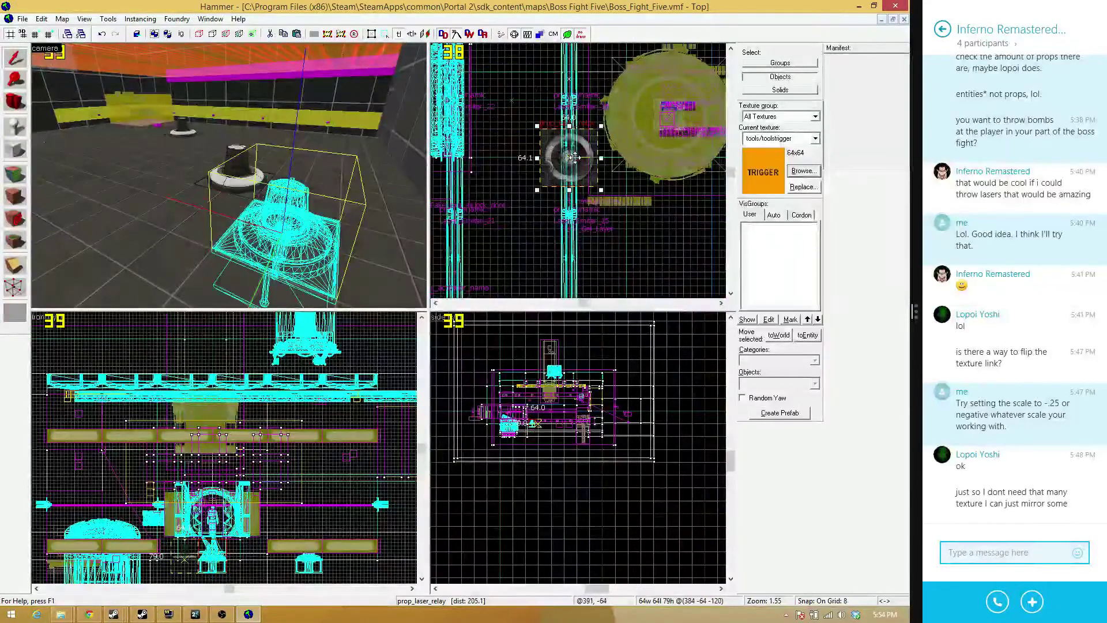
Delete the Cube_Template_death point_template in the cube storage room and close the properties window
key("z")
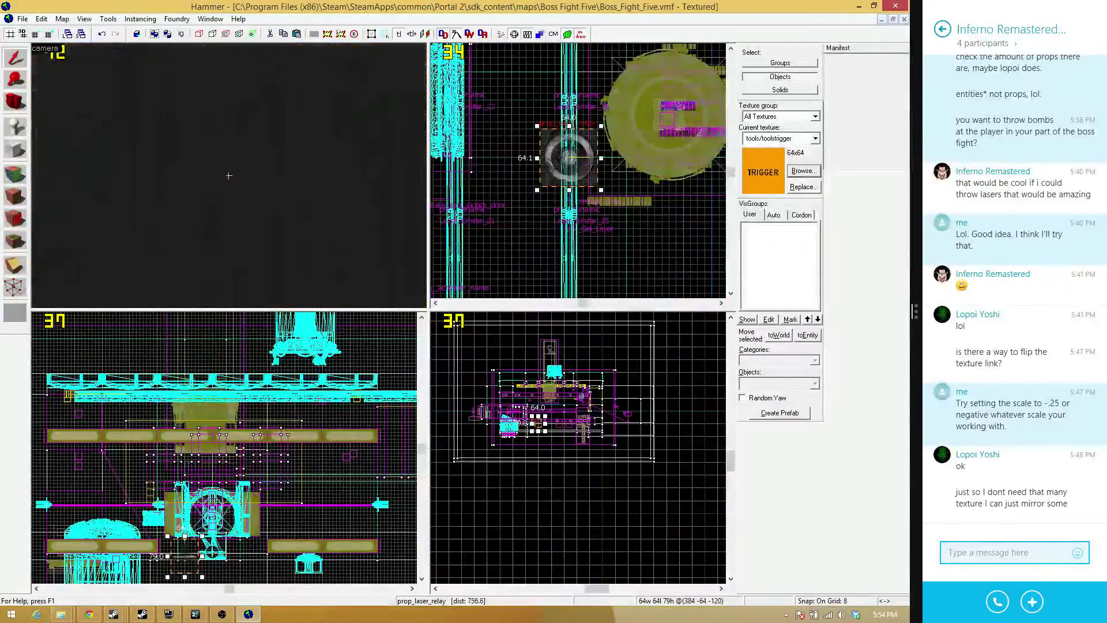
key("w")
key("z")
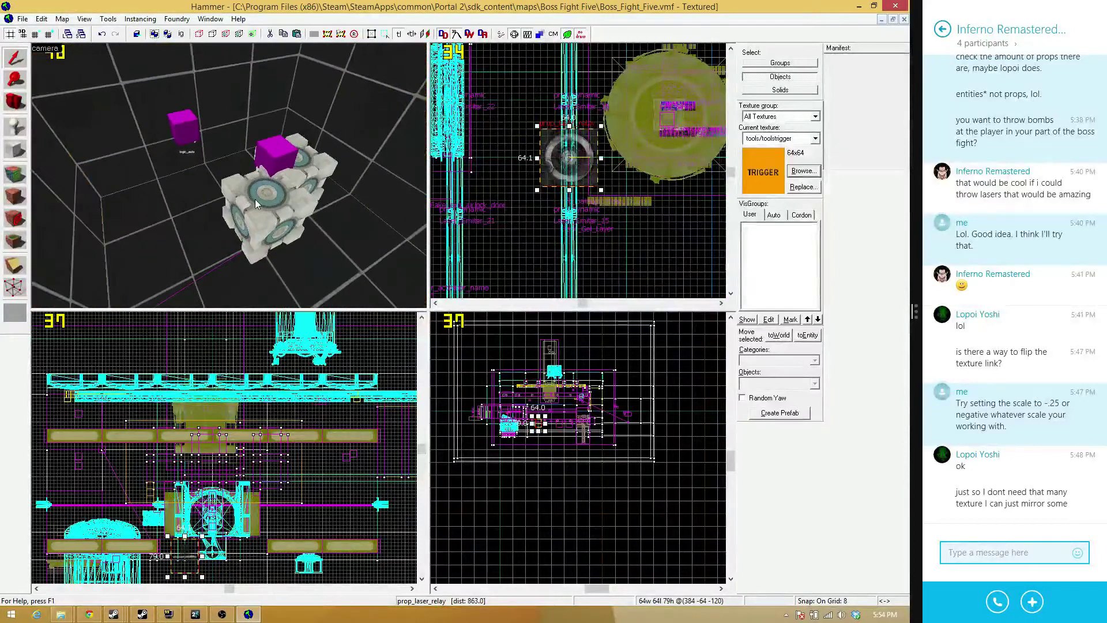
left_click(255, 199)
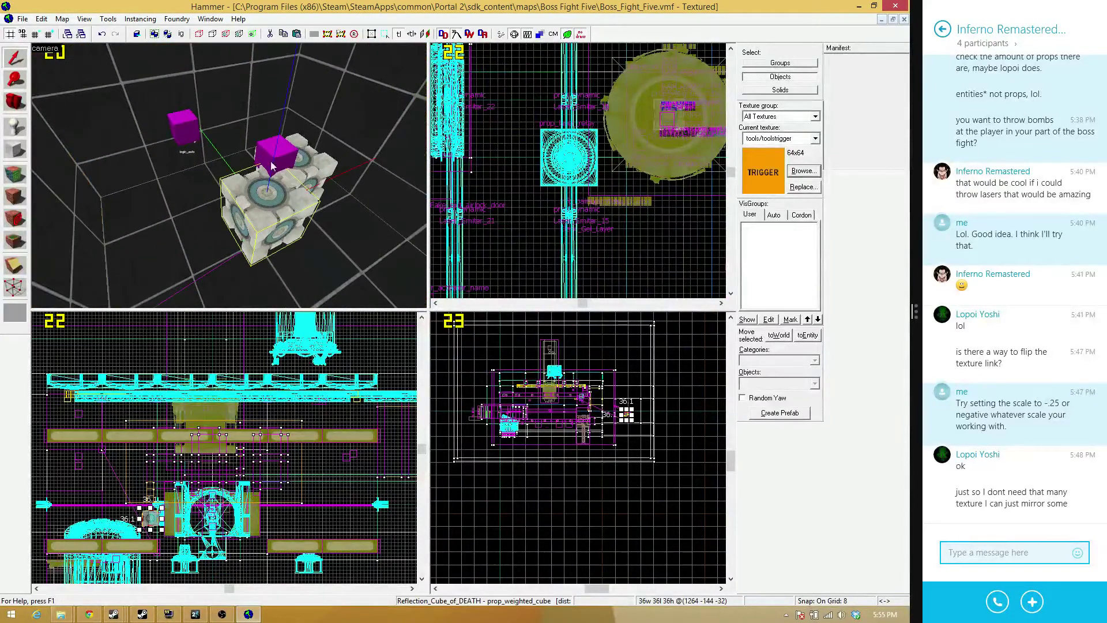
double_click(188, 129)
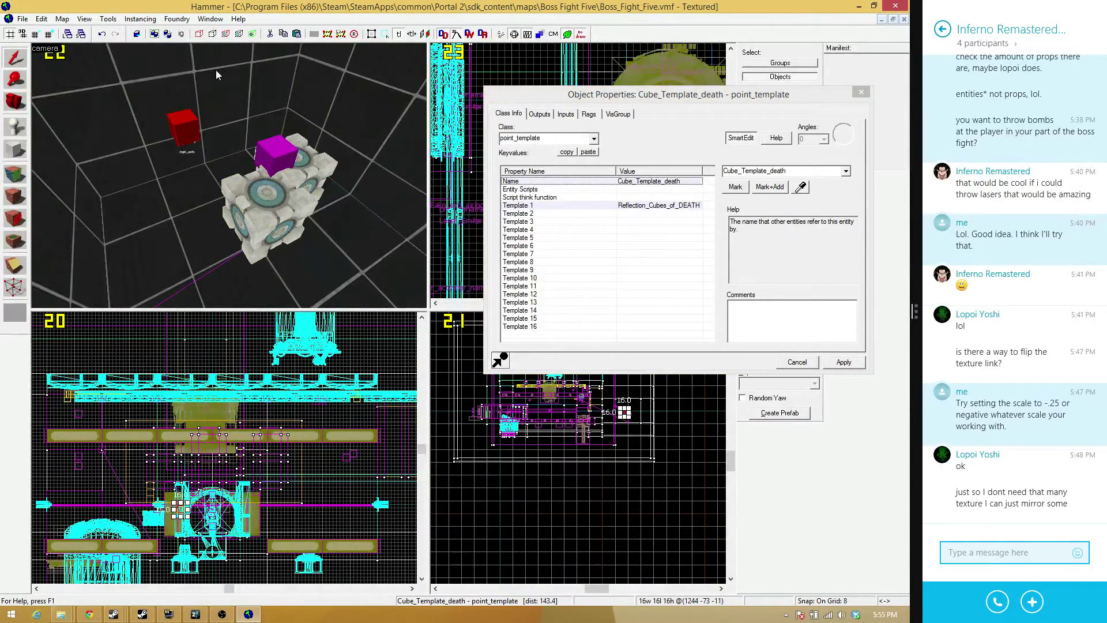
key("Escape")
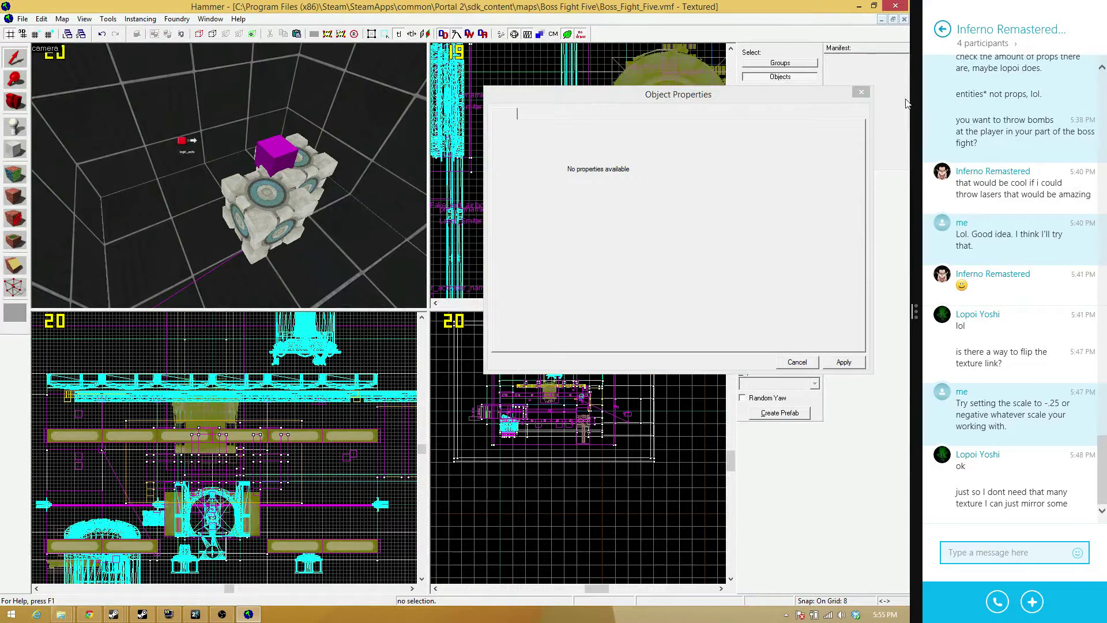
left_click(867, 93)
Inspect the properties of the Reflection_Cube_of_DEATH cube and the Cube_Template_death1 point_template
key("z")
key("w")
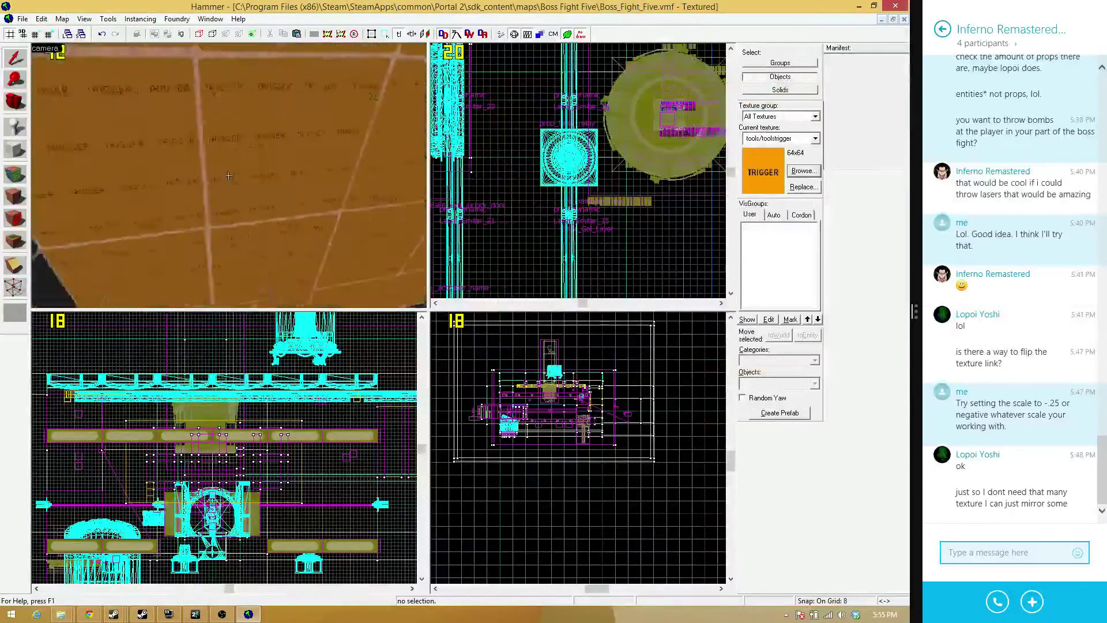
key("w")
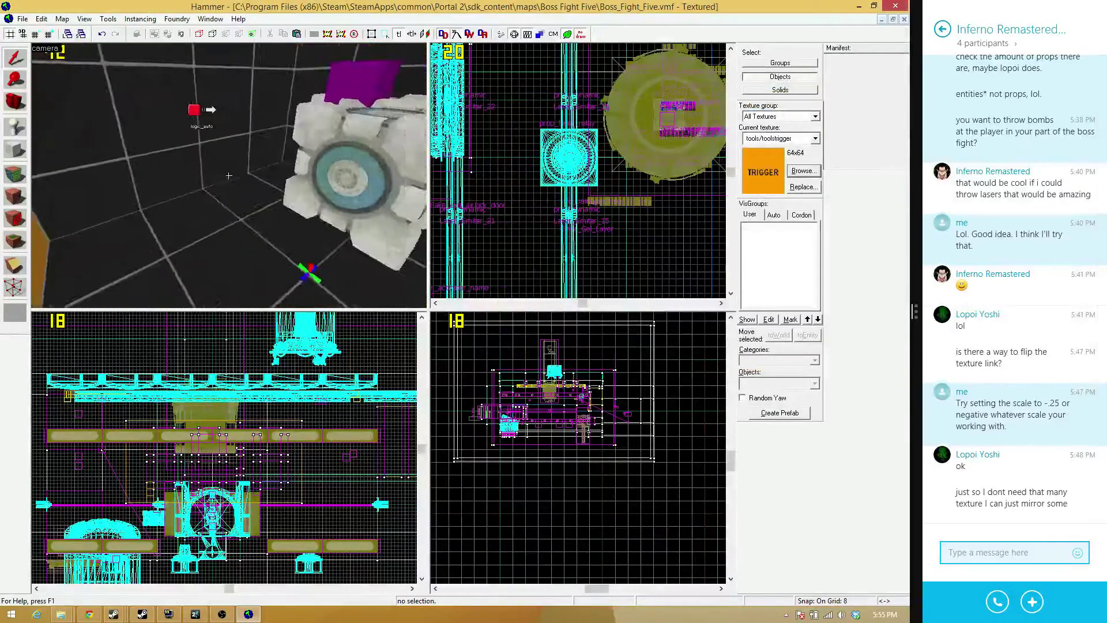
key("z")
double_click(230, 176)
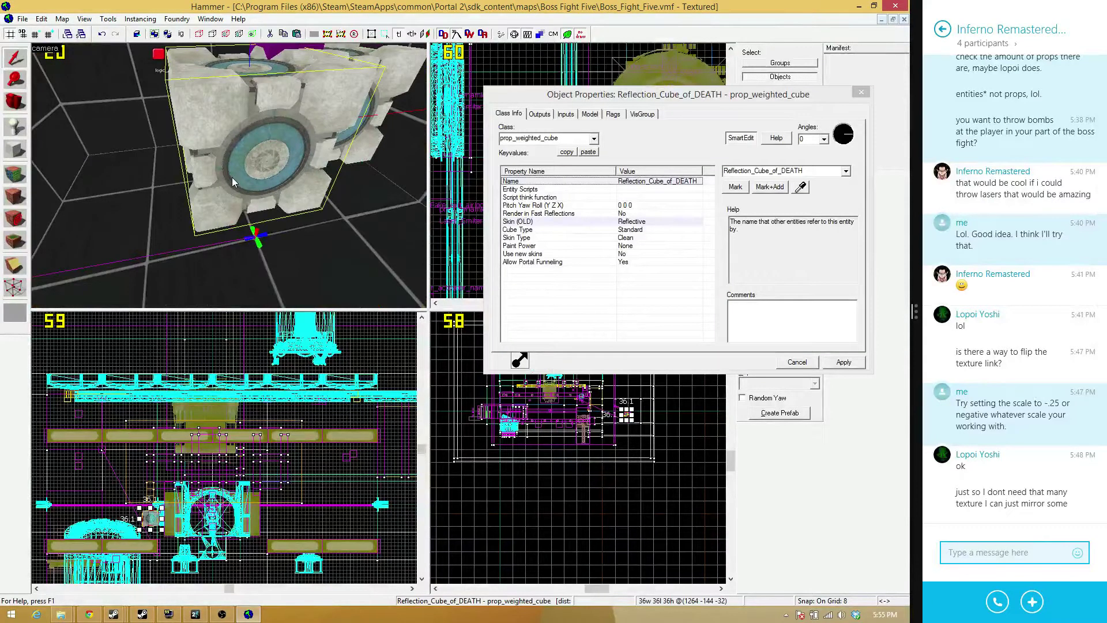
key("z")
key("w")
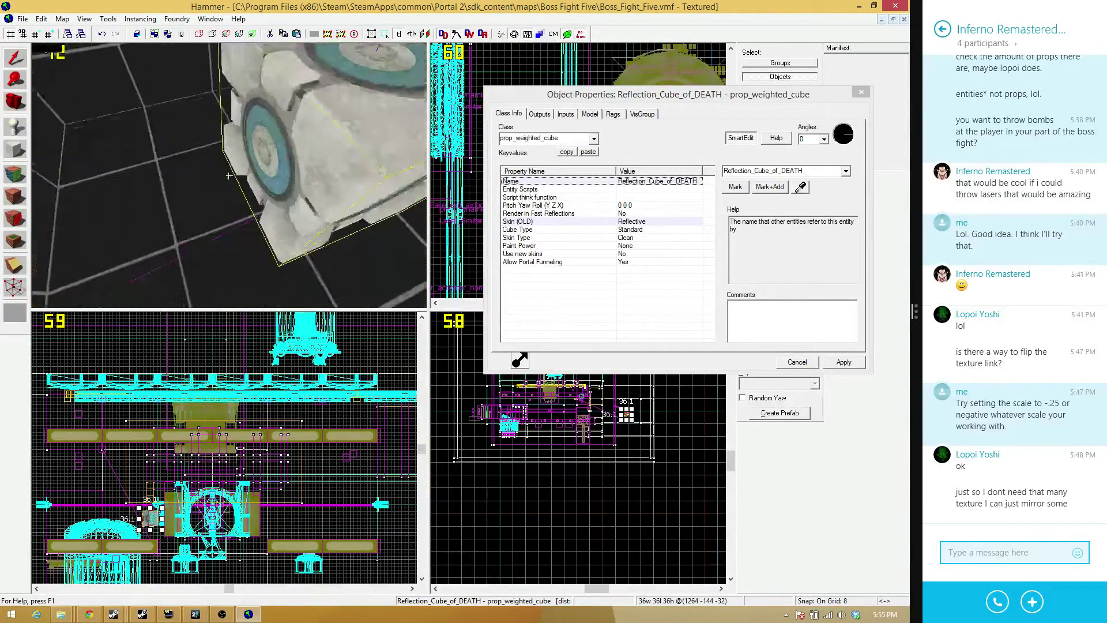
key("z")
left_click(239, 147)
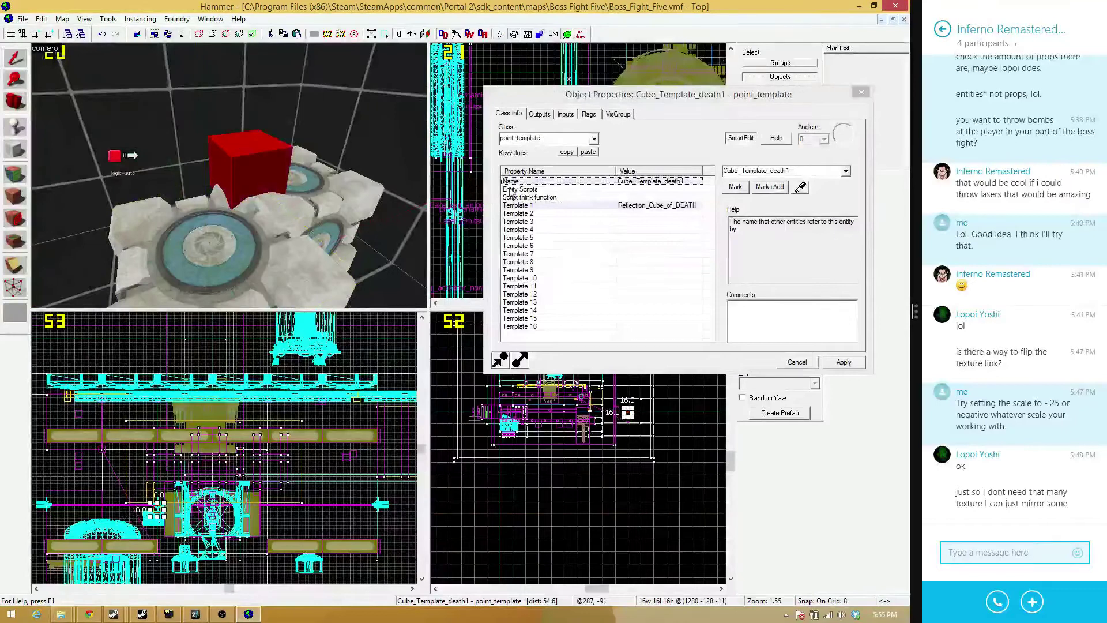
Compare Cube_Template_death1's Template 1 target with both reflection cubes' names and delete the Reflection_Cubes_of_DEATH cube
left_click(642, 208)
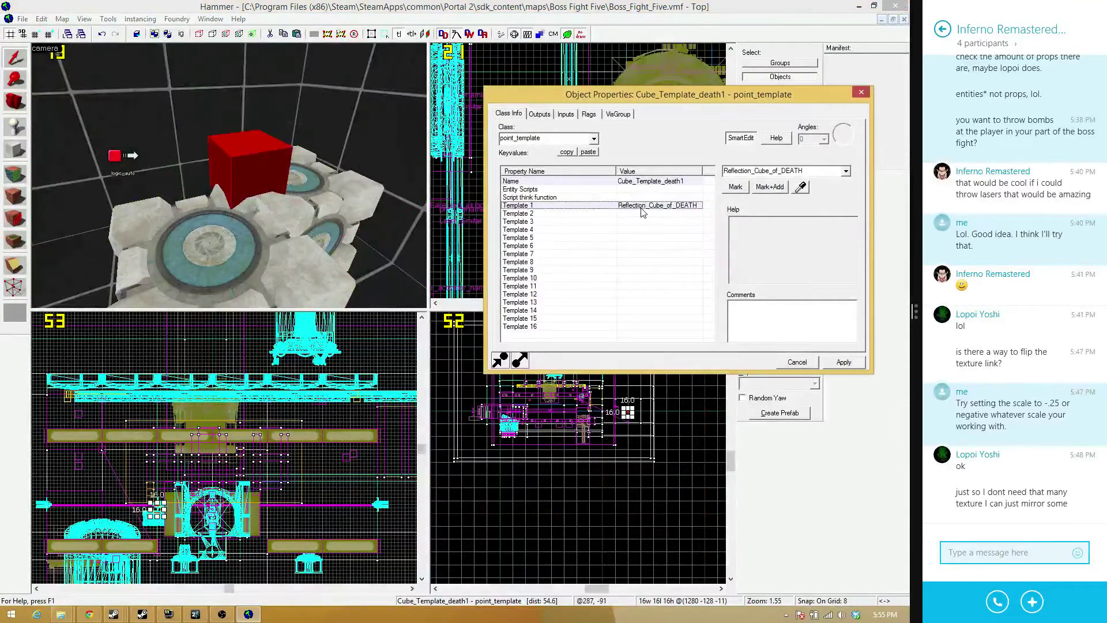
left_click(209, 296)
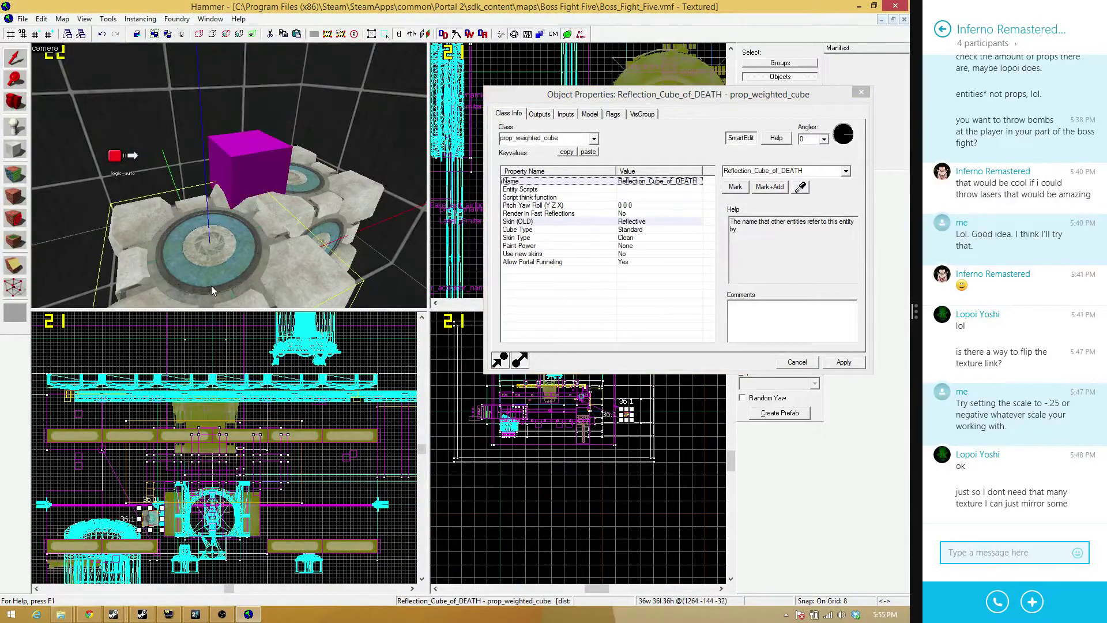
left_click(331, 200)
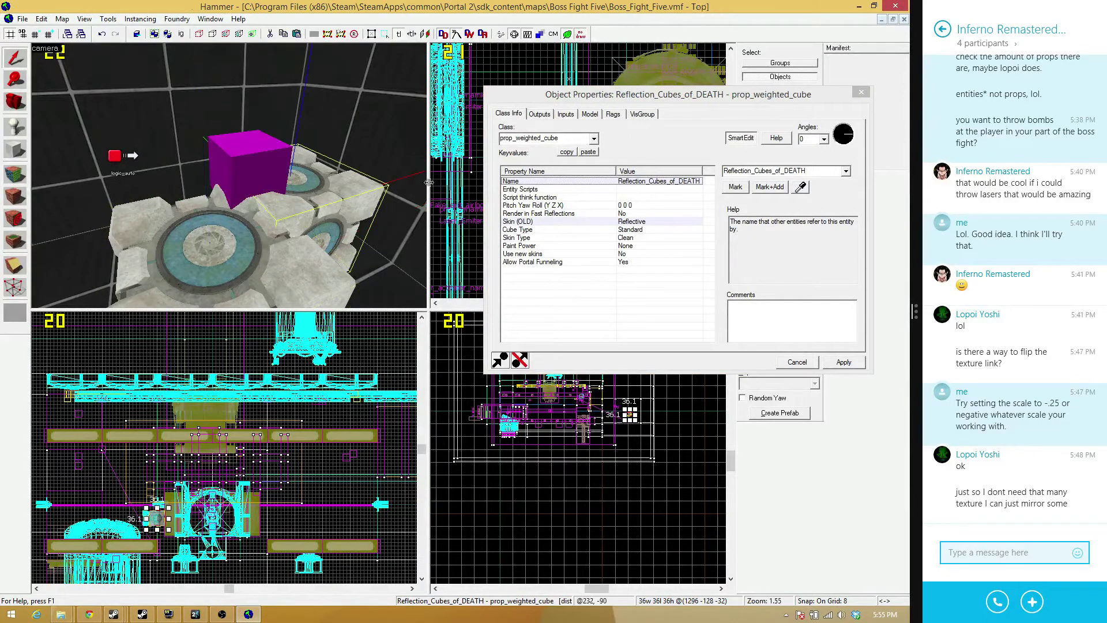
left_click(262, 162)
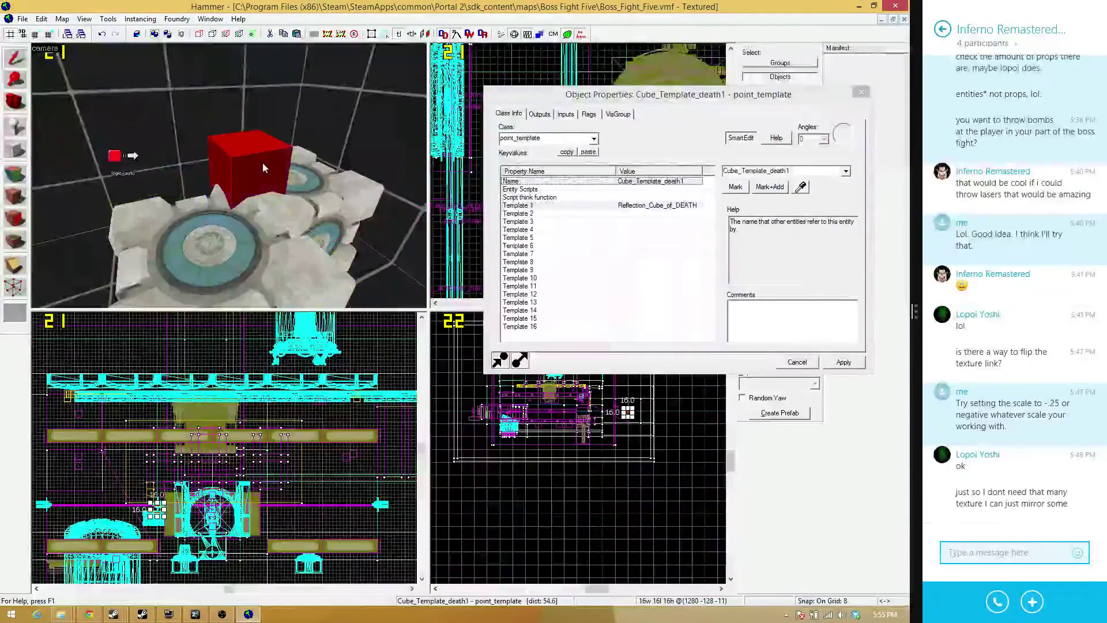
left_click(394, 190)
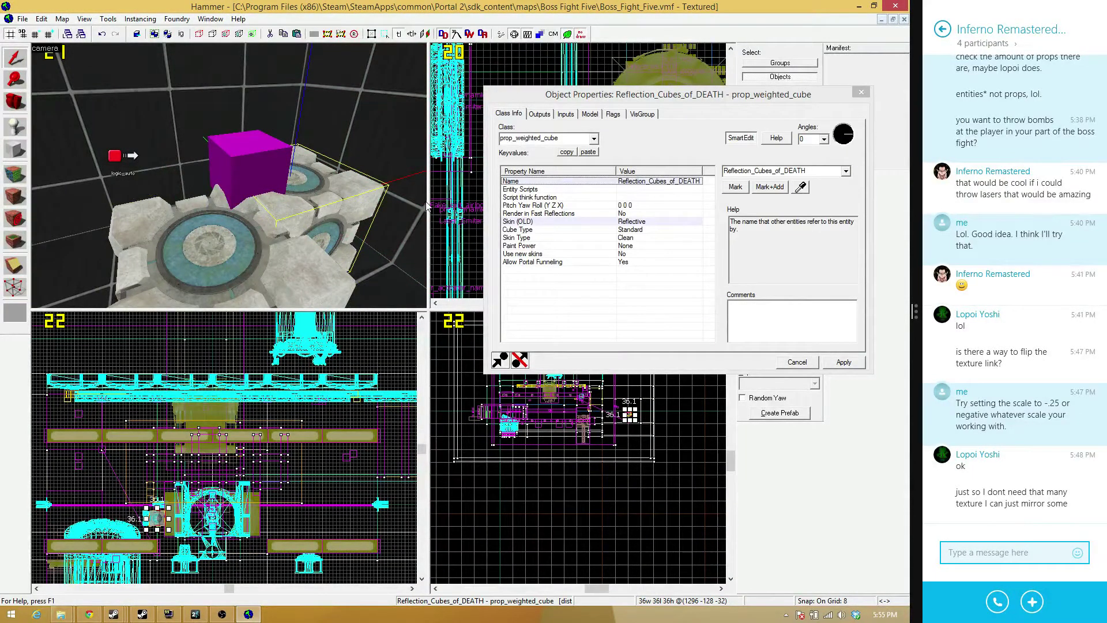
key("Delete")
Return to the boss chamber and examine its ceiling and the floor laser relays
key("z")
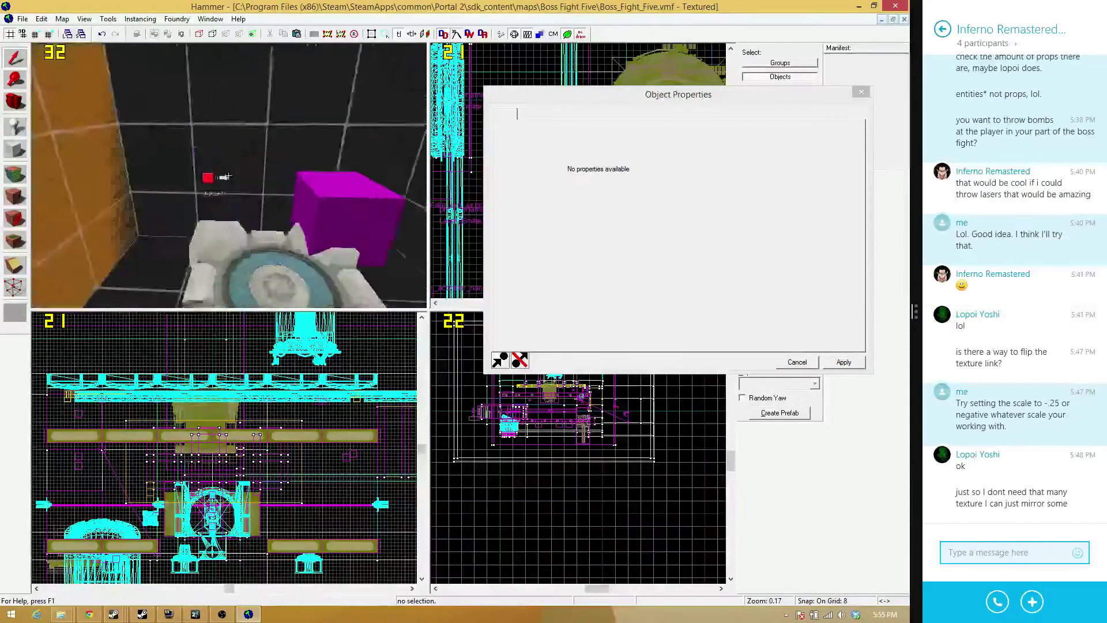
key("s")
key("w")
key("z")
key("z")
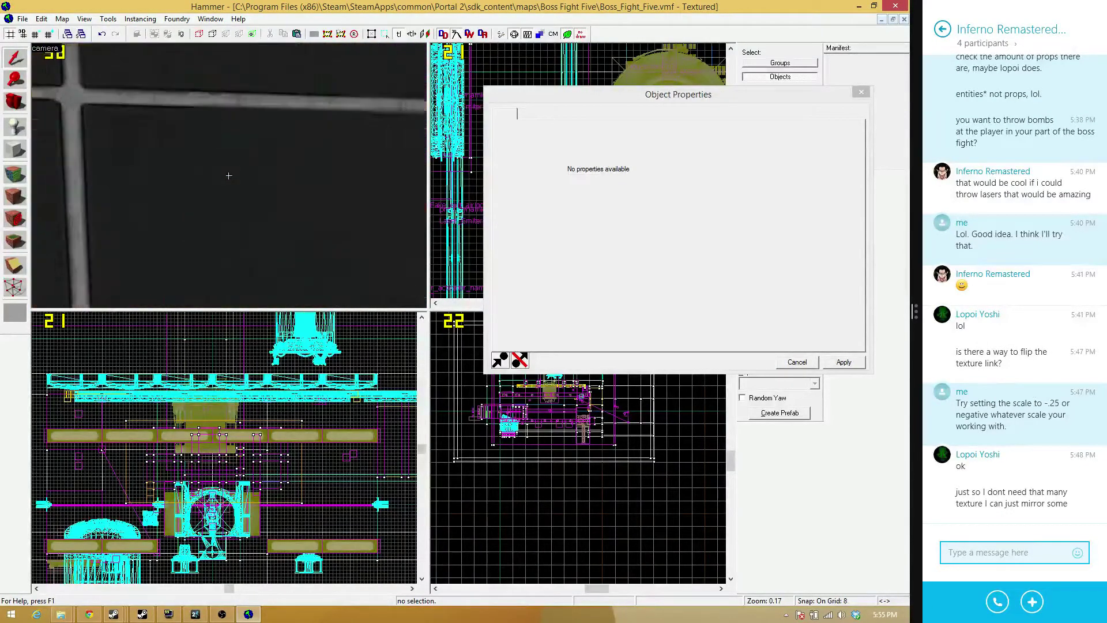
key("s")
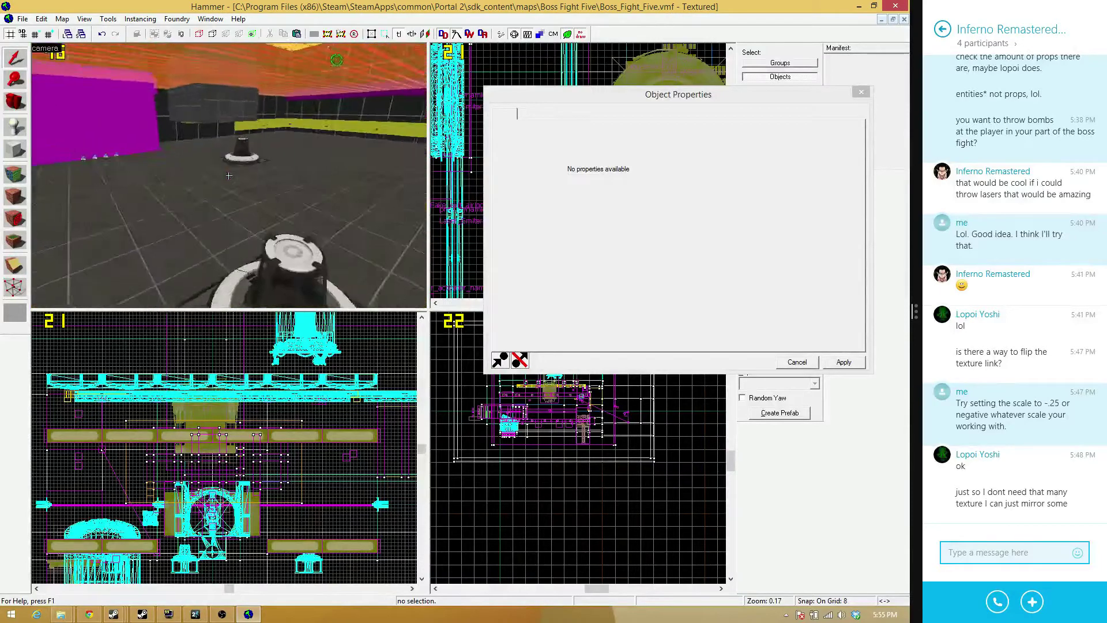
key("w")
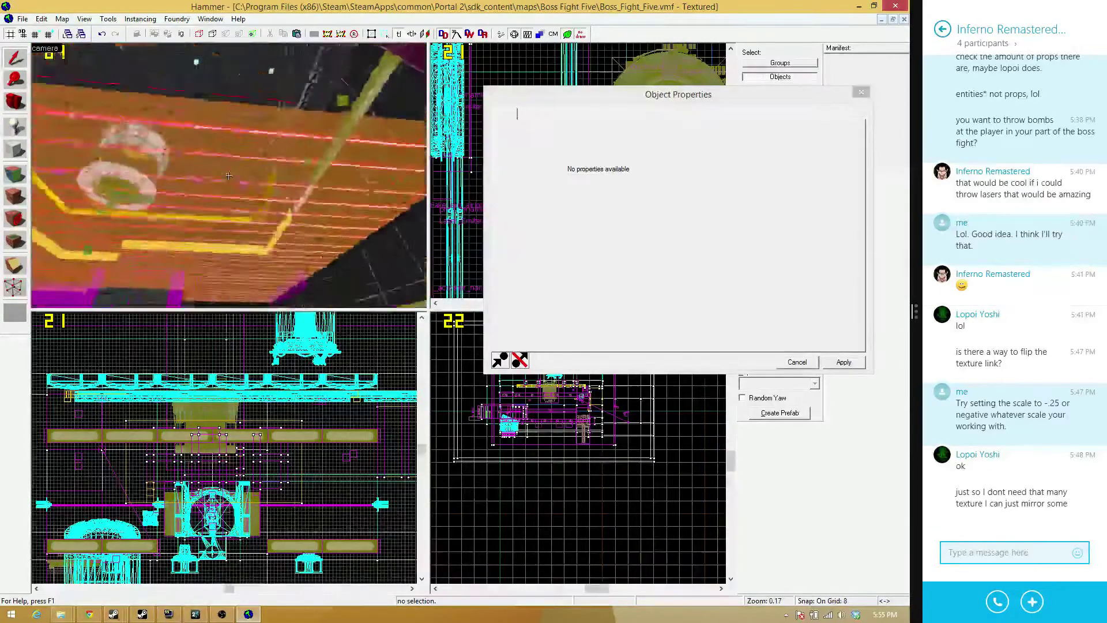
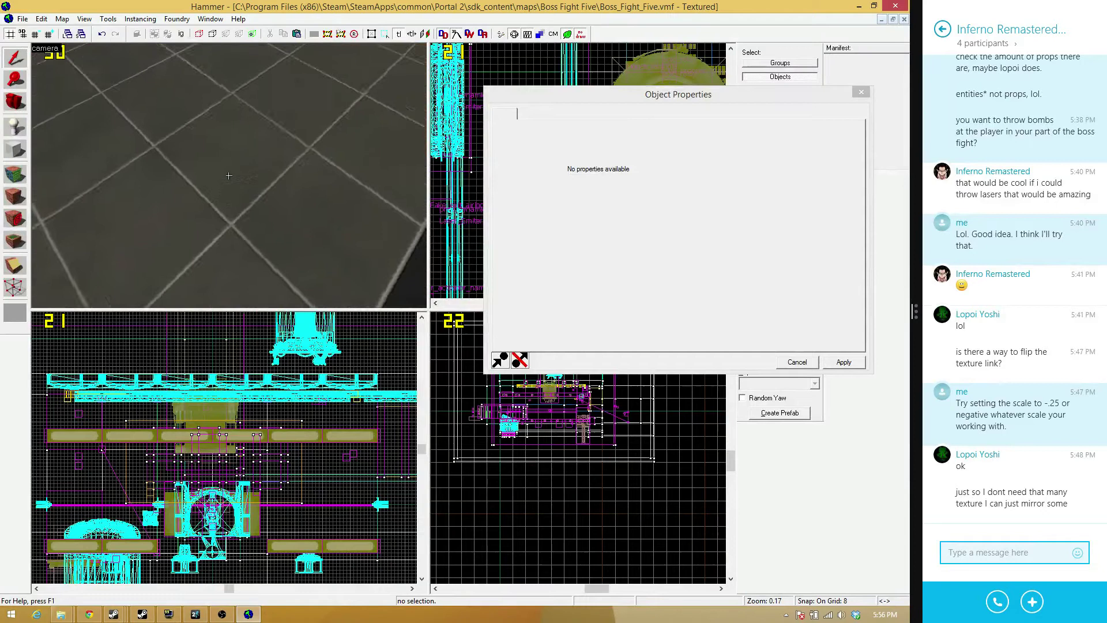
key("w")
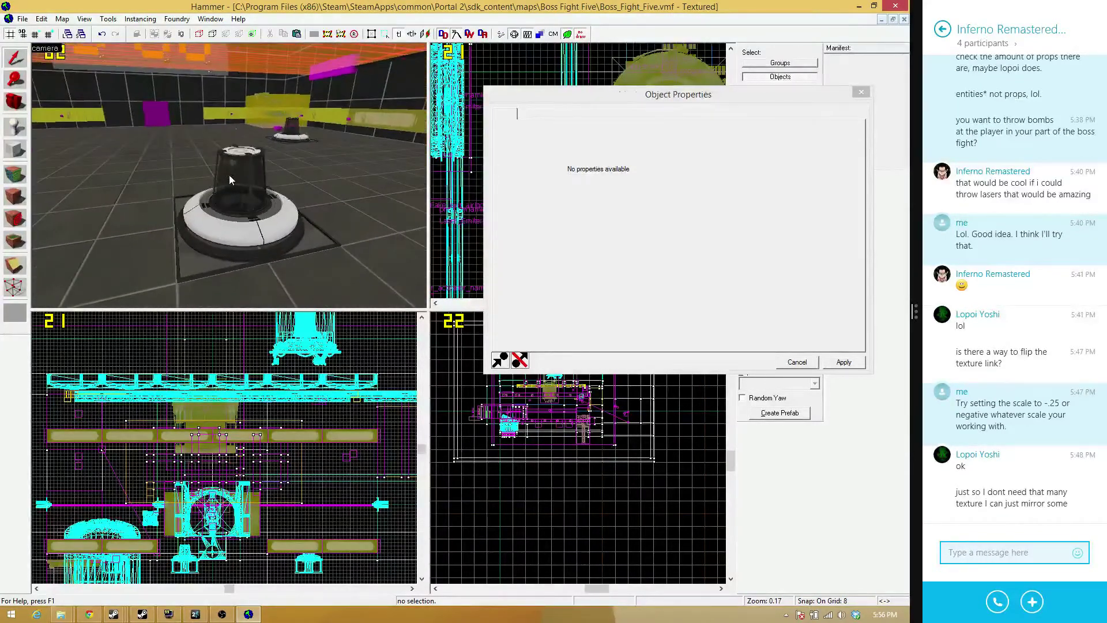
Move the floor laser relay beside the central yellow trigger cylinder 32 units along X, to 416 -64 -120
left_click(230, 180)
left_click(861, 92)
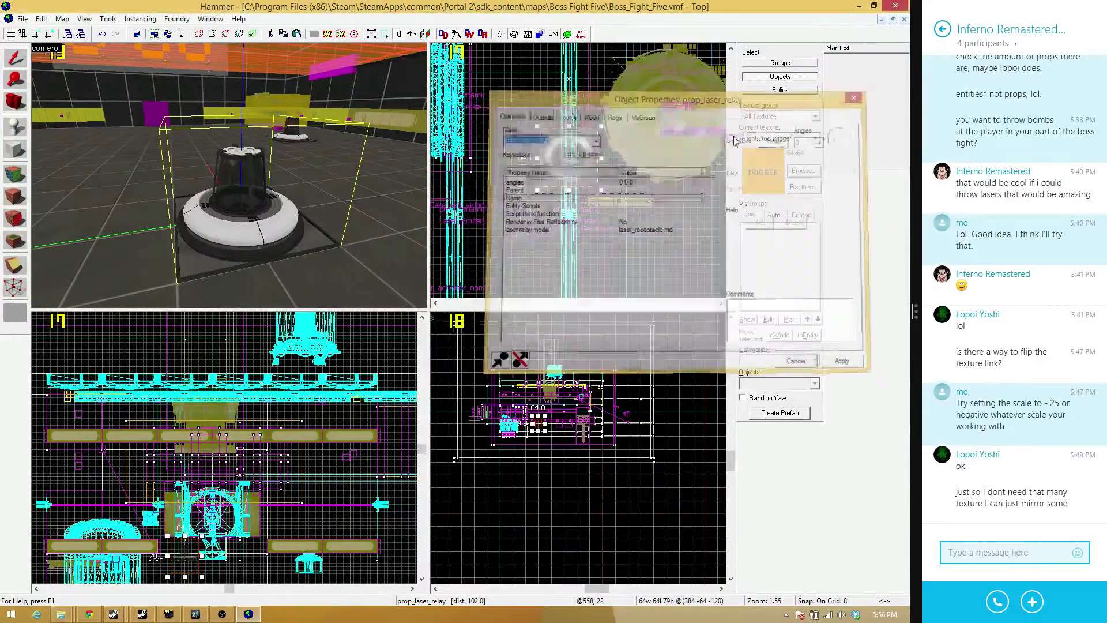
scroll(568, 191, "down", 5)
scroll(568, 196, "up", 5)
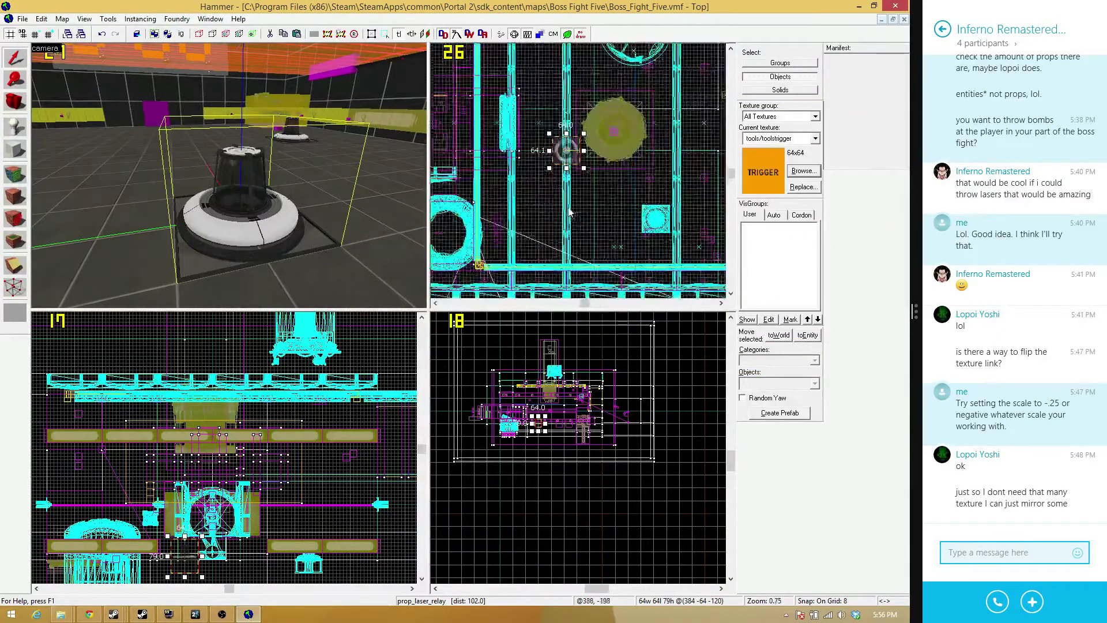
mouse_move(577, 124)
left_mouse_down()
mouse_move(610, 120)
mouse_move(596, 132)
left_mouse_up()
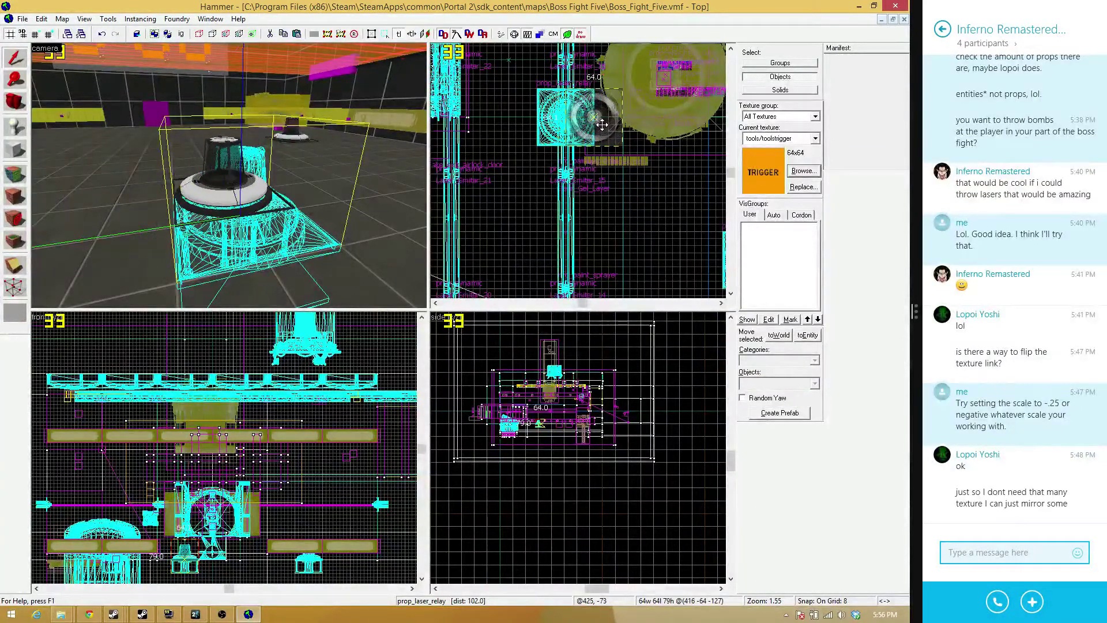
left_click_drag(602, 124, 602, 124)
Examine the moved laser relay and the surrounding boss chamber floor and walls from several angles
key("z")
key("a")
key("d")
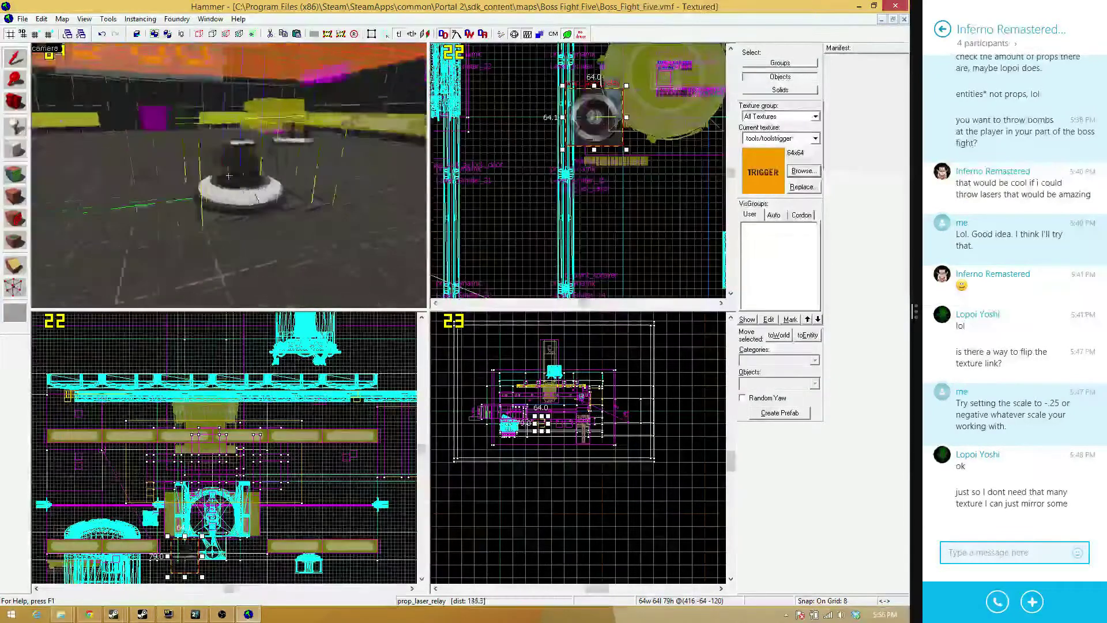
key("w")
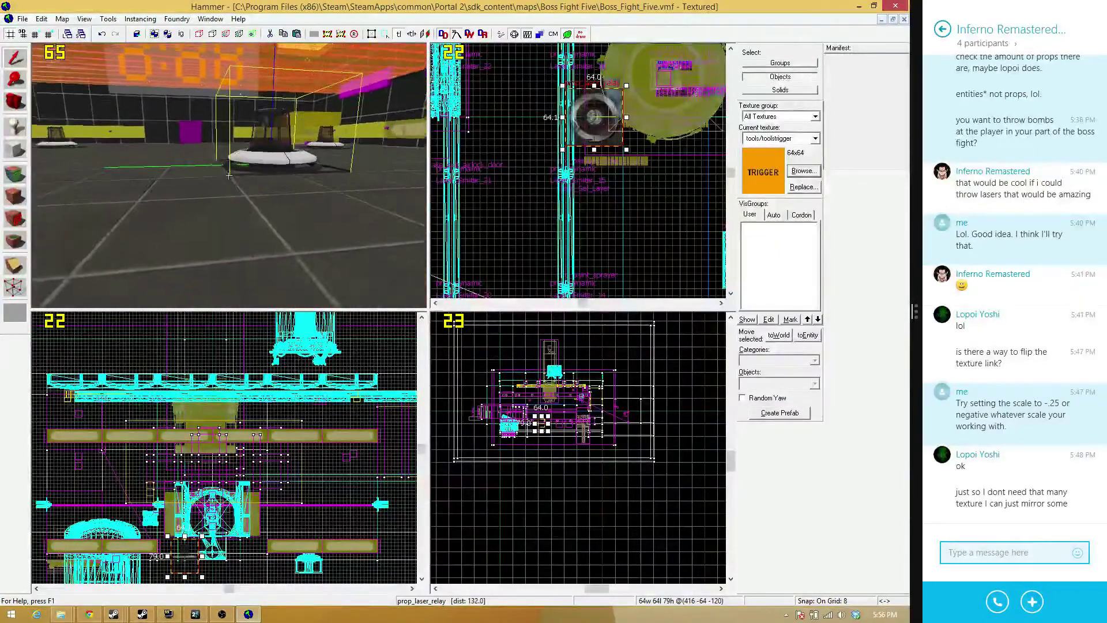
key("s")
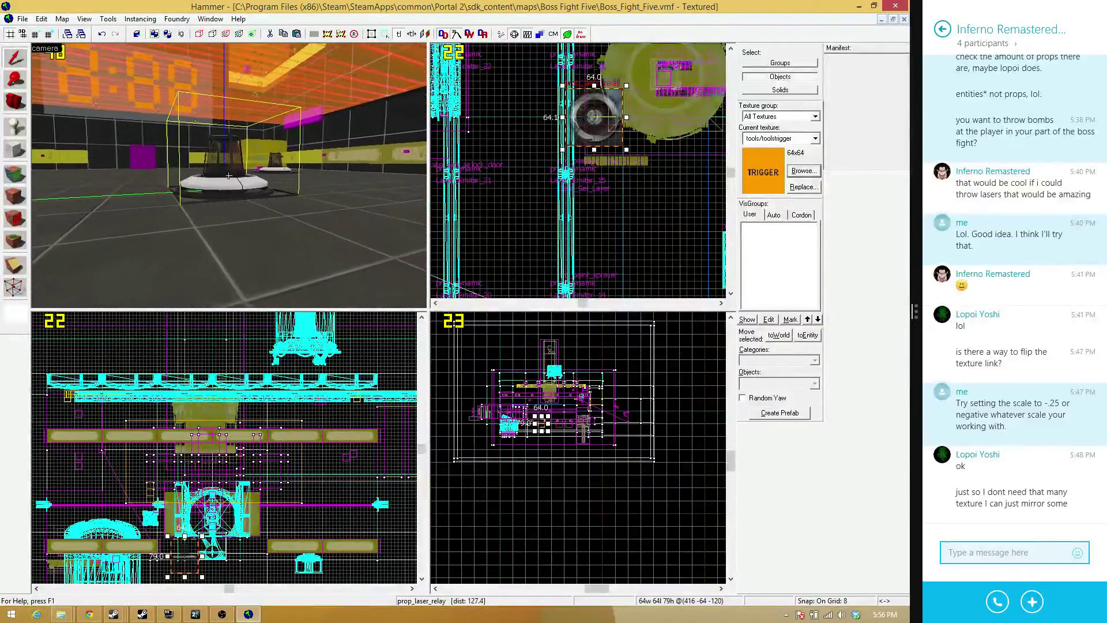
key("s")
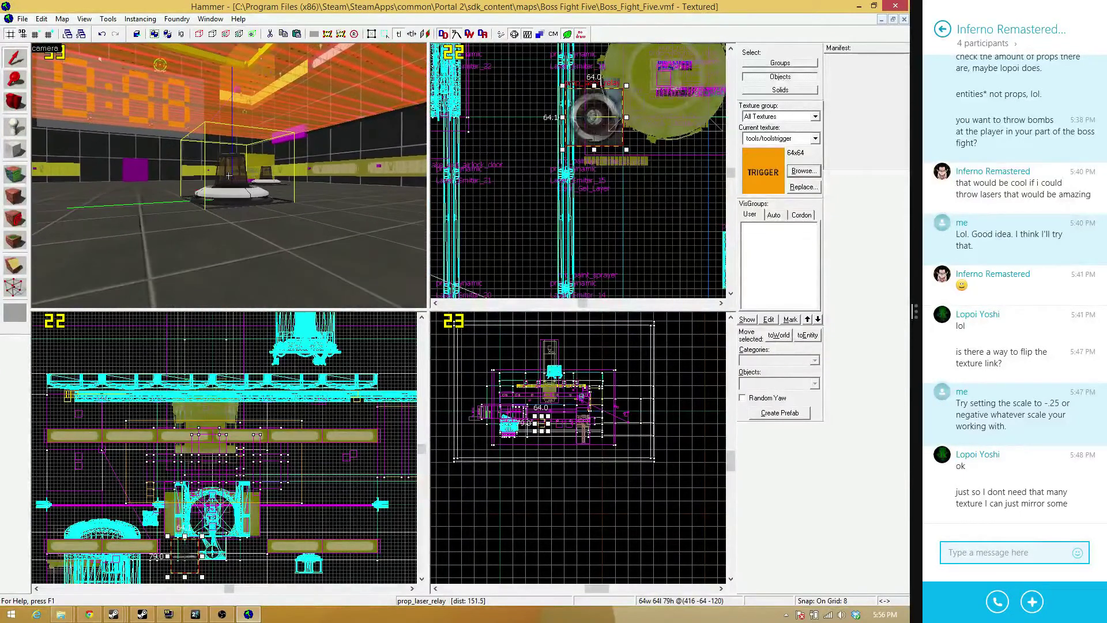
key("s")
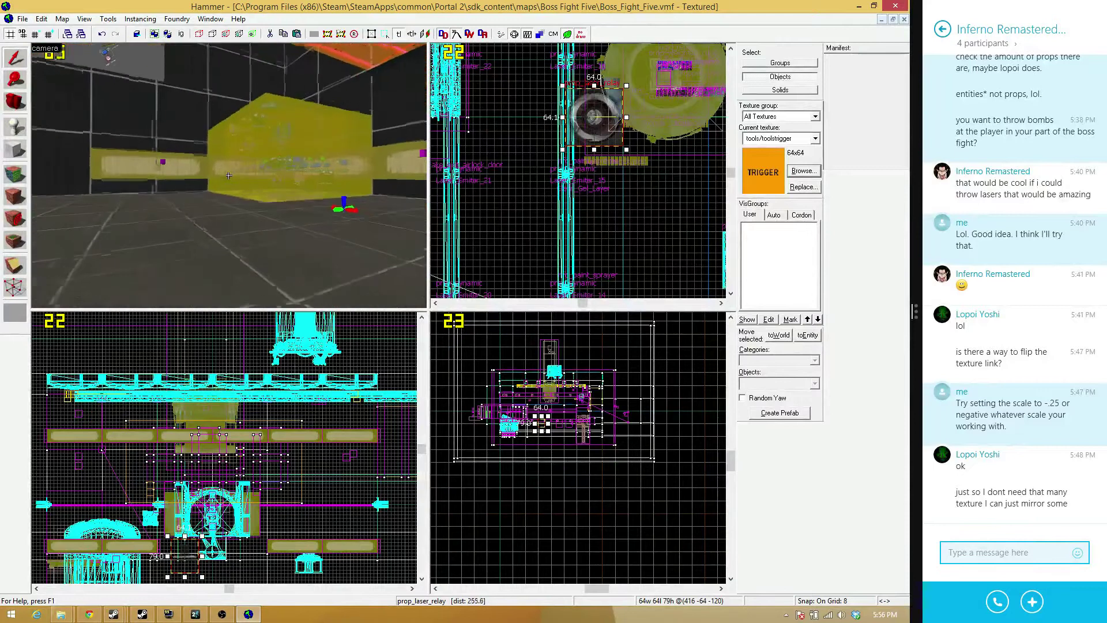
key("s")
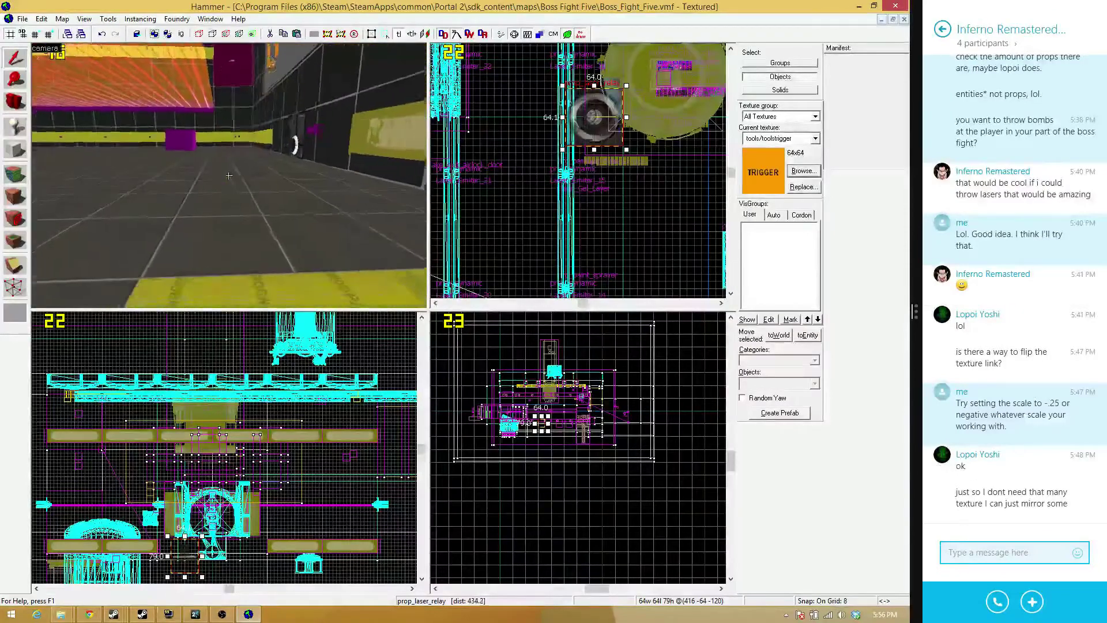
key("w")
key("z")
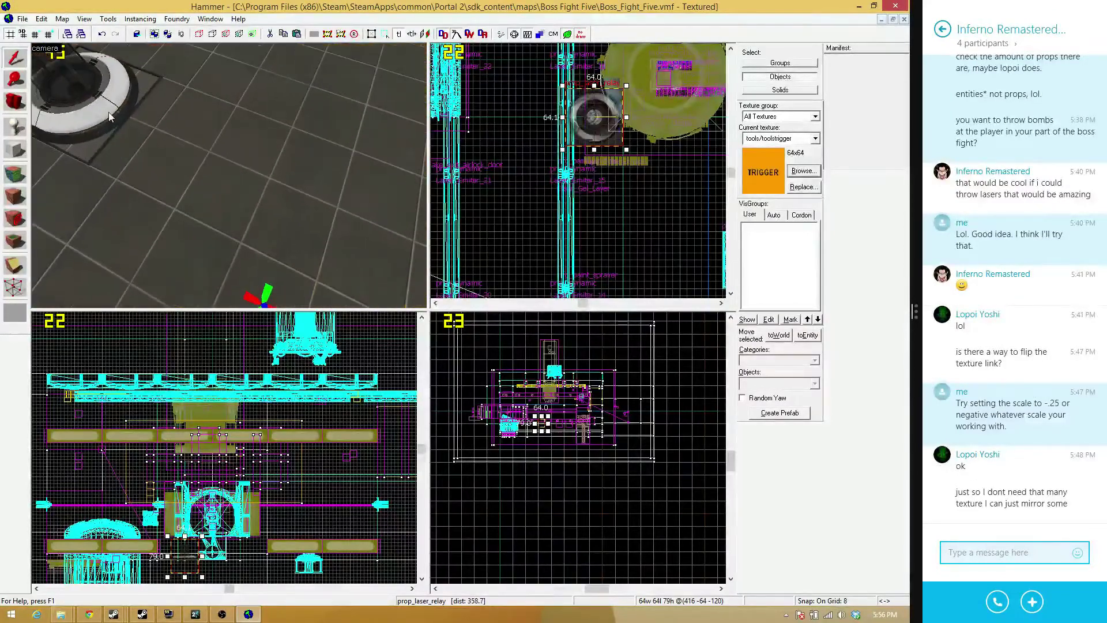
Set the grid snap to 32 and move the neighbouring floor laser relay toward the chamber's side wall, to 768 -128 -120
left_click(108, 113)
scroll(533, 159, "down", 9)
scroll(577, 182, "up", 8)
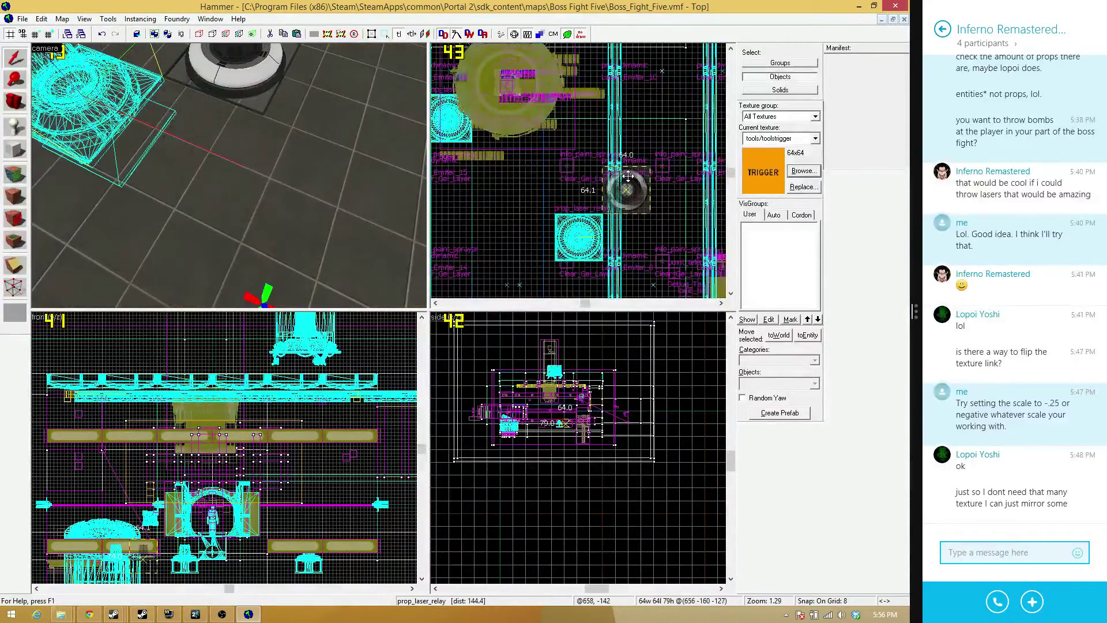
left_click_drag(579, 223, 596, 146)
key("]")
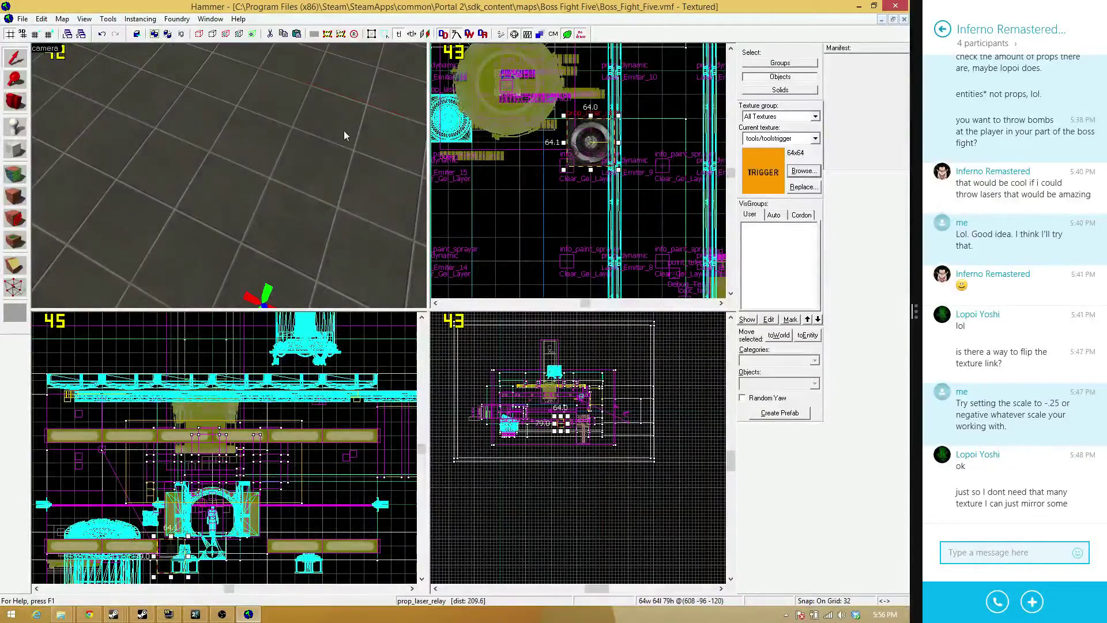
key("z")
key("z")
scroll(562, 217, "down", 4)
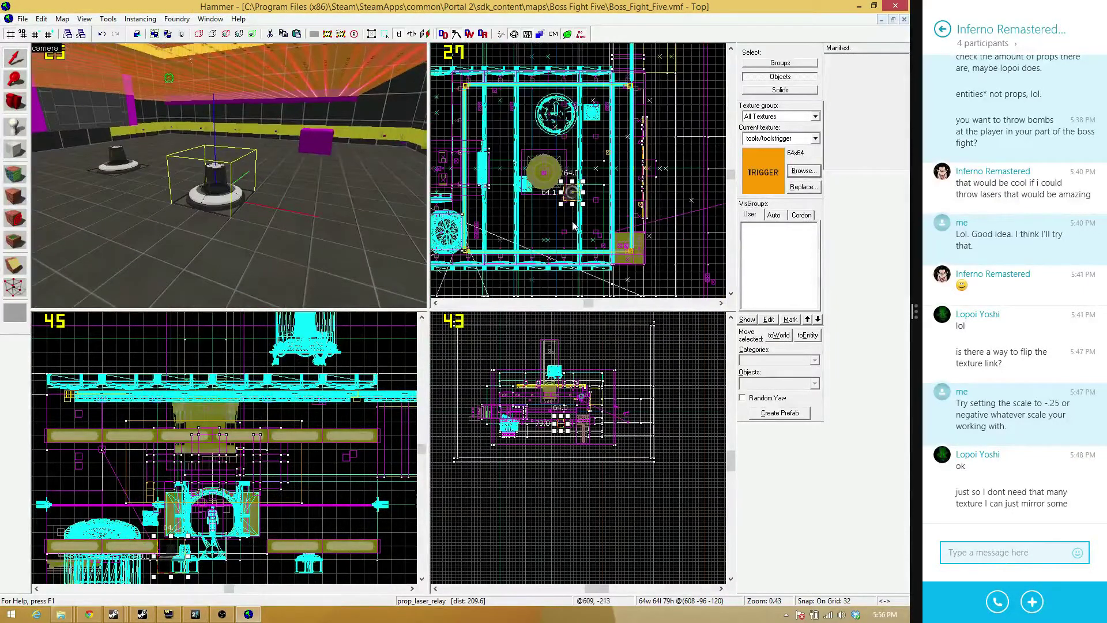
left_click_drag(576, 199, 610, 203)
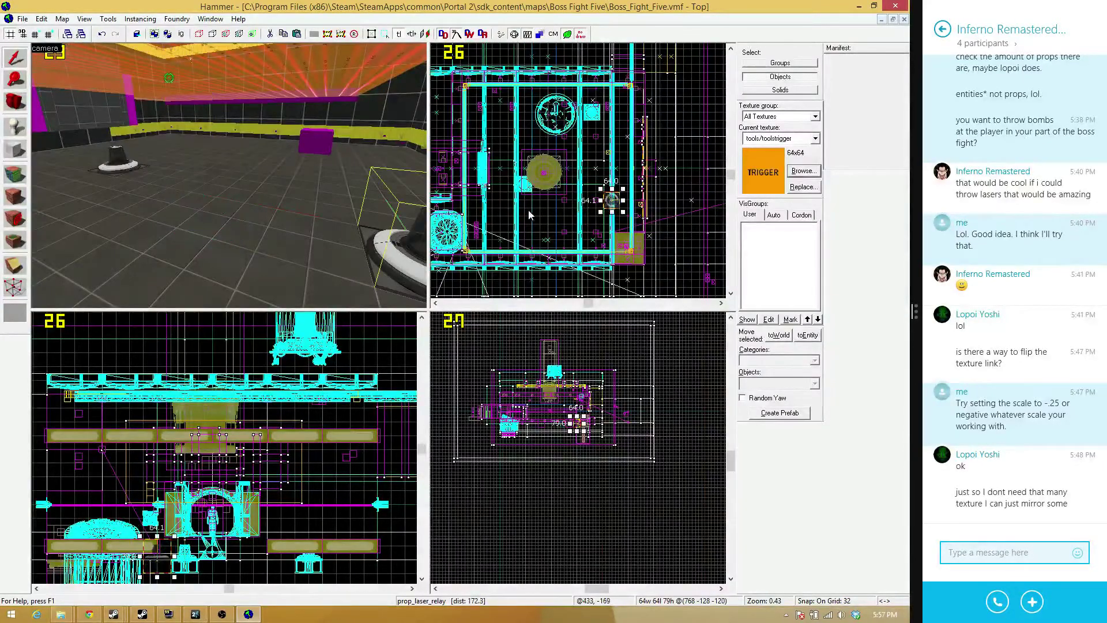
Examine the relocated laser relay's spacing from the other floor relays and the chamber walls
key("z")
key("w")
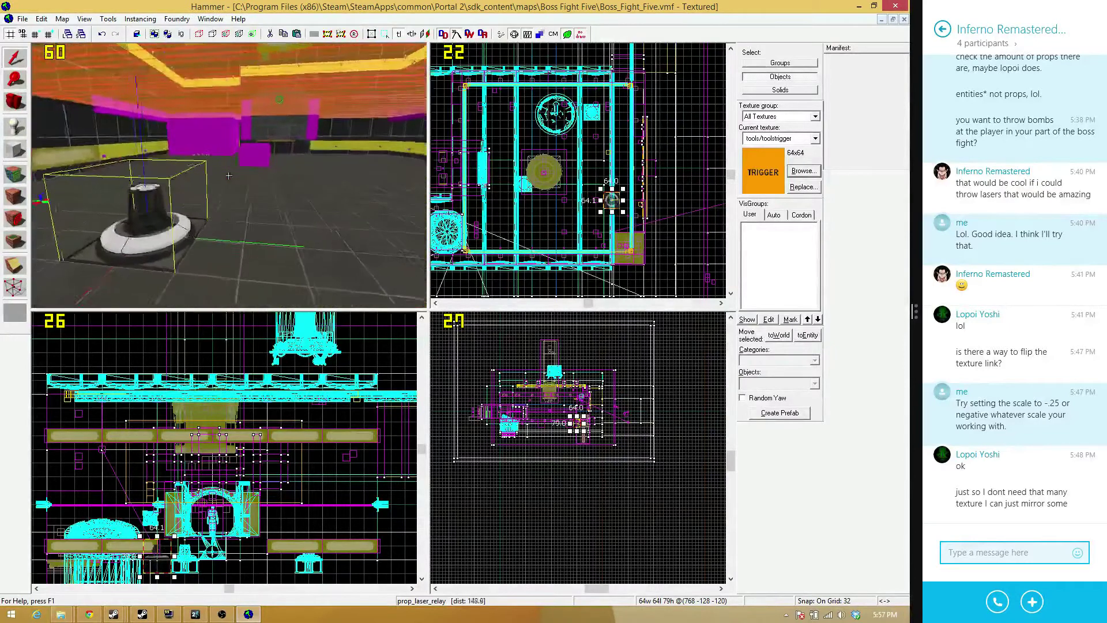
key("w")
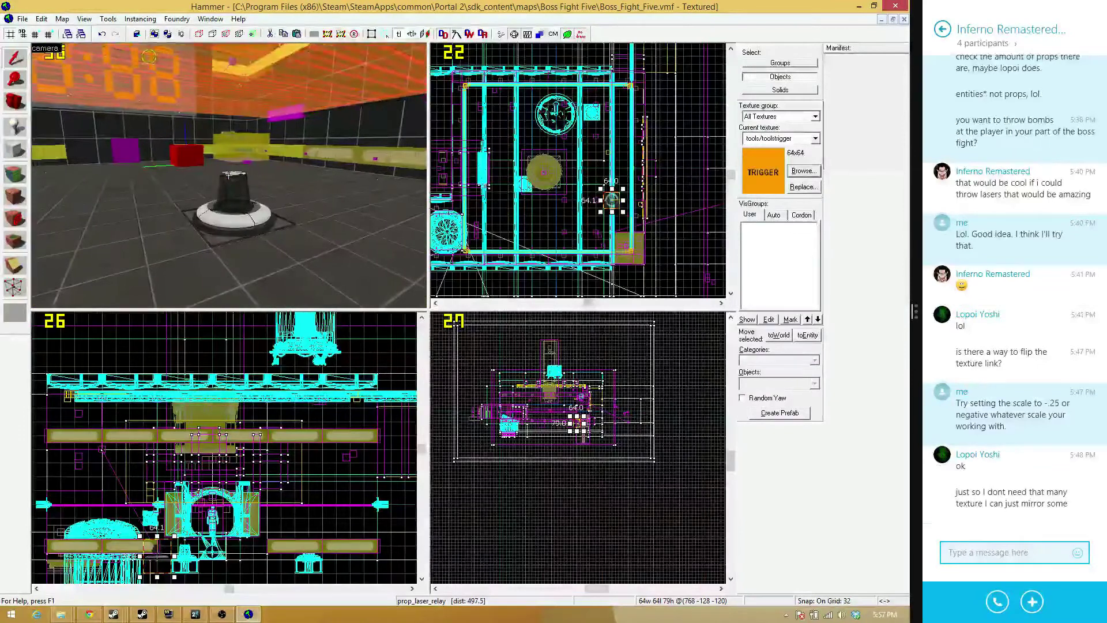
key("s")
key("s")
key("w")
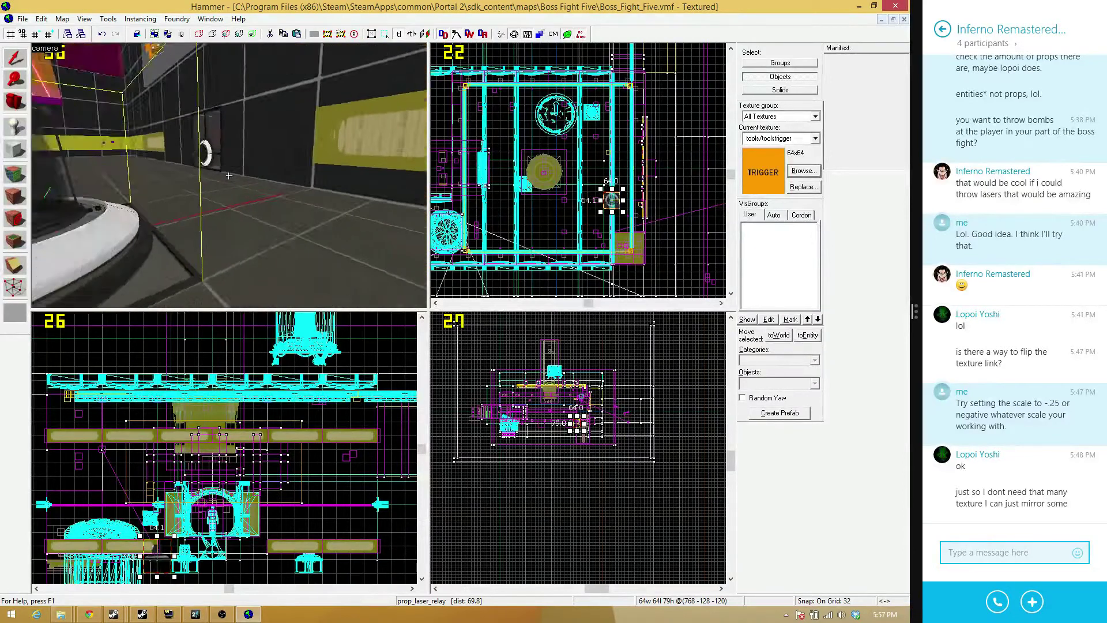
key("s")
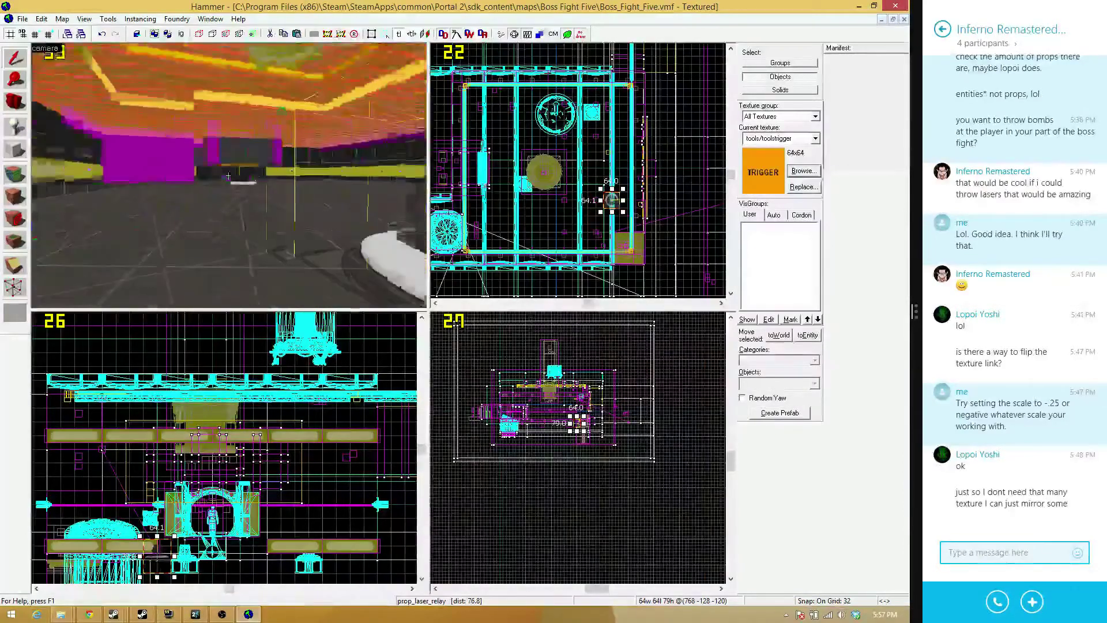
key("w")
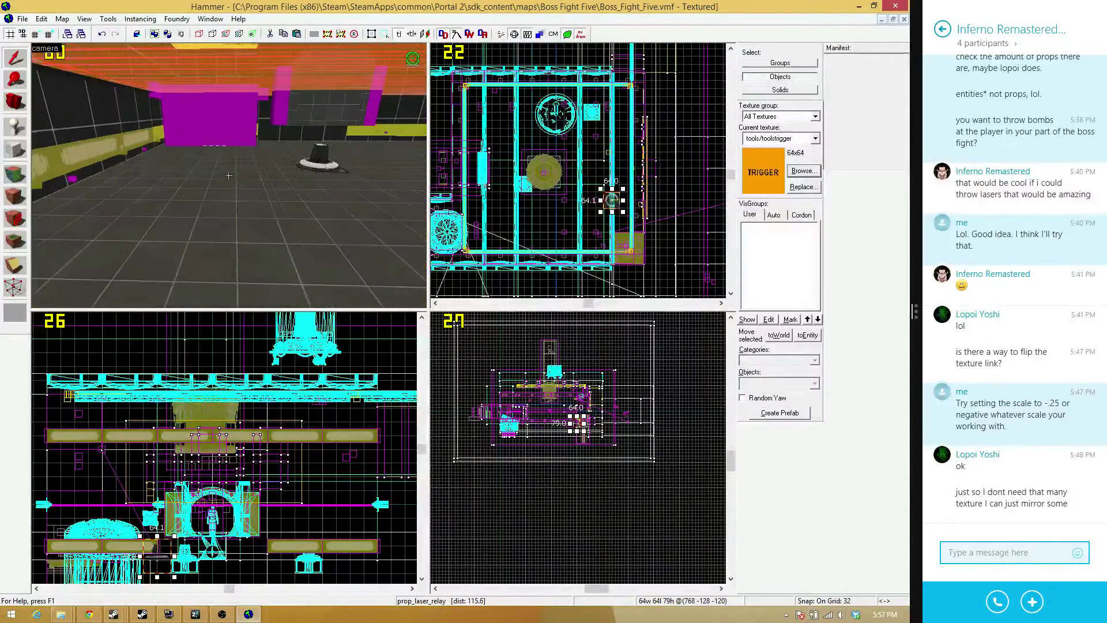
key("s")
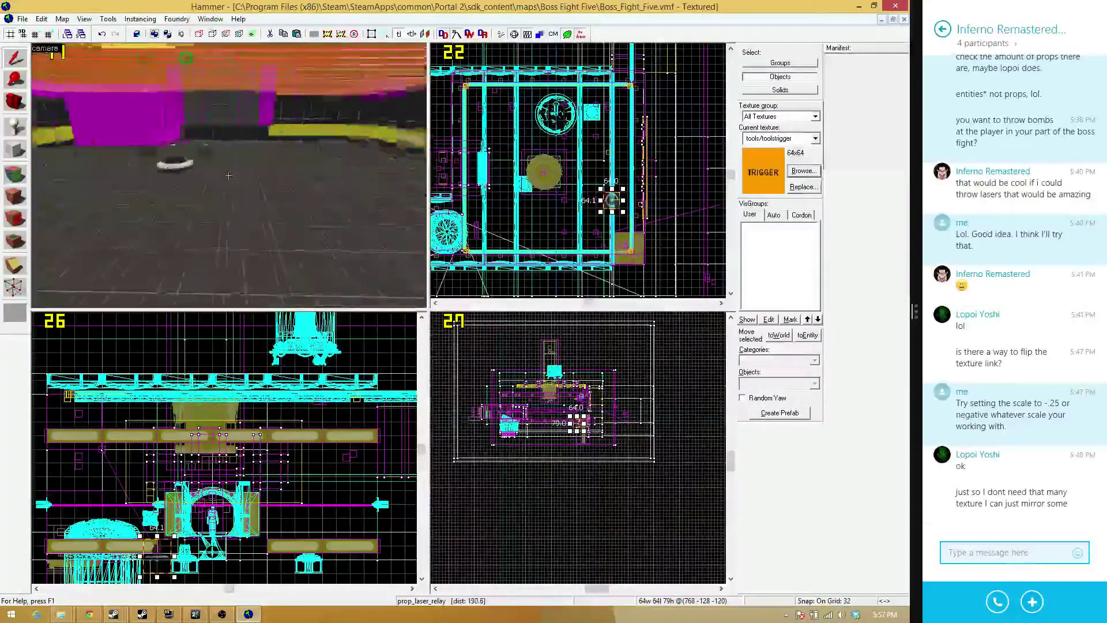
Examine the personality core storage area and the tractor beam emitter above the boss chamber
key("s")
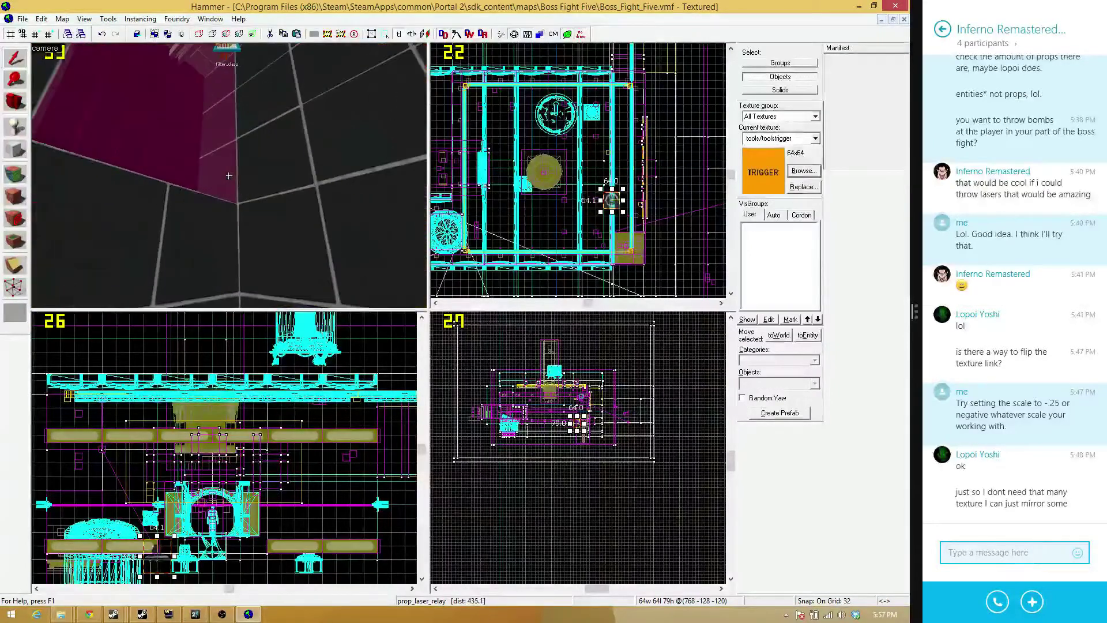
key("s")
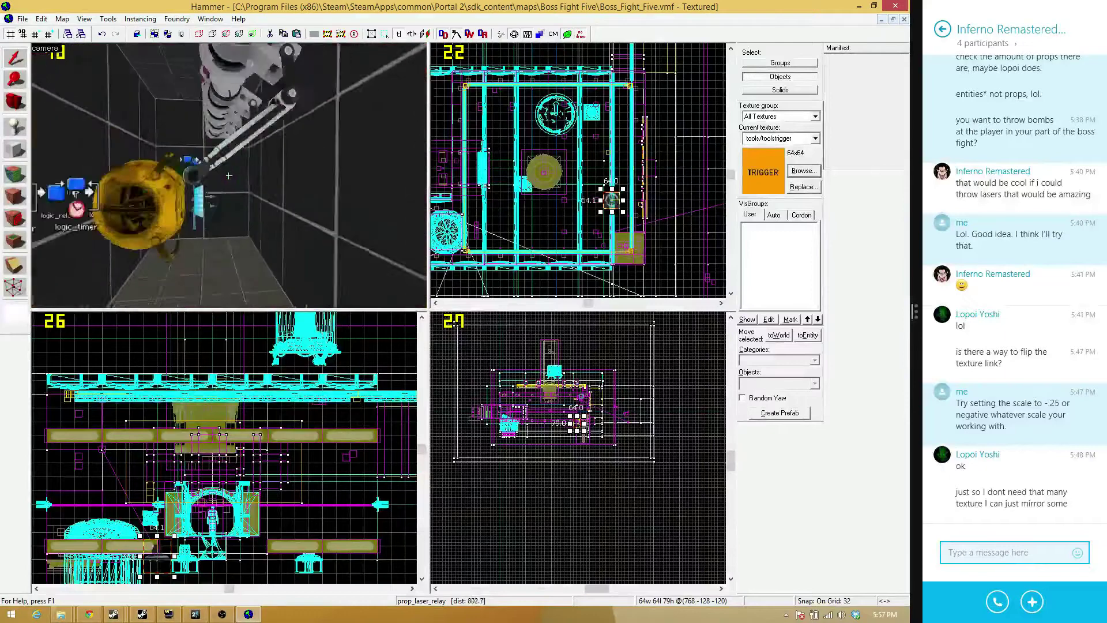
key("s")
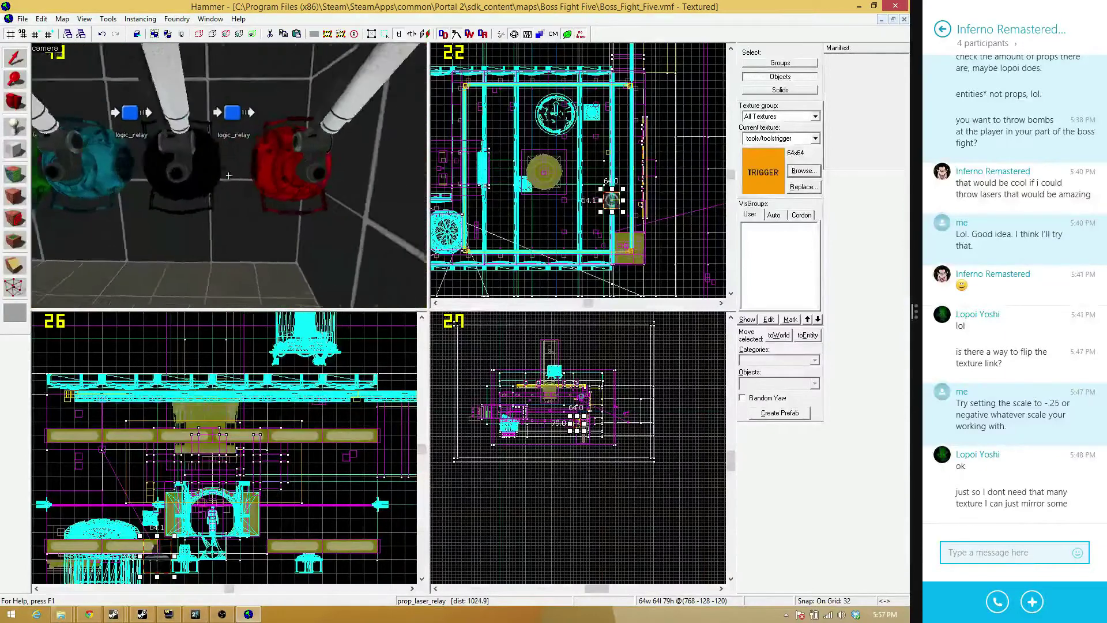
key("w")
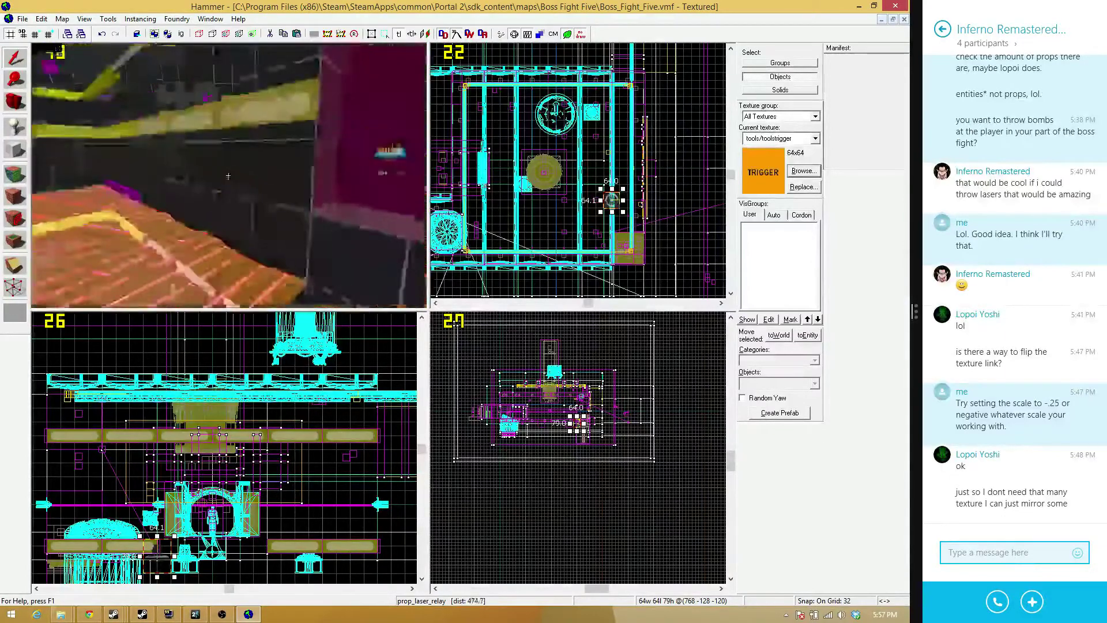
key("w")
key("s")
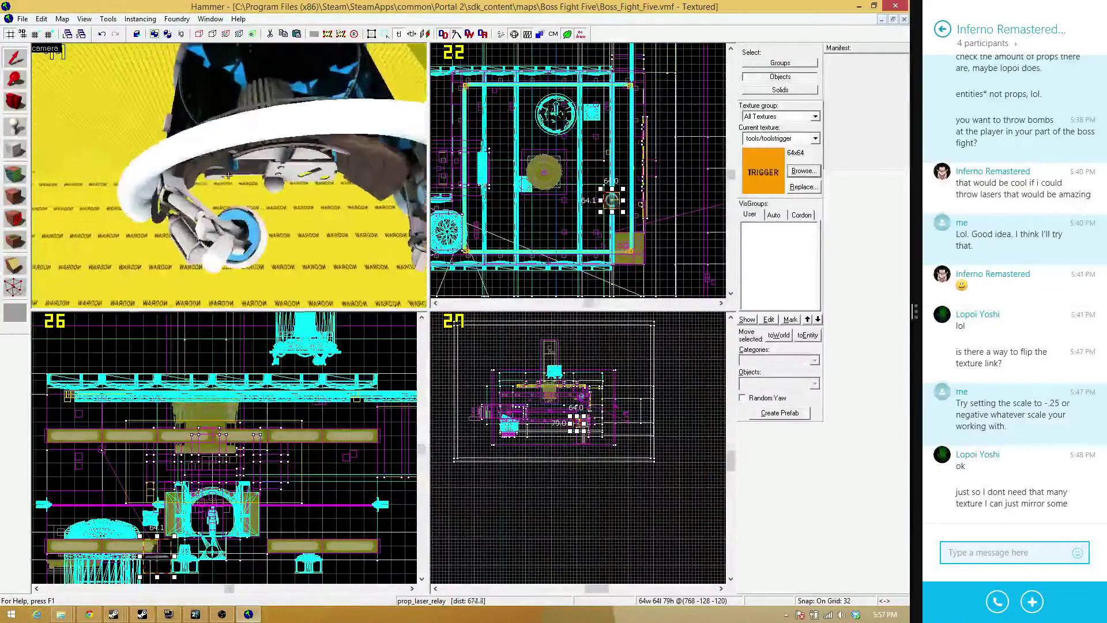
key("z")
left_click(232, 102)
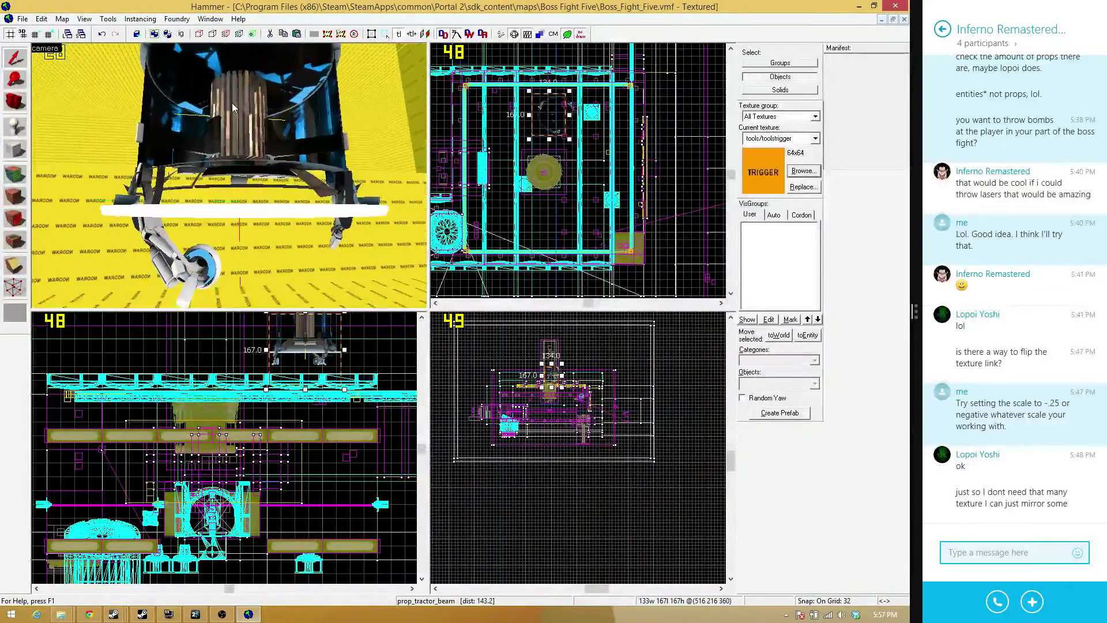
key("Escape")
Examine the countdown display, the upper walls and the edge of the orange laser field layer
key("z")
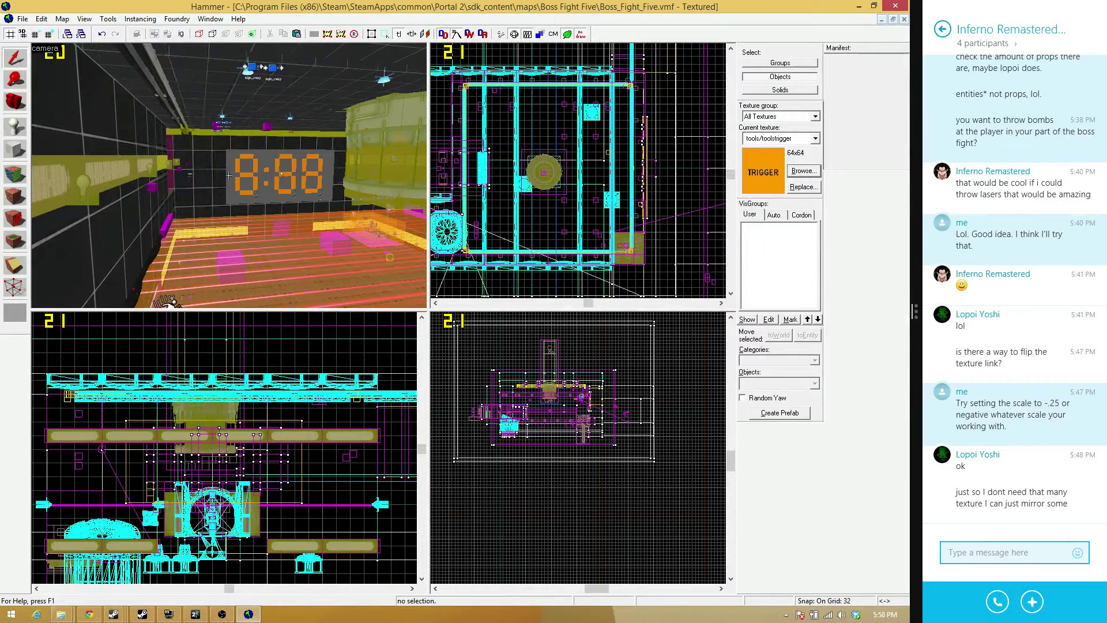
key("w")
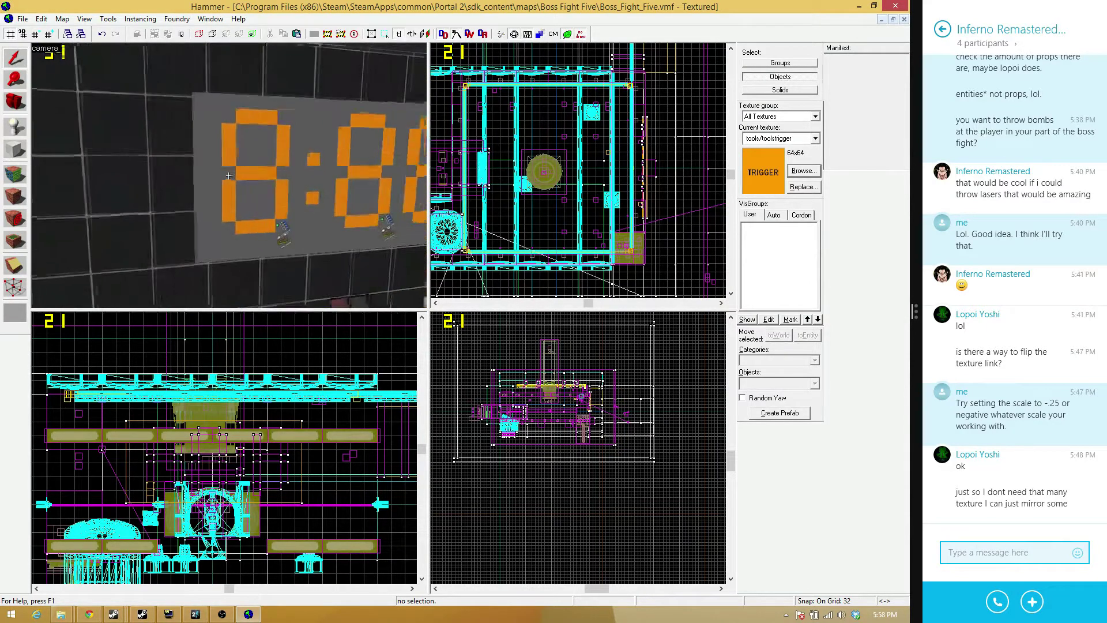
key("w")
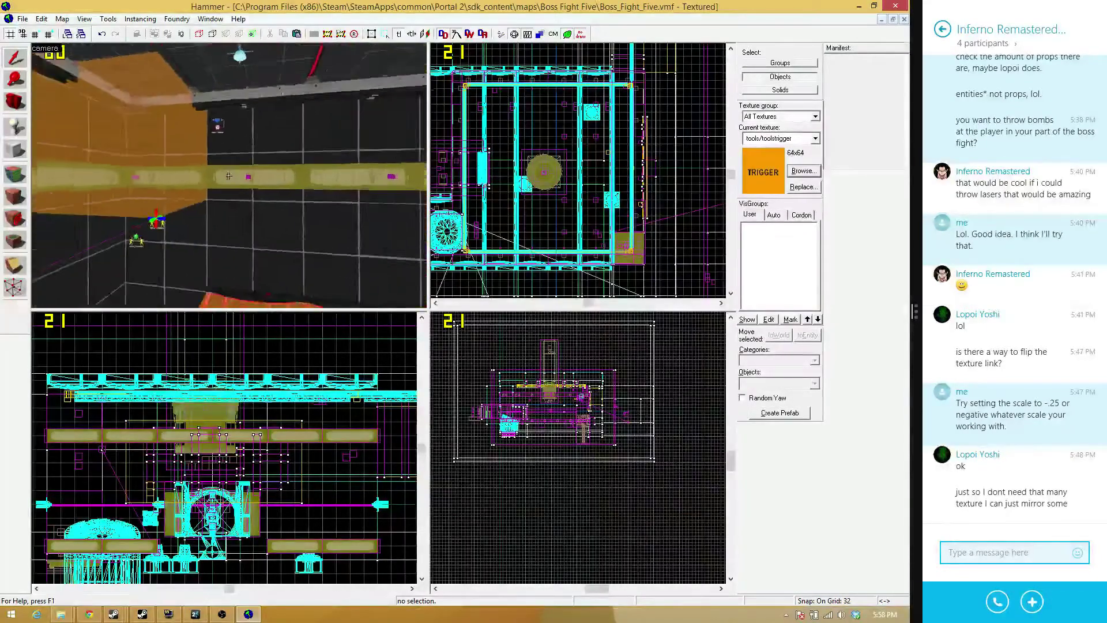
key("s")
key("w")
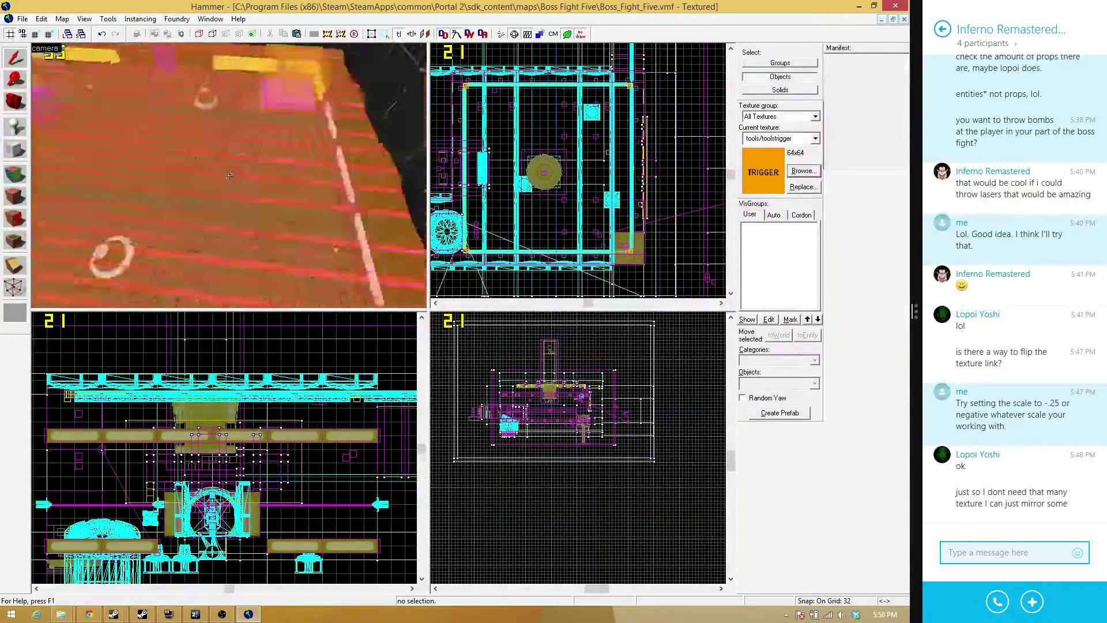
key("w")
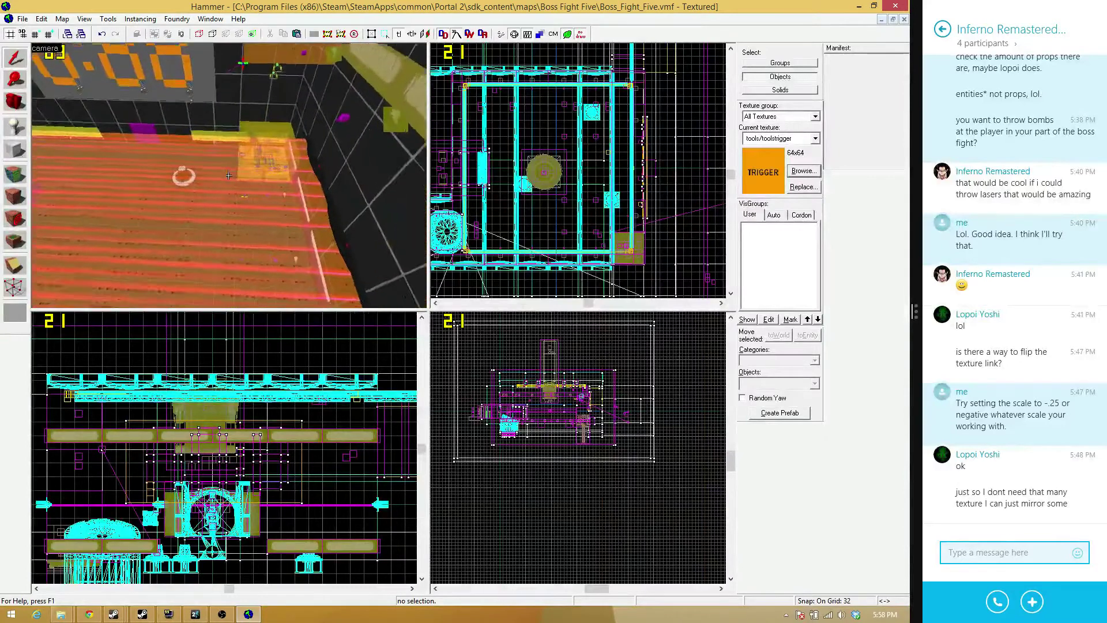
key("w")
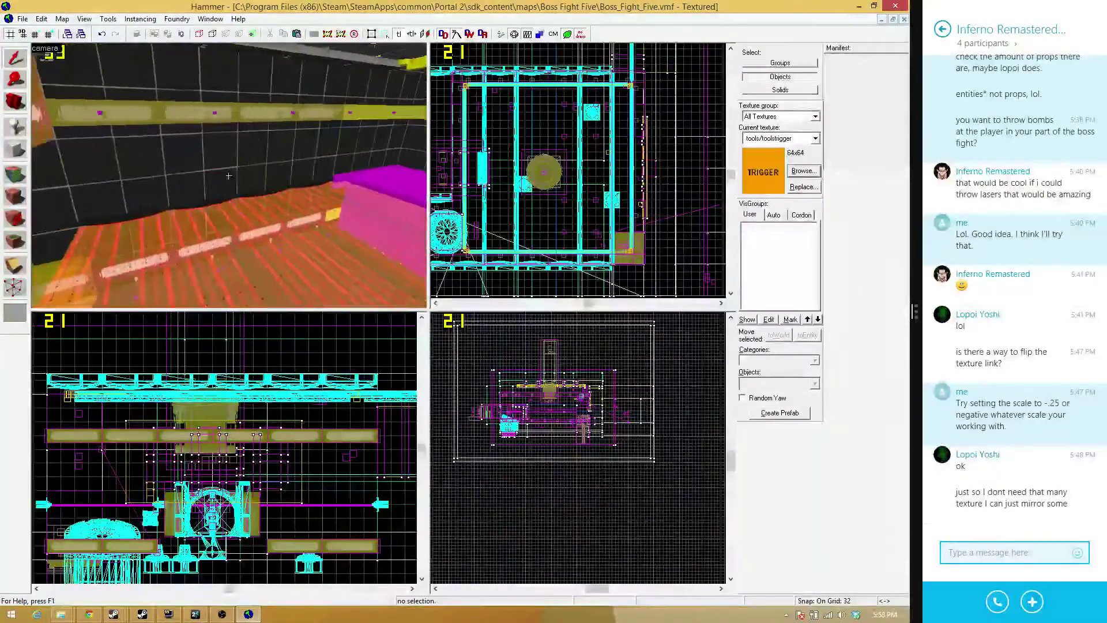
key("w")
key("z")
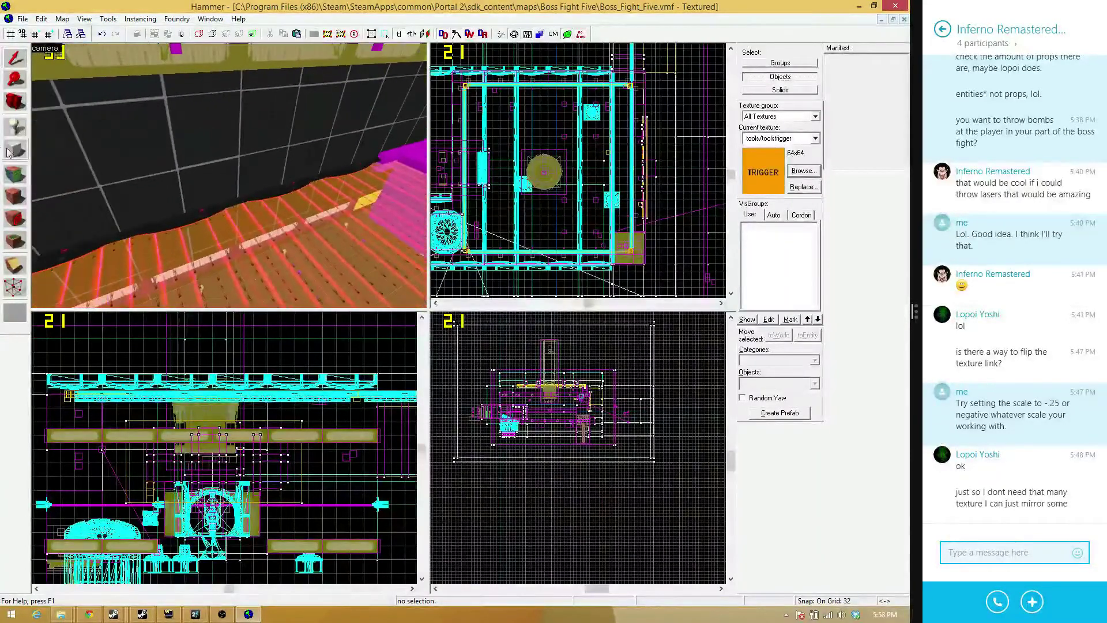
left_click(15, 149)
scroll(435, 153, "up", 7)
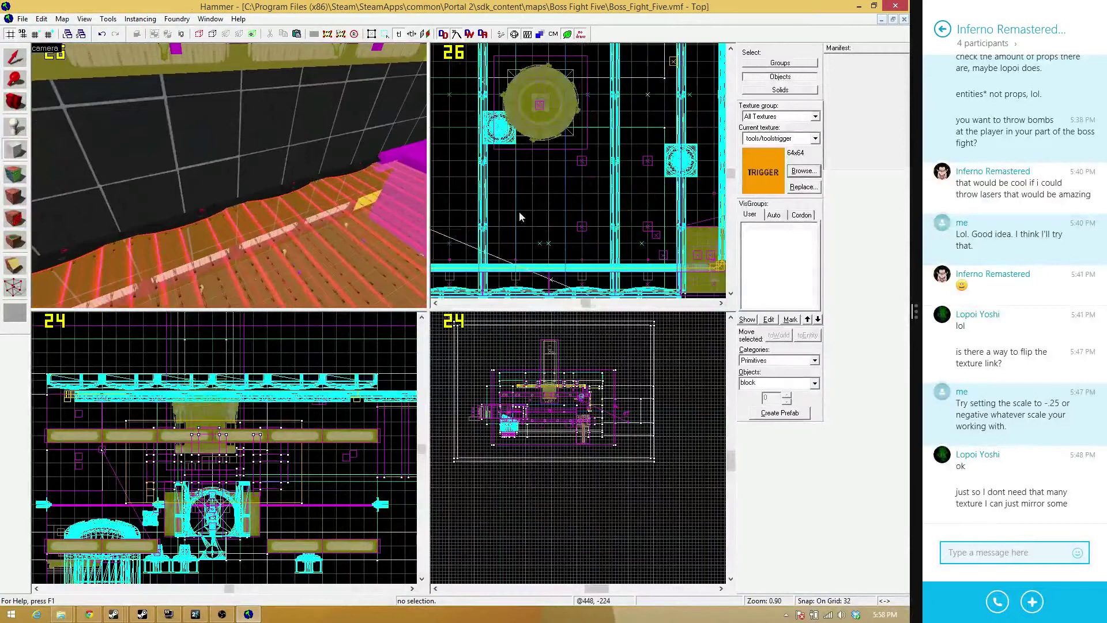
scroll(557, 190, "up", 2)
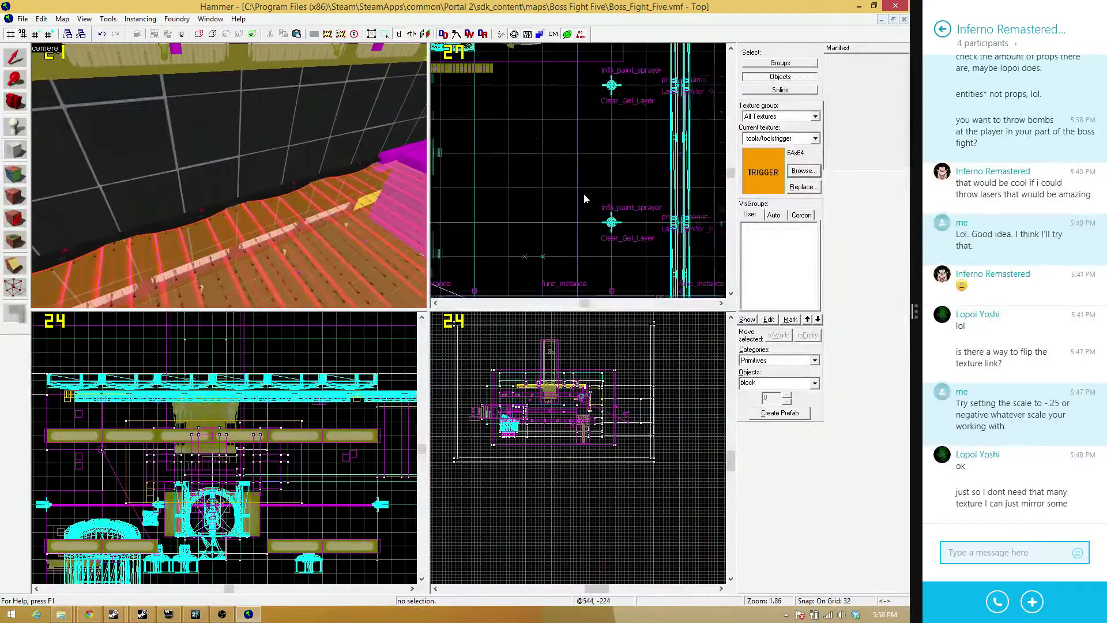
mouse_move(510, 87)
left_mouse_down()
mouse_move(593, 186)
mouse_move(598, 107)
mouse_move(605, 119)
left_mouse_up()
key("z")
key("s")
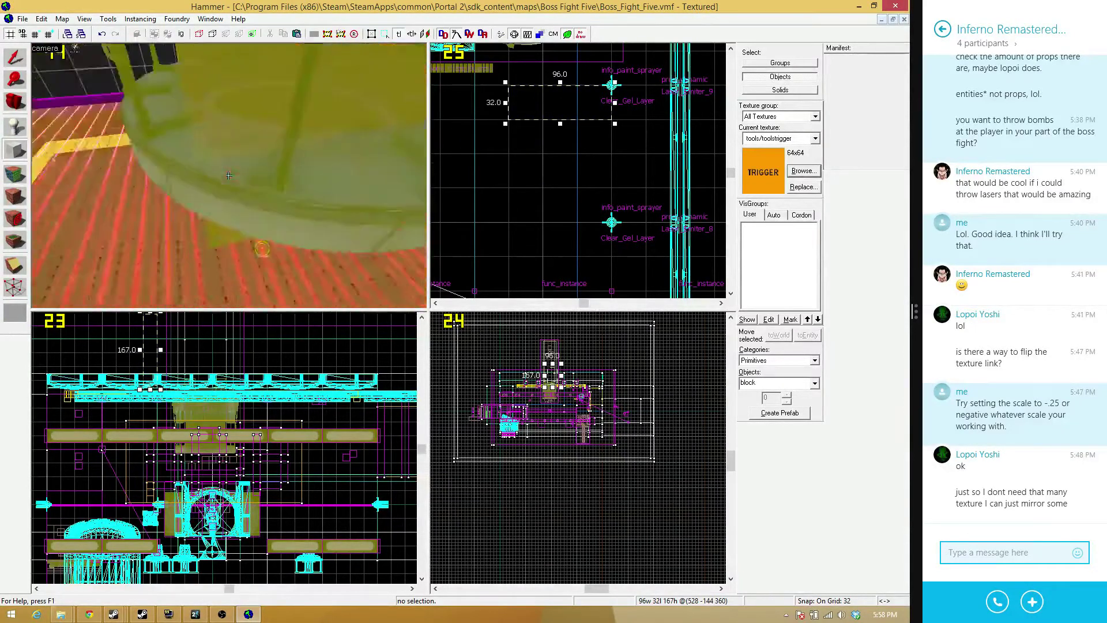
key("s")
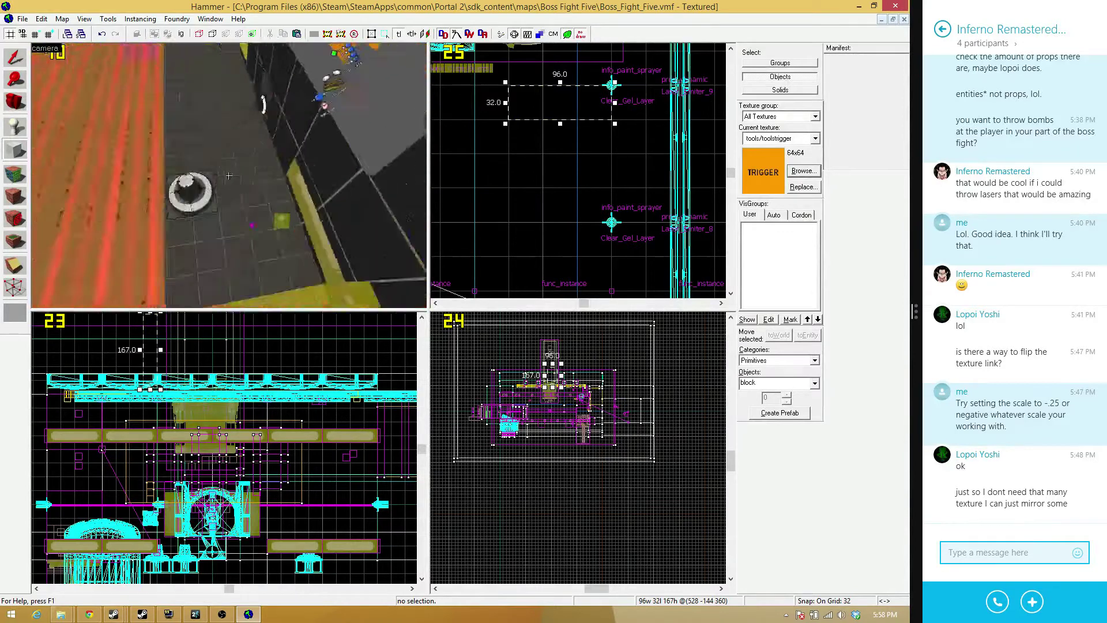
key("w")
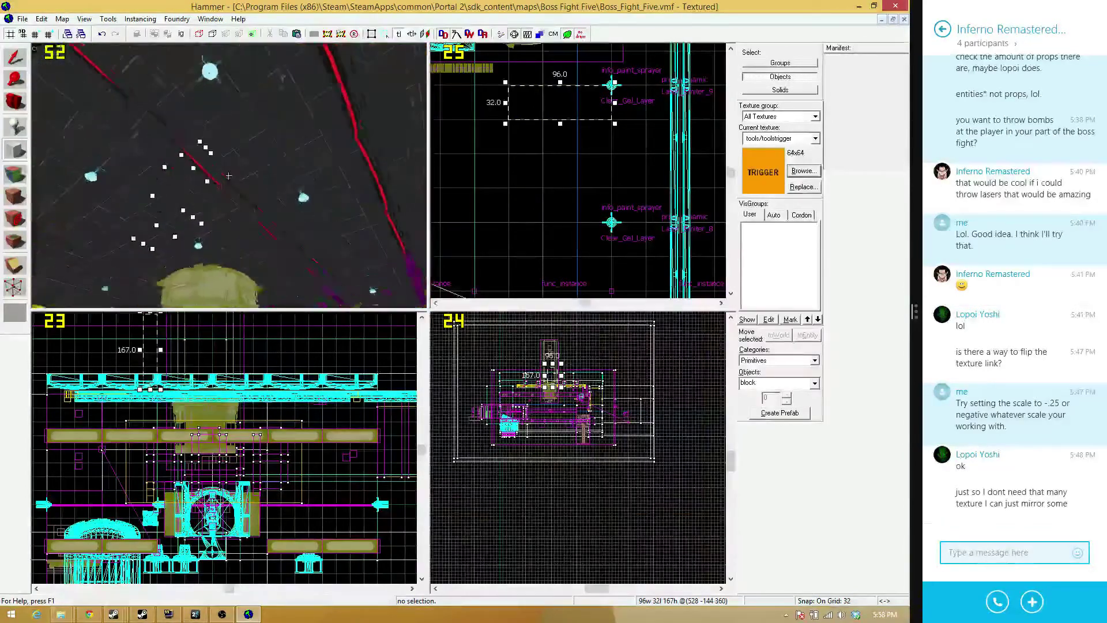
key("s")
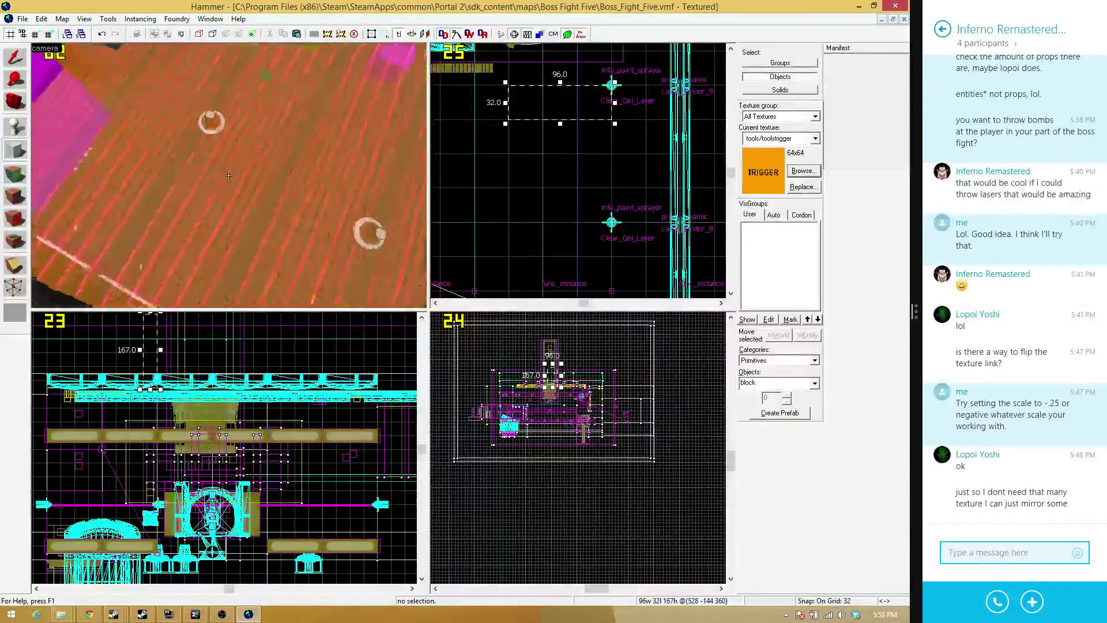
Select the hurt trigger of the orange laser field as height reference and outline a 48 by 4 by 4 block above it at grid snap 4
left_click(15, 58)
left_click(35, 141)
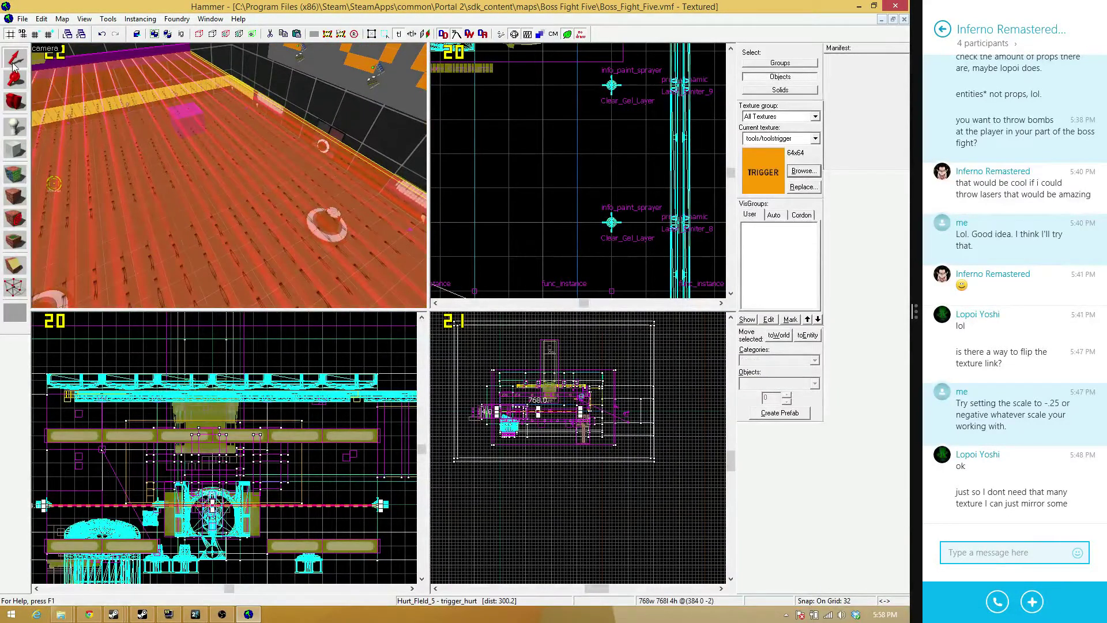
left_click(15, 150)
scroll(517, 138, "up", 2)
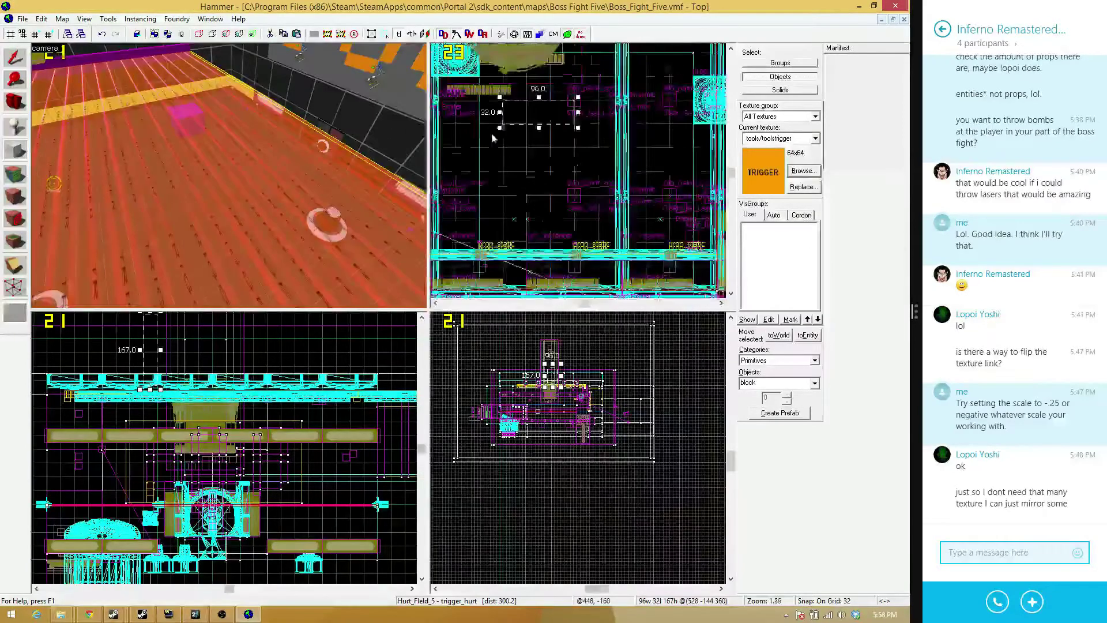
scroll(512, 139, "up", 6)
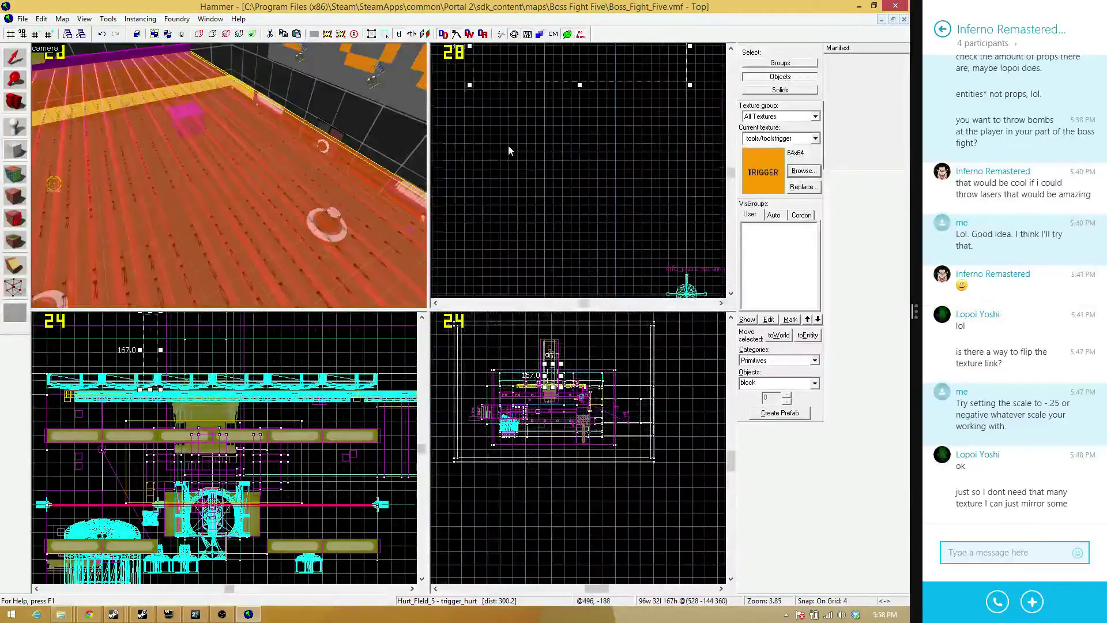
left_click_drag(508, 119, 683, 133)
Widen the block outline to 64 units and shift it to 512 -194 -2 in the top view
scroll(635, 132, "down", 3)
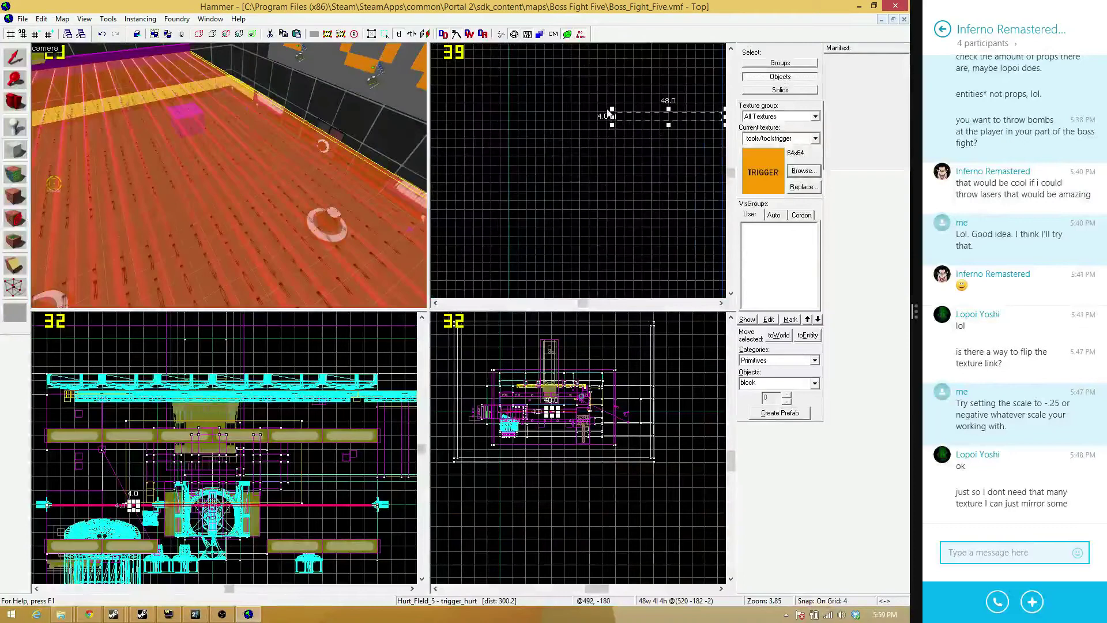
left_click_drag(613, 117, 574, 117)
scroll(575, 117, "down", 1)
scroll(600, 115, "down", 5)
scroll(602, 118, "up", 4)
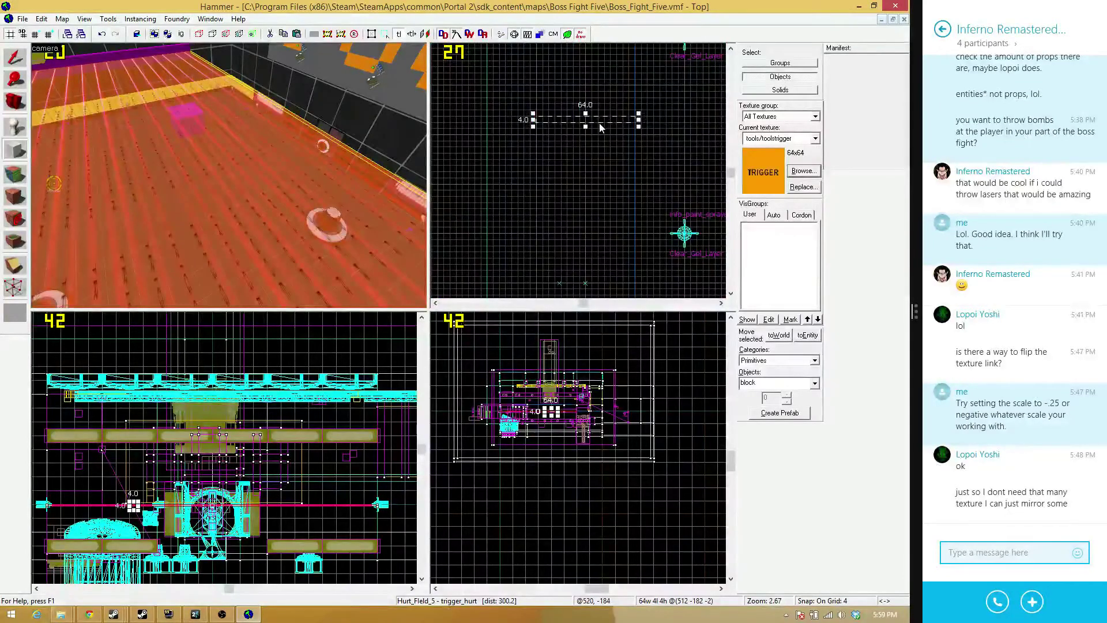
mouse_move(597, 123)
left_mouse_down()
mouse_move(597, 146)
mouse_move(601, 137)
left_mouse_up()
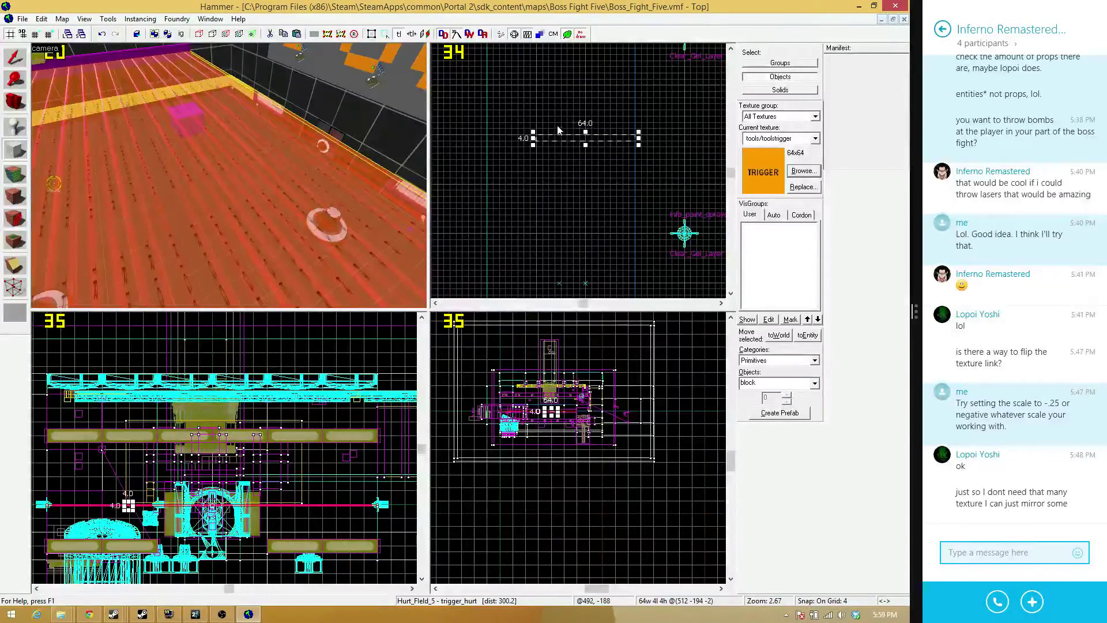
scroll(582, 145, "up", 1)
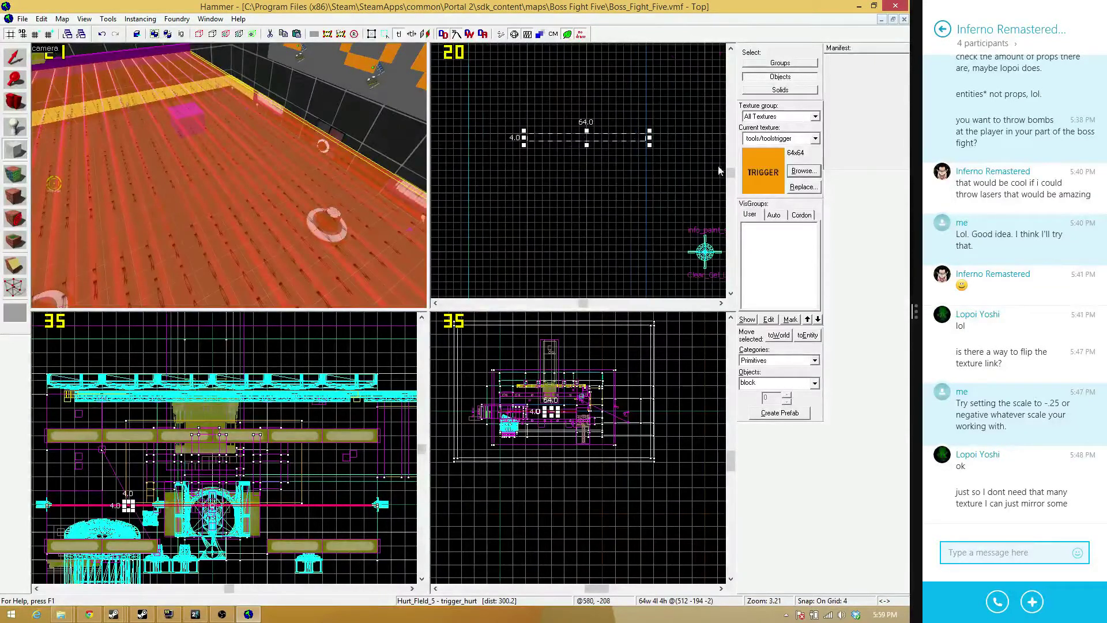
Filter the textures by "metal", choose the metal/citadel_metalwall texture and create the block from the outline
left_click(807, 172)
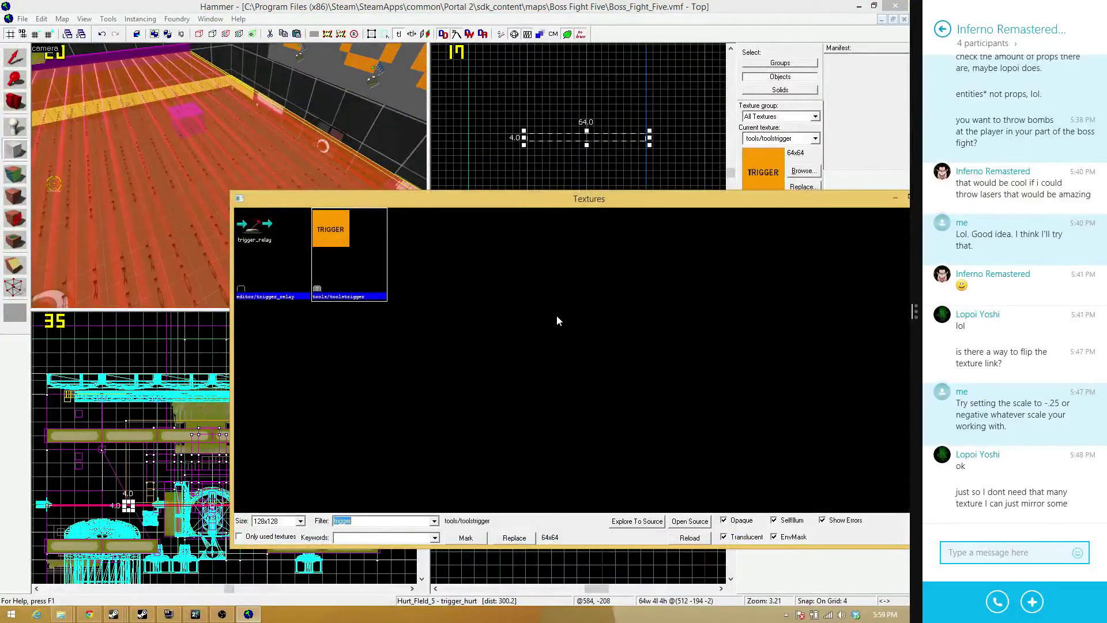
type("metal")
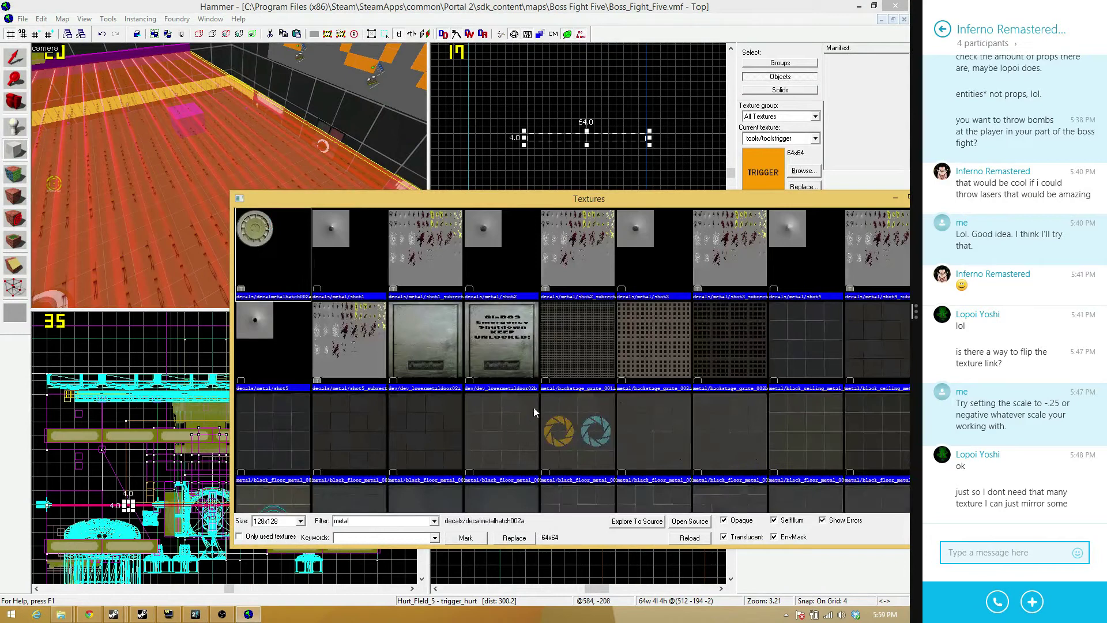
left_click(378, 428)
scroll(381, 428, "down", 5)
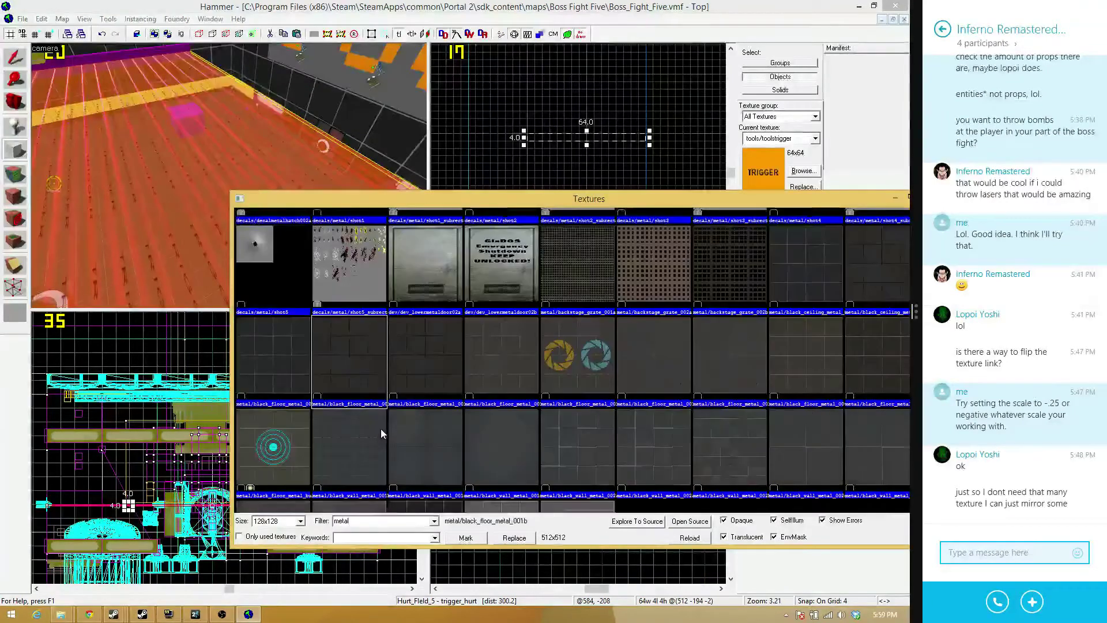
scroll(586, 372, "down", 6)
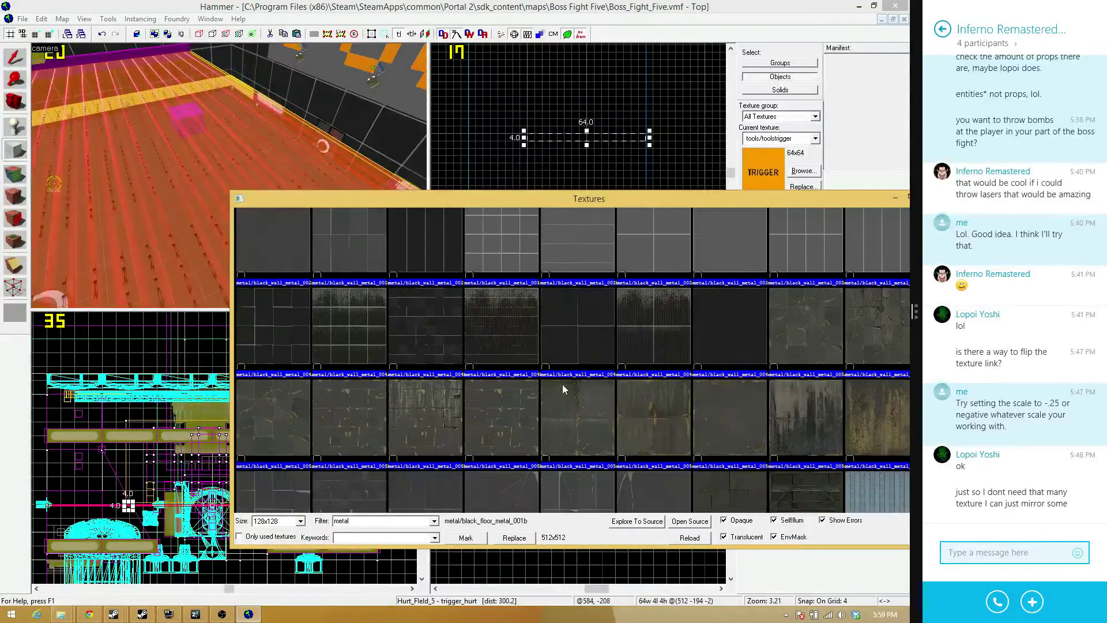
double_click(793, 352)
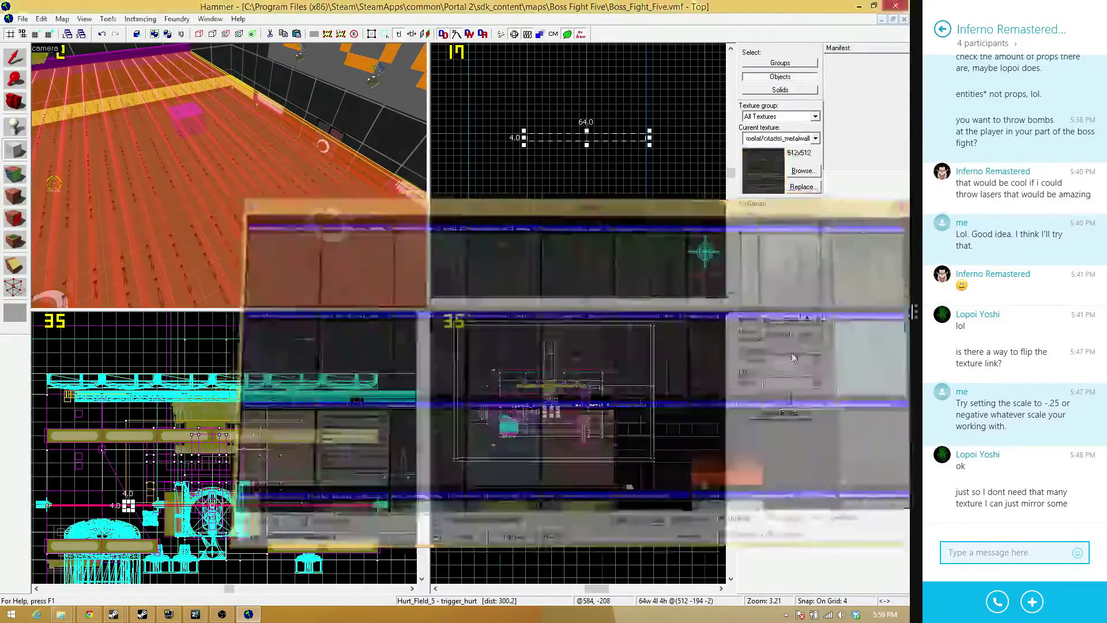
key("Return")
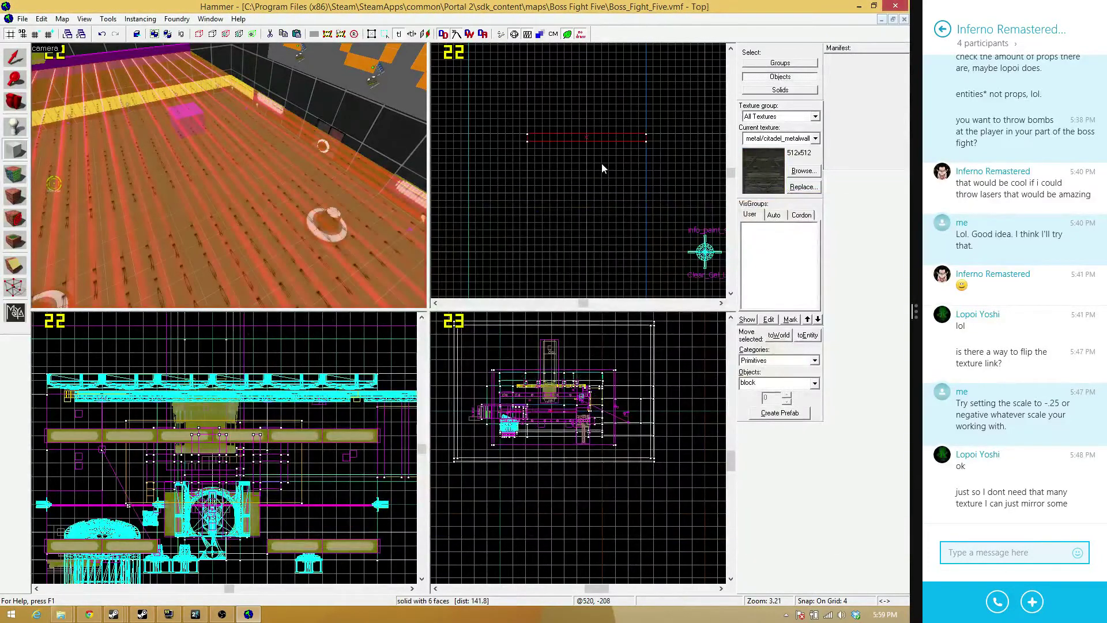
Examine the chamber around the new block, including the laser field and the countdown display
key("z")
key("w")
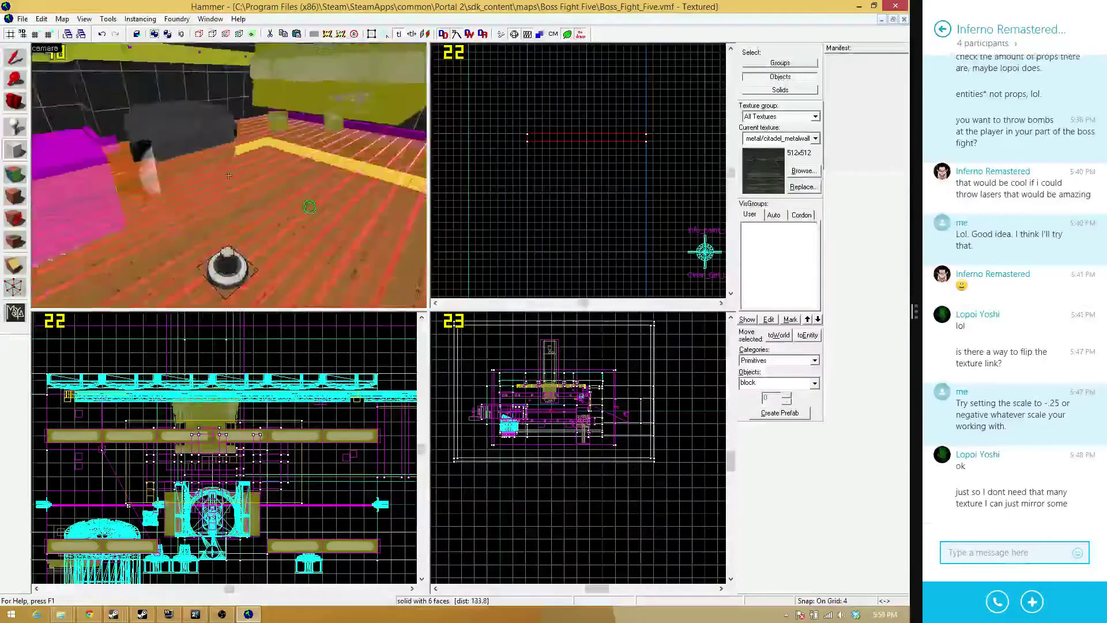
key("s")
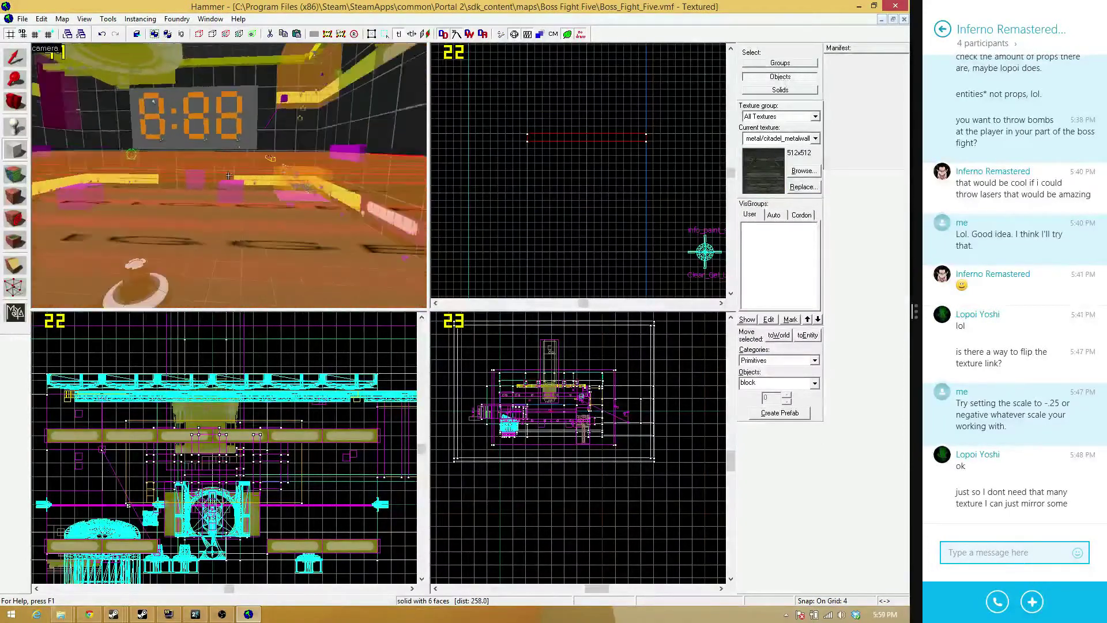
key("z")
scroll(223, 426, "down", 4)
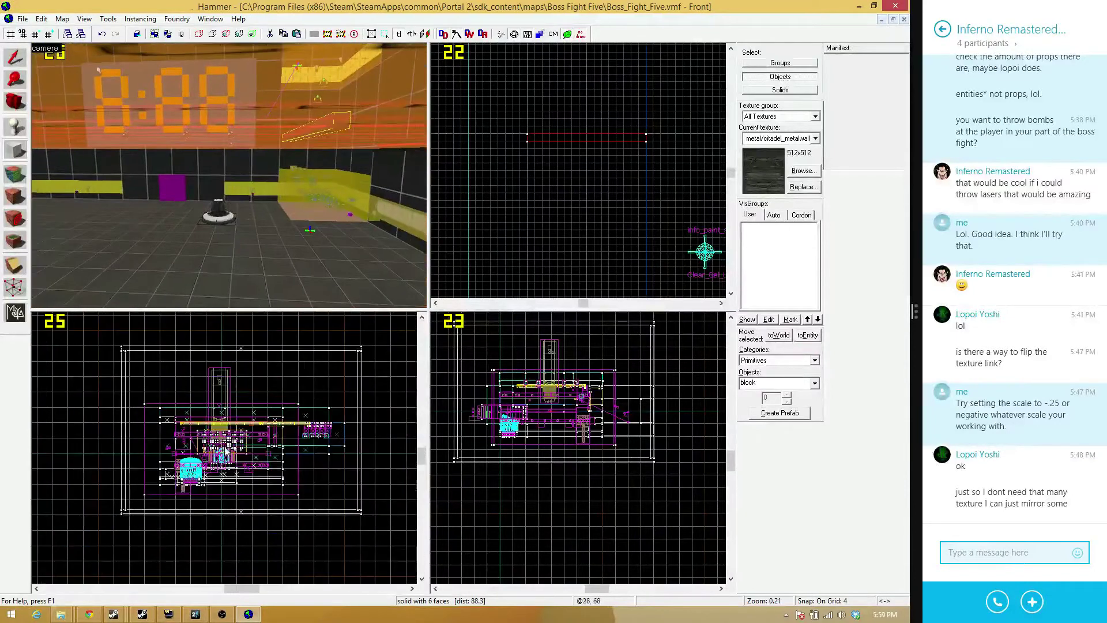
scroll(577, 449, "down", 3)
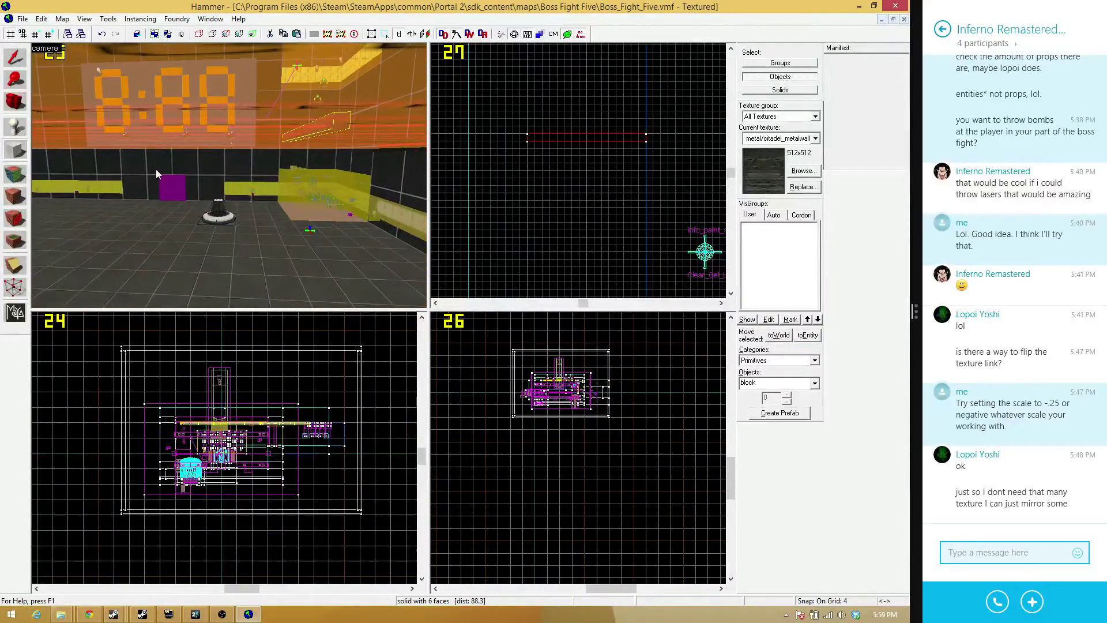
Select the new metal block and raise it above the laser field to 512 -194 26
left_click(16, 58)
key("z")
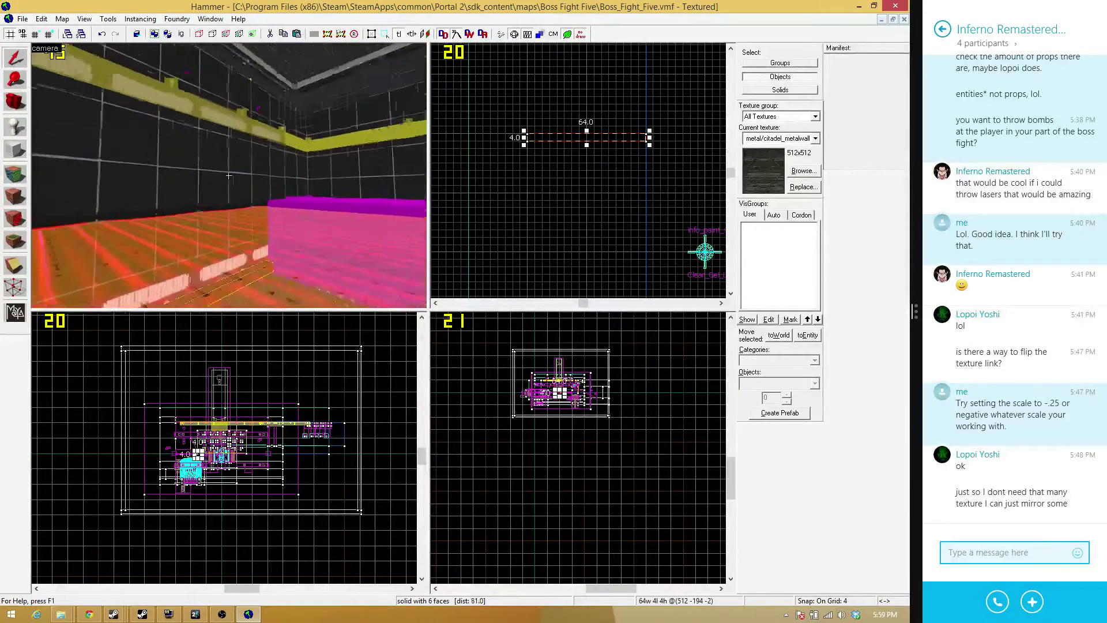
key("z")
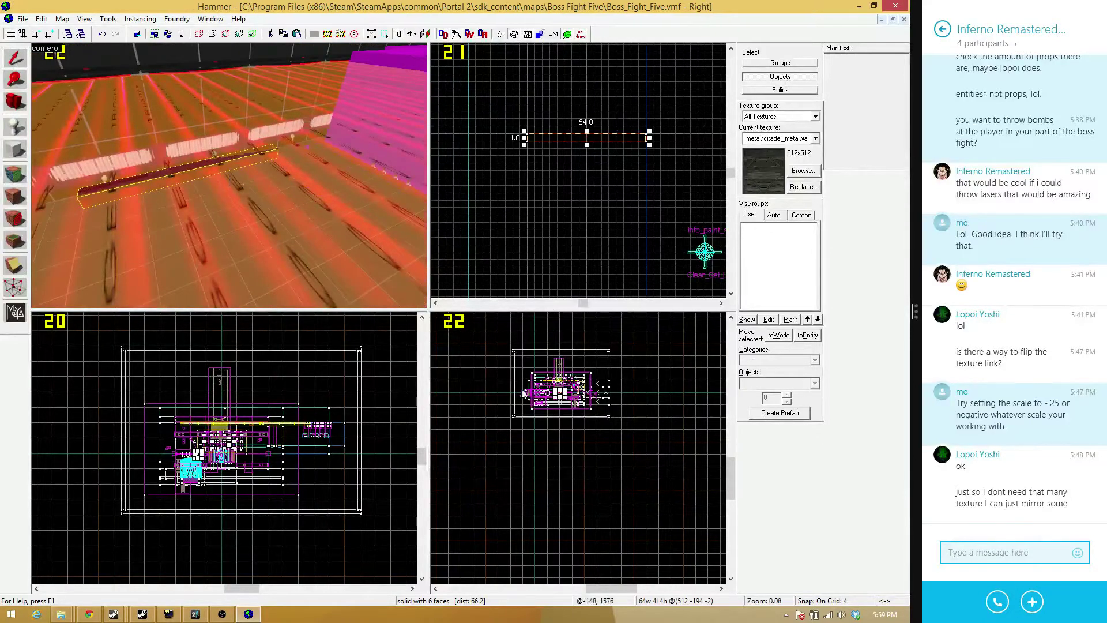
scroll(542, 421, "up", 20)
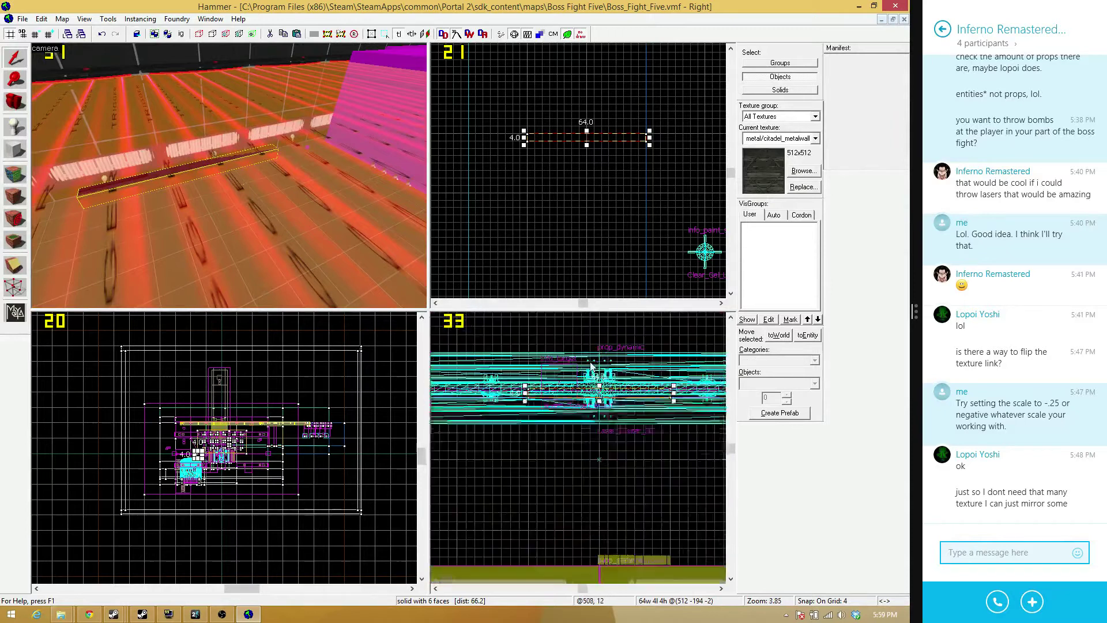
key("Up")
key("Up")
key("Up")
key("Up")
key("Up")
key("Up")
key("Up")
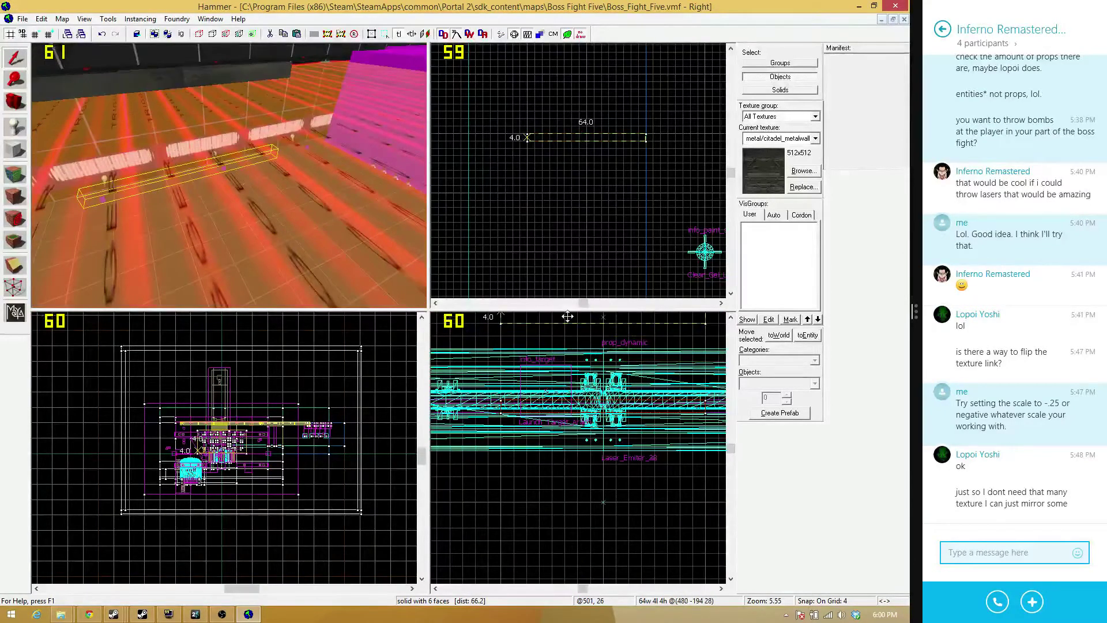
scroll(563, 412, "down", 4)
scroll(568, 372, "up", 3)
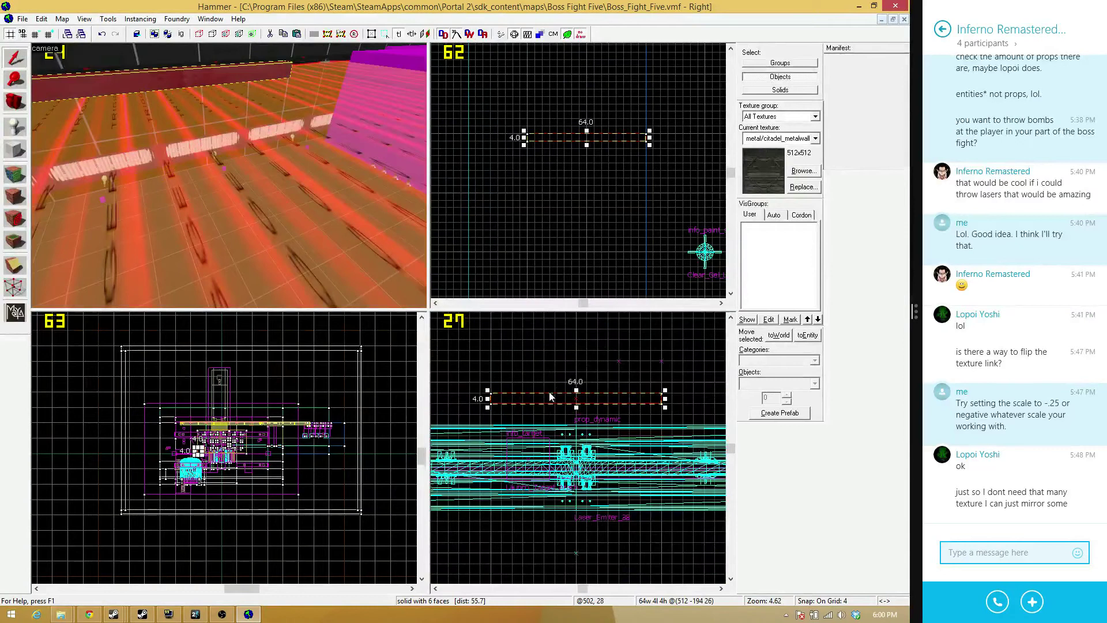
mouse_move(576, 391)
left_mouse_down()
mouse_move(577, 372)
mouse_move(577, 390)
left_mouse_up()
scroll(318, 450, "up", 4)
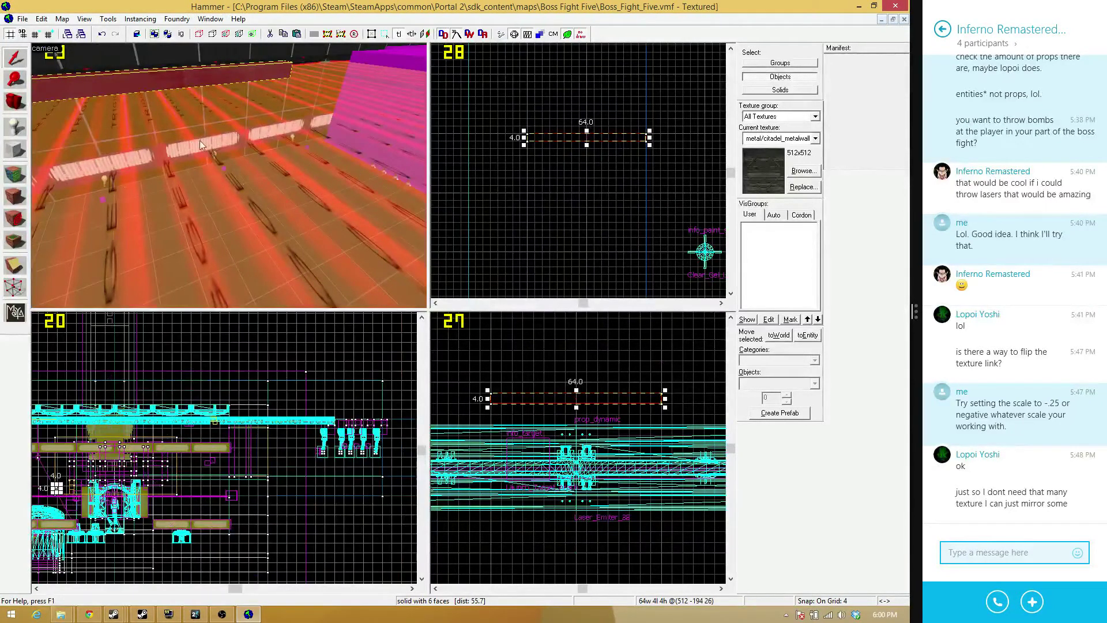
Check the metal block from the side in the 3D view and move it to 516 -194 34
key("z")
key("a")
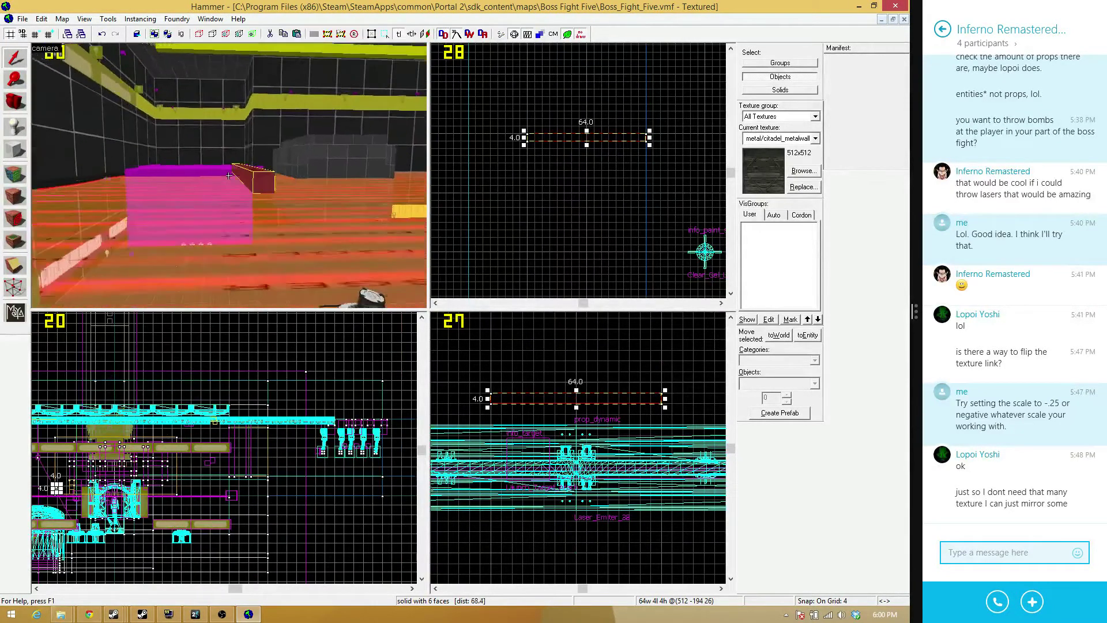
key("s")
key("z")
left_click_drag(611, 406, 622, 373)
scroll(622, 373, "down", 5)
scroll(634, 372, "up", 2)
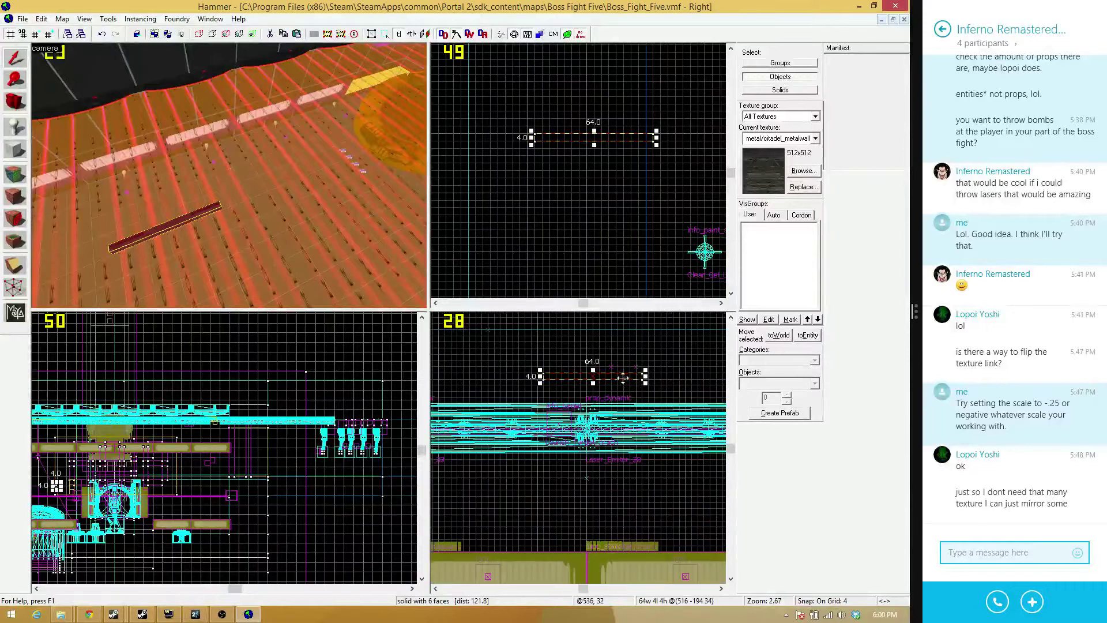
Set the grid snap to 8 and move the metal block along the laser emitters to 544 -194 30
key("bracketright")
scroll(617, 376, "up", 5)
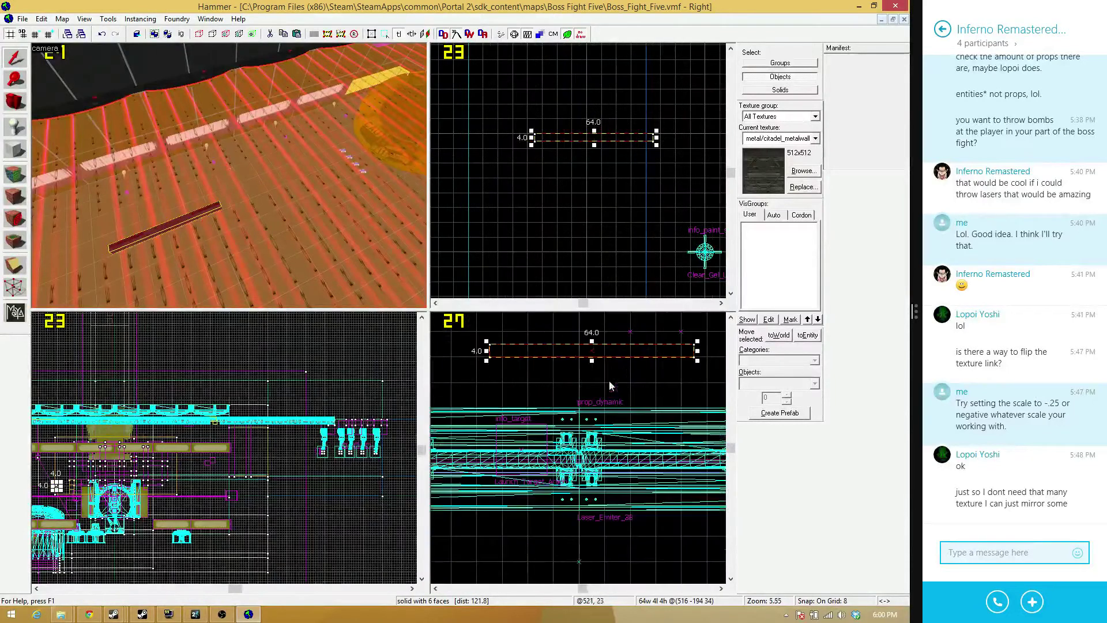
left_click_drag(628, 359, 666, 370)
scroll(629, 375, "down", 3)
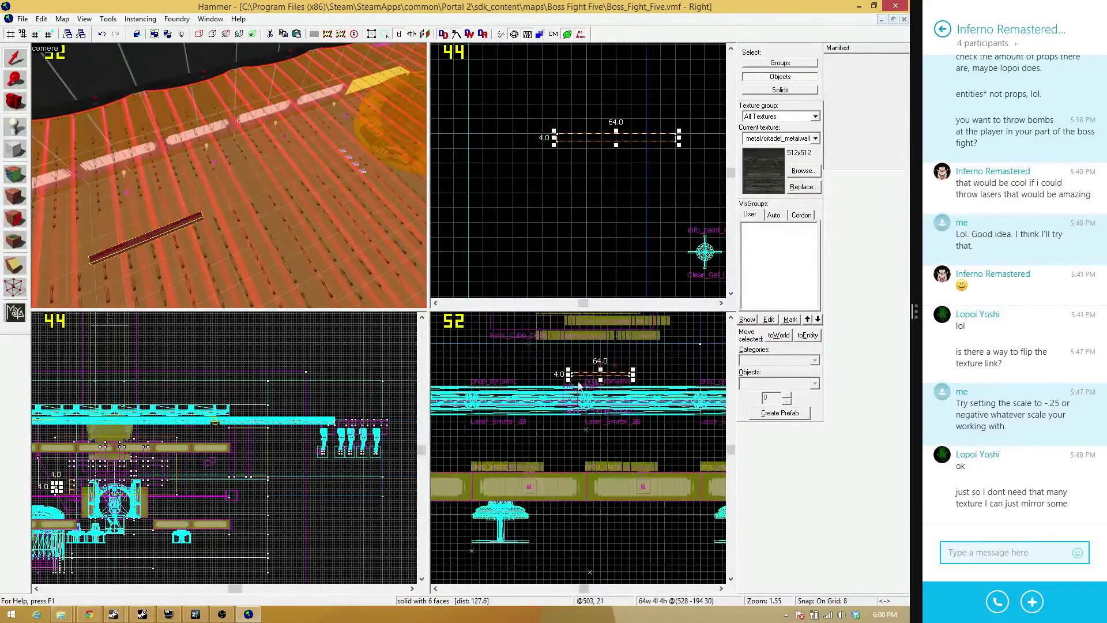
left_click_drag(594, 380, 628, 381)
Set the grid snap to 32 and raise the metal block to 544 -194 62
key("bracketright")
key("bracketright")
key("bracketright")
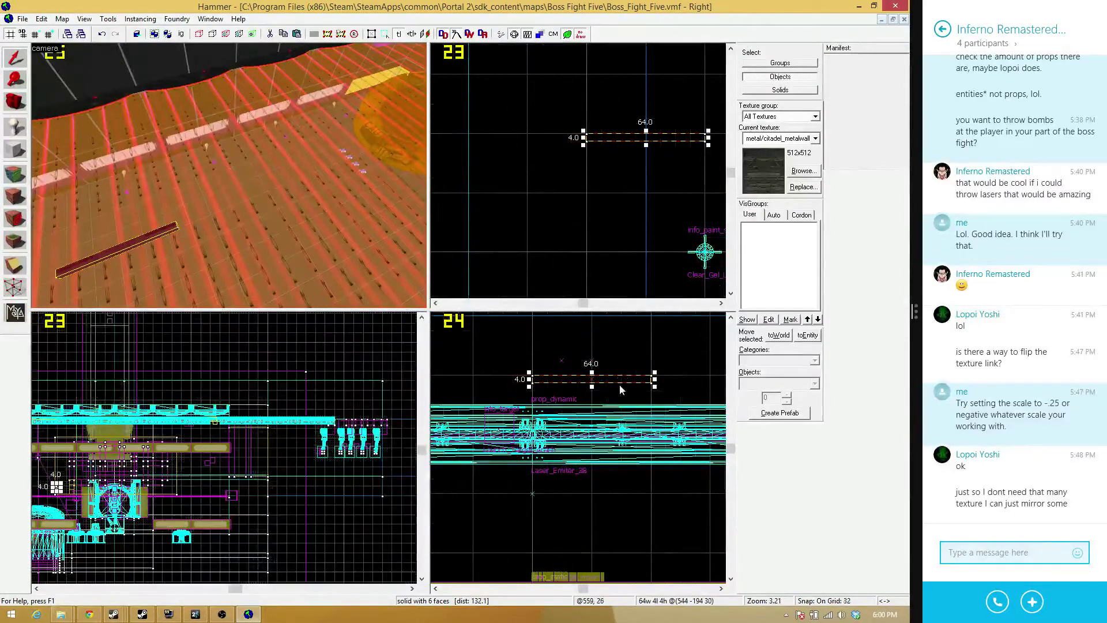
left_click_drag(600, 379, 604, 334)
scroll(588, 239, "down", 2)
scroll(614, 230, "up", 2)
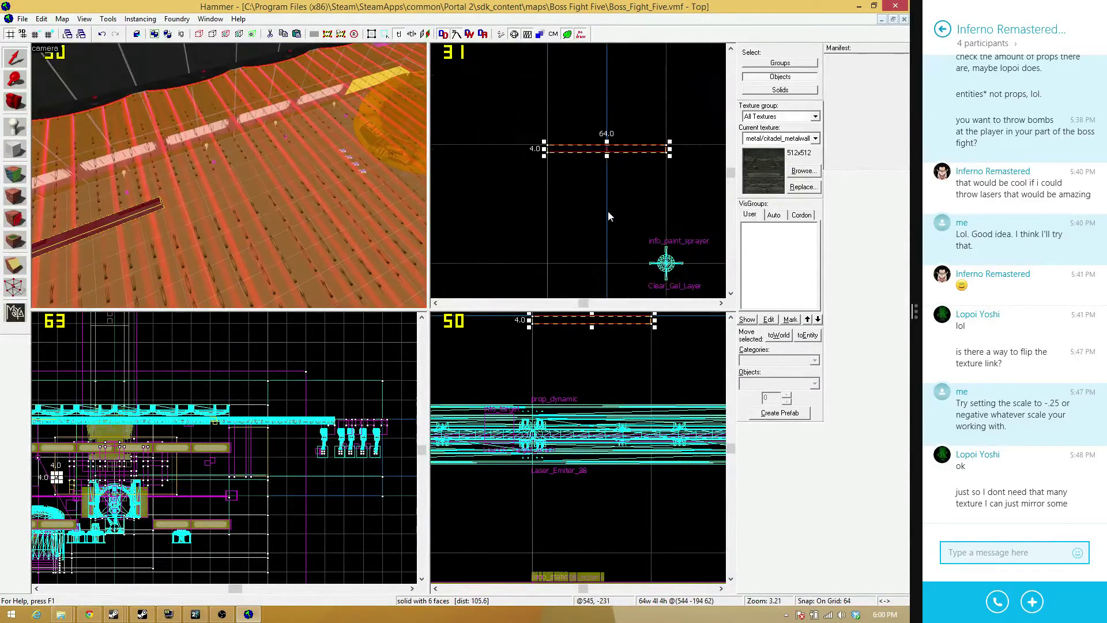
Place a copy of the metal block parallel to the original at 544 -254 62 and check both from above
left_click_drag(633, 149, 631, 260)
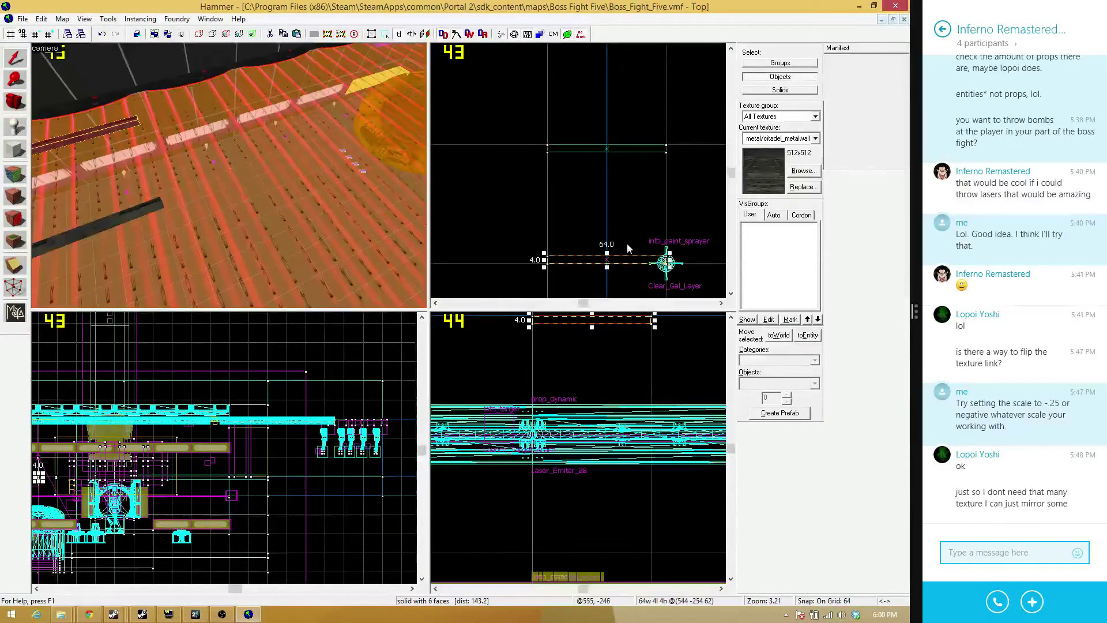
key("z")
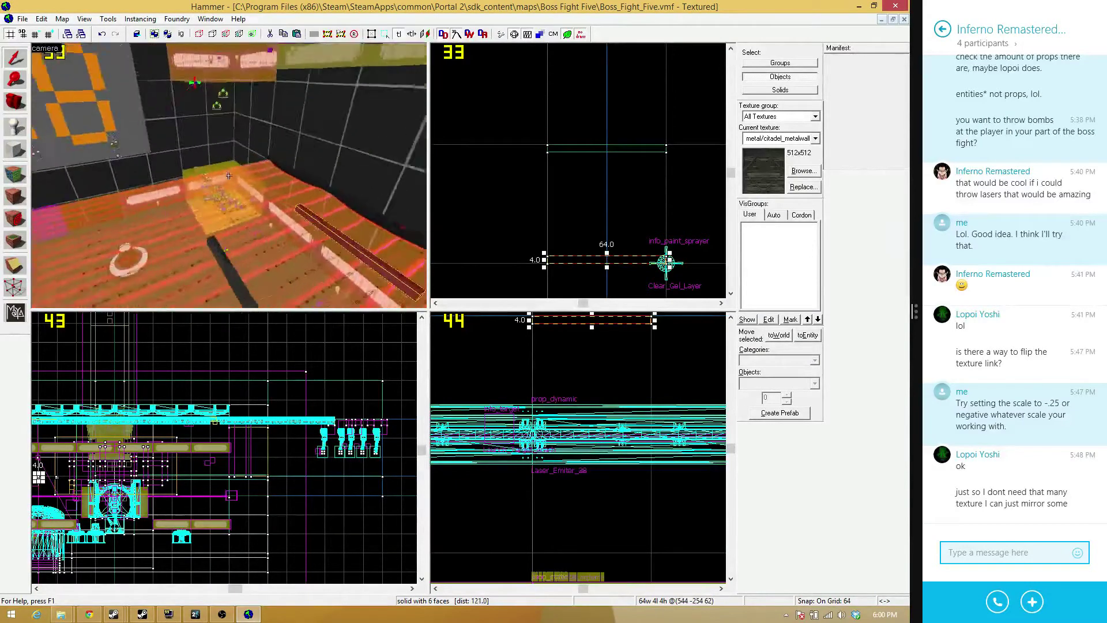
key("s")
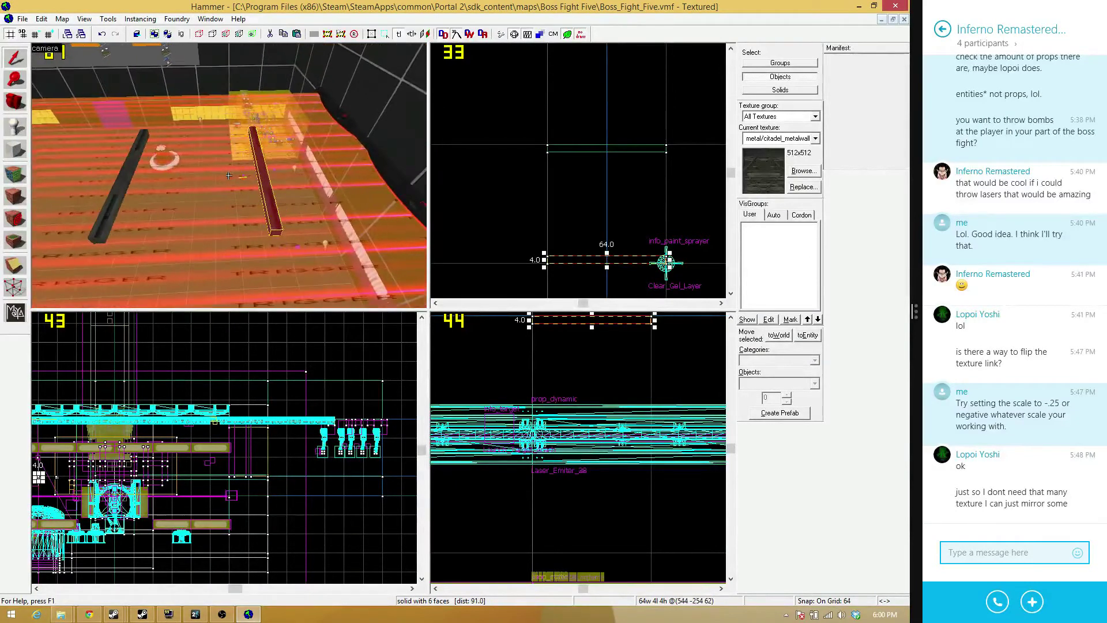
key("d")
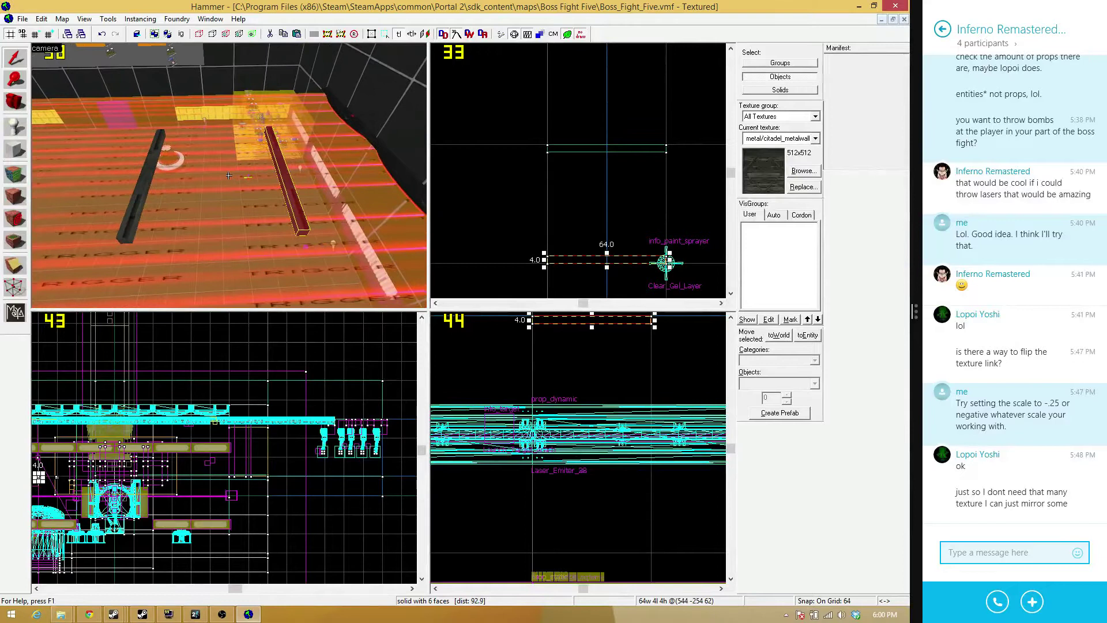
key("Left")
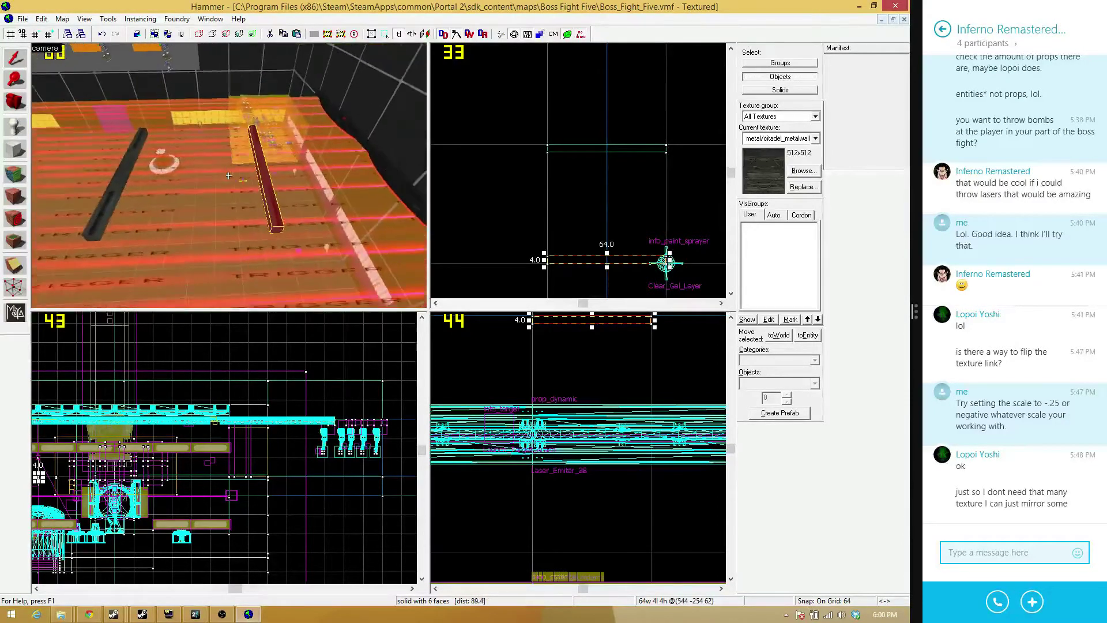
key("z")
Try to tie both metal blocks together as one entity with the class func_brush
left_click(137, 179, "ctrl")
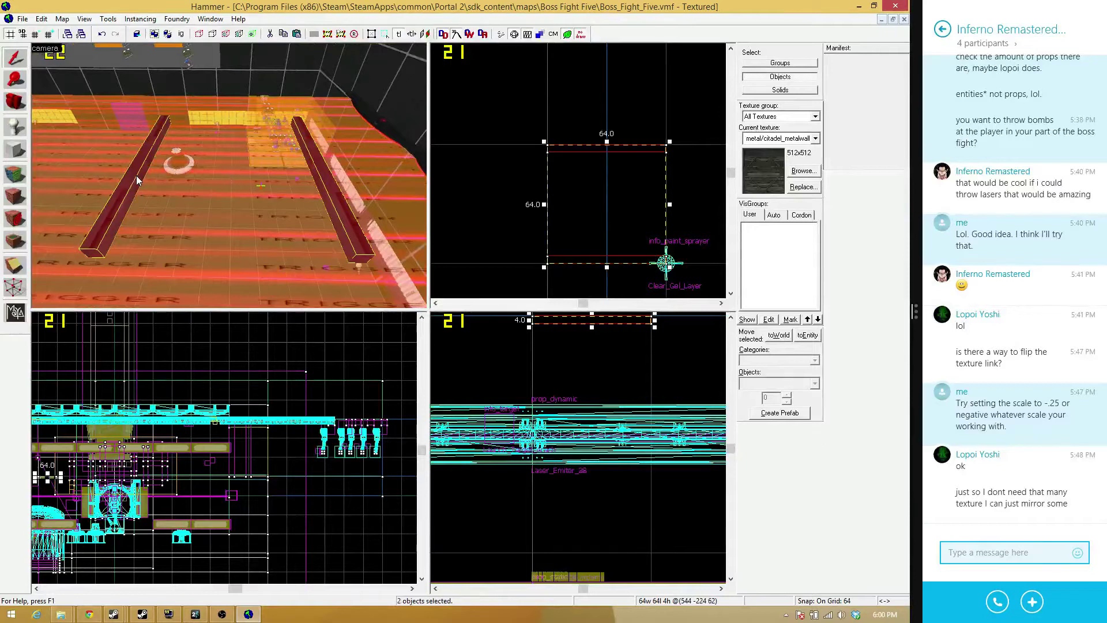
key("alt+Return")
left_click(137, 181)
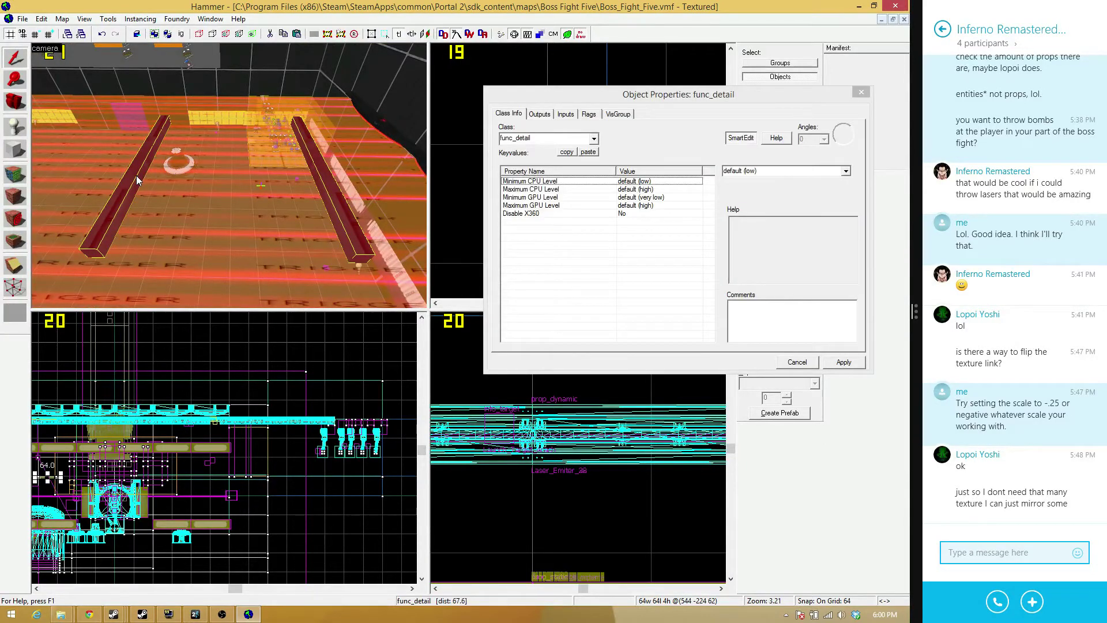
left_click(533, 137)
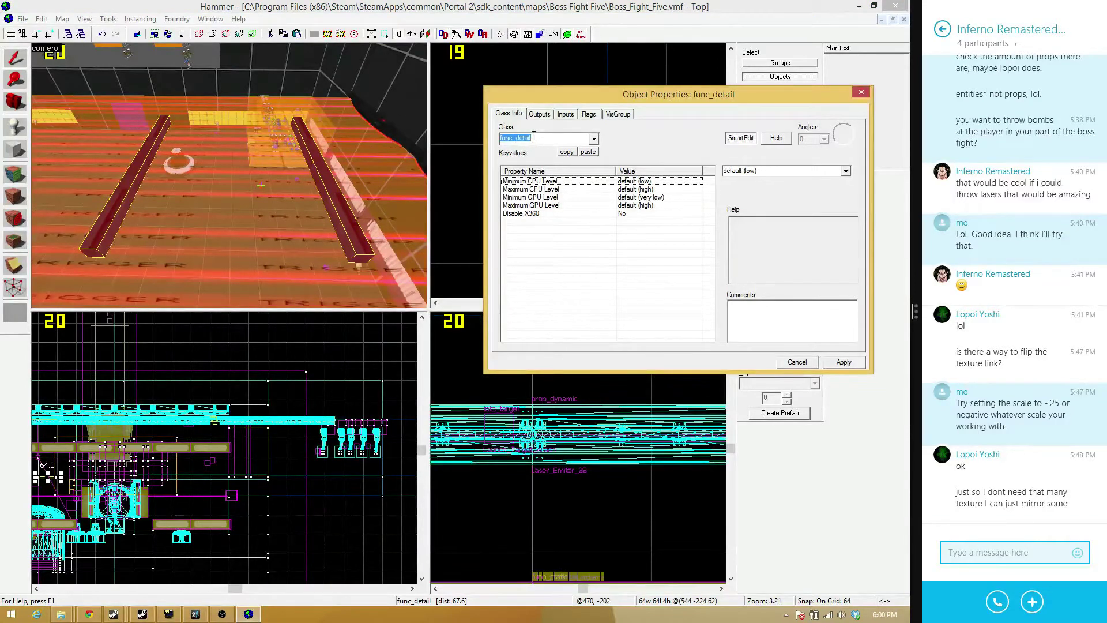
type("fu")
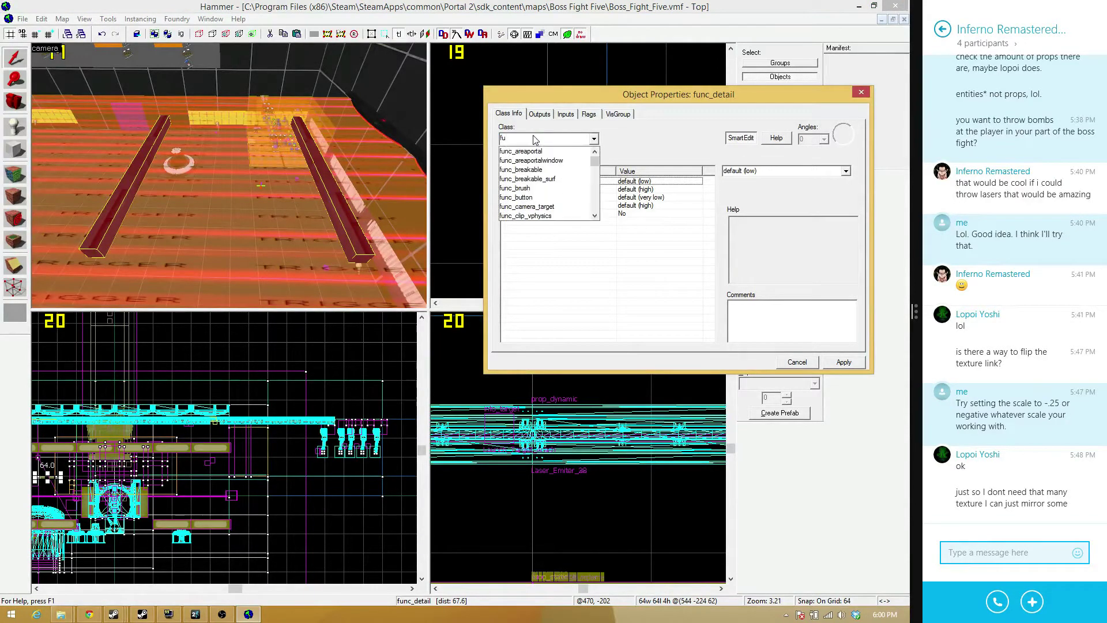
type("nc_Brush")
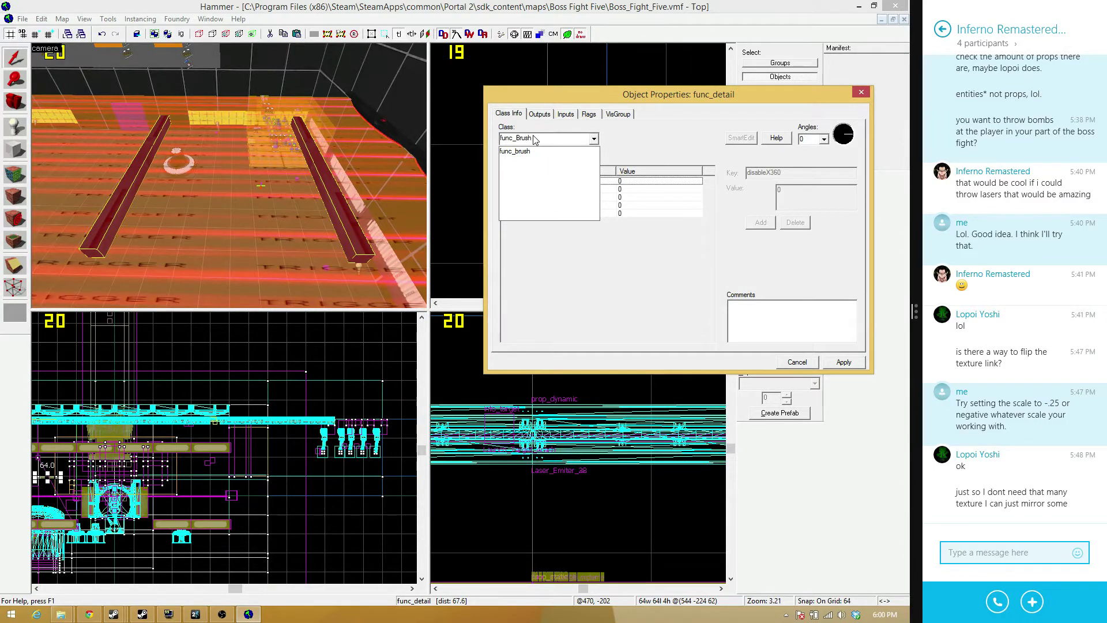
left_click(531, 150)
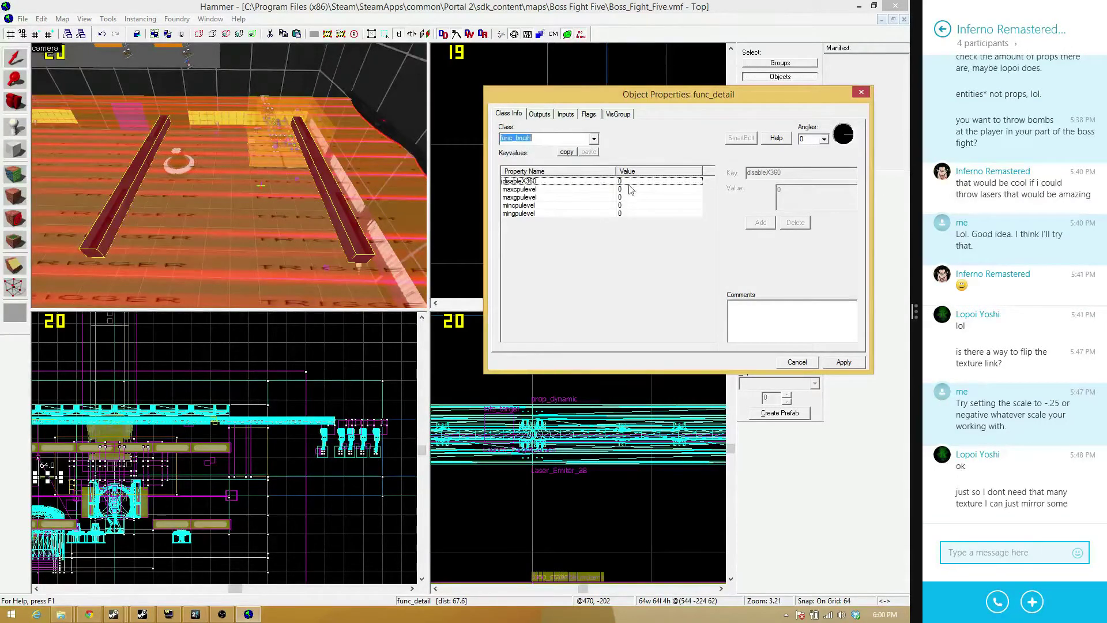
left_click(830, 362)
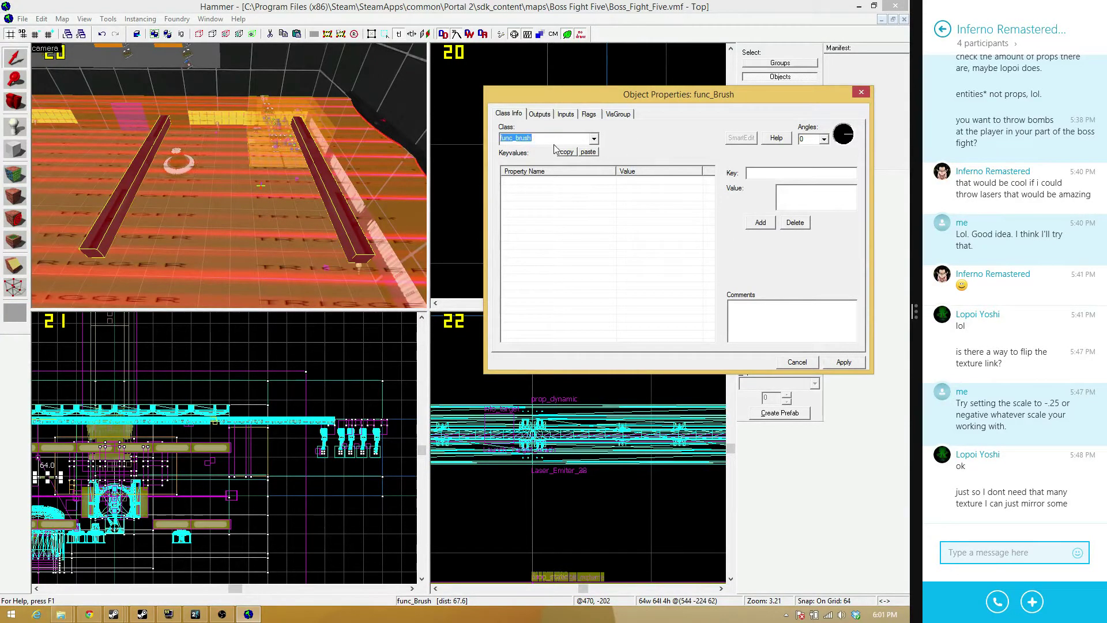
Try to reapply the func_brush class to the combined entity and close its properties
type("func")
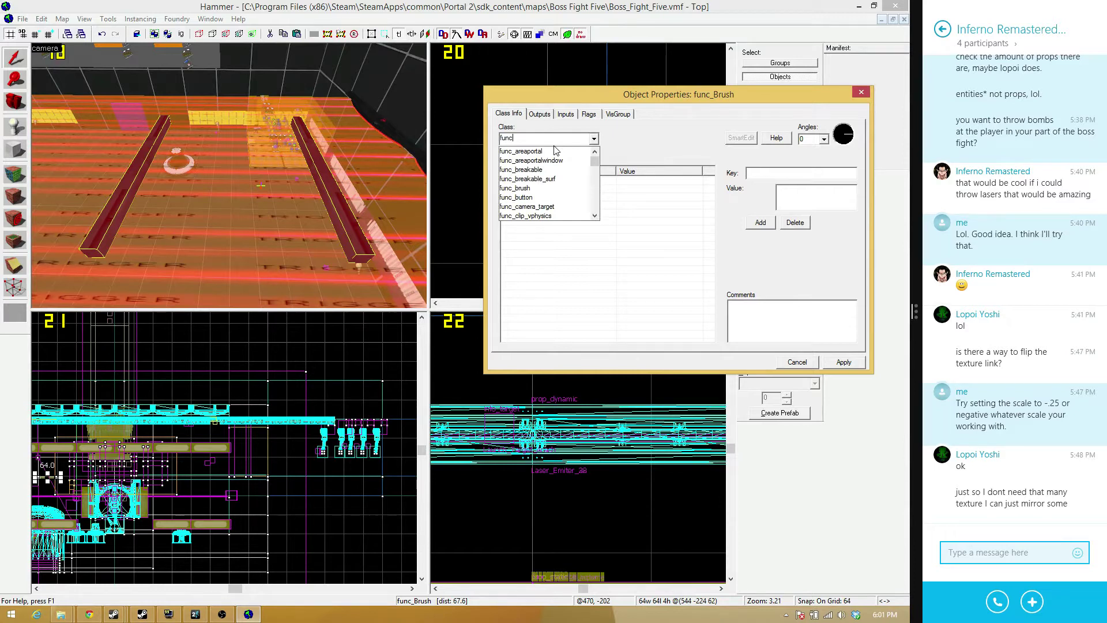
type("_Brush")
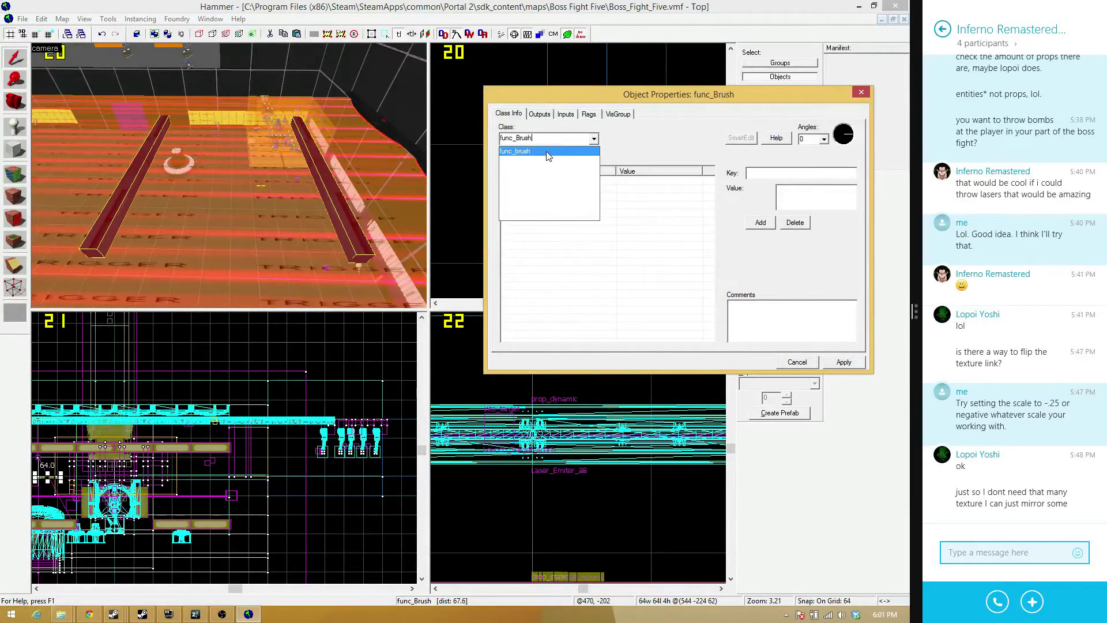
left_click(549, 153)
left_click(849, 364)
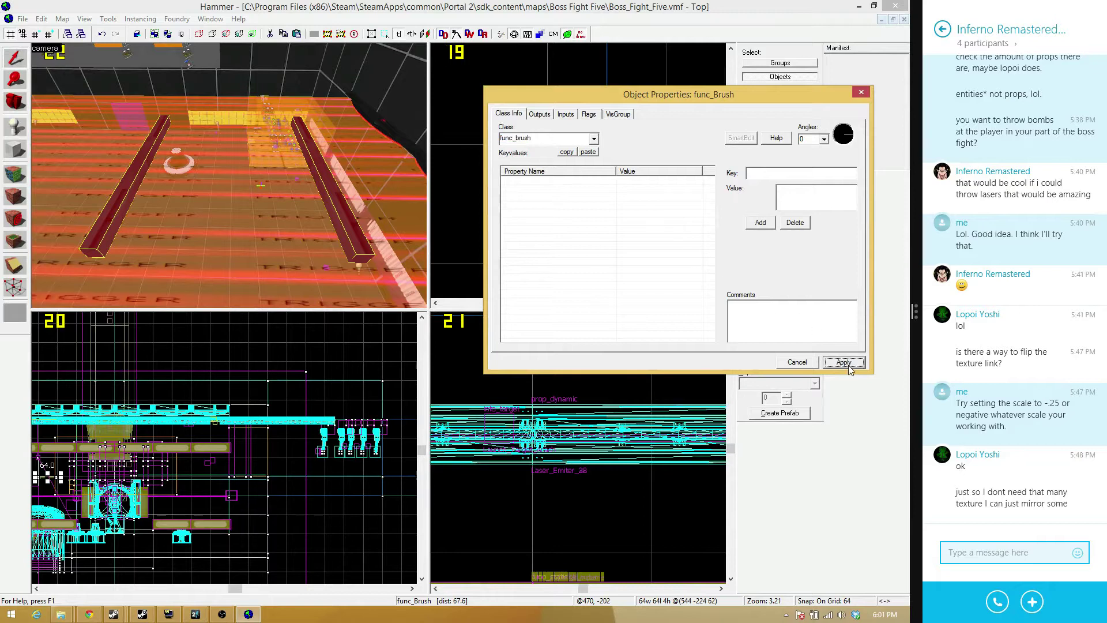
left_click(774, 5)
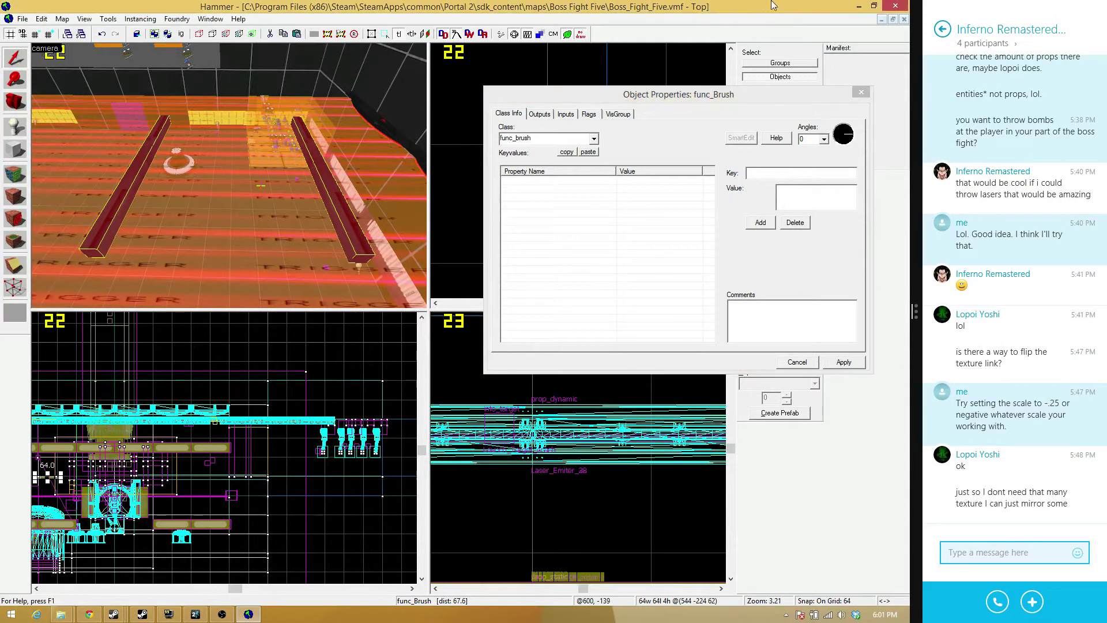
left_click(862, 93)
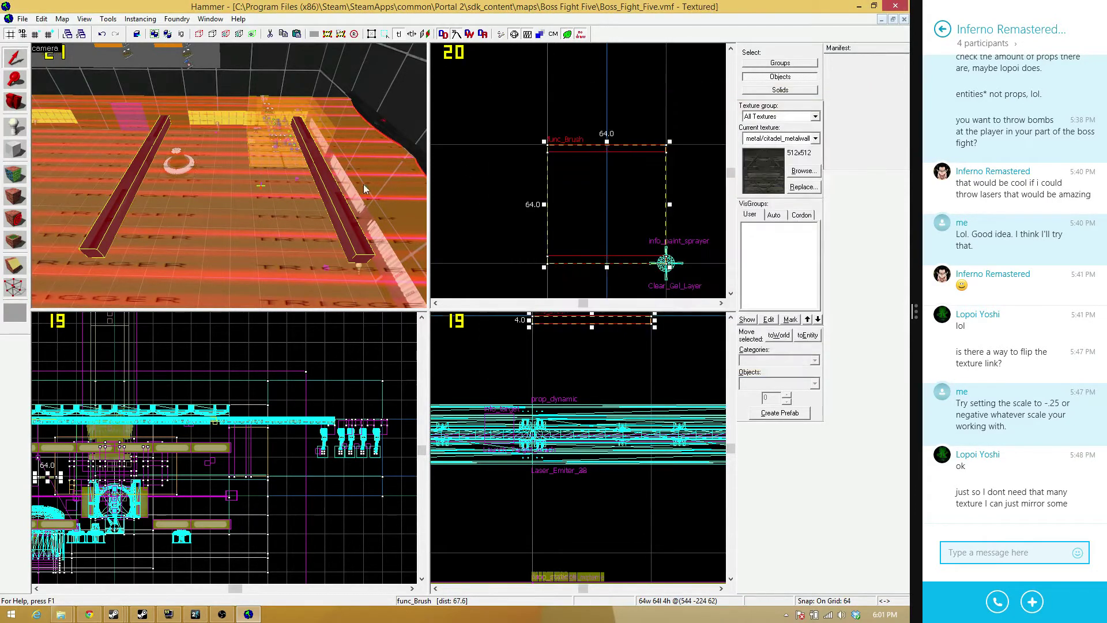
Tie only the copied metal block at 544 -254 62 to an entity with the class func_brush
left_click(340, 158)
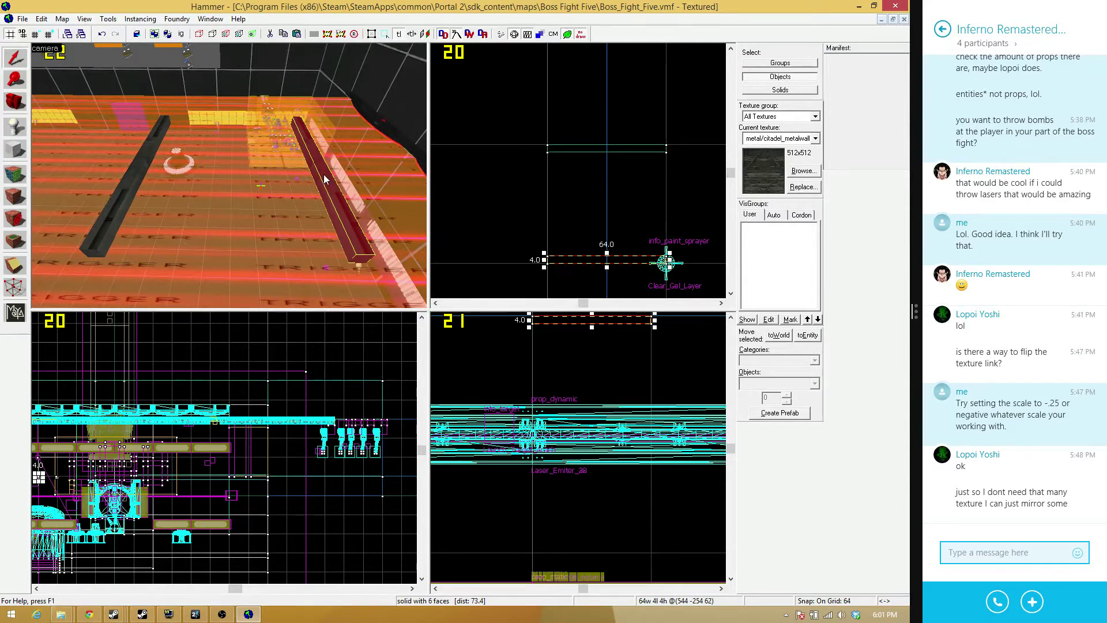
key("alt+Return")
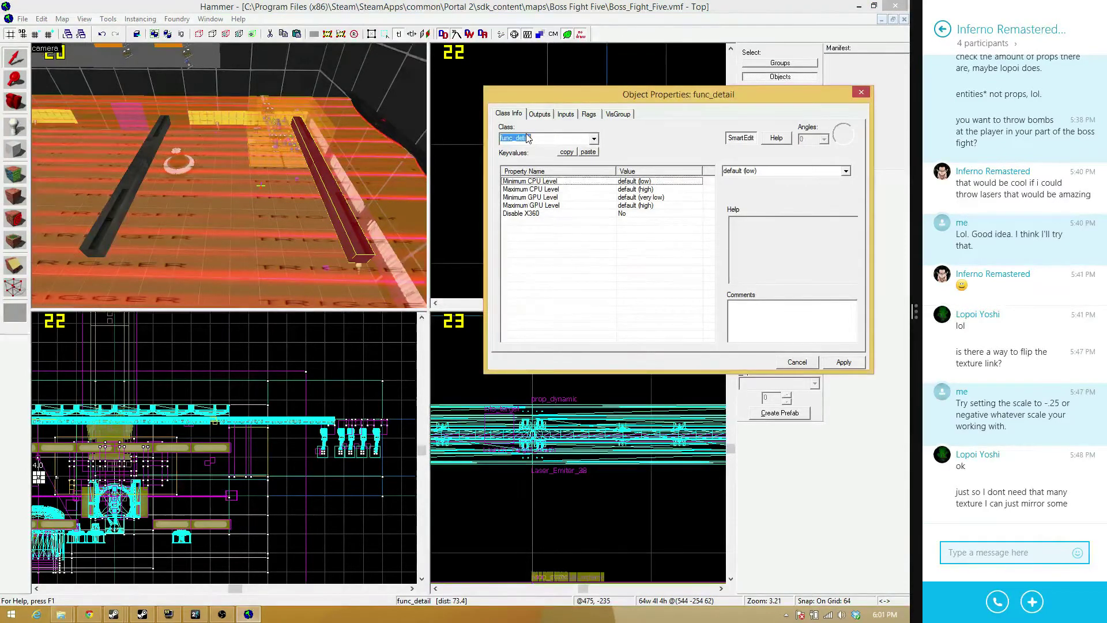
type("bunc")
key("BackSpace")
key("BackSpace")
key("BackSpace")
type("func_")
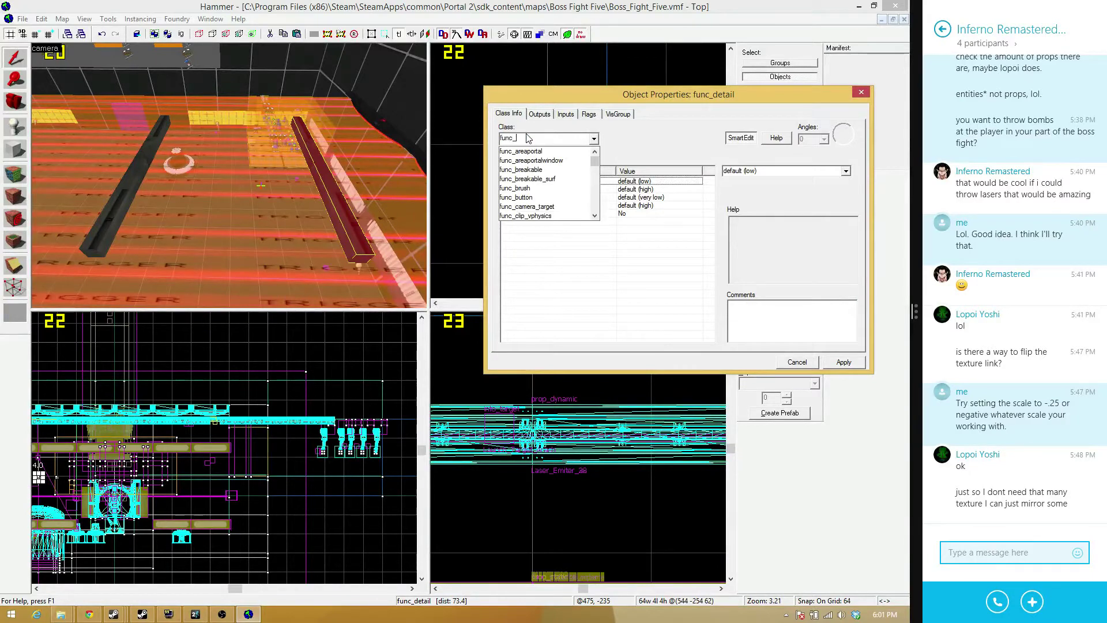
type("bru")
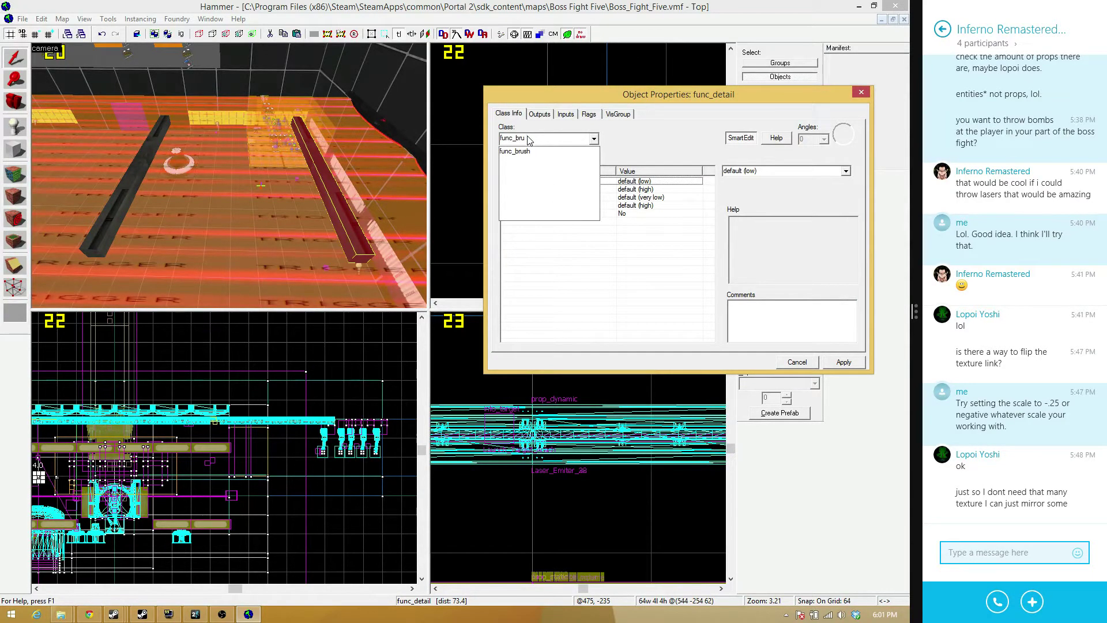
left_click(537, 151)
left_click(845, 363)
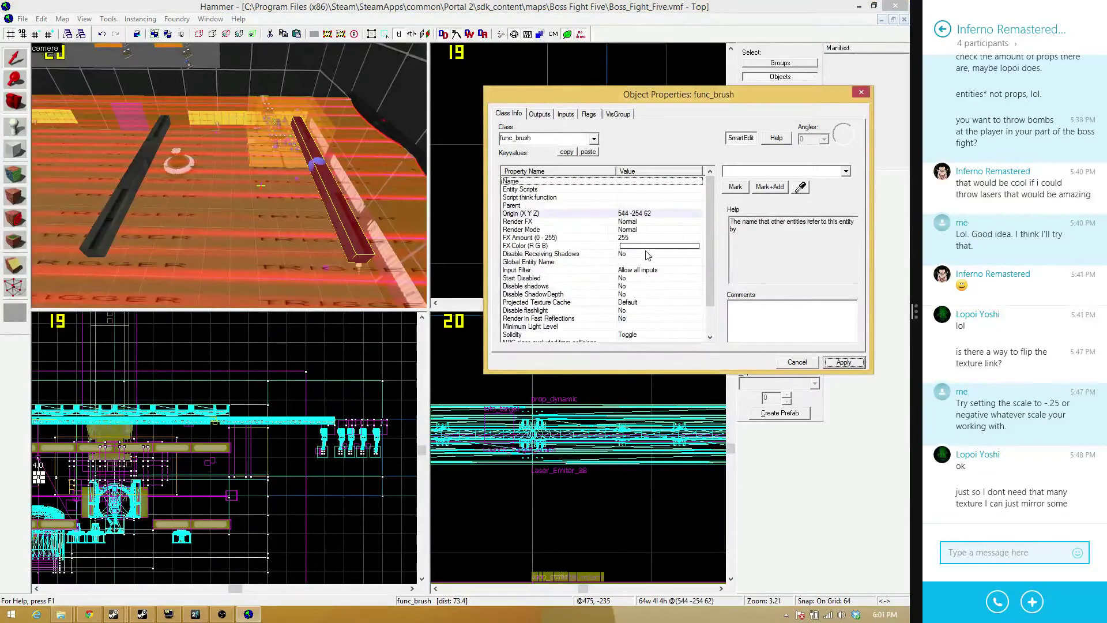
Set the copied block's Solidity to Never Solid
left_click(669, 334)
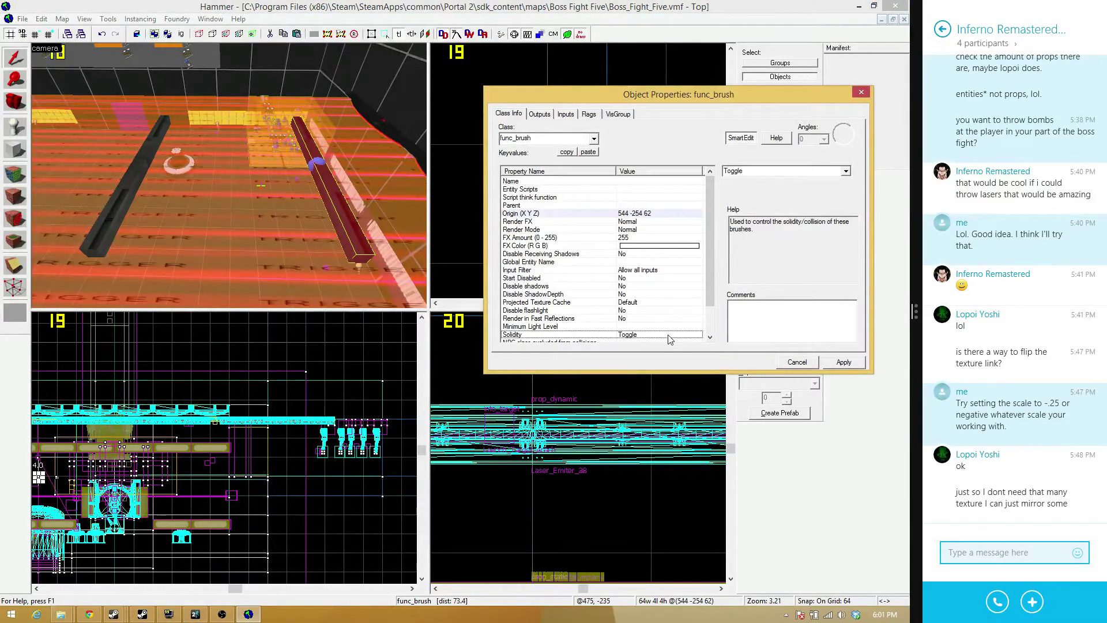
left_click(846, 171)
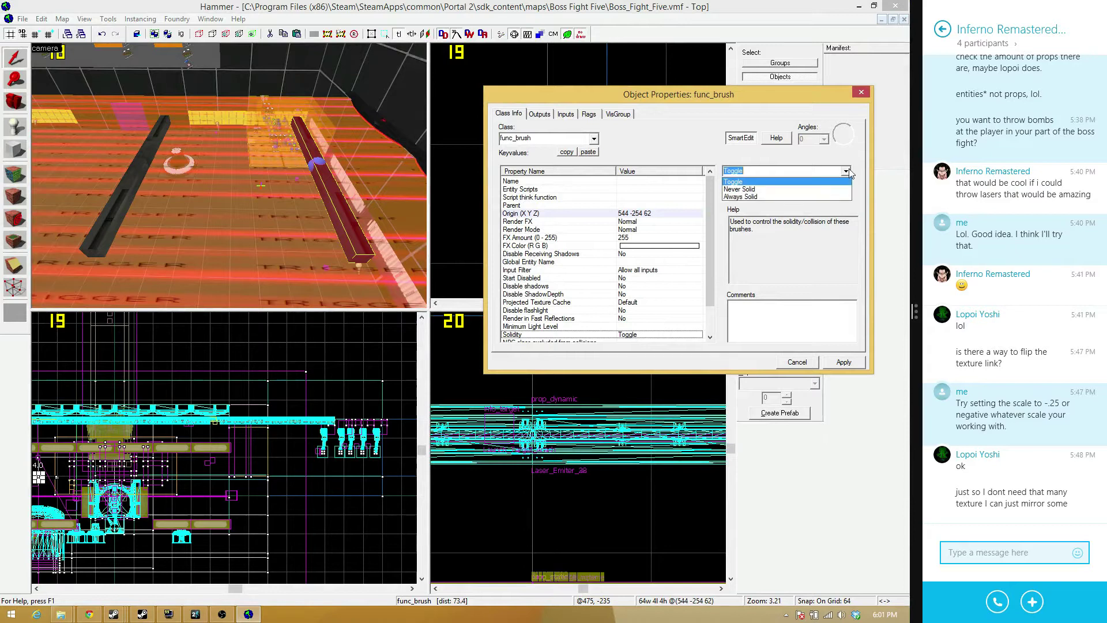
left_click(823, 190)
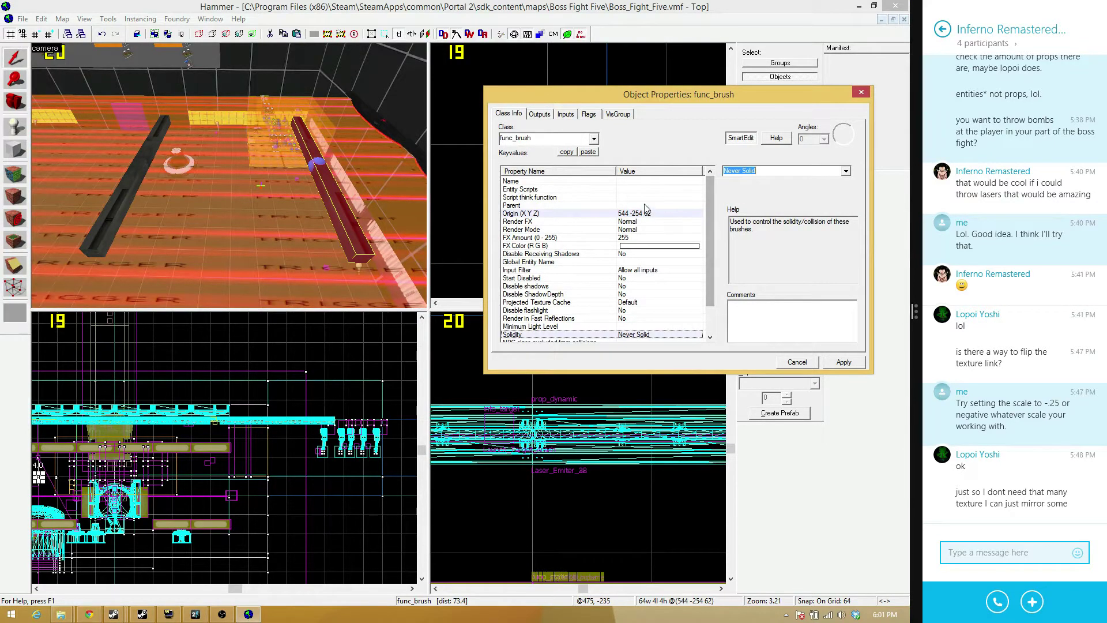
Tie the original metal block to an entity and paste the copied block's func_brush keyvalues onto it
left_click(237, 194)
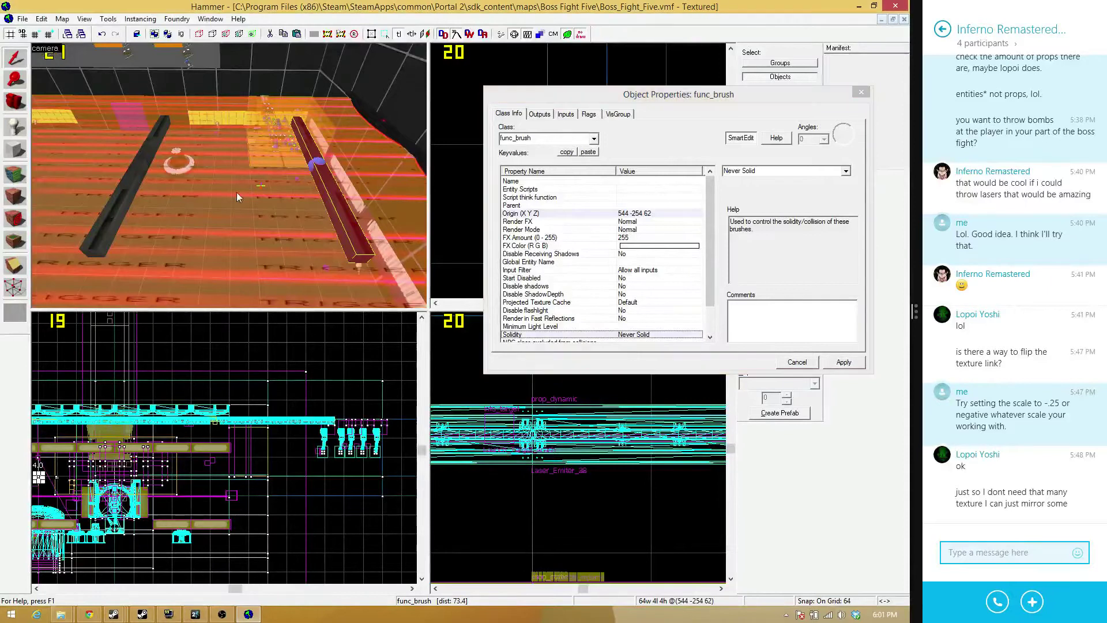
left_click(119, 192)
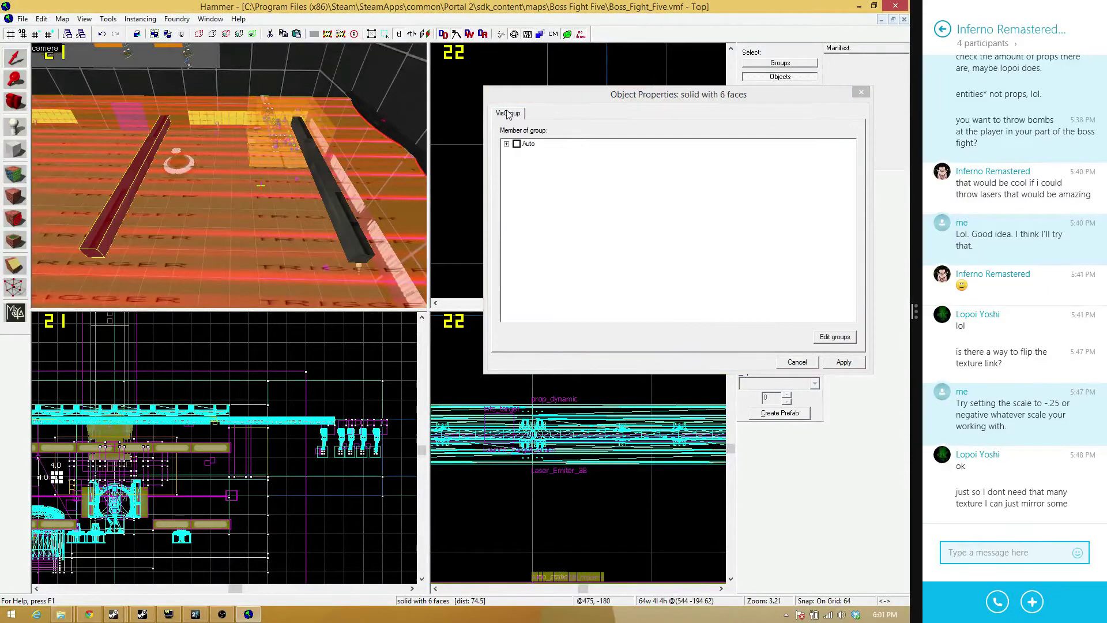
key("ctrl+t")
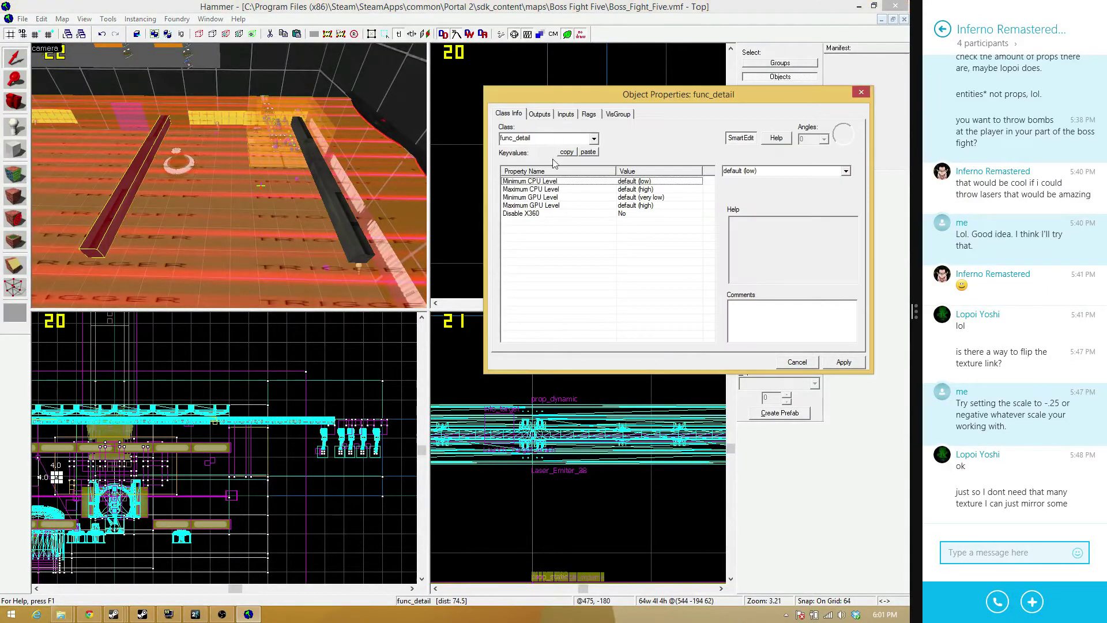
left_click(590, 154)
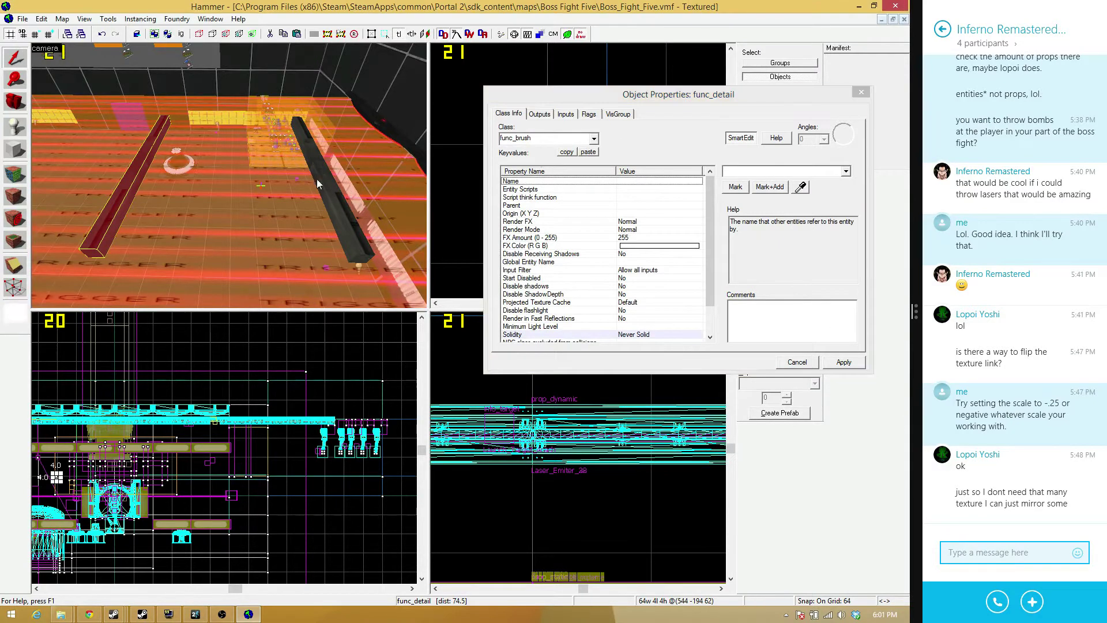
key("w")
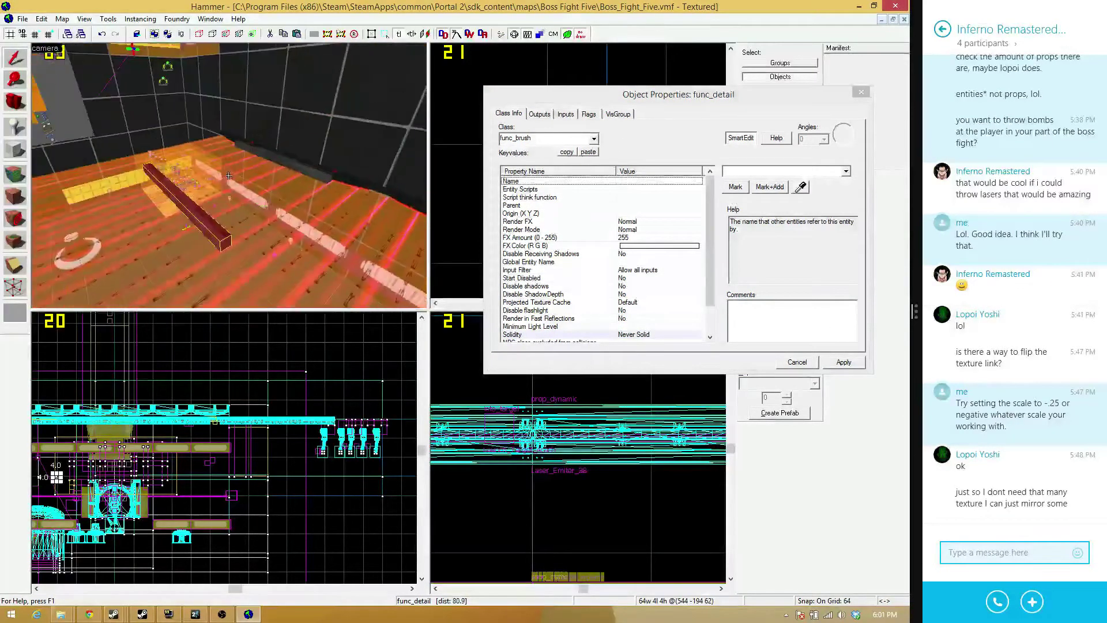
key("w")
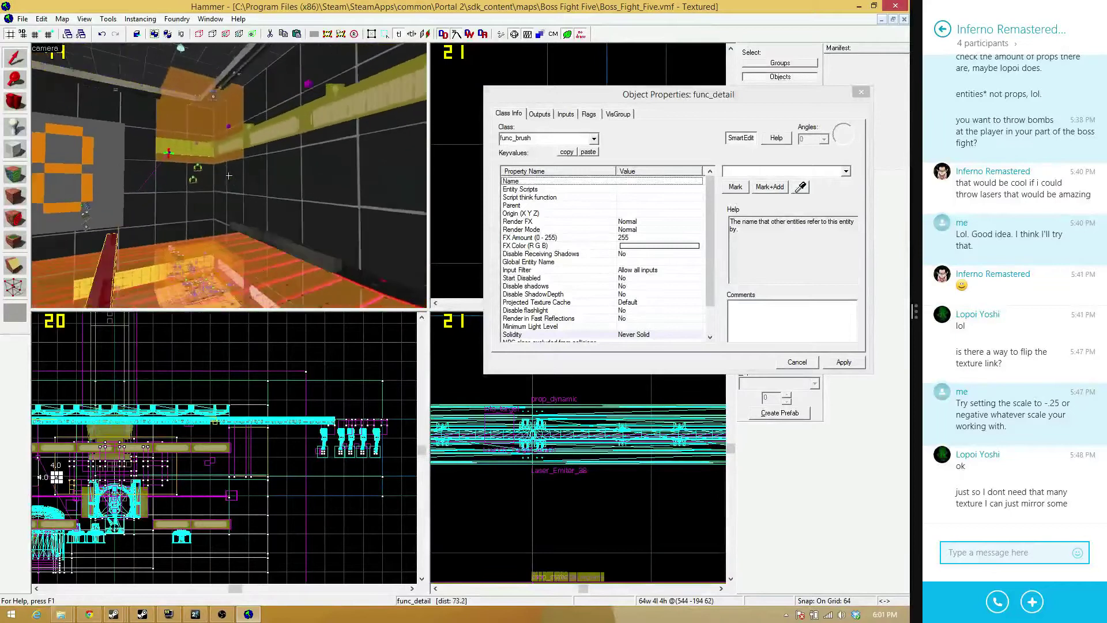
key("w")
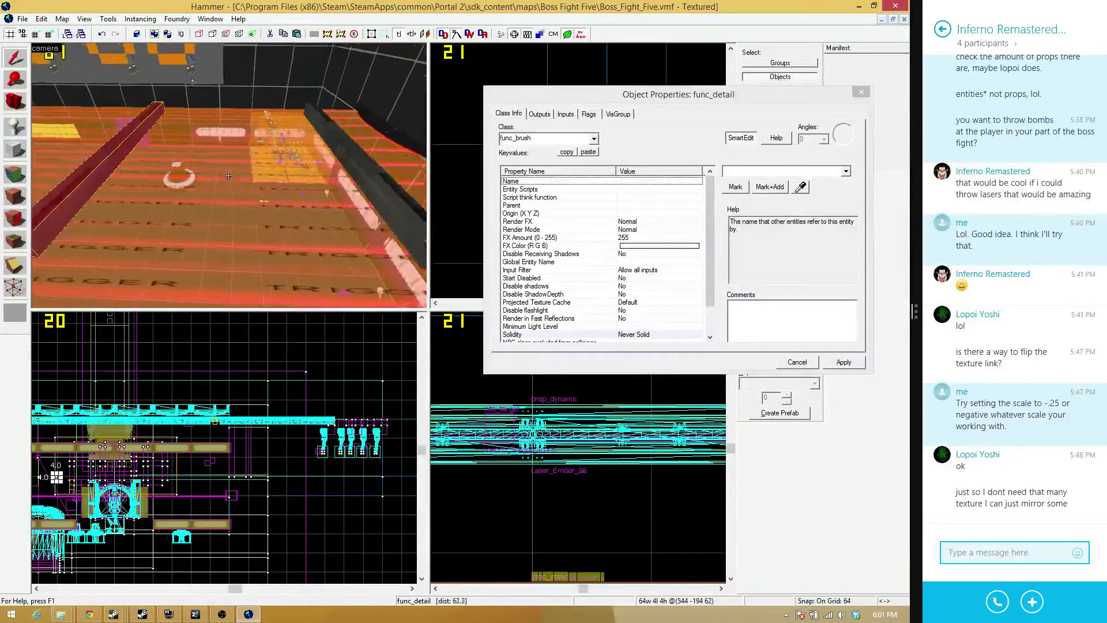
key("s")
key("z")
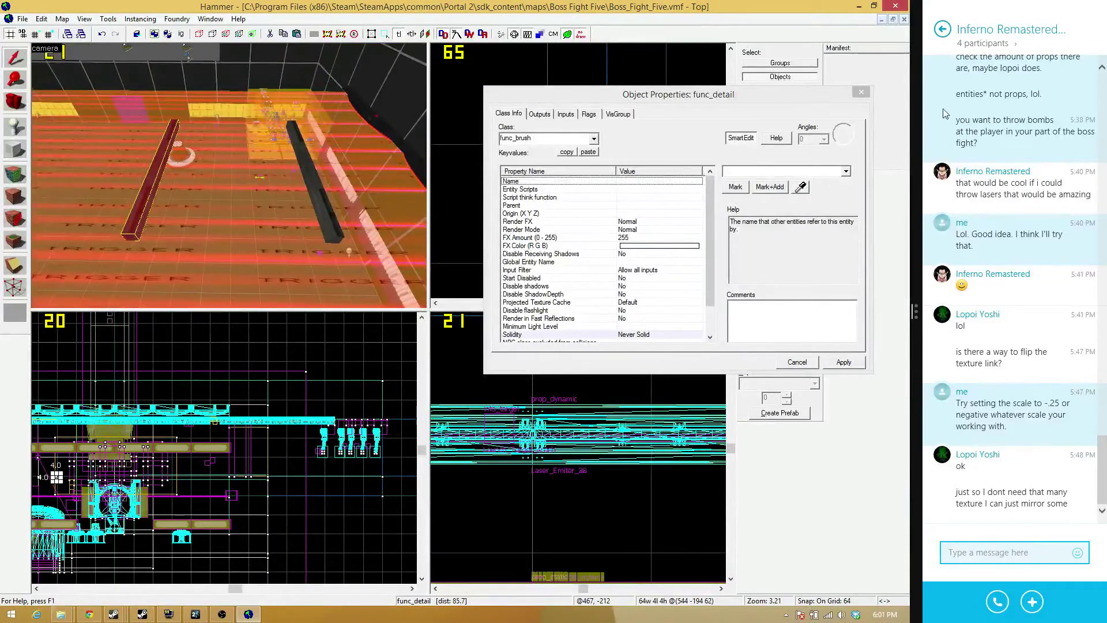
left_click(862, 92)
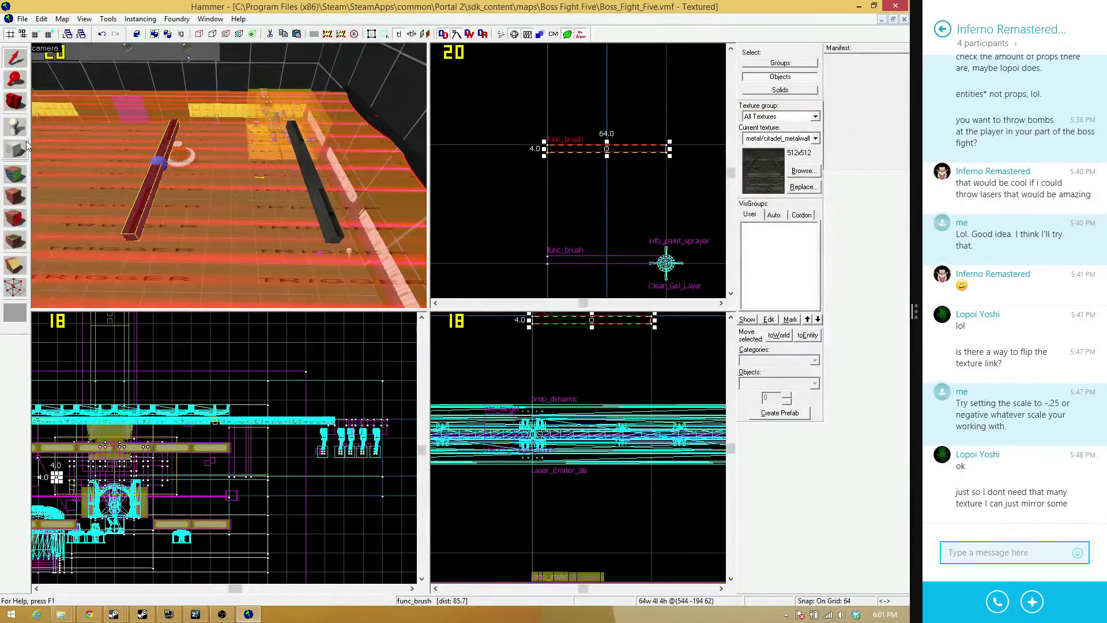
Place a copy of the original func_brush block on its other side at 544 -130 62
scroll(627, 154, "down", 3)
scroll(627, 154, "up", 3)
left_click_drag(628, 154, 644, 80, "shift")
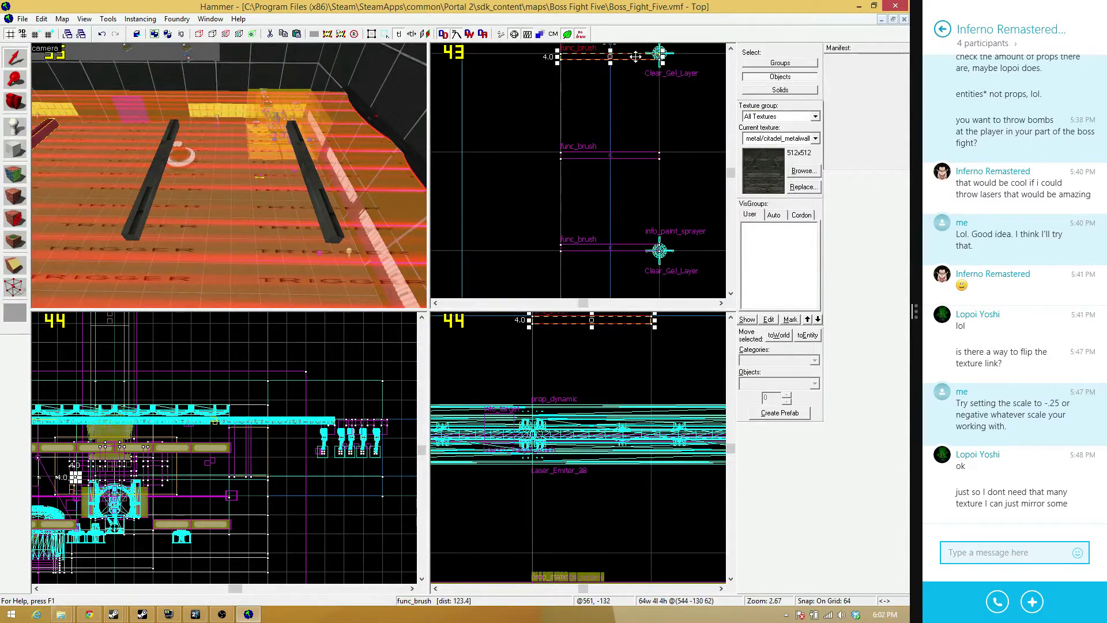
Undo the last block placement and stretch the func_brush copy to 64w 64l 4h so it spans between the two metal blocks
key("ctrl+z")
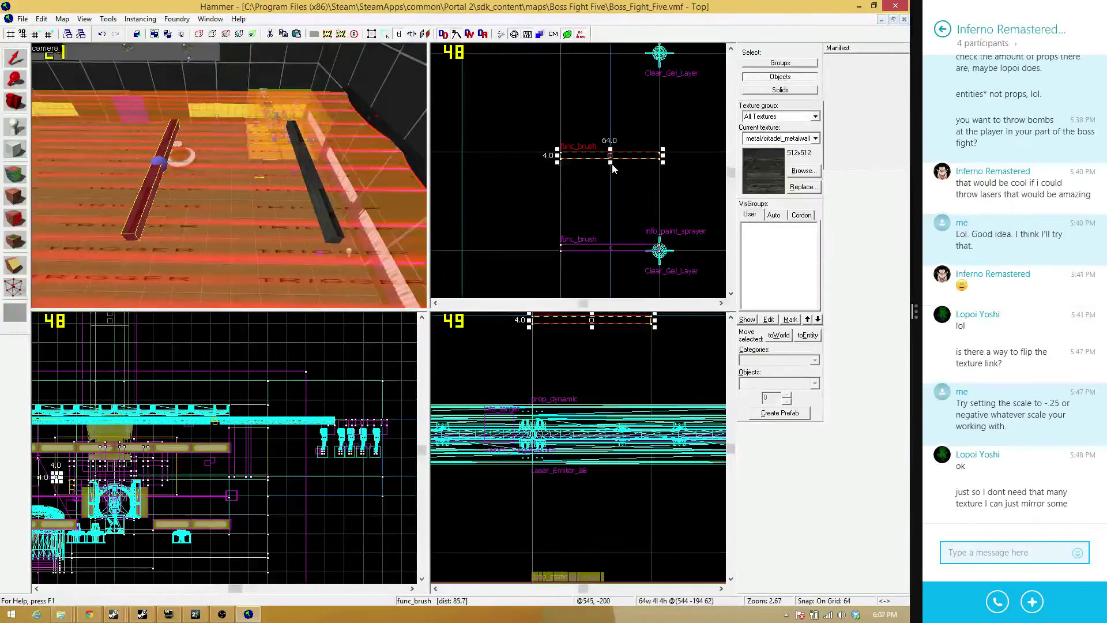
left_click_drag(610, 162, 610, 255)
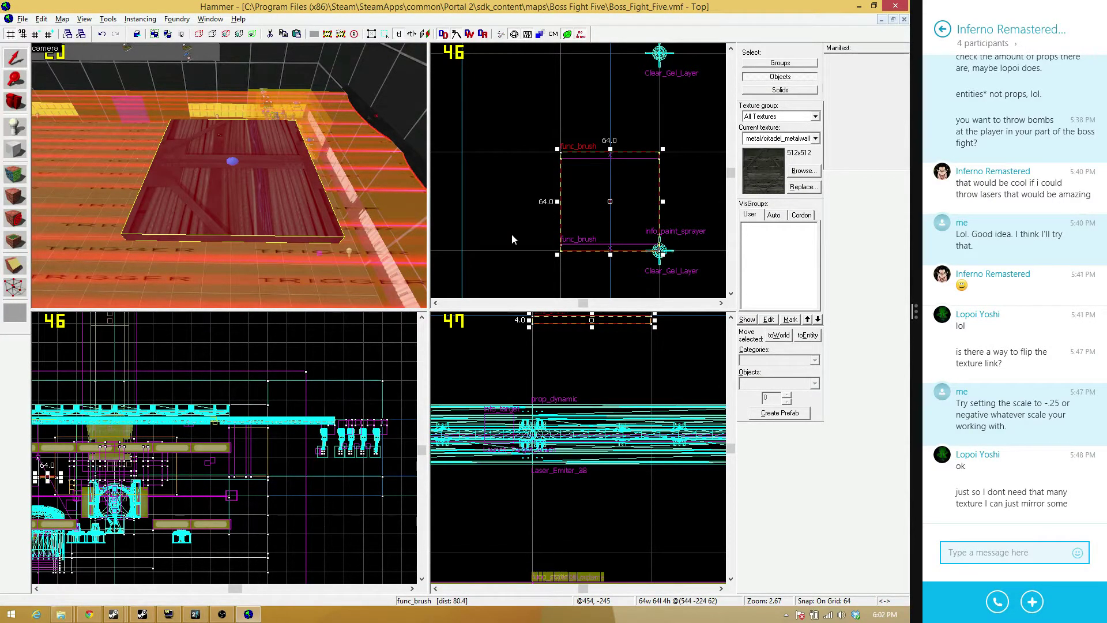
Find the tools/toolsinvisible texture with the filter inv and apply it to all faces of the stretched block
left_click(815, 173)
type("ir")
type("v")
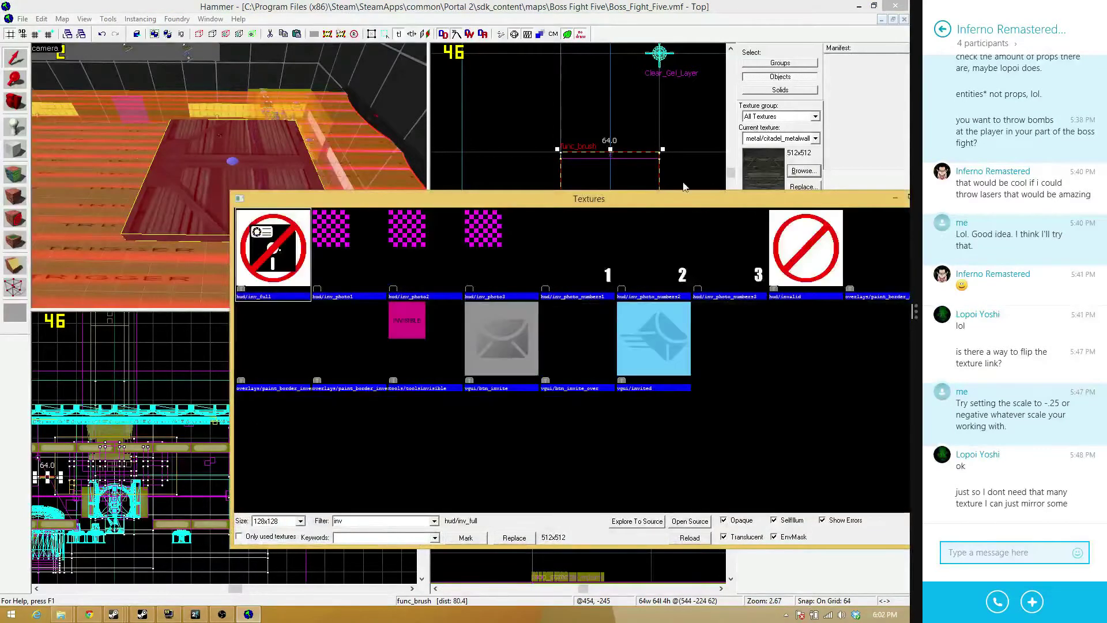
double_click(430, 316)
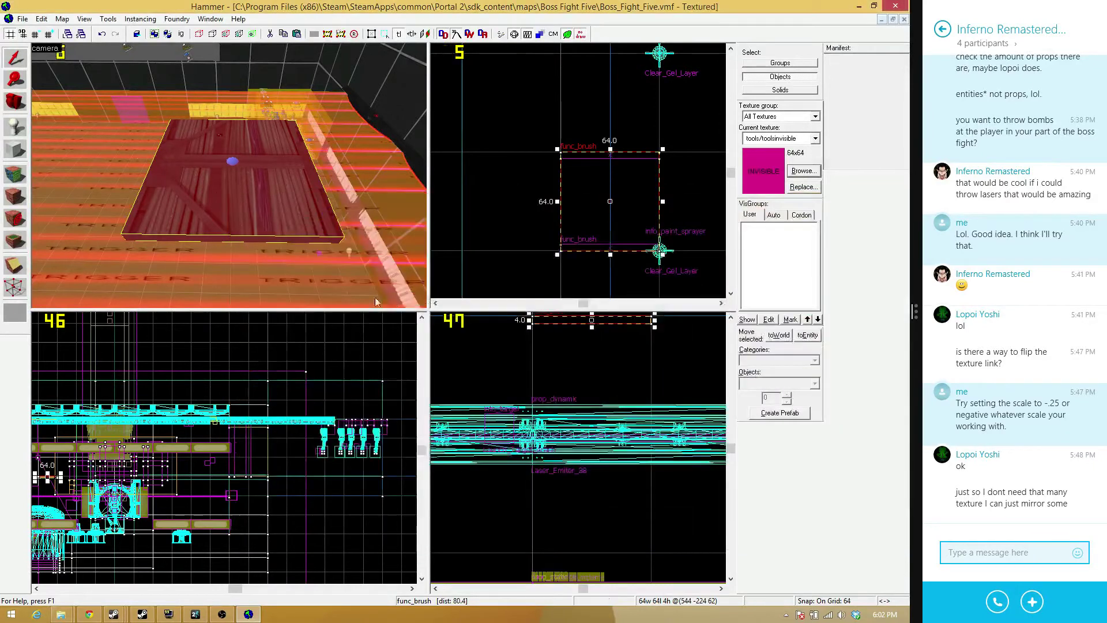
left_click(15, 174)
left_click(504, 316)
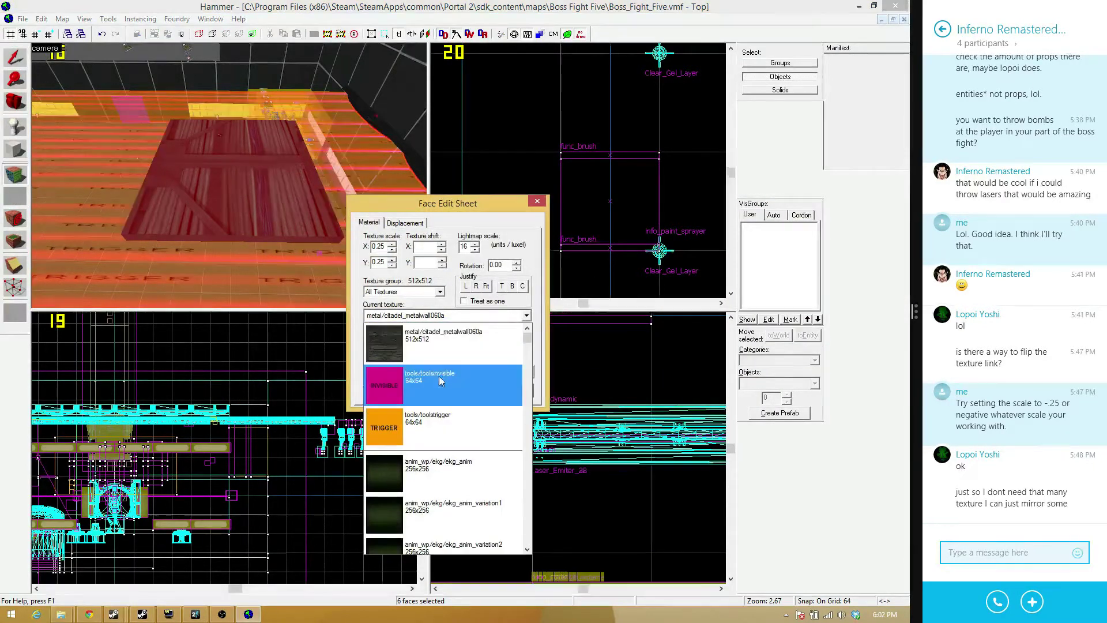
left_click(413, 387)
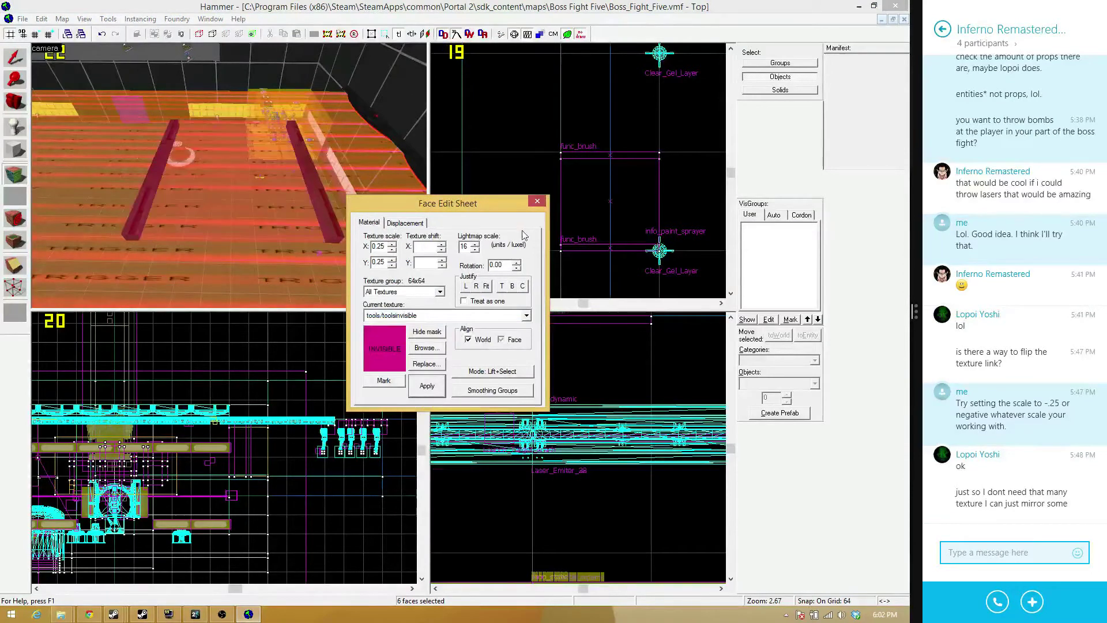
left_click(537, 201)
Change the class of the invisible 64w 64l block to func_physbox and apply it
left_click(264, 182)
key("alt+Return")
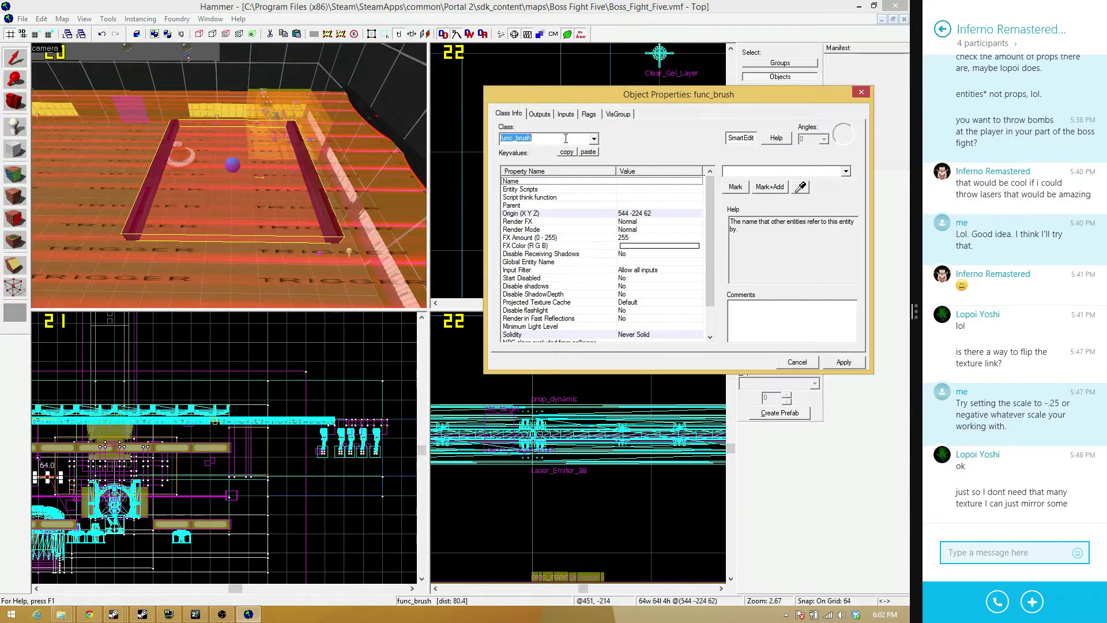
type("physbox")
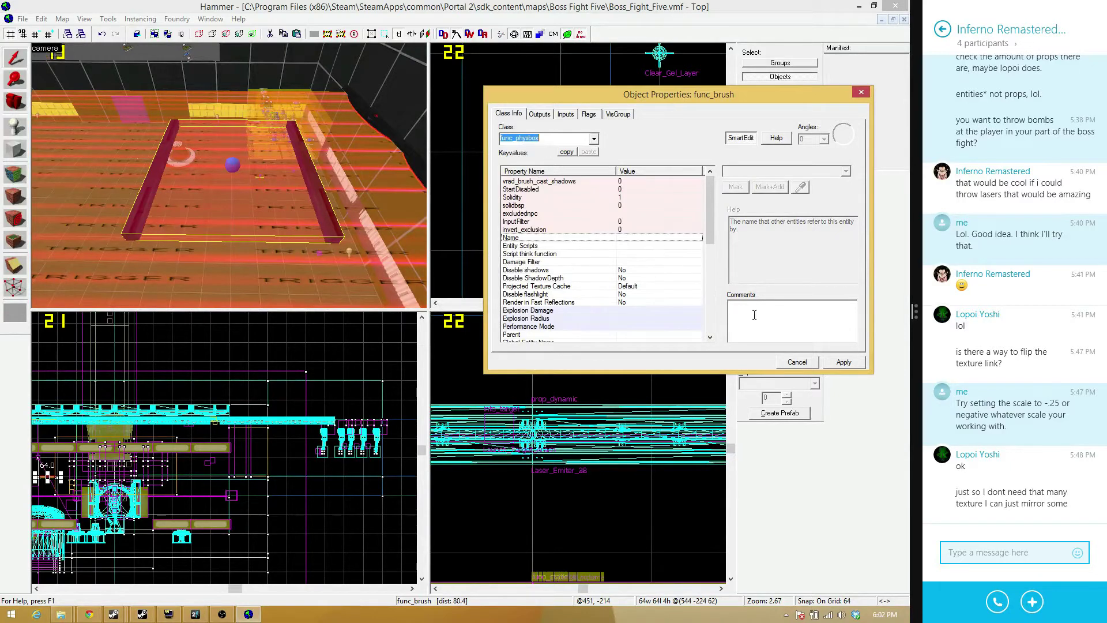
left_click(524, 160)
left_click(843, 363)
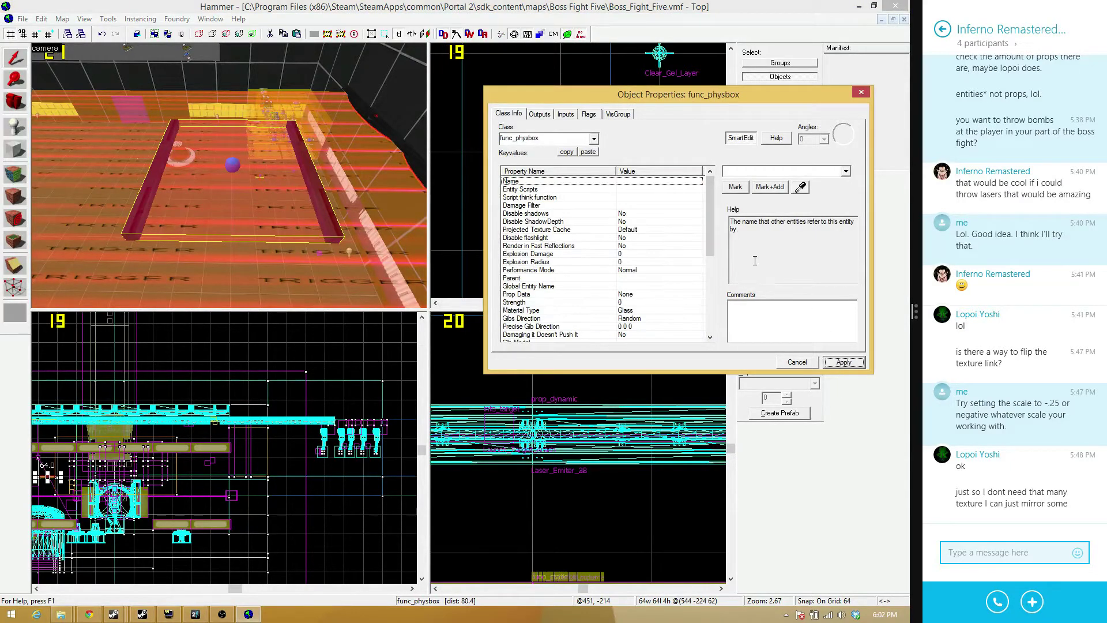
Enable the physbox flags Ignore +USE for Pickup and Don't take physics damage, and disable Generate output on +USE
left_click_drag(709, 226, 705, 308)
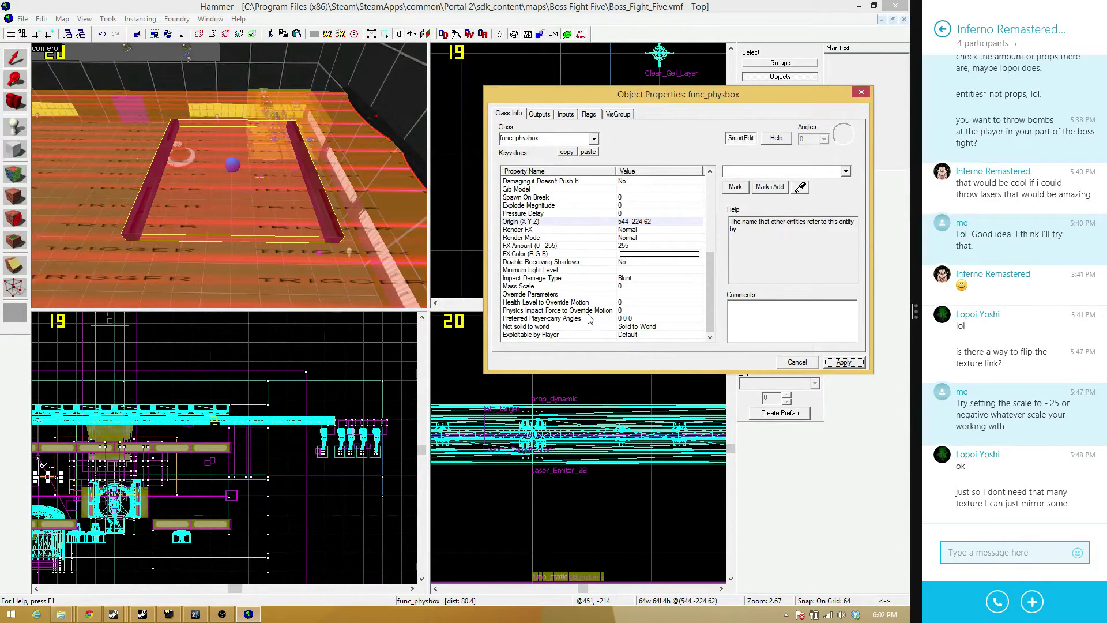
left_click(536, 270)
scroll(535, 273, "up", 1)
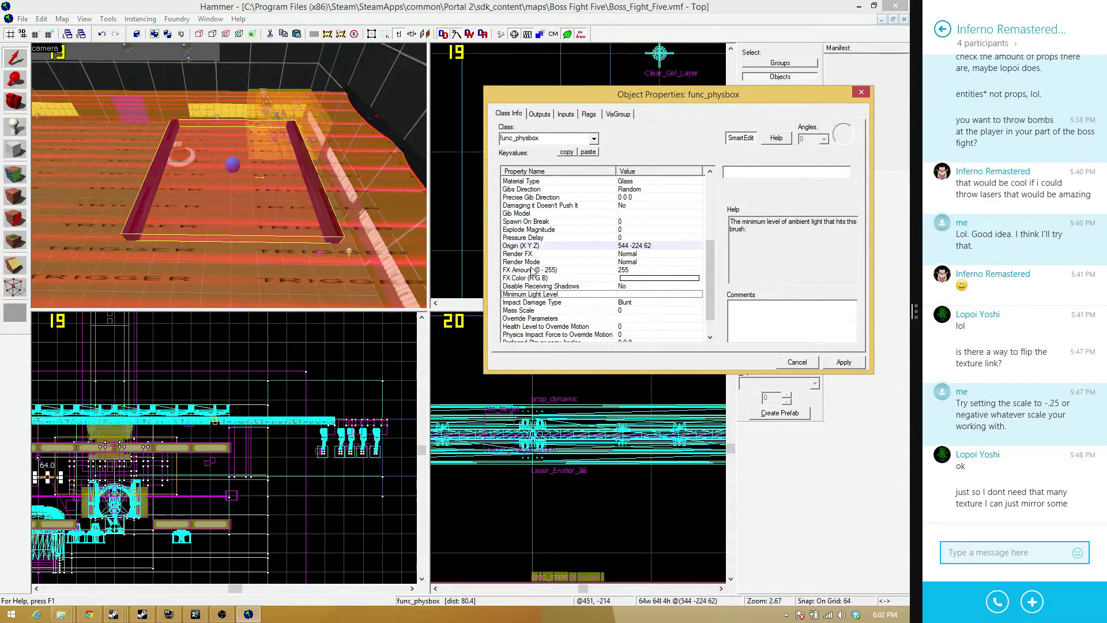
left_click(587, 114)
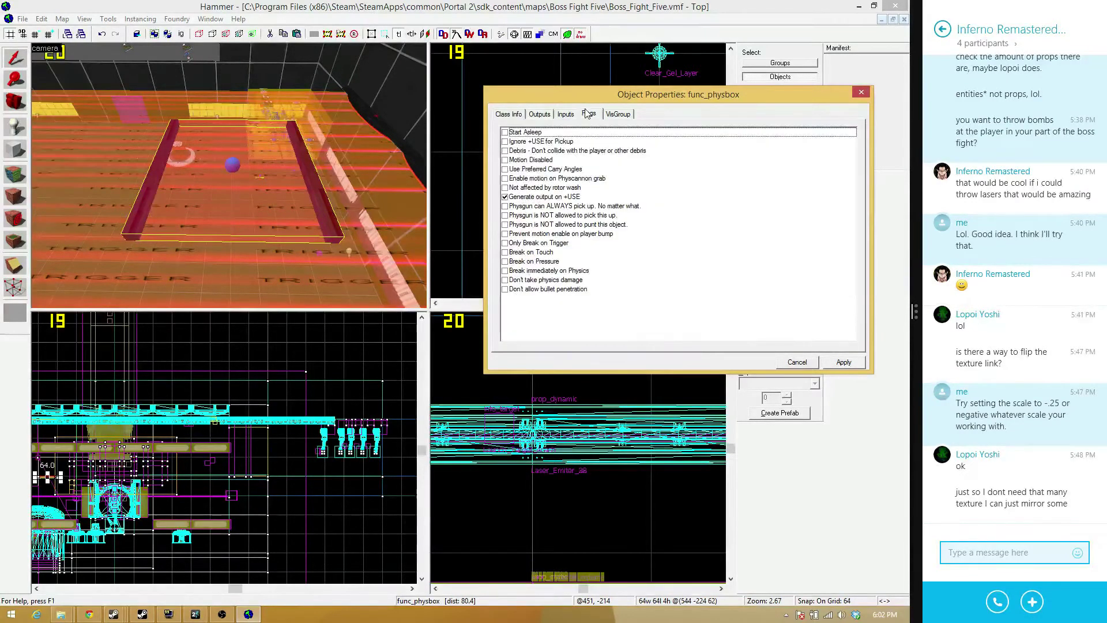
left_click(505, 142)
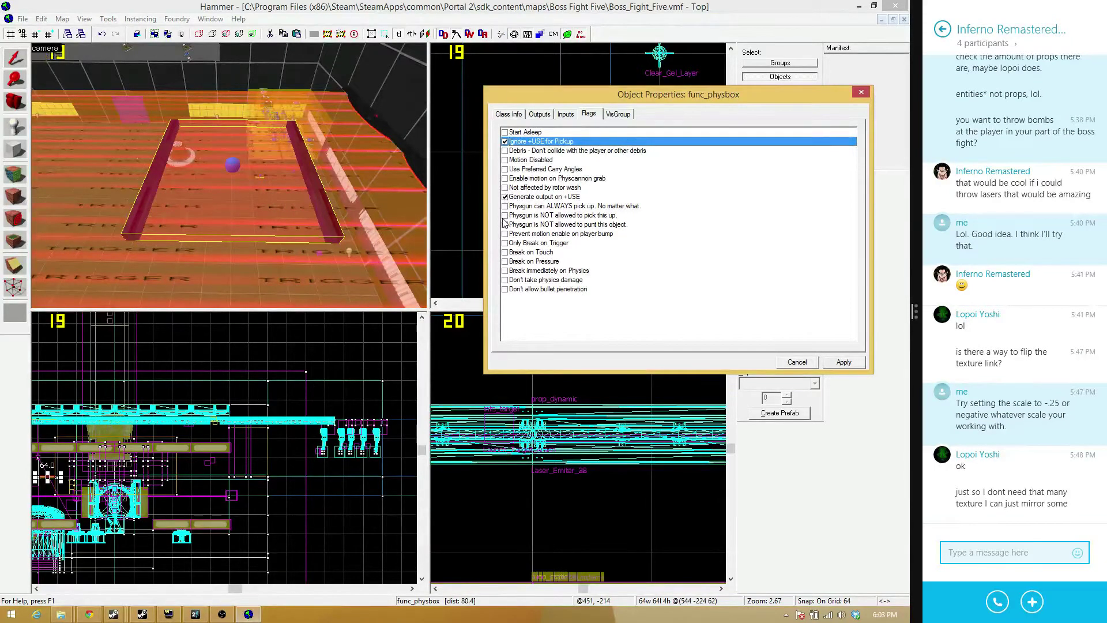
left_click(505, 280)
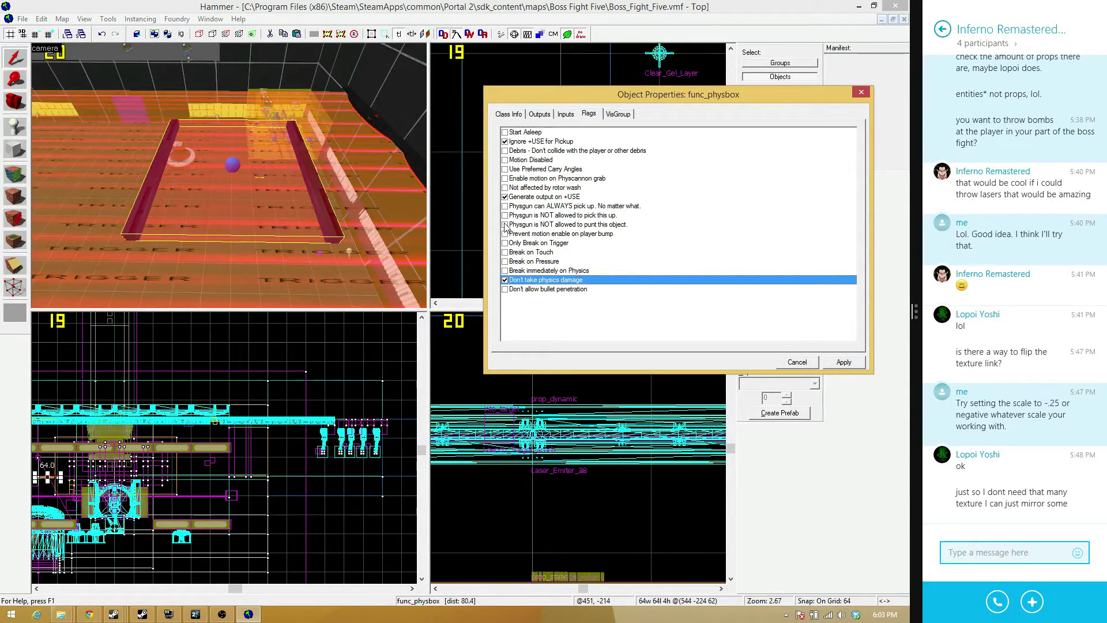
left_click(504, 195)
Examine the func_physbox keyvalues, such as Mass Scale, Exploitable by Player and Pressure Delay, for a collision setting
left_click(508, 114)
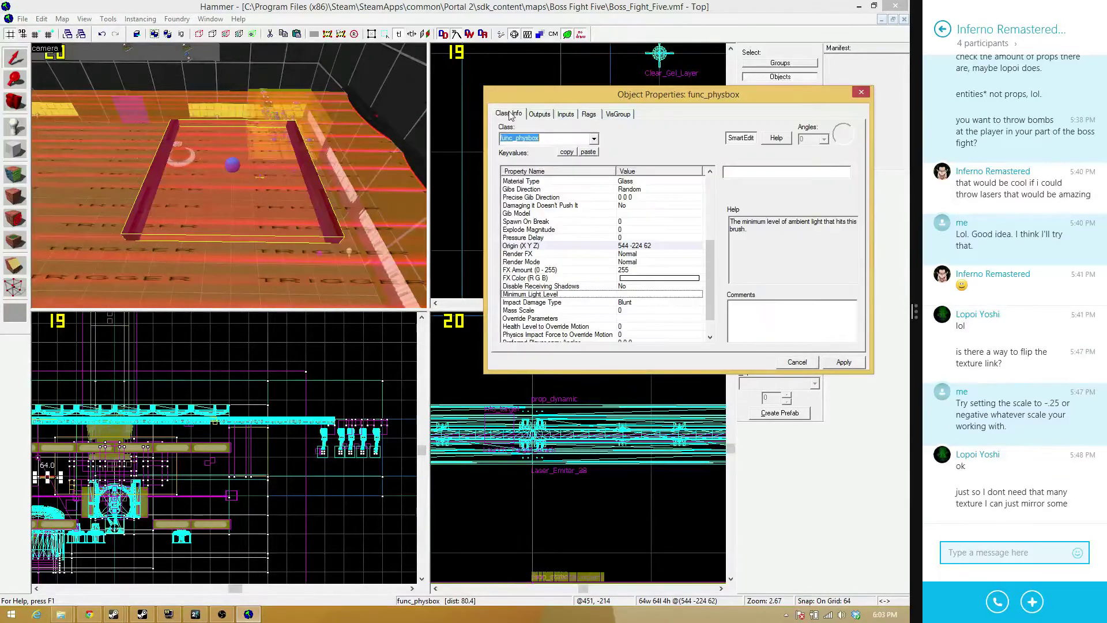
left_click(543, 311)
scroll(542, 312, "down", 1)
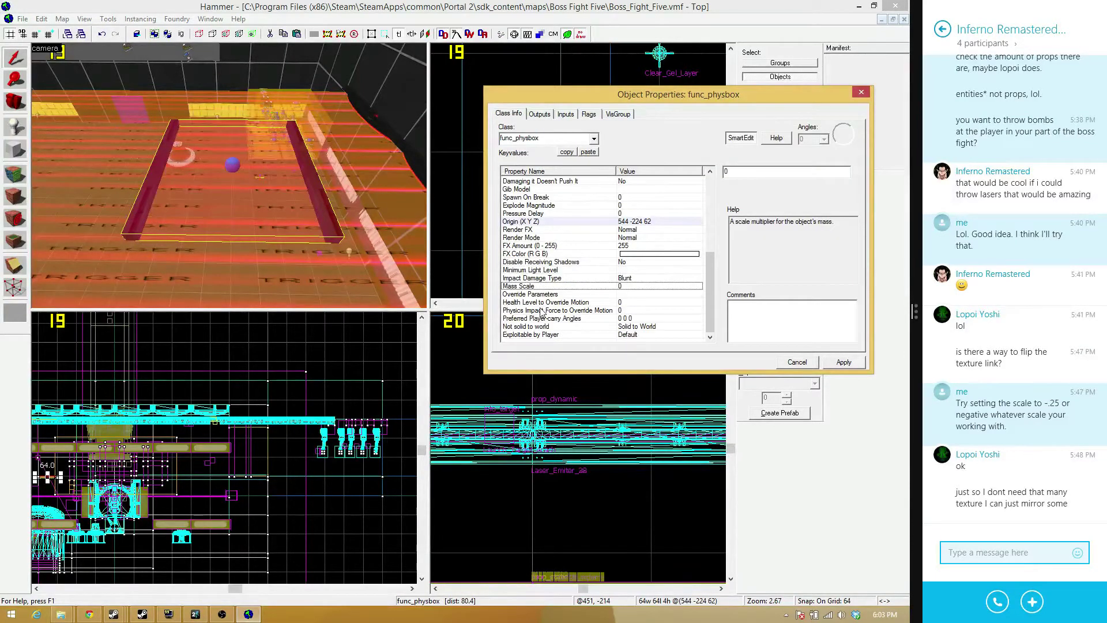
left_click(560, 335)
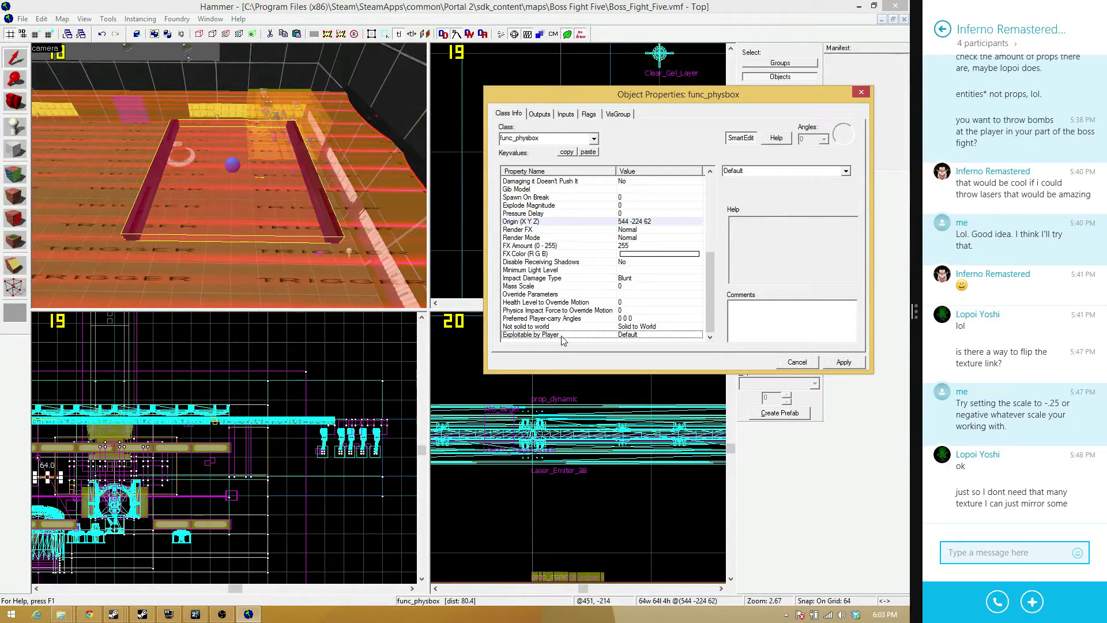
left_click(844, 172)
left_click(843, 171)
left_click(565, 263)
scroll(565, 263, "up", 3)
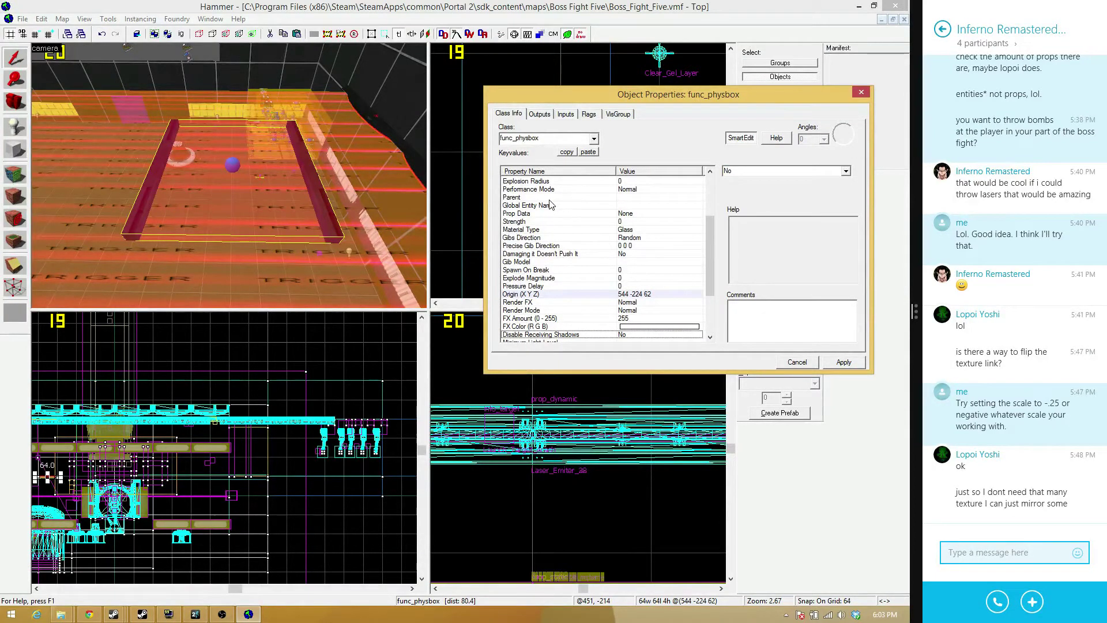
left_click(559, 287)
scroll(558, 287, "down", 1)
scroll(558, 292, "down", 1)
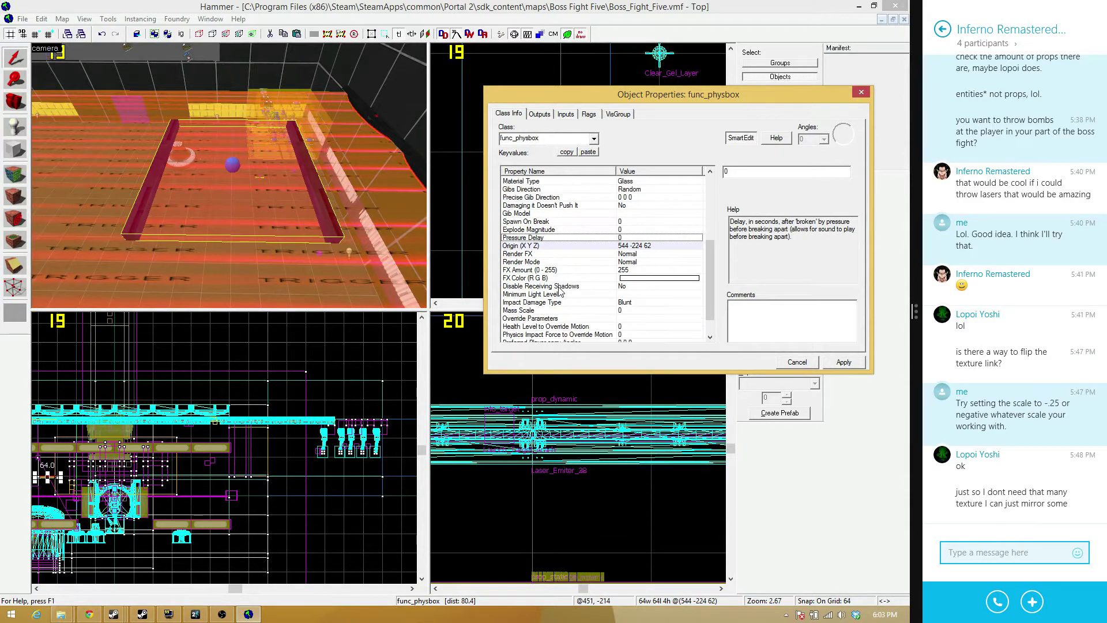
scroll(560, 291, "down", 1)
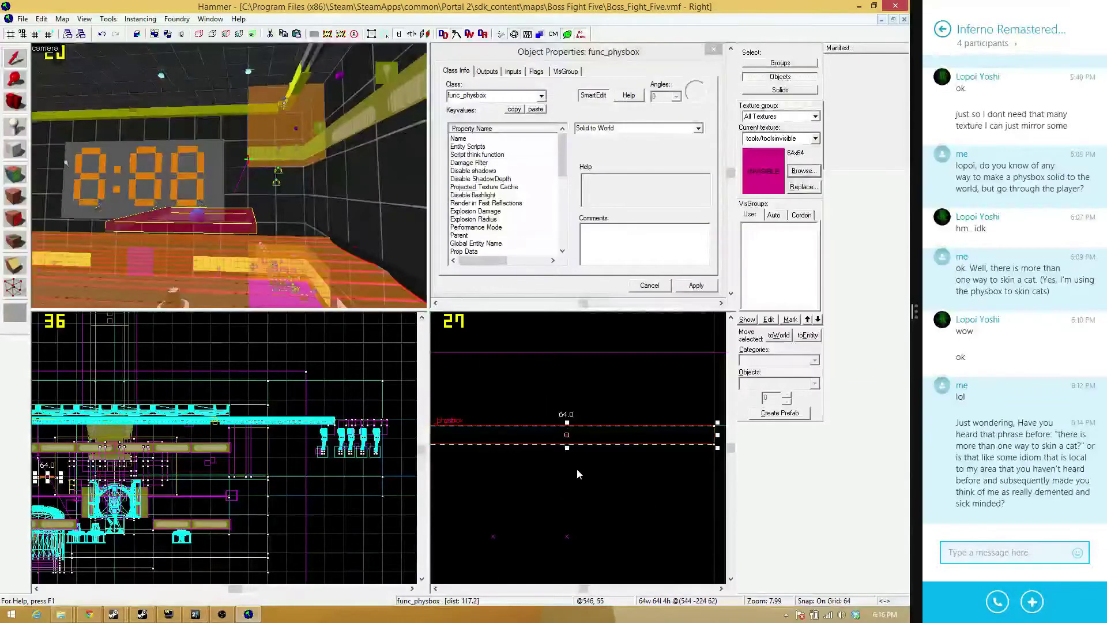
Reduce the grid snap to 1 and nudge the physbox to 545 -224 62
key("bracketleft")
key("bracketleft")
key("bracketleft")
key("bracketleft")
key("bracketleft")
key("bracketleft")
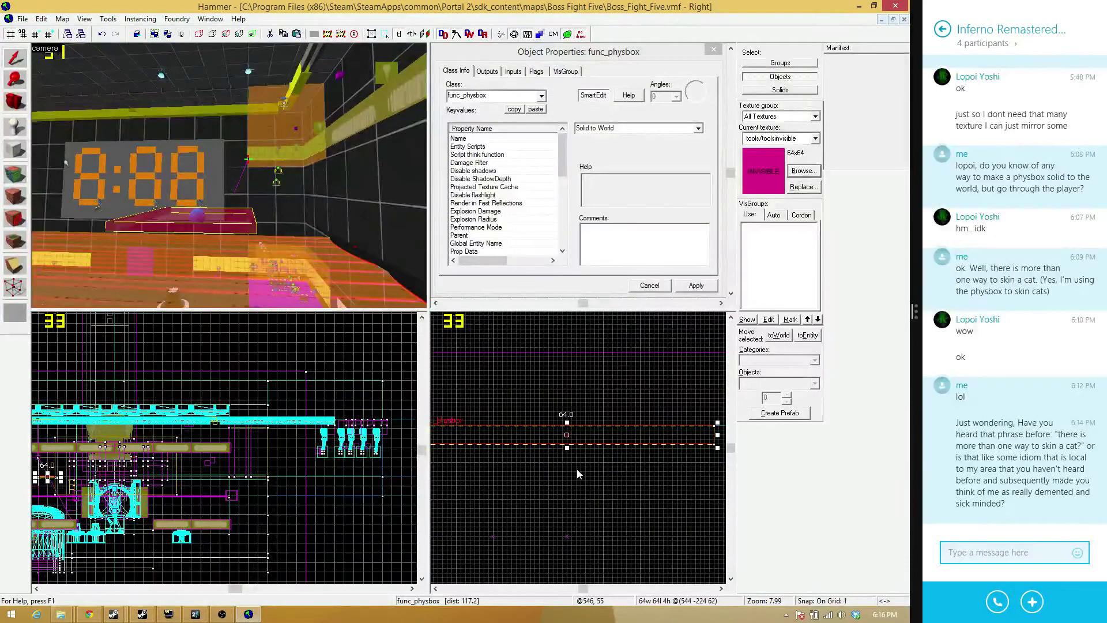
scroll(600, 487, "up", 3)
left_click(564, 381)
mouse_move(565, 387)
left_mouse_down()
mouse_move(576, 423)
mouse_move(576, 384)
mouse_move(580, 425)
mouse_move(584, 383)
left_mouse_up()
Thin the physbox to 2 units high by trimming 1 unit from both its upper and lower sides
scroll(549, 385, "up", 5)
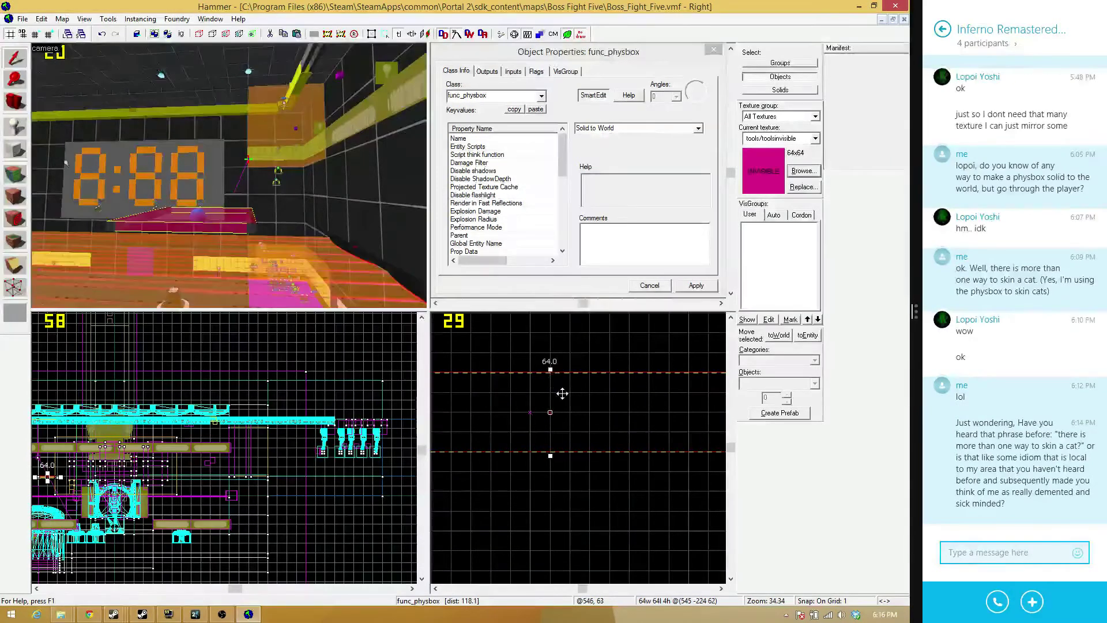
left_click_drag(550, 371, 555, 394)
left_click_drag(550, 456, 550, 434)
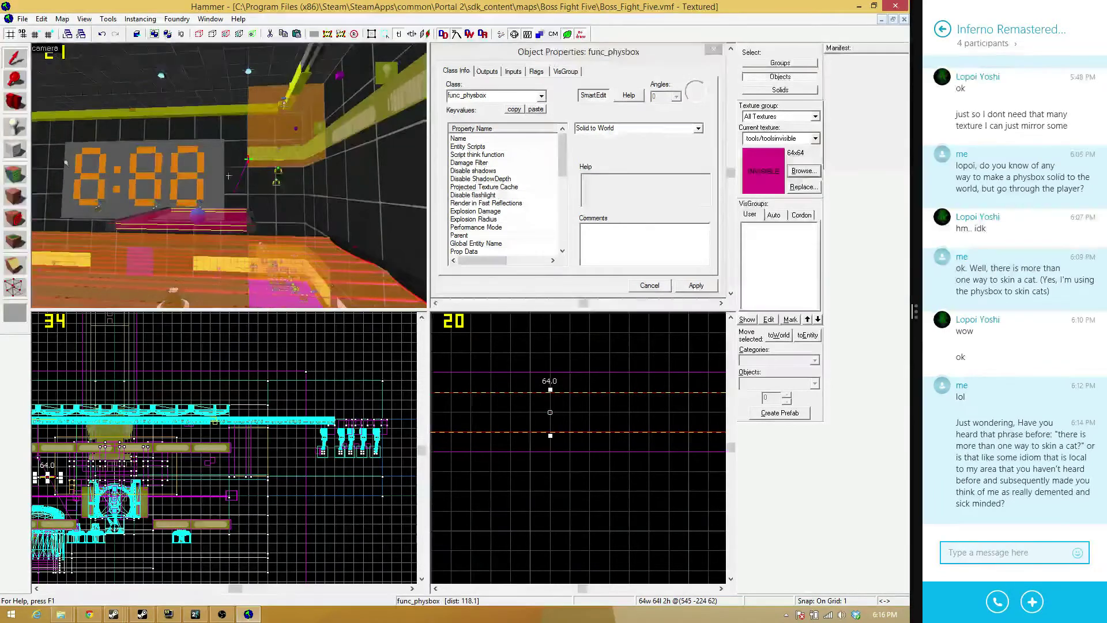
Inspect the thin invisible physbox between the metal blocks from several sides in the 3D view
key("z")
key("w")
key("a")
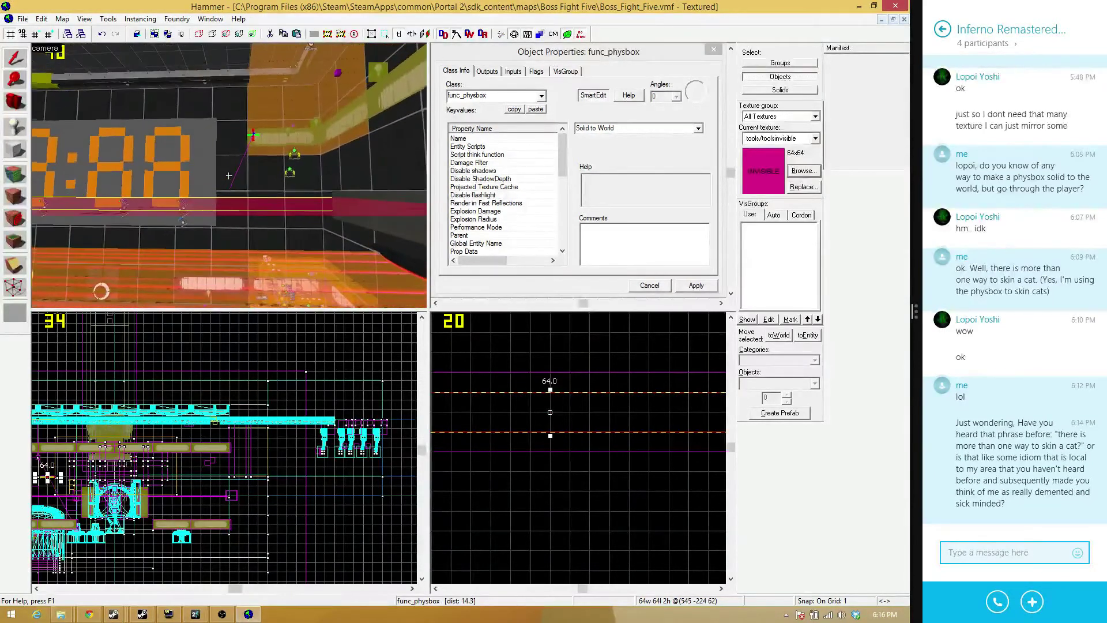
key("s")
key("s")
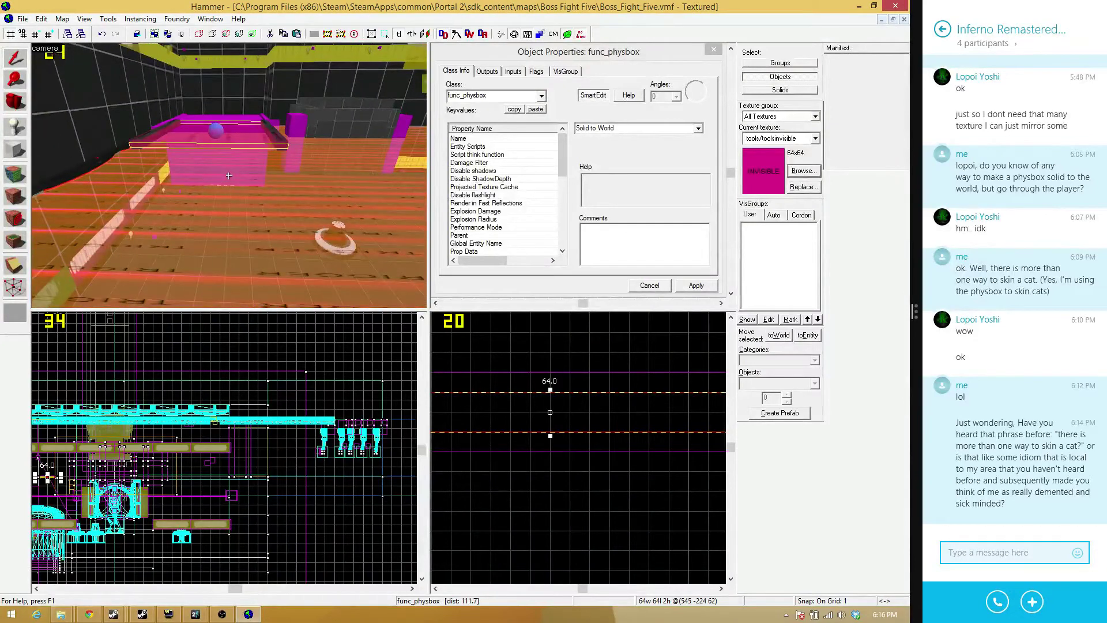
key("w")
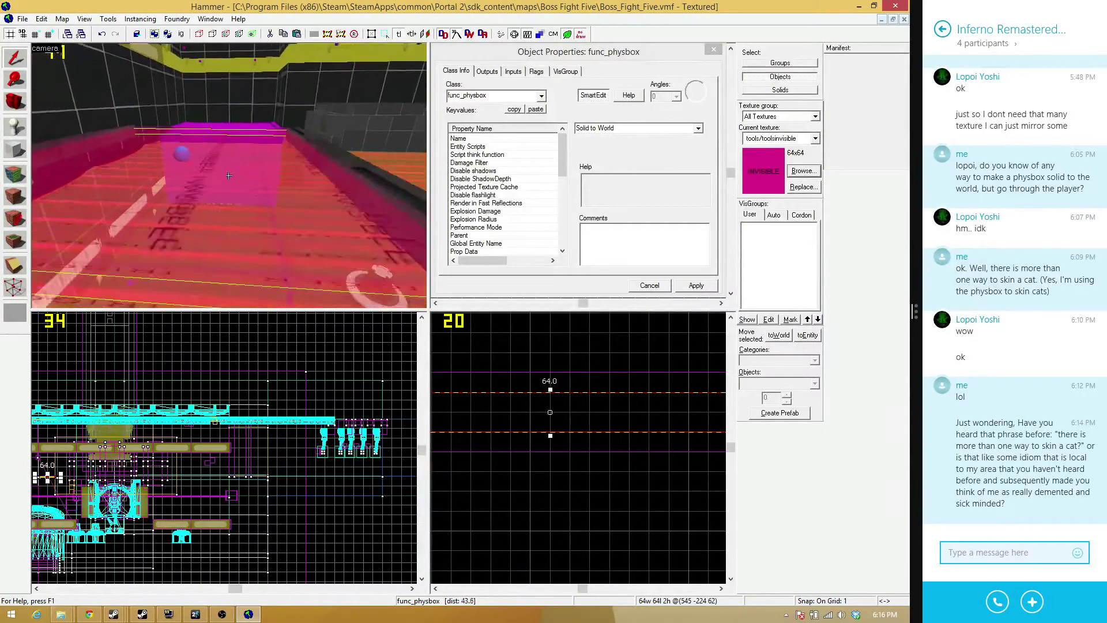
key("Right")
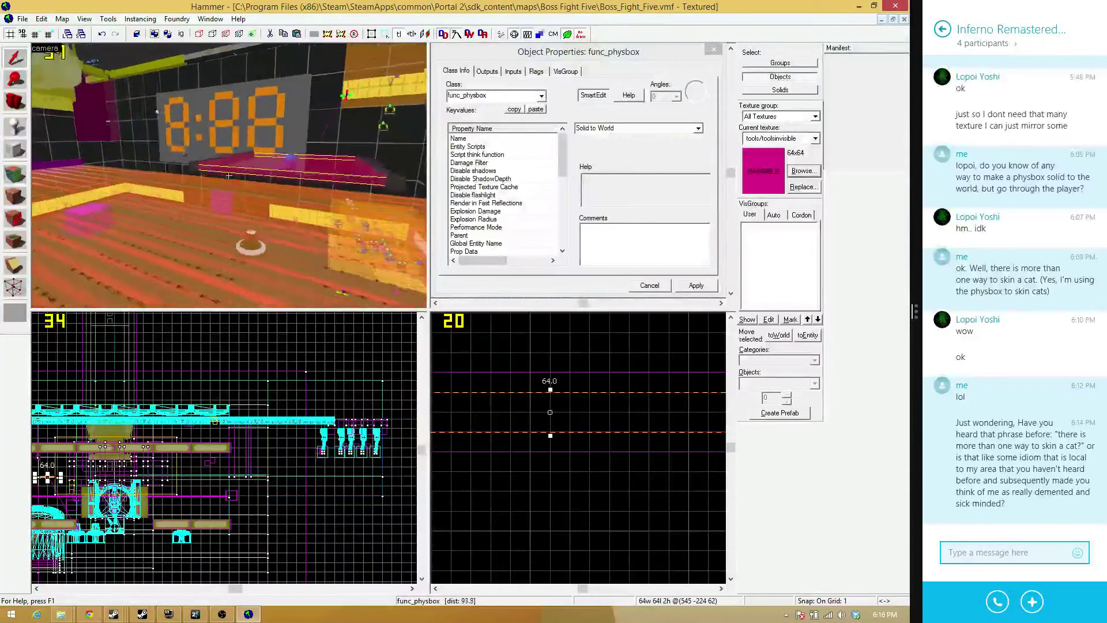
key("w")
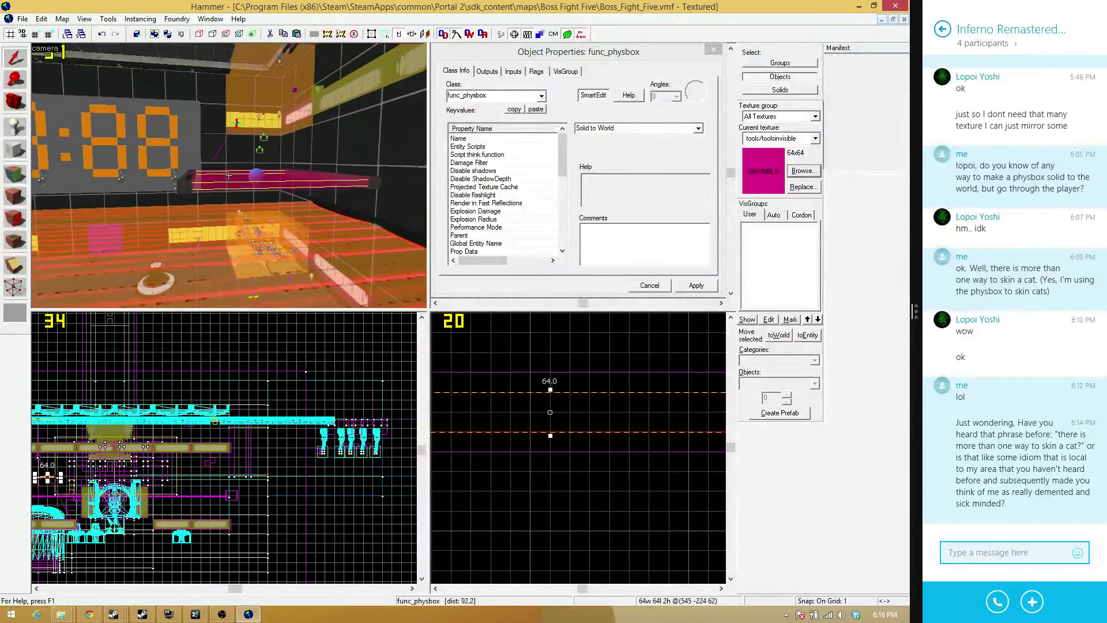
key("w")
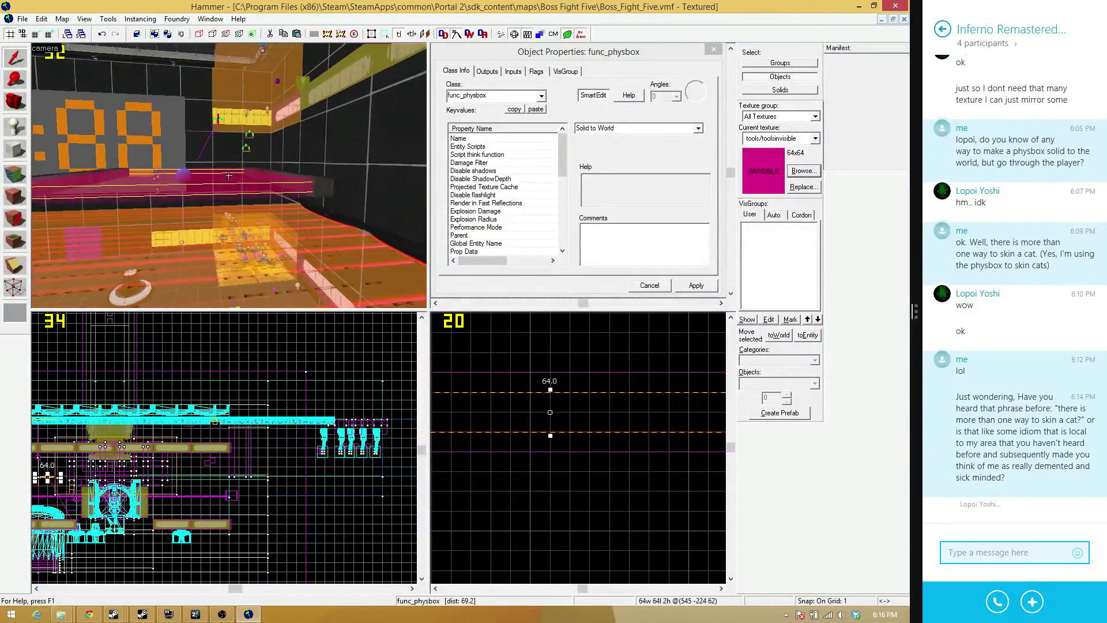
key("w")
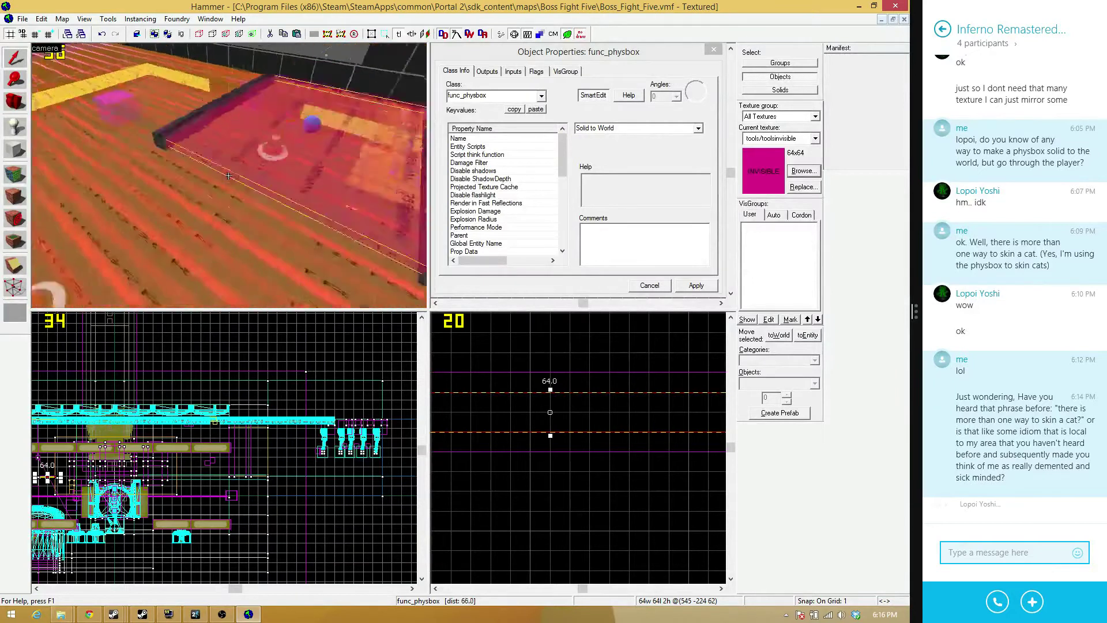
key("s")
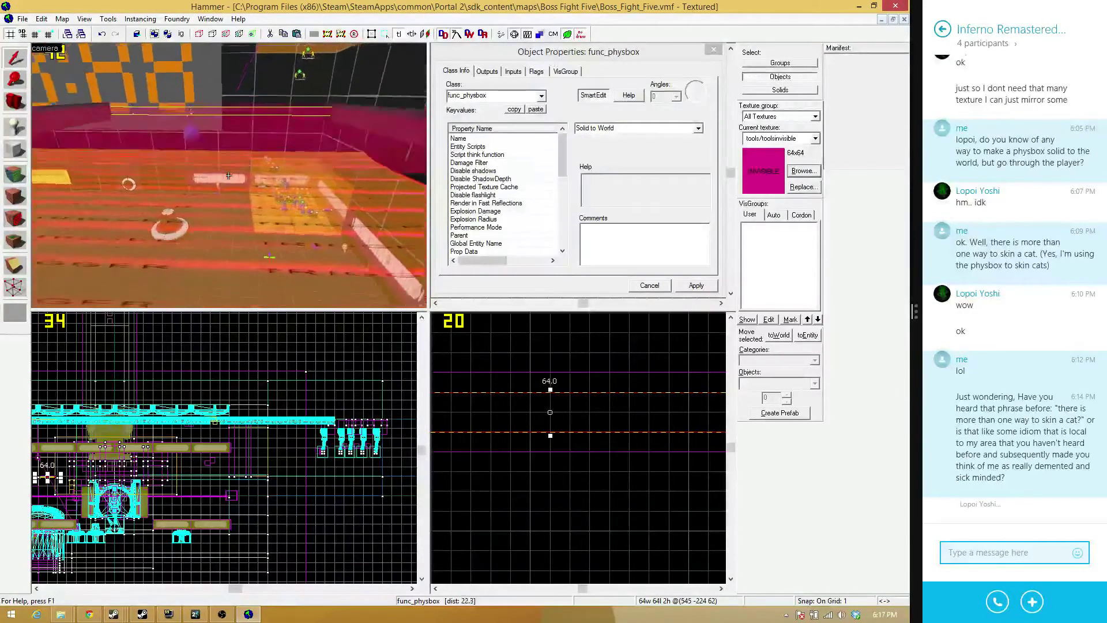
key("w")
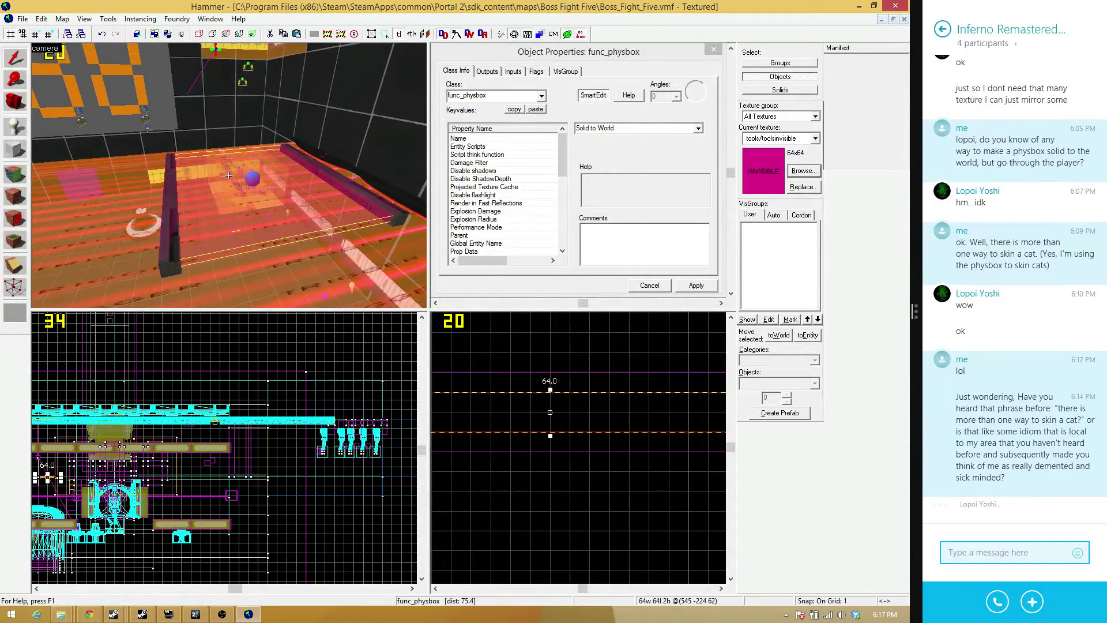
key("z")
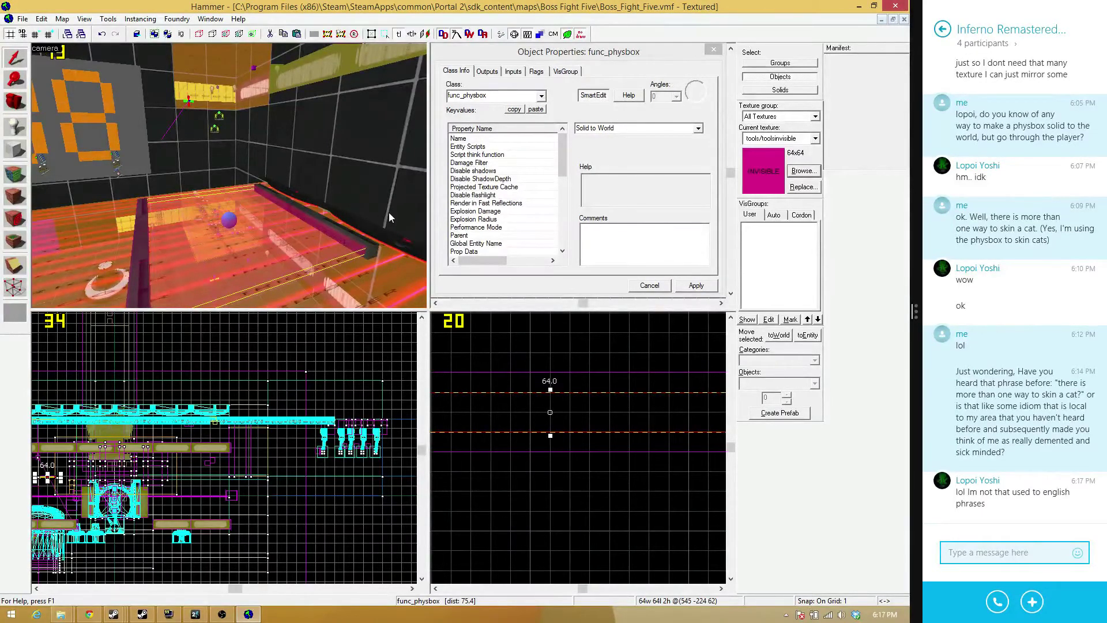
left_click(504, 98)
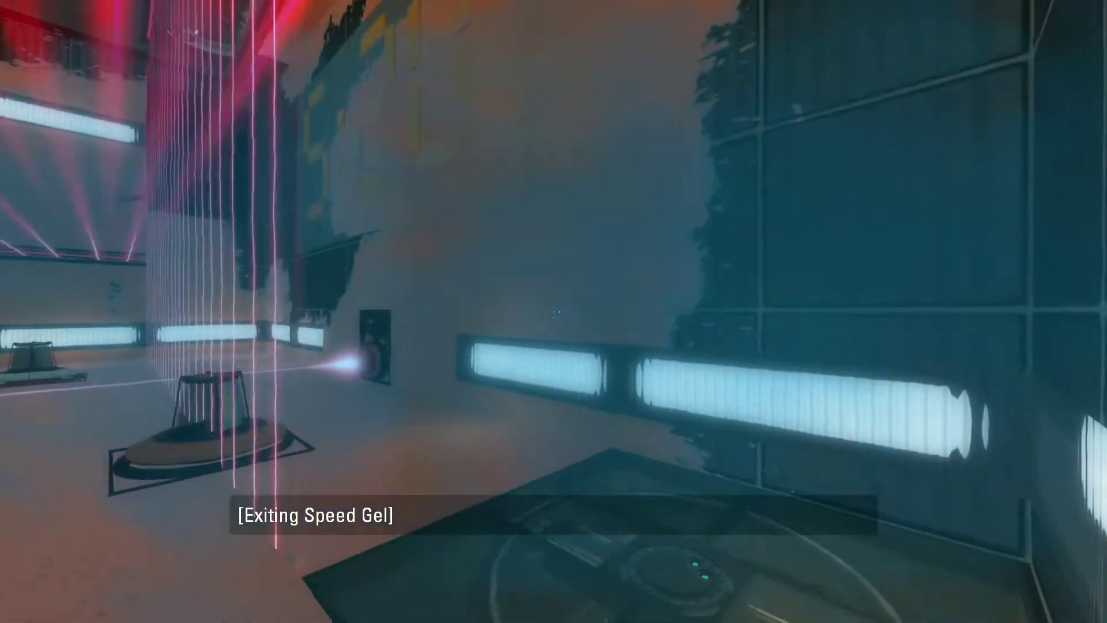
key("w")
key("w")
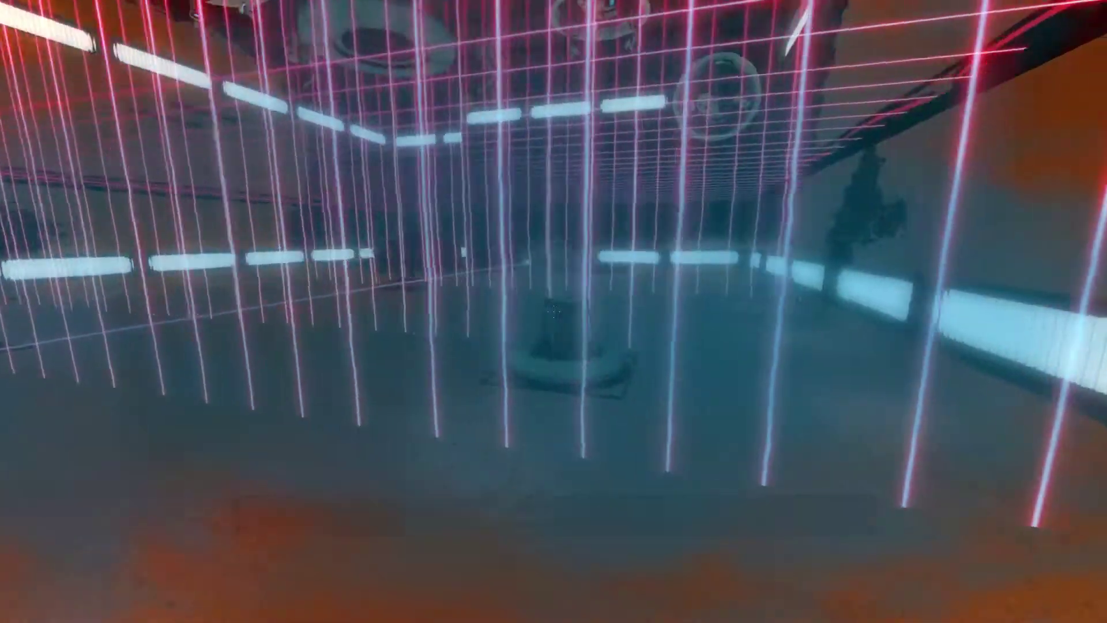
Play-test the laser section by moving around the beam grid on the gel-covered floor and jumping clear
key("a")
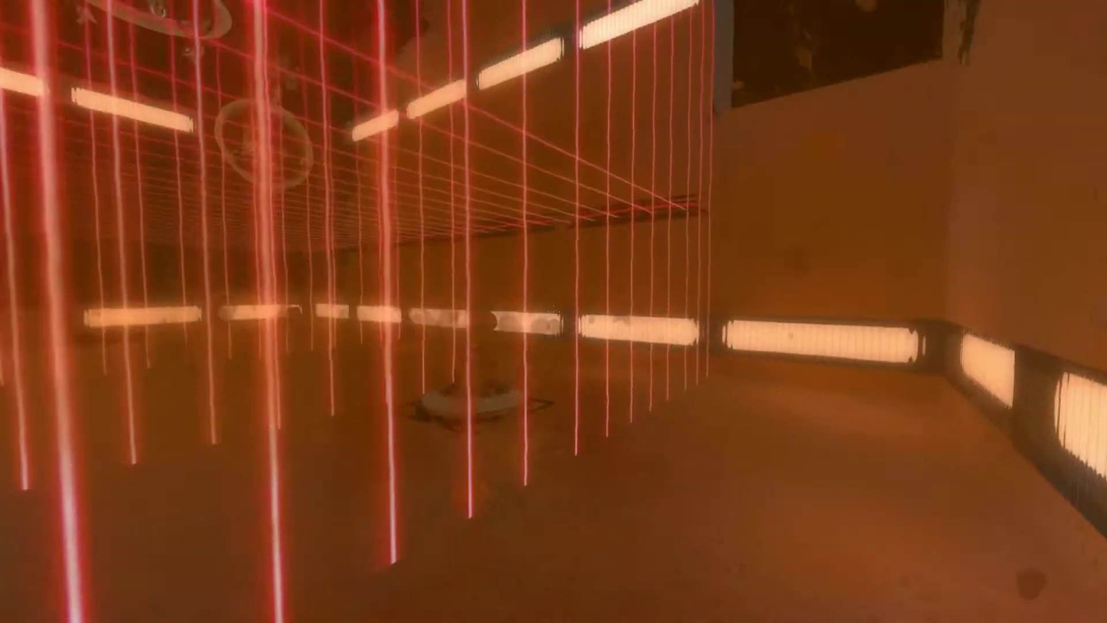
key("d")
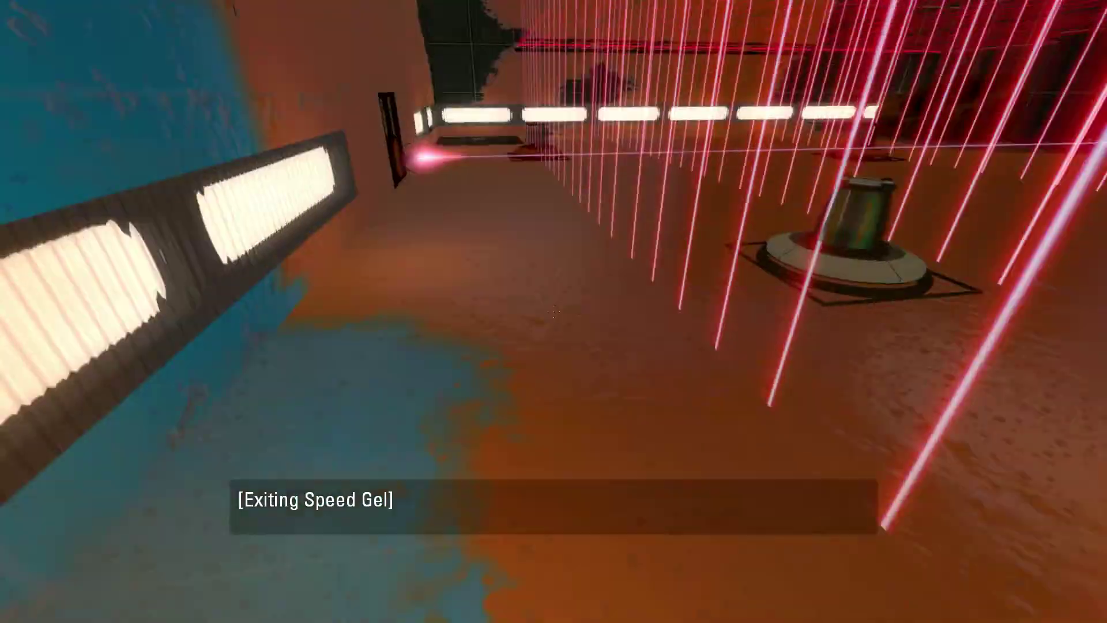
key("space")
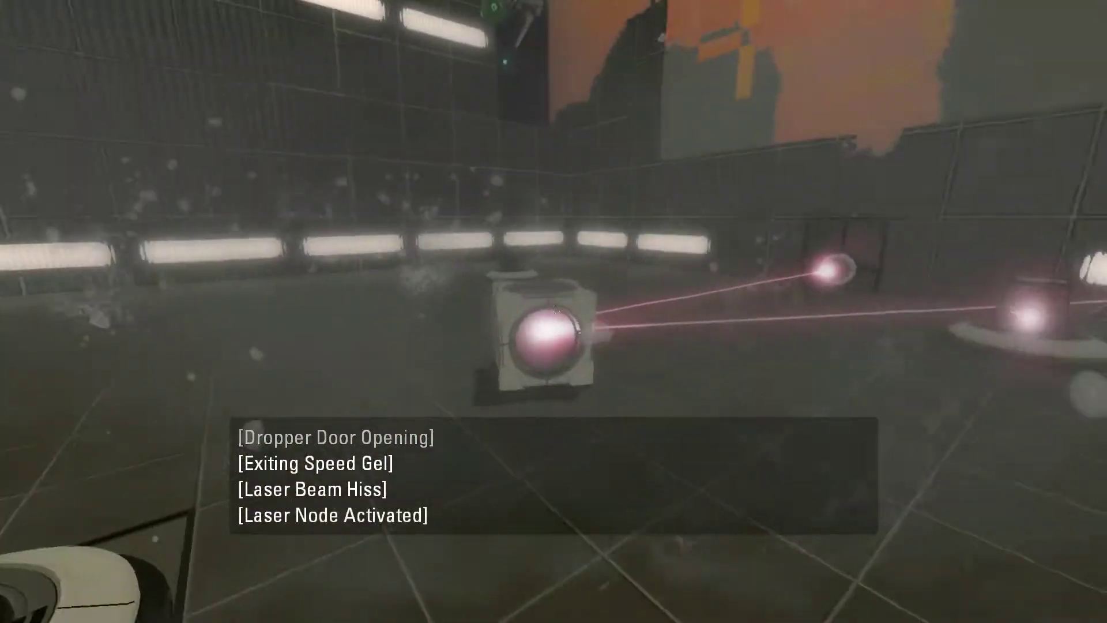
Carry and place the redirection cube so the reflected laser runs through the laser nodes
key("e")
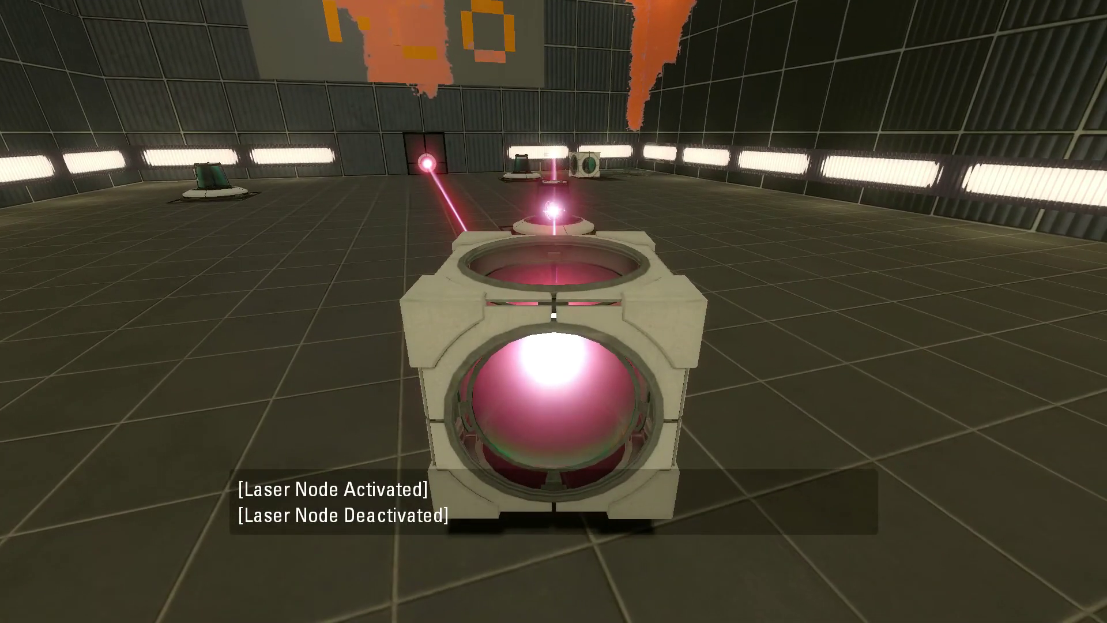
key("e")
key("d")
key("w")
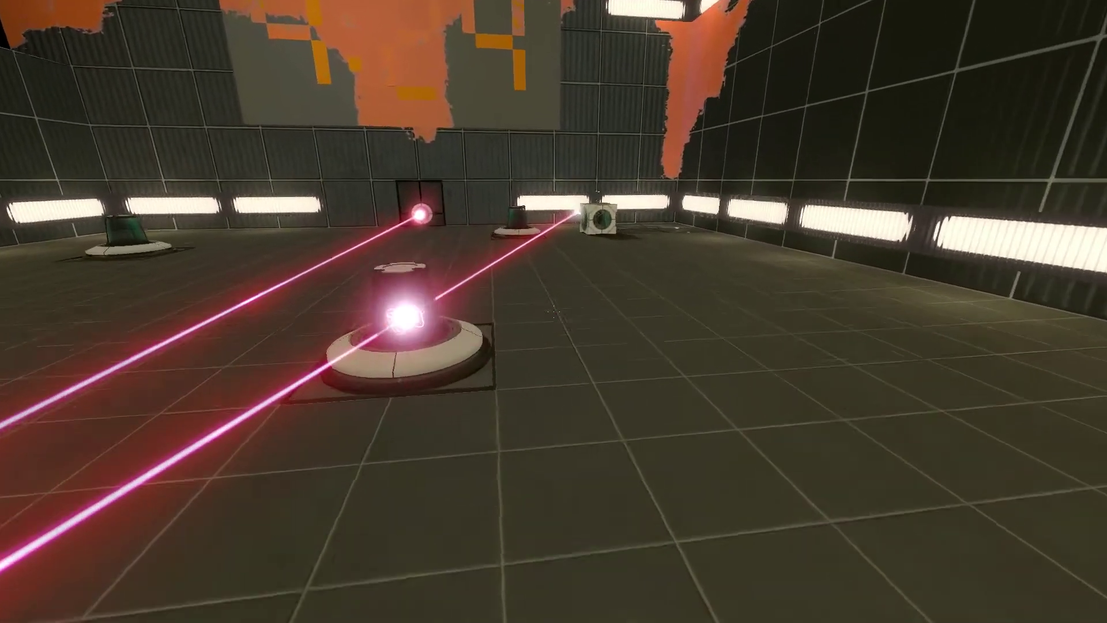
key("w")
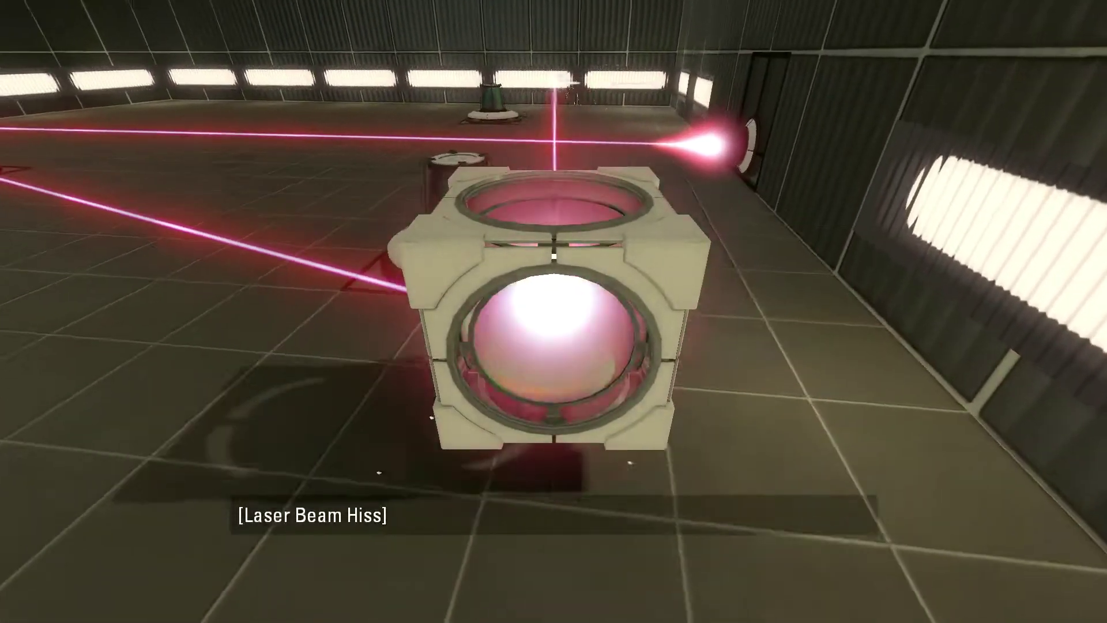
key("w")
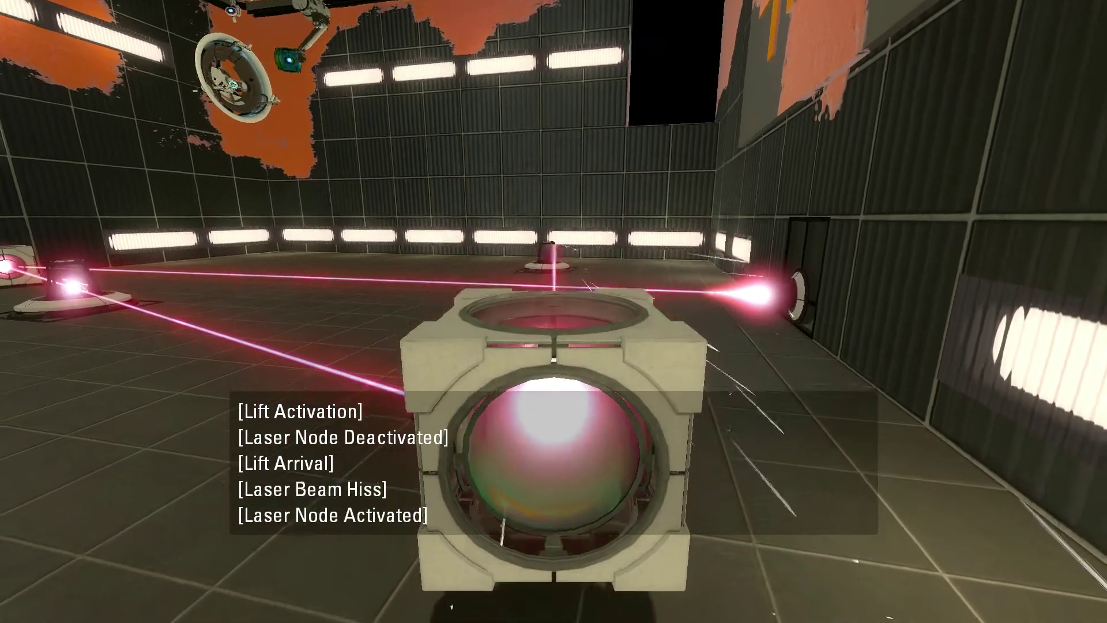
key("e")
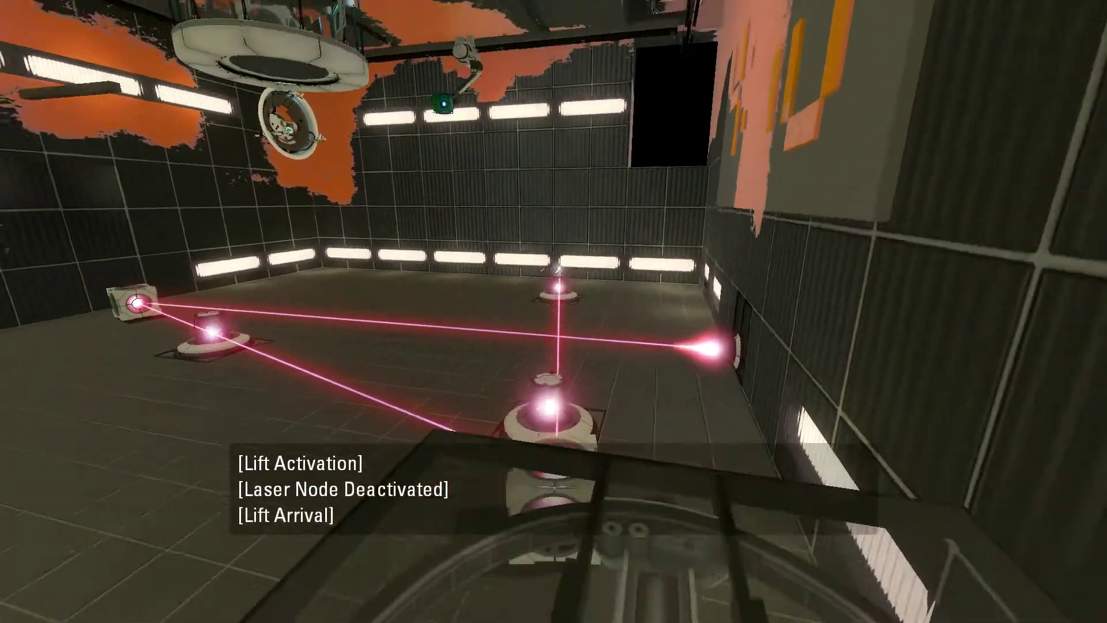
Take a closer look at the cube and incinerator from above, and drop a core into the incinerator
scroll(554, 312, "up", 1)
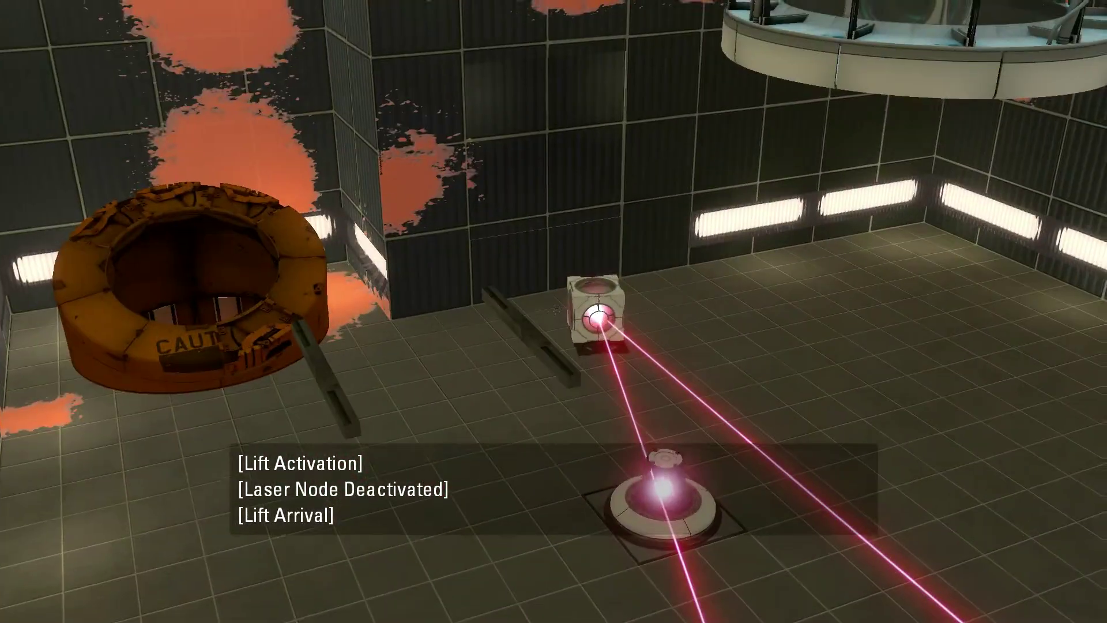
scroll(554, 312, "down", 1)
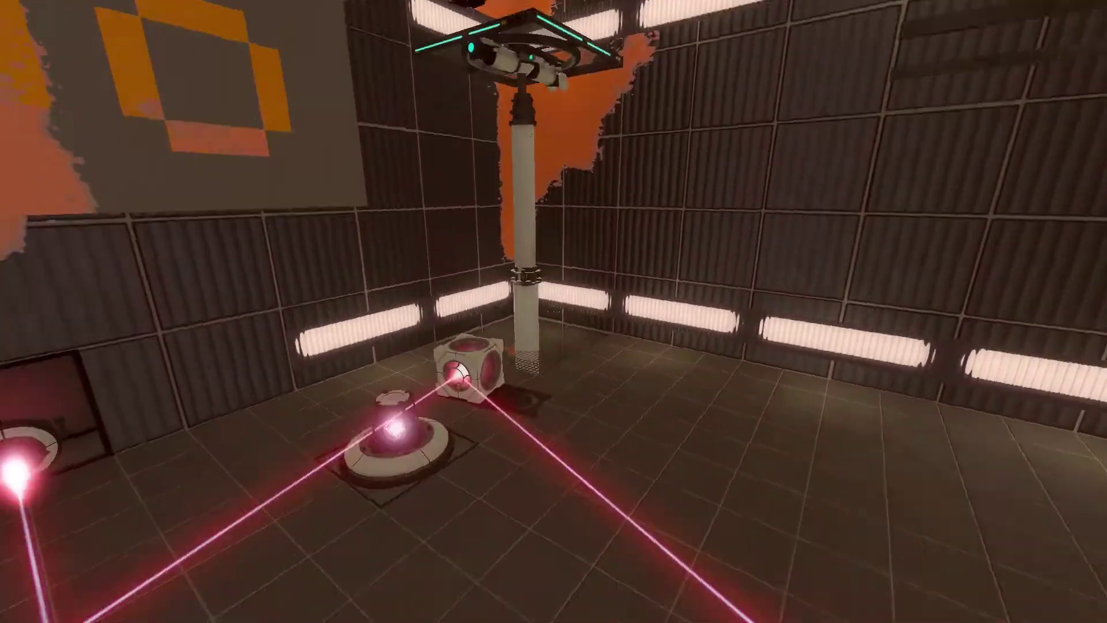
key("e")
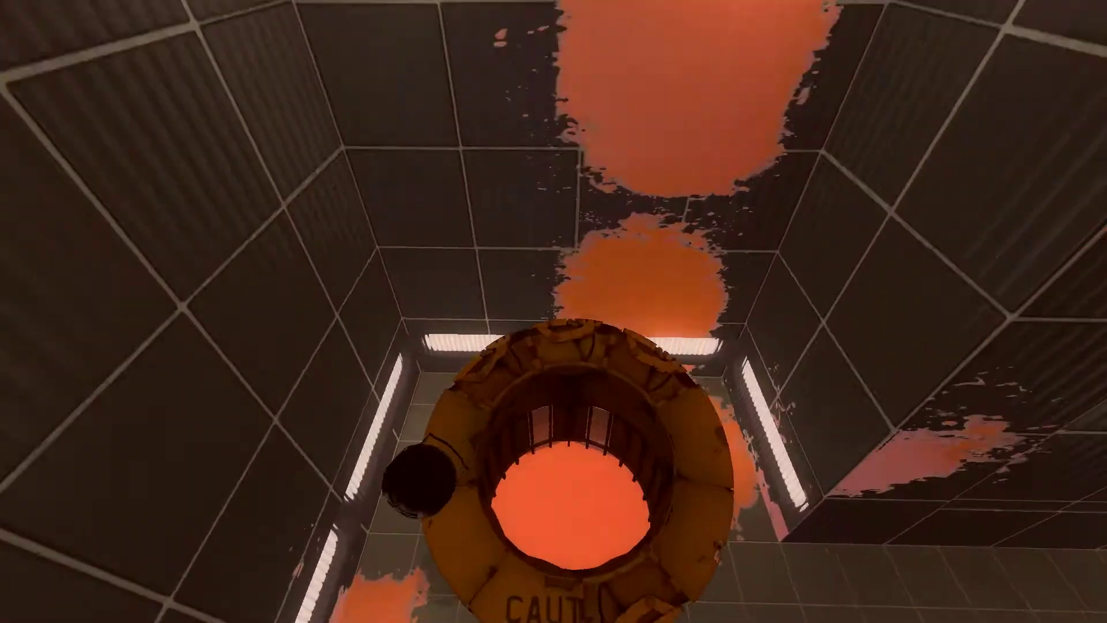
key("e")
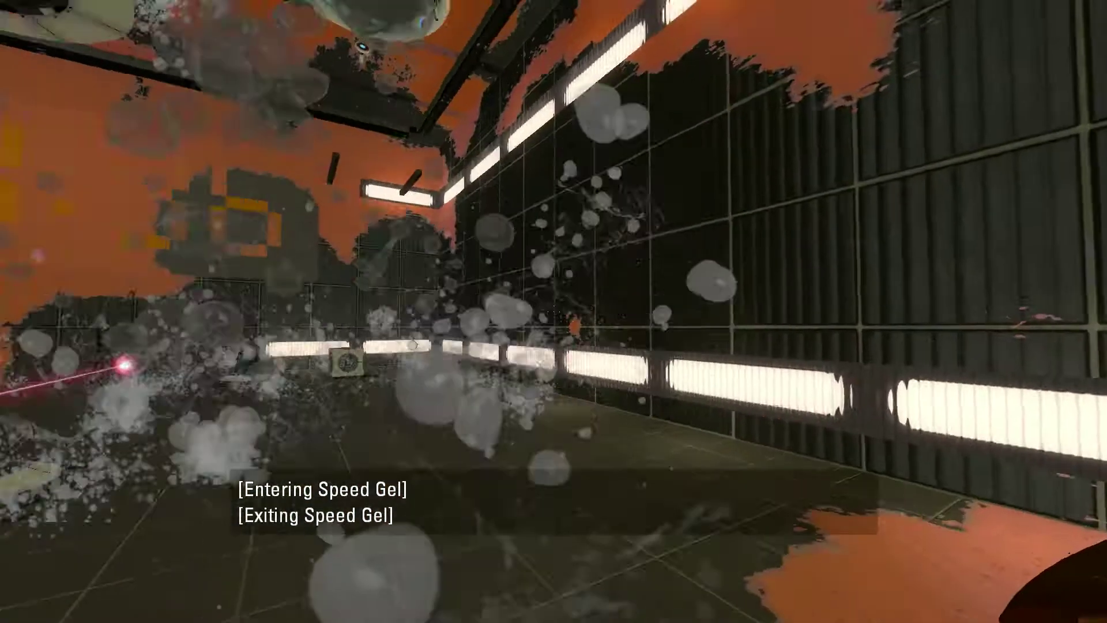
Pause and resume the game, and carry the blue-eyed and pink-eyed cores to the incinerator
key("Escape")
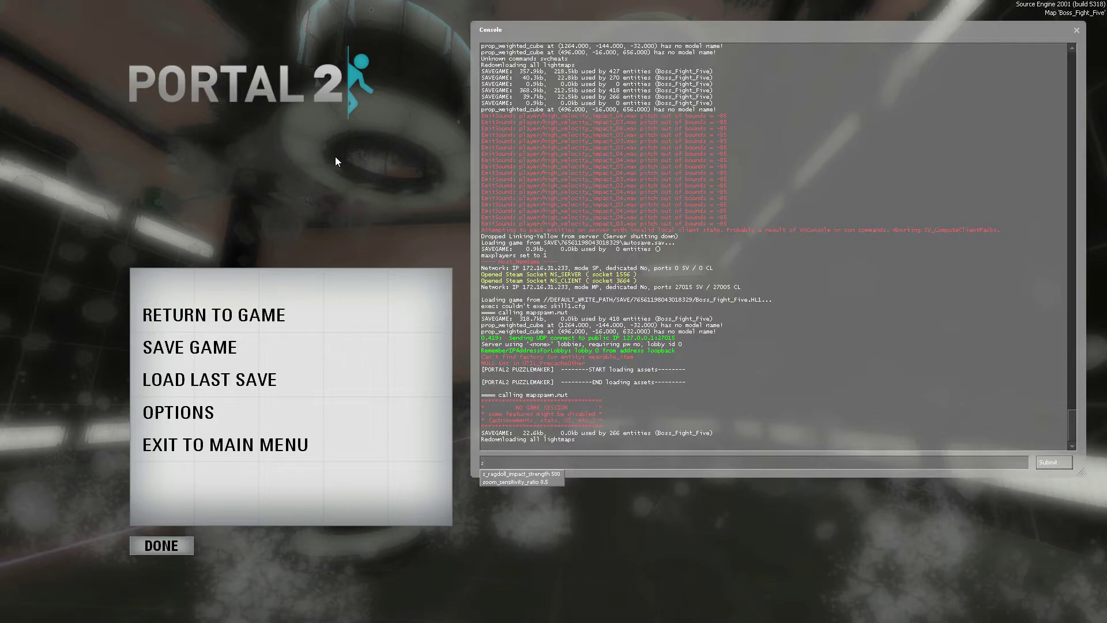
key("Escape")
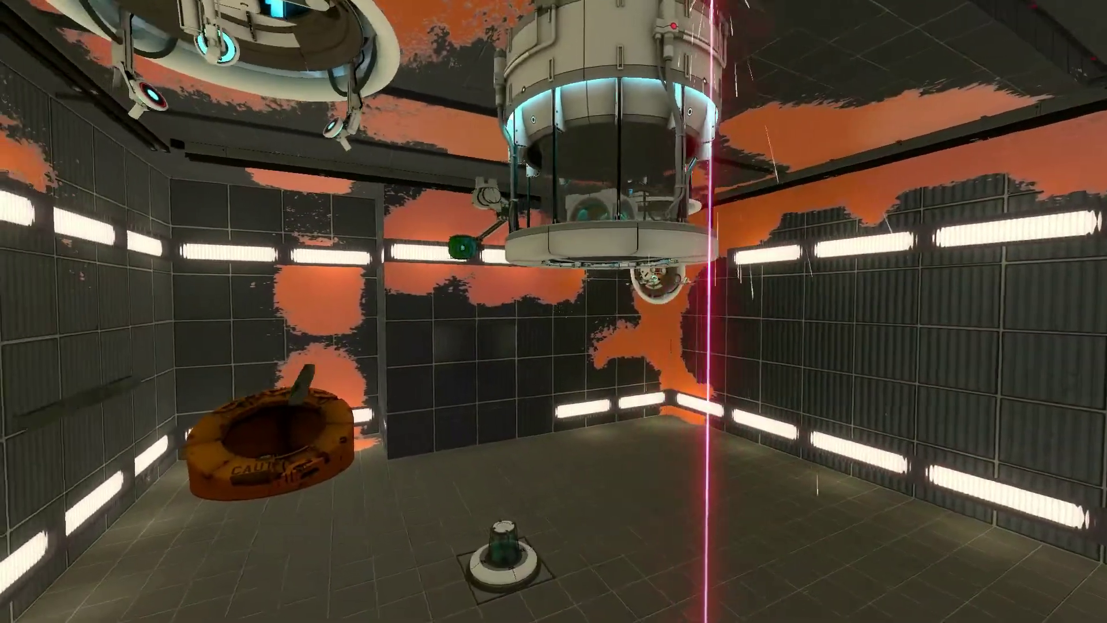
key("e")
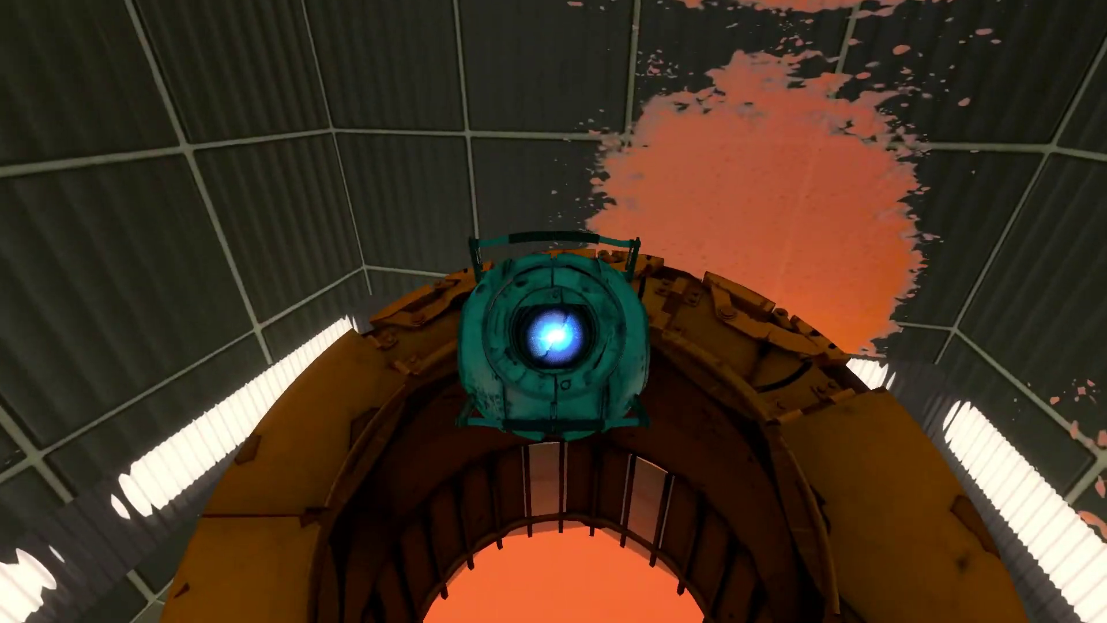
key("e")
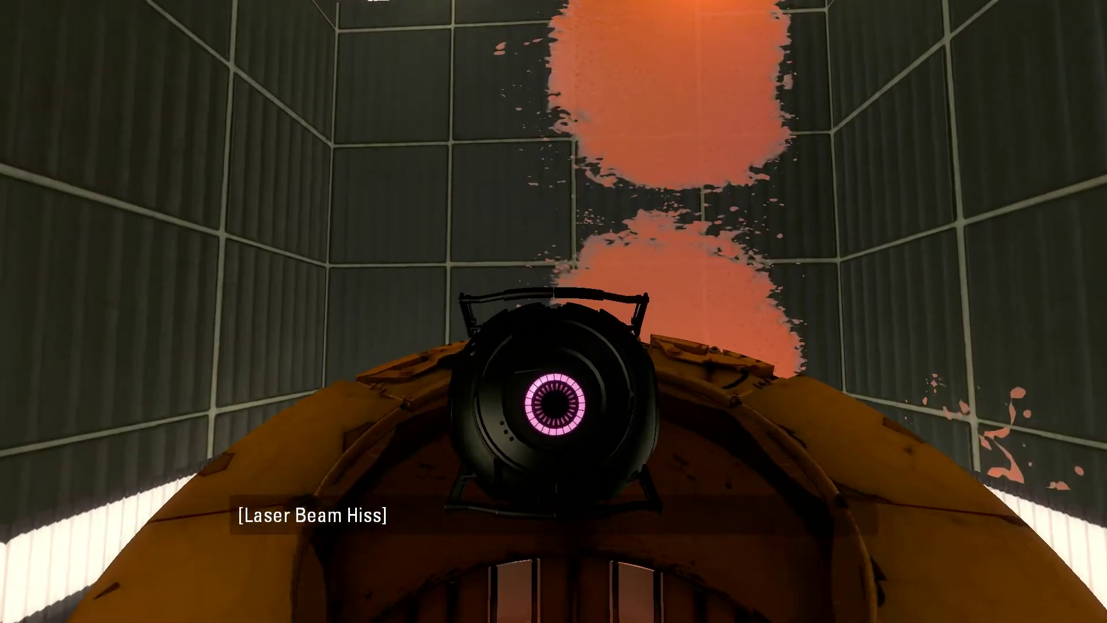
Check the laser walls and the floating metal blocks with their beams while moving through the chamber
mouse_move(554, 311)
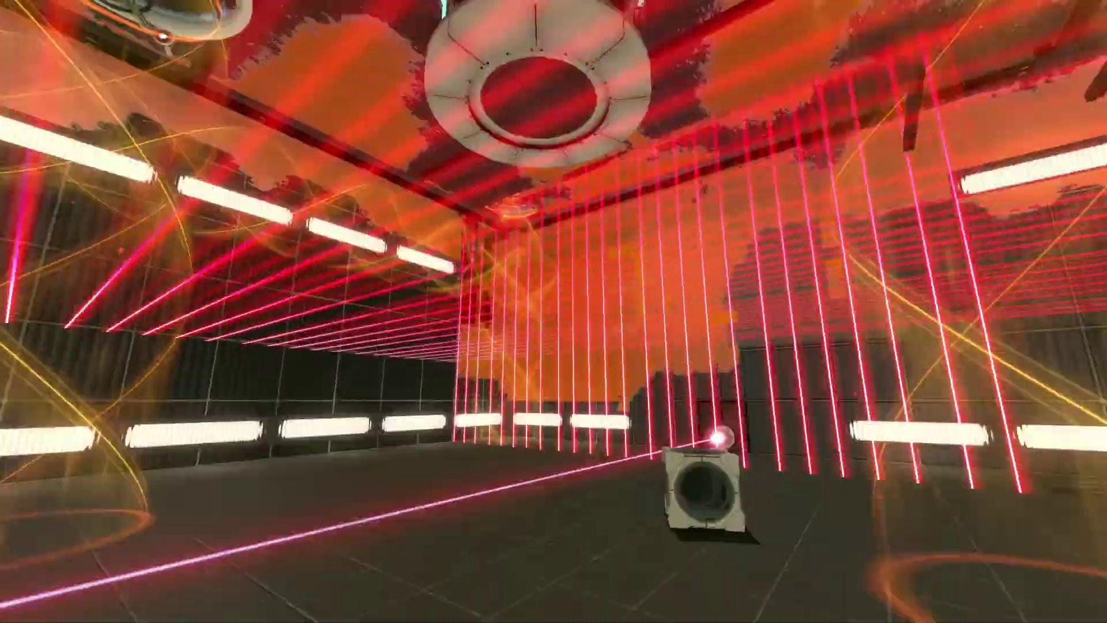
key("w")
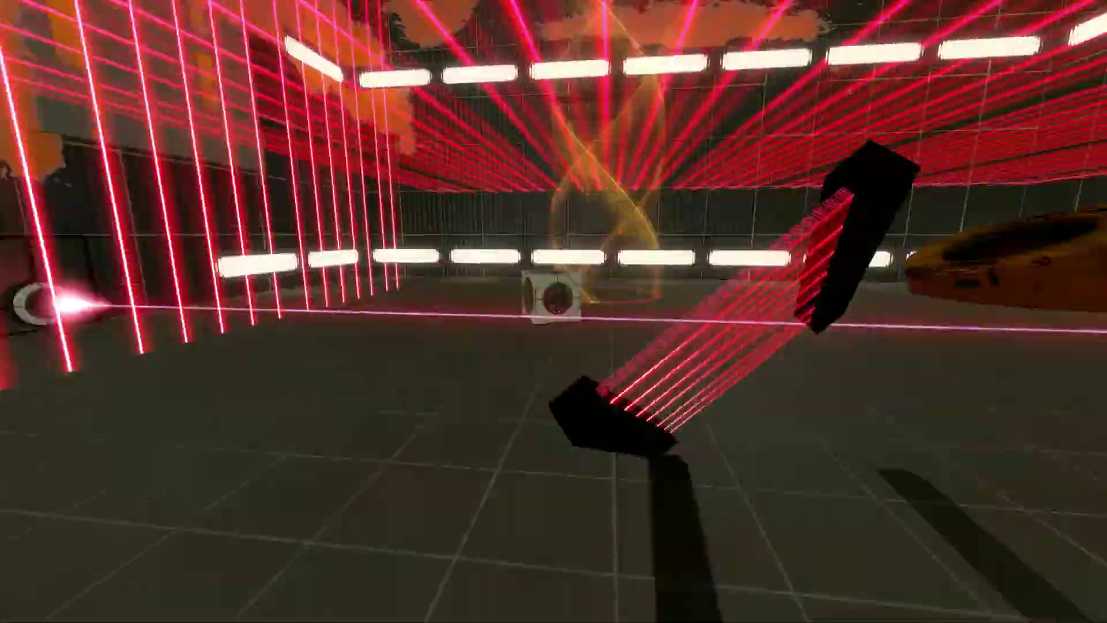
key("w")
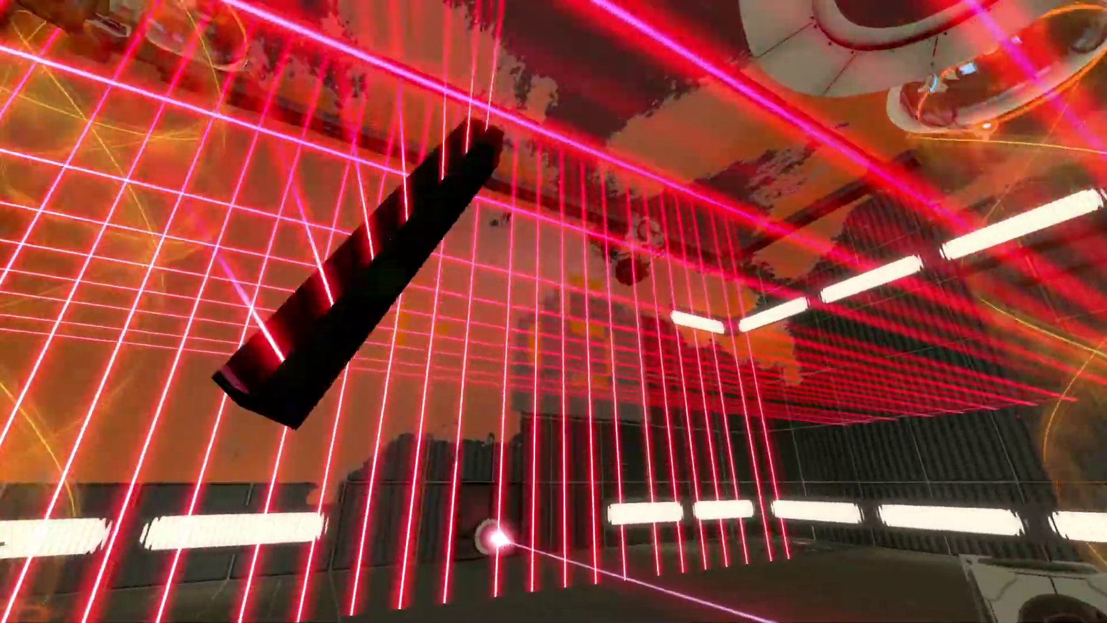
key("d")
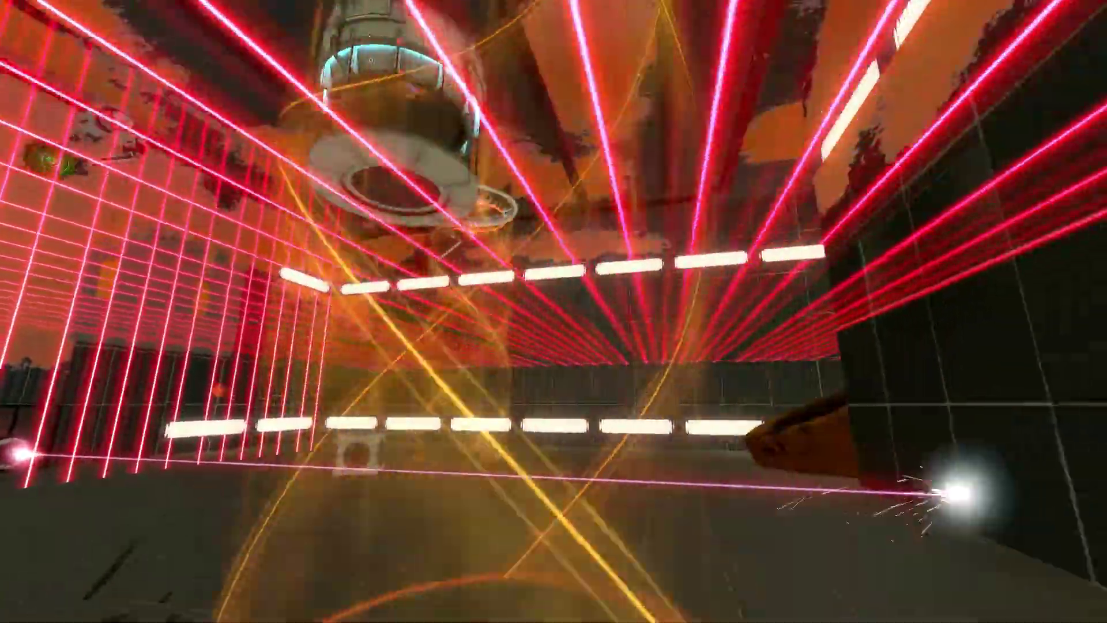
Walk around the redirection cube and check the vertical laser between it and the ceiling
key("a")
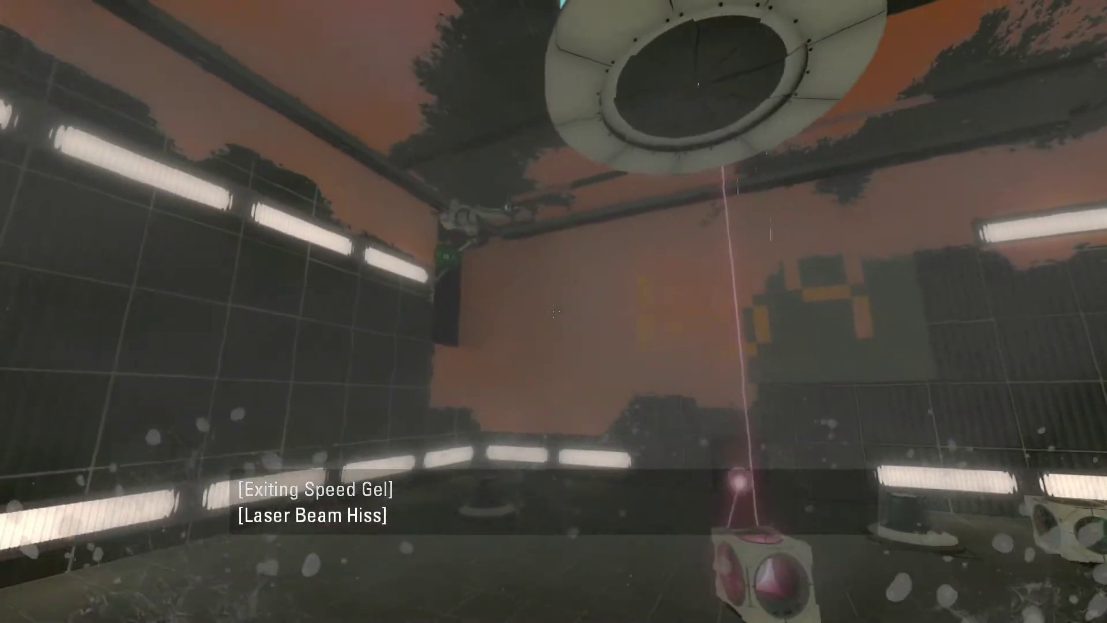
key("w")
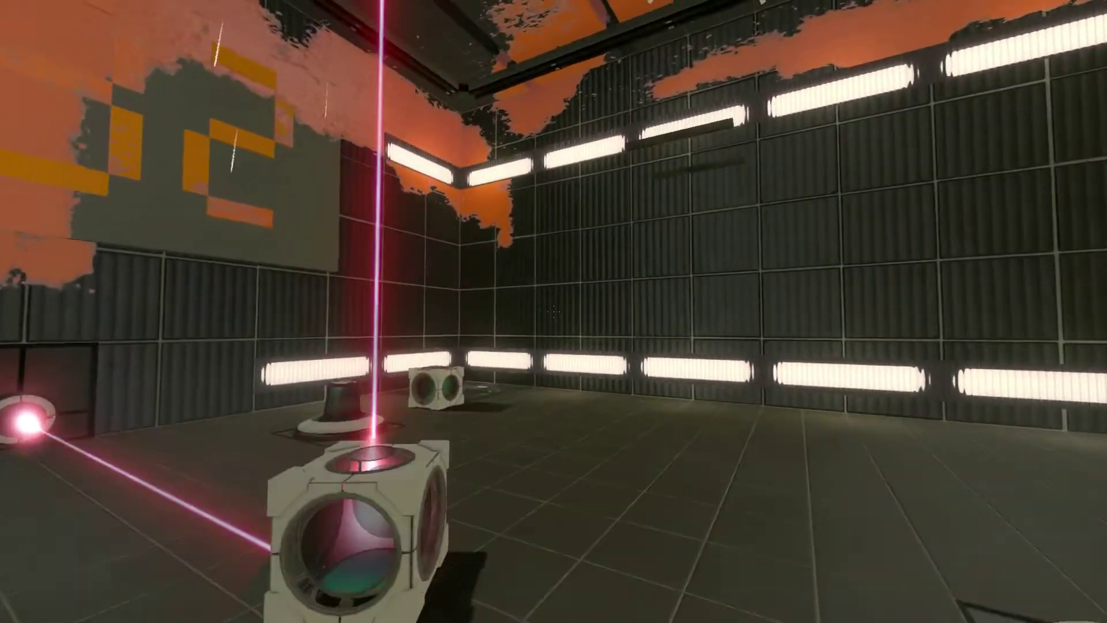
key("s")
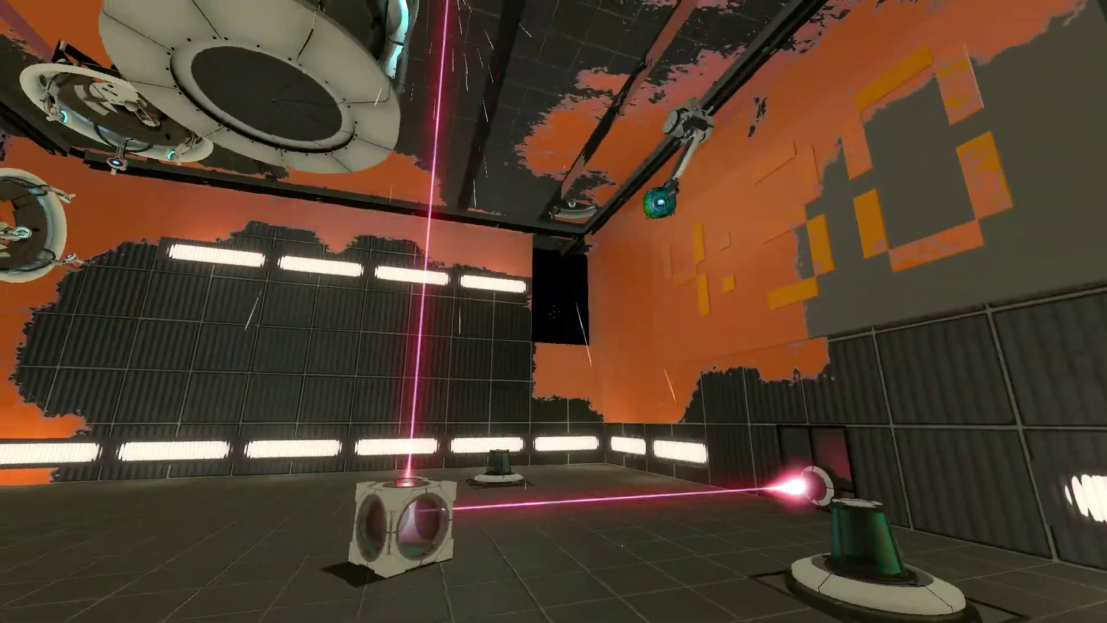
key("a")
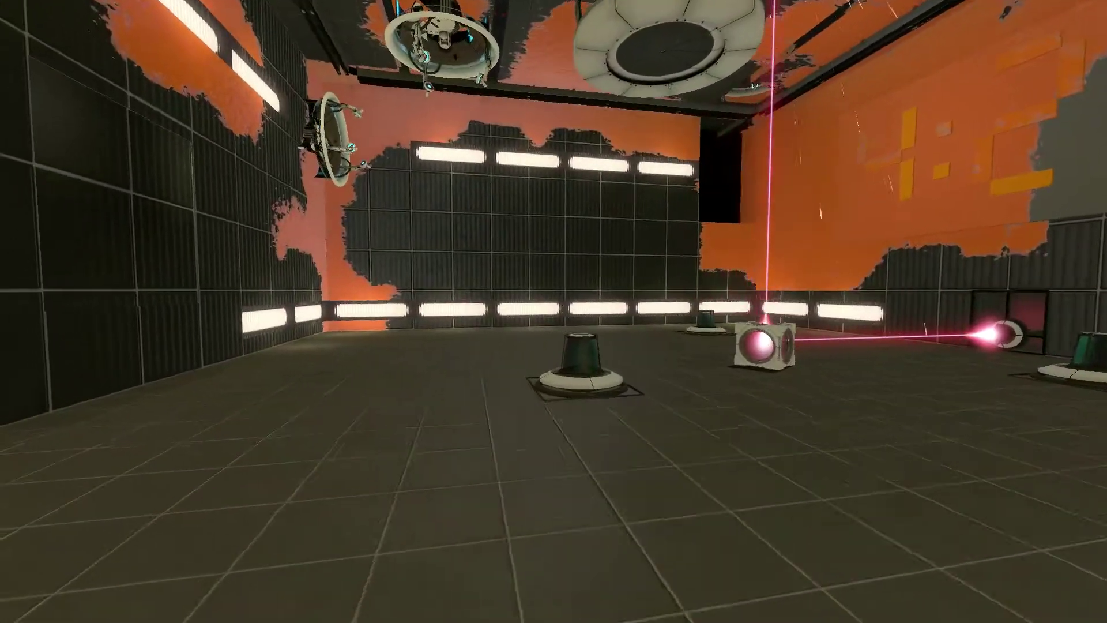
key("w")
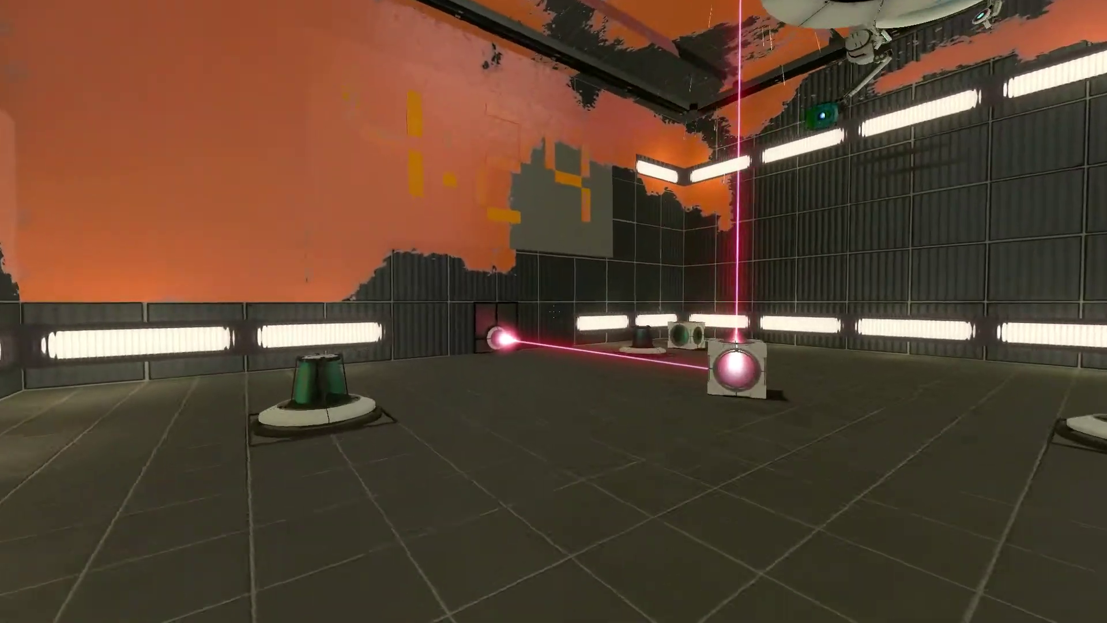
Examine the gel-covered chamber from several spots, including the wall timer, ceiling machinery and laser nodes
key("s")
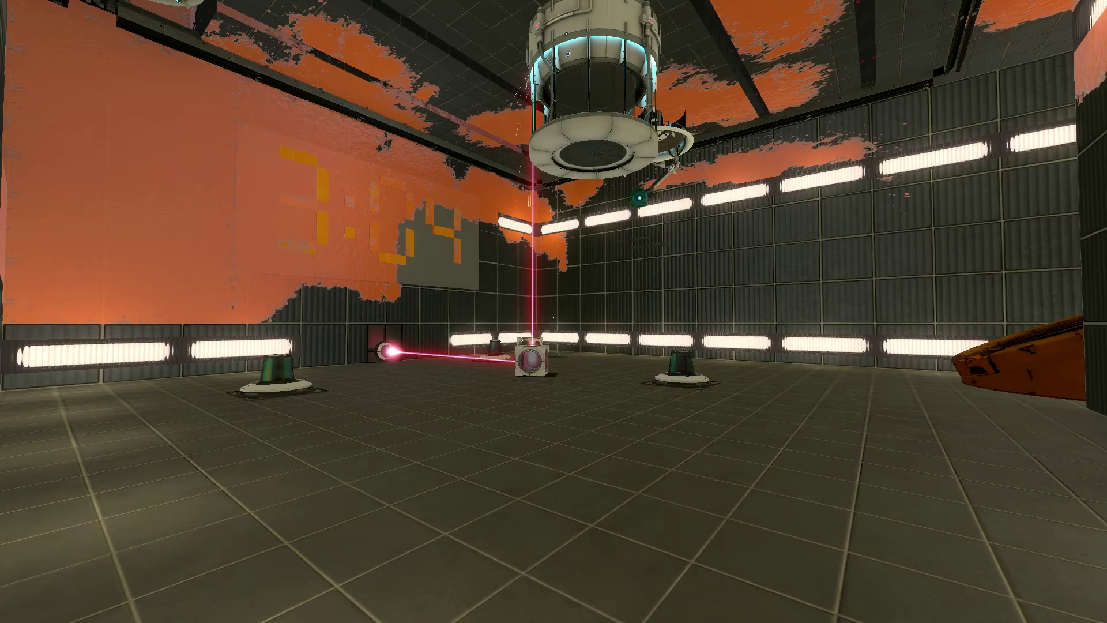
key("w")
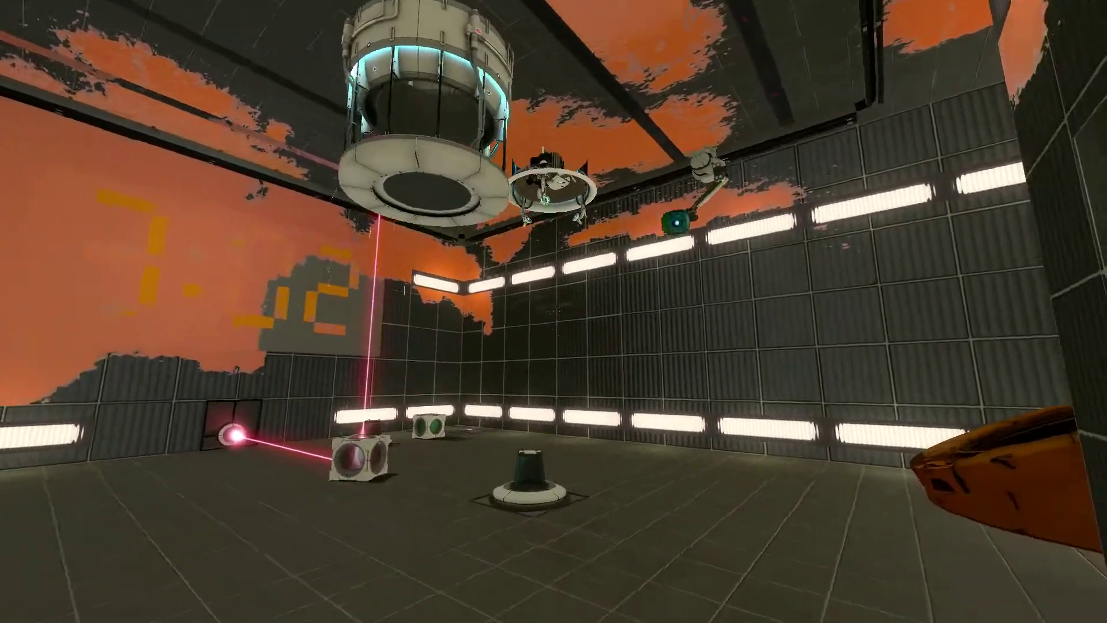
key("w")
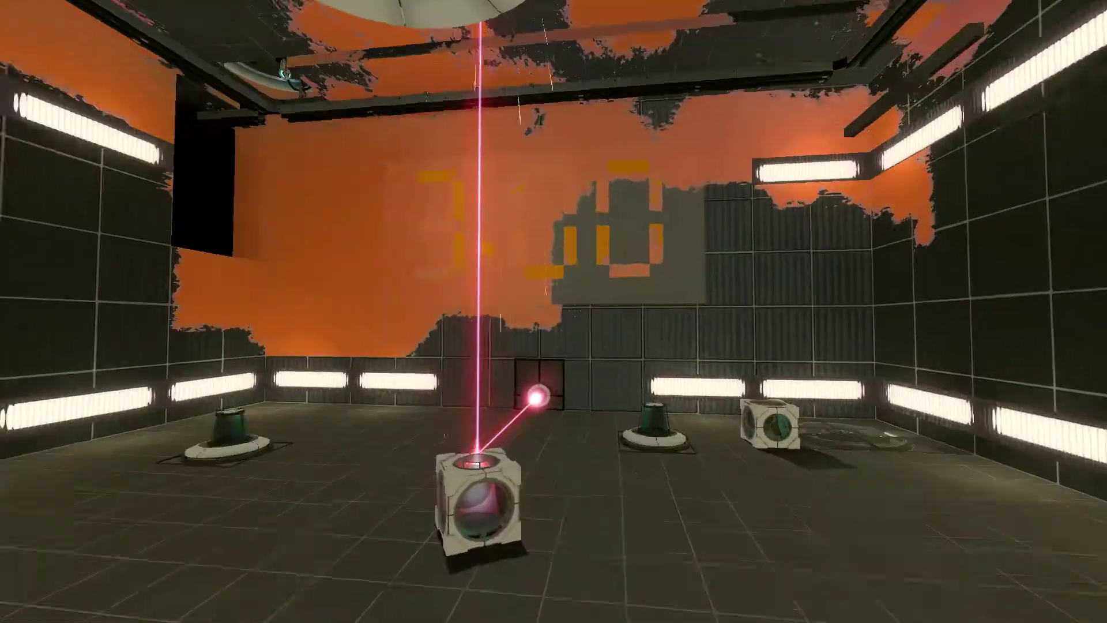
key("d")
key("s")
key("a")
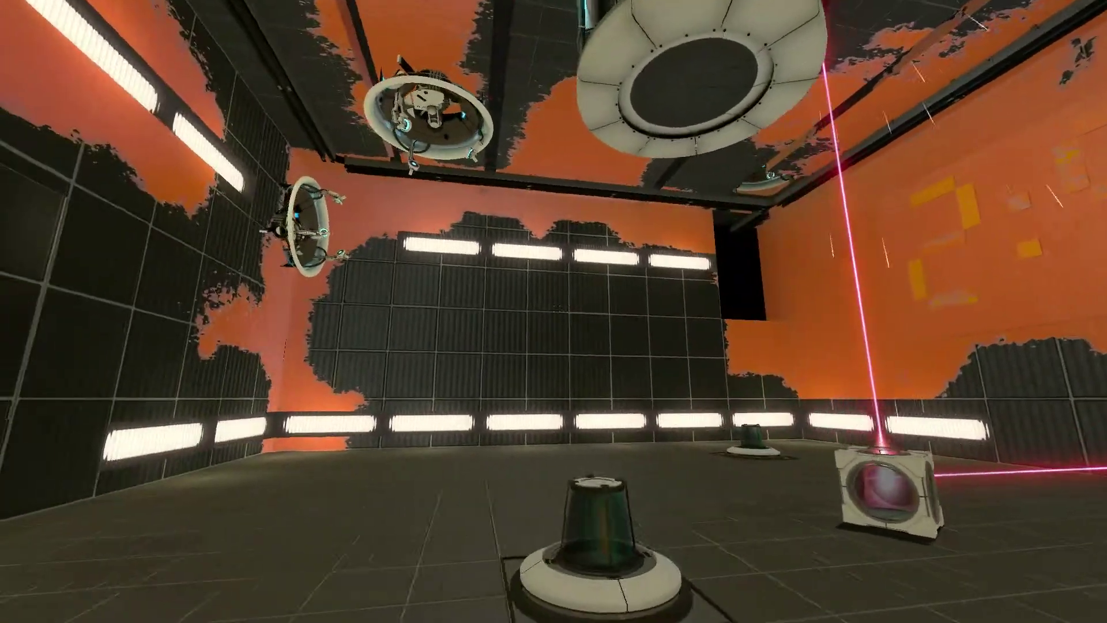
key("w")
key("a")
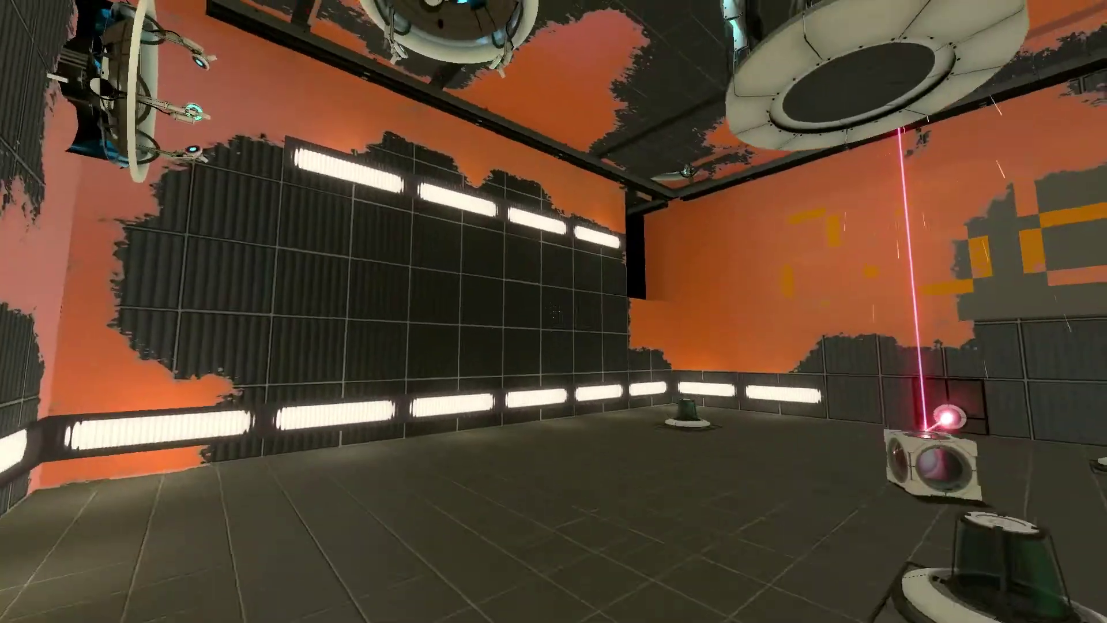
key("s")
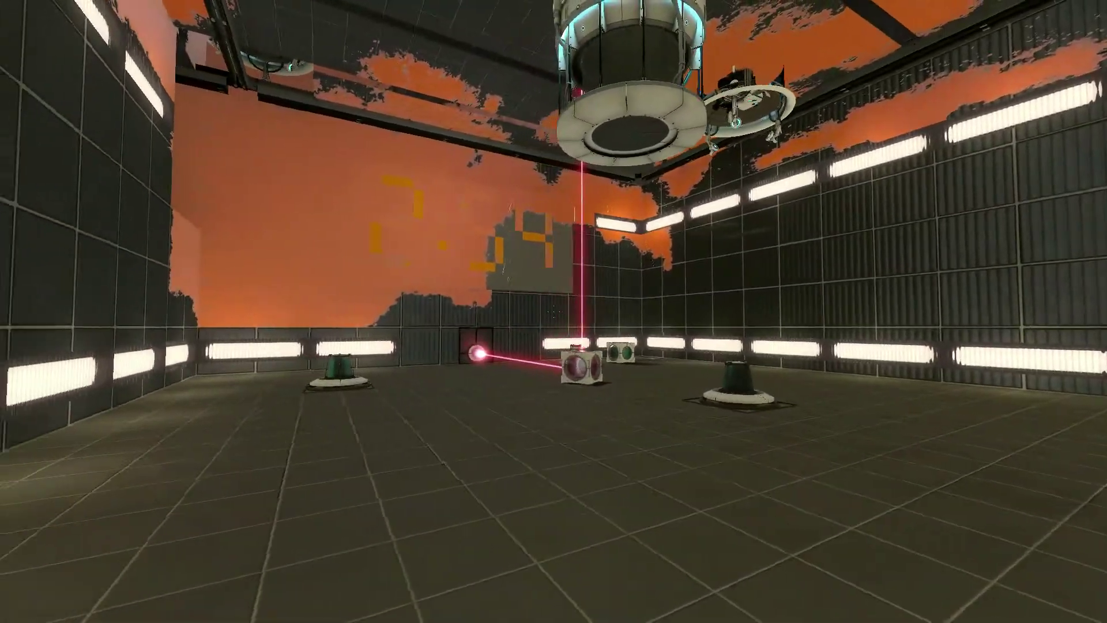
key("a")
key("d")
key("w")
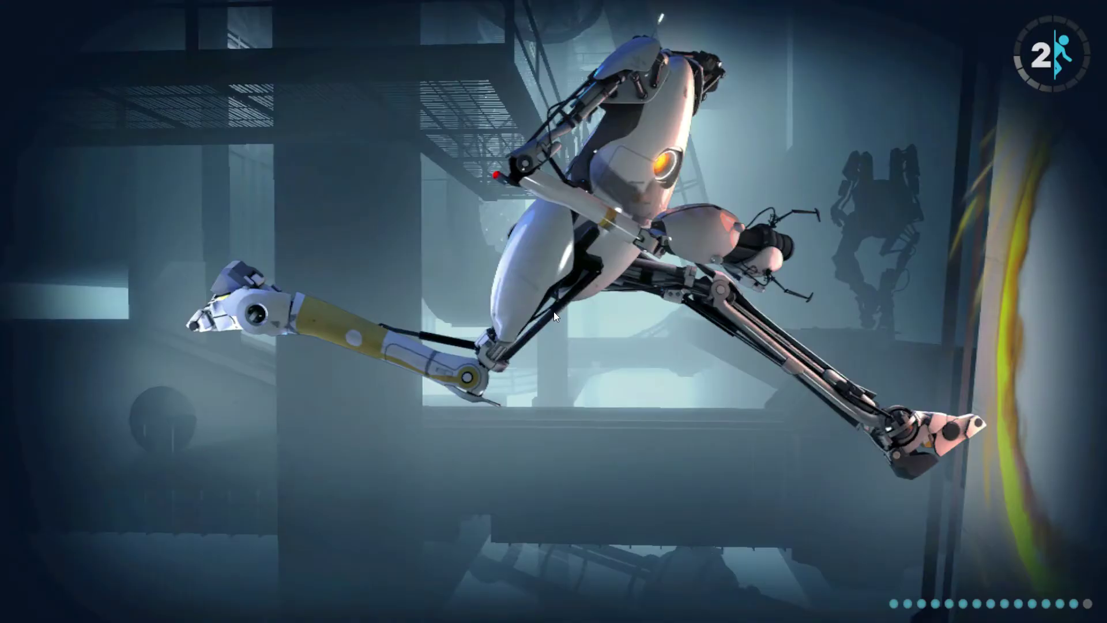
Enter the reloaded chamber through the entrance door and examine the wall timer, ceiling machinery and laser setup
key("w")
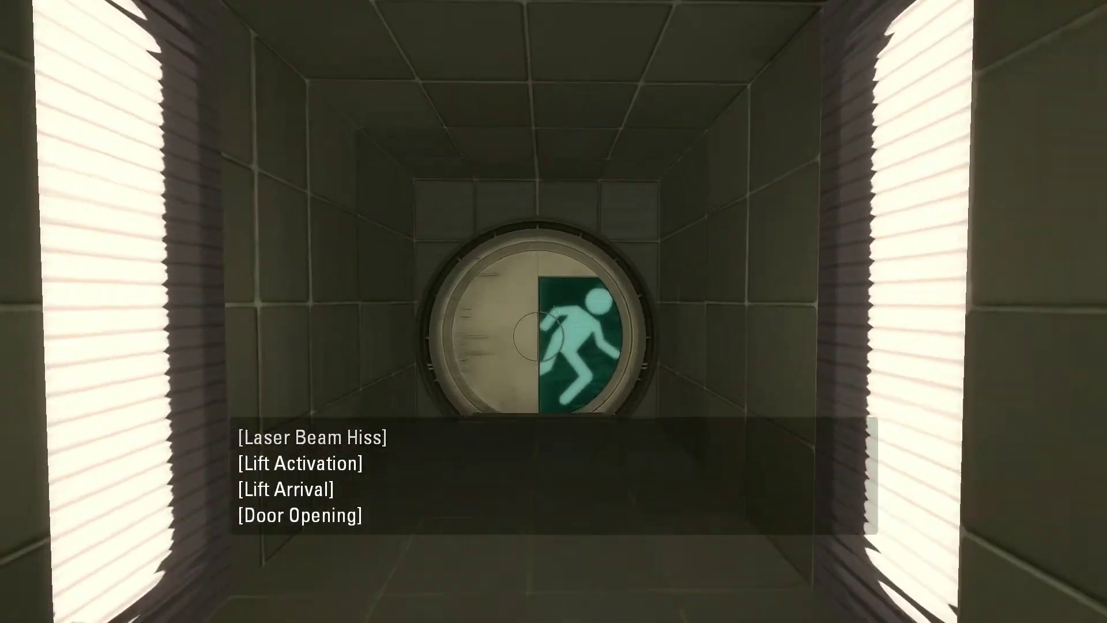
key("w")
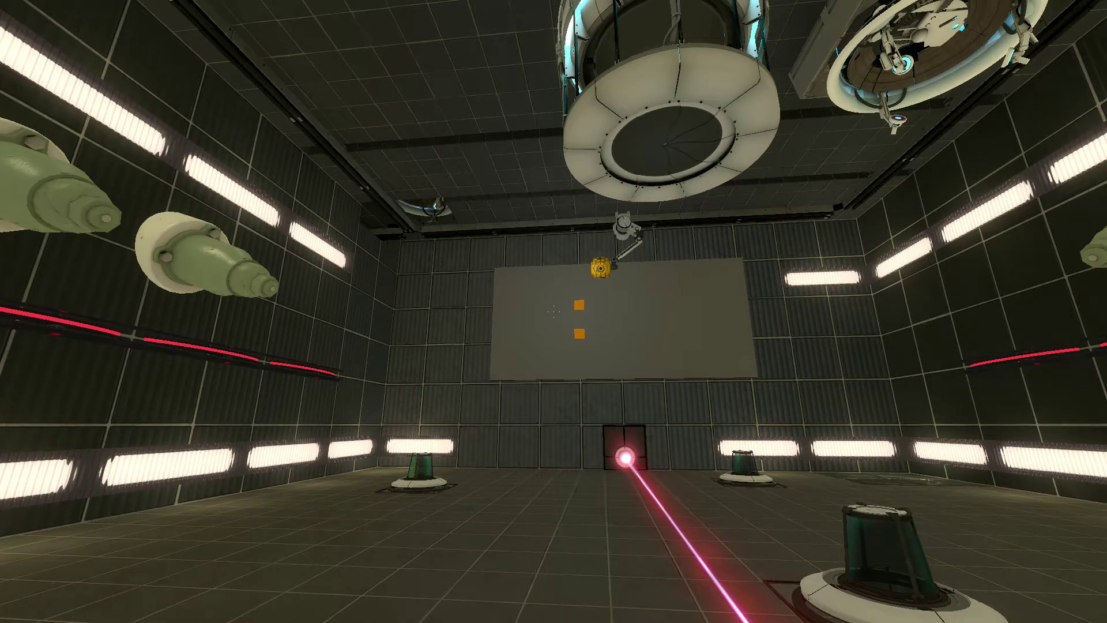
scroll(553, 311, "up", 1)
scroll(554, 312, "down", 1)
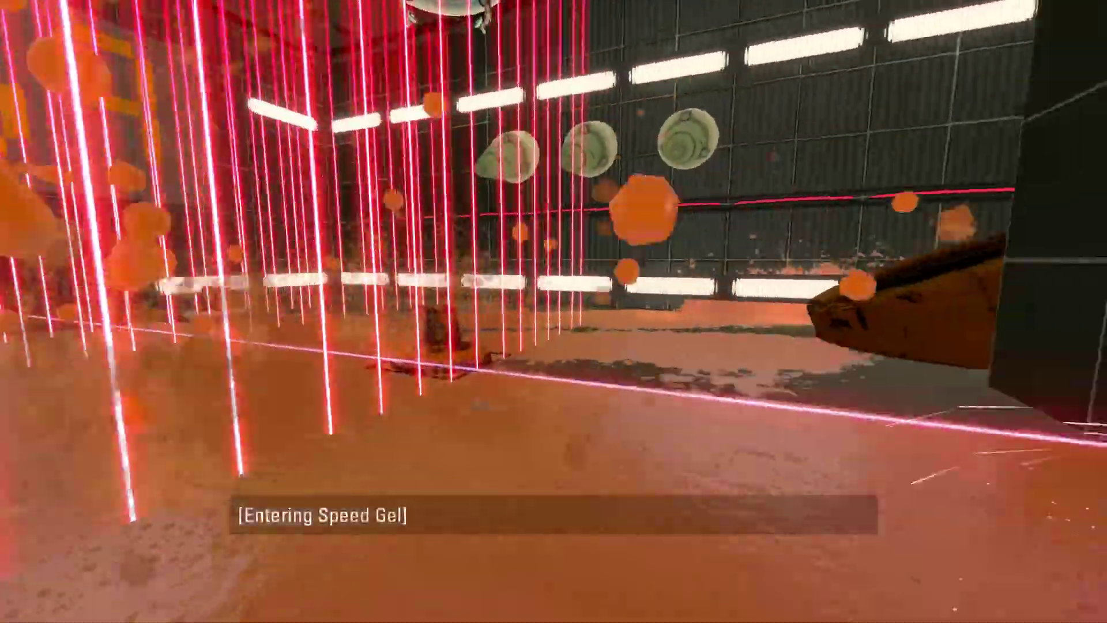
Move through the gel-covered chamber between the vertical and horizontal laser grids, checking the walls, laser nodes and ceiling machinery
key("w")
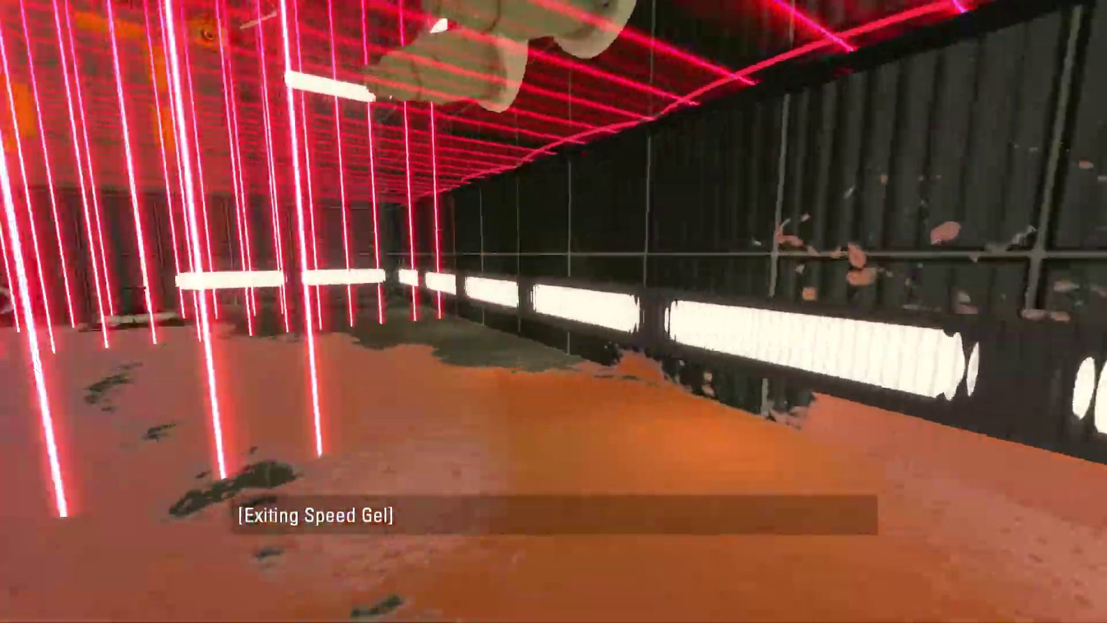
key("w")
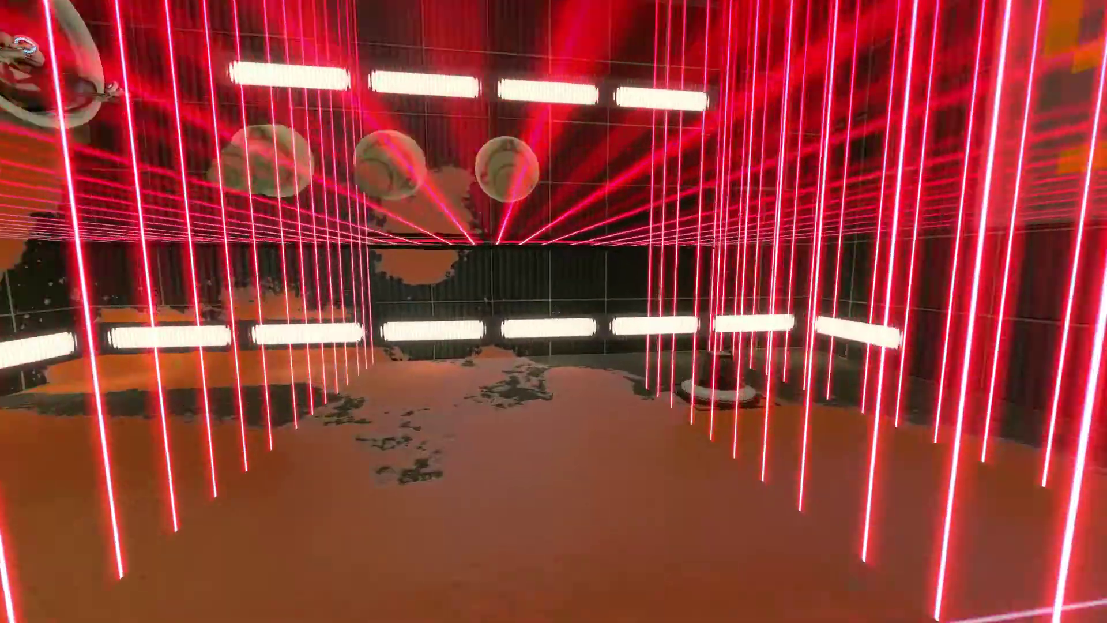
key("w")
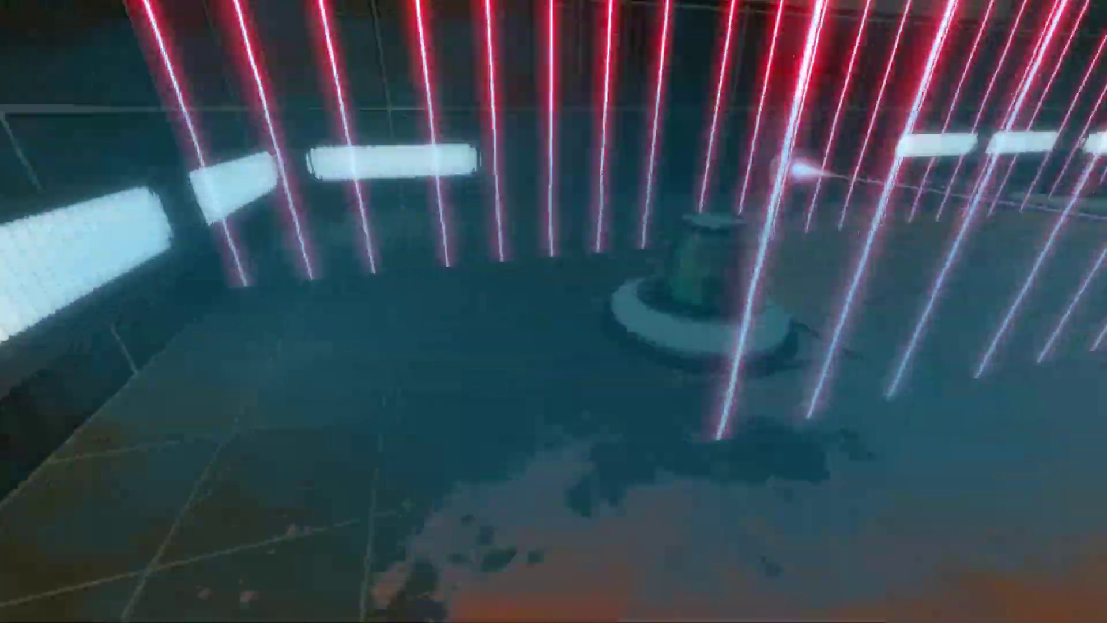
key("w")
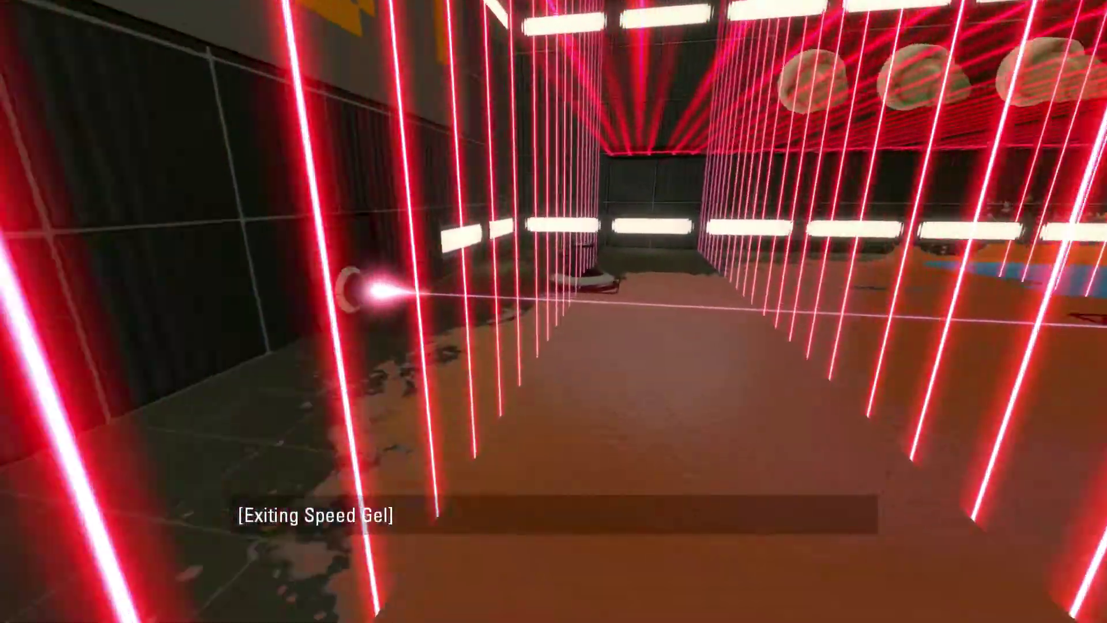
key("w")
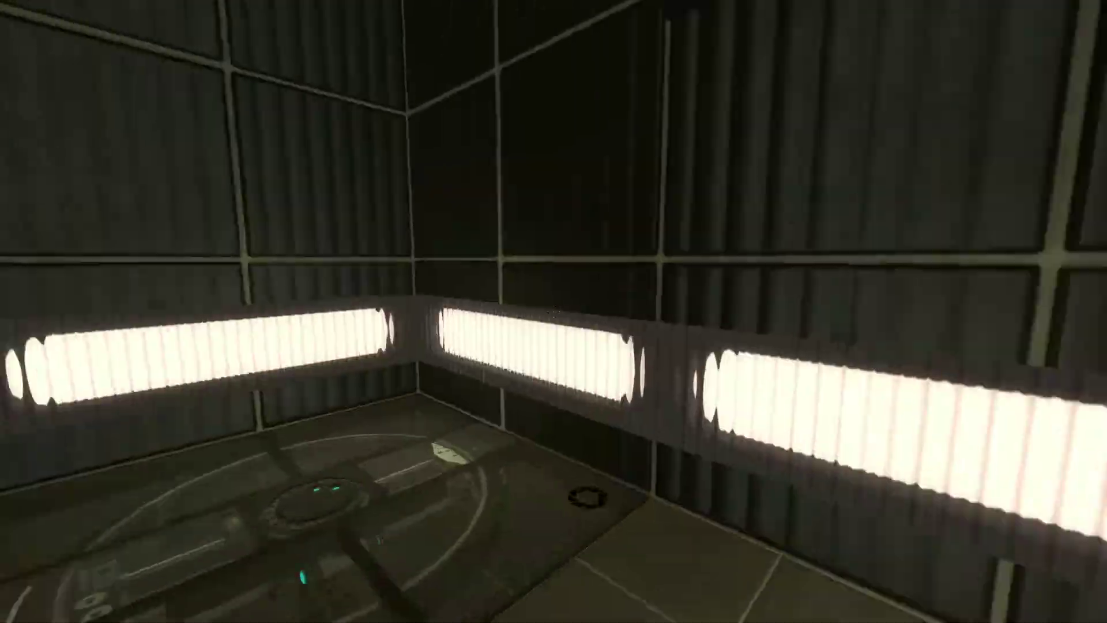
key("w")
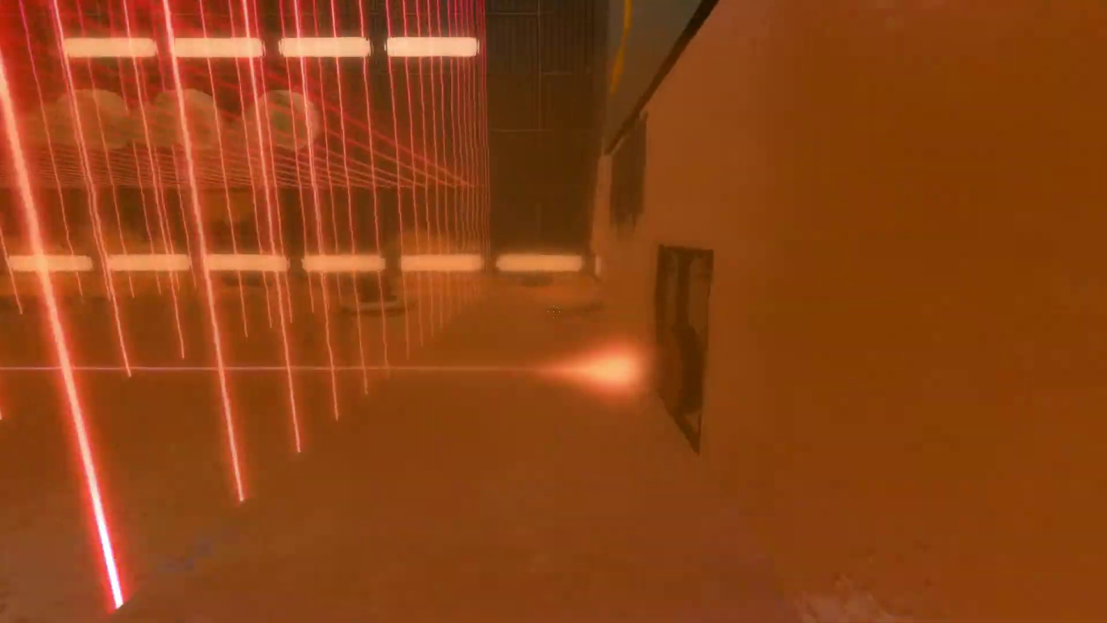
key("w")
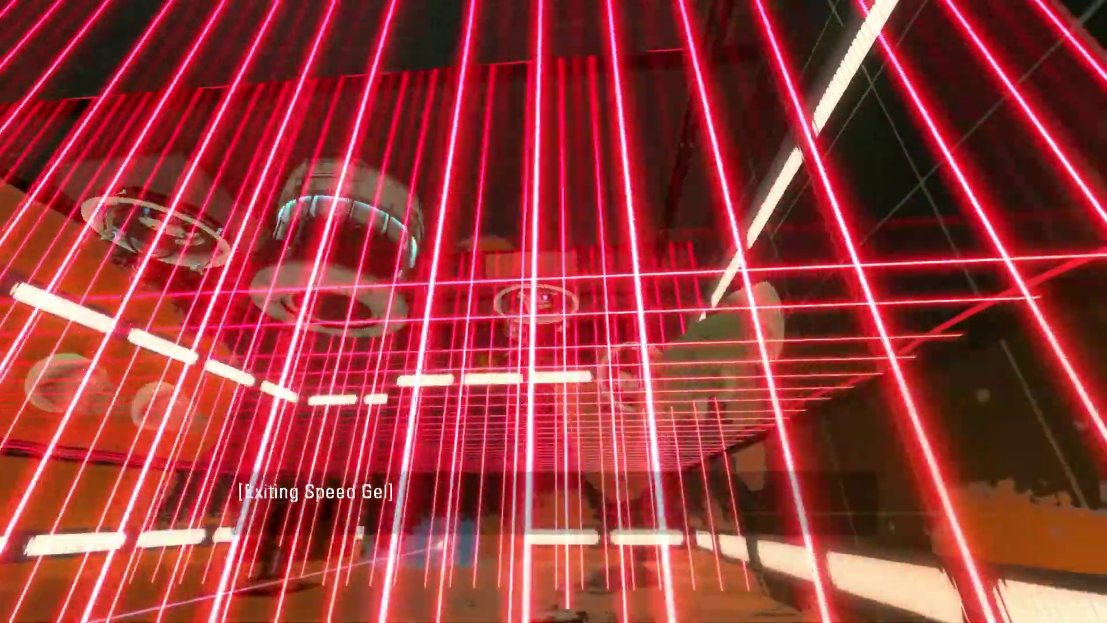
key("w")
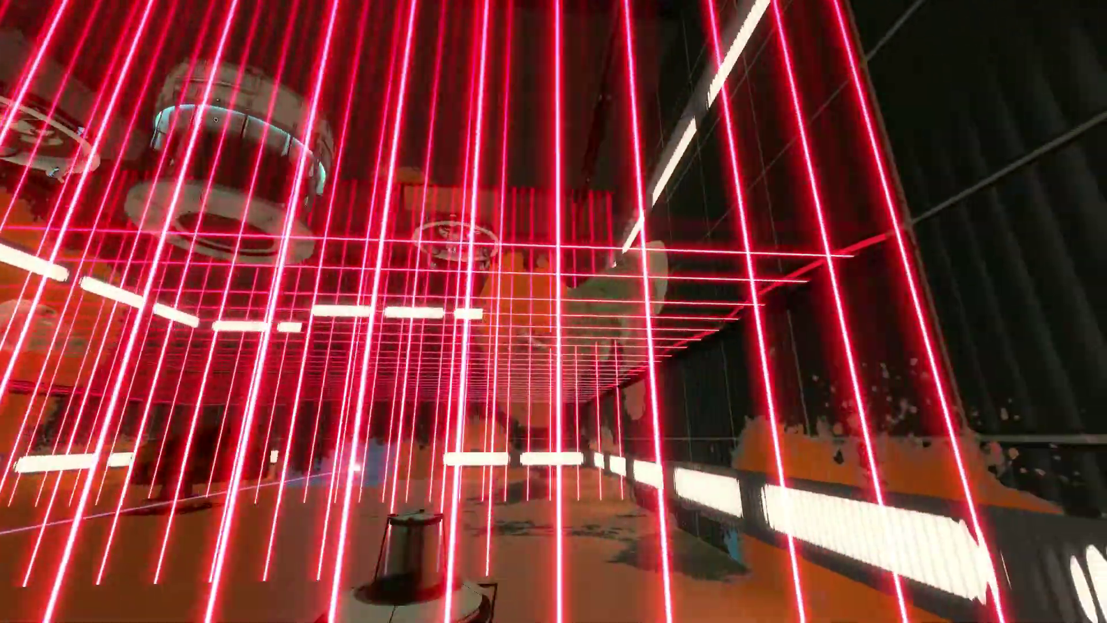
key("w")
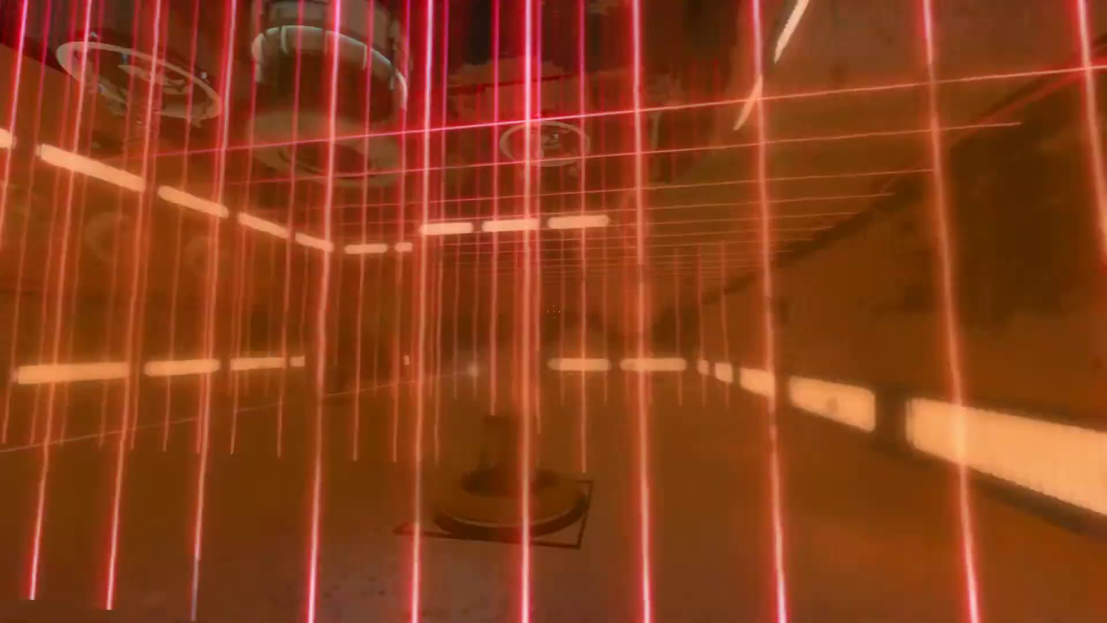
key("w")
key("d")
key("a")
key("w")
Pick up the nearest redirection cube and set it down in the emitter's beam, redirecting the laser through the central laser node
key("w")
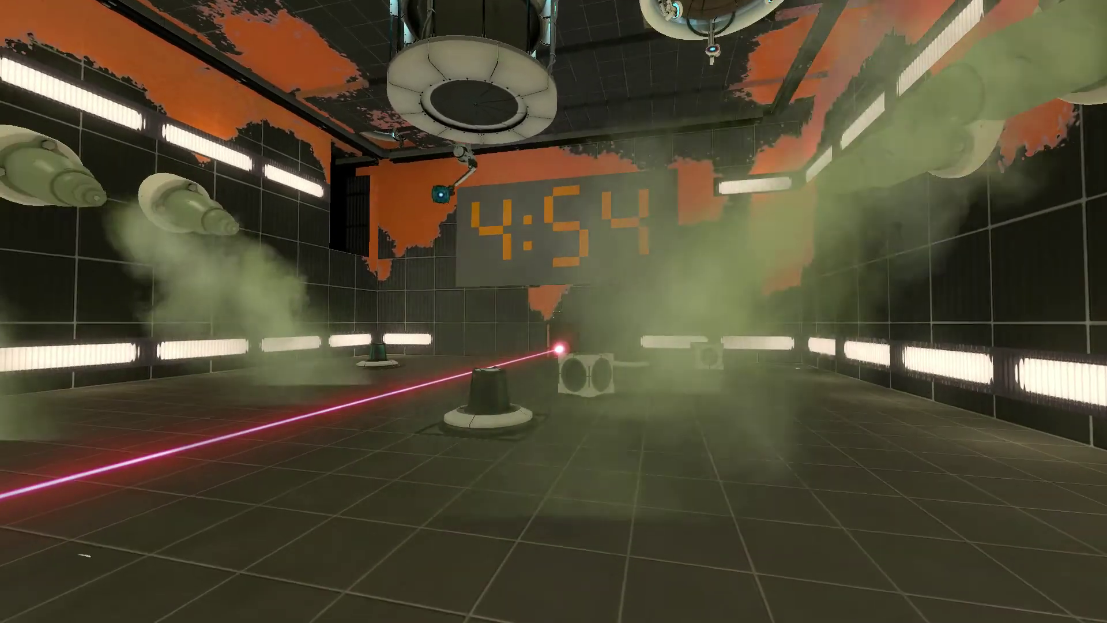
key("w")
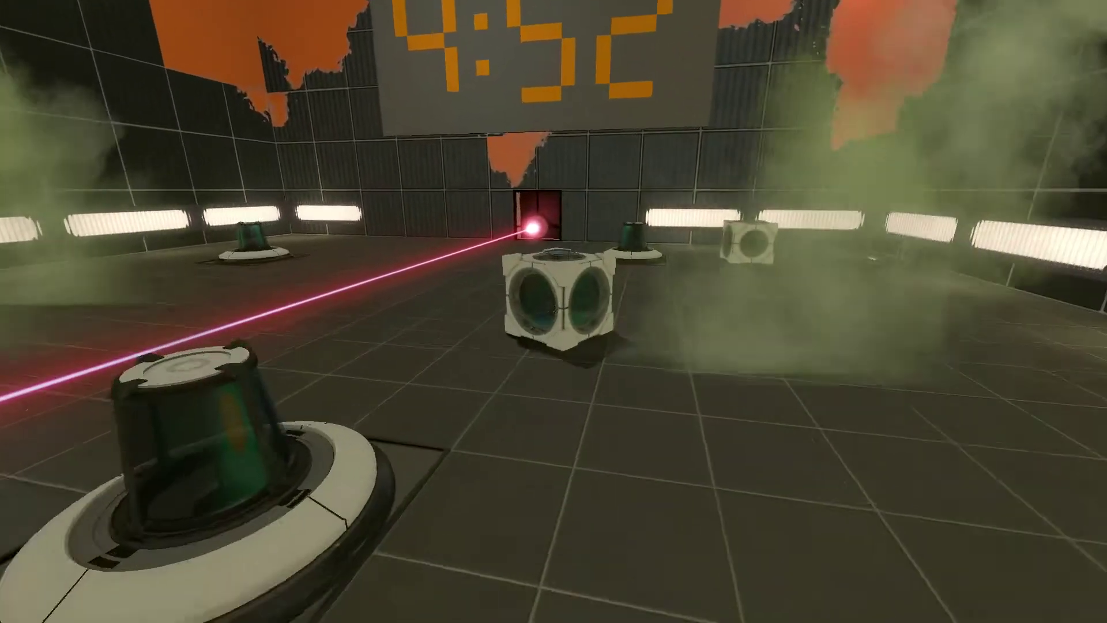
key("e")
key("s")
key("a")
key("s")
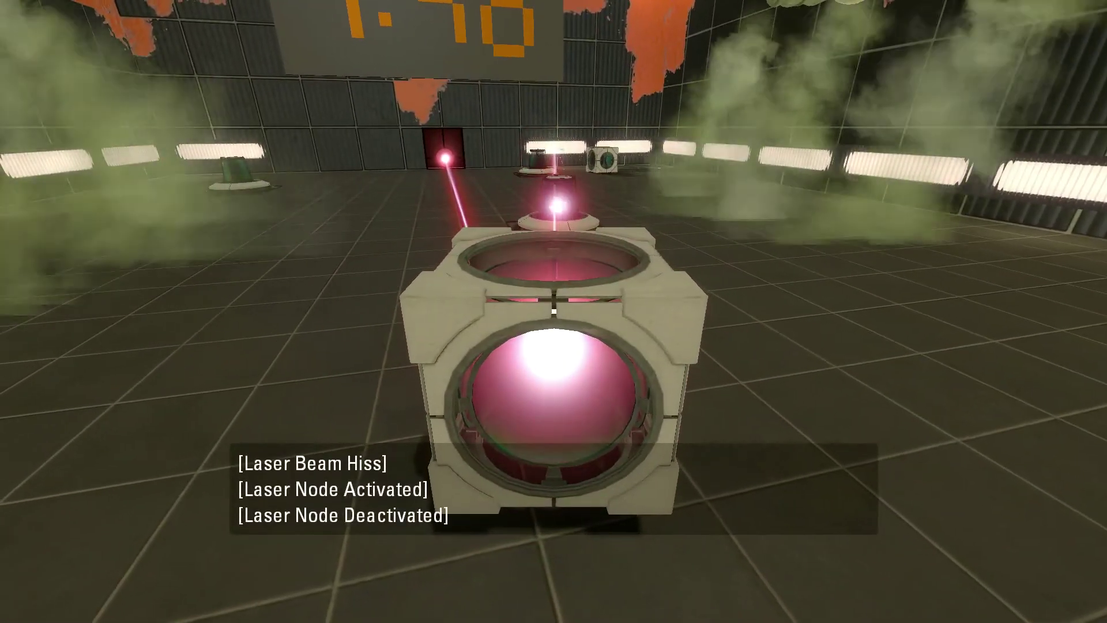
key("e")
Fetch the second redirection cube and place it in the redirected beam, aiming the laser through the two nodes along the timer wall
key("d")
key("w")
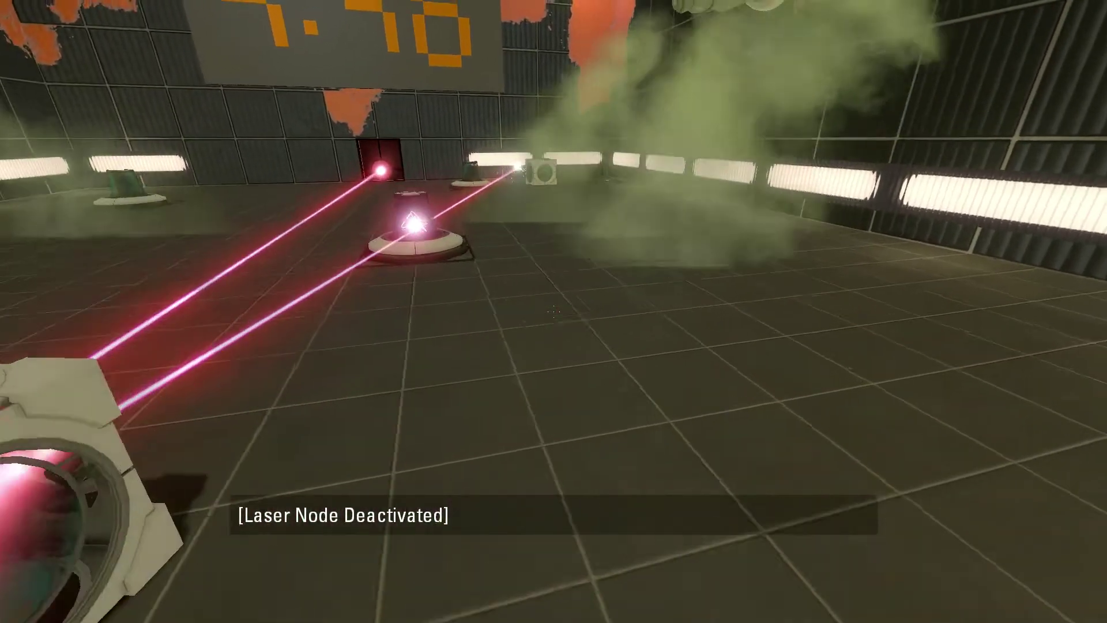
key("w")
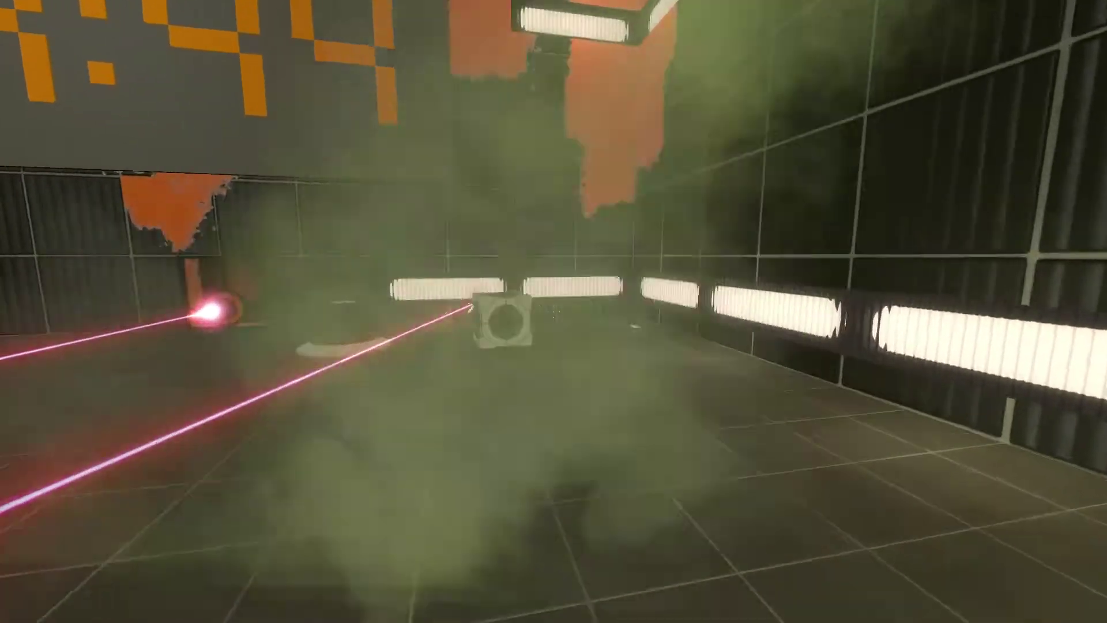
key("e")
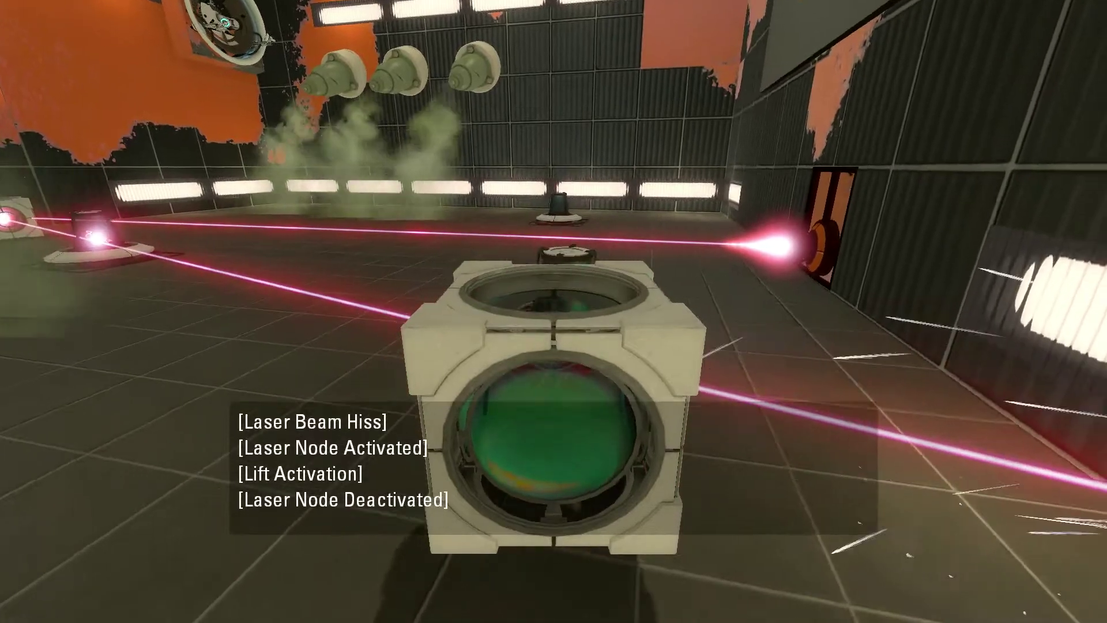
key("space")
key("space")
key("a")
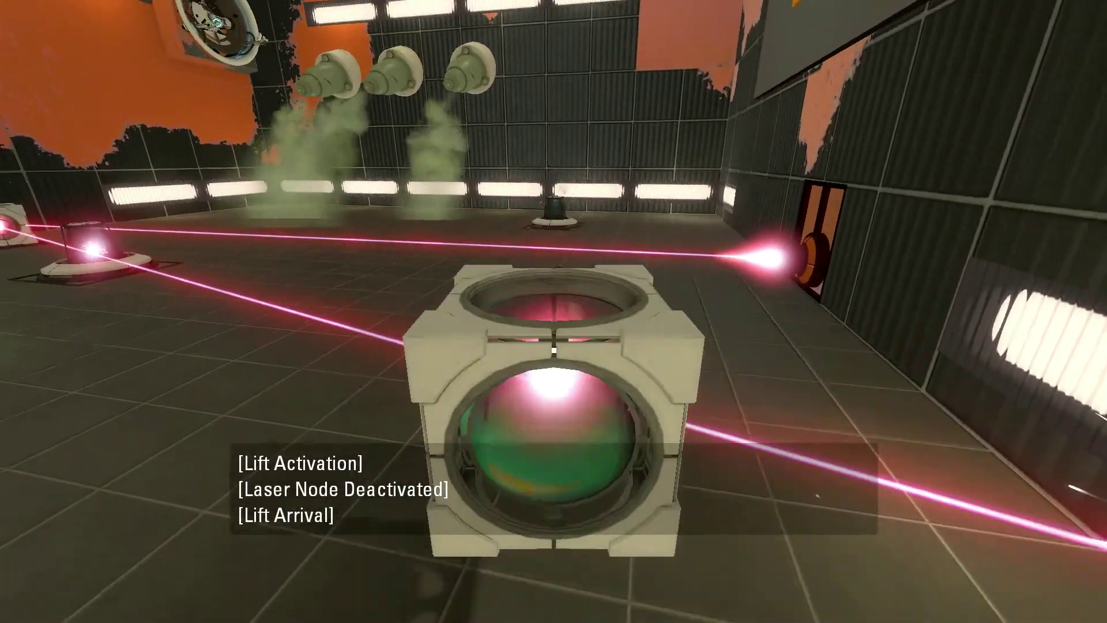
key("e")
key("s")
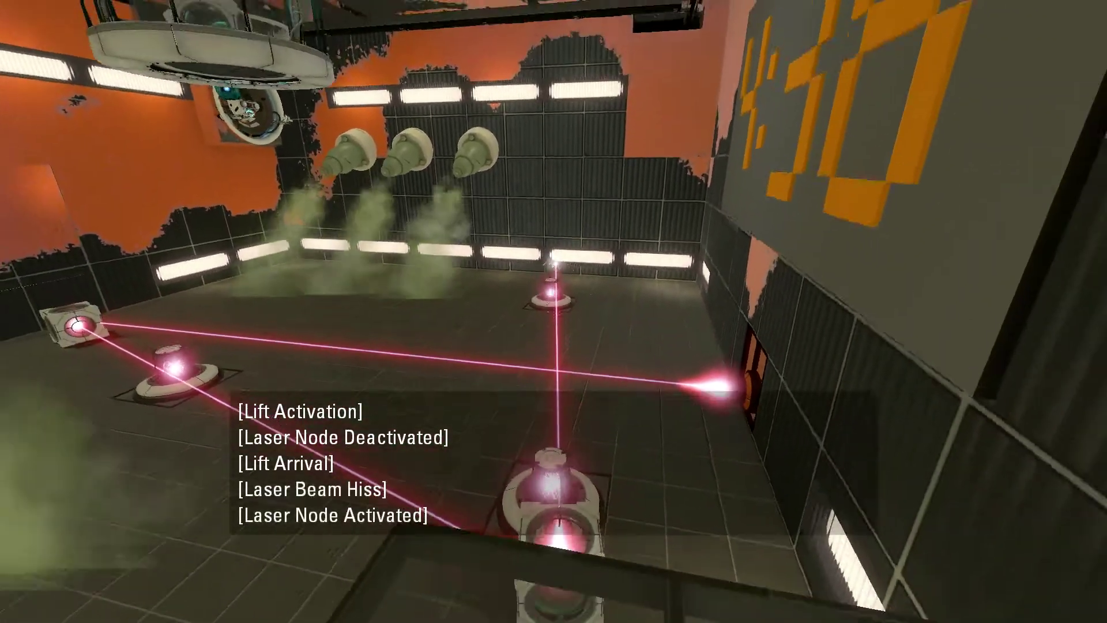